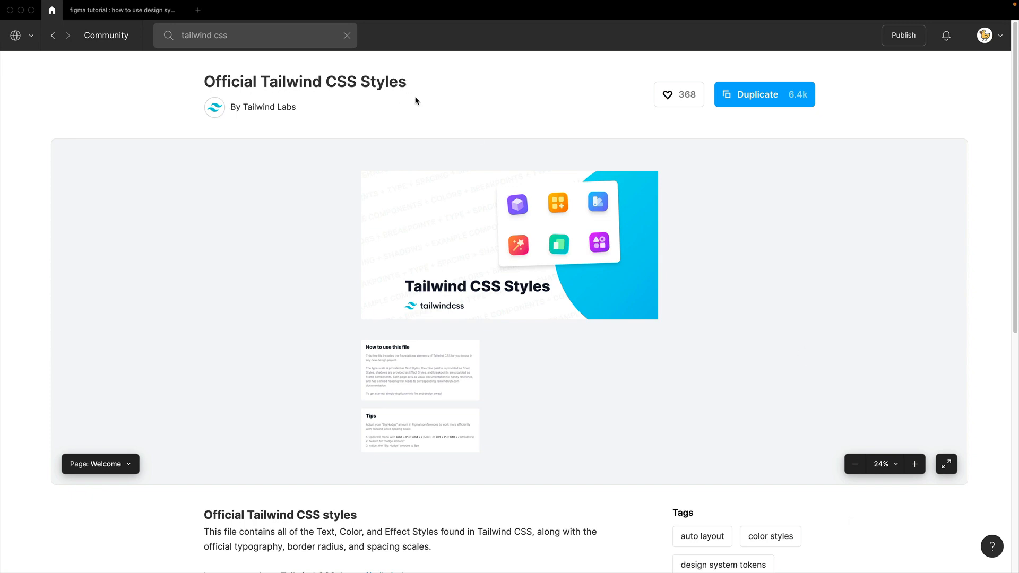
# Step: Review the Official Tailwind CSS Styles community page and duplicate the file to drafts
pyautogui.scroll(-8, 170, 525)
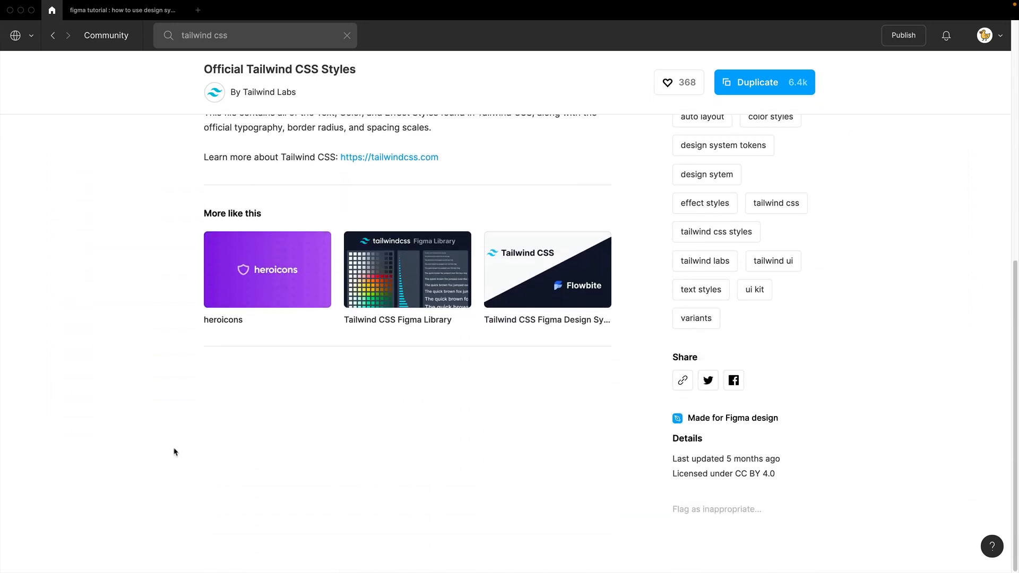
pyautogui.scroll(8, 173, 318)
pyautogui.click(757, 101)
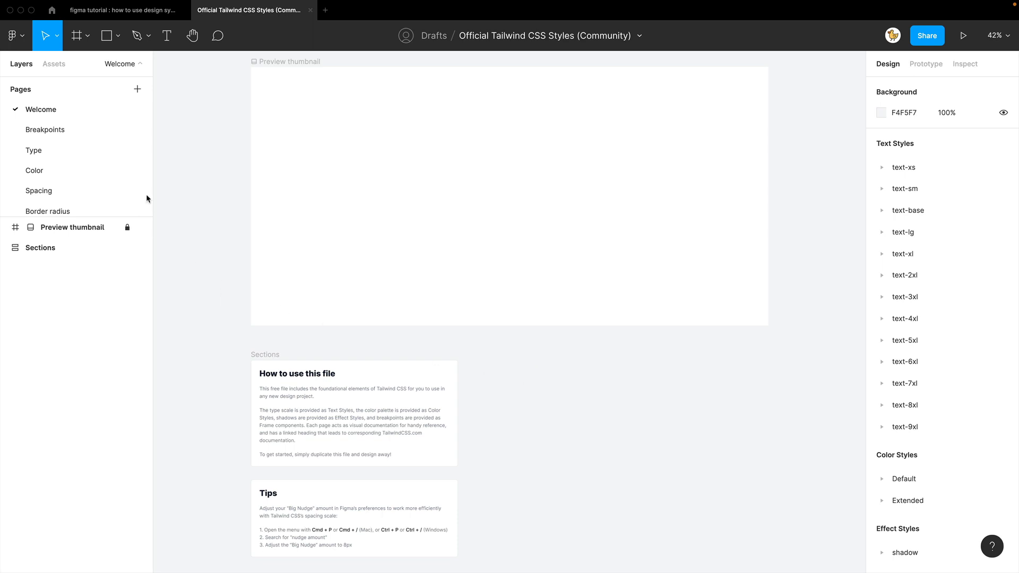
# Step: Look through the Breakpoints, Type, Color, Spacing, Border radius and Shadow pages of the duplicated Tailwind file
pyautogui.click(81, 130)
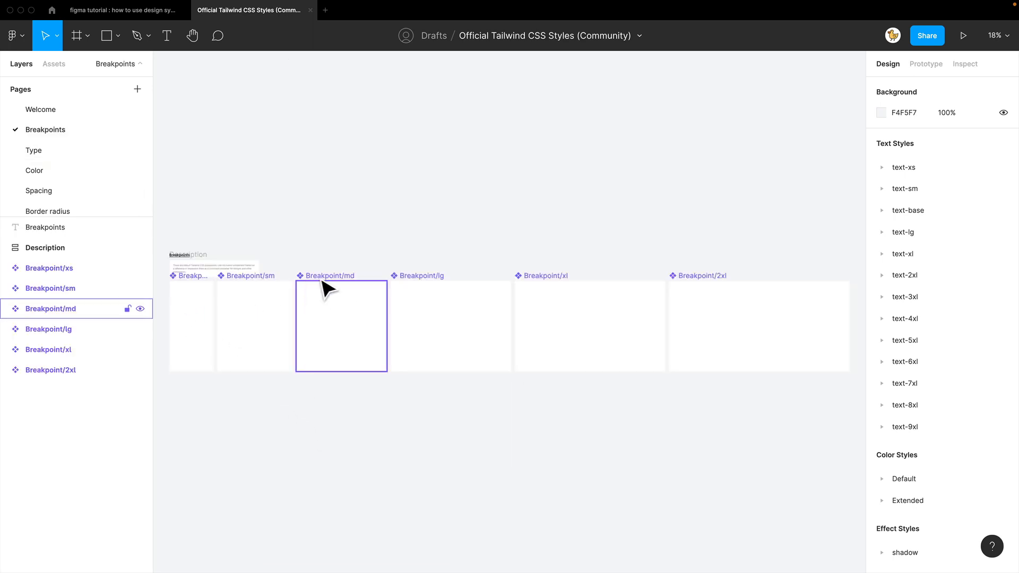
pyautogui.click(47, 153)
pyautogui.click(46, 168)
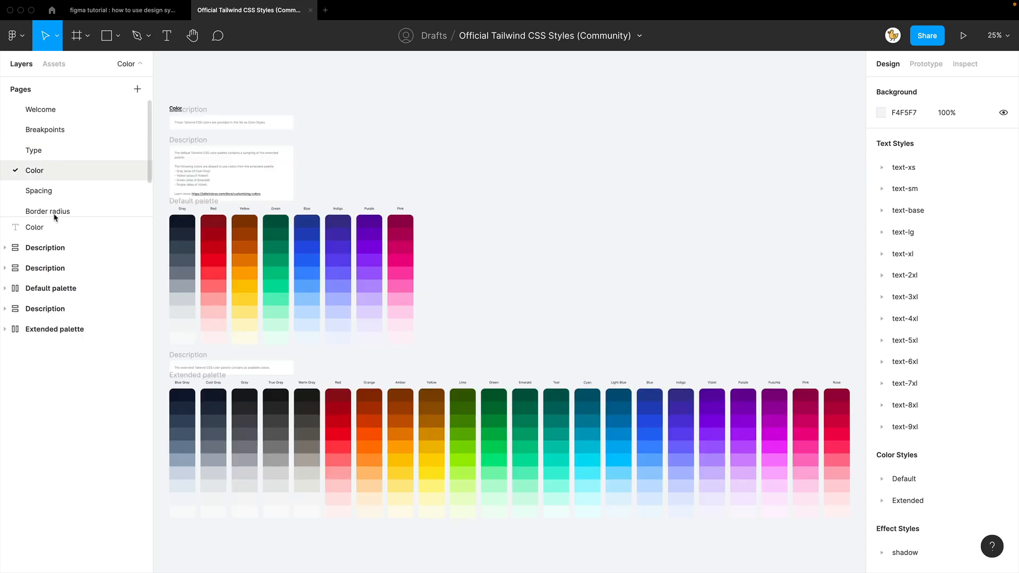
pyautogui.moveTo(485, 255); pyautogui.dragTo(519, 228)
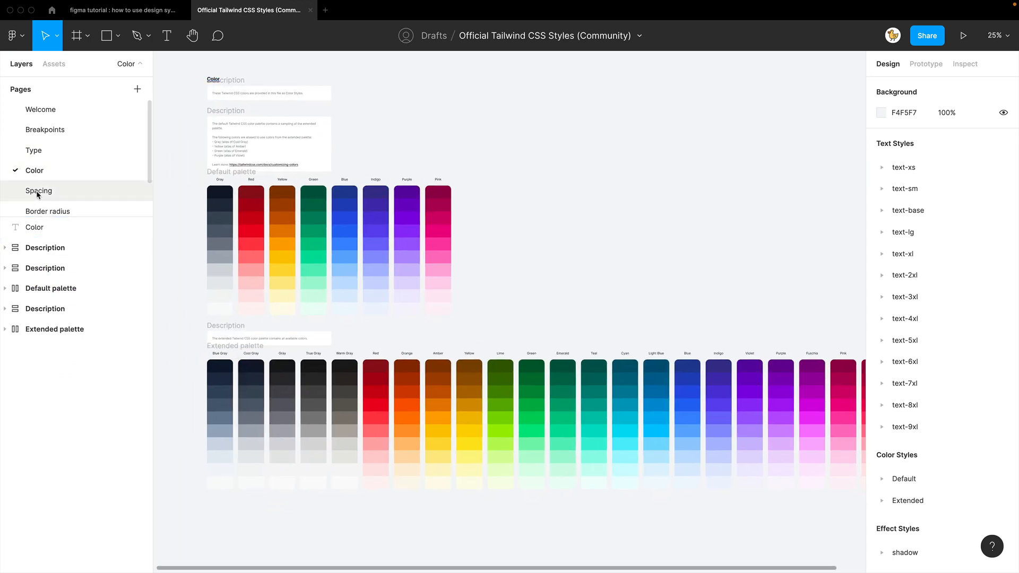
pyautogui.click(36, 191)
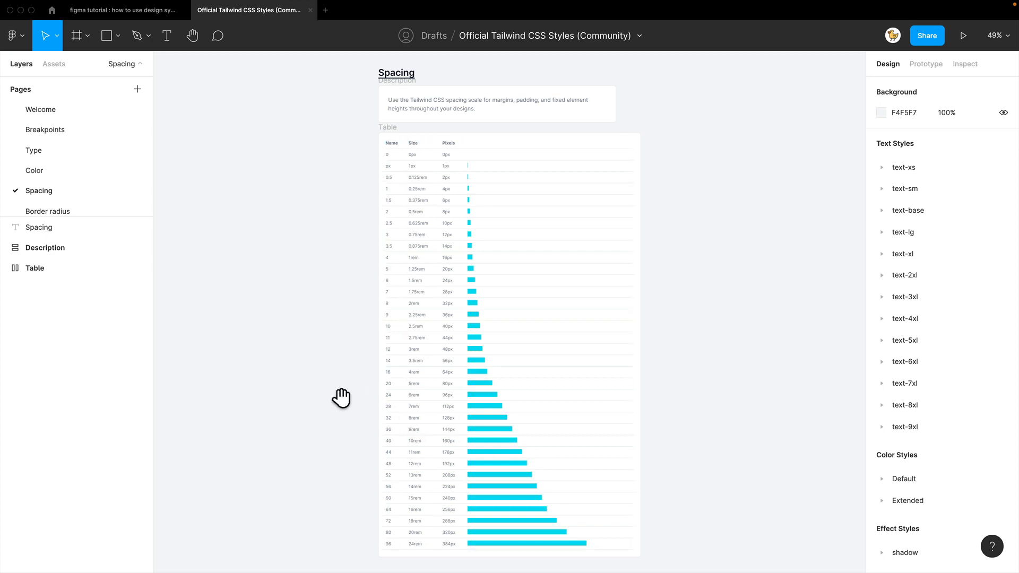
pyautogui.moveTo(341, 398); pyautogui.dragTo(335, 376)
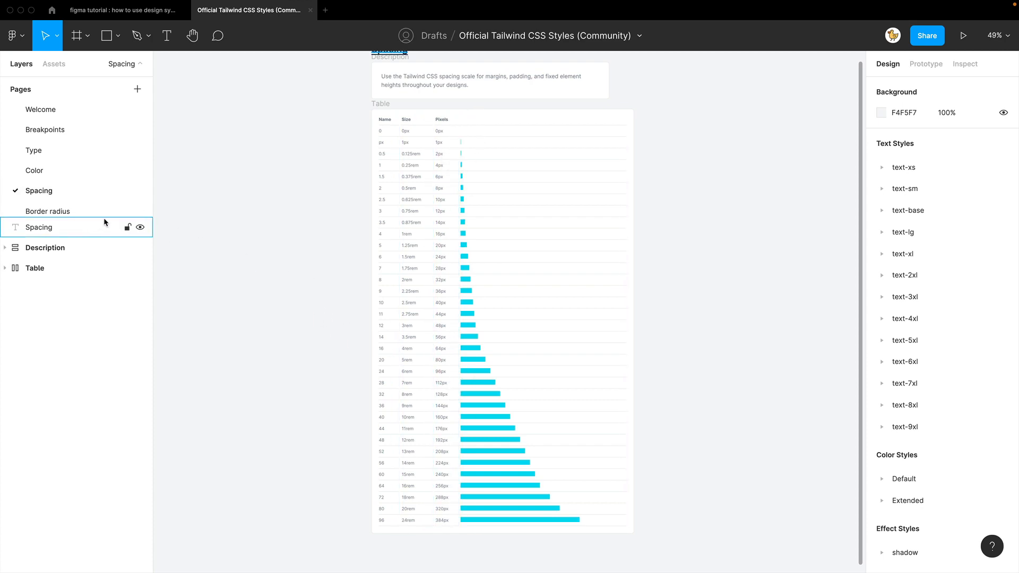
pyautogui.moveTo(104, 217); pyautogui.dragTo(98, 244)
pyautogui.click(84, 211)
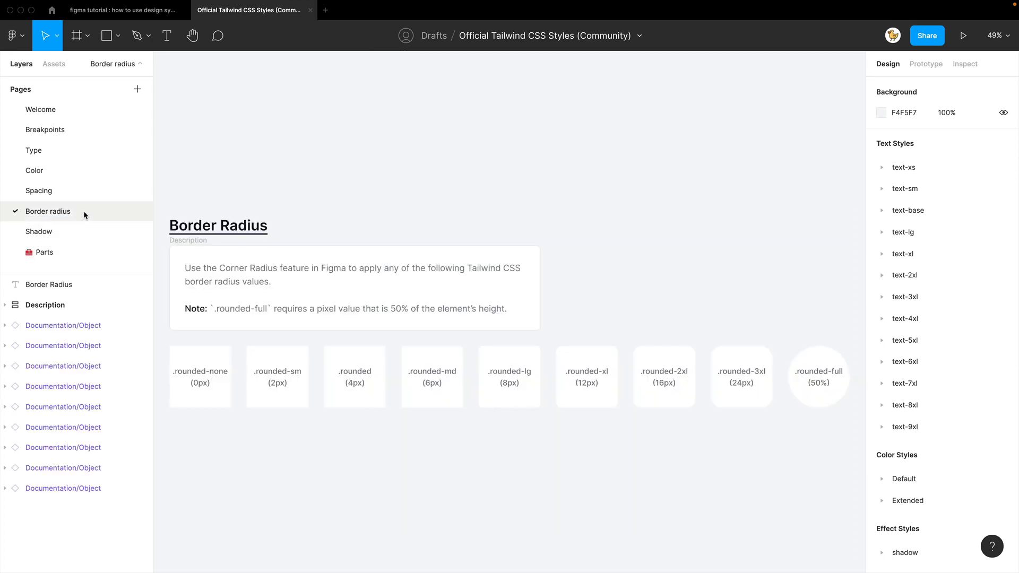
pyautogui.click(73, 231)
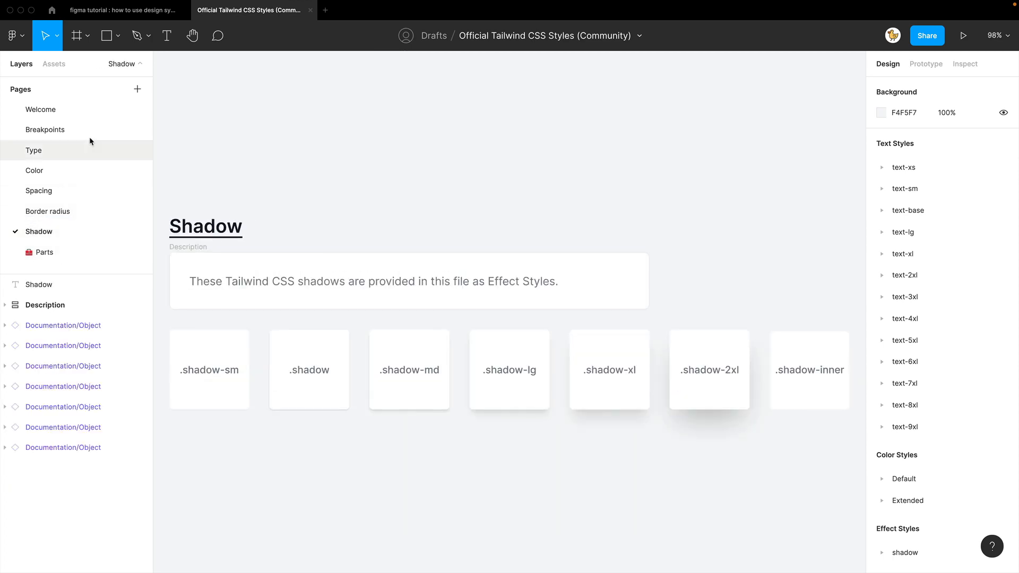
# Step: Move the Official Tailwind CSS Styles (Community) file into the Design duck project and return to it
pyautogui.hotkey('ctrl', 'shift', 'Tab')
pyautogui.click(58, 65)
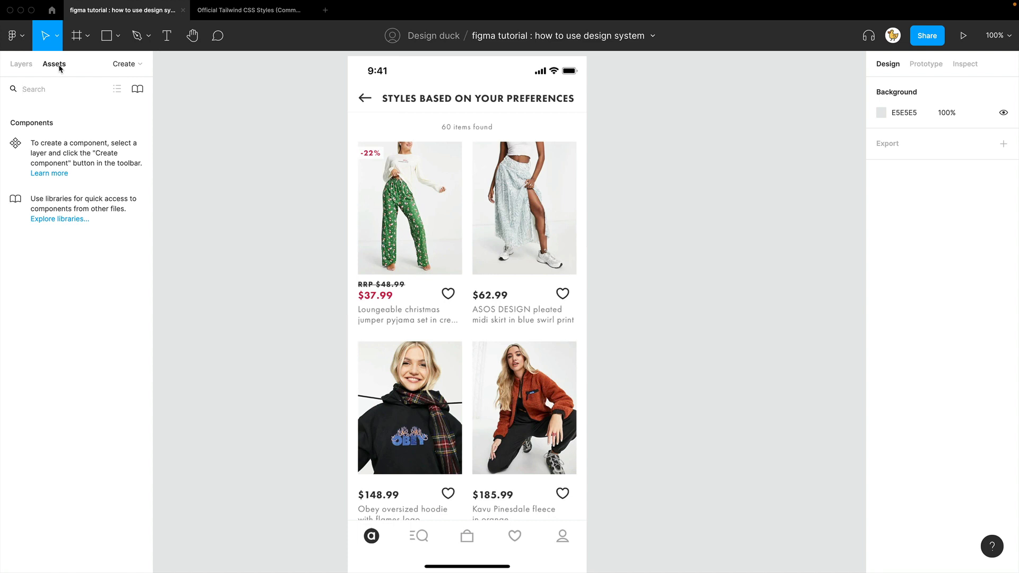
pyautogui.click(52, 9)
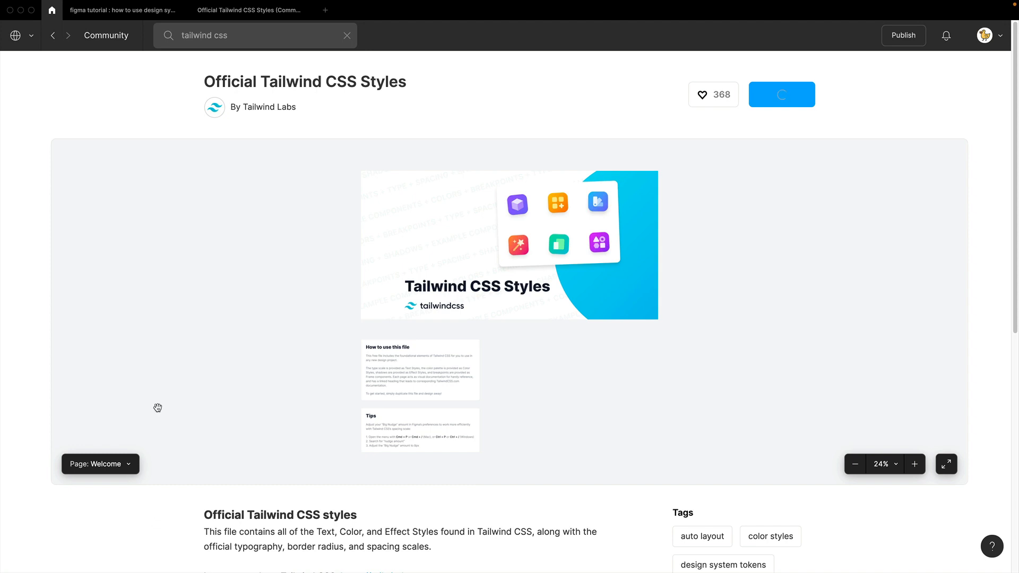
pyautogui.click(122, 11)
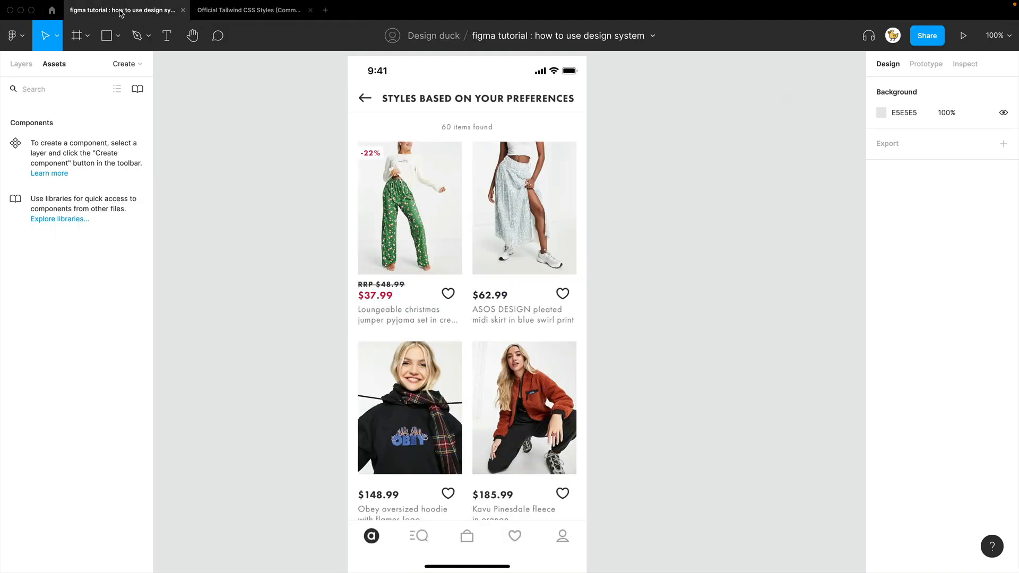
pyautogui.click(234, 10)
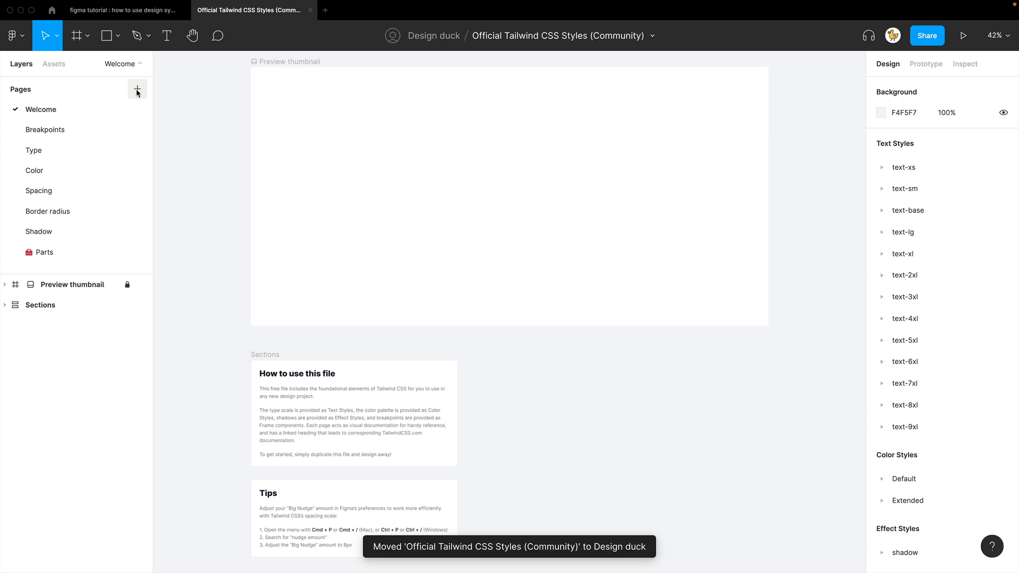
# Step: Add a page named "project" and place it above Welcome in the page list
pyautogui.click(136, 89)
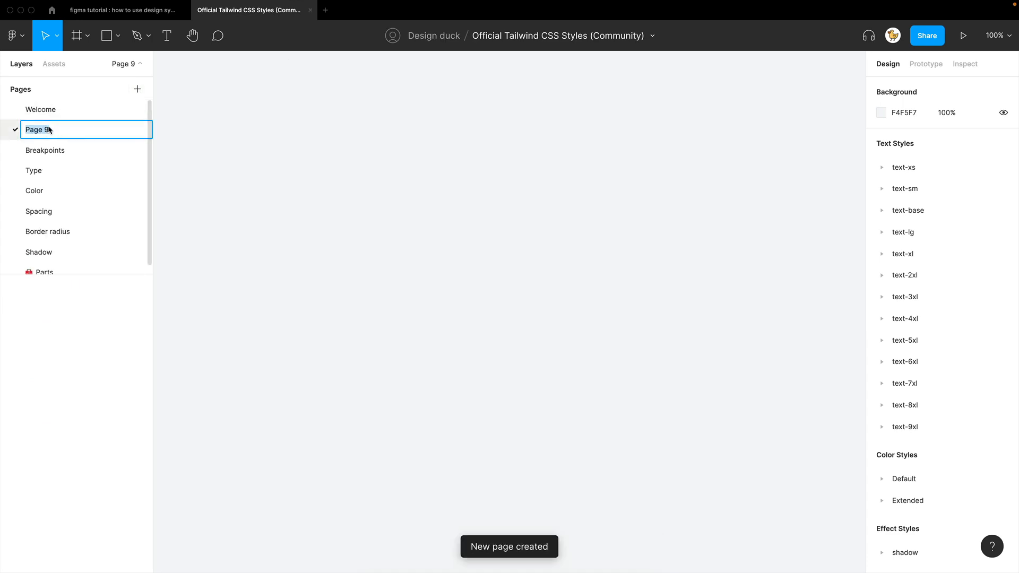
pyautogui.write('project')
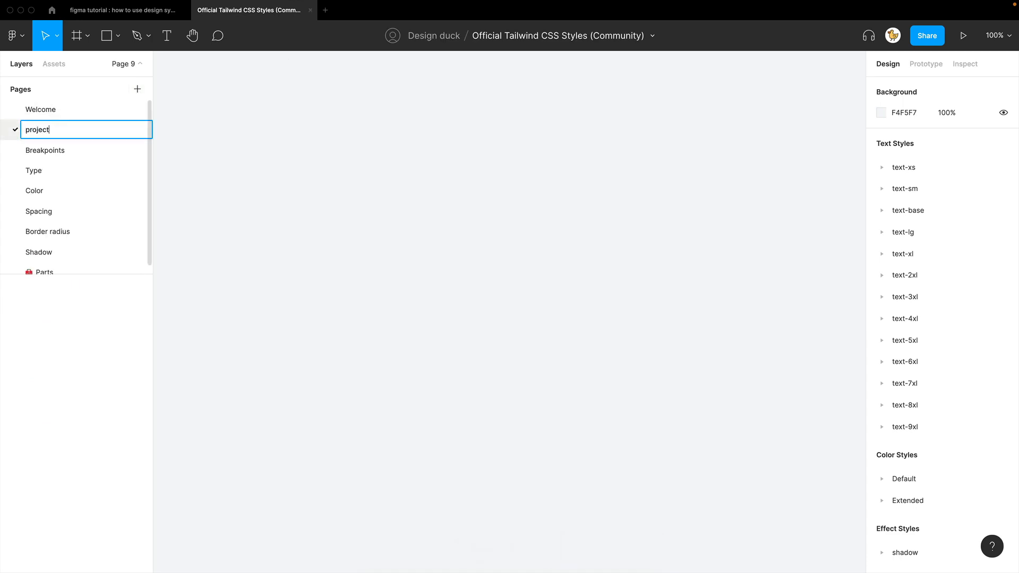
pyautogui.press('Return')
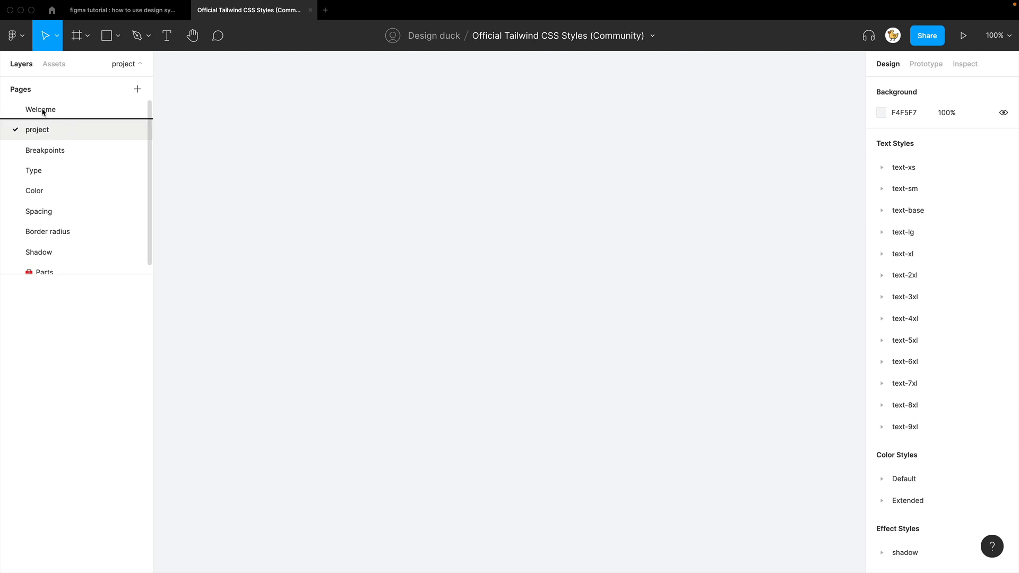
pyautogui.moveTo(42, 111); pyautogui.dragTo(42, 113)
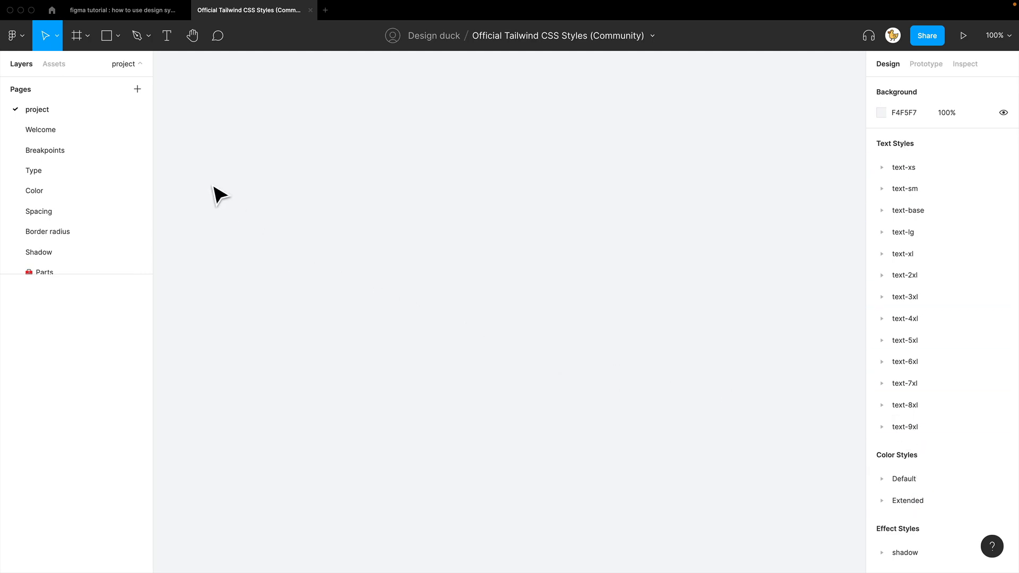
# Step: Copy the shopping app screenshot from the figma tutorial file and paste it onto the Tailwind file's project page
pyautogui.click(122, 10)
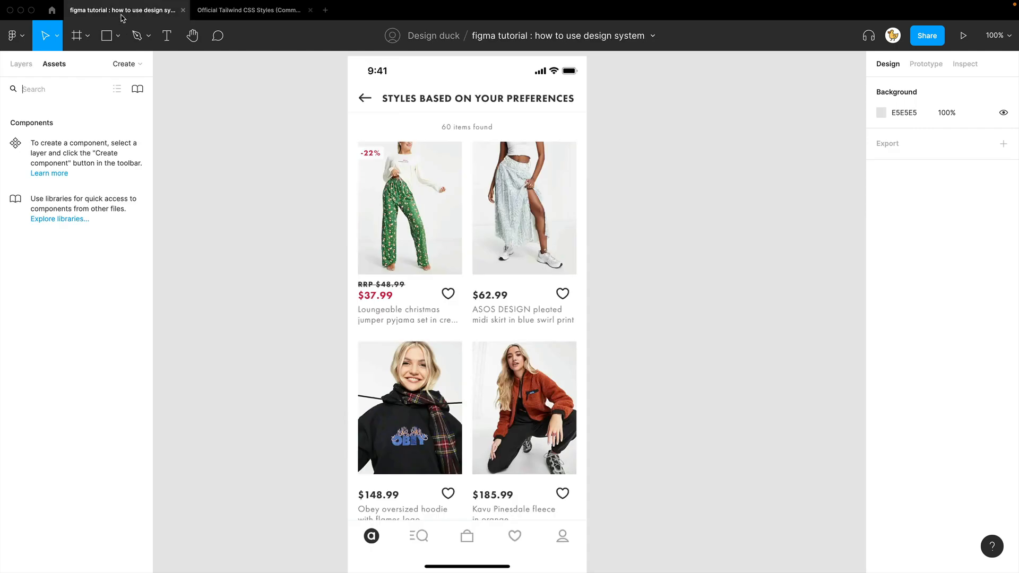
pyautogui.click(454, 239)
pyautogui.click(240, 14)
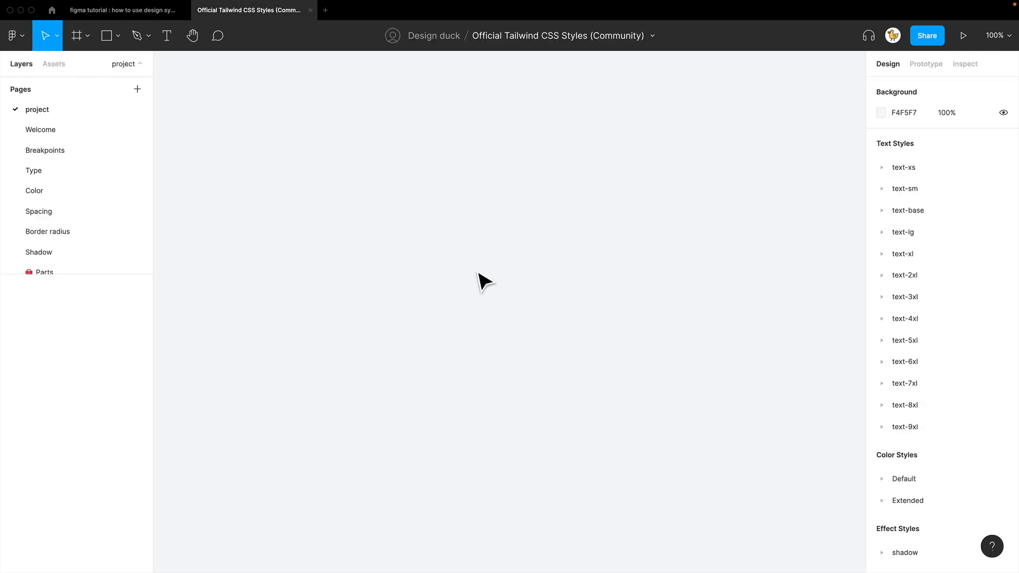
pyautogui.press('super+v')
pyautogui.click(327, 323)
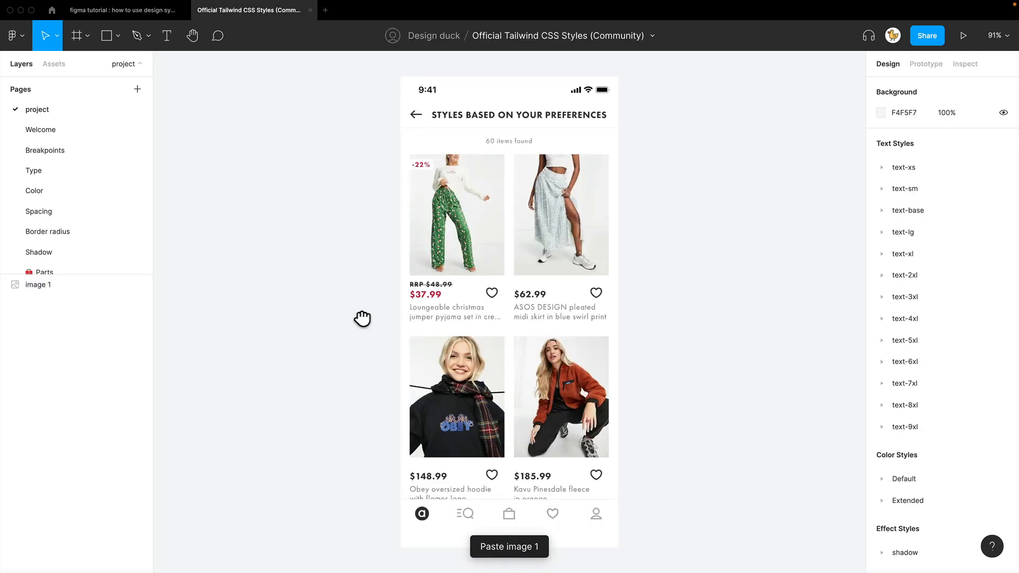
pyautogui.moveTo(361, 318); pyautogui.dragTo(311, 312)
pyautogui.click(417, 286)
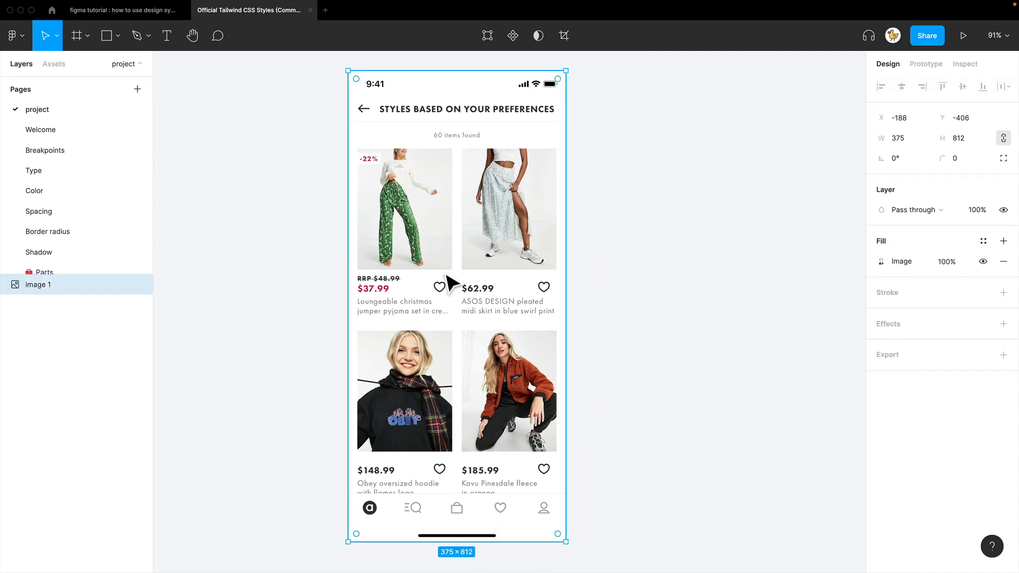
pyautogui.click(639, 266)
# Step: Examine the figma tutorial file's pages, assets and the libraries available to it
pyautogui.click(147, 12)
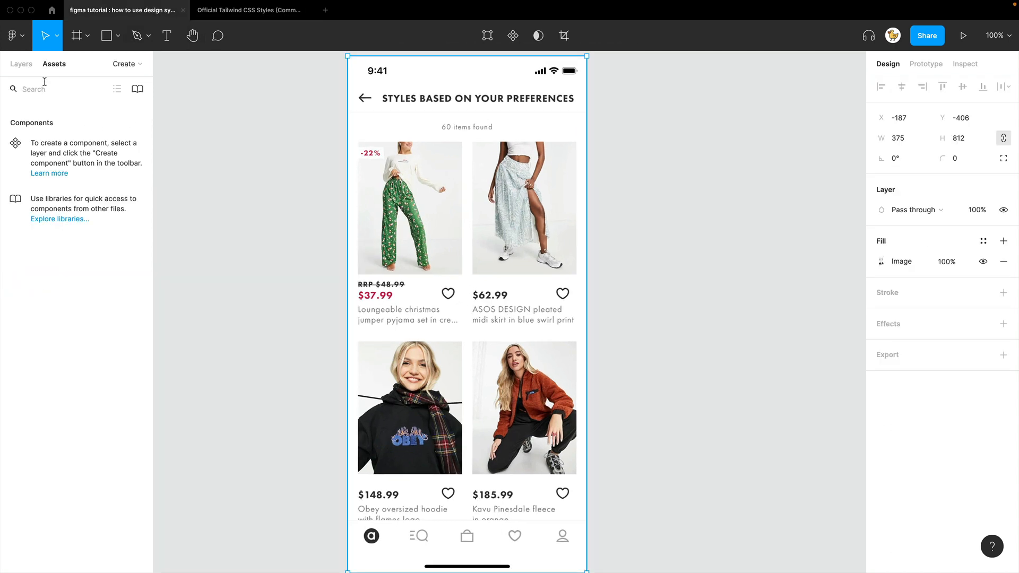
pyautogui.click(24, 70)
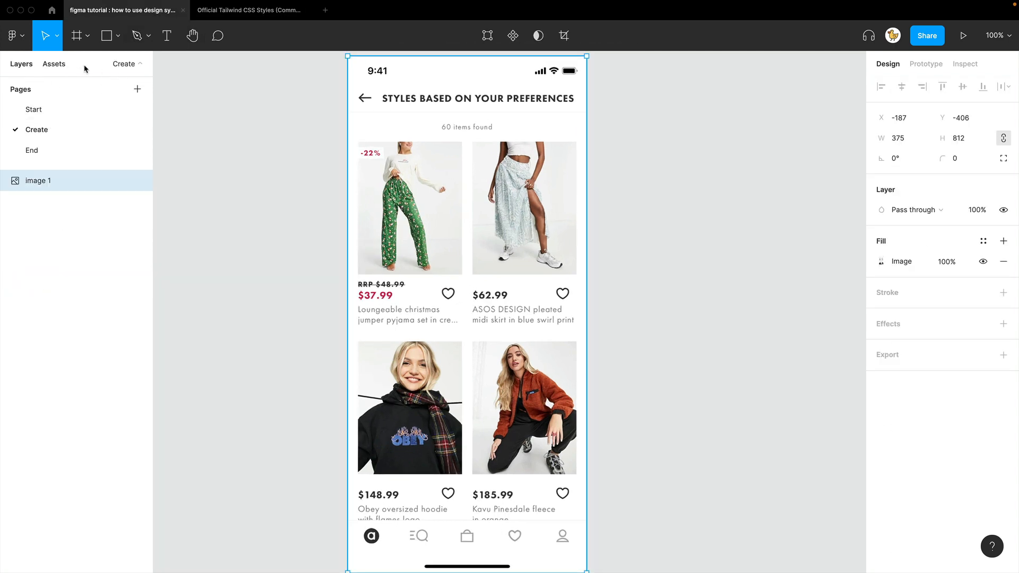
pyautogui.click(55, 65)
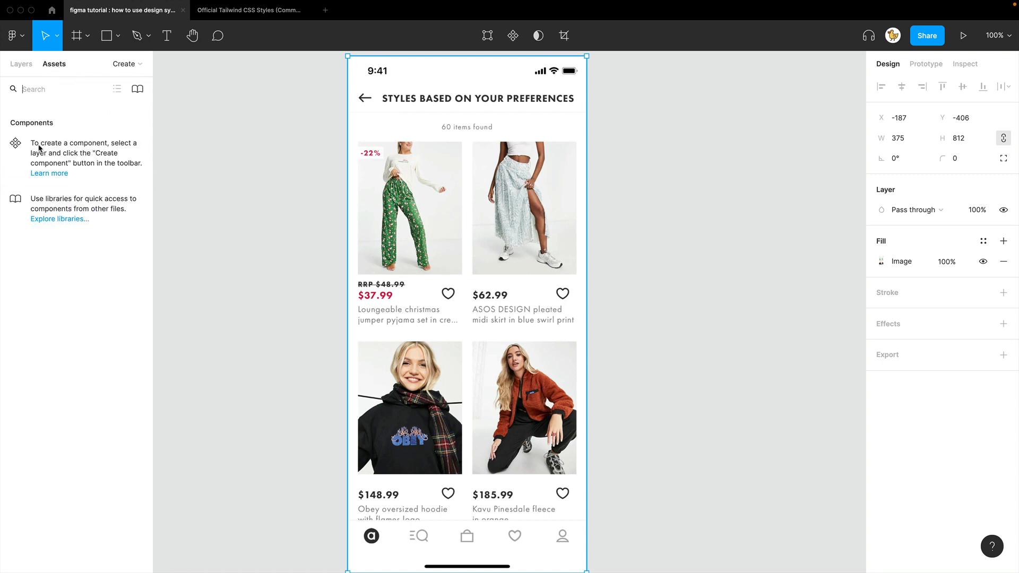
pyautogui.click(137, 91)
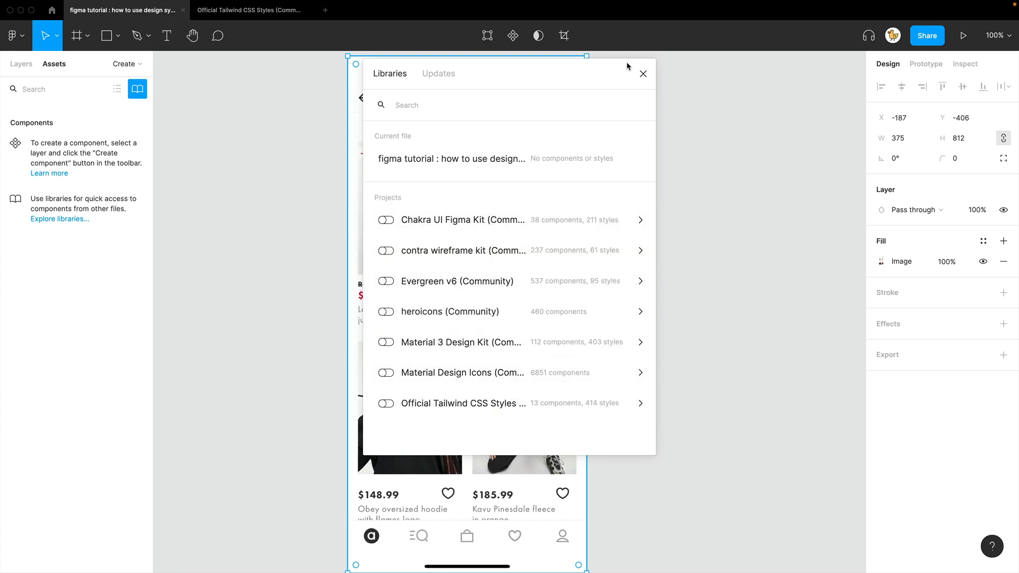
pyautogui.click(643, 74)
# Step: In the Tailwind file, mark the screenshot's status bar and home indicator with freehand pencil brackets and a dividing line
pyautogui.click(281, 16)
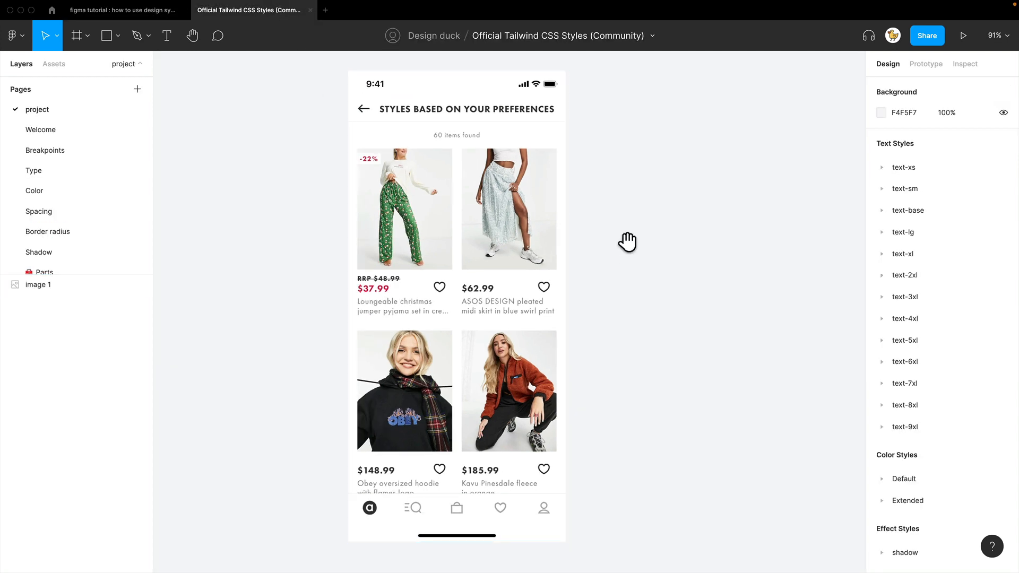
pyautogui.moveTo(625, 241)
pyautogui.mouseDown()
pyautogui.moveTo(641, 248)
pyautogui.moveTo(595, 261)
pyautogui.moveTo(625, 255)
pyautogui.mouseUp()
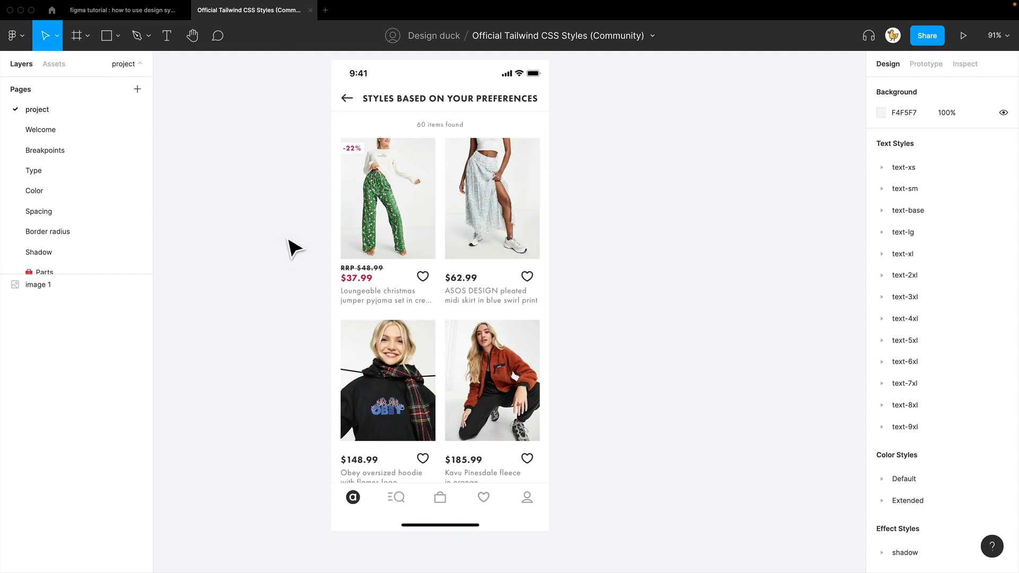
pyautogui.moveTo(293, 234); pyautogui.dragTo(294, 247)
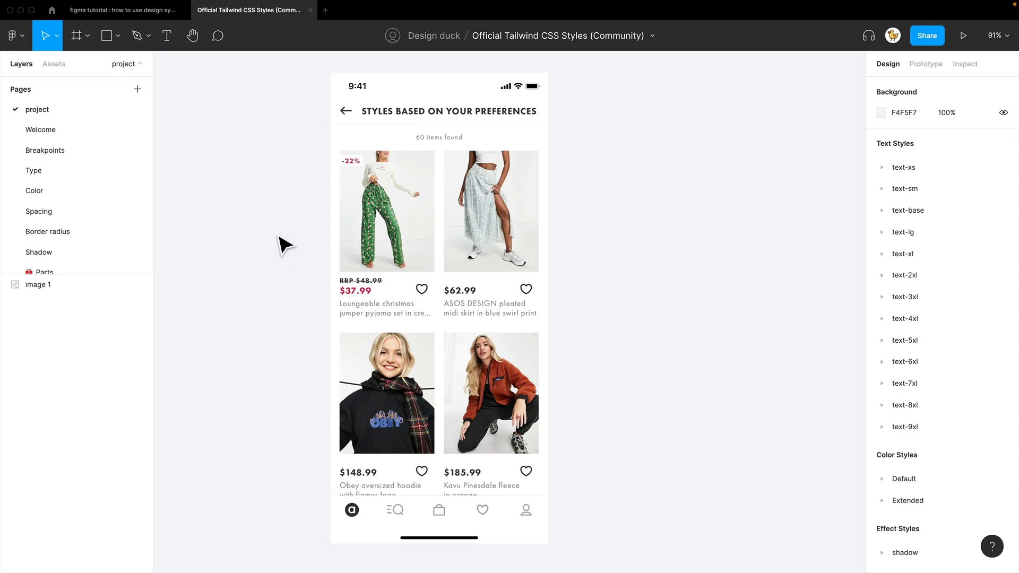
pyautogui.hotkey('shift', 'p')
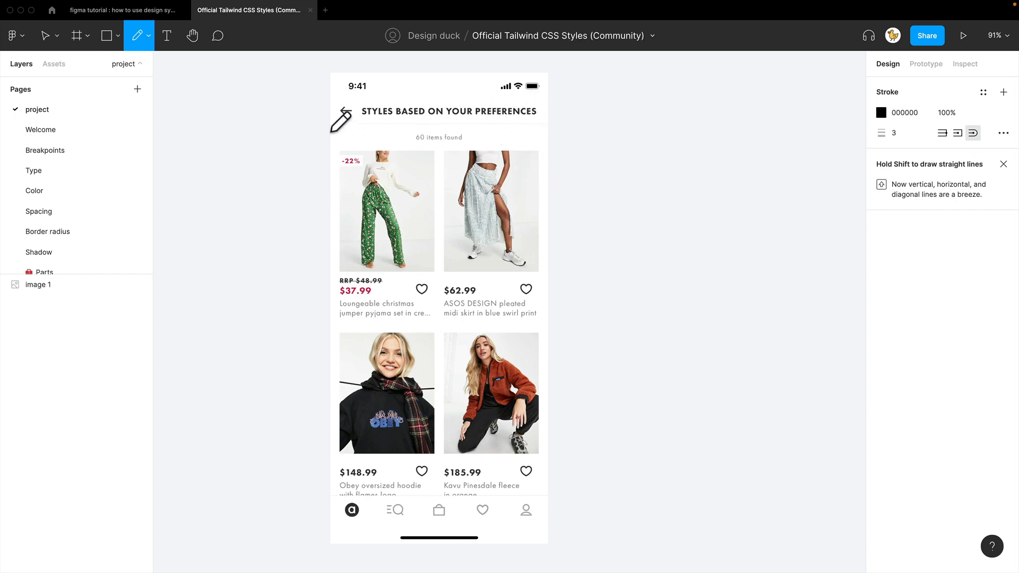
pyautogui.moveTo(320, 77); pyautogui.dragTo(314, 95)
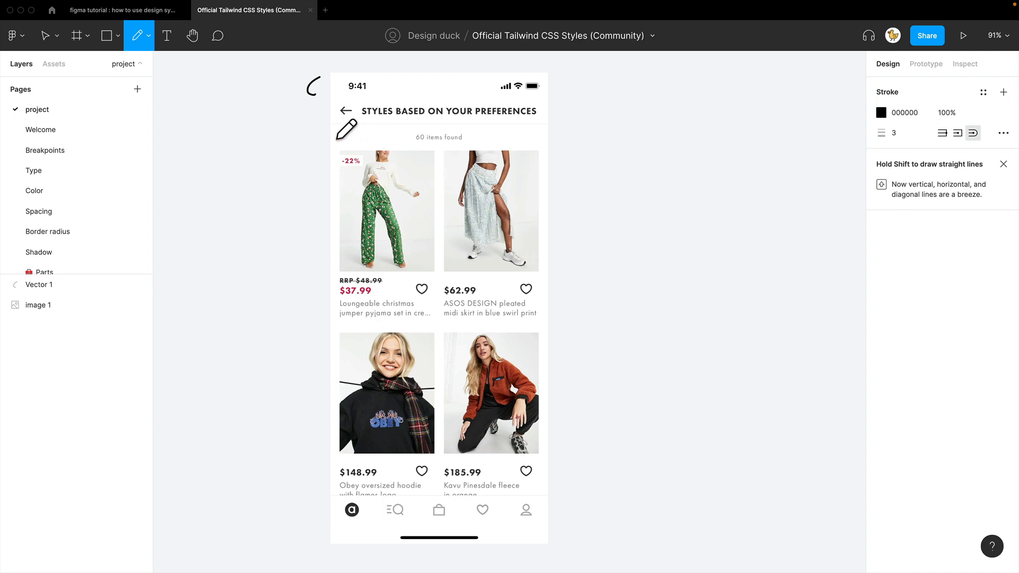
pyautogui.moveTo(308, 93); pyautogui.dragTo(555, 99)
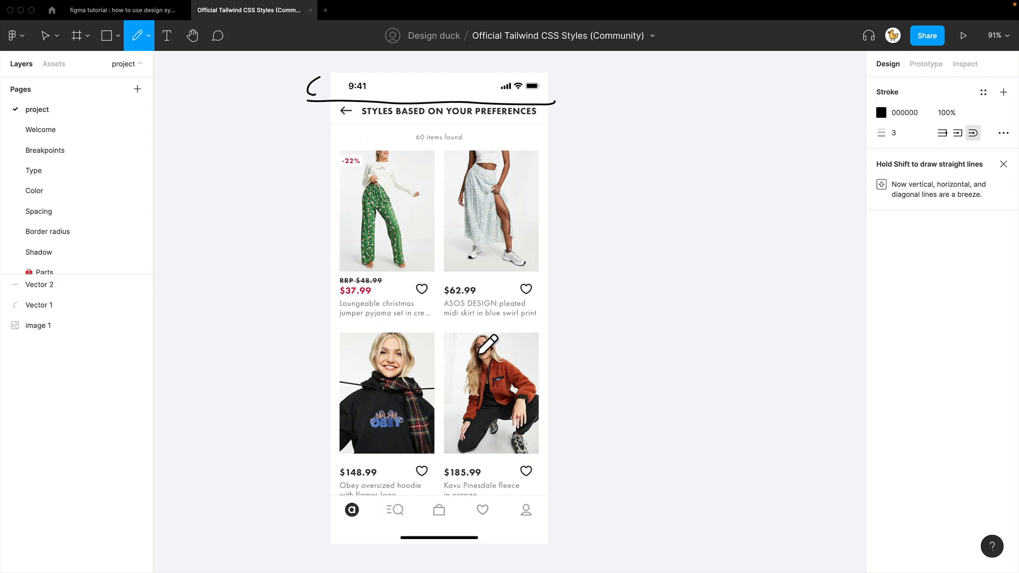
pyautogui.moveTo(321, 527)
pyautogui.mouseDown()
pyautogui.moveTo(310, 532)
pyautogui.moveTo(322, 541)
pyautogui.mouseUp()
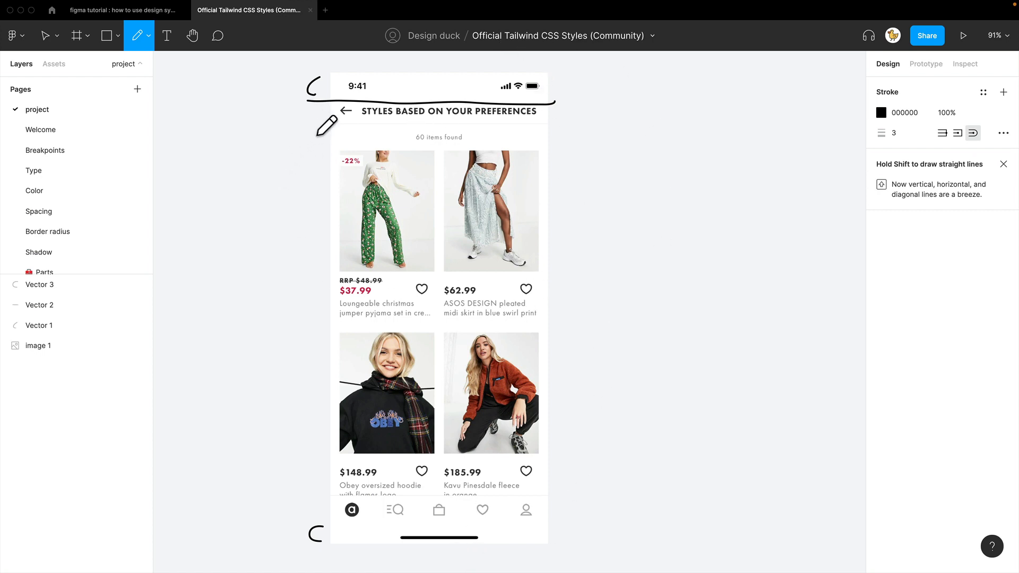
# Step: Bracket both ends of the "Styles based on your preferences" header and circle the "60 items found" text in pencil
pyautogui.moveTo(322, 109); pyautogui.dragTo(322, 128)
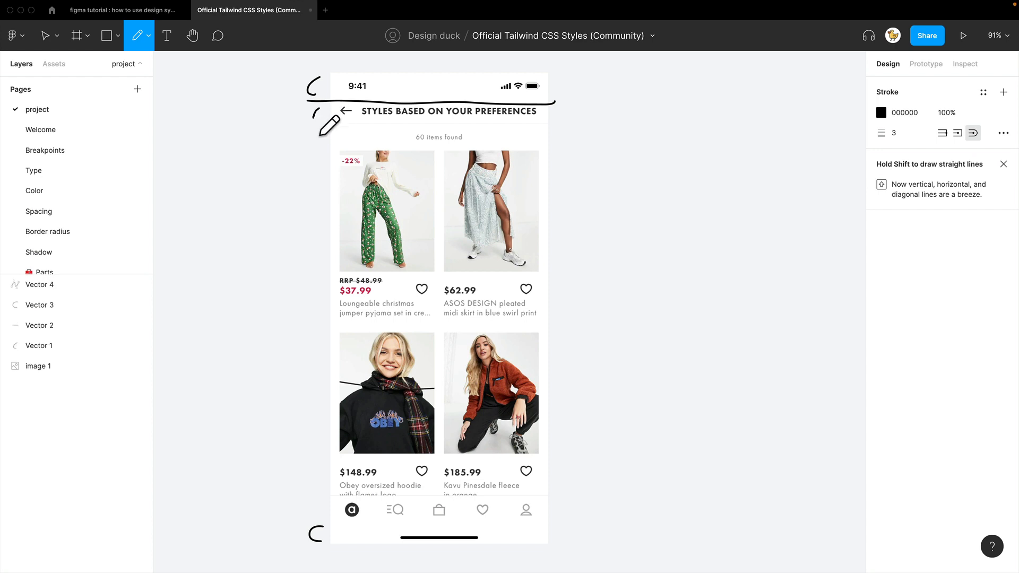
pyautogui.moveTo(556, 109); pyautogui.dragTo(553, 125)
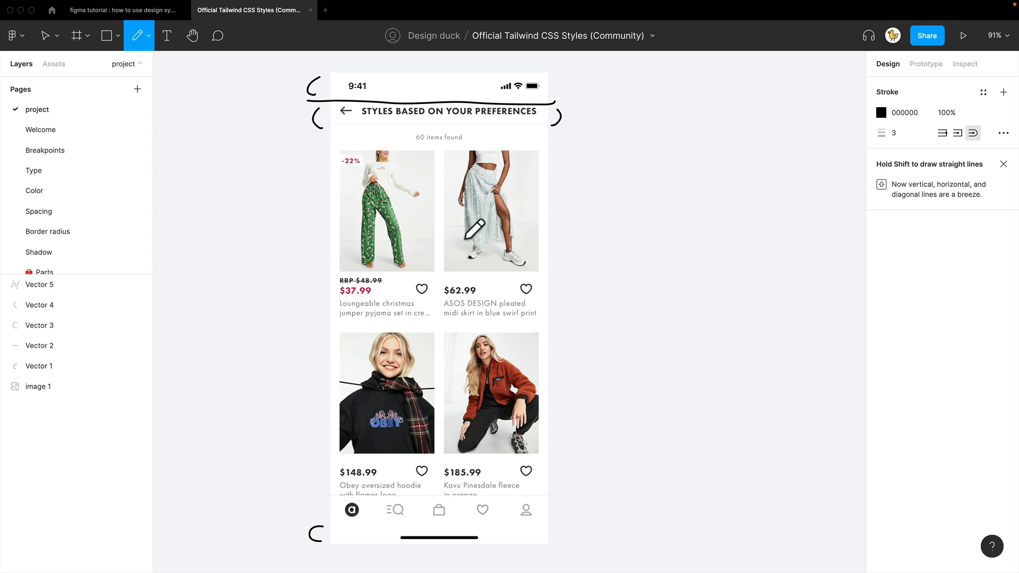
pyautogui.moveTo(413, 143)
pyautogui.mouseDown()
pyautogui.moveTo(456, 142)
pyautogui.moveTo(416, 152)
pyautogui.moveTo(450, 149)
pyautogui.mouseUp()
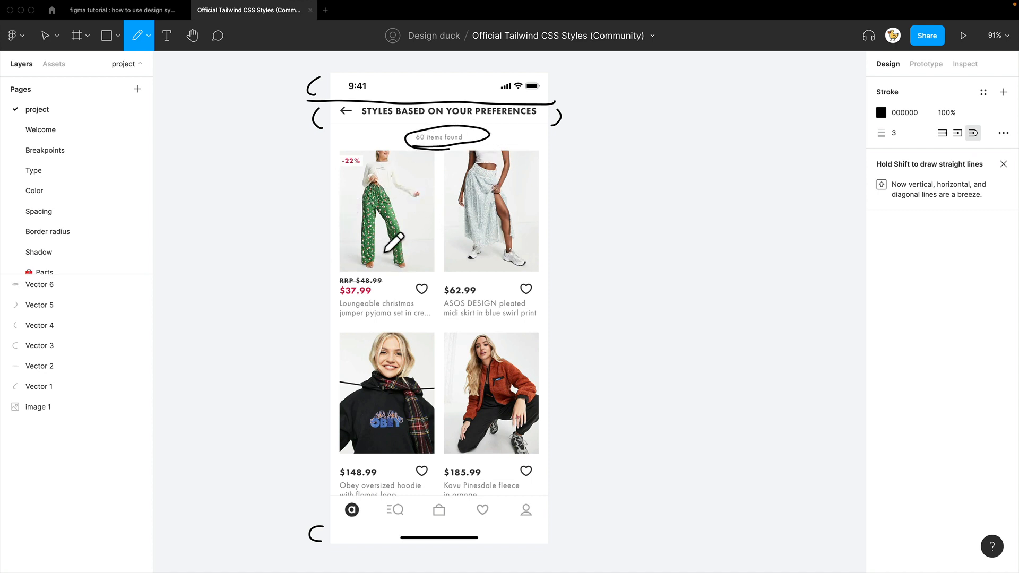
# Step: Outline the first product card in pencil, draw strokes from it to the other three cards, and circle the bottom navigation icons
pyautogui.moveTo(338, 150)
pyautogui.mouseDown()
pyautogui.moveTo(347, 309)
pyautogui.moveTo(356, 326)
pyautogui.moveTo(449, 317)
pyautogui.moveTo(454, 164)
pyautogui.moveTo(346, 150)
pyautogui.mouseUp()
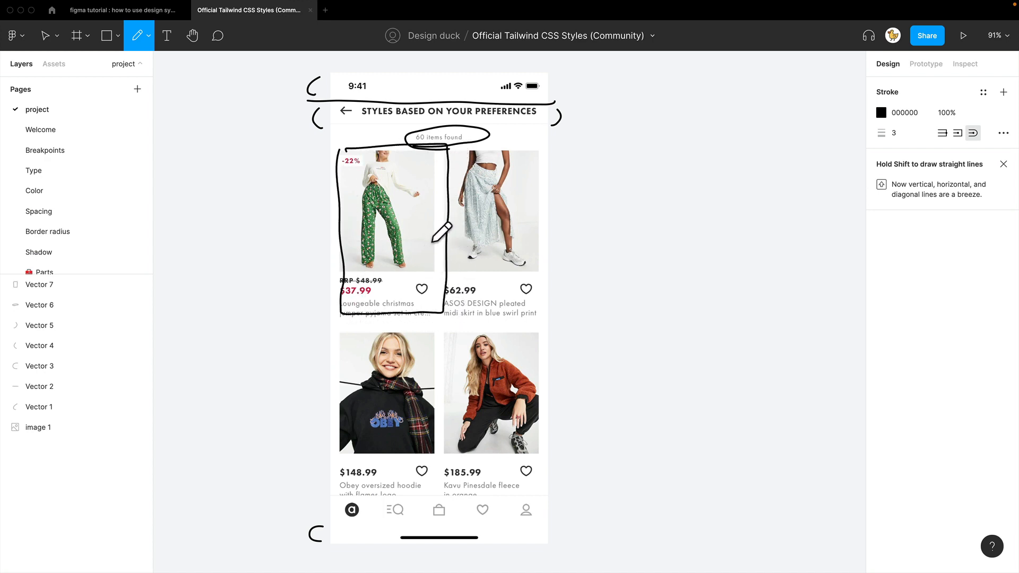
pyautogui.moveTo(431, 236); pyautogui.dragTo(478, 231)
pyautogui.moveTo(402, 281)
pyautogui.mouseDown()
pyautogui.moveTo(393, 361)
pyautogui.moveTo(457, 321)
pyautogui.moveTo(483, 361)
pyautogui.mouseUp()
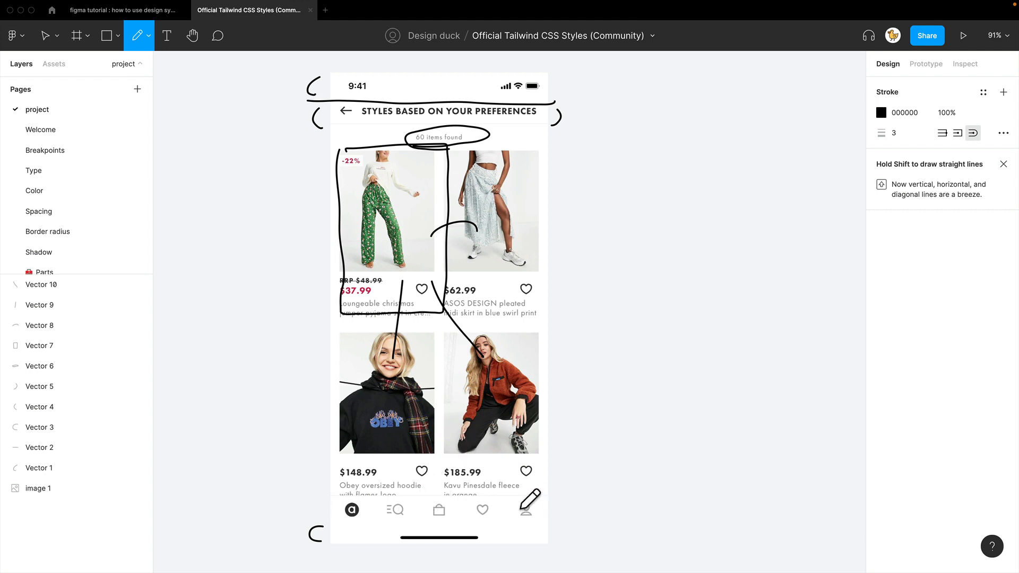
pyautogui.moveTo(509, 495)
pyautogui.mouseDown()
pyautogui.moveTo(374, 501)
pyautogui.moveTo(384, 538)
pyautogui.moveTo(472, 540)
pyautogui.moveTo(524, 500)
pyautogui.moveTo(451, 483)
pyautogui.mouseUp()
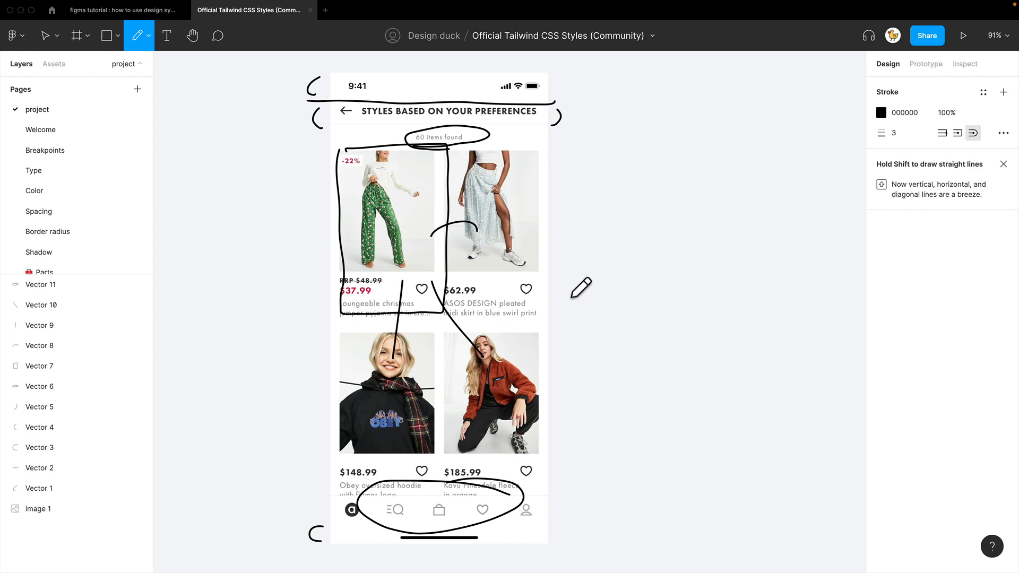
# Step: Duplicate the shopping app screenshot and place the clean copy beside the pencil-marked original
pyautogui.press('f')
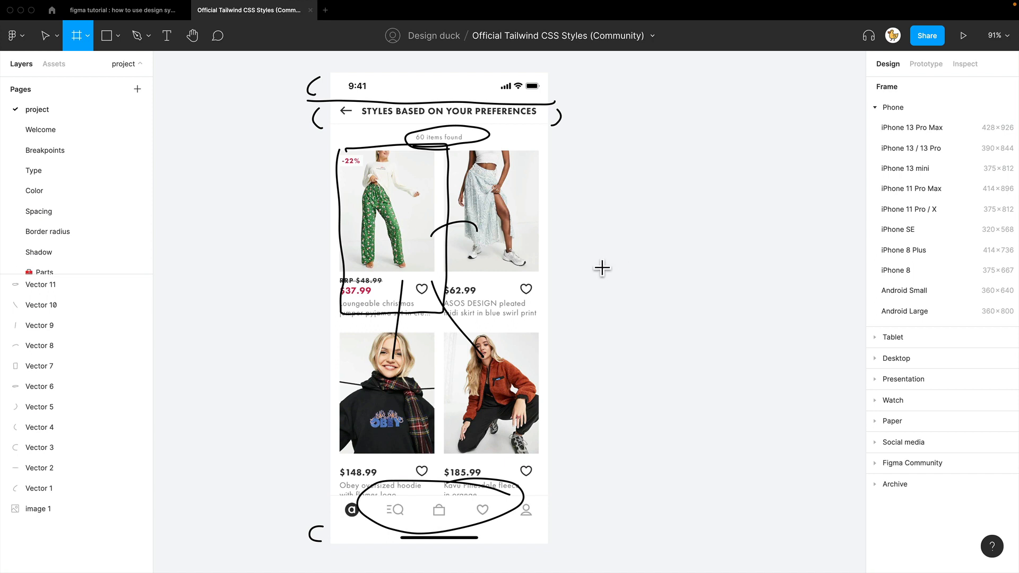
pyautogui.press('v')
pyautogui.moveTo(533, 265); pyautogui.dragTo(790, 250)
pyautogui.press('Escape')
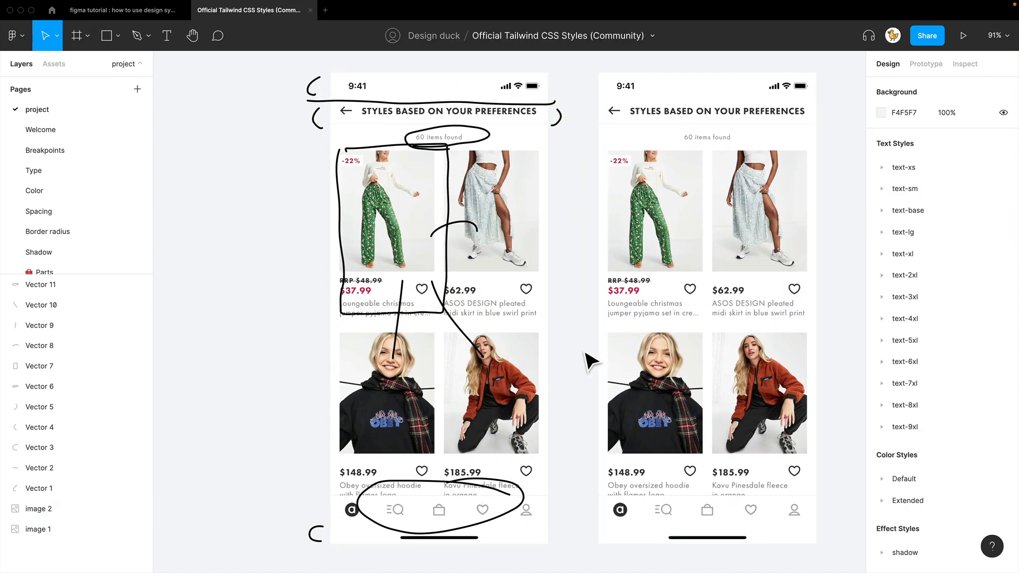
pyautogui.moveTo(592, 354); pyautogui.dragTo(509, 363)
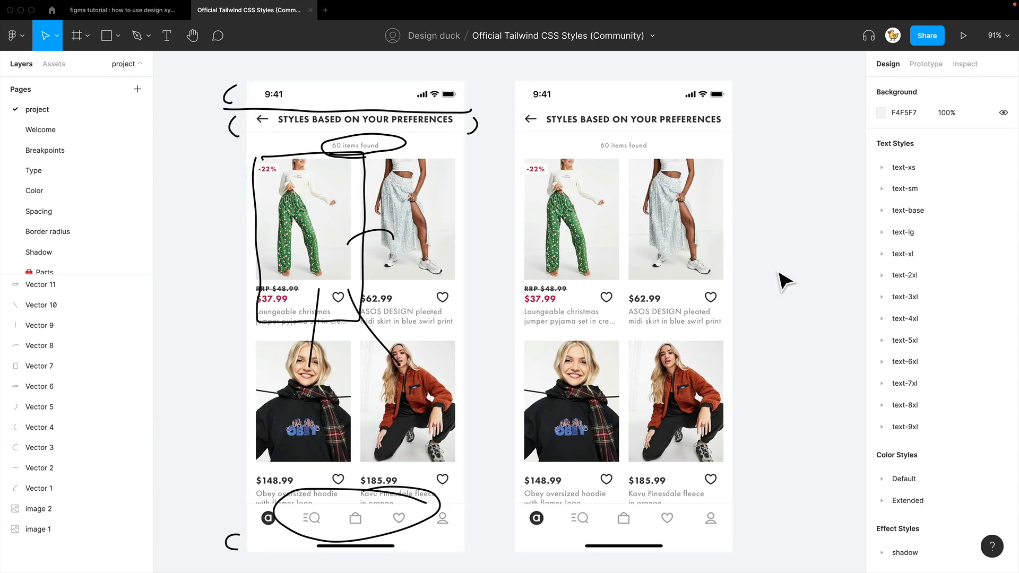
# Step: Insert the 24×24 arrow_back icon from the Material Design Icons plugin and place it beside the screenshot copy, level with its header
pyautogui.moveTo(773, 279); pyautogui.dragTo(571, 279)
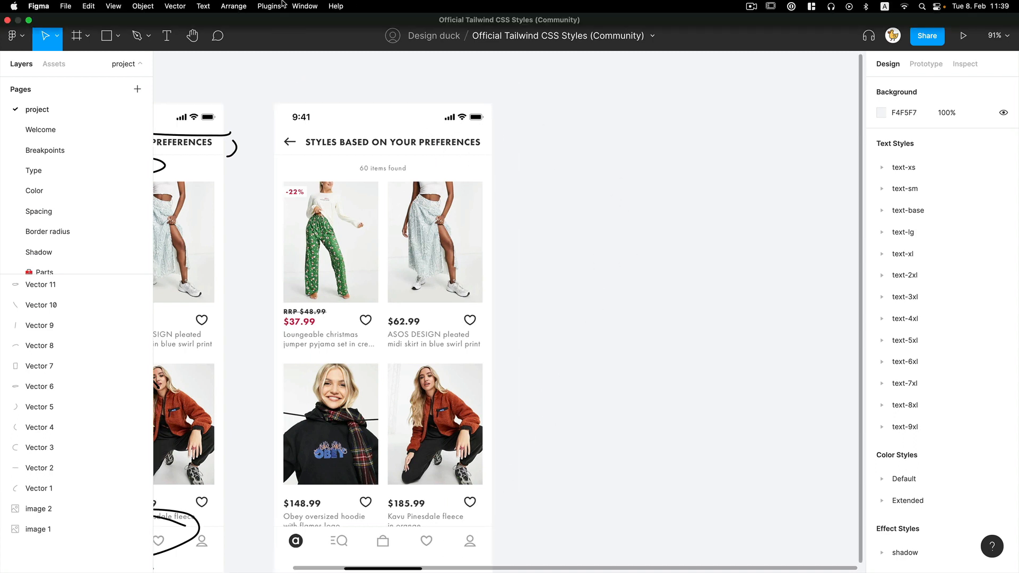
pyautogui.click(282, 6)
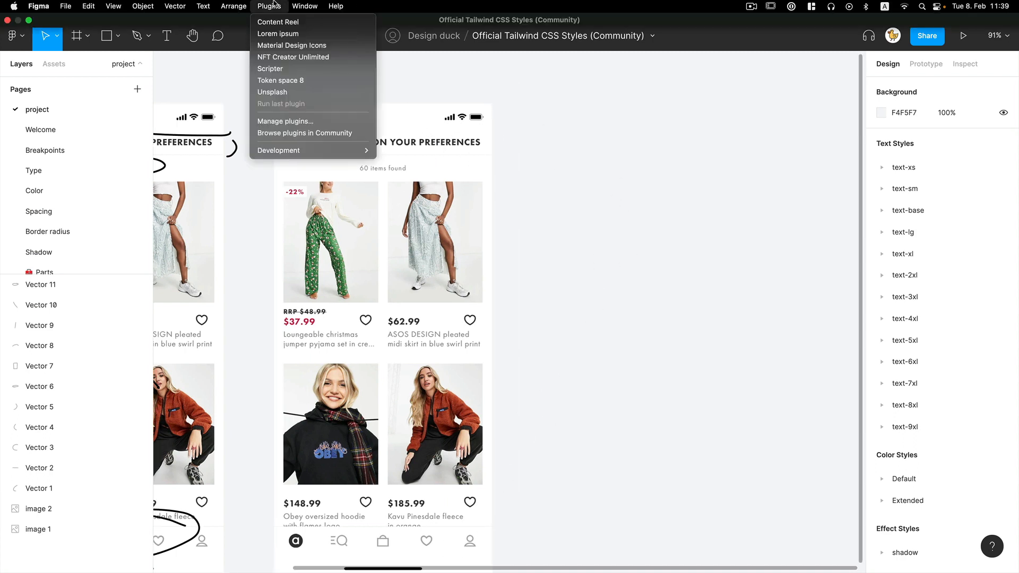
pyautogui.click(313, 46)
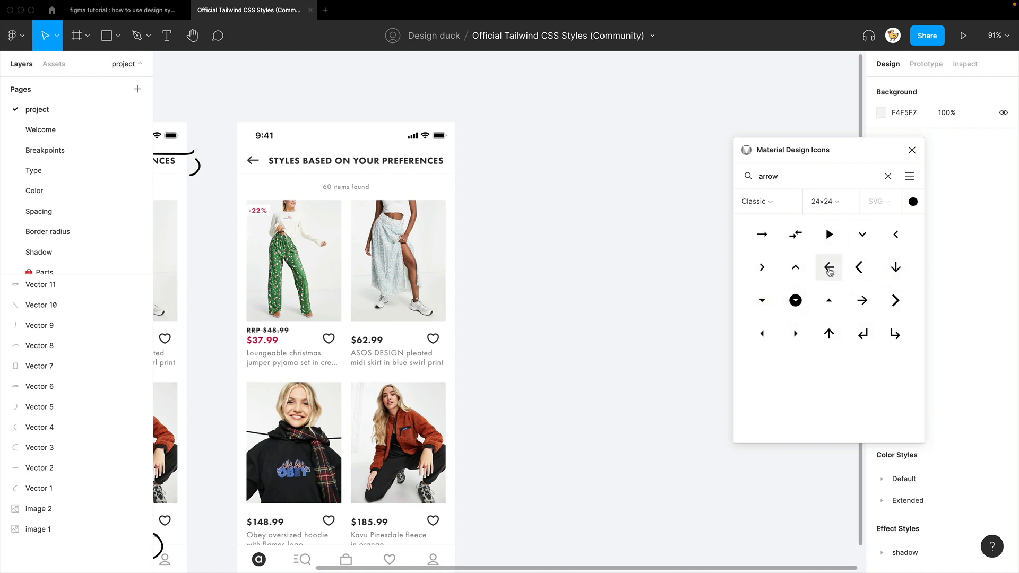
pyautogui.moveTo(823, 266); pyautogui.dragTo(428, 116)
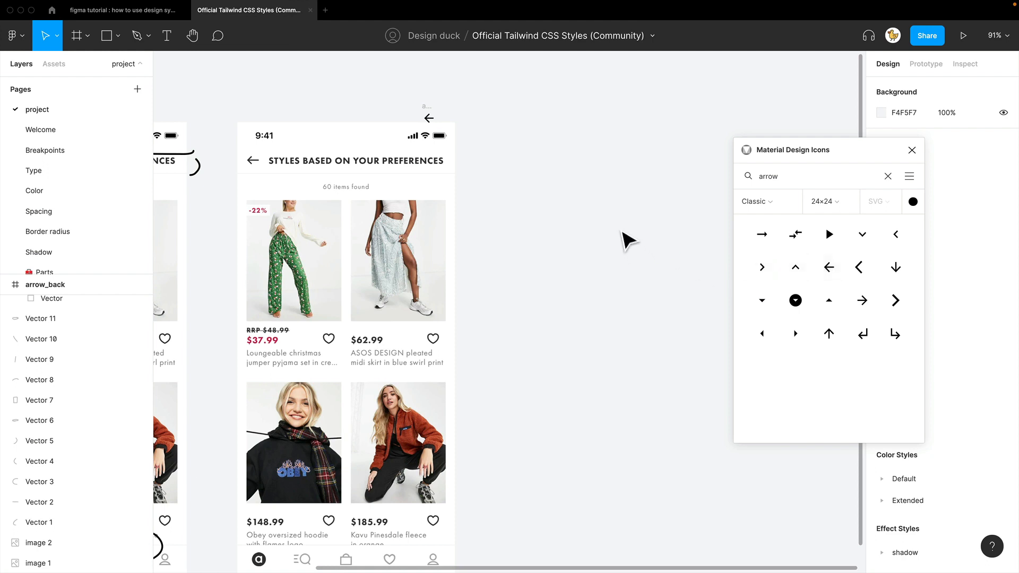
pyautogui.moveTo(438, 118); pyautogui.dragTo(526, 162)
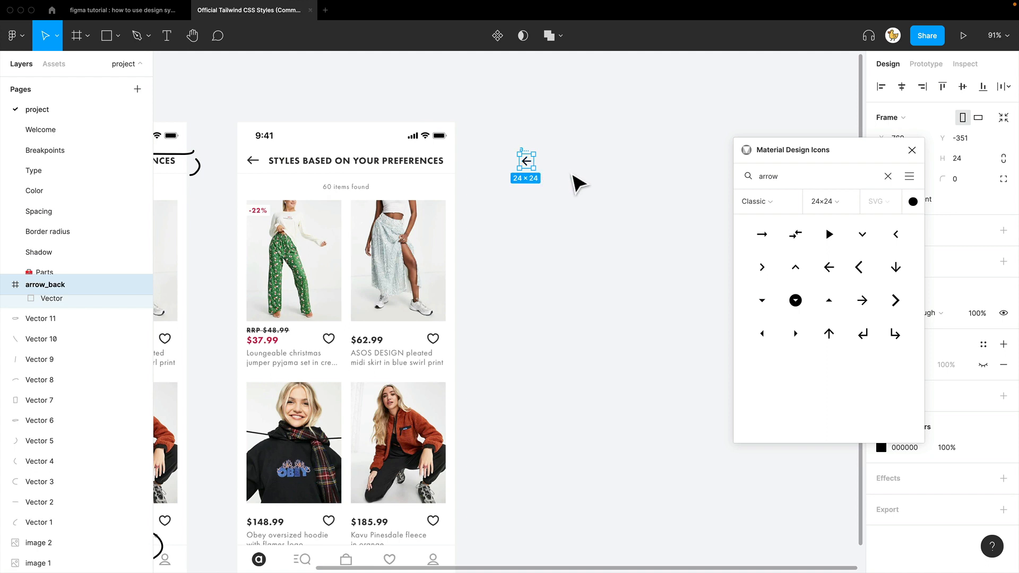
pyautogui.click(583, 181)
pyautogui.moveTo(591, 182); pyautogui.dragTo(553, 177)
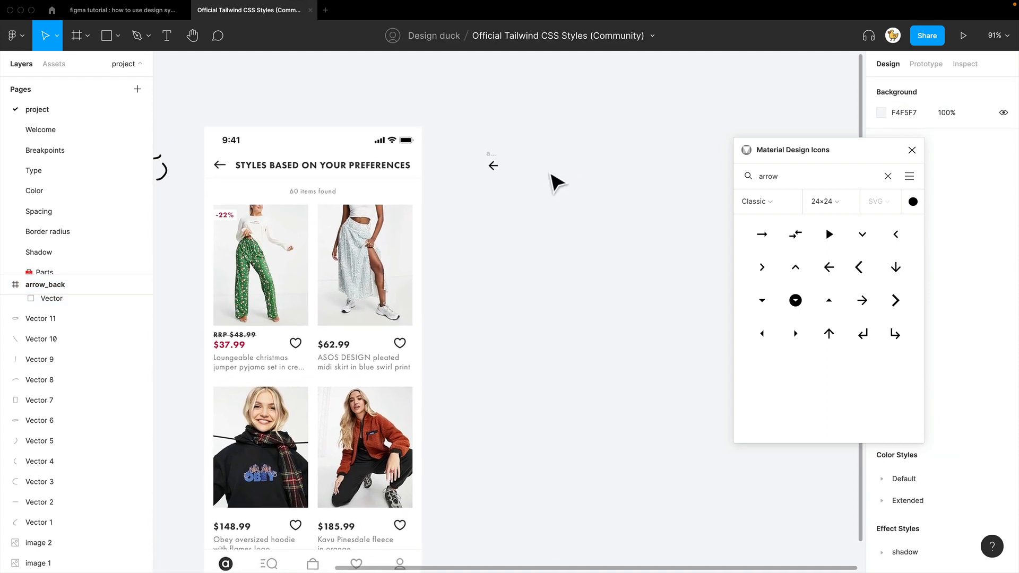
# Step: Add the text "styles based on your preferences" beside the back arrow and close the Material Design Icons plugin
pyautogui.click(495, 166)
pyautogui.click(537, 177)
pyautogui.press('t')
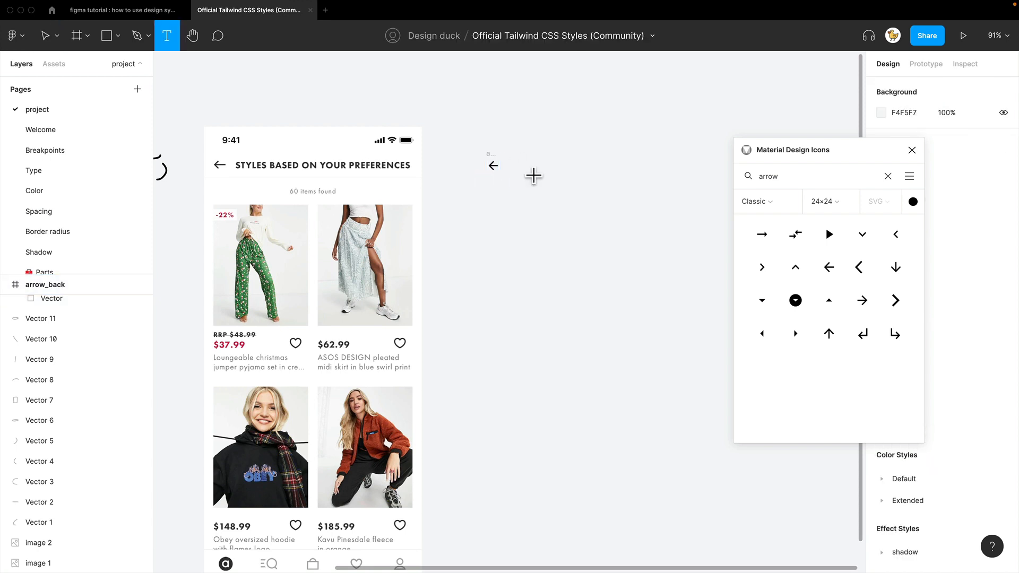
pyautogui.click(521, 165)
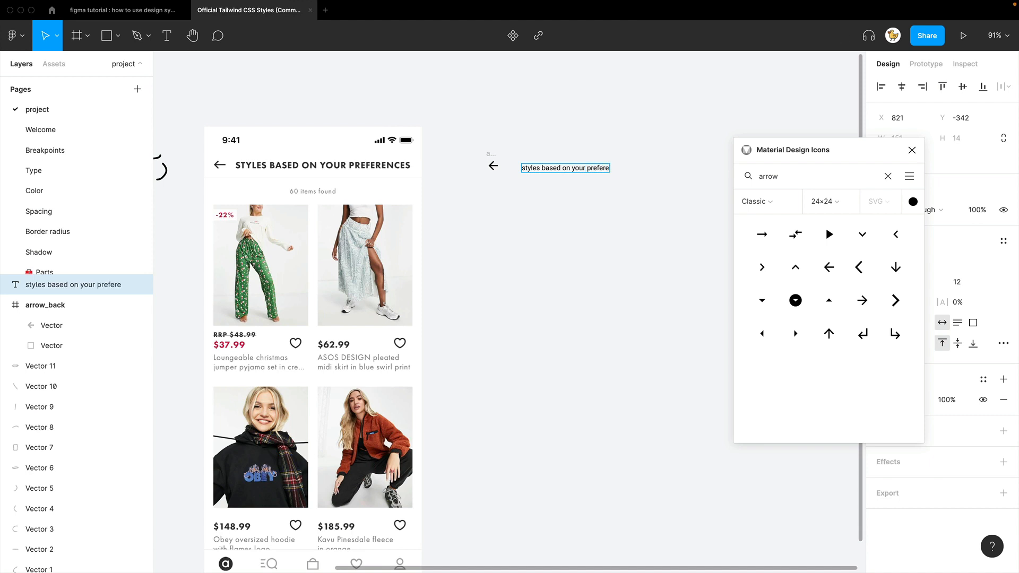
pyautogui.press('Escape')
pyautogui.click(681, 190)
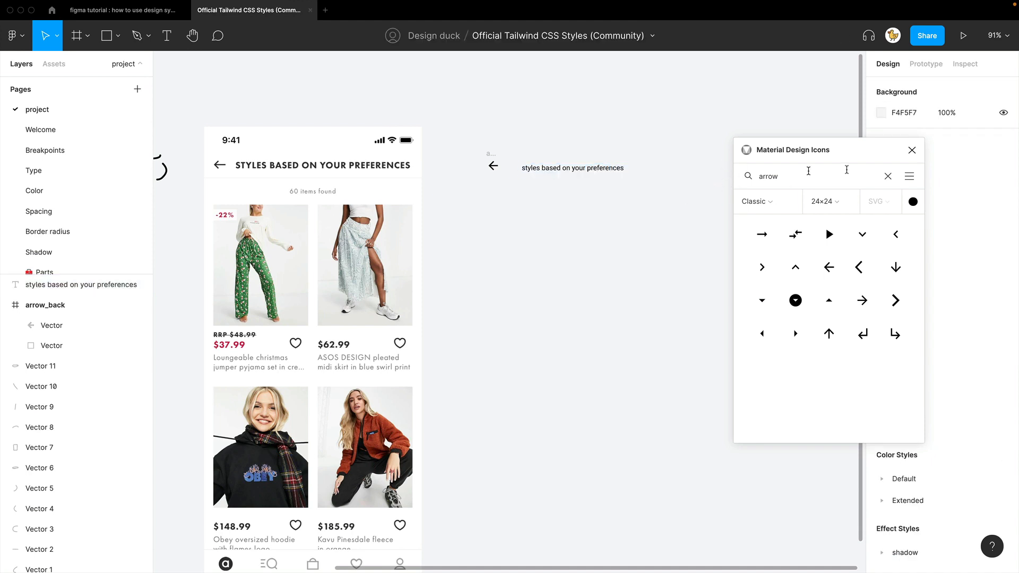
pyautogui.click(912, 151)
pyautogui.click(563, 175)
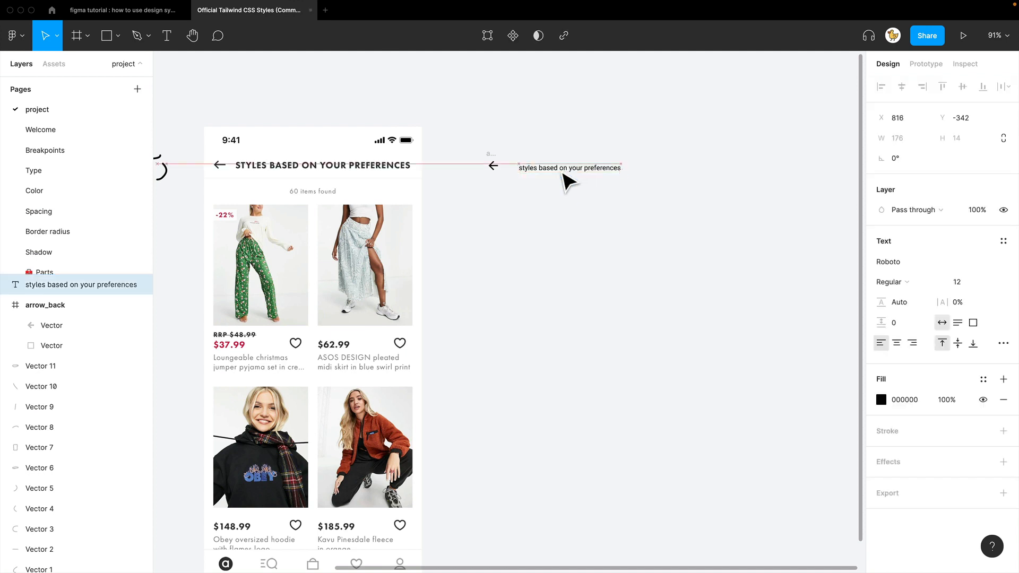
pyautogui.moveTo(560, 172); pyautogui.dragTo(562, 170)
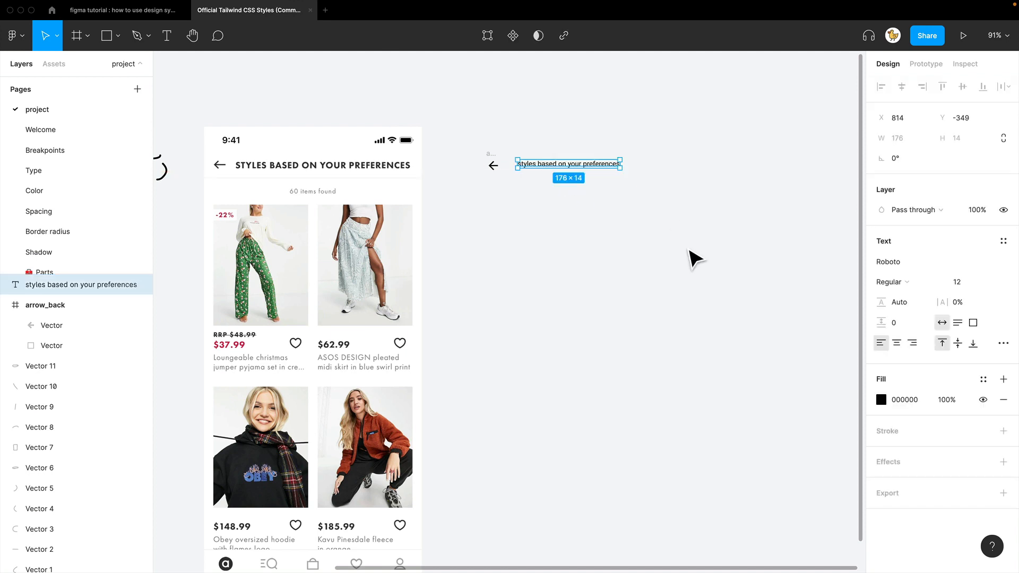
# Step: Convert the new header text to uppercase and move it closer to the back arrow
pyautogui.press('super+slash')
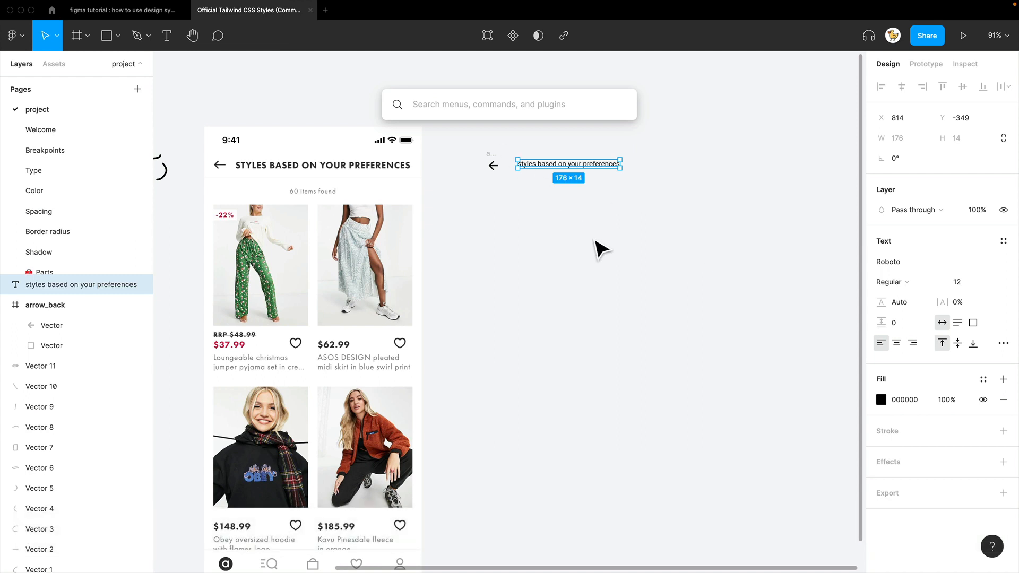
pyautogui.write('upper')
pyautogui.press('Return')
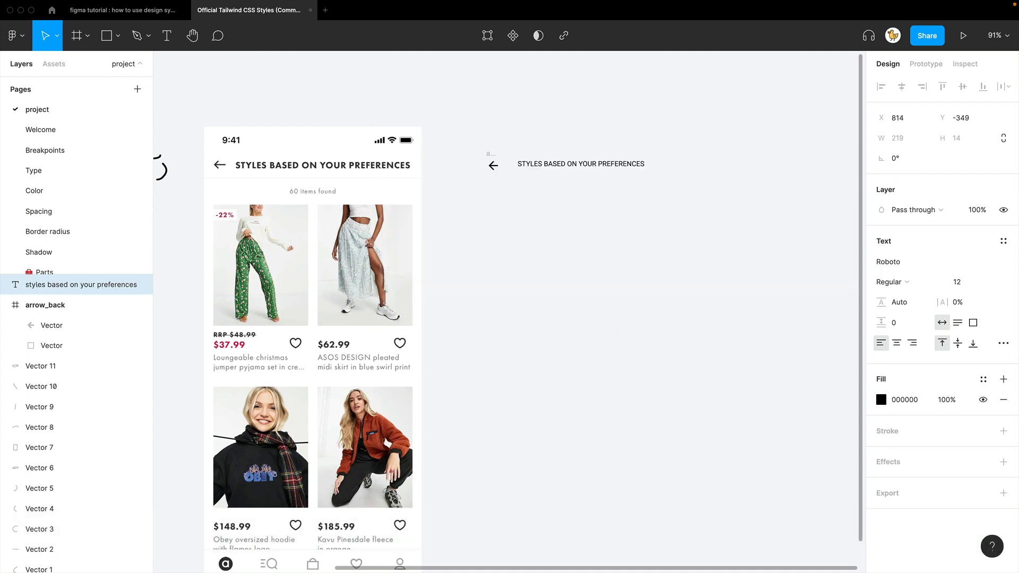
pyautogui.click(591, 212)
pyautogui.moveTo(605, 168); pyautogui.dragTo(600, 179)
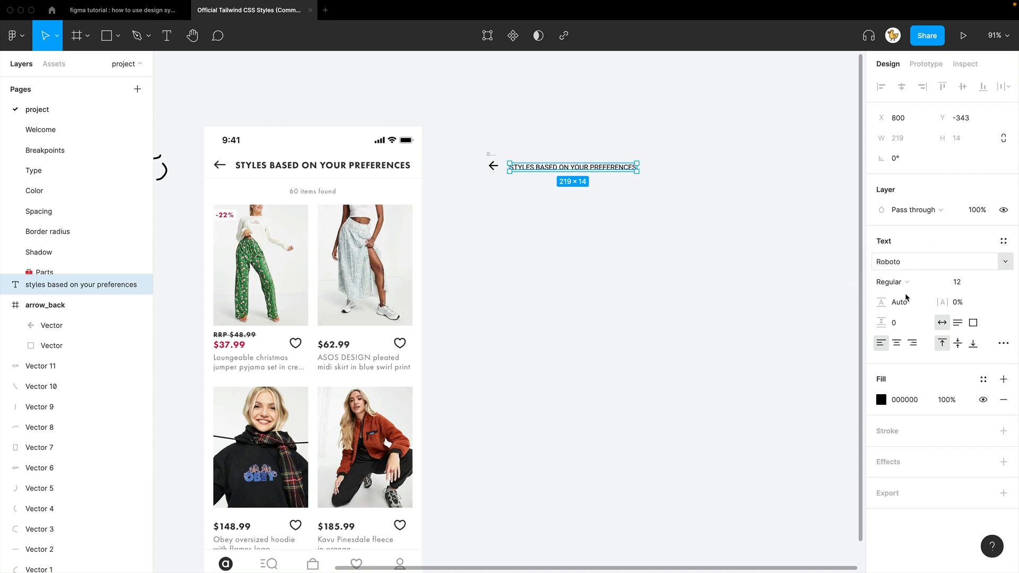
# Step: Apply the text-base/leading-6/font-bold text style to the header text and align it with the back arrow
pyautogui.click(1003, 243)
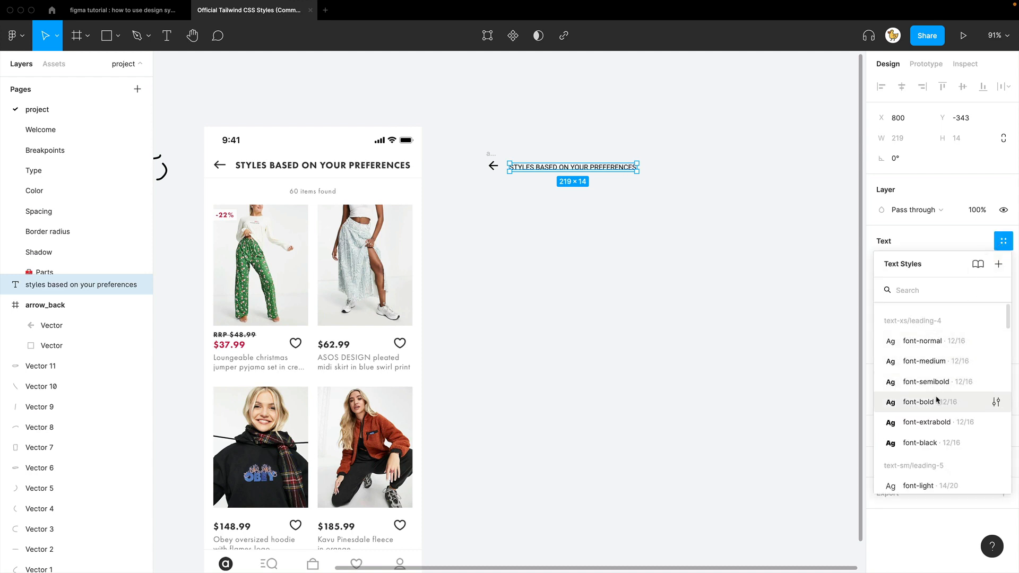
pyautogui.scroll(-5, 934, 419)
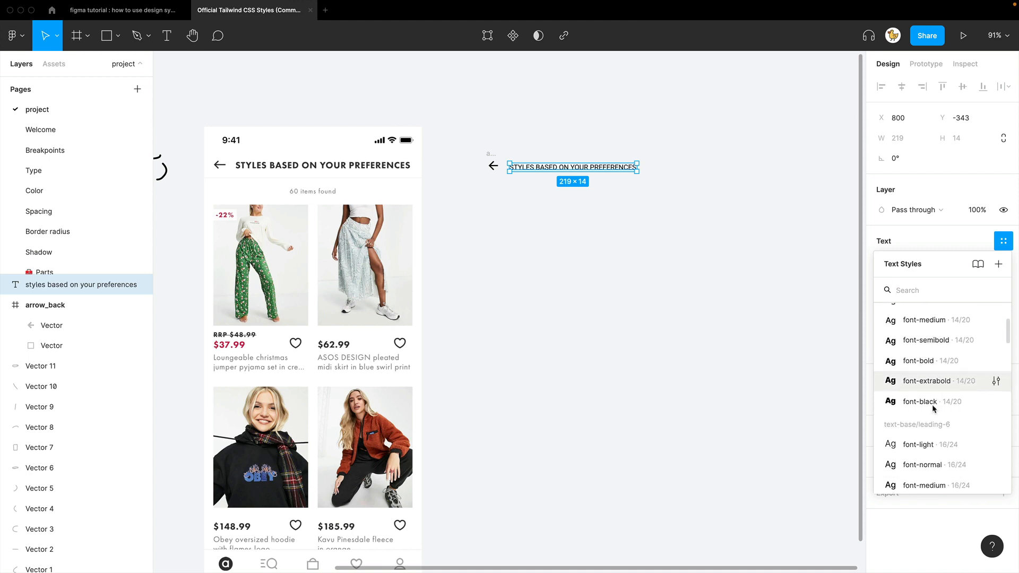
pyautogui.scroll(-3, 935, 403)
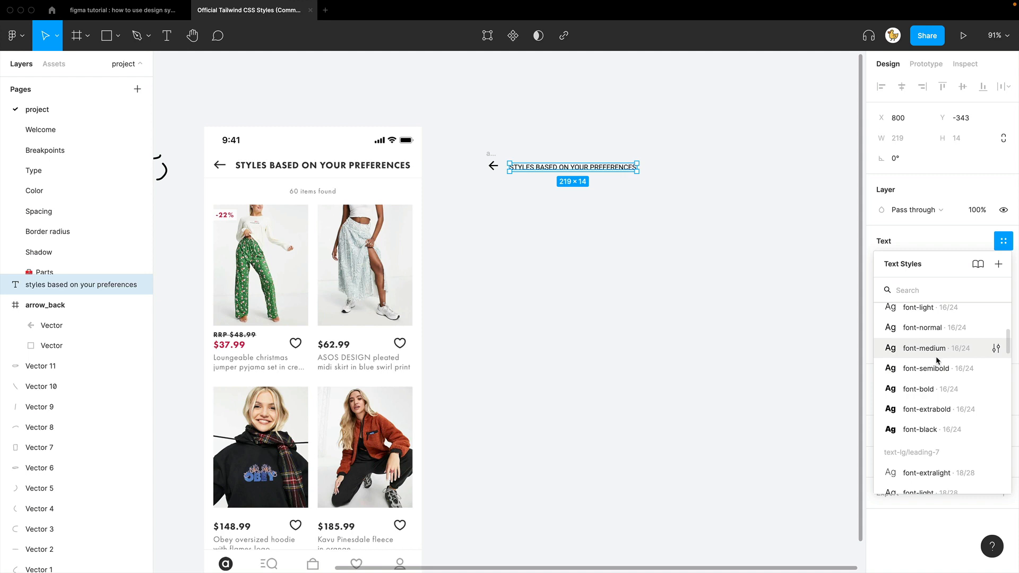
pyautogui.click(931, 389)
pyautogui.click(600, 232)
pyautogui.moveTo(579, 182); pyautogui.dragTo(583, 185)
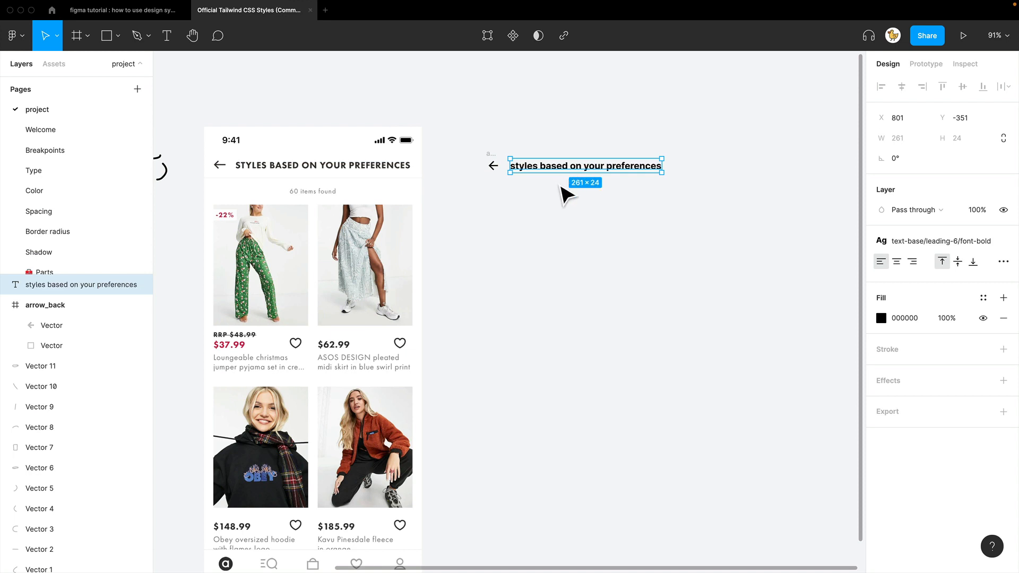
# Step: Reapply uppercase to the styled header text and deselect it
pyautogui.press('super+slash')
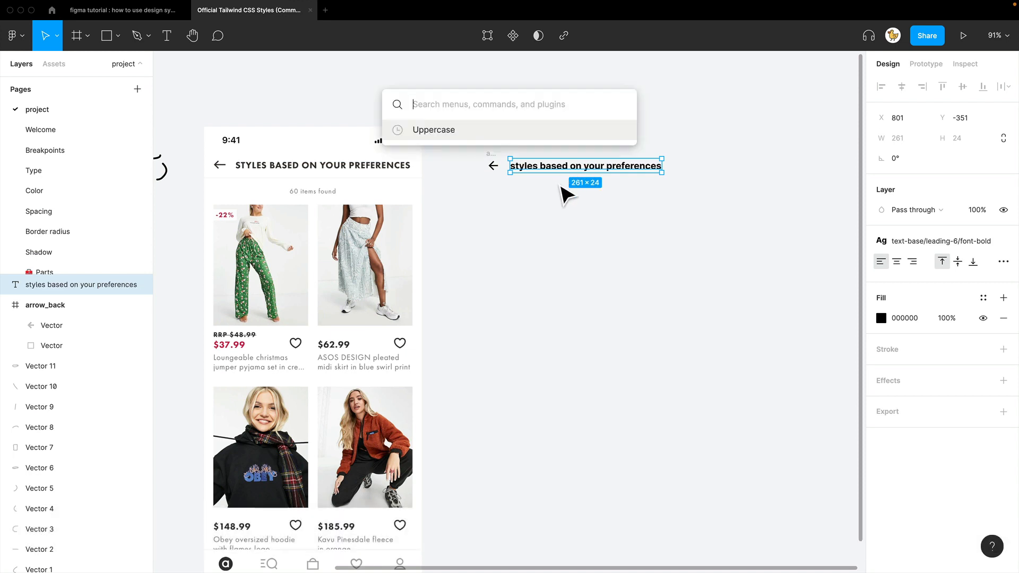
pyautogui.press('Return')
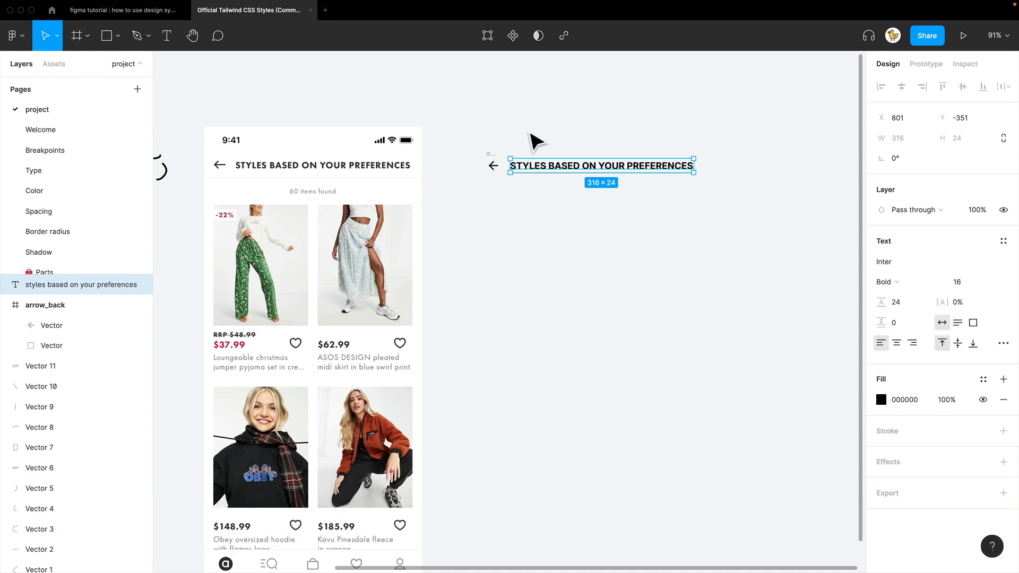
pyautogui.click(519, 220)
pyautogui.click(563, 175)
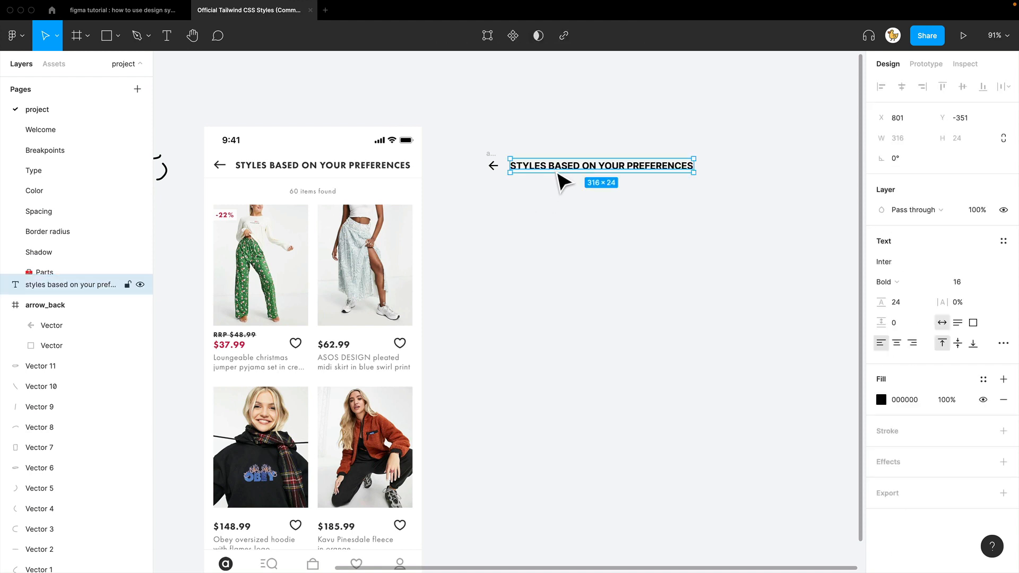
pyautogui.click(538, 205)
pyautogui.moveTo(617, 194); pyautogui.dragTo(512, 183)
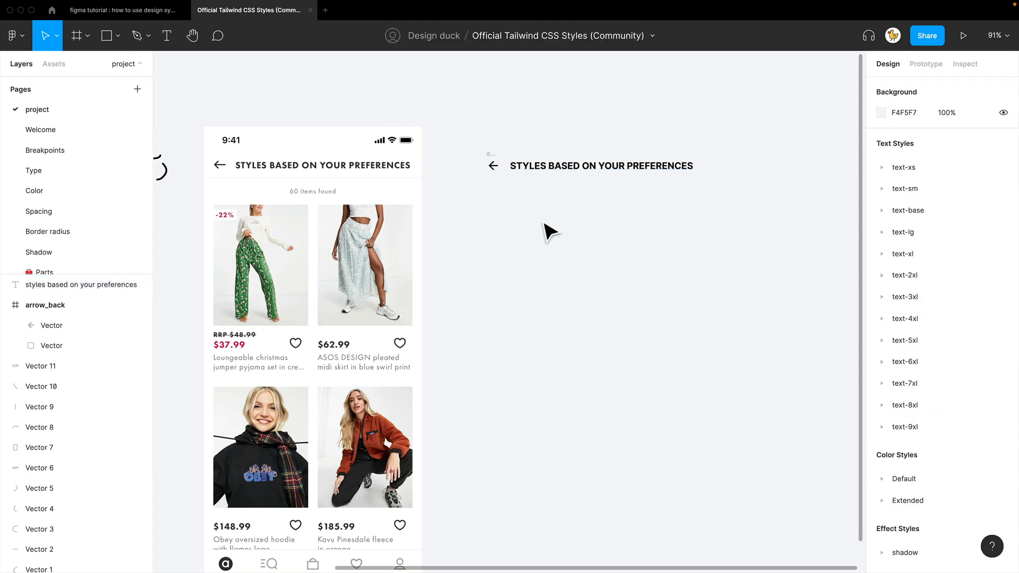
pyautogui.moveTo(458, 139); pyautogui.dragTo(724, 211)
pyautogui.click(689, 223)
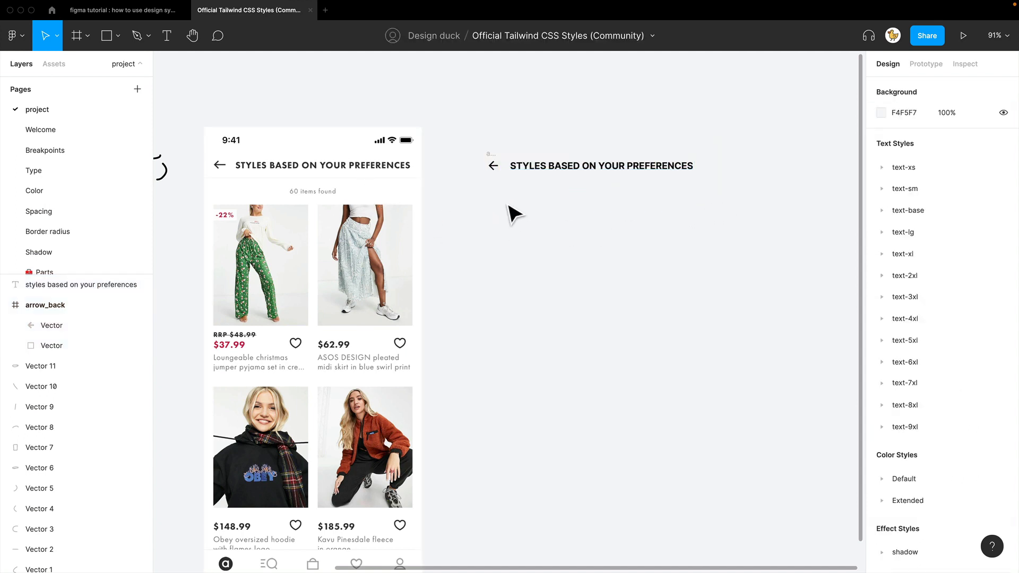
# Step: Draw a divider rectangle about 369 wide beneath the arrow and header text, and set its height to 1
pyautogui.press('r')
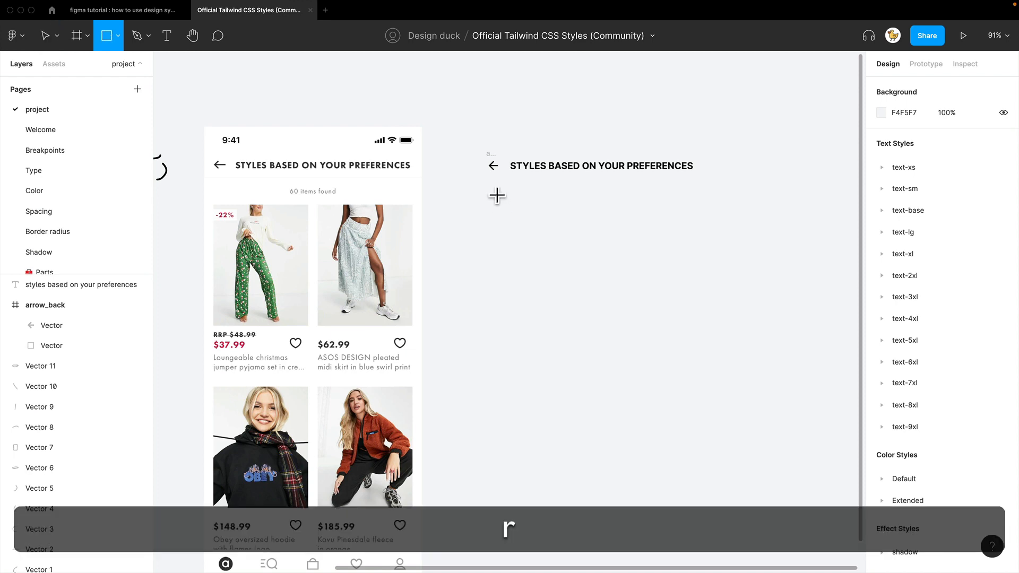
pyautogui.moveTo(486, 180); pyautogui.dragTo(700, 183)
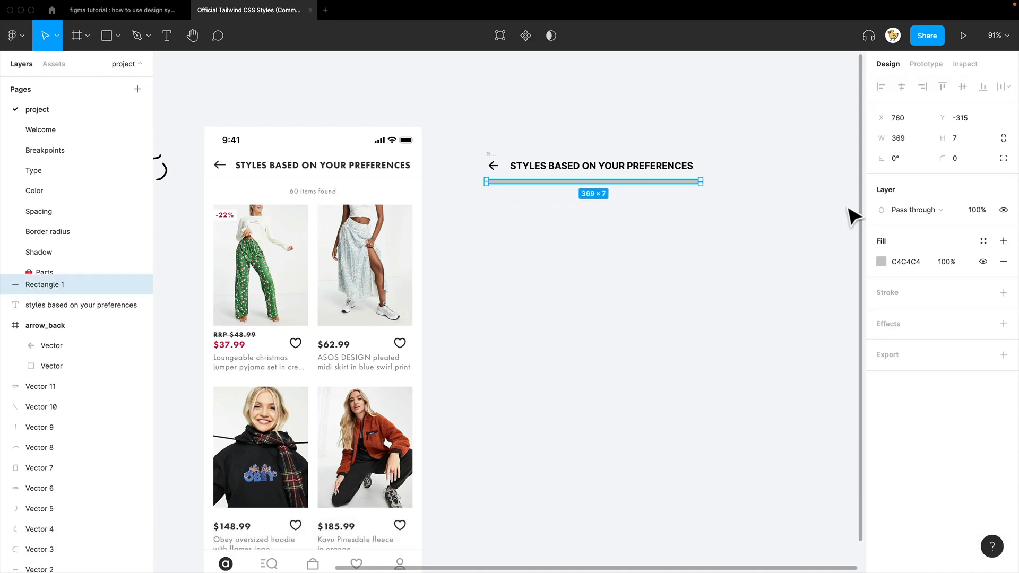
pyautogui.click(775, 183)
pyautogui.click(605, 182)
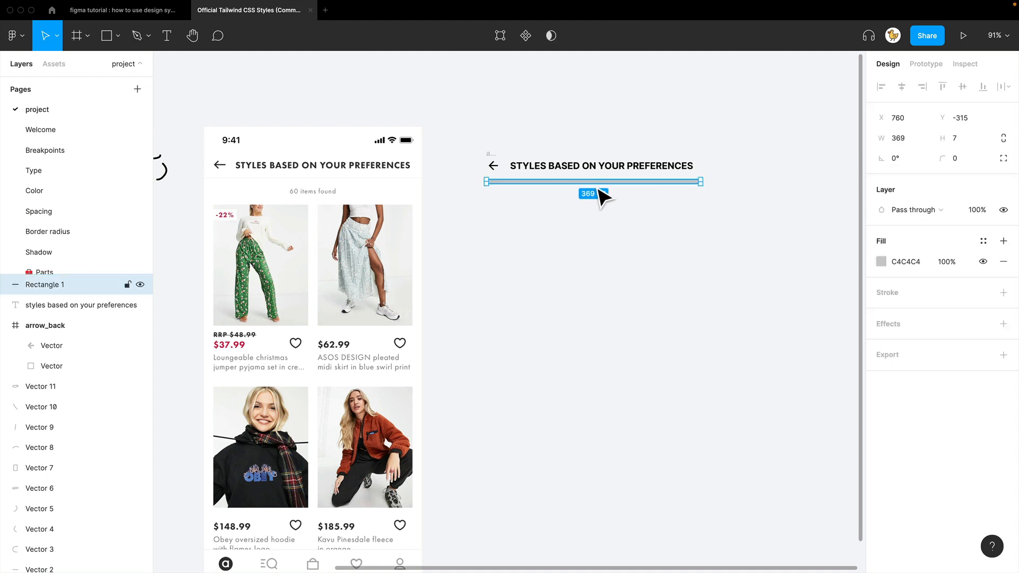
pyautogui.click(960, 142)
pyautogui.write('1')
pyautogui.press('Tab')
pyautogui.click(599, 238)
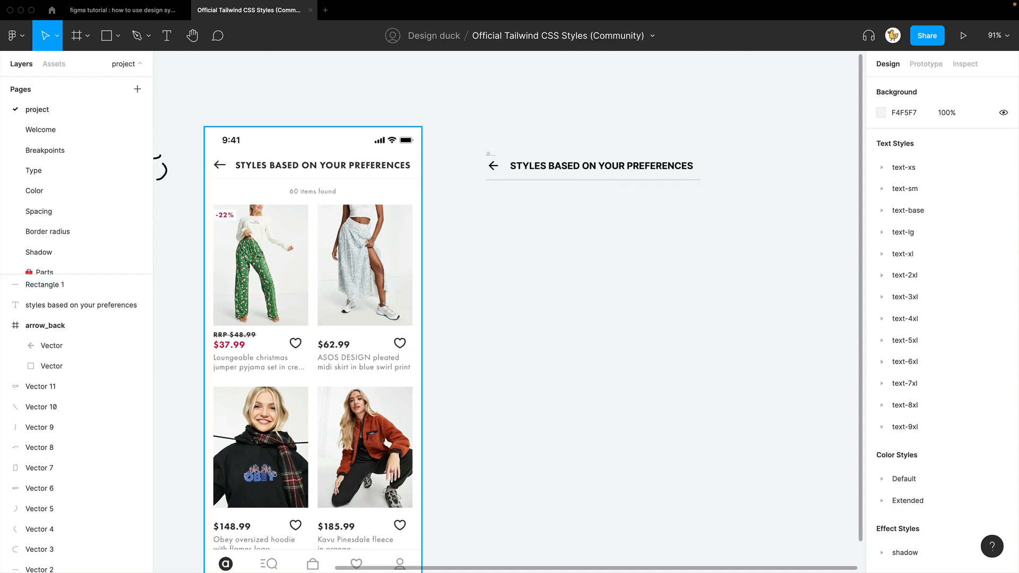
# Step: Check the dimensions of the duplicated screenshot
pyautogui.click(339, 266)
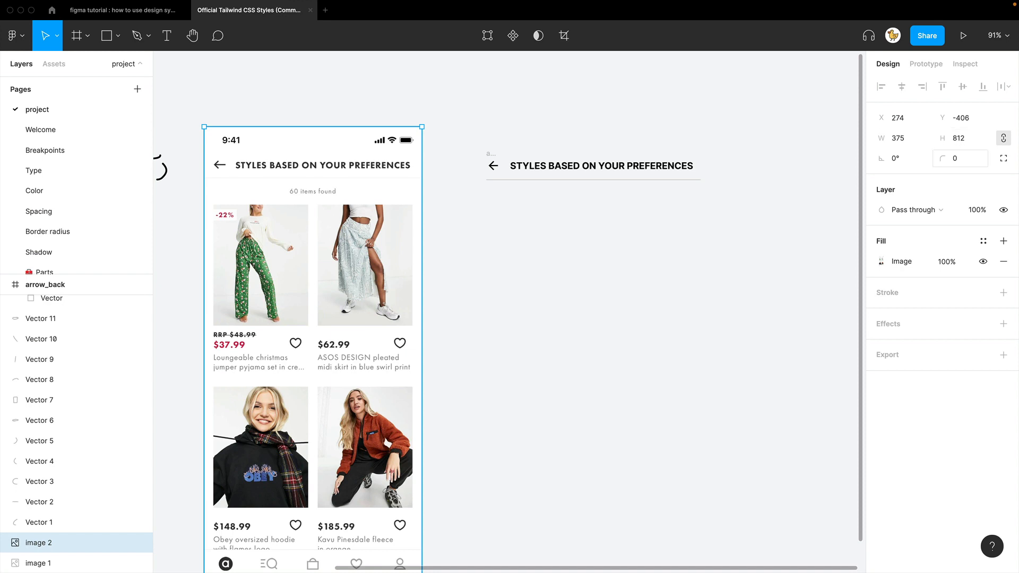
pyautogui.click(743, 254)
pyautogui.hscroll(5, 636, 276)
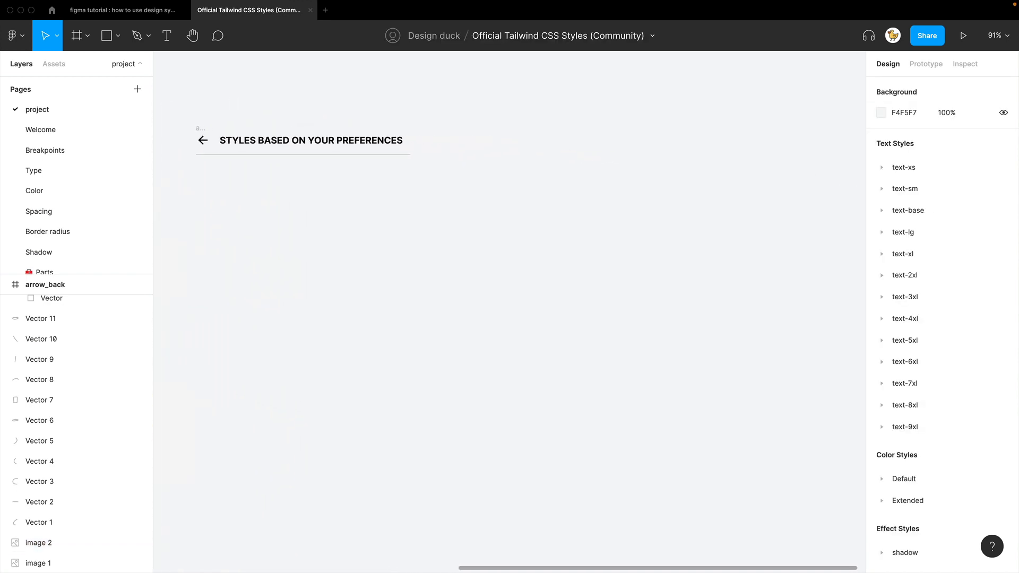
# Step: Add an iPhone 11 Pro / X frame of 375×812 and place it beside the rebuilt header elements
pyautogui.press('f')
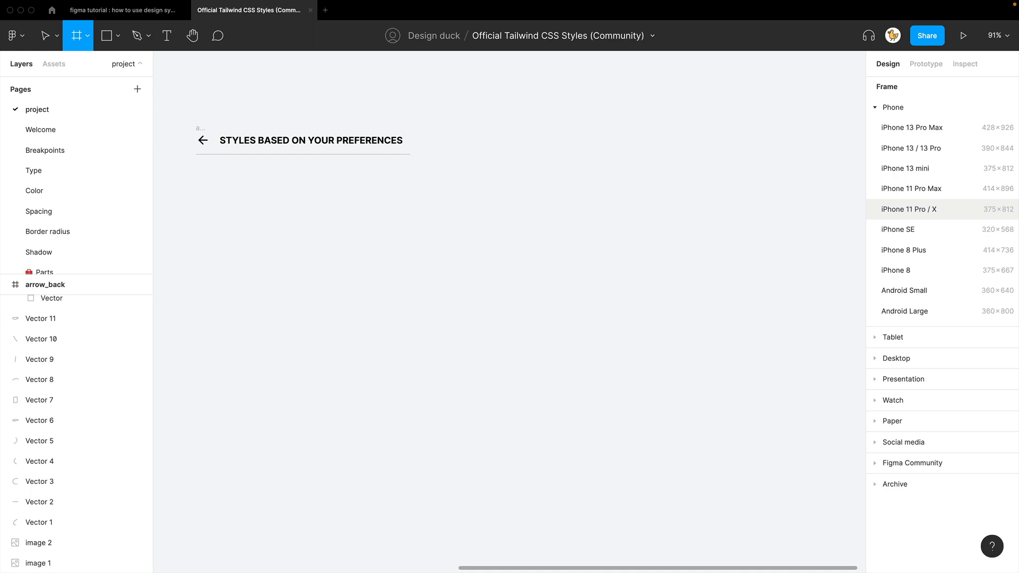
pyautogui.click(908, 210)
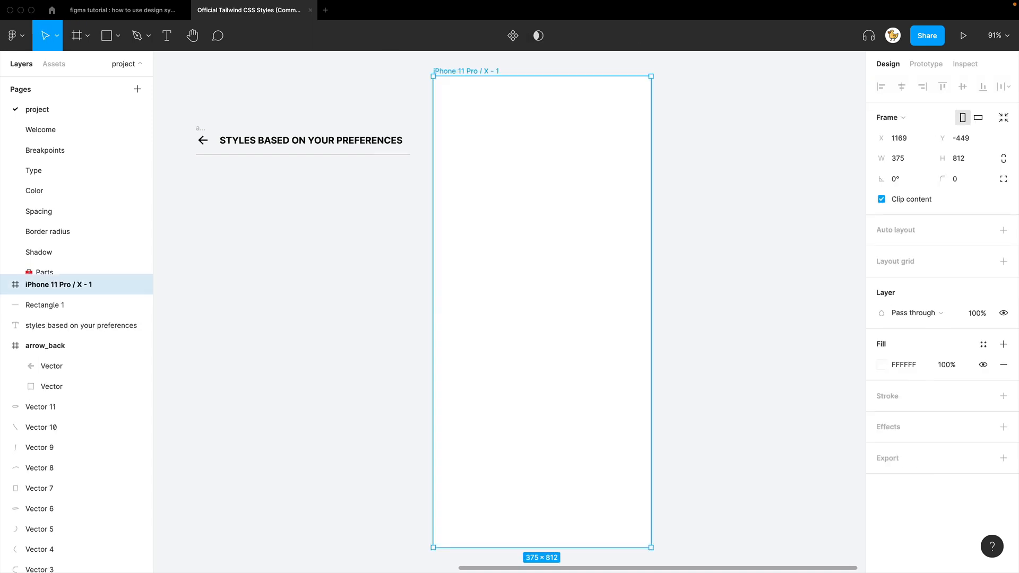
pyautogui.press('Escape')
pyautogui.press('super+minus')
pyautogui.moveTo(527, 311); pyautogui.dragTo(535, 325)
# Step: Rename the new phone frame as copy and shift it slightly further from the header elements
pyautogui.press('super+r')
pyautogui.write('copy')
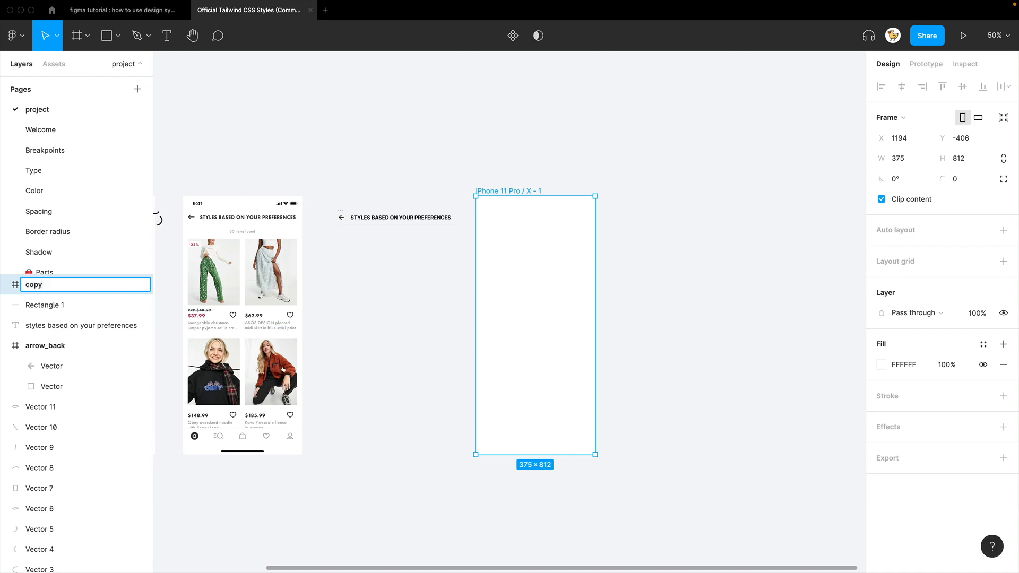
pyautogui.press('Return')
pyautogui.click(432, 299)
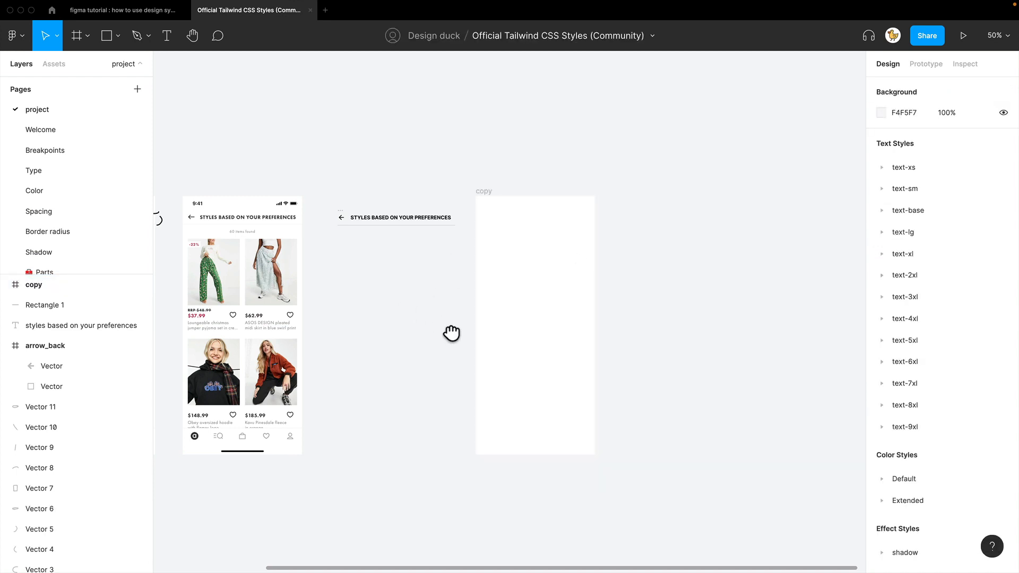
pyautogui.moveTo(451, 333); pyautogui.dragTo(544, 374)
pyautogui.click(623, 293)
pyautogui.hscroll(-3, 564, 341)
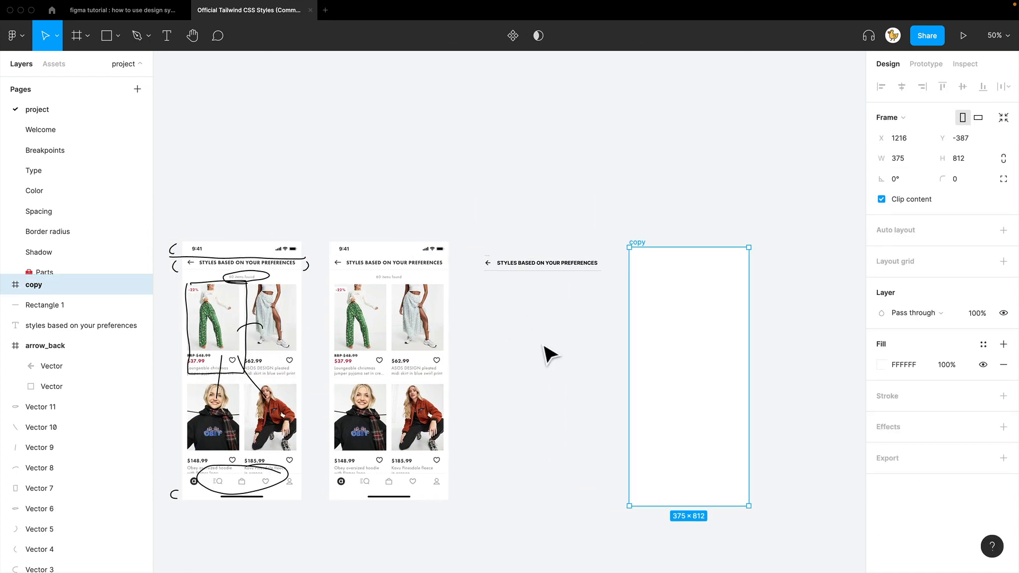
# Step: Set the width of the divider rectangle beneath the header text to 375
pyautogui.press('super+plus')
pyautogui.moveTo(516, 297); pyautogui.dragTo(595, 272)
pyautogui.click(531, 266)
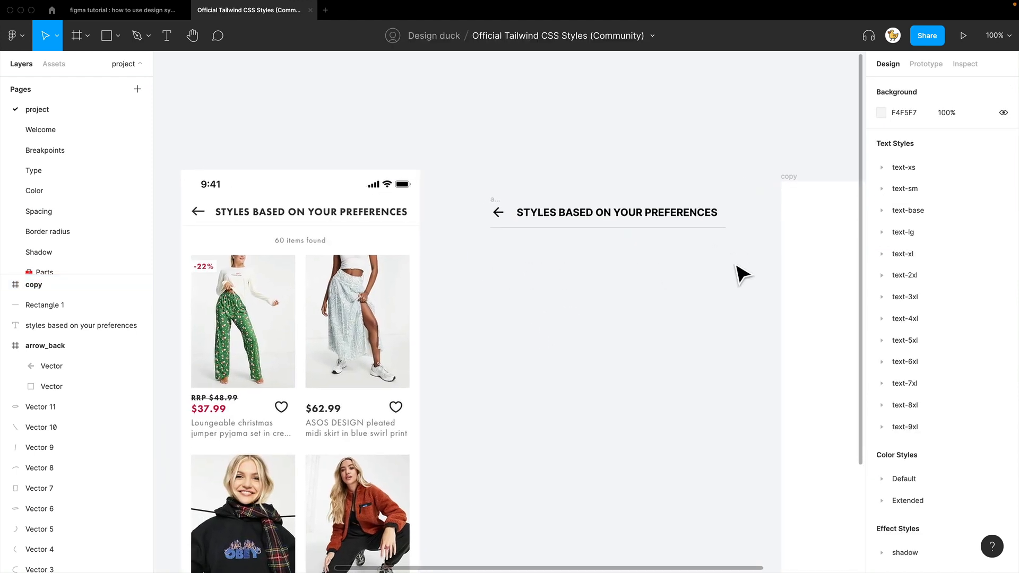
pyautogui.click(714, 229)
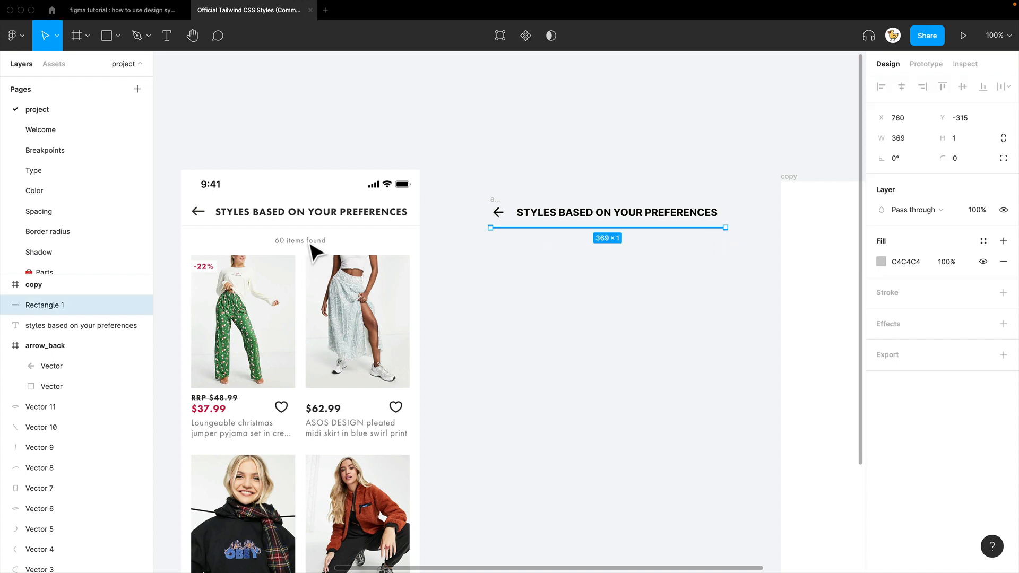
pyautogui.click(912, 143)
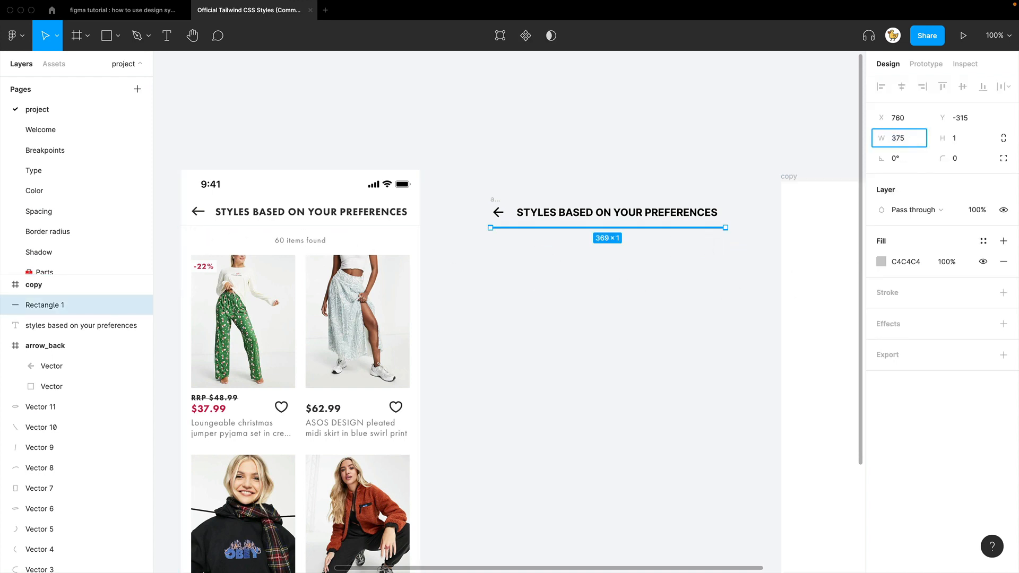
pyautogui.press('Return')
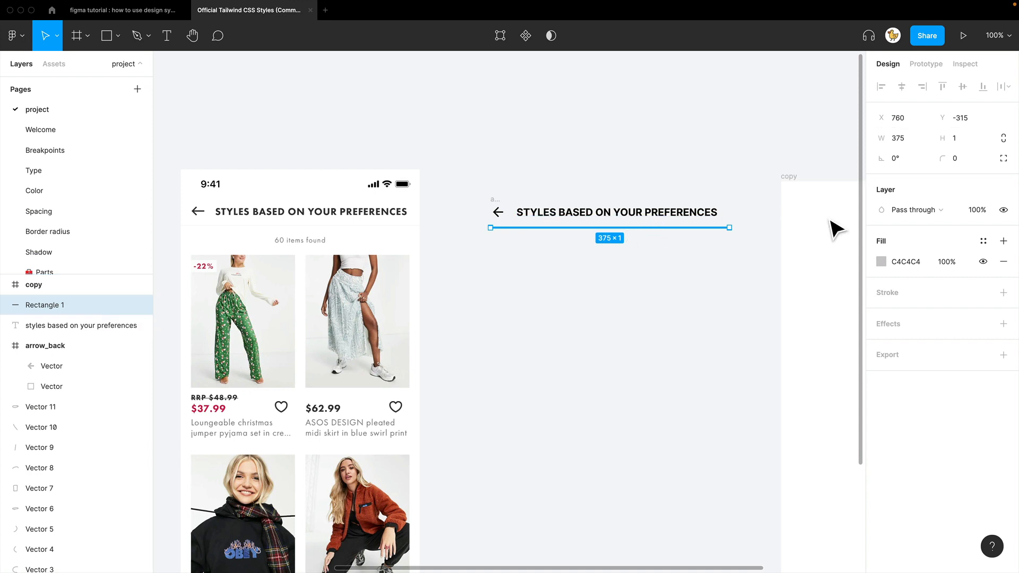
pyautogui.click(721, 298)
# Step: Apply the Default/gray/200 color style to the header divider
pyautogui.click(711, 228)
pyautogui.click(982, 243)
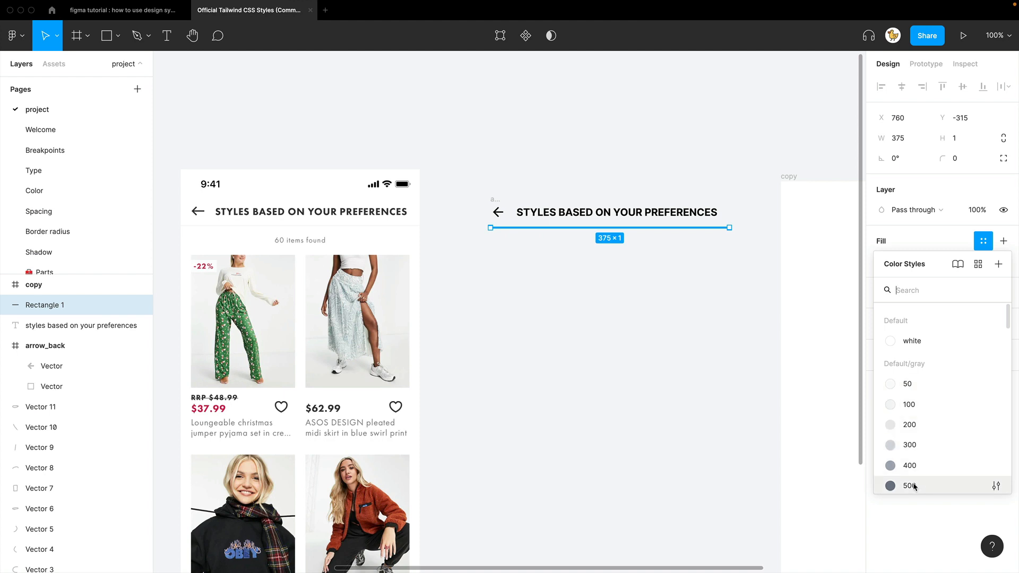
pyautogui.click(915, 425)
pyautogui.click(686, 303)
pyautogui.moveTo(712, 275); pyautogui.dragTo(682, 286)
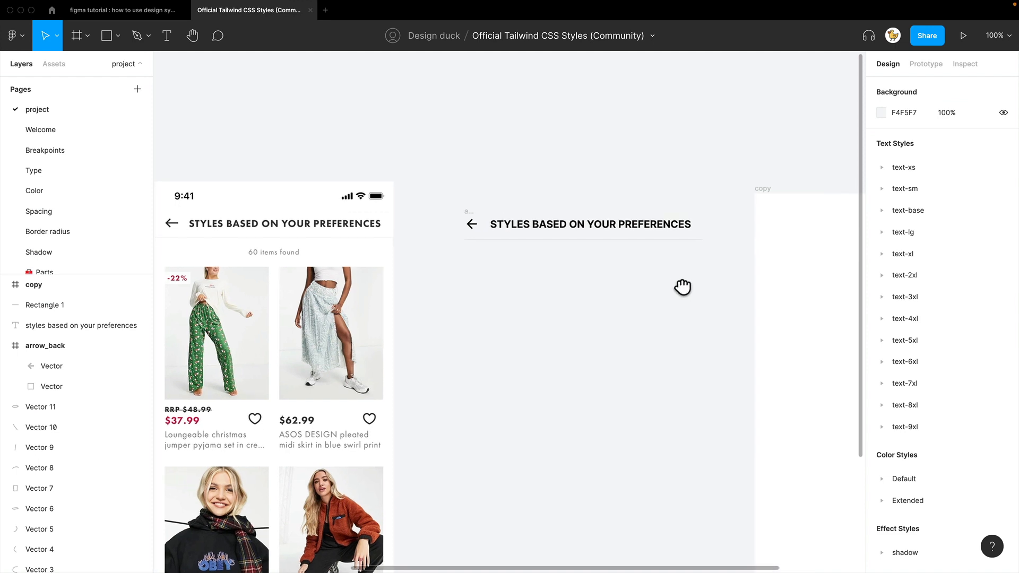
# Step: Try wrapping the back arrow's vectors and the header text in a plain frame and moving that frame upward
pyautogui.moveTo(476, 286); pyautogui.dragTo(510, 296)
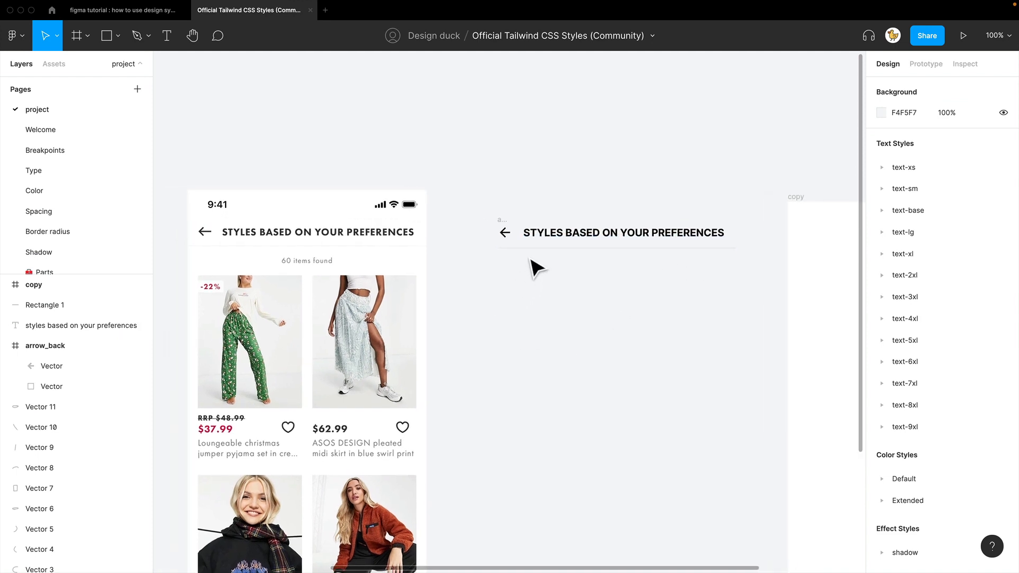
pyautogui.moveTo(572, 296); pyautogui.dragTo(554, 310)
pyautogui.hscroll(3, 479, 300)
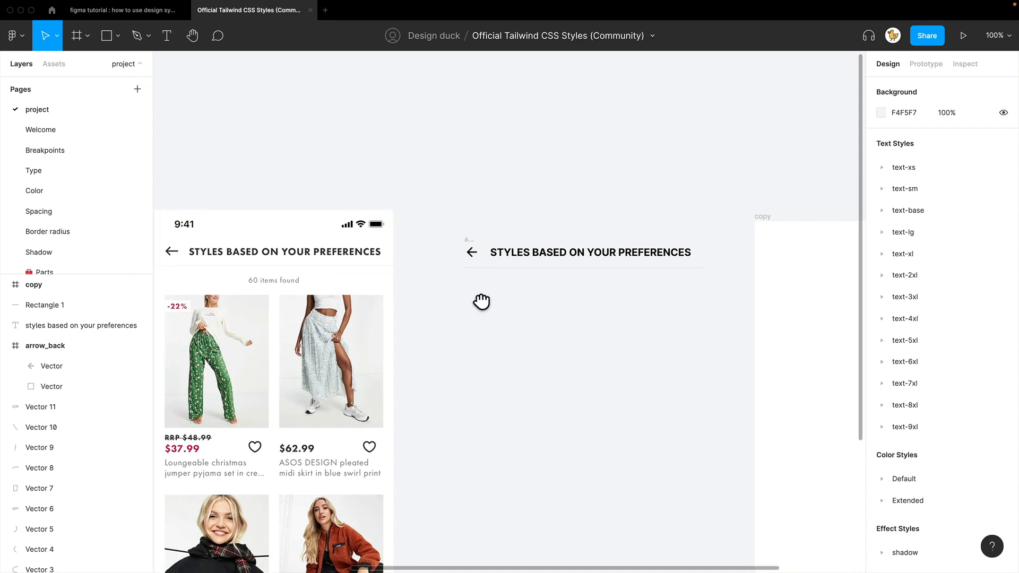
pyautogui.moveTo(422, 284); pyautogui.dragTo(470, 222)
pyautogui.click(709, 263)
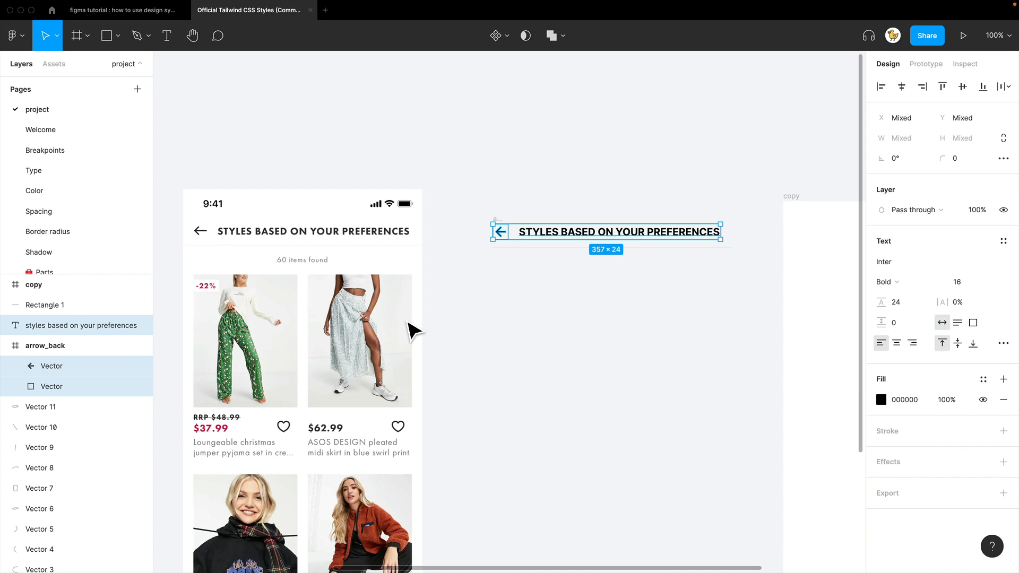
pyautogui.press('alt+super+g')
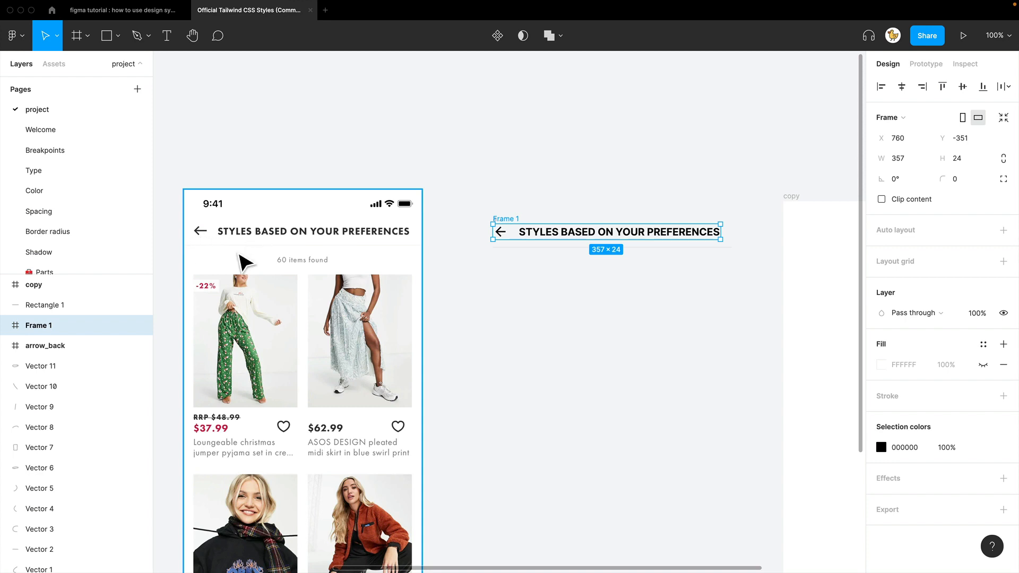
pyautogui.click(637, 236)
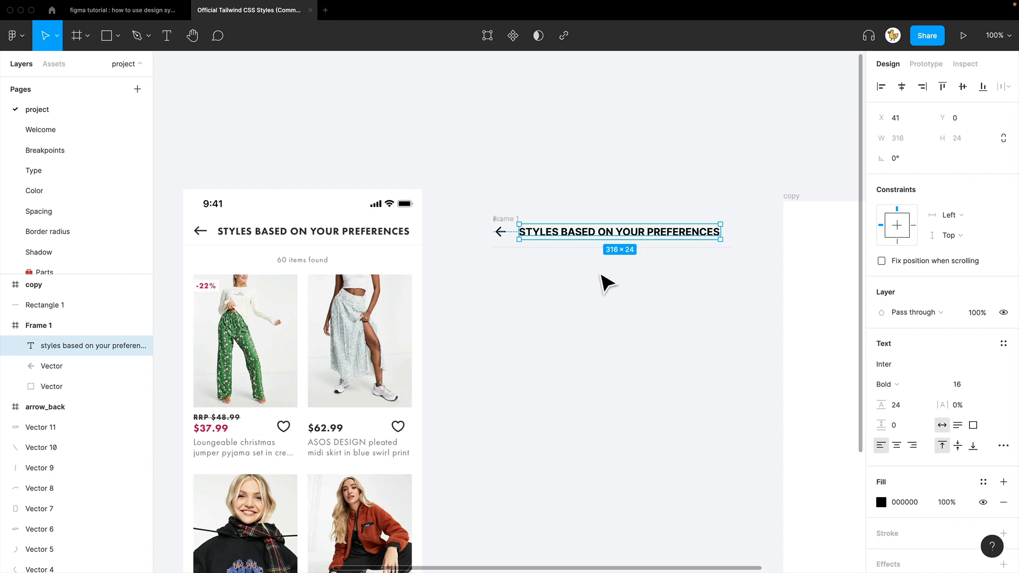
pyautogui.click(606, 284)
pyautogui.moveTo(519, 236); pyautogui.dragTo(523, 213)
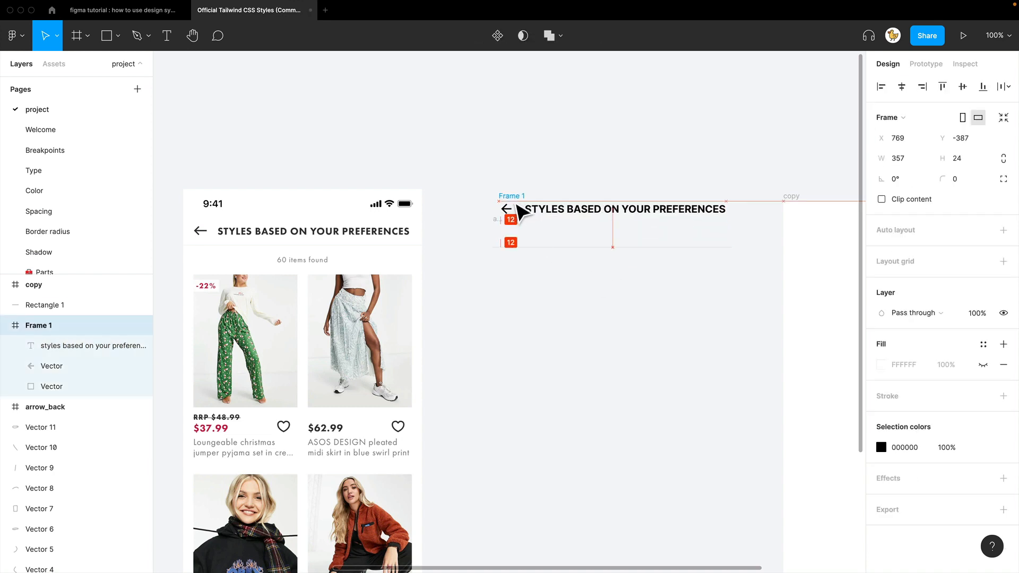
# Step: Undo the frame's move and the framing of the arrow vectors and header text
pyautogui.press('super+z')
pyautogui.press('super+z')
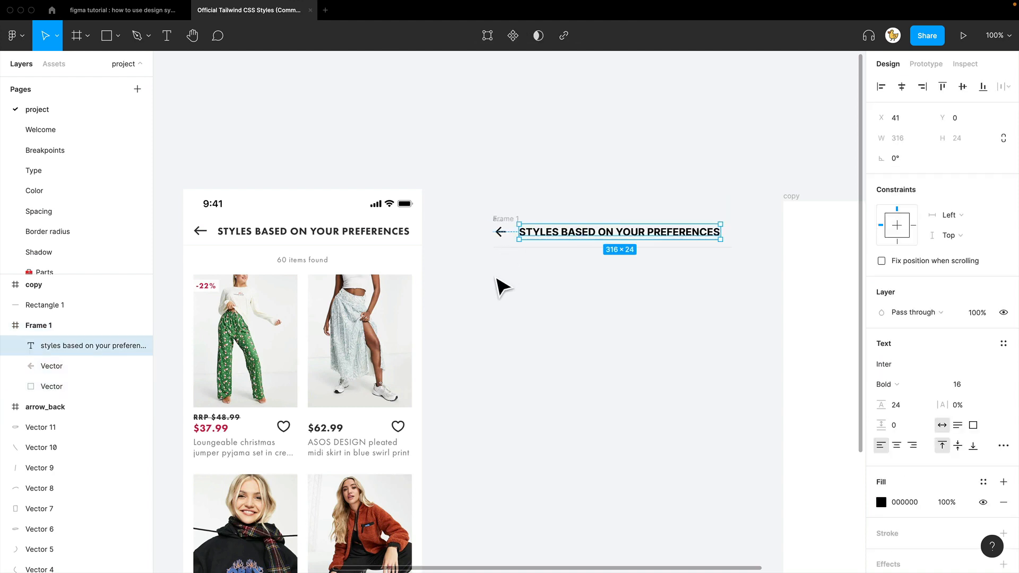
pyautogui.press('super+z')
pyautogui.press('super+z')
pyautogui.press('super+z')
pyautogui.press('super+z')
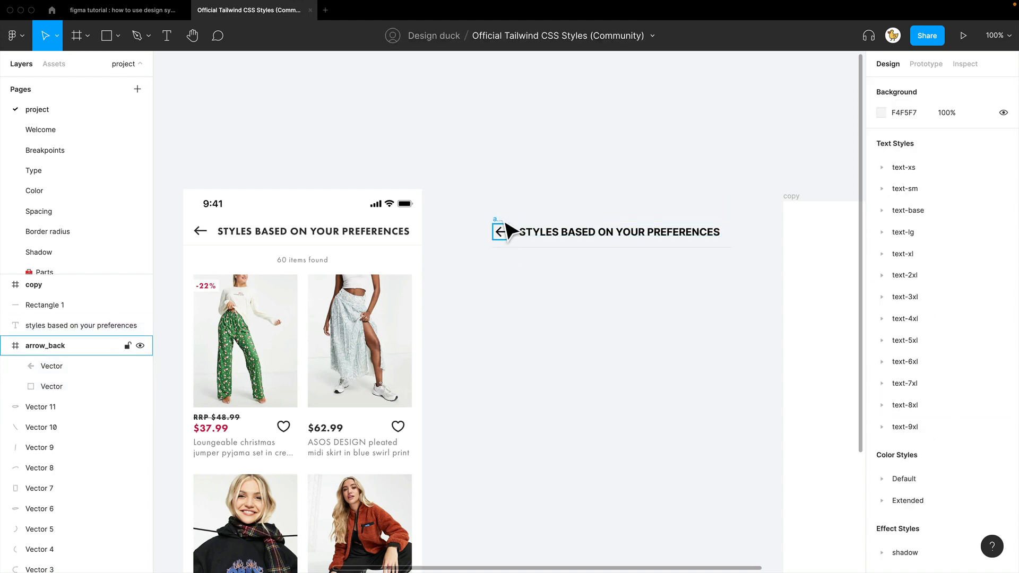
# Step: Wrap the arrow_back icon and header text in an auto layout frame and move it higher above the divider
pyautogui.click(509, 231)
pyautogui.keyDown('shift'); pyautogui.click(586, 233); pyautogui.keyUp('shift')
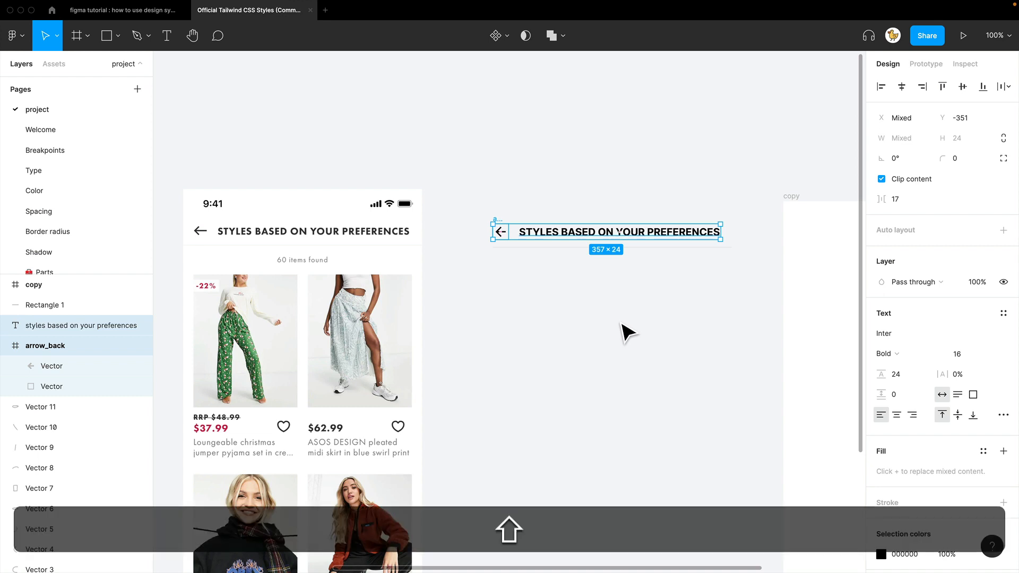
pyautogui.hotkey('shift', 'a')
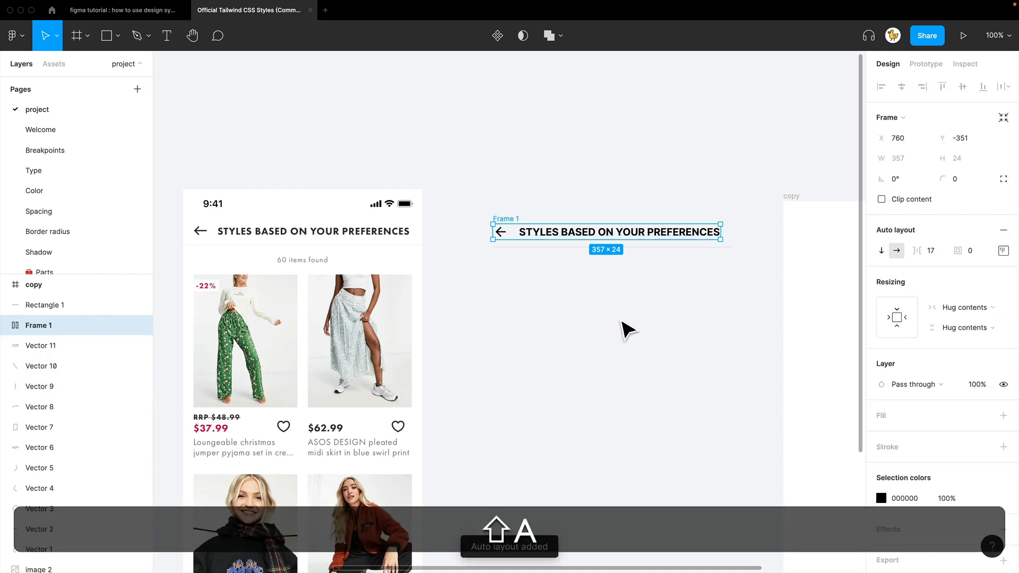
pyautogui.click(527, 205)
pyautogui.click(506, 214)
pyautogui.moveTo(507, 215); pyautogui.dragTo(504, 189)
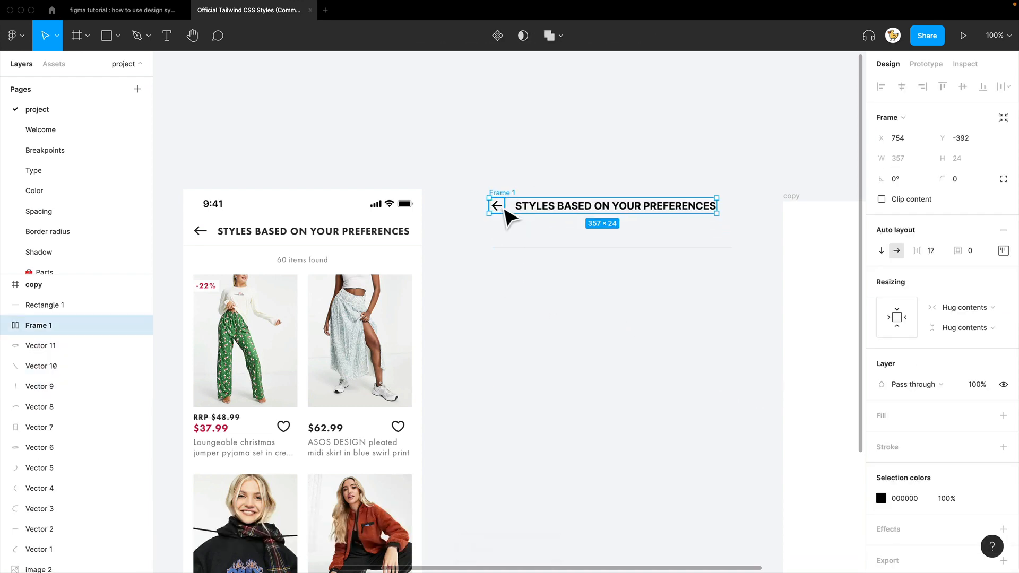
# Step: Set the header text's horizontal resizing to Fill container within the auto layout frame
pyautogui.click(503, 210)
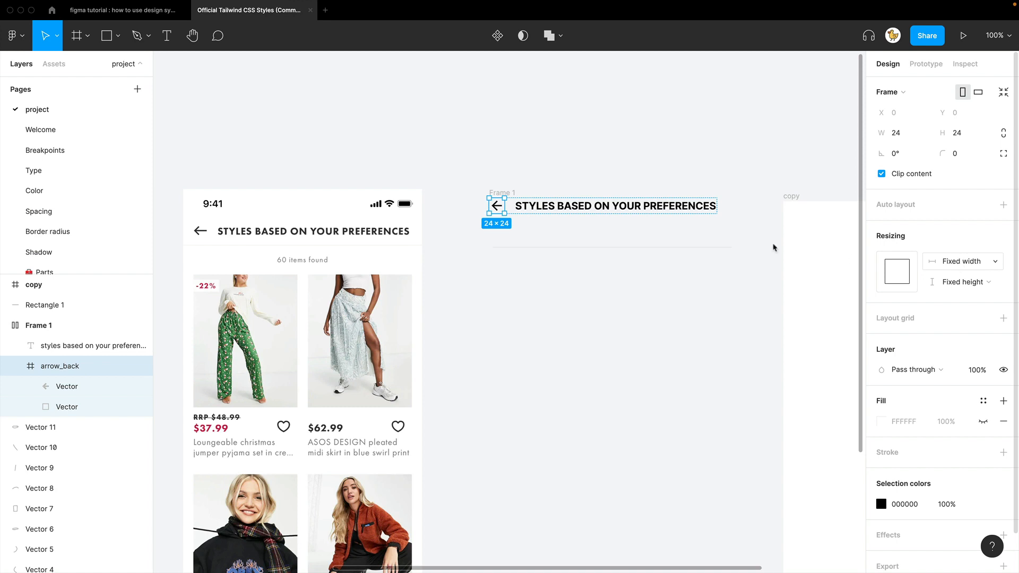
pyautogui.click(631, 209)
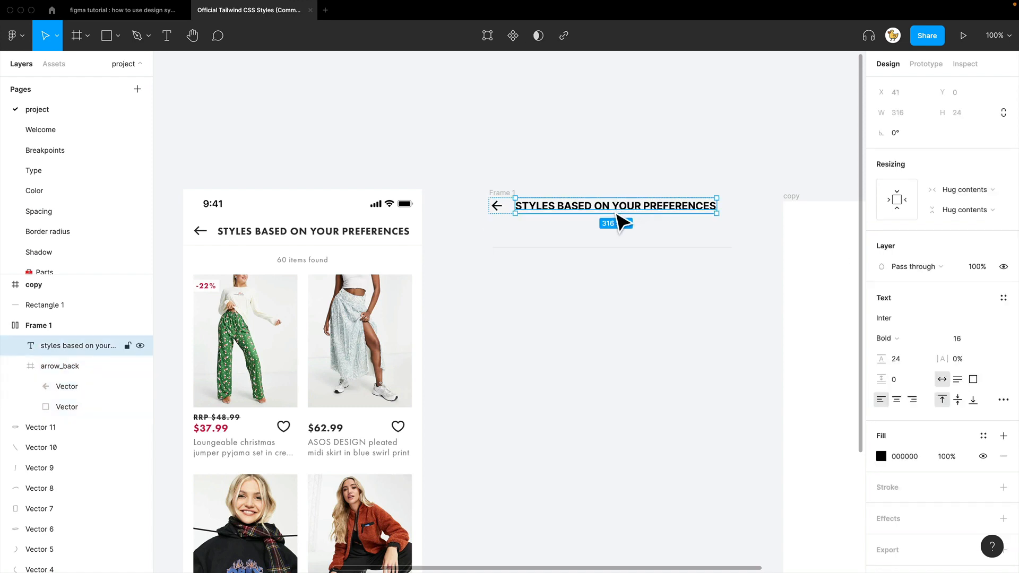
pyautogui.click(968, 194)
pyautogui.click(970, 207)
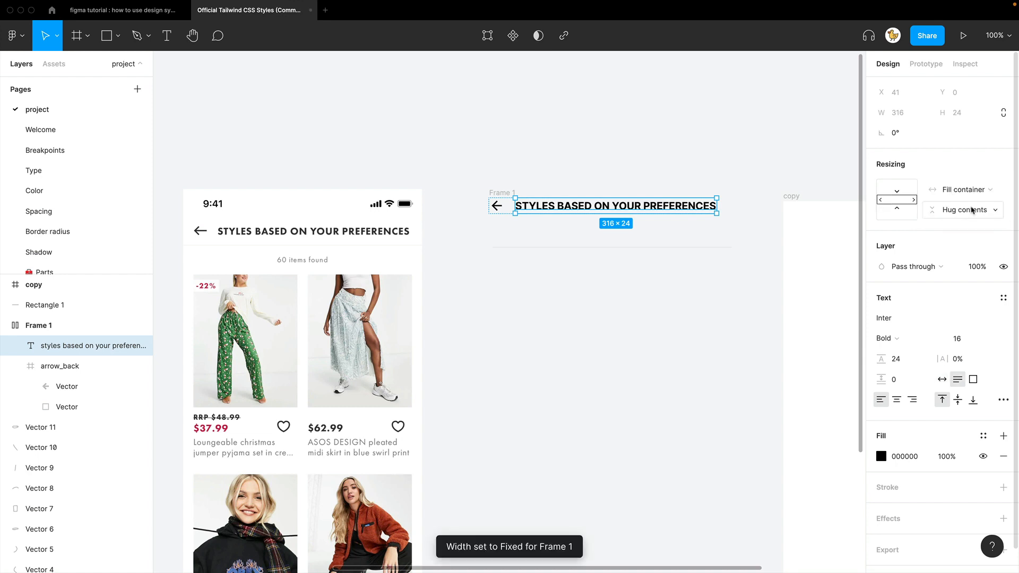
# Step: Try replacing the header text with "a" to test its resizing, and undo the replacement
pyautogui.doubleClick(618, 214)
pyautogui.write('a')
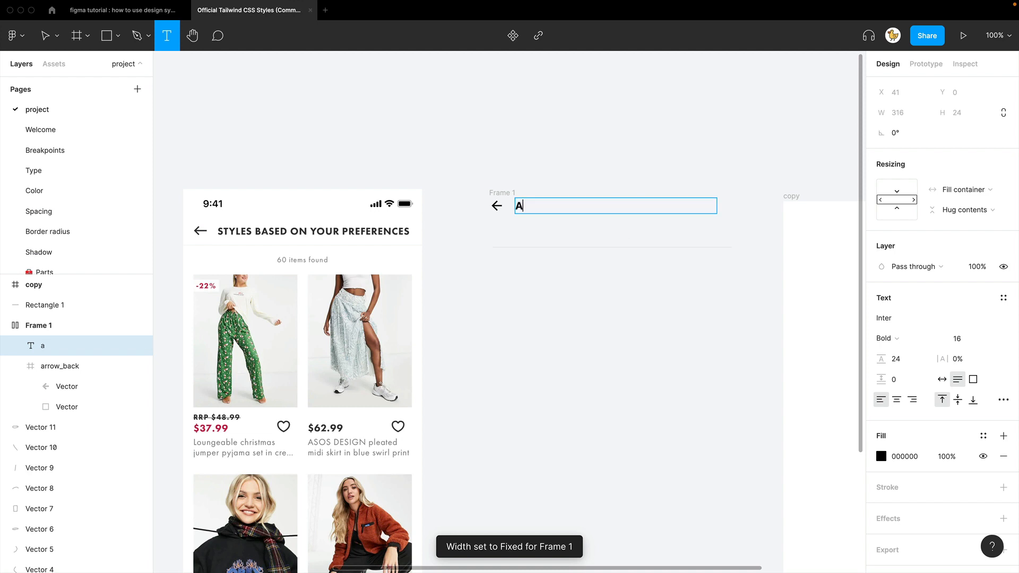
pyautogui.press('Escape')
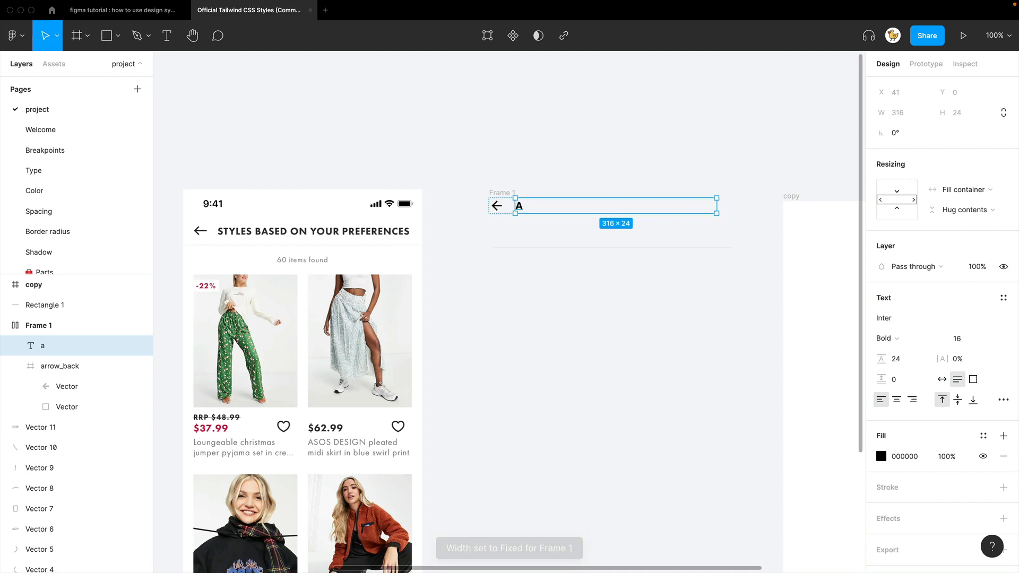
pyautogui.press('super+z')
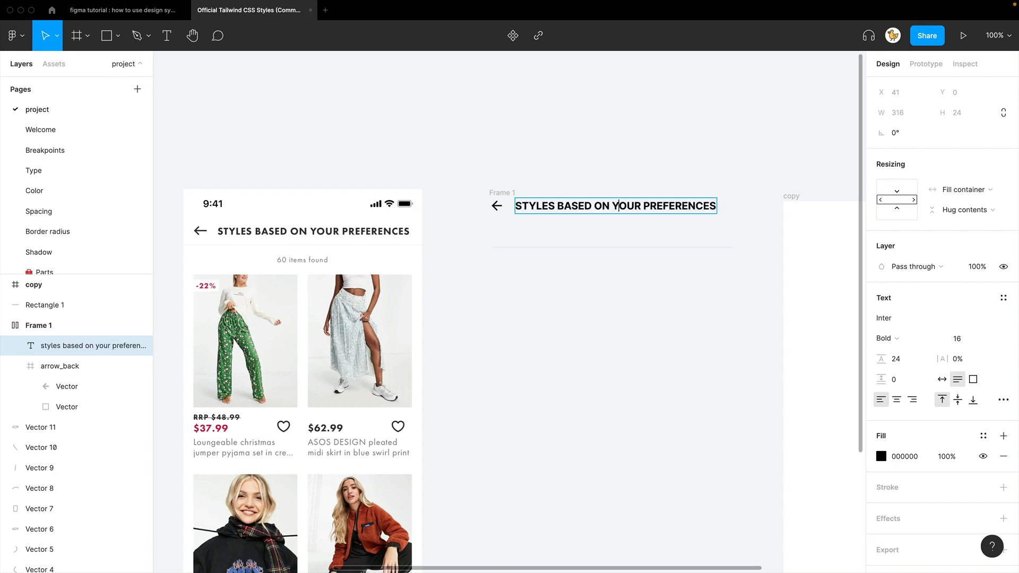
pyautogui.press('Escape')
# Step: Align the auto layout frame with the divider's left edge and center the header text within its box
pyautogui.moveTo(502, 193); pyautogui.dragTo(506, 208)
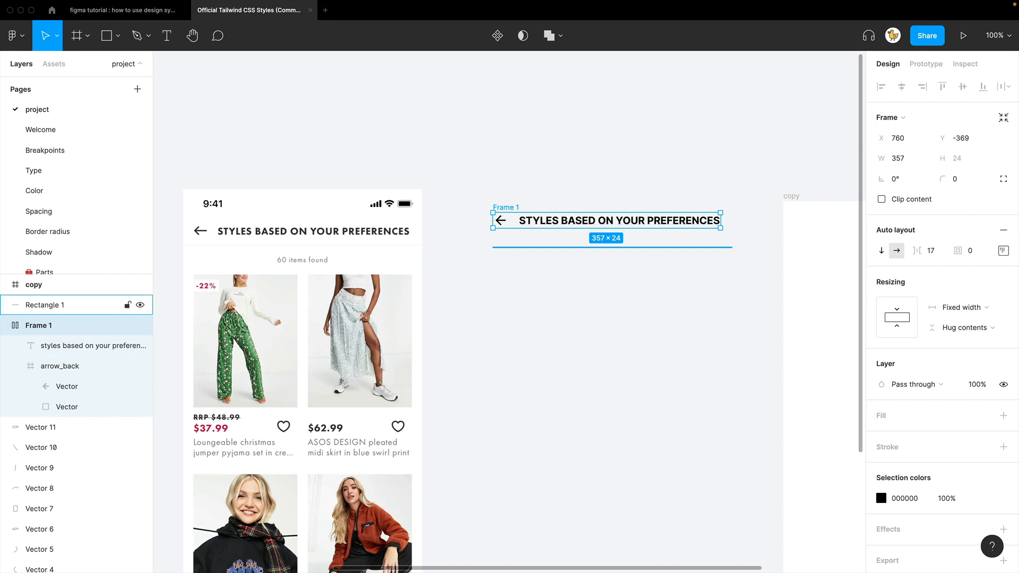
pyautogui.click(80, 346)
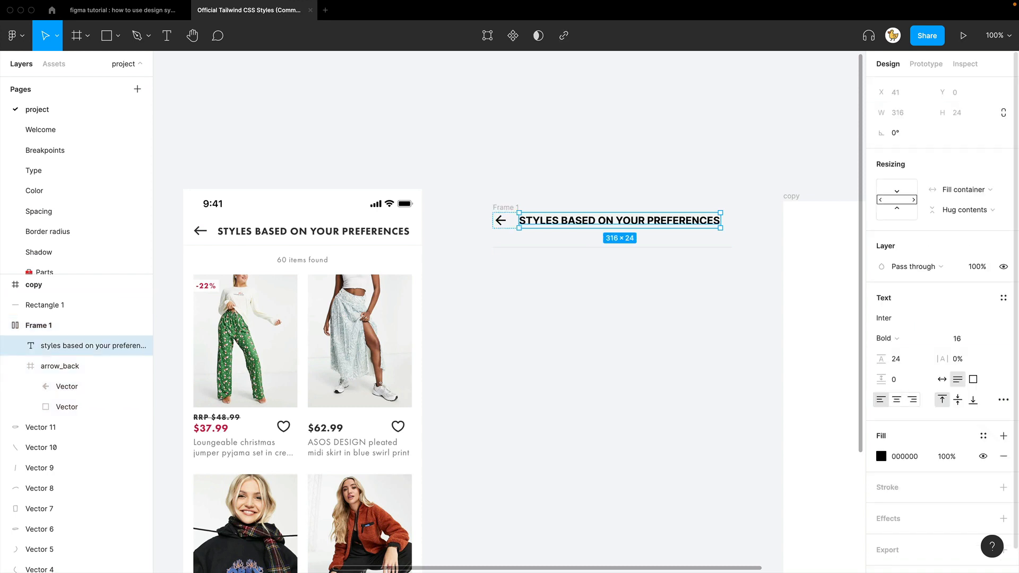
pyautogui.click(896, 399)
pyautogui.click(652, 308)
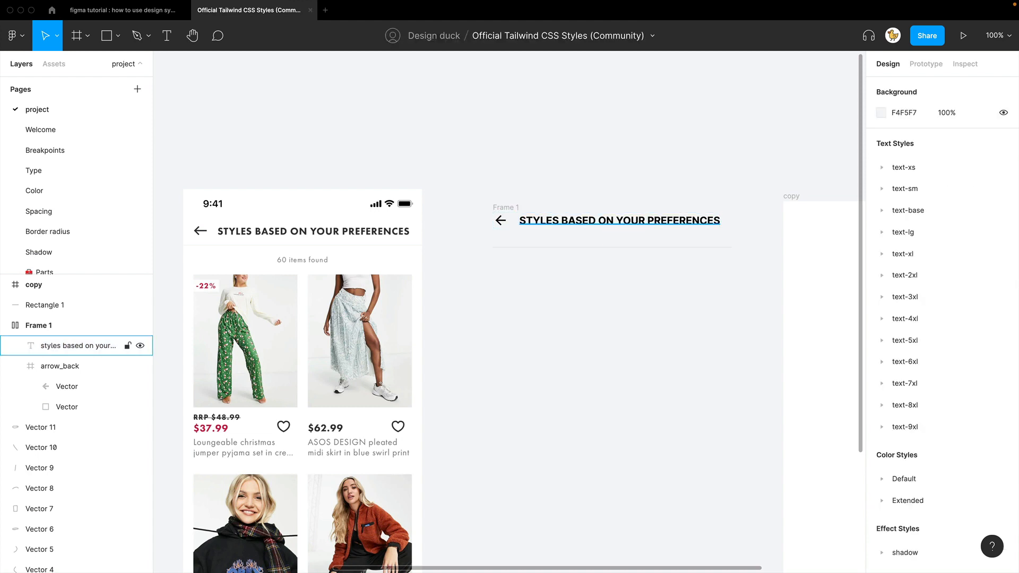
# Step: Replace the header text with "item" and deselect it
pyautogui.doubleClick(619, 220)
pyautogui.write('item')
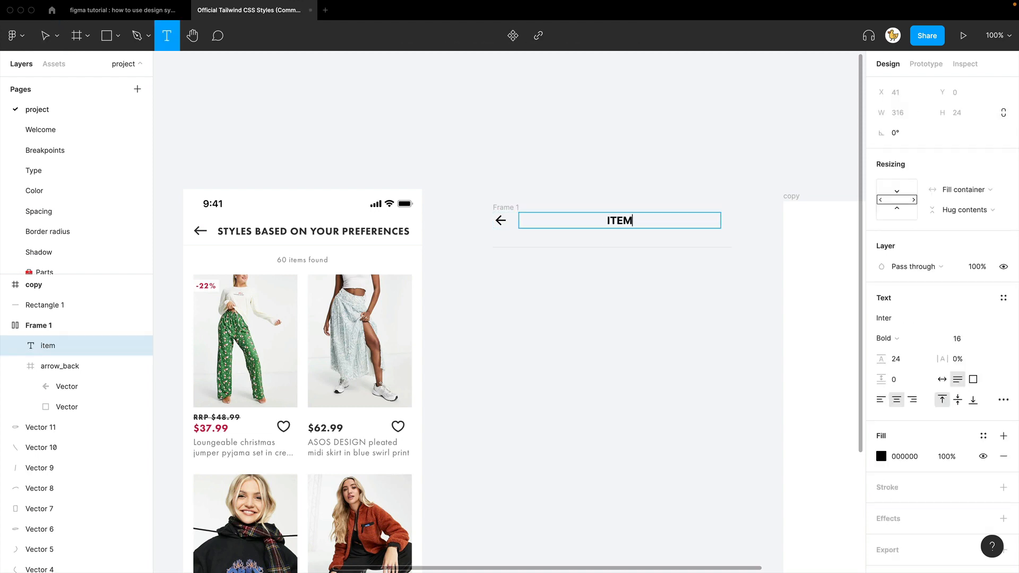
pyautogui.press('Escape')
pyautogui.click(607, 298)
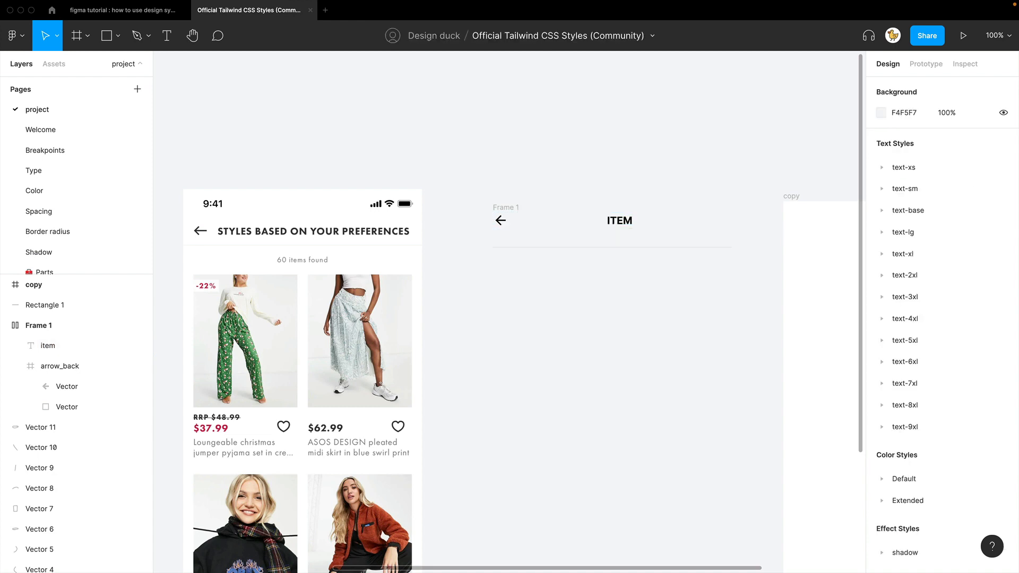
# Step: Move the auto layout frame with the arrow and header text down, closer to the divider line
pyautogui.moveTo(619, 220); pyautogui.dragTo(620, 229)
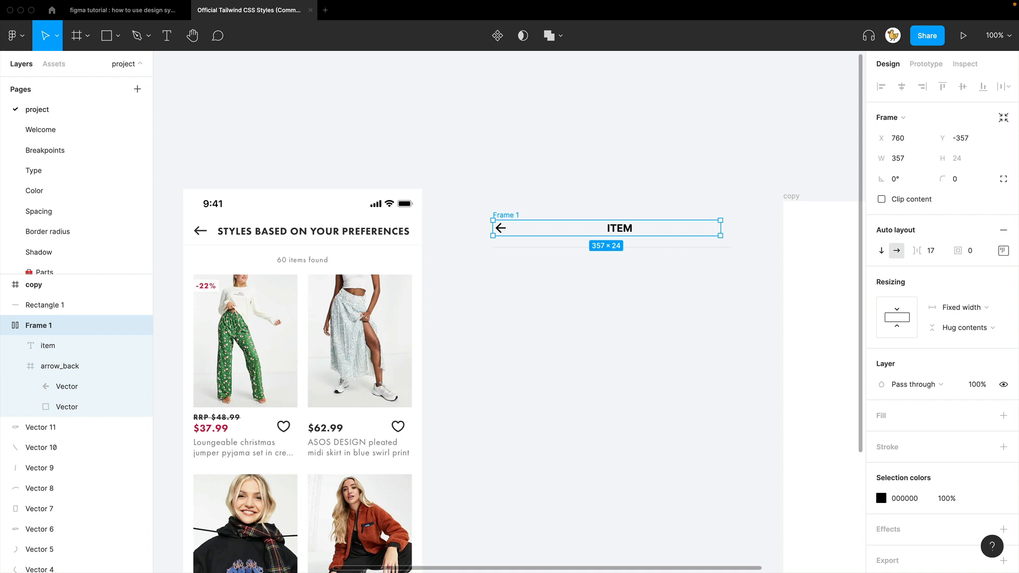
pyautogui.moveTo(718, 277); pyautogui.dragTo(478, 184)
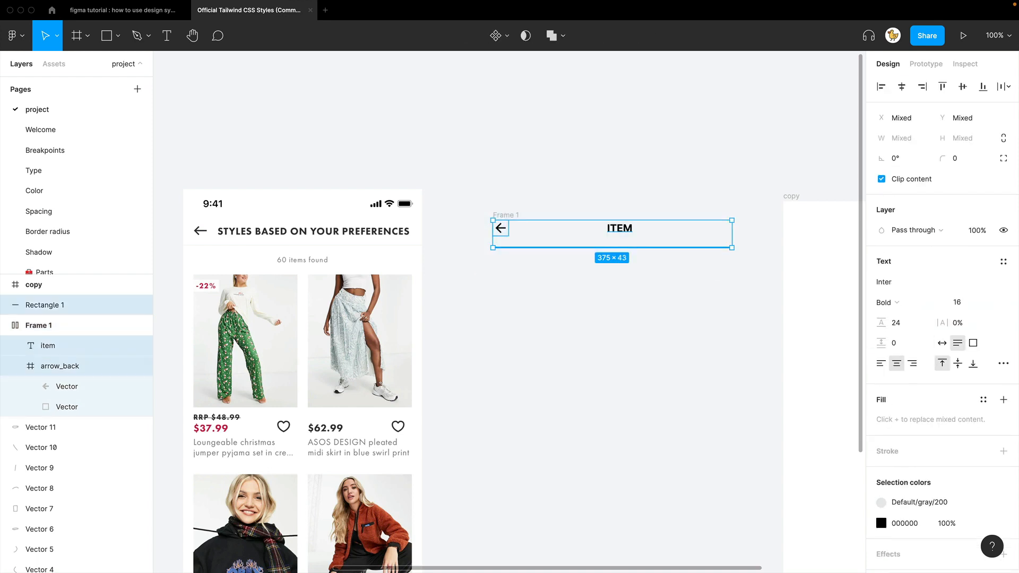
pyautogui.click(477, 185)
# Step: Rename the auto layout frame holding the arrow and header text as "backbutton"
pyautogui.click(506, 215)
pyautogui.press('super+r')
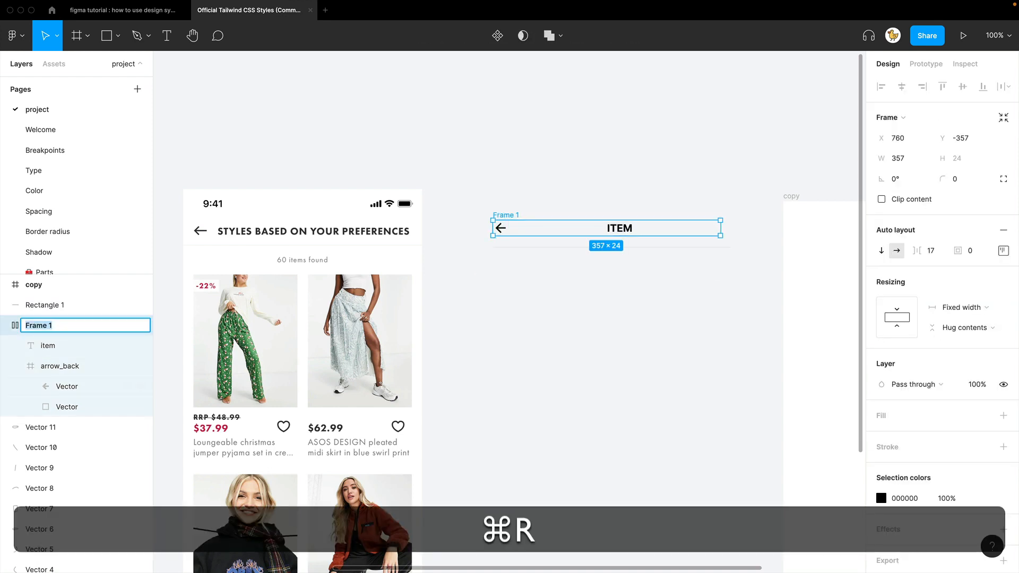
pyautogui.write('backbutton')
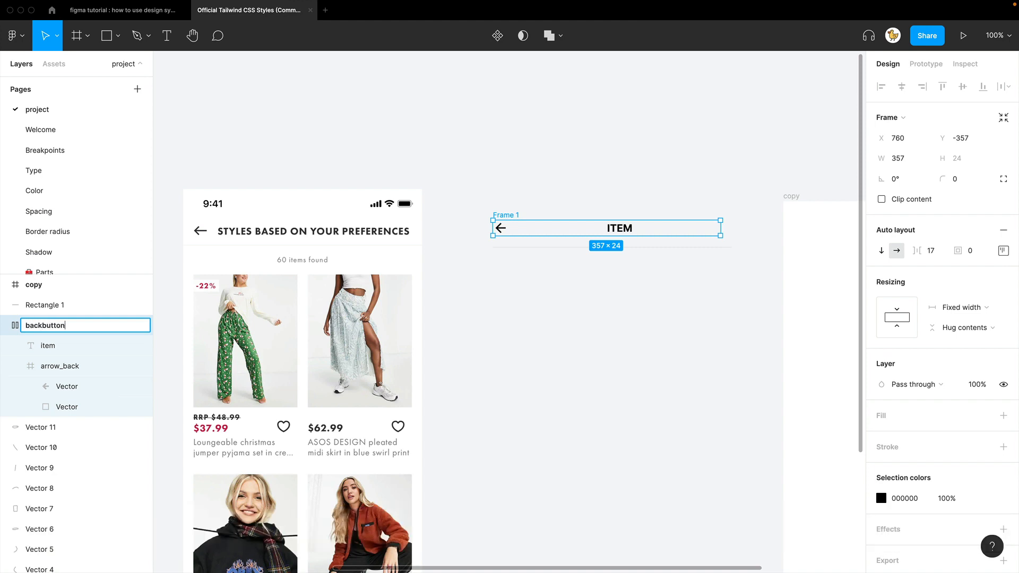
pyautogui.press('Return')
pyautogui.click(574, 297)
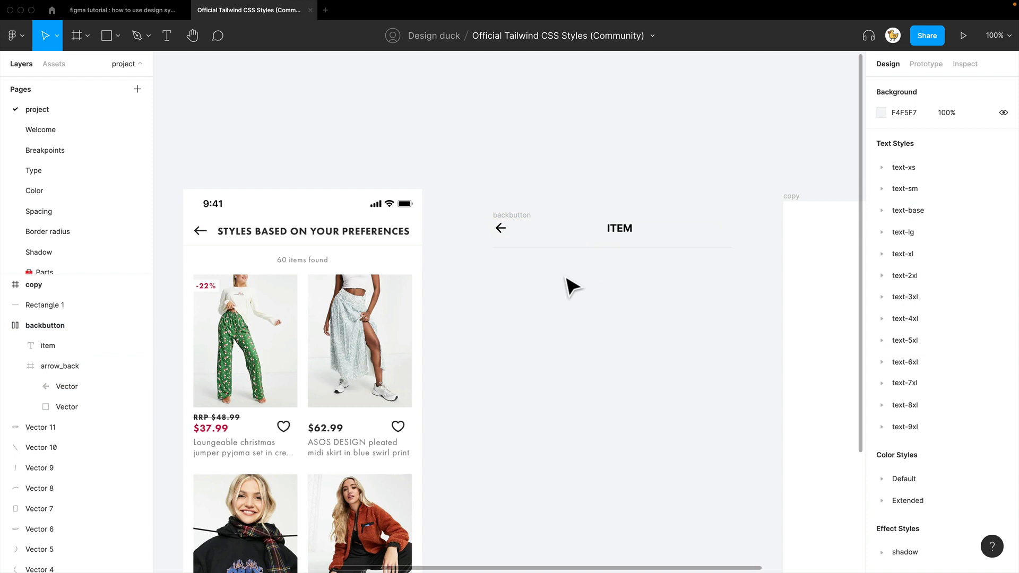
# Step: Wrap the backbutton frame and the divider line together in a vertical auto layout
pyautogui.click(523, 227)
pyautogui.moveTo(491, 283); pyautogui.dragTo(753, 214)
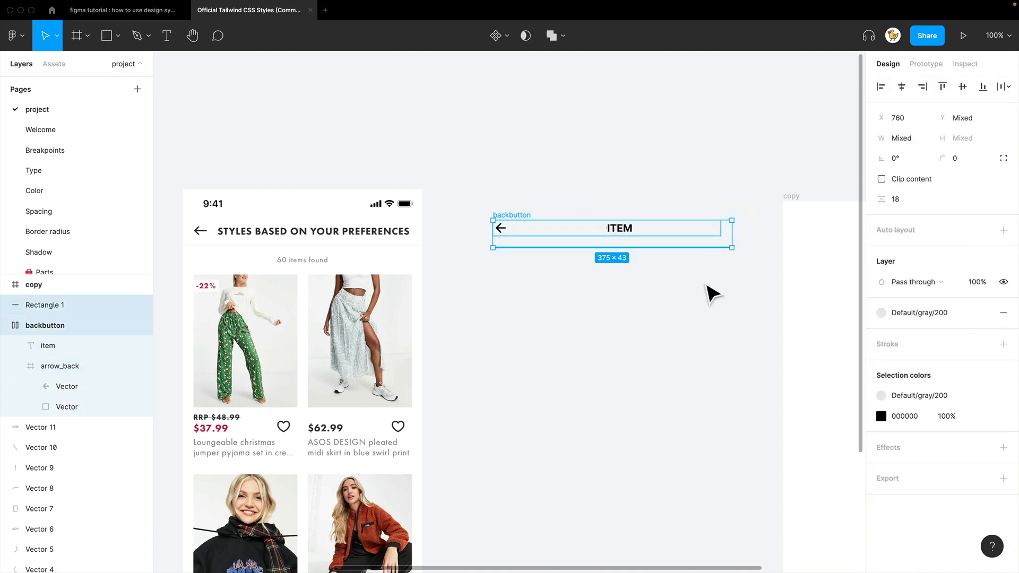
pyautogui.press('shift')
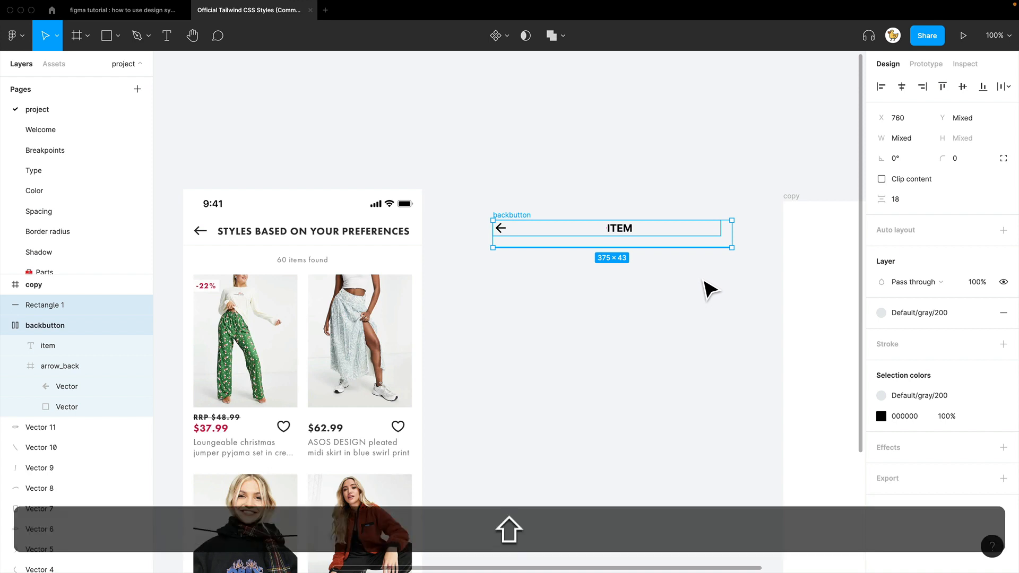
pyautogui.hotkey('shift', 'a')
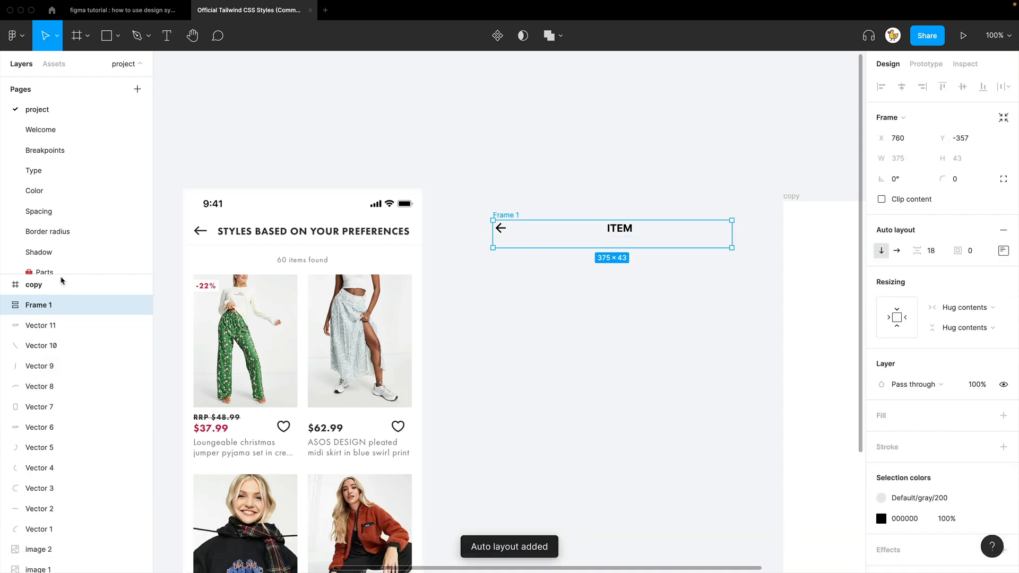
# Step: Rename the new outer auto layout frame as "top nav" and deselect it
pyautogui.doubleClick(43, 312)
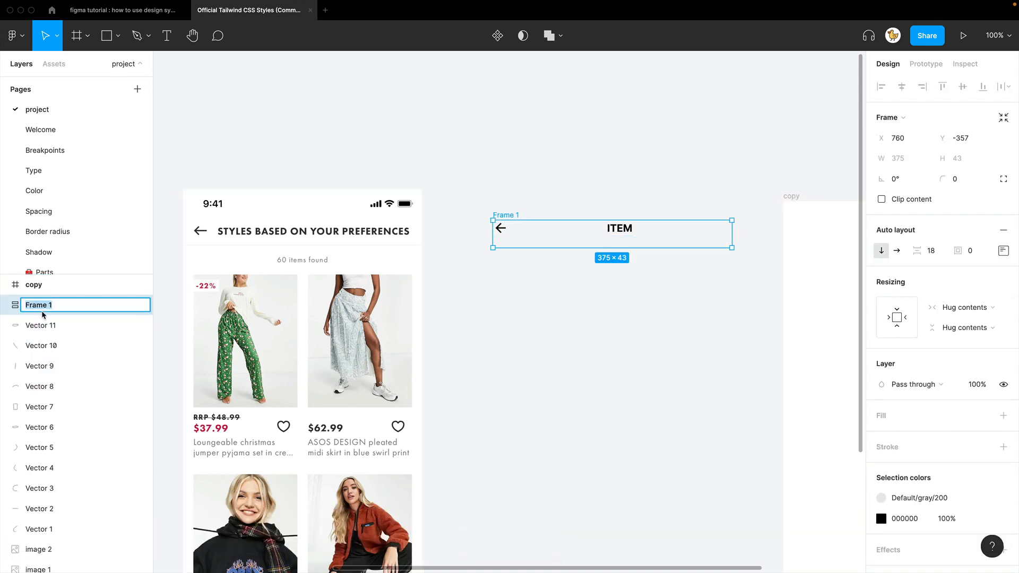
pyautogui.write('top nav')
pyautogui.press('Return')
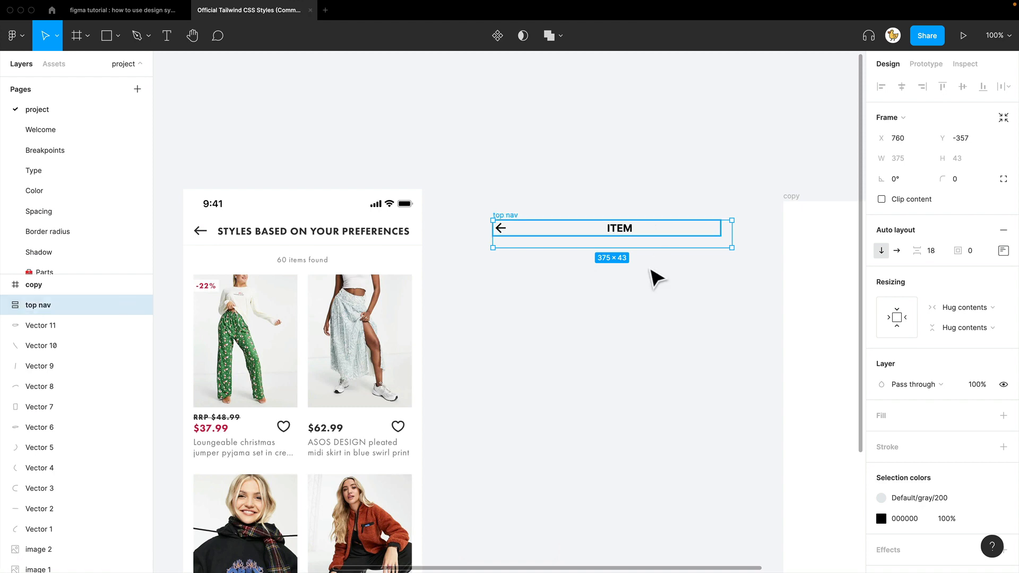
pyautogui.click(631, 313)
pyautogui.moveTo(631, 301); pyautogui.dragTo(625, 297)
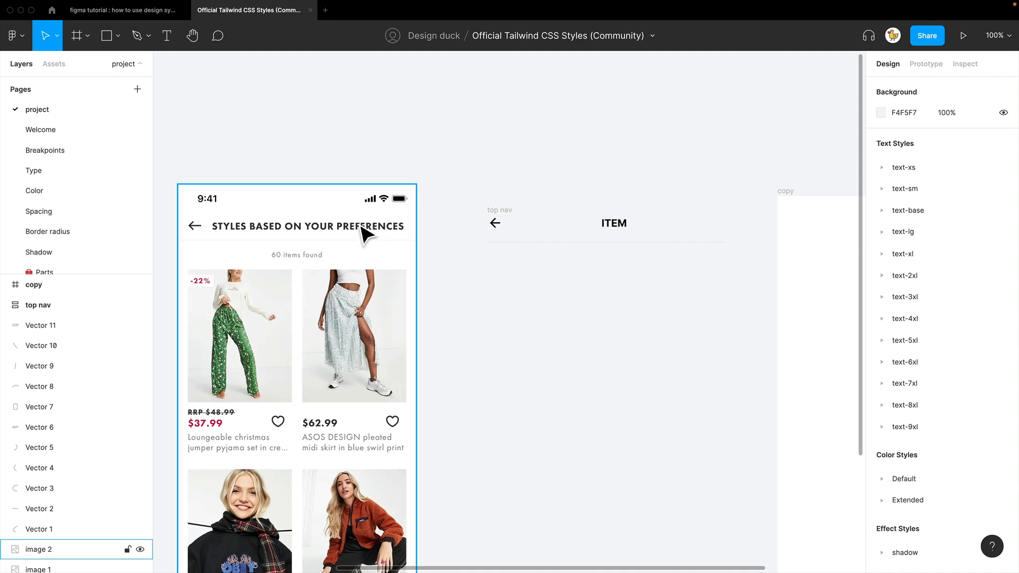
pyautogui.click(616, 237)
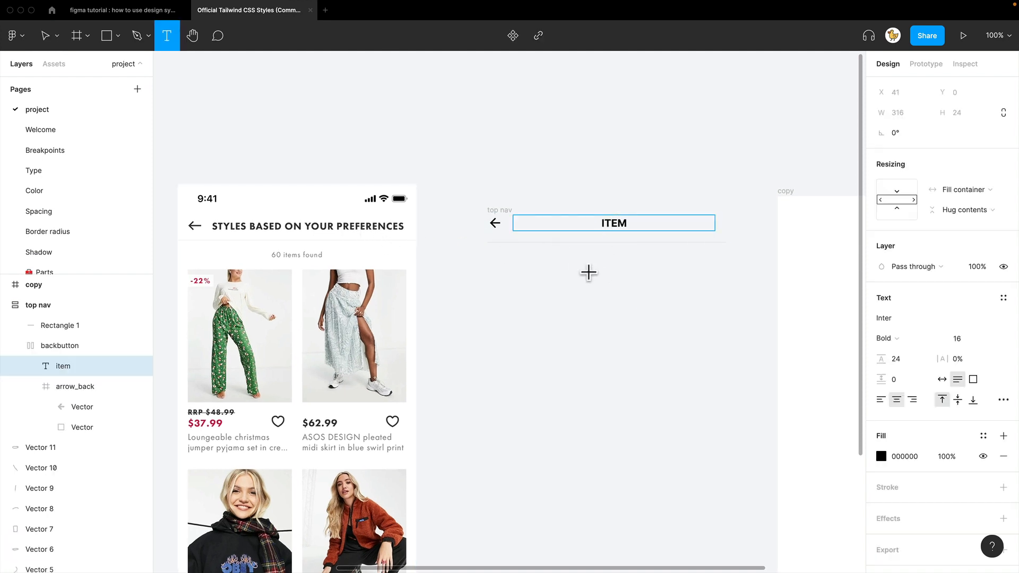
pyautogui.press('Escape')
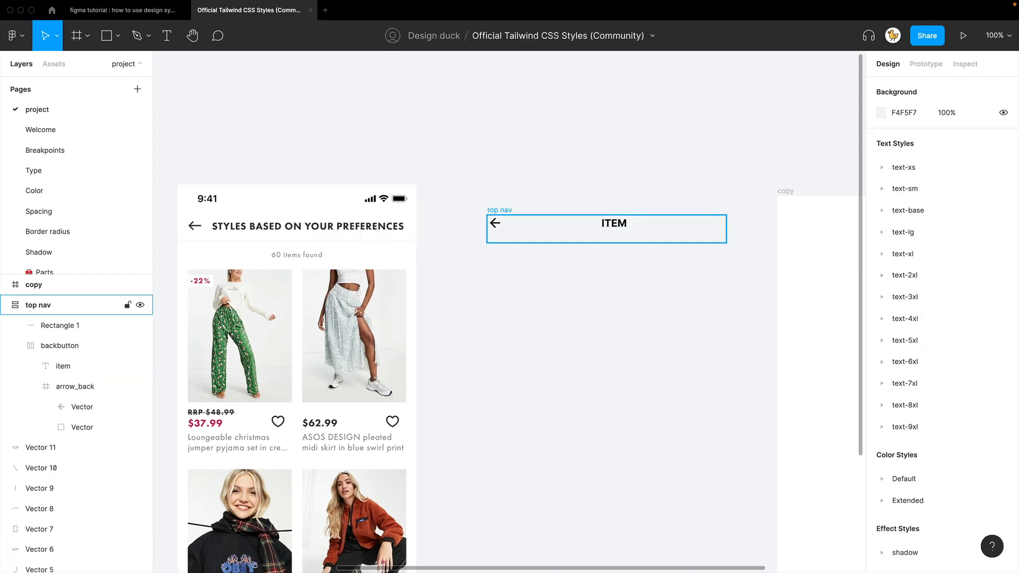
pyautogui.click(616, 236)
pyautogui.hscroll(2, 616, 236)
pyautogui.hscroll(-2, 616, 236)
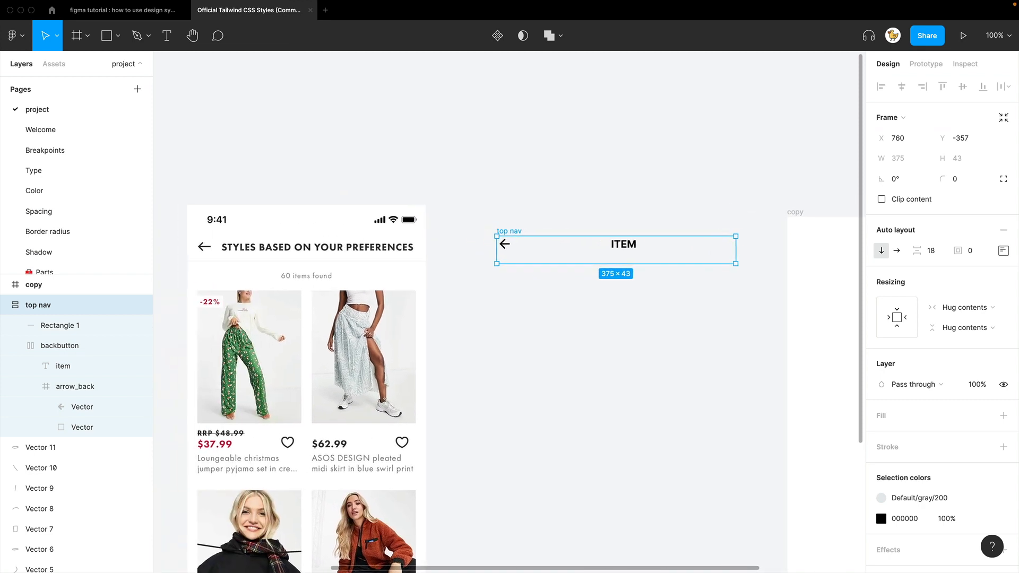
pyautogui.hscroll(-1, 386, 399)
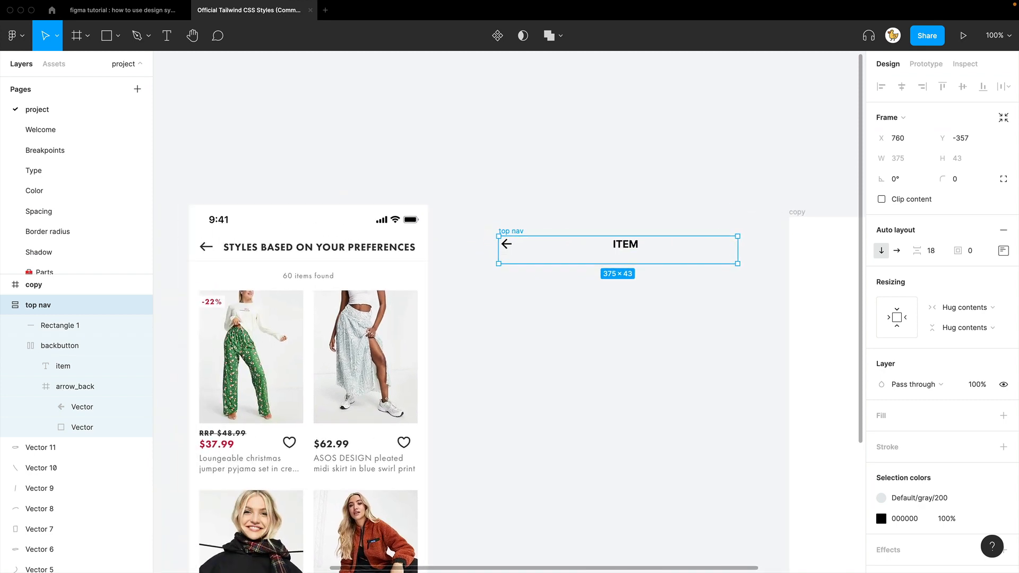
# Step: Set the backbutton frame's horizontal resizing to Fill container within top nav
pyautogui.click(60, 345)
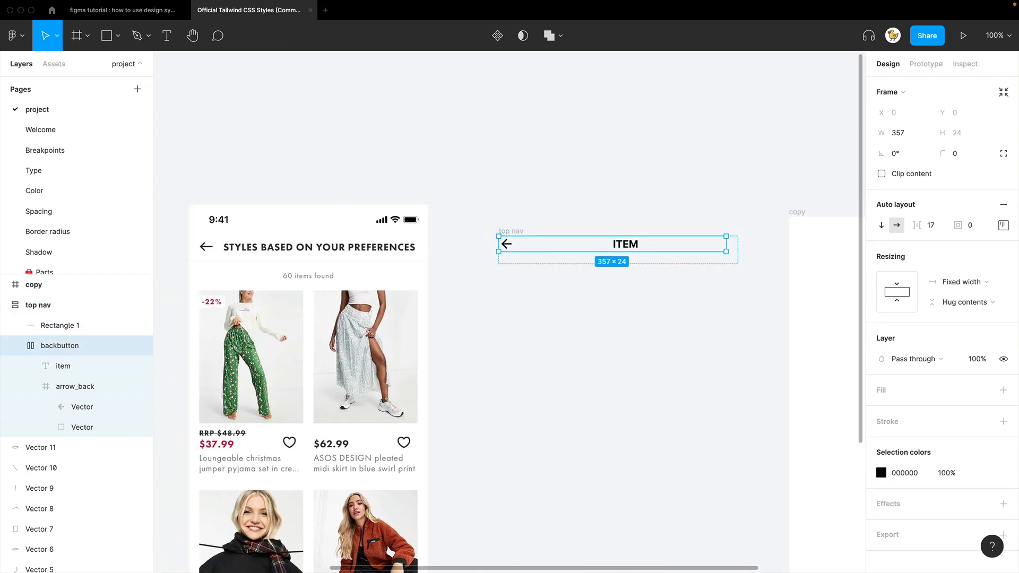
pyautogui.press('Escape')
pyautogui.click(38, 305)
pyautogui.click(60, 345)
pyautogui.click(961, 281)
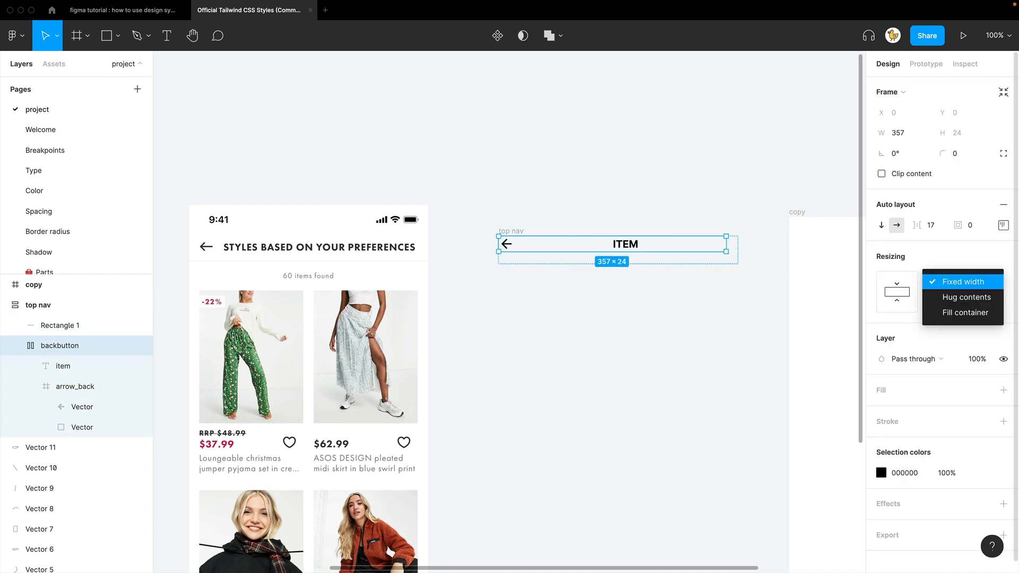
pyautogui.click(964, 313)
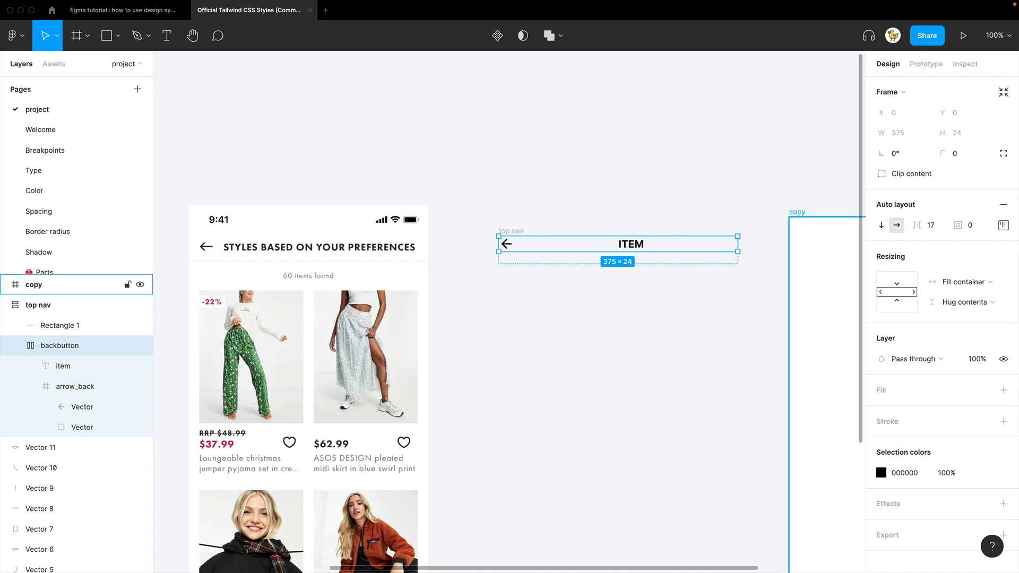
pyautogui.press('Escape')
# Step: Set the backbutton frame's left and right padding to 16 each
pyautogui.click(60, 345)
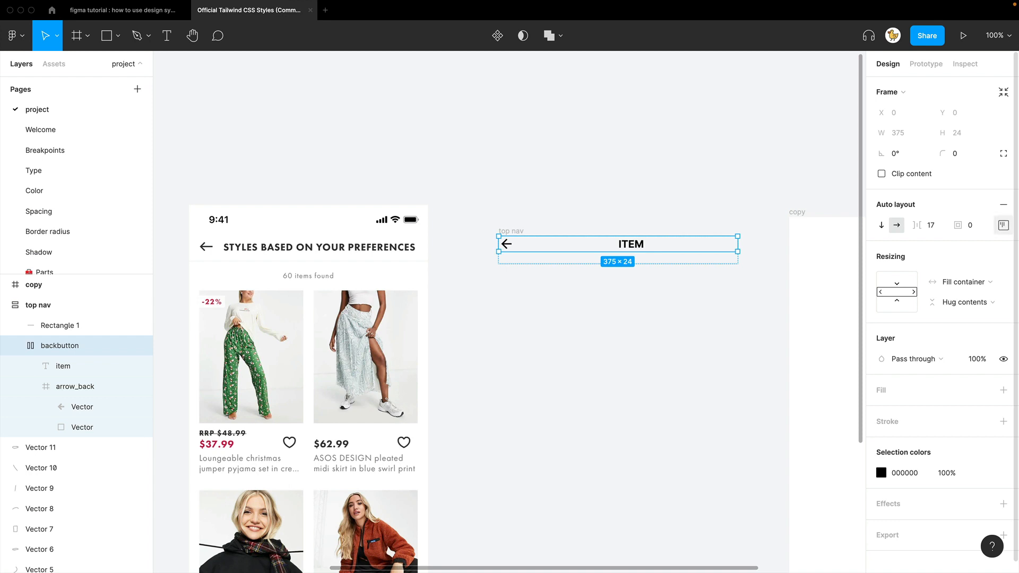
pyautogui.click(971, 225)
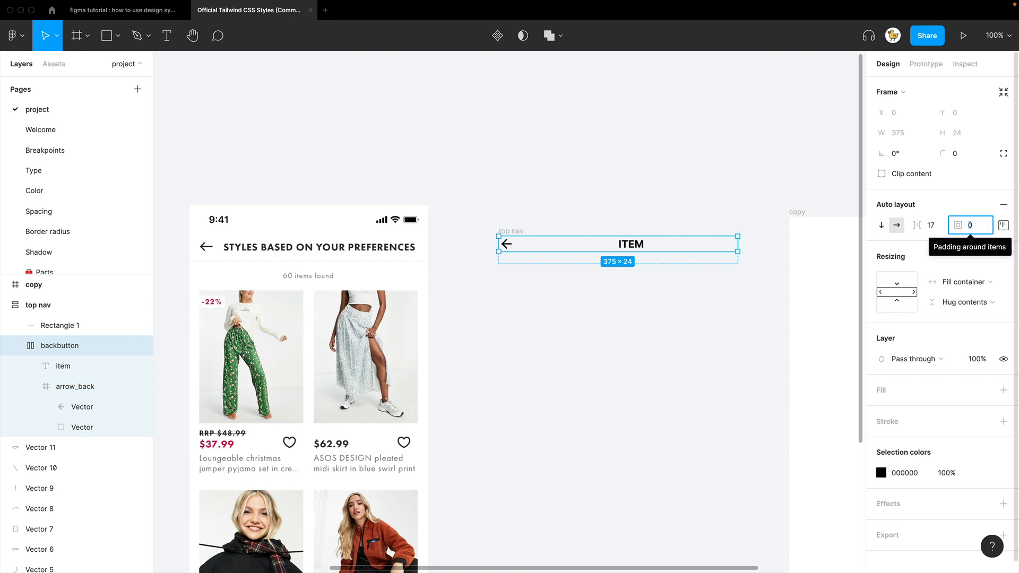
pyautogui.click(1003, 225)
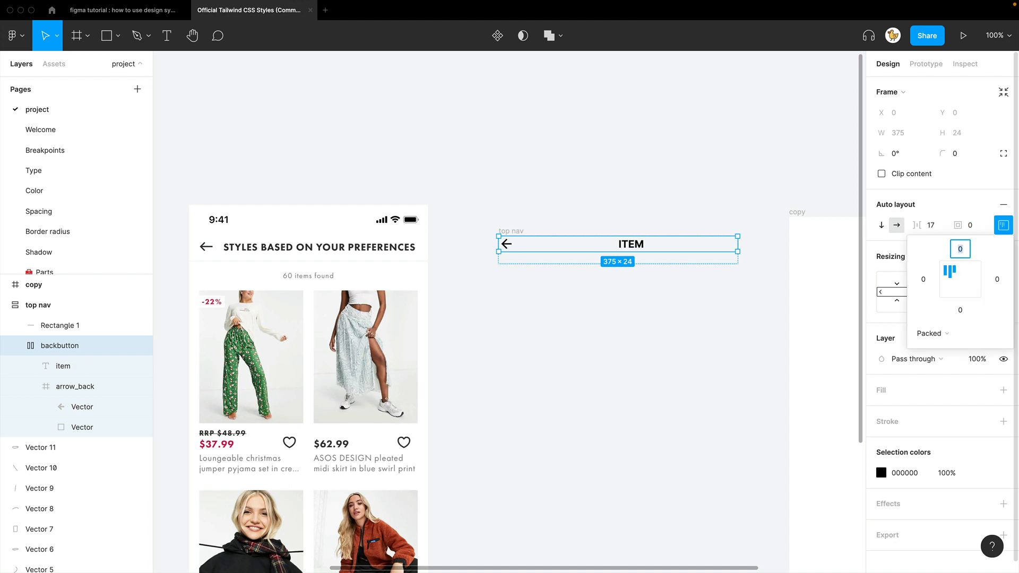
pyautogui.click(923, 279)
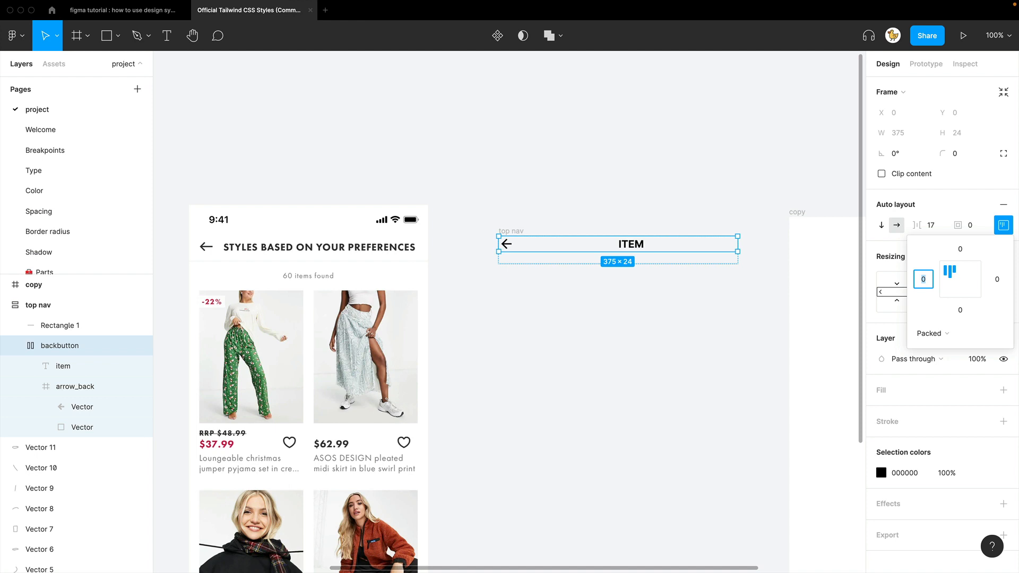
pyautogui.write('16')
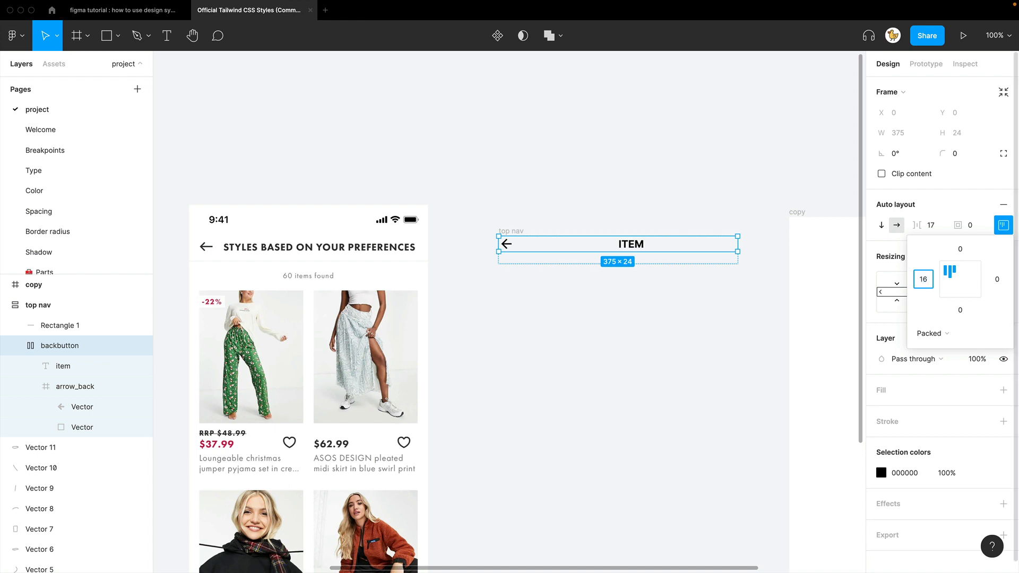
pyautogui.press('Tab')
pyautogui.click(996, 279)
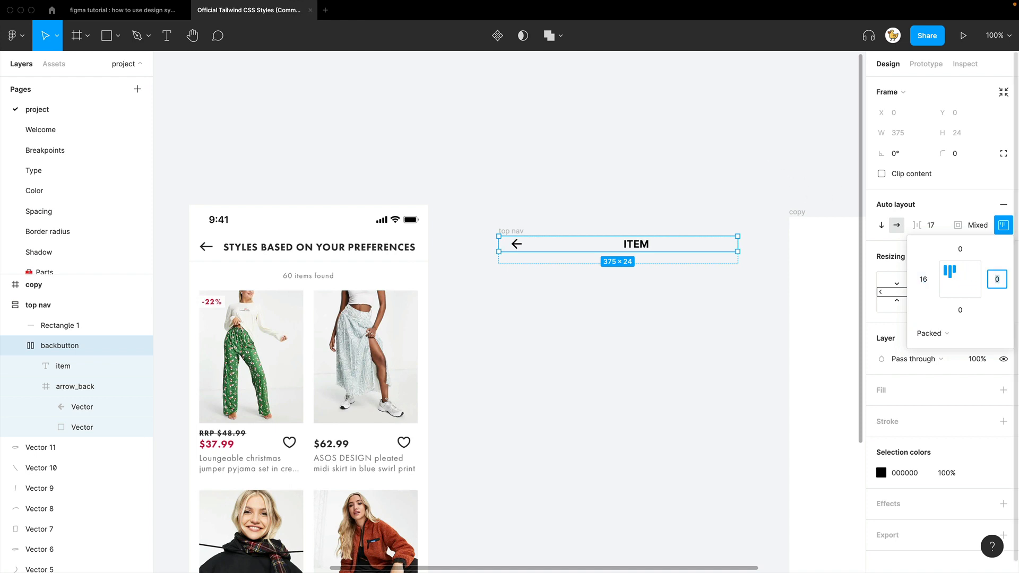
pyautogui.write('16')
pyautogui.click(679, 313)
# Step: Review the backbutton frame's padding settings and compare them with the pixel values in the Spacing page's table
pyautogui.click(510, 231)
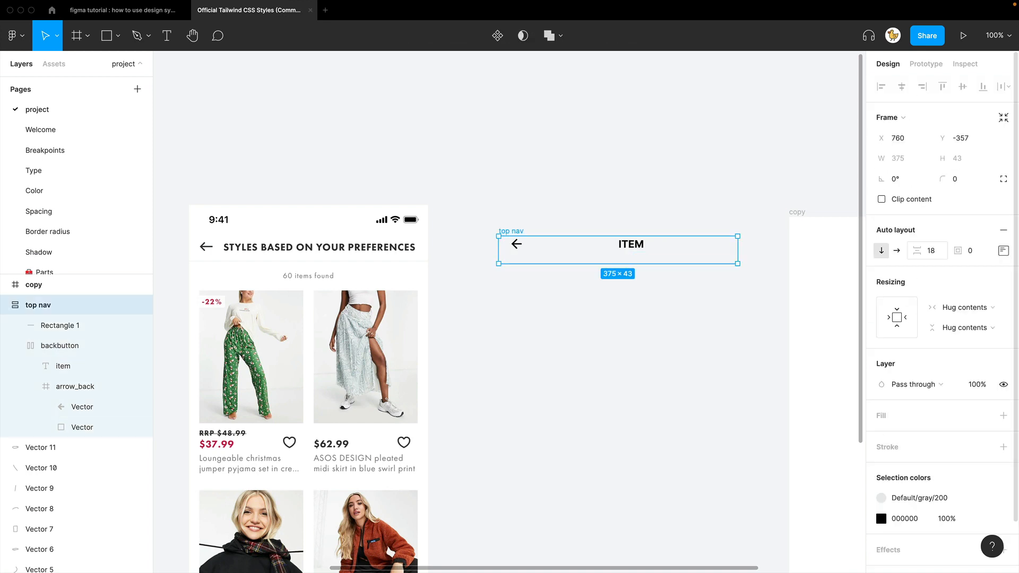
pyautogui.click(60, 345)
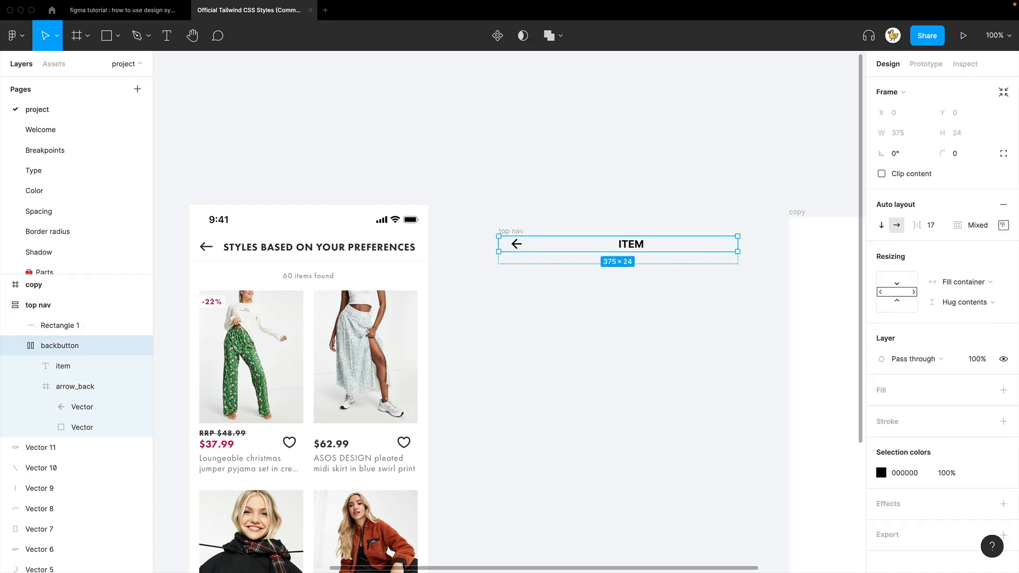
pyautogui.click(1002, 225)
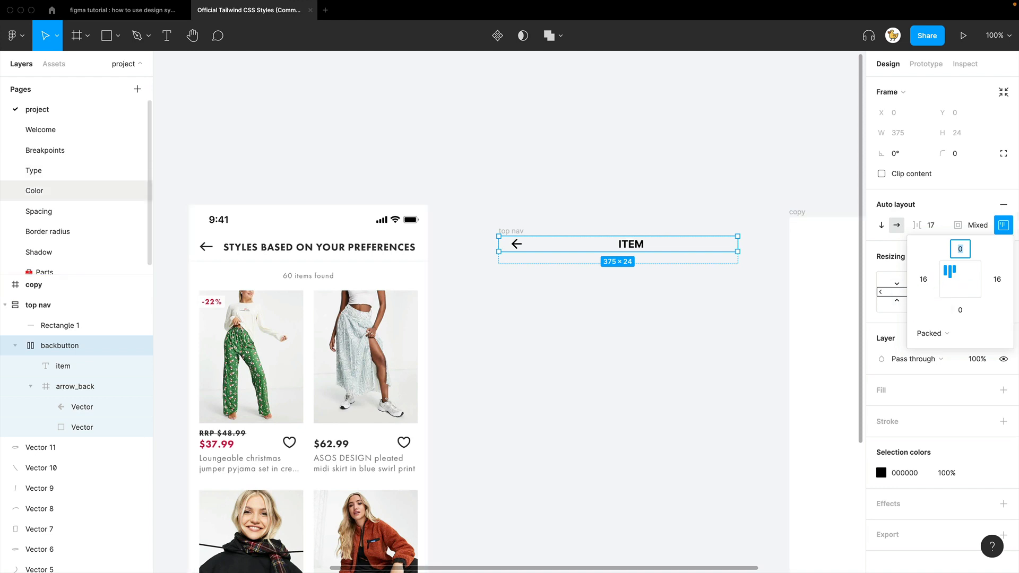
pyautogui.click(38, 212)
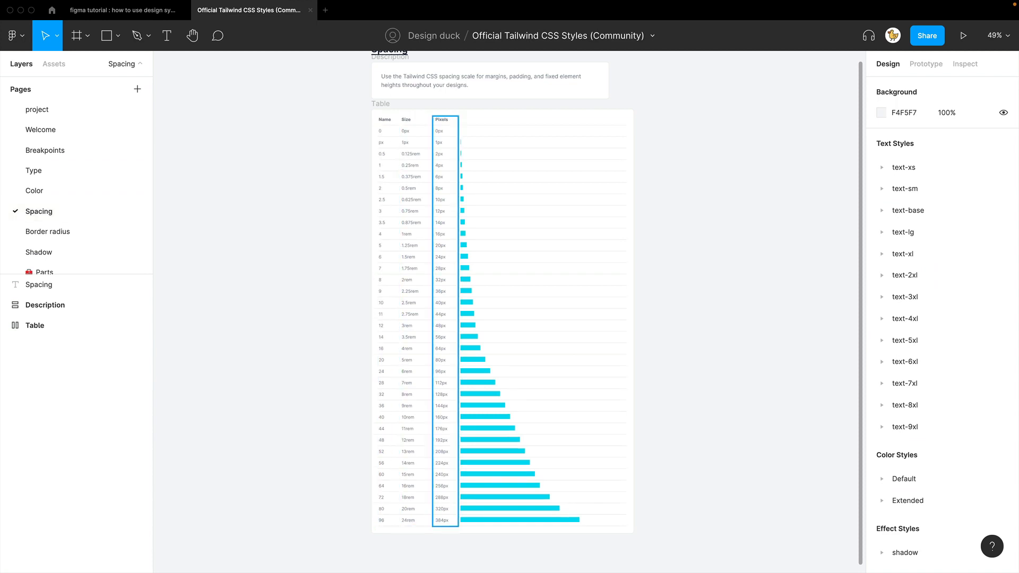
pyautogui.press('super+plus')
pyautogui.hscroll(-2, 478, 313)
pyautogui.scroll(1, 477, 313)
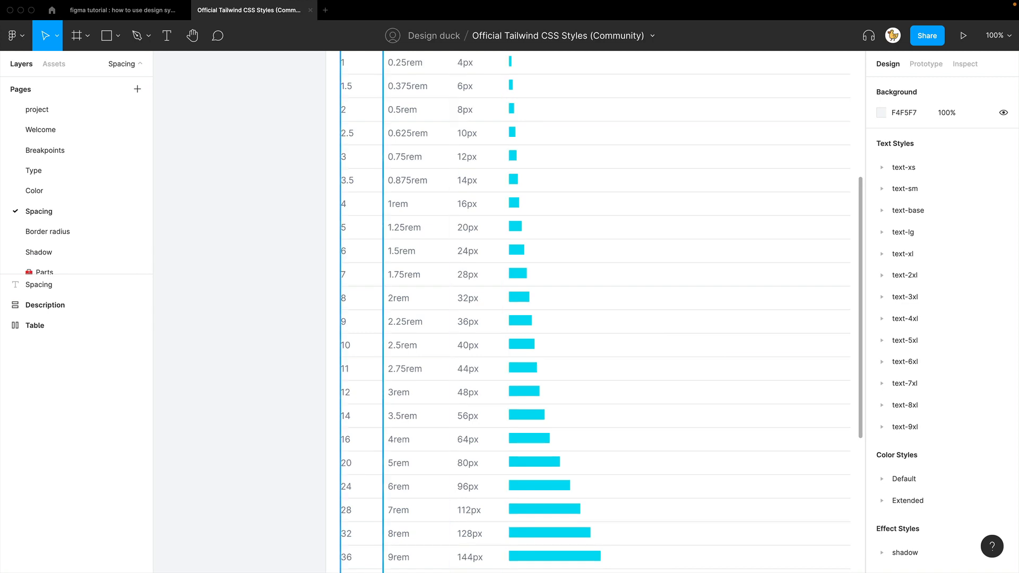
pyautogui.scroll(2, 589, 313)
pyautogui.scroll(4, 589, 313)
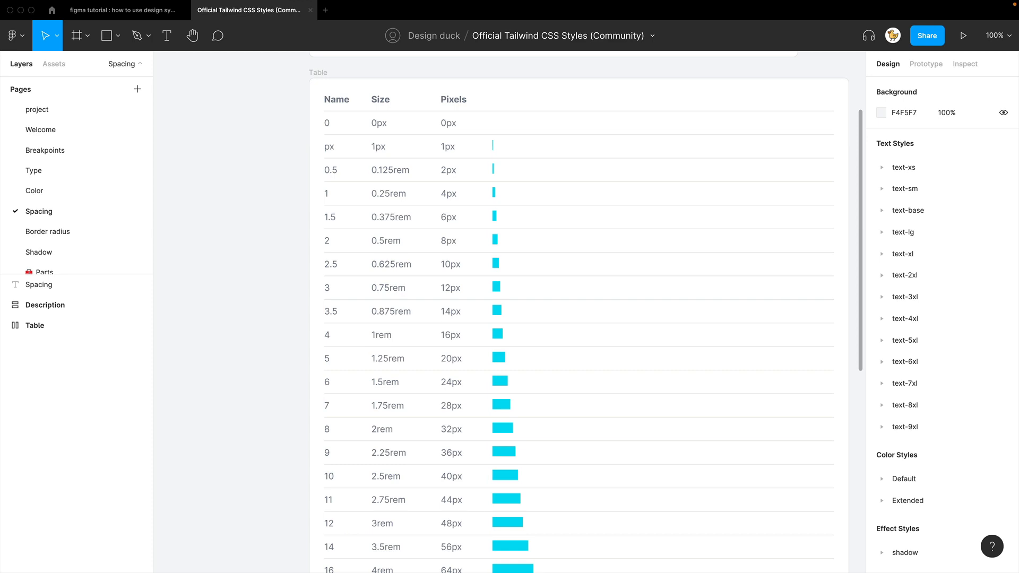
# Step: Return to the project page and move the top nav frame slightly to X 745, Y -350
pyautogui.click(37, 109)
pyautogui.press('Escape')
pyautogui.scroll(-1, 615, 318)
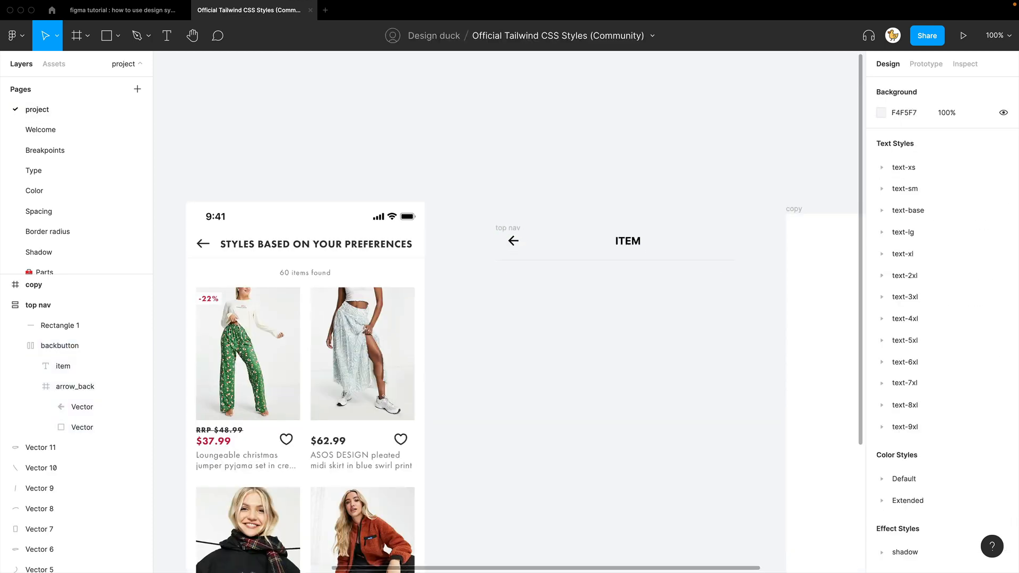
pyautogui.moveTo(508, 217); pyautogui.dragTo(499, 221)
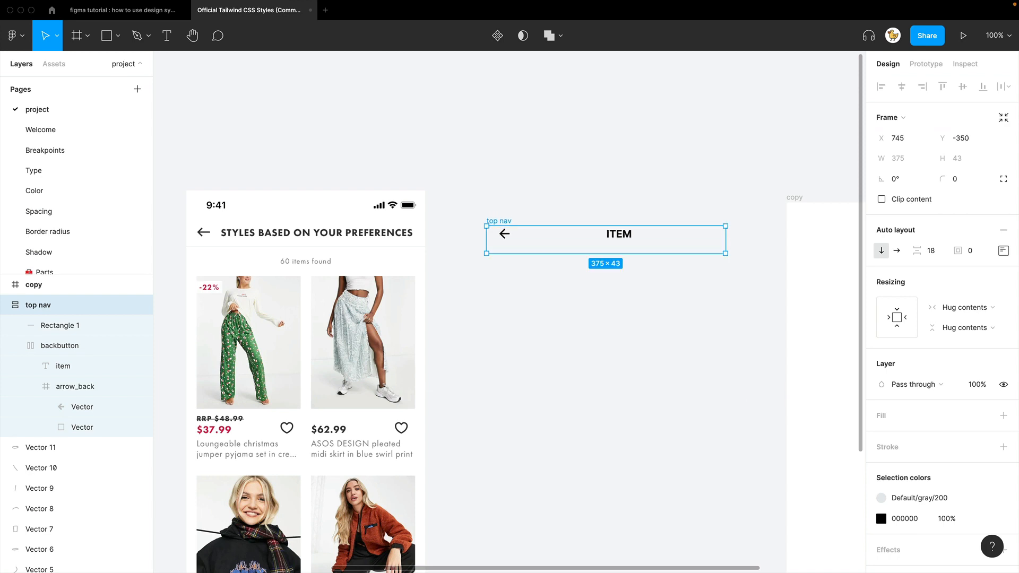
pyautogui.hscroll(2, 499, 220)
pyautogui.hscroll(-3, 499, 221)
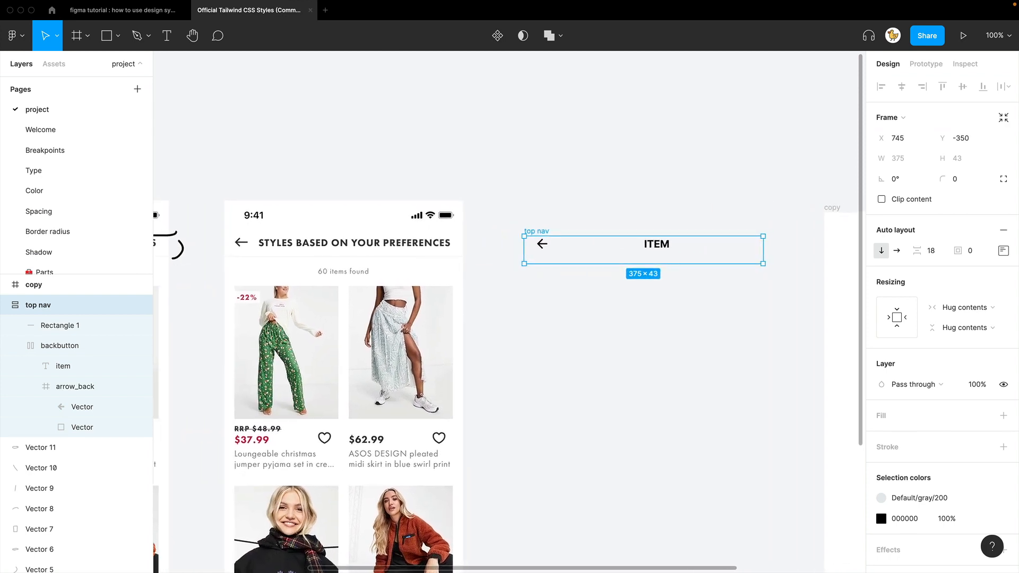
pyautogui.hscroll(3, 508, 389)
pyautogui.scroll(1, 508, 389)
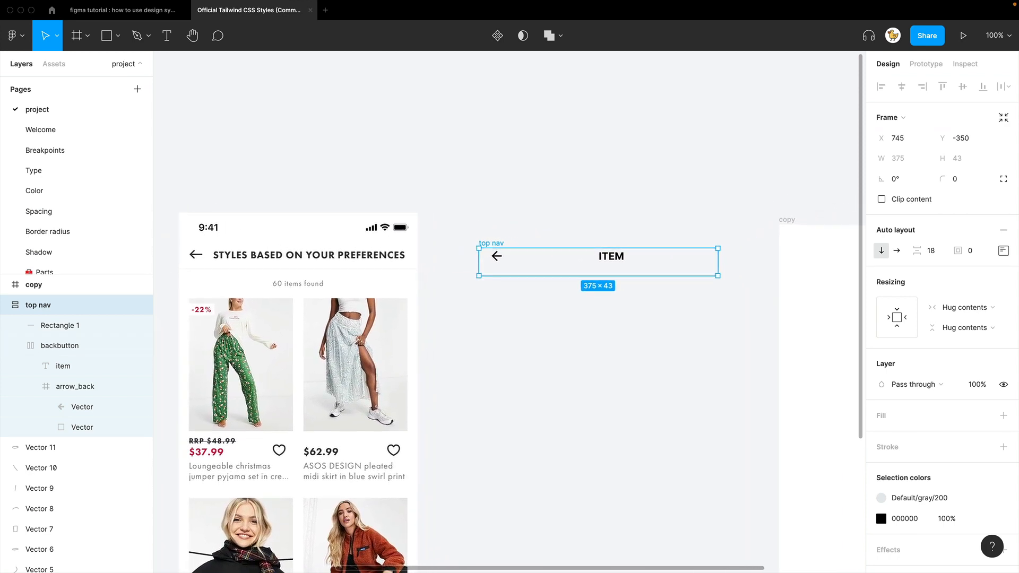
pyautogui.press('Escape')
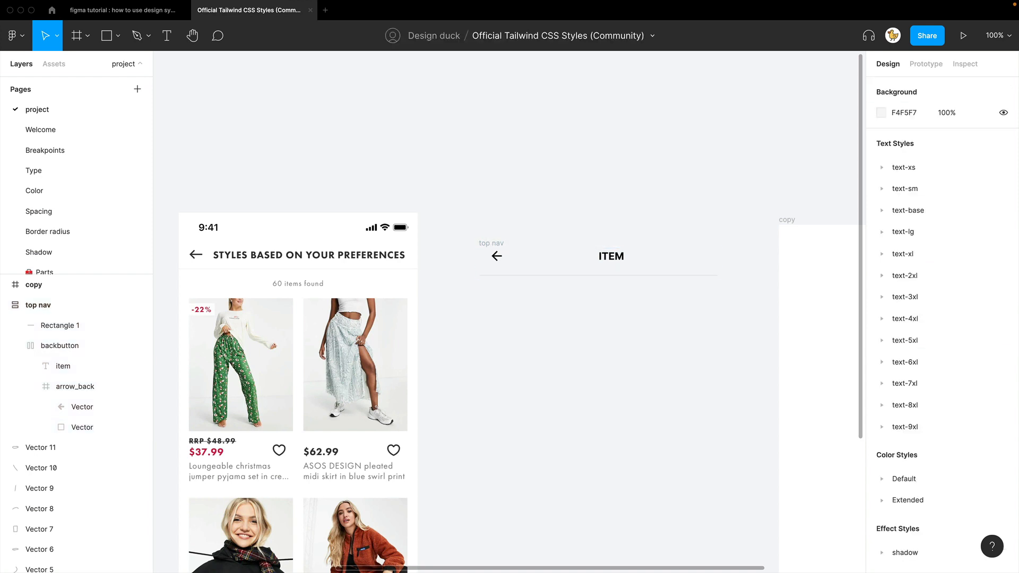
pyautogui.click(80, 325)
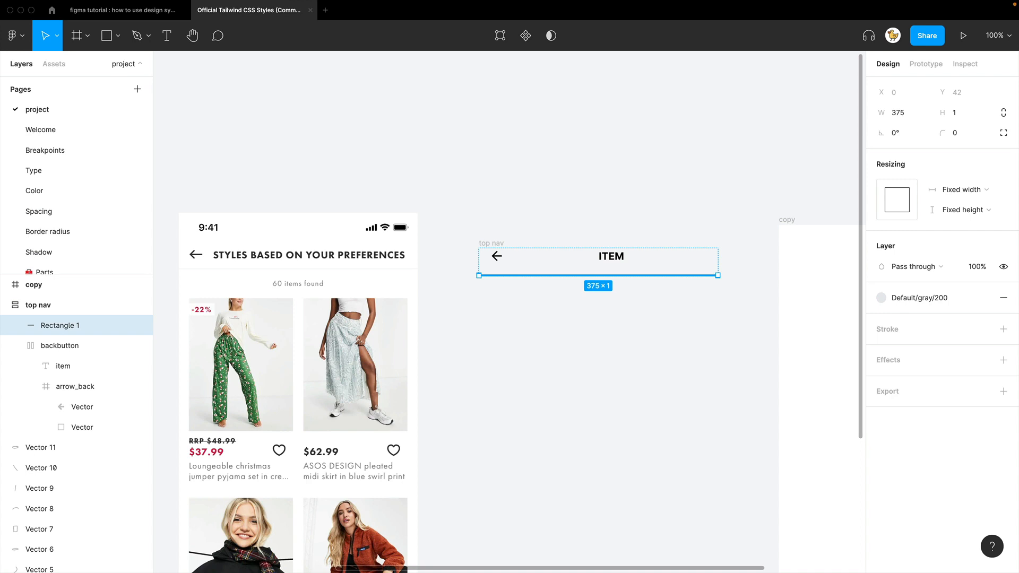
pyautogui.press('Escape')
pyautogui.hscroll(2, 509, 312)
pyautogui.scroll(1, 509, 312)
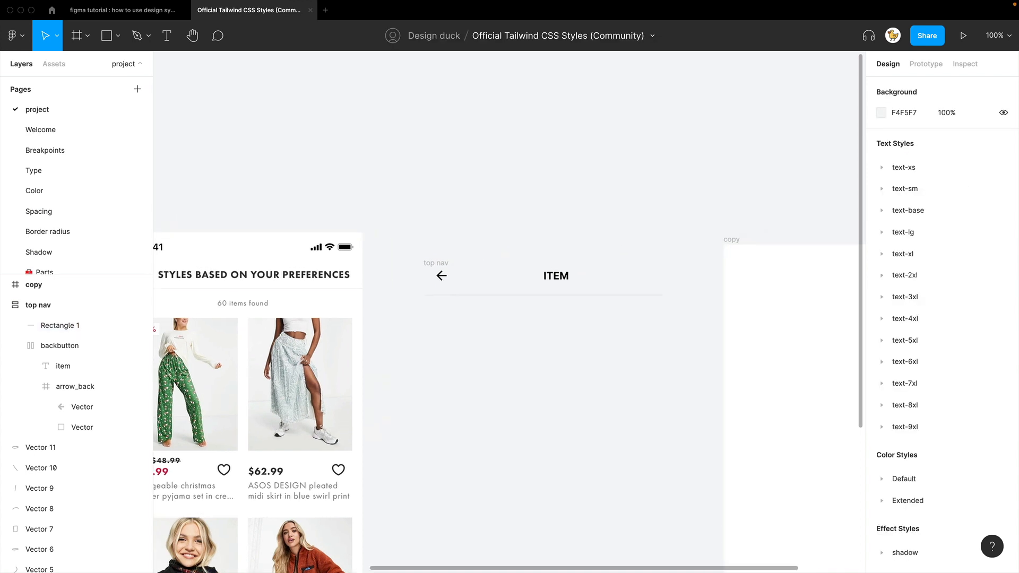
pyautogui.moveTo(370, 317); pyautogui.dragTo(674, 309)
pyautogui.hscroll(2, 674, 309)
pyautogui.scroll(-1, 674, 309)
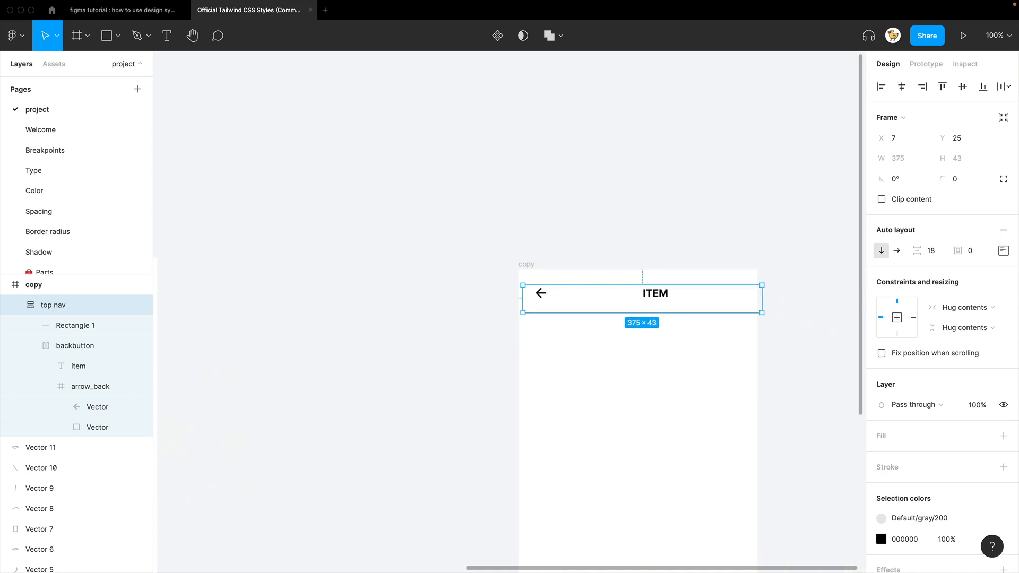
pyautogui.hotkey('ctrl', 'z')
# Step: Turn the top nav frame into a main component
pyautogui.click(59, 305)
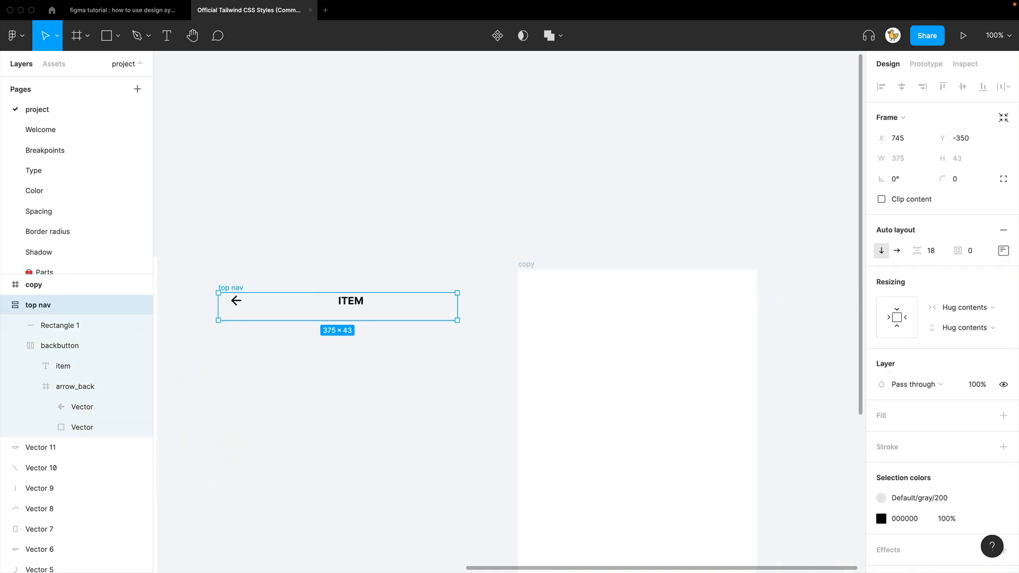
pyautogui.press('alt+super+k')
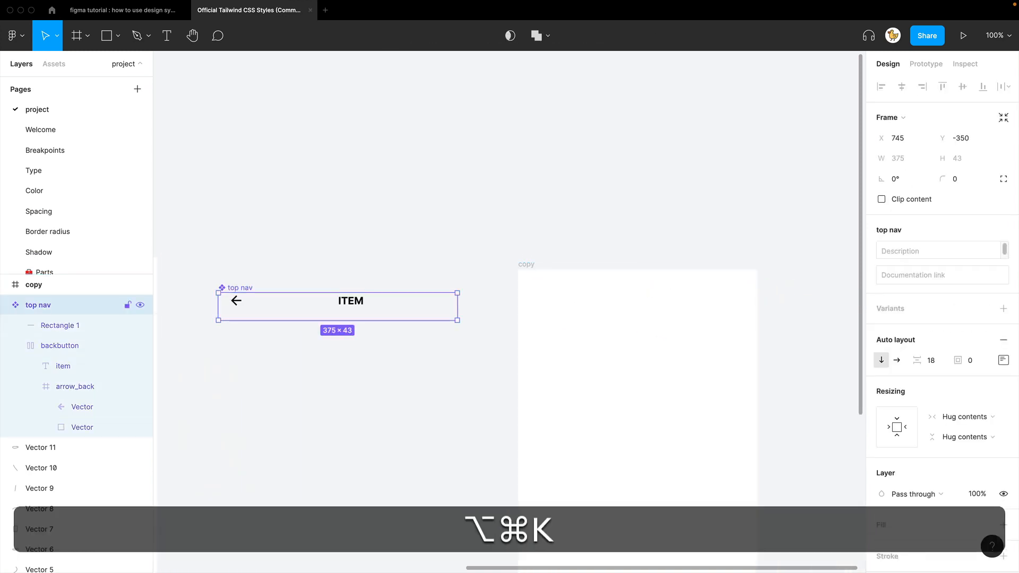
pyautogui.press('Escape')
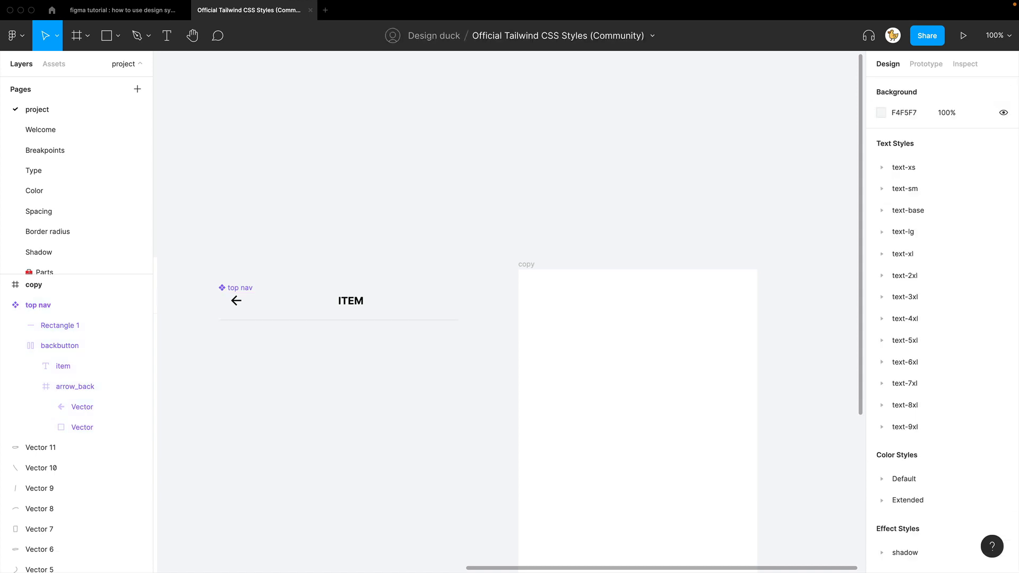
# Step: Place an instance of the top nav component in the copy frame at X 0, Y 52
pyautogui.moveTo(239, 288); pyautogui.dragTo(557, 311)
pyautogui.press('Escape')
pyautogui.press('Escape')
pyautogui.scroll(-1, 663, 289)
pyautogui.hscroll(-1, 664, 290)
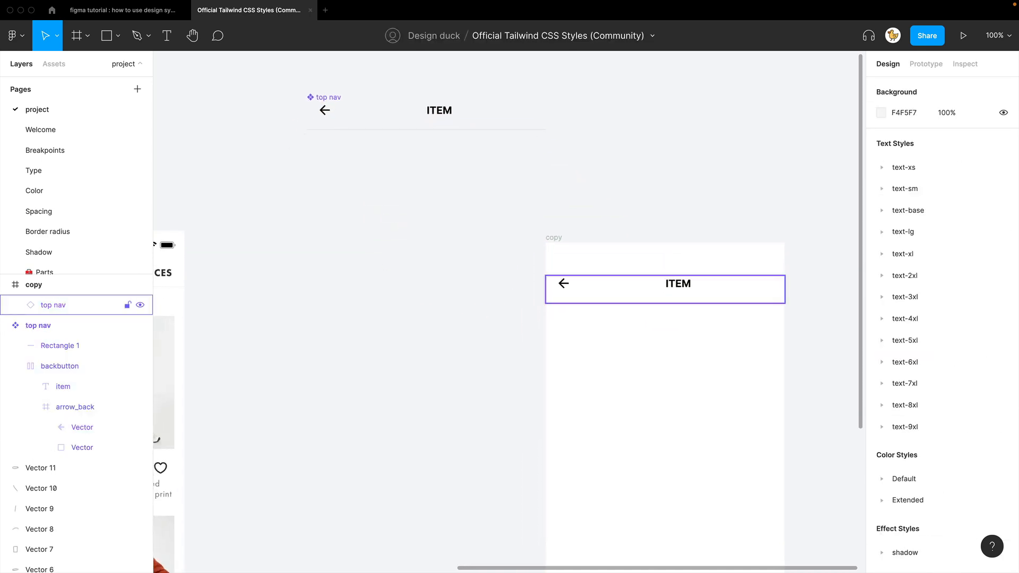
pyautogui.click(664, 290)
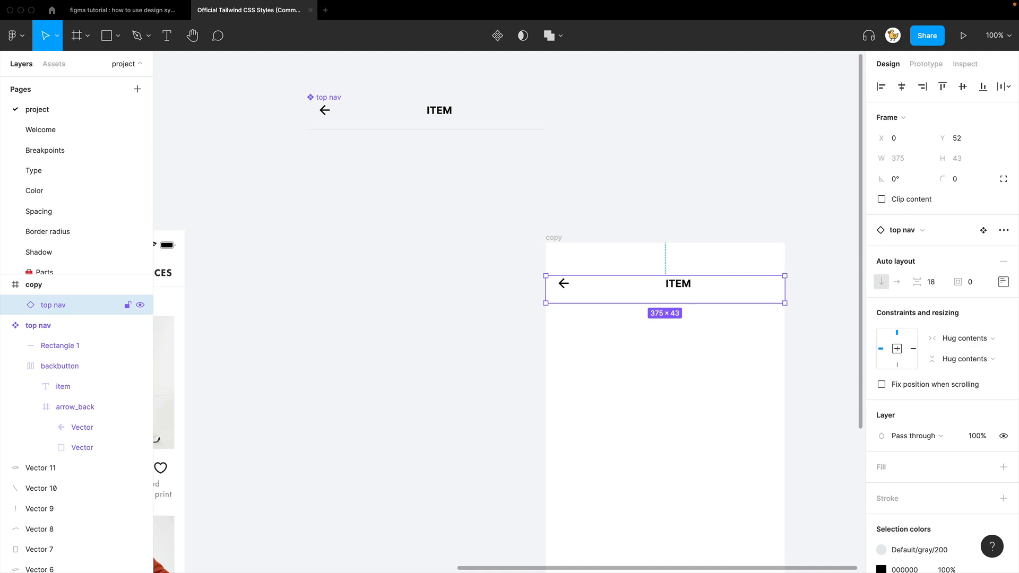
pyautogui.doubleClick(665, 285)
pyautogui.click(663, 339)
# Step: Replace the ITEM heading in the copy frame's top nav instance with "STYLES BASED ON YOUR PREFERENCES"
pyautogui.hscroll(-3, 663, 340)
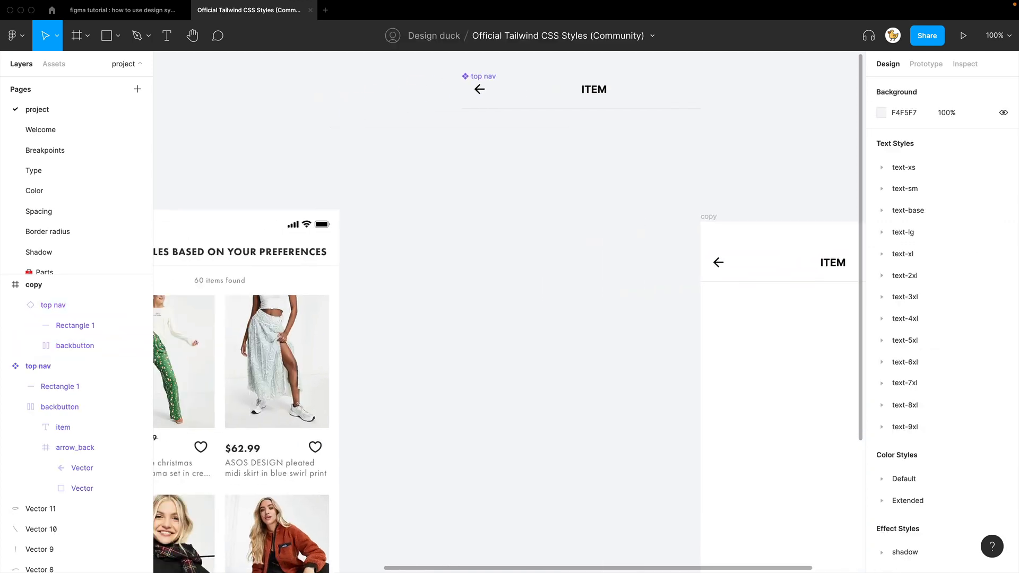
pyautogui.hscroll(-5, 510, 312)
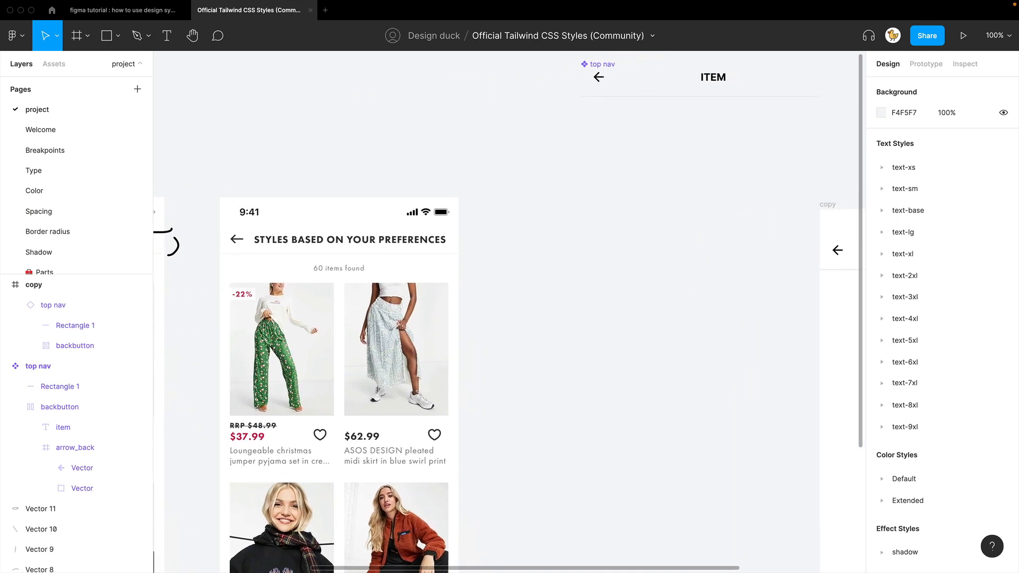
pyautogui.hscroll(7, 510, 312)
pyautogui.press('-')
pyautogui.click(640, 283)
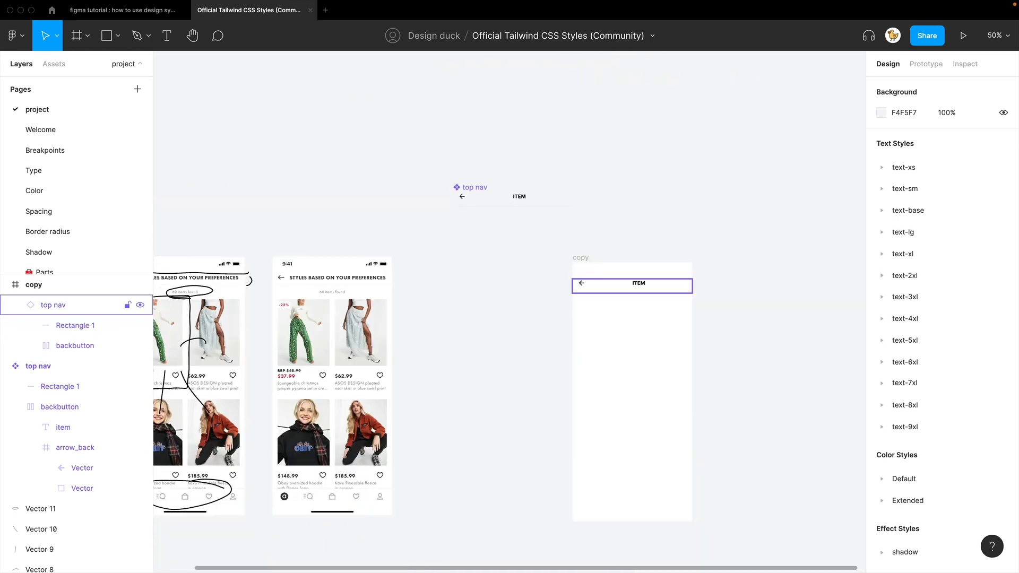
pyautogui.doubleClick(640, 284)
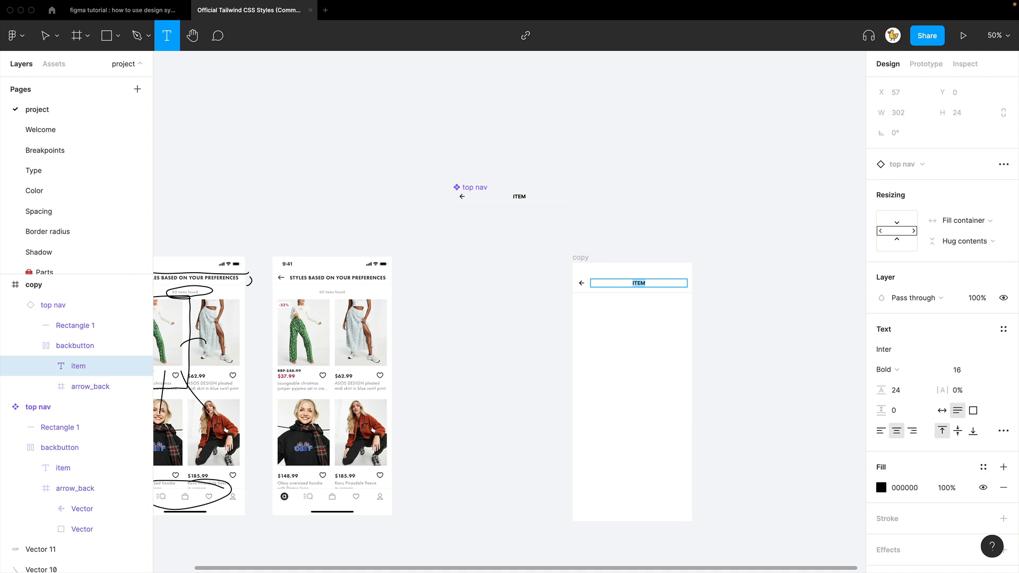
pyautogui.write('STEYLS')
pyautogui.write(' BASED ON')
pyautogui.write(' YOUR PREFEREN')
pyautogui.write('CES')
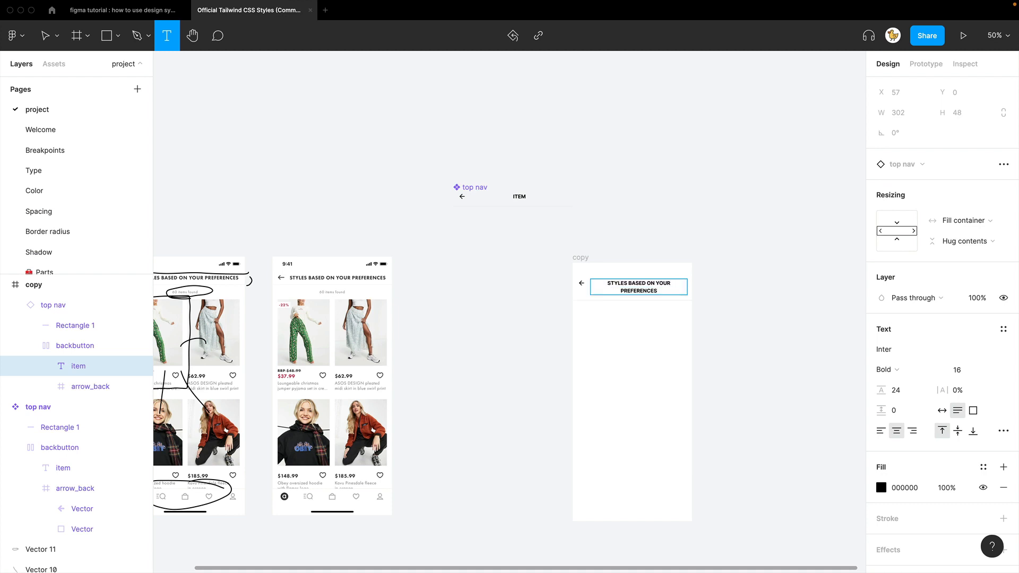
pyautogui.press('Escape')
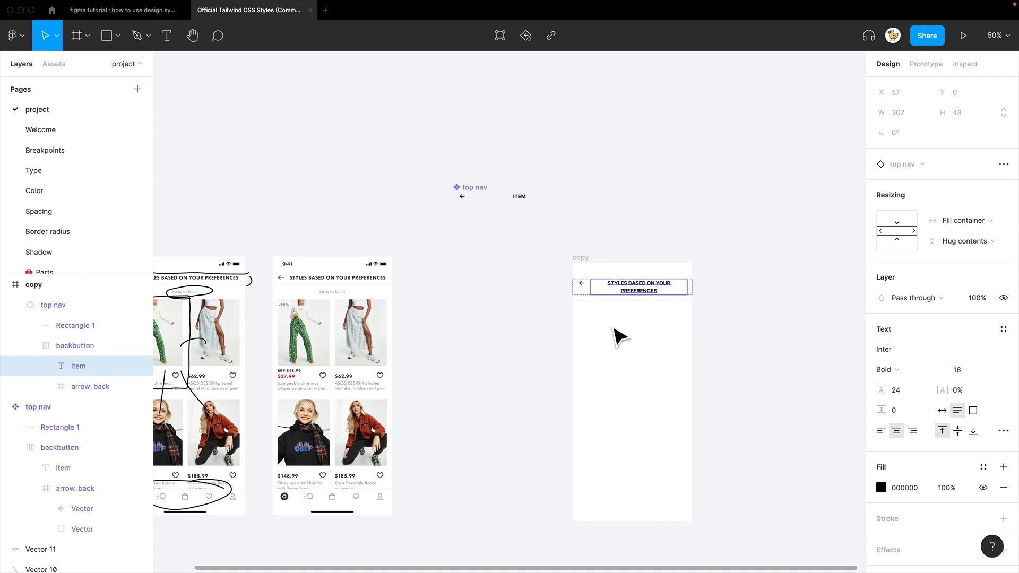
# Step: Apply the text-sm/leading-5/font-bold text style to the instance's heading and turn its letters to uppercase
pyautogui.press('super+equal')
pyautogui.moveTo(571, 315); pyautogui.dragTo(407, 319)
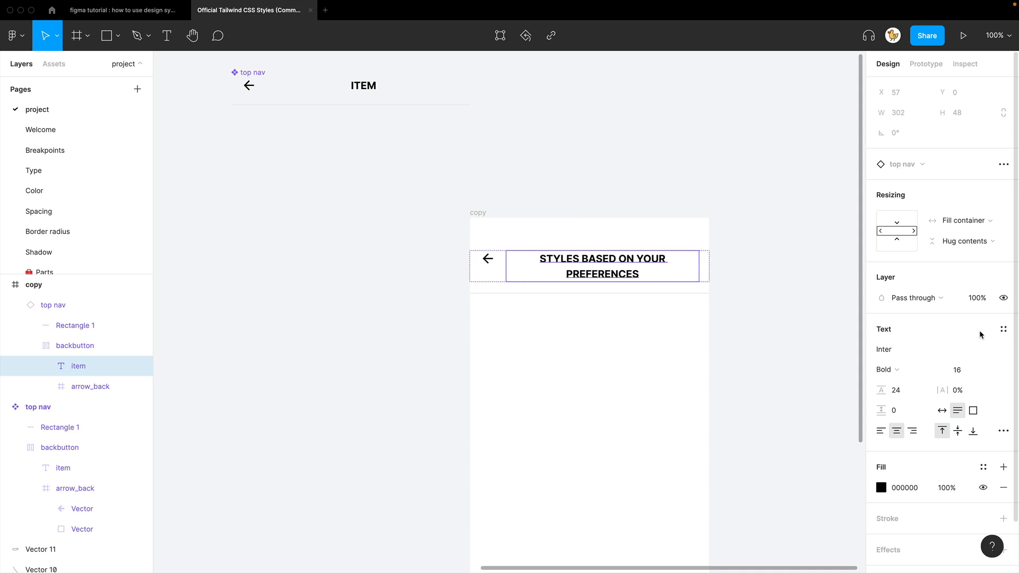
pyautogui.click(1002, 329)
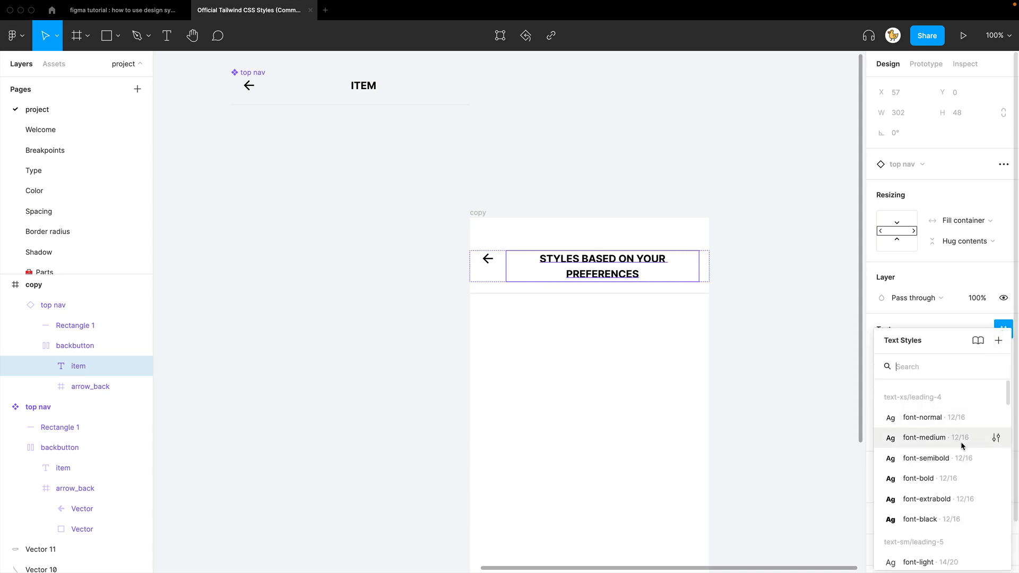
pyautogui.scroll(-3, 935, 502)
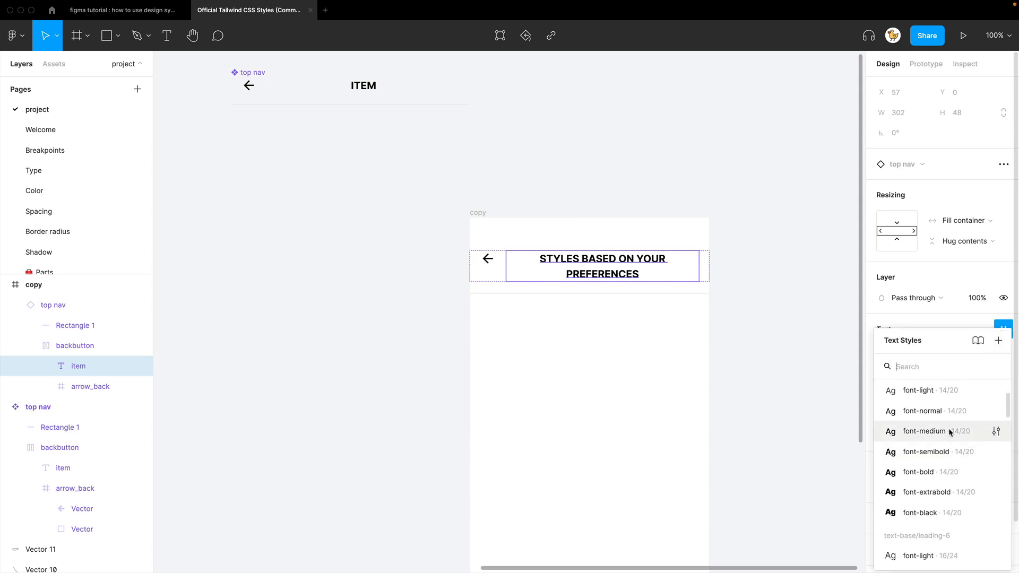
pyautogui.click(923, 476)
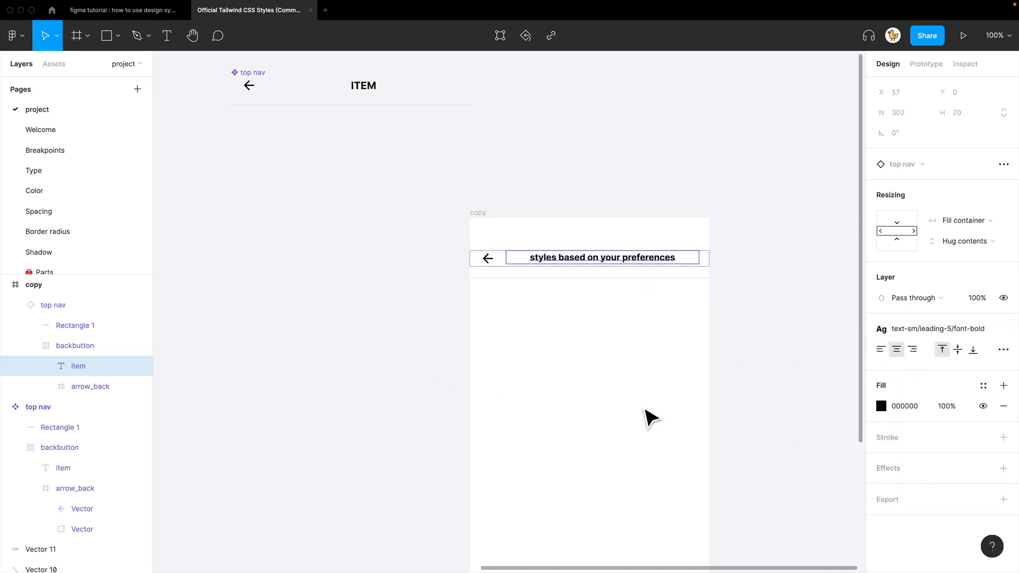
pyautogui.press('super+slash')
pyautogui.press('Return')
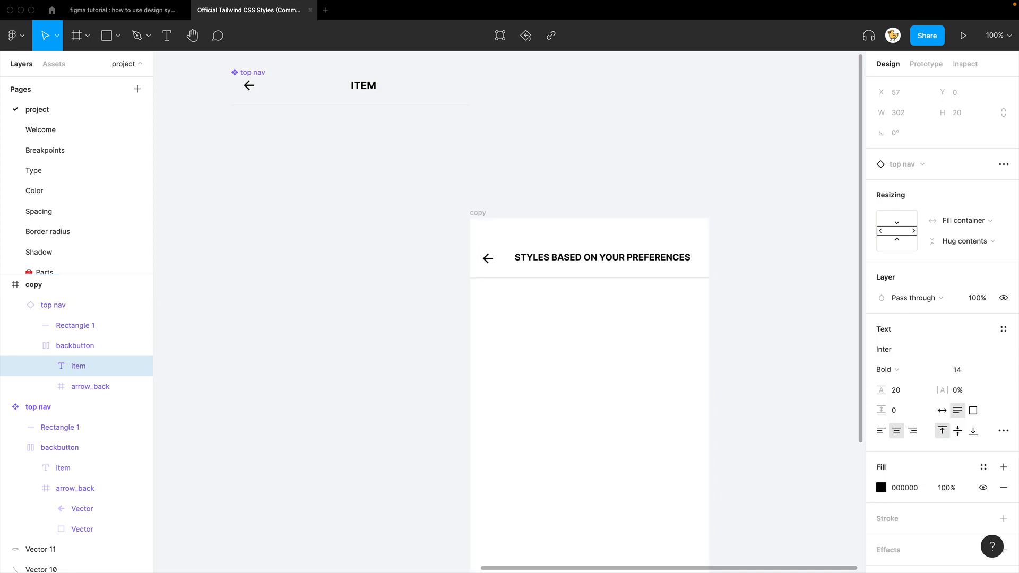
# Step: Set the auto layout alignment of the instance's backbutton frame to left and vertically centred
pyautogui.click(342, 326)
pyautogui.press('-')
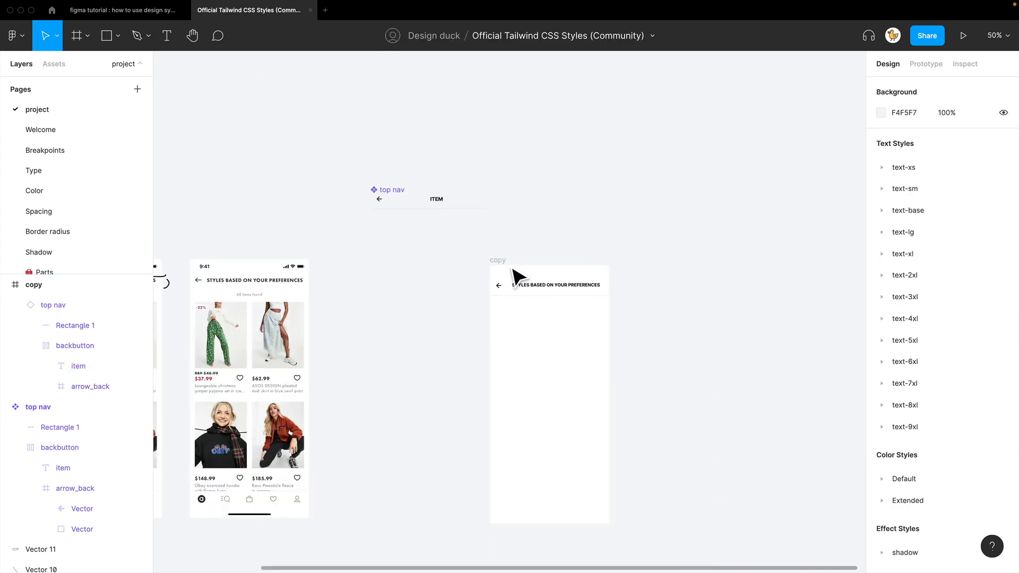
pyautogui.moveTo(517, 276); pyautogui.dragTo(581, 278)
pyautogui.press('+')
pyautogui.click(653, 231)
pyautogui.doubleClick(654, 234)
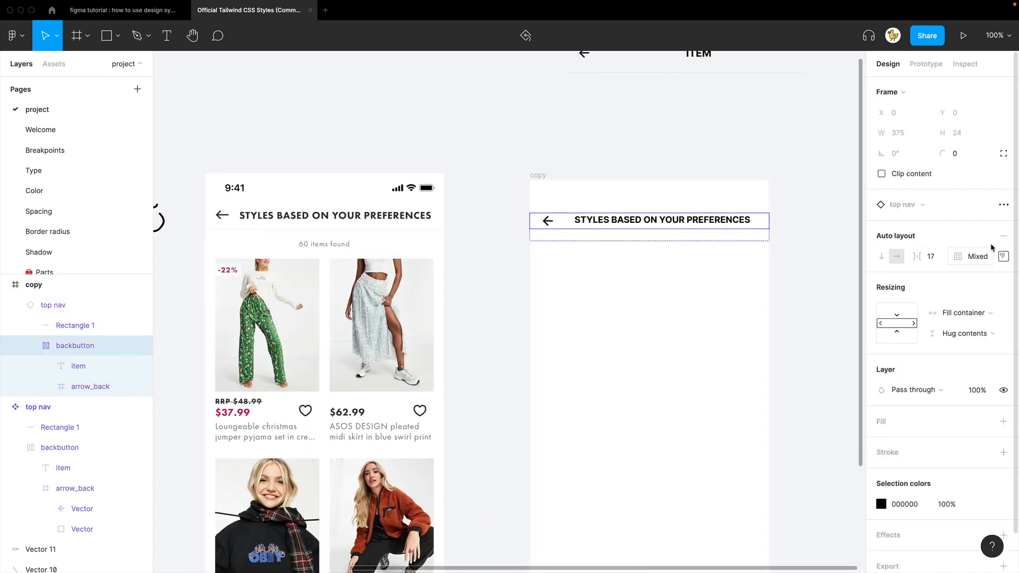
pyautogui.click(1003, 258)
pyautogui.click(948, 314)
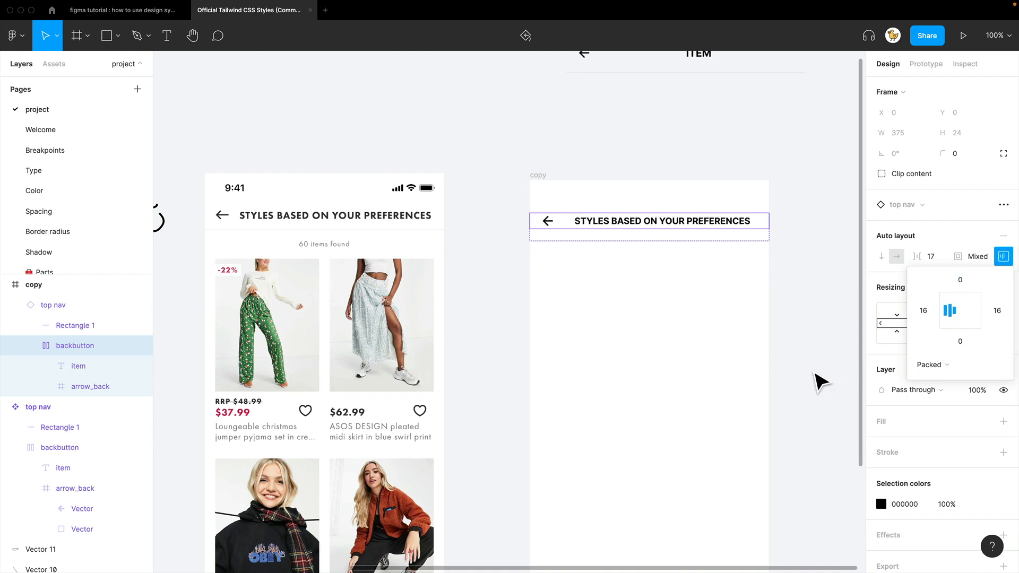
pyautogui.click(821, 381)
# Step: Apply the Default/gray/800 color style to the black contents of the instance's backbutton frame
pyautogui.moveTo(819, 300); pyautogui.dragTo(794, 267)
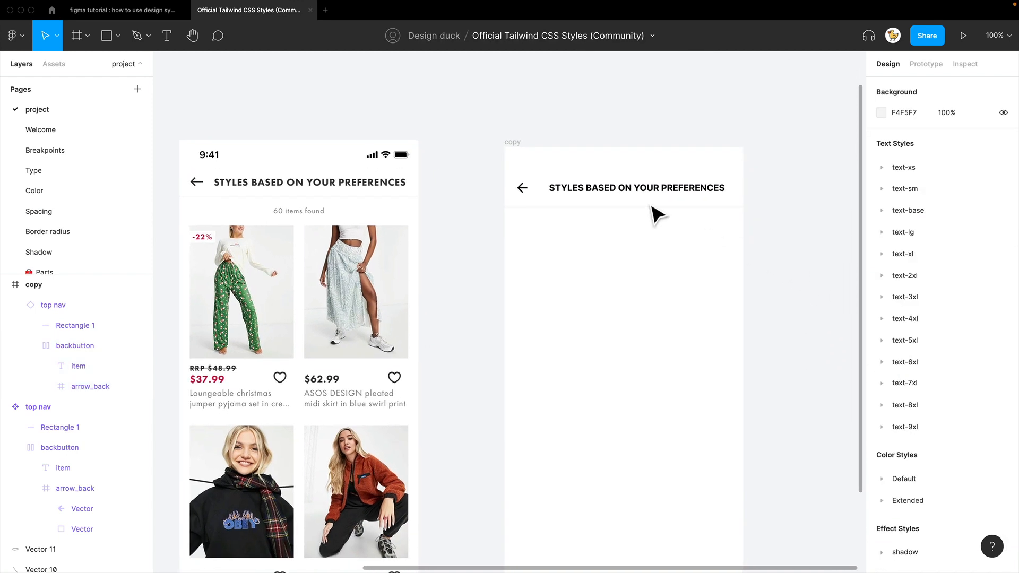
pyautogui.click(631, 205)
pyautogui.doubleClick(627, 201)
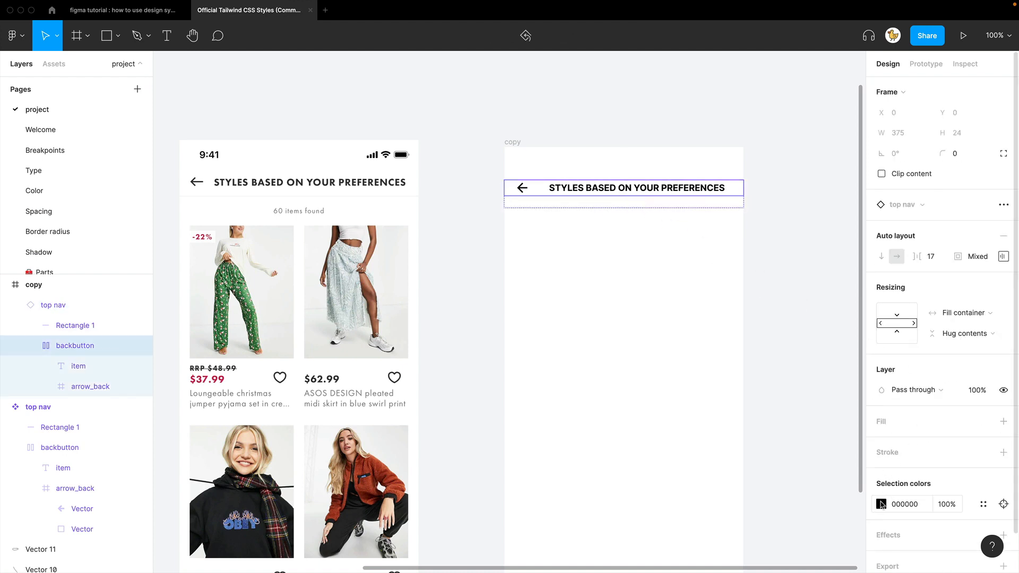
pyautogui.click(983, 504)
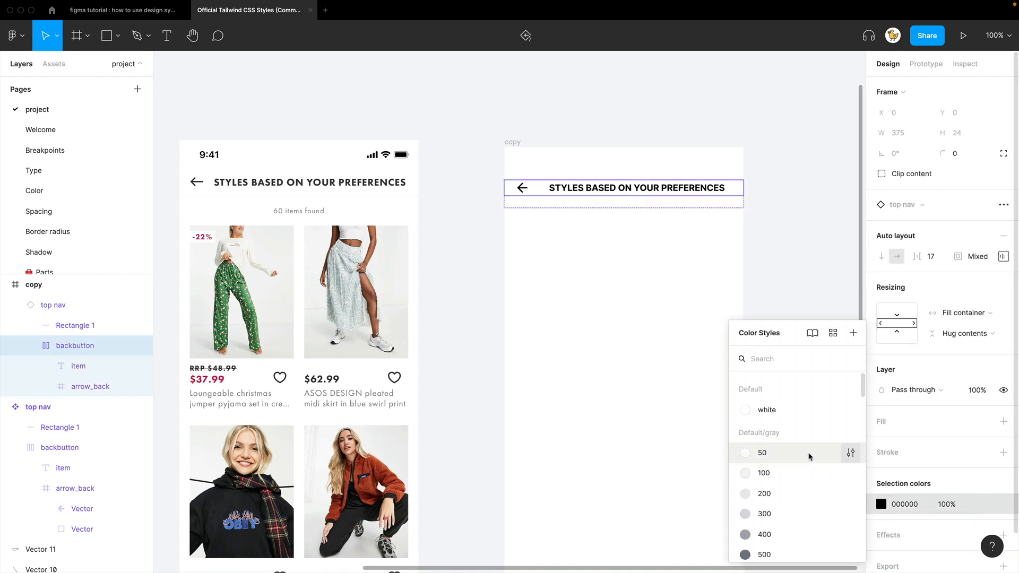
pyautogui.scroll(-6, 811, 505)
pyautogui.scroll(4, 798, 467)
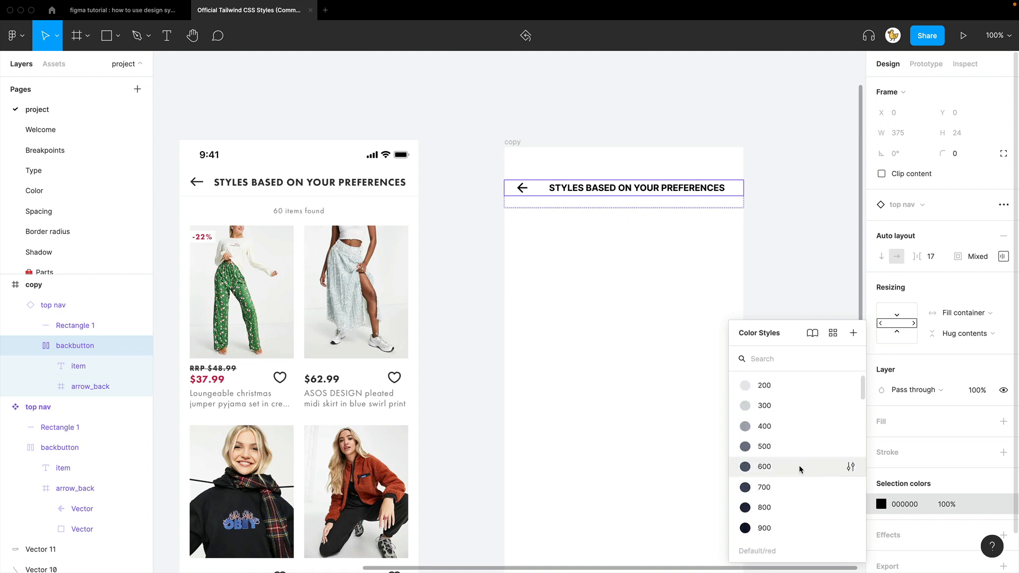
pyautogui.click(790, 511)
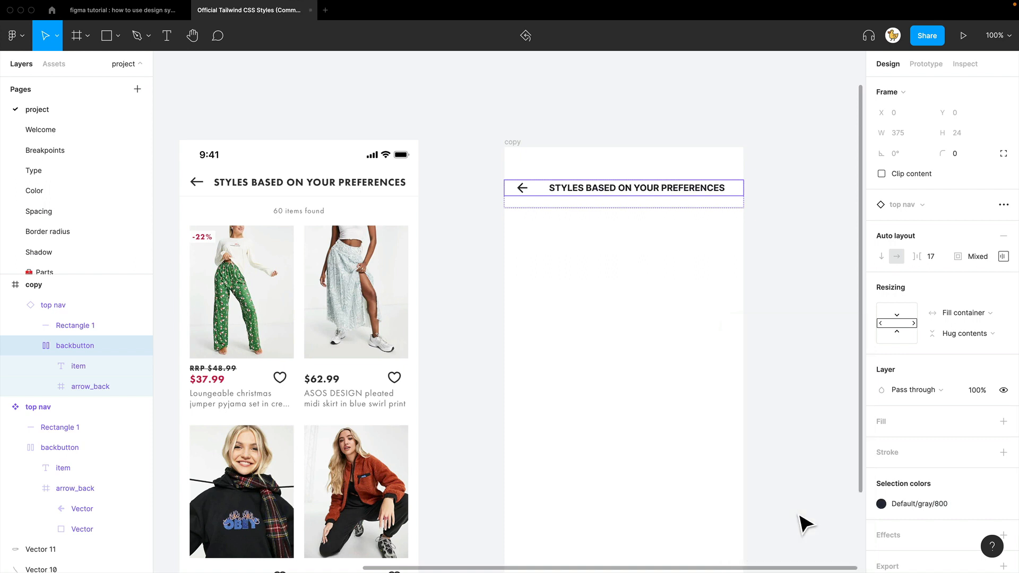
pyautogui.click(787, 371)
# Step: Move the top nav instance up within the copy frame to X 0, Y 43
pyautogui.scroll(1, 602, 200)
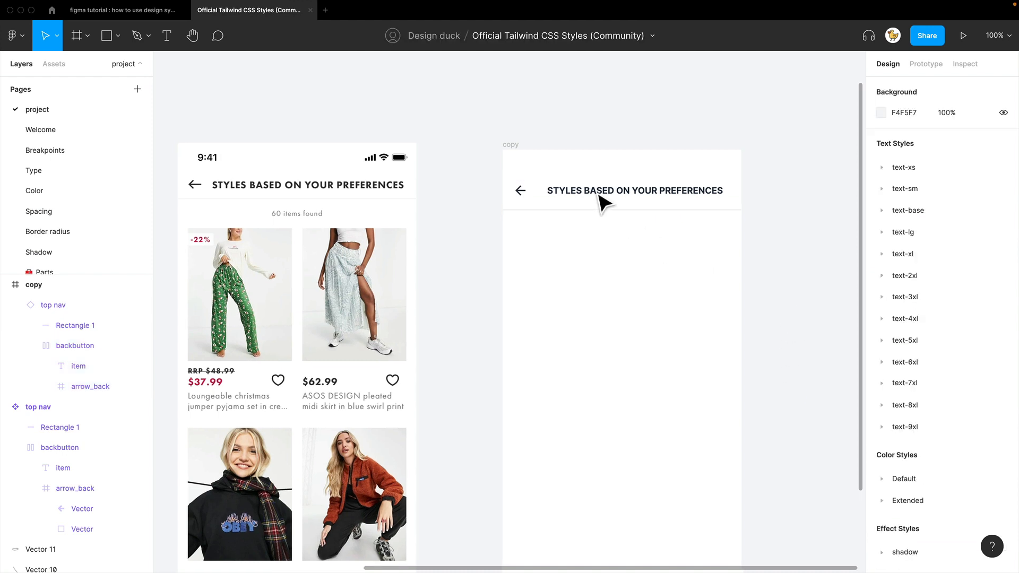
pyautogui.scroll(-2, 494, 255)
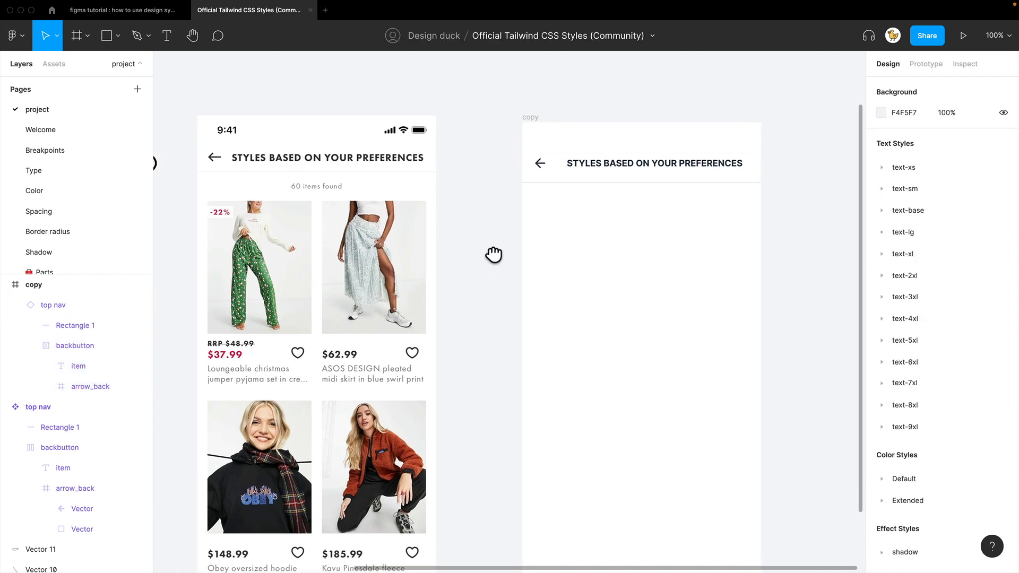
pyautogui.moveTo(636, 177); pyautogui.dragTo(636, 170)
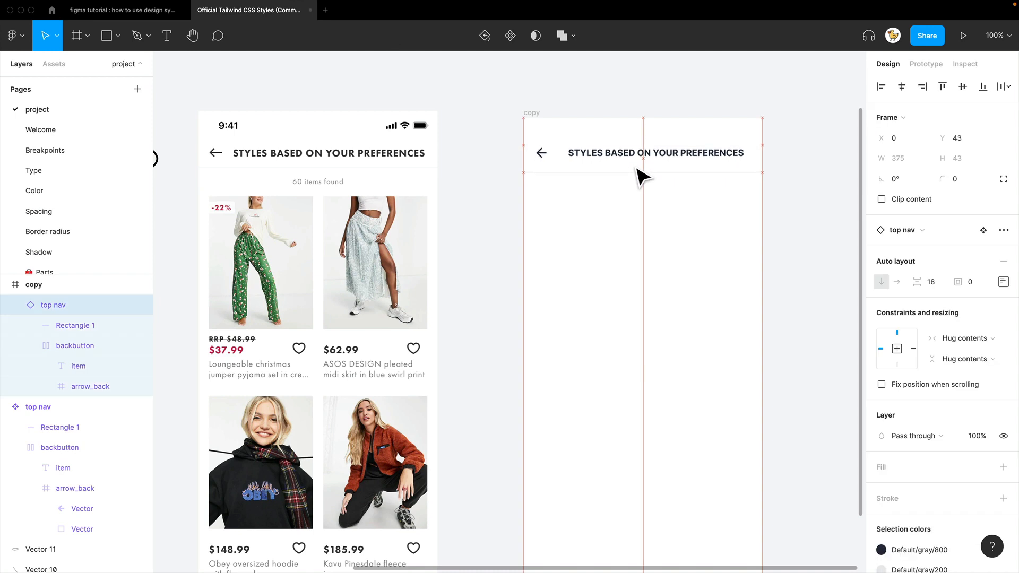
# Step: Add the text "60 items found" below the top nav in the copy frame
pyautogui.press('t')
pyautogui.click(610, 194)
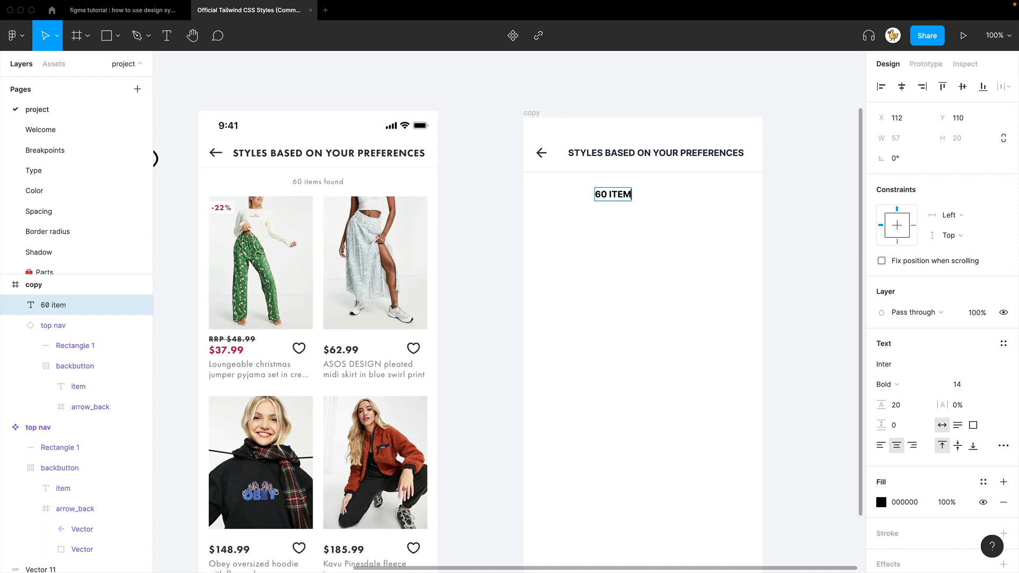
pyautogui.write('60 items found')
pyautogui.press('Escape')
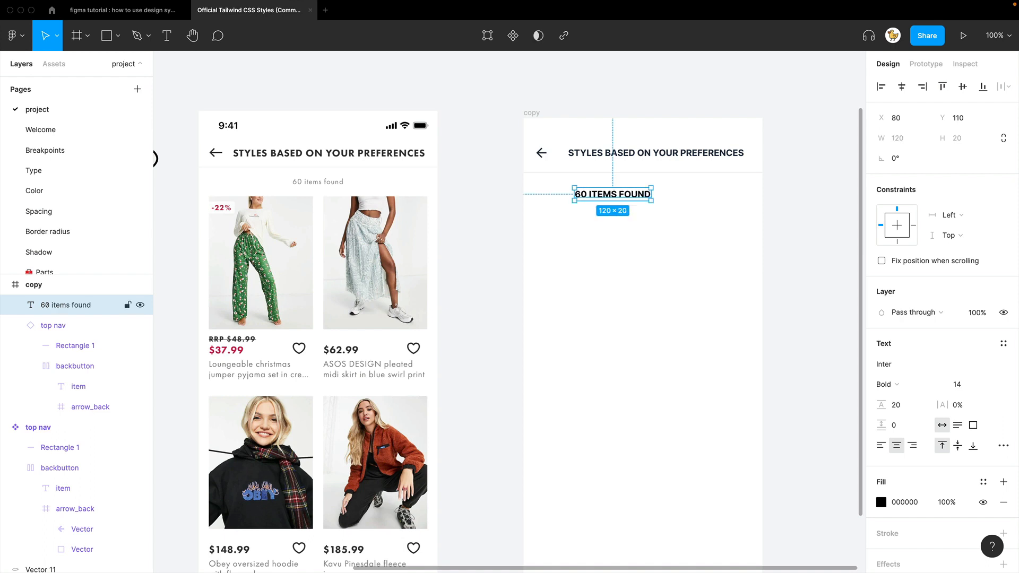
# Step: Apply the text-xs/leading-4/font-normal style to the "60 items found" text and centre it in the copy frame at X 145, Y 101
pyautogui.click(1001, 345)
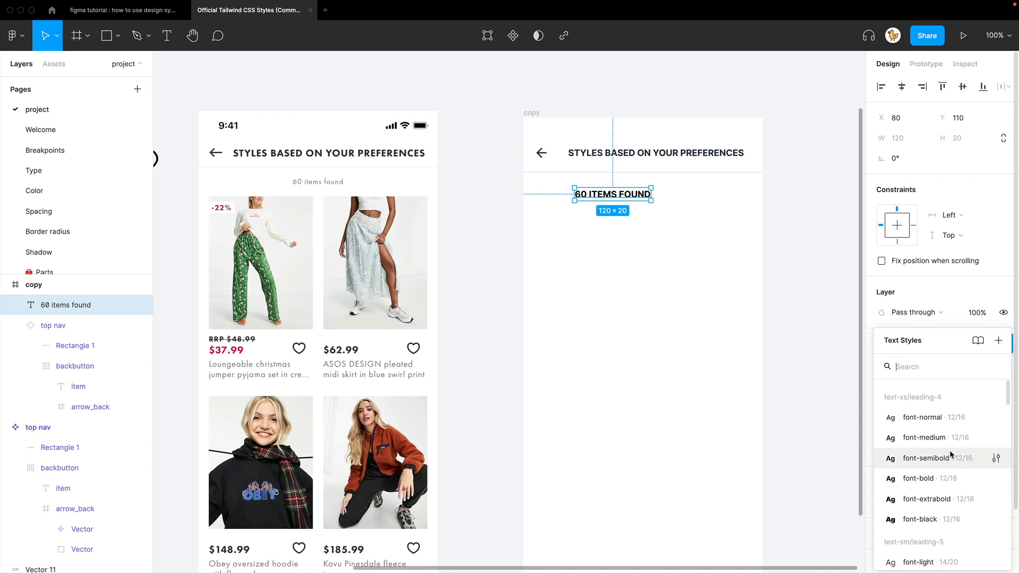
pyautogui.click(941, 417)
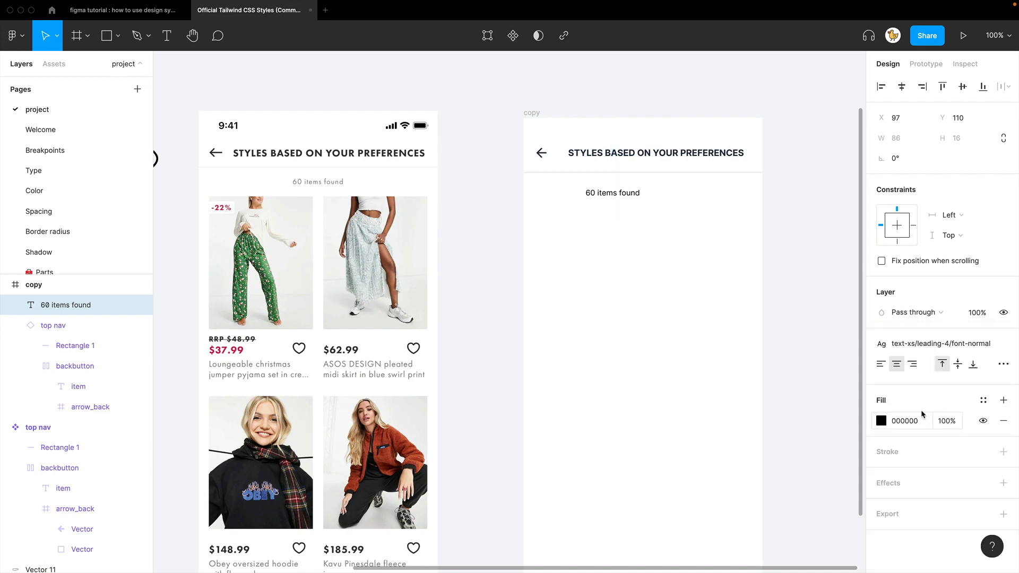
pyautogui.moveTo(650, 200); pyautogui.dragTo(661, 198)
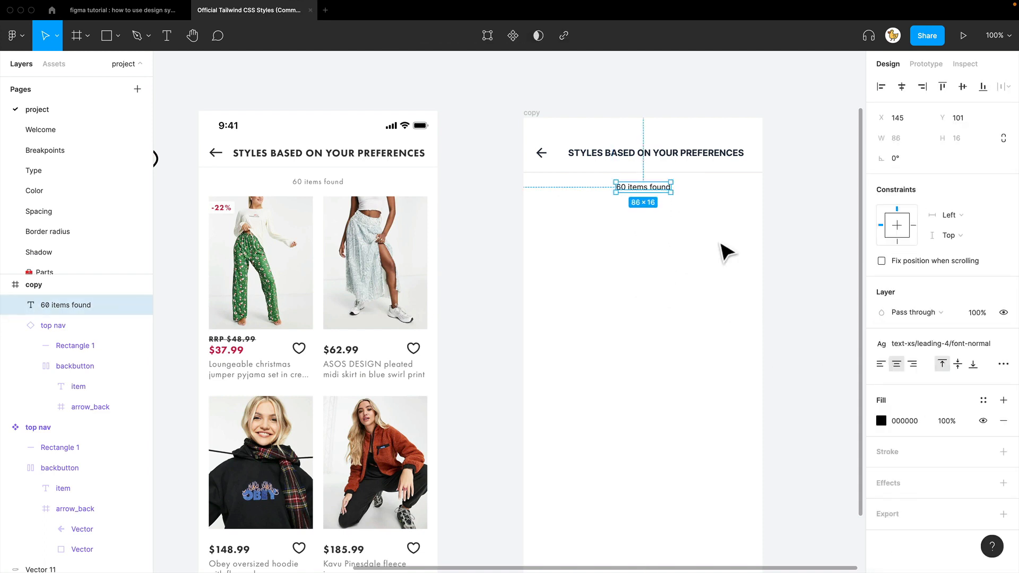
# Step: Apply the Default/gray/500 color style to the "60 items found" text and move it down to Y 102
pyautogui.click(982, 398)
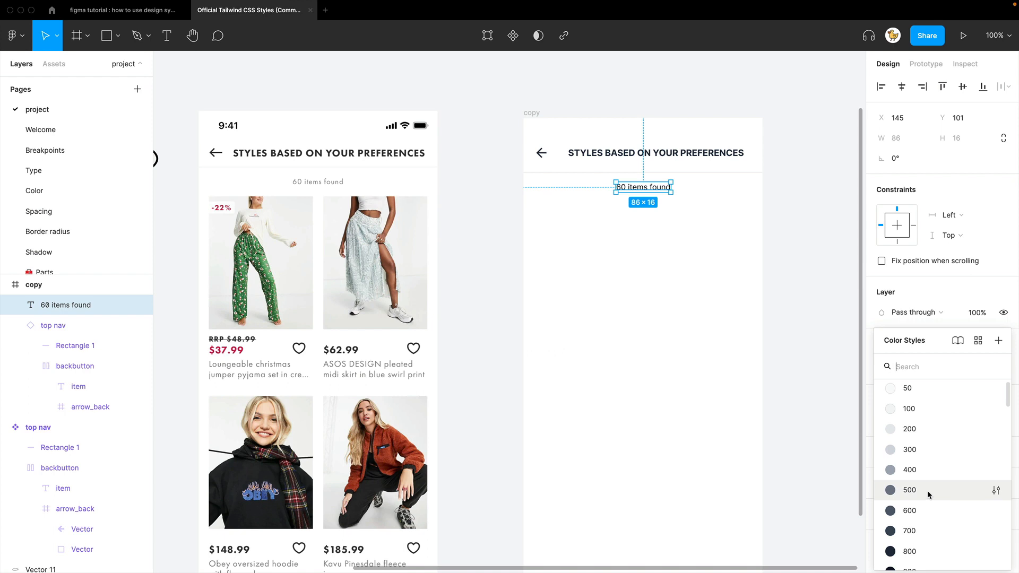
pyautogui.click(927, 490)
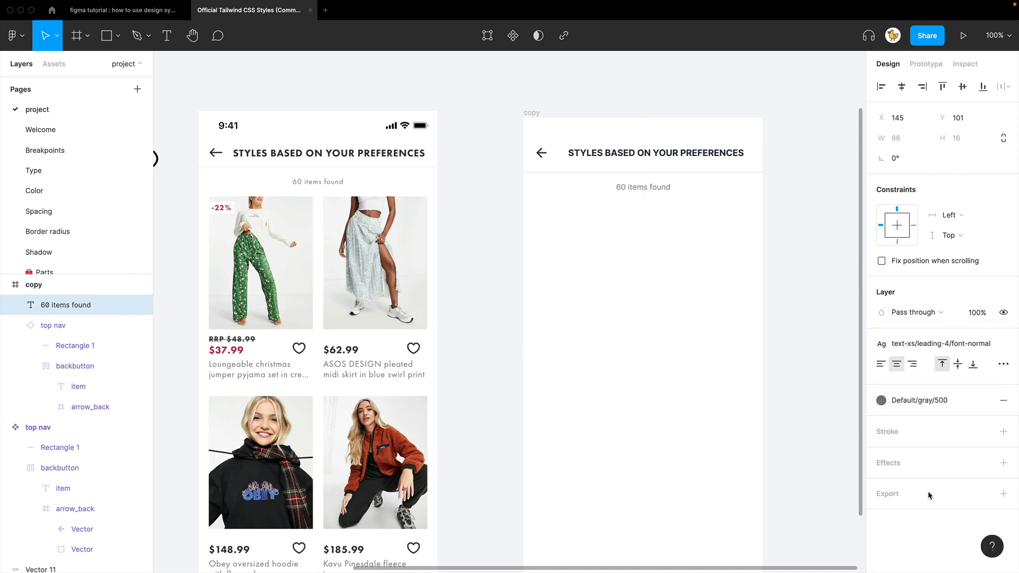
pyautogui.click(640, 231)
pyautogui.moveTo(644, 191); pyautogui.dragTo(644, 192)
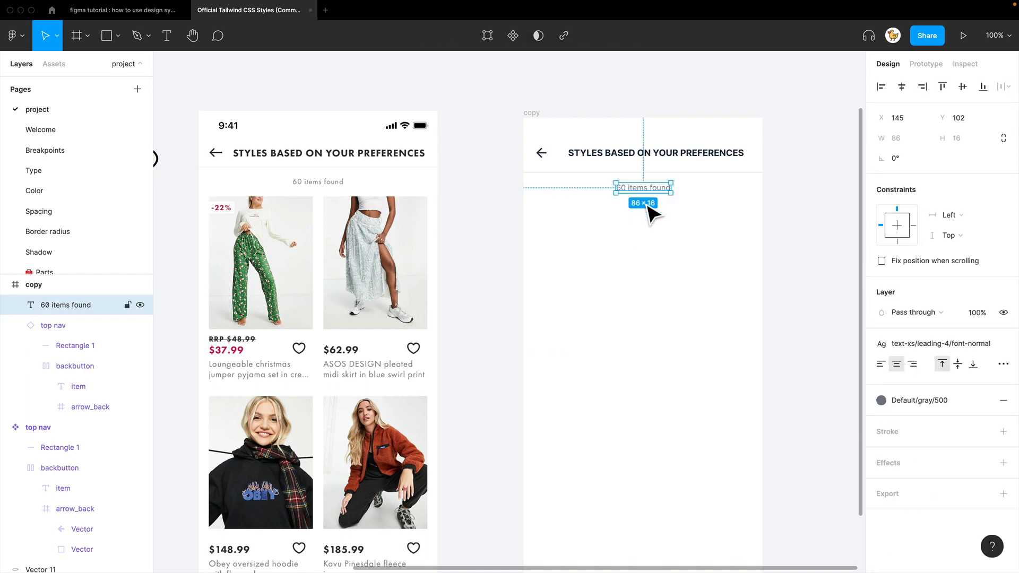
pyautogui.click(624, 250)
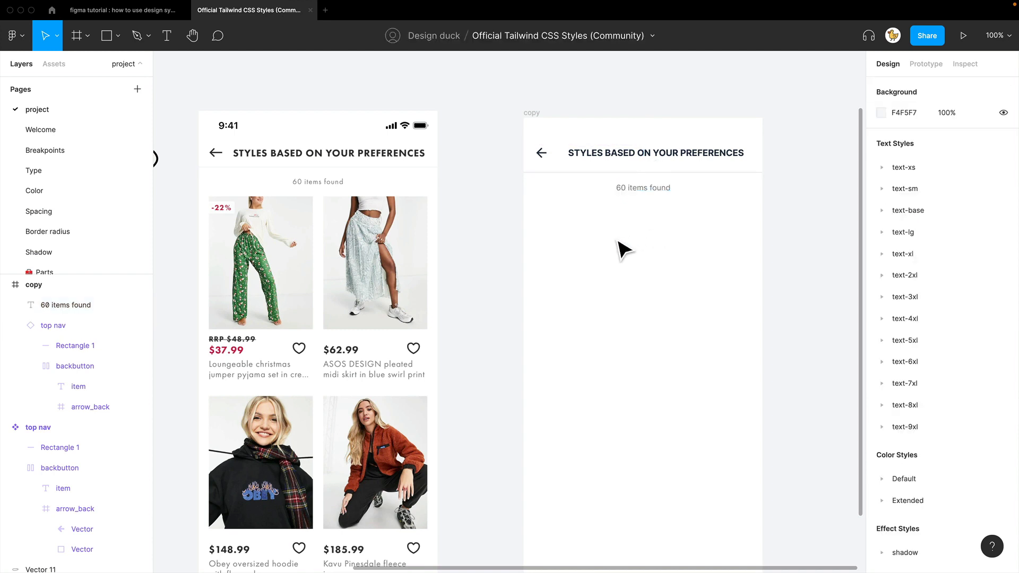
# Step: Check the distances from the "60 items found" text to the edges of the copy frame
pyautogui.scroll(-1, 626, 252)
pyautogui.moveTo(661, 218); pyautogui.dragTo(647, 145)
pyautogui.click(643, 213)
pyautogui.click(667, 176)
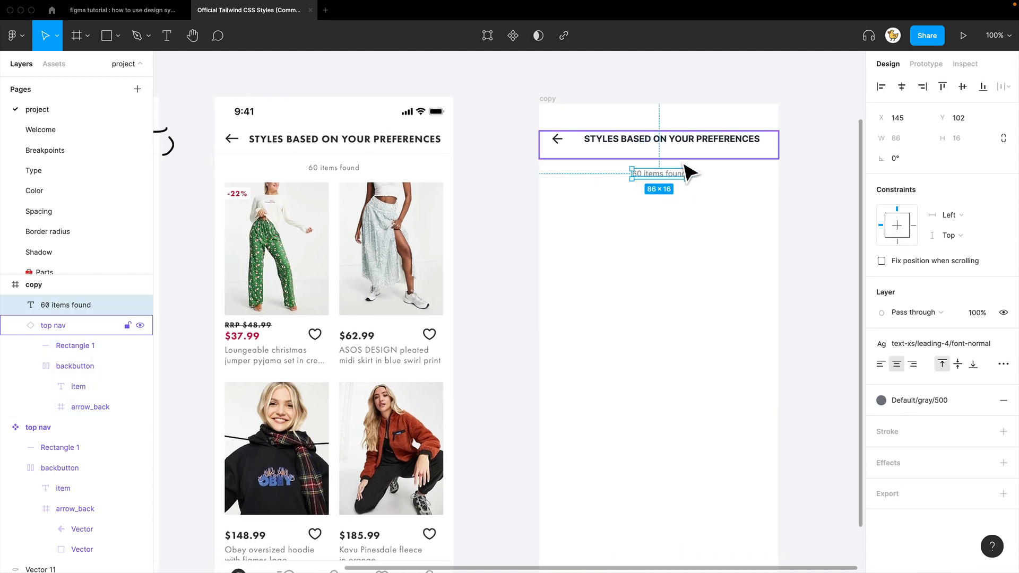
pyautogui.click(671, 221)
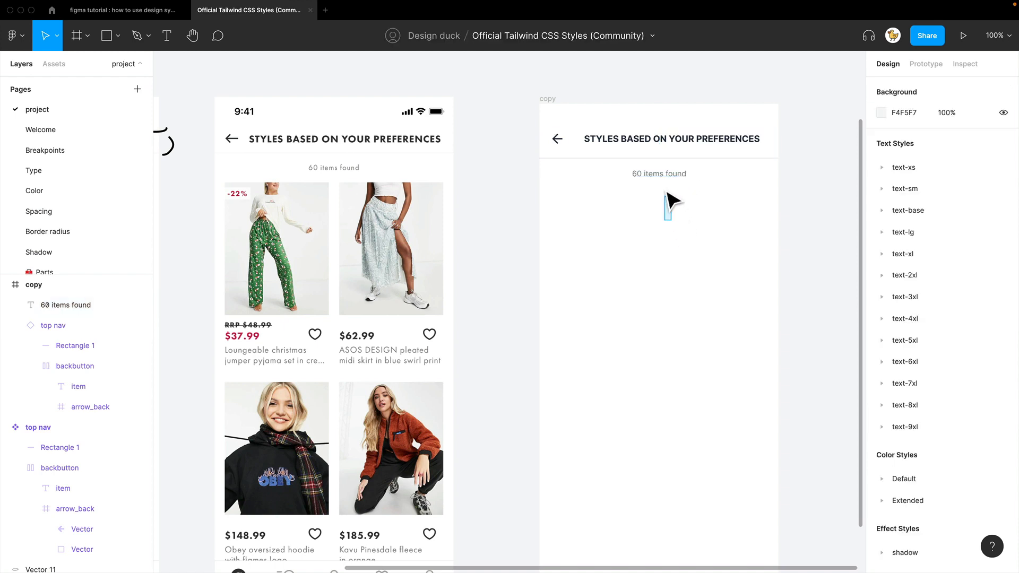
pyautogui.moveTo(666, 193); pyautogui.dragTo(667, 180)
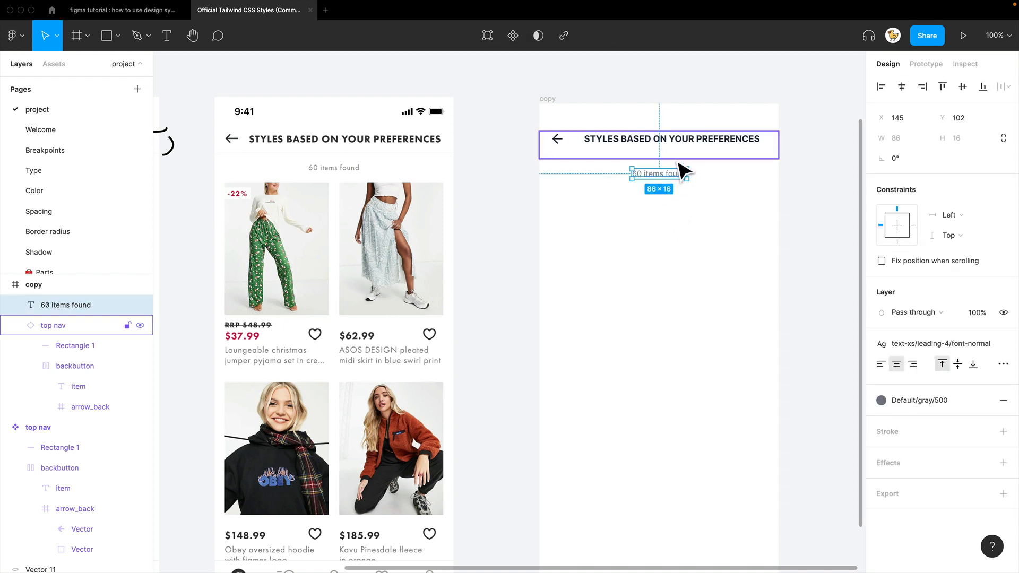
pyautogui.press('alt')
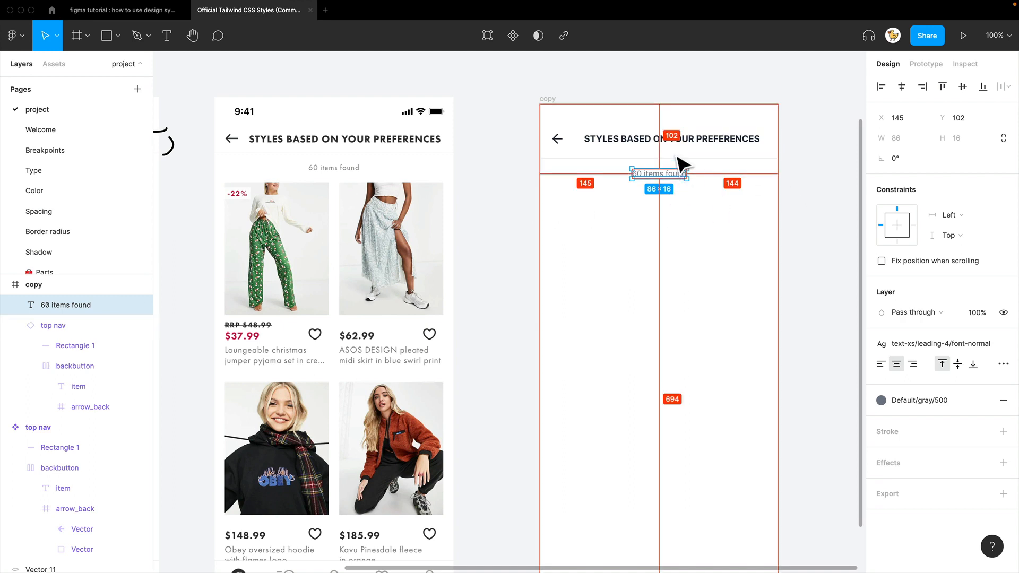
pyautogui.moveTo(691, 199); pyautogui.dragTo(663, 173)
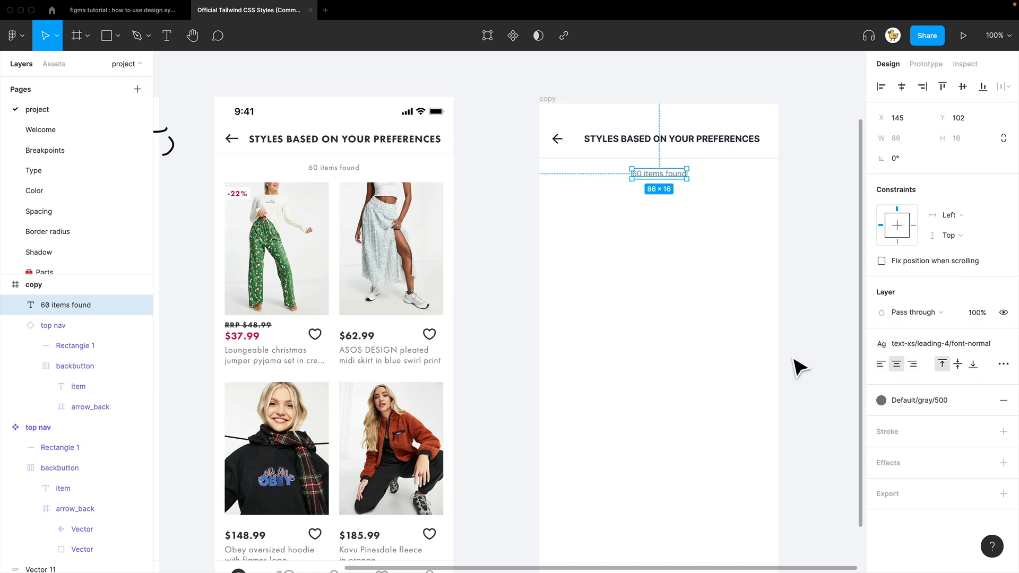
pyautogui.click(658, 194)
pyautogui.click(666, 177)
pyautogui.press('alt')
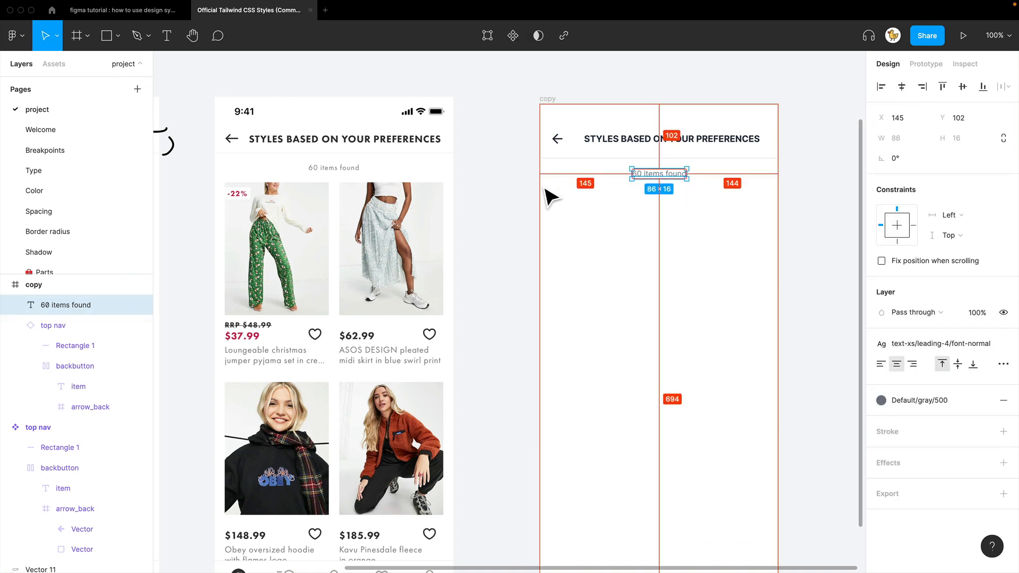
pyautogui.press('alt')
pyautogui.click(690, 246)
# Step: Mark up the first product card on the annotated screen with pencil strokes around its image, price, description and heart icon
pyautogui.moveTo(687, 261); pyautogui.dragTo(667, 289)
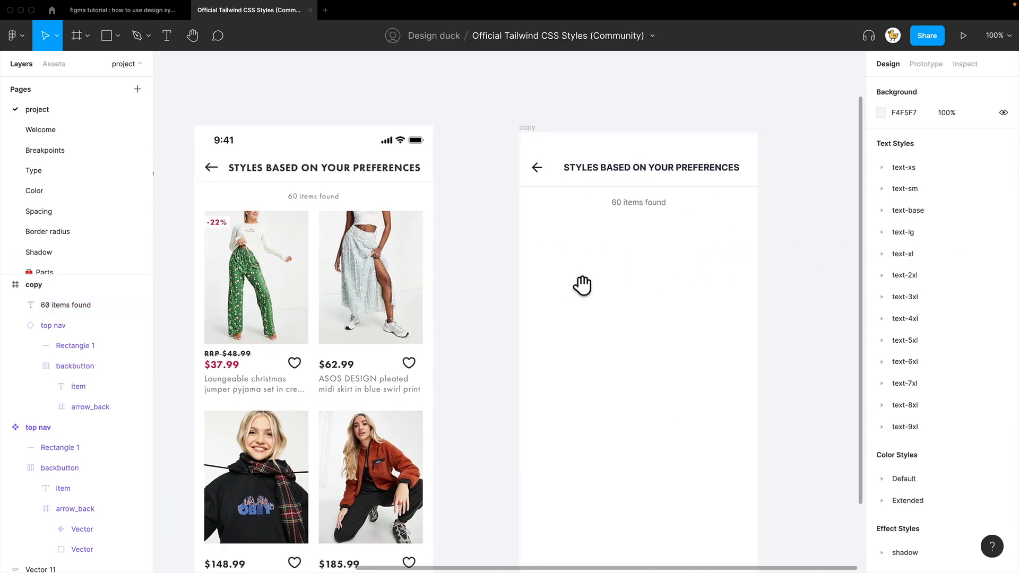
pyautogui.moveTo(580, 287); pyautogui.dragTo(679, 280)
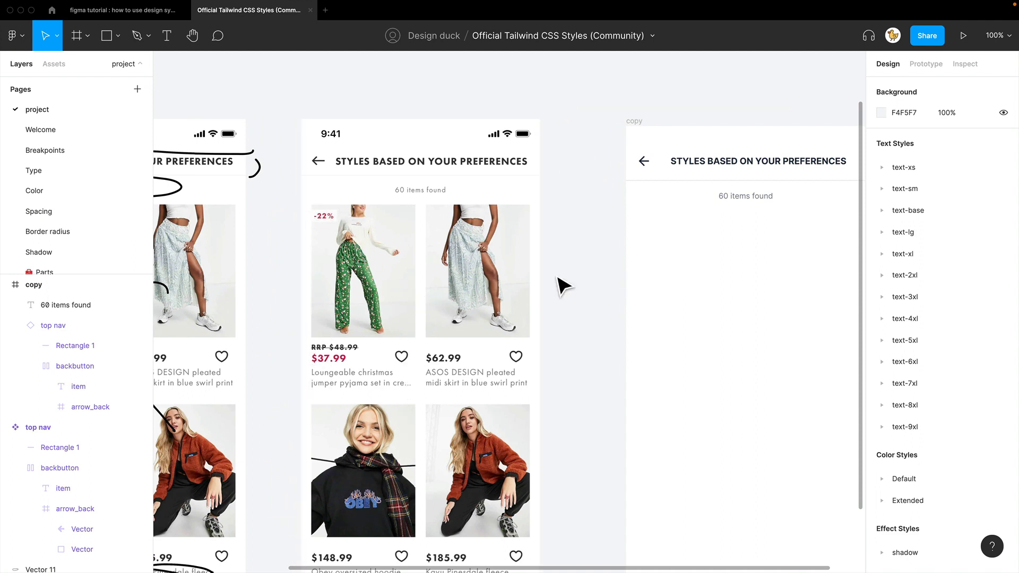
pyautogui.scroll(-1, 595, 280)
pyautogui.moveTo(630, 123); pyautogui.dragTo(759, 127)
pyautogui.click(580, 223)
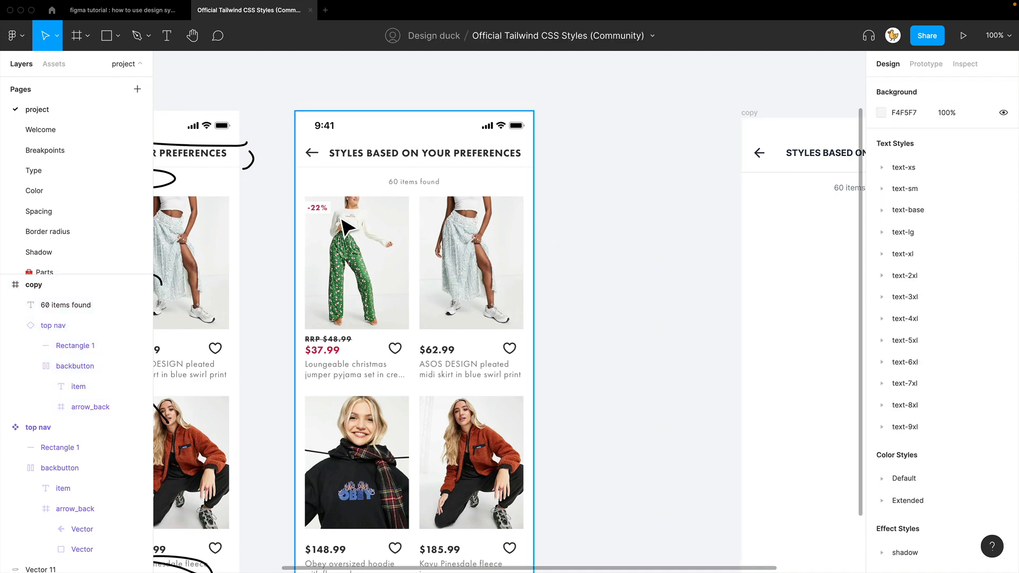
pyautogui.hscroll(-3, 688, 257)
pyautogui.hscroll(-4, 688, 257)
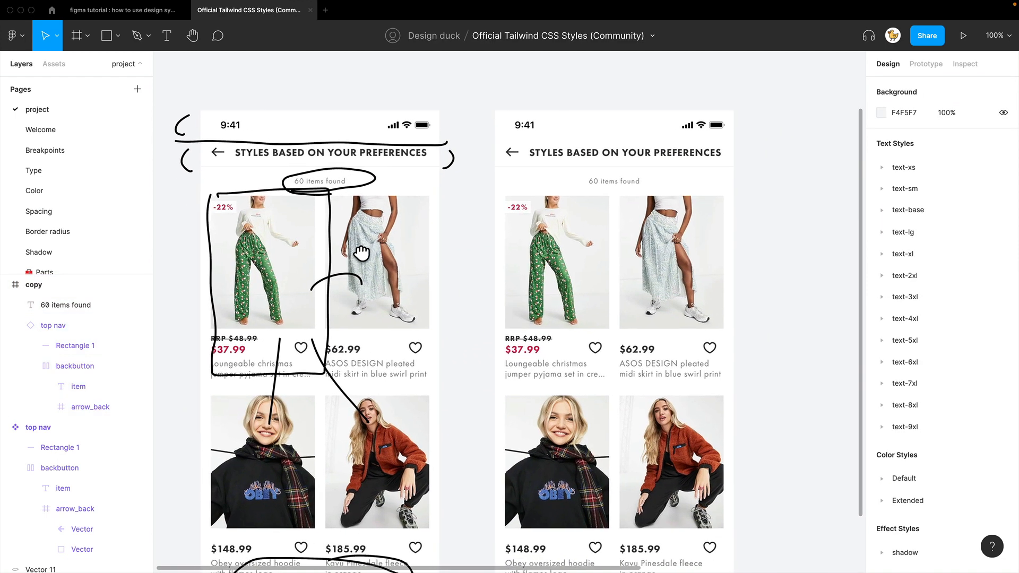
pyautogui.hotkey('shift', 'p')
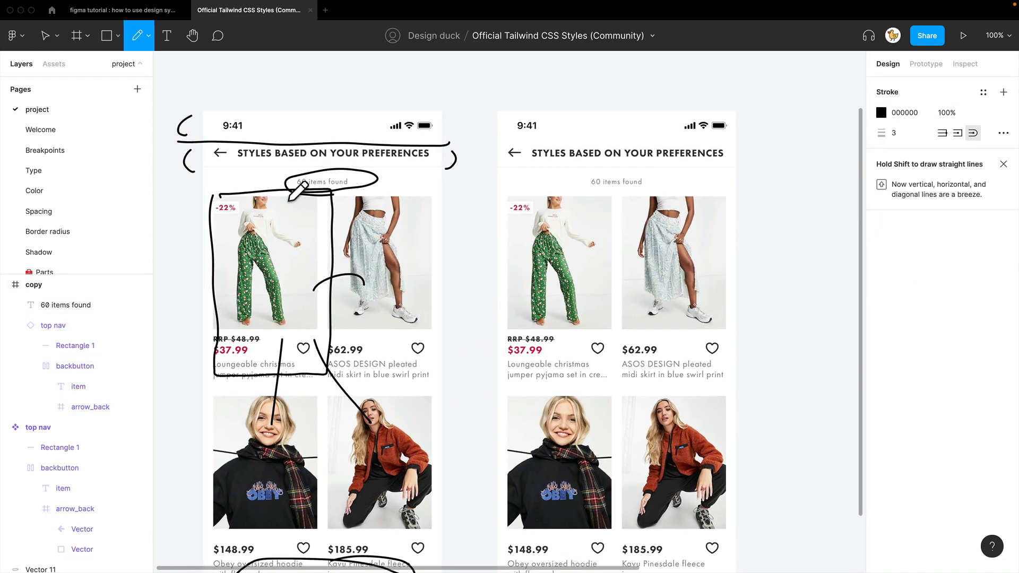
pyautogui.moveTo(227, 221)
pyautogui.mouseDown()
pyautogui.moveTo(321, 262)
pyautogui.moveTo(248, 207)
pyautogui.mouseUp()
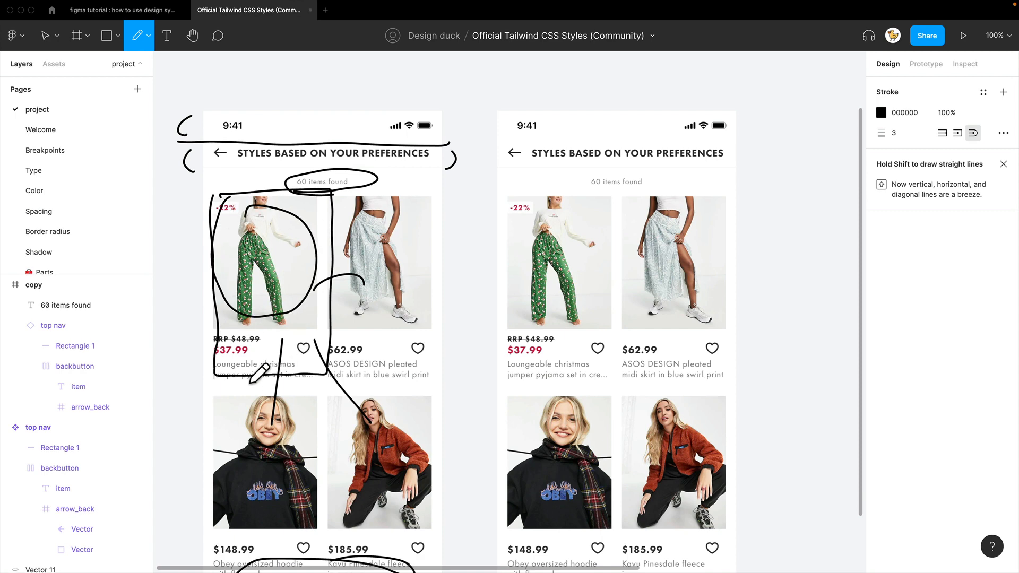
pyautogui.moveTo(215, 344)
pyautogui.mouseDown()
pyautogui.moveTo(264, 344)
pyautogui.moveTo(255, 358)
pyautogui.moveTo(291, 364)
pyautogui.moveTo(229, 366)
pyautogui.mouseUp()
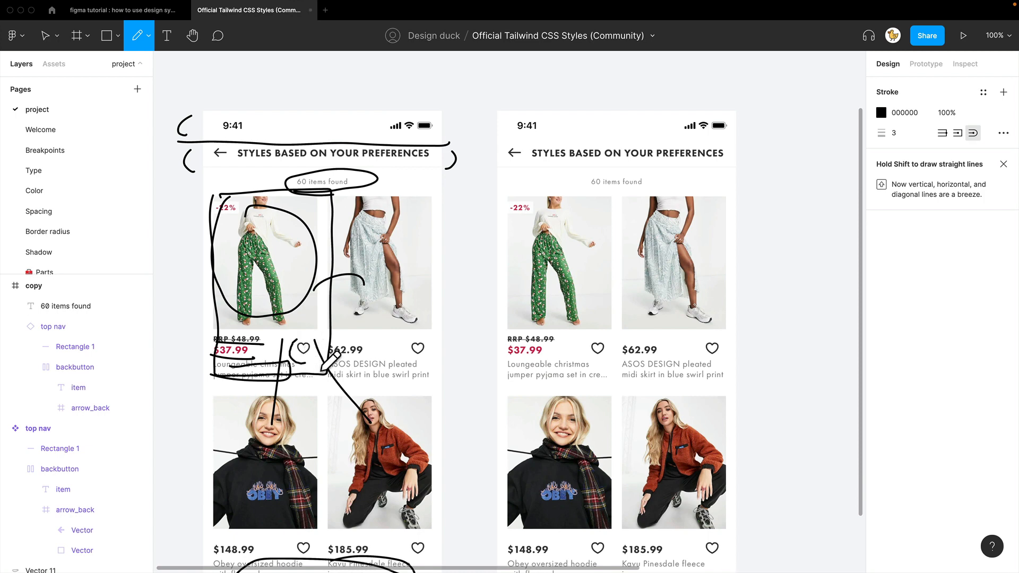
pyautogui.moveTo(319, 361); pyautogui.dragTo(316, 344)
pyautogui.press('Escape')
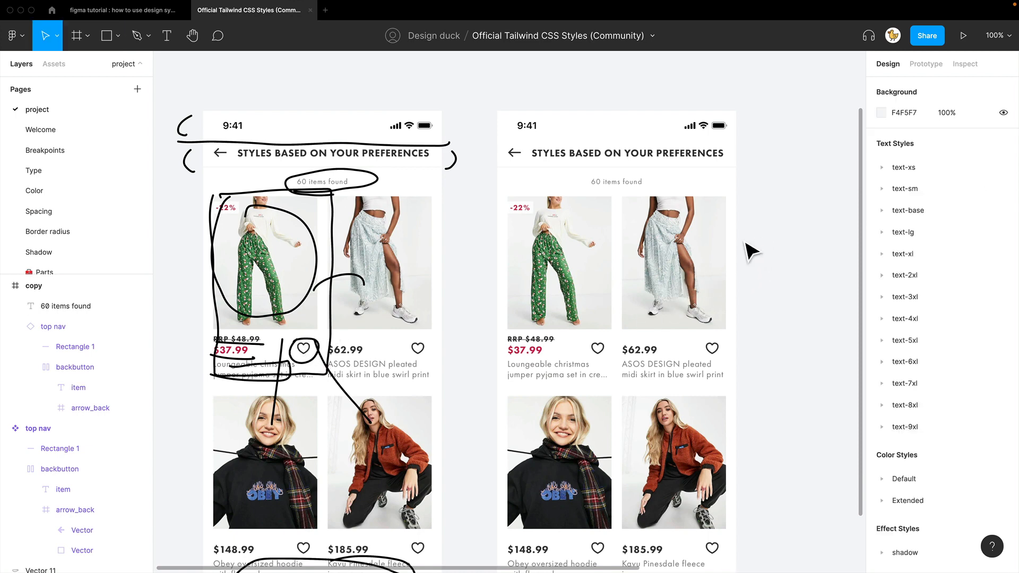
# Step: Sketch a crossed image placeholder with the Pencil tool in the gap before the copy frame
pyautogui.moveTo(770, 232); pyautogui.dragTo(659, 239)
pyautogui.hotkey('shift', 'p')
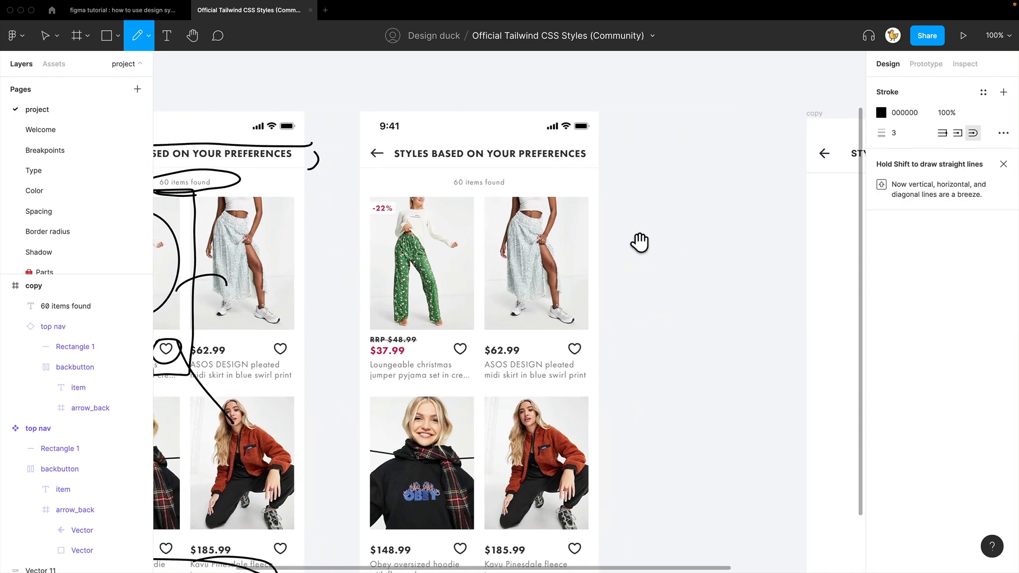
pyautogui.moveTo(632, 184)
pyautogui.mouseDown()
pyautogui.moveTo(620, 329)
pyautogui.moveTo(700, 208)
pyautogui.moveTo(701, 316)
pyautogui.mouseUp()
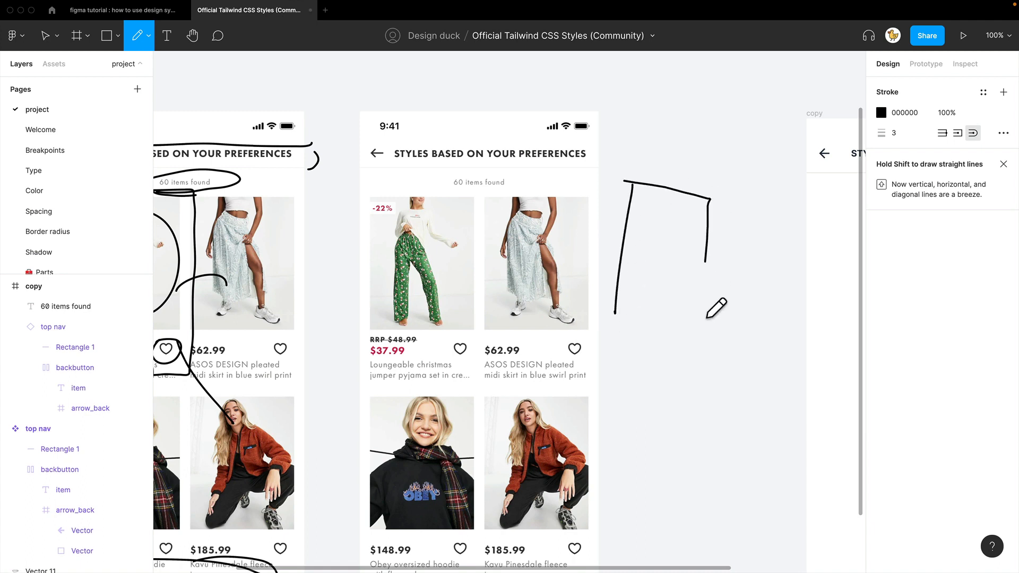
pyautogui.moveTo(604, 307); pyautogui.dragTo(700, 315)
pyautogui.moveTo(708, 197); pyautogui.dragTo(616, 311)
pyautogui.moveTo(646, 189); pyautogui.dragTo(701, 307)
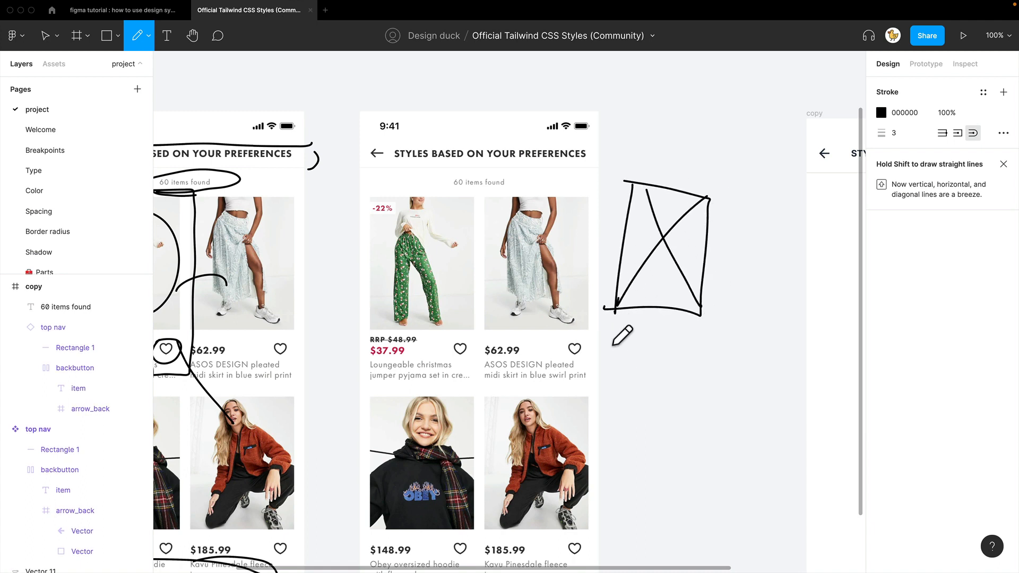
# Step: Sketch boxes beneath the image placeholder for the old price, current price, heart icon and description
pyautogui.moveTo(614, 322)
pyautogui.mouseDown()
pyautogui.moveTo(679, 338)
pyautogui.moveTo(674, 354)
pyautogui.moveTo(612, 336)
pyautogui.mouseUp()
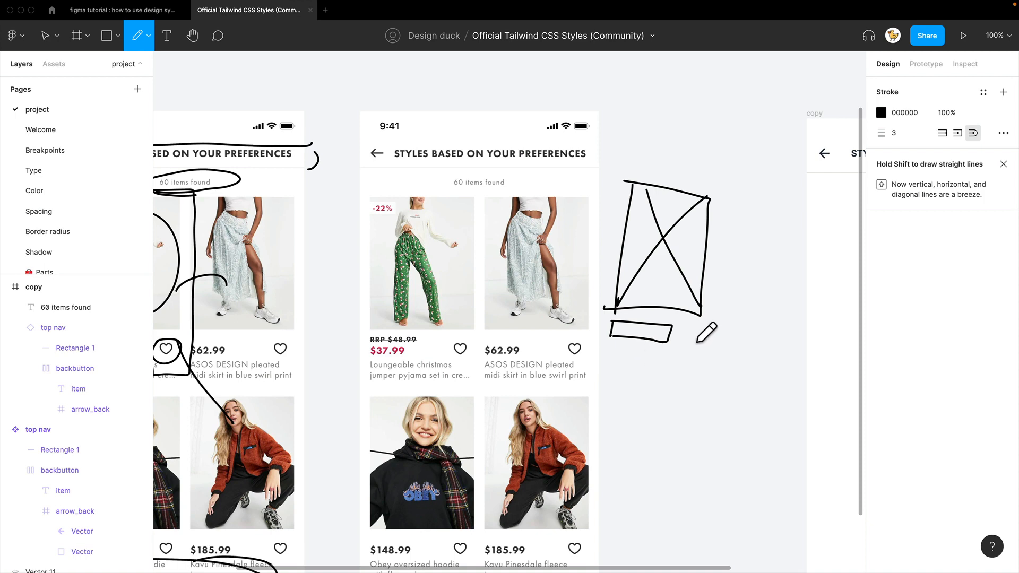
pyautogui.moveTo(691, 327)
pyautogui.mouseDown()
pyautogui.moveTo(676, 329)
pyautogui.moveTo(698, 348)
pyautogui.moveTo(684, 326)
pyautogui.mouseUp()
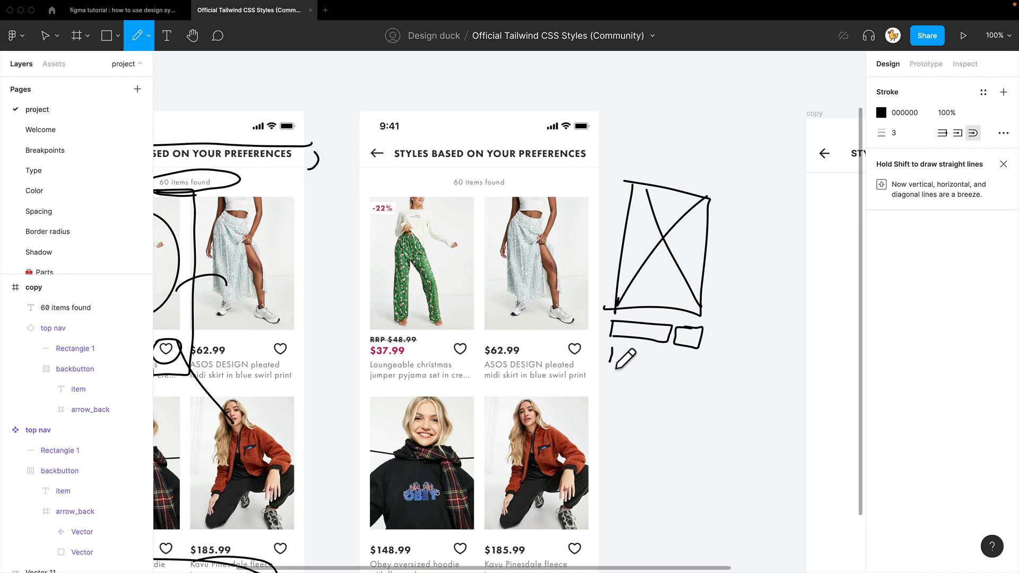
pyautogui.moveTo(610, 362)
pyautogui.mouseDown()
pyautogui.moveTo(674, 350)
pyautogui.moveTo(699, 373)
pyautogui.moveTo(634, 380)
pyautogui.moveTo(608, 362)
pyautogui.mouseUp()
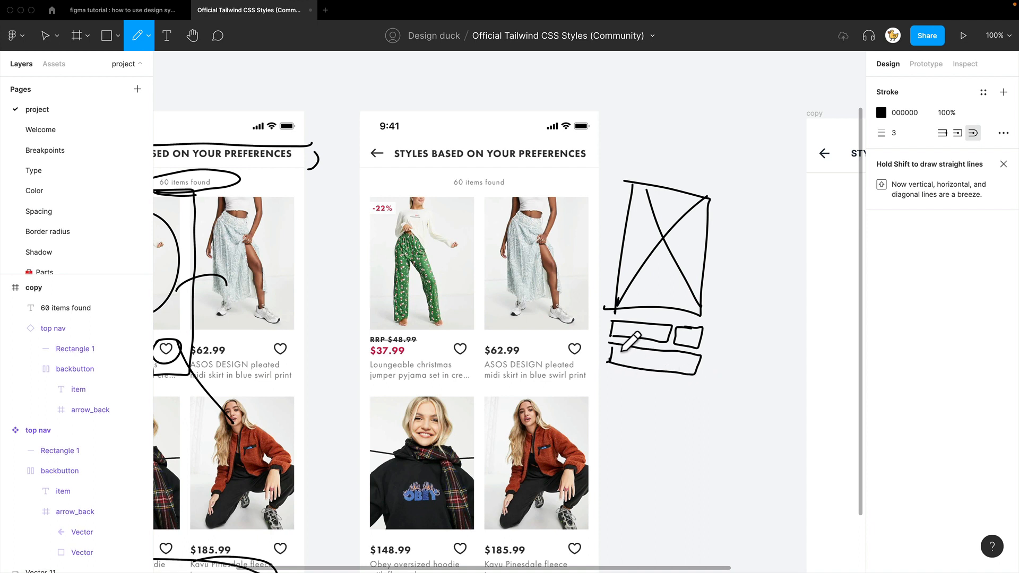
pyautogui.moveTo(616, 311)
pyautogui.mouseDown()
pyautogui.moveTo(661, 335)
pyautogui.moveTo(663, 323)
pyautogui.moveTo(616, 312)
pyautogui.mouseUp()
pyautogui.moveTo(401, 228); pyautogui.dragTo(394, 219)
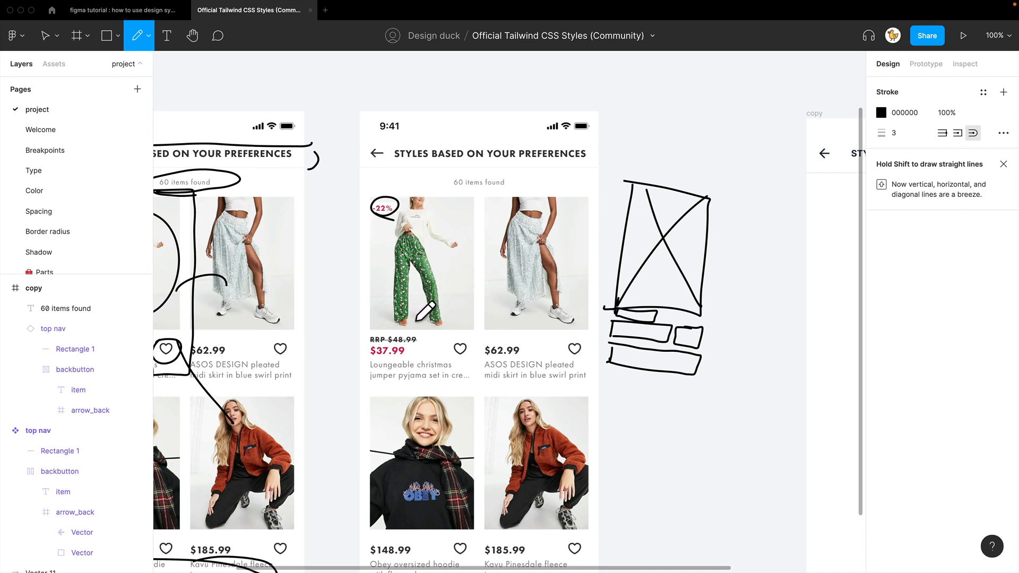
pyautogui.press('super+z')
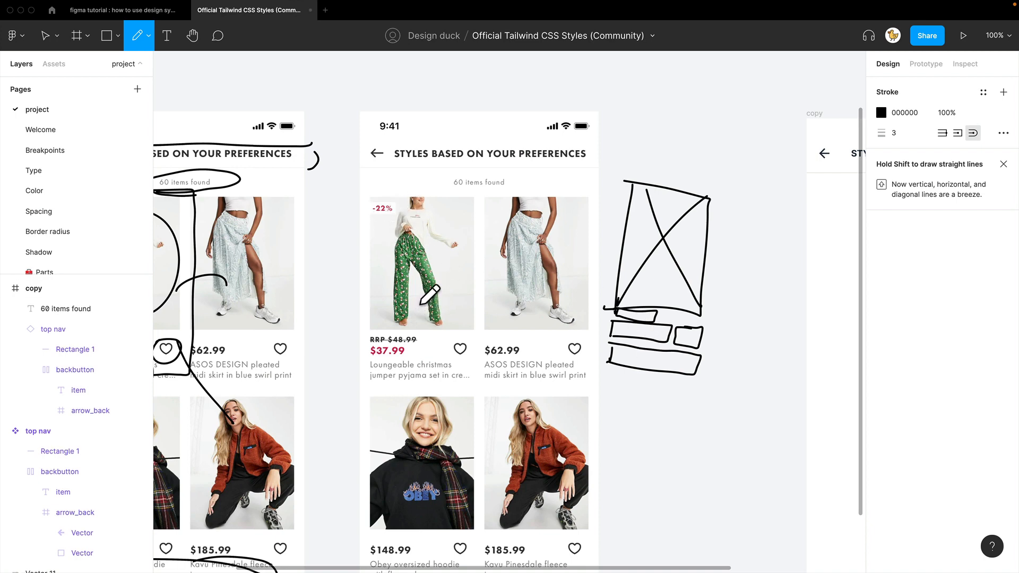
pyautogui.press('Escape')
# Step: Select all strokes of the product card sketch and move them slightly right, away from the reference screen
pyautogui.moveTo(729, 368)
pyautogui.mouseDown()
pyautogui.moveTo(591, 364)
pyautogui.moveTo(561, 374)
pyautogui.moveTo(424, 142)
pyautogui.mouseUp()
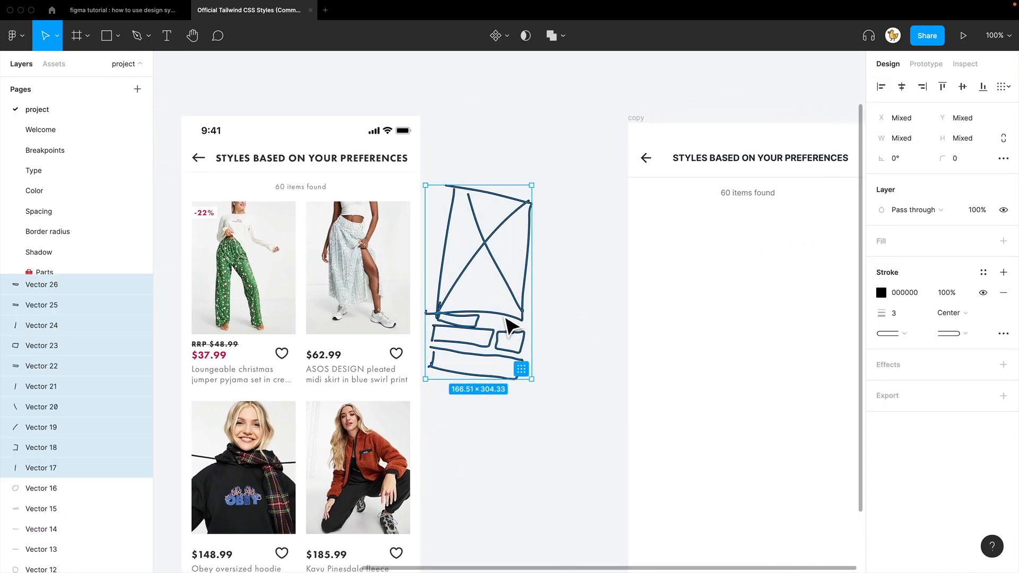
pyautogui.moveTo(518, 296); pyautogui.dragTo(554, 298)
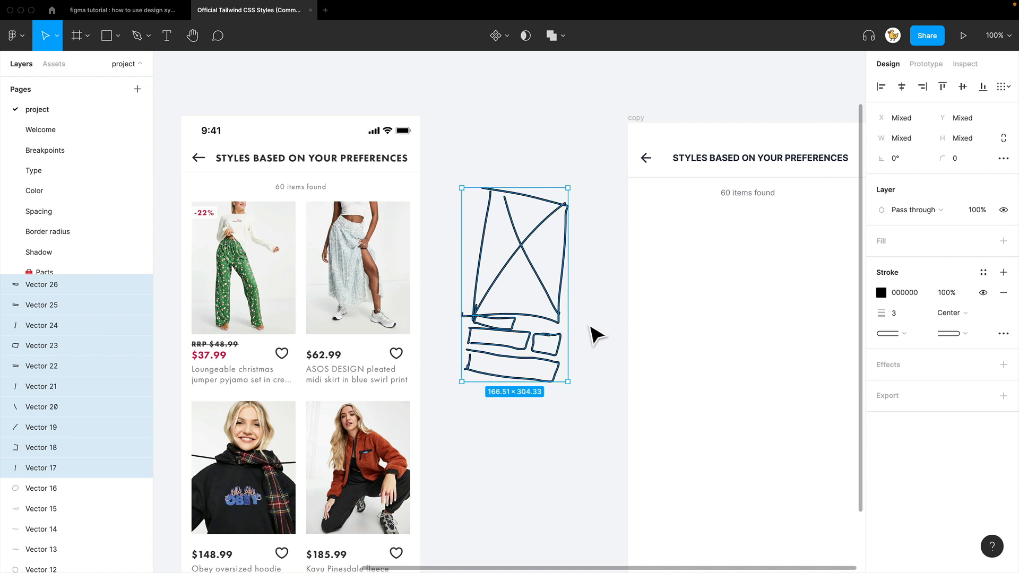
pyautogui.click(586, 395)
# Step: Draw a rectangle about 137 × 211 between the card sketch and the copy frame as the product image placeholder
pyautogui.moveTo(586, 396); pyautogui.dragTo(487, 387)
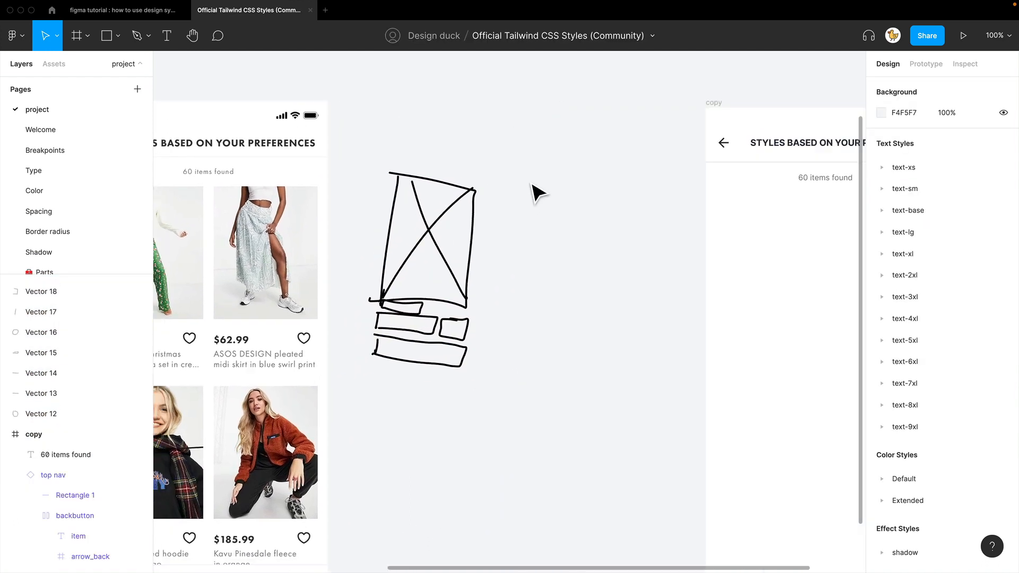
pyautogui.press('r')
pyautogui.moveTo(523, 173); pyautogui.dragTo(611, 308)
pyautogui.click(572, 335)
pyautogui.moveTo(548, 335); pyautogui.dragTo(638, 335)
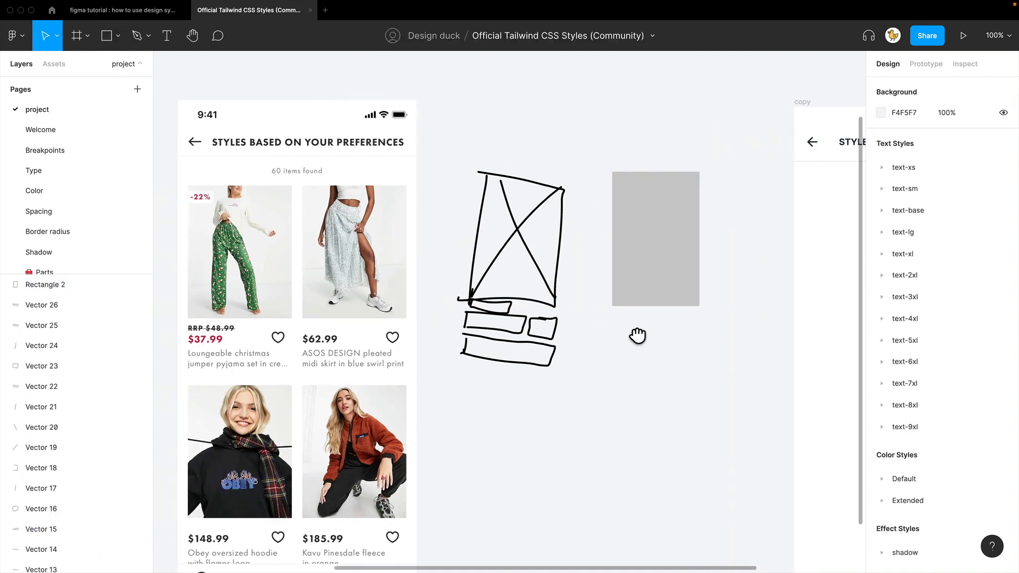
# Step: Widen the grey placeholder rectangle to about 141 by moving its right edge
pyautogui.click(659, 278)
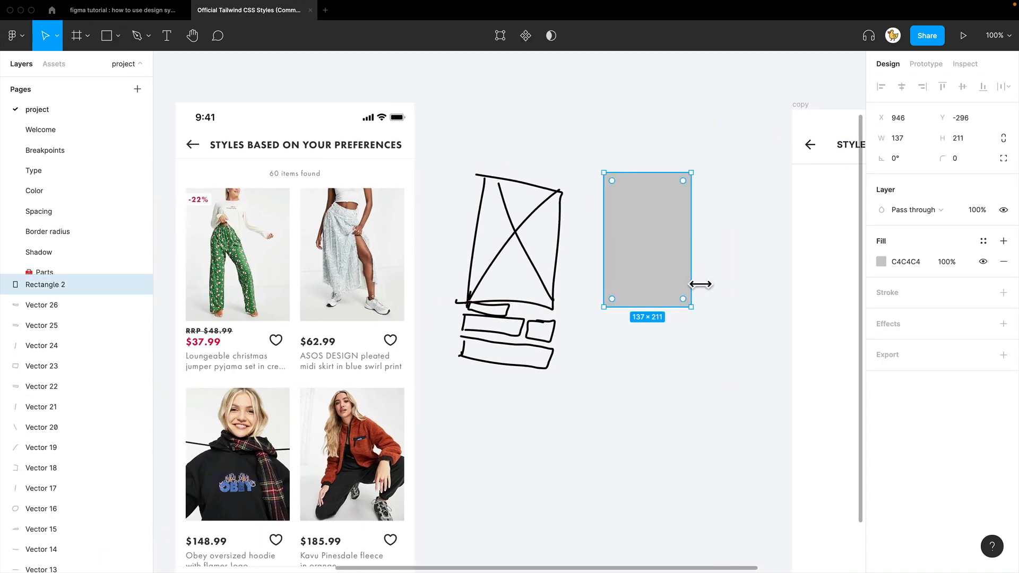
pyautogui.moveTo(700, 283); pyautogui.dragTo(703, 283)
pyautogui.click(732, 263)
pyautogui.click(661, 252)
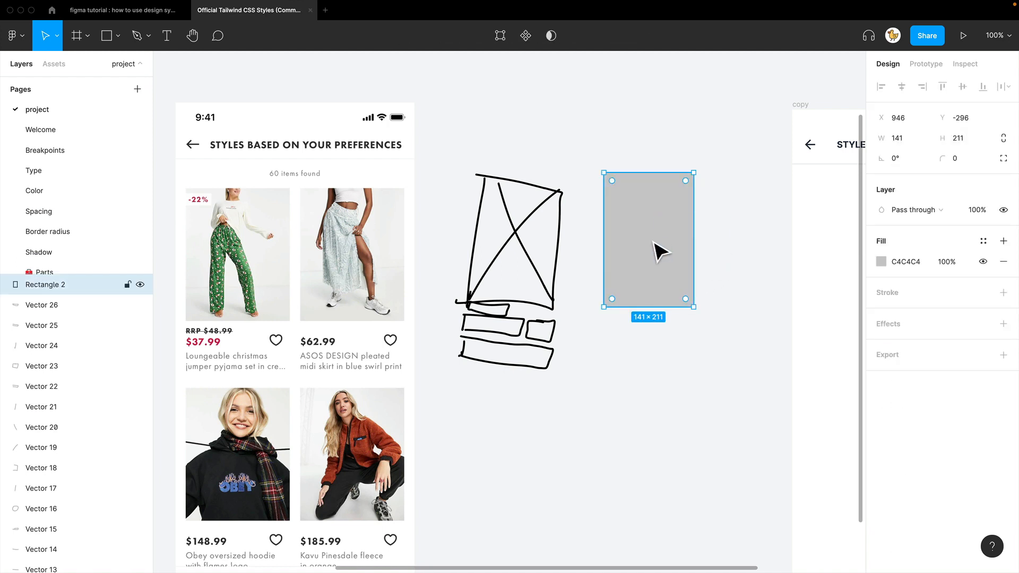
pyautogui.click(735, 260)
# Step: Add the price text "$37.00" below the lower left corner of the grey placeholder rectangle
pyautogui.moveTo(635, 344); pyautogui.dragTo(664, 343)
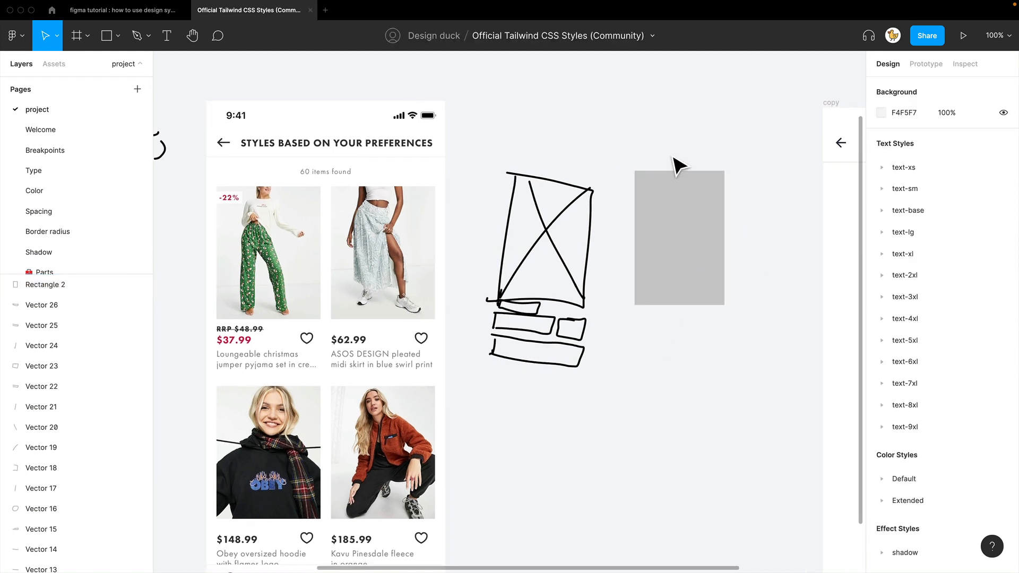
pyautogui.click(674, 284)
pyautogui.click(657, 349)
pyautogui.press('t')
pyautogui.click(642, 326)
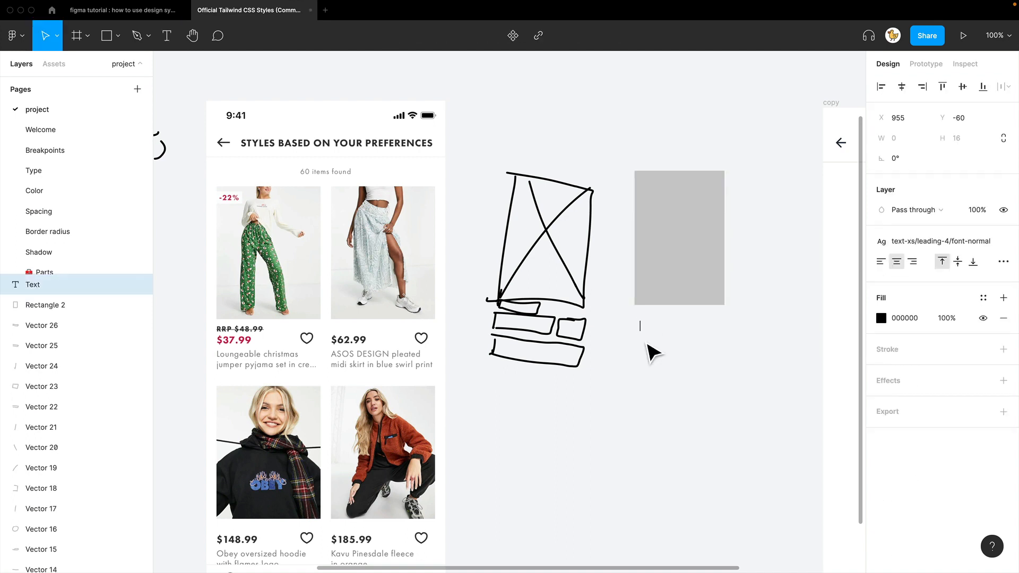
pyautogui.write('$37.99')
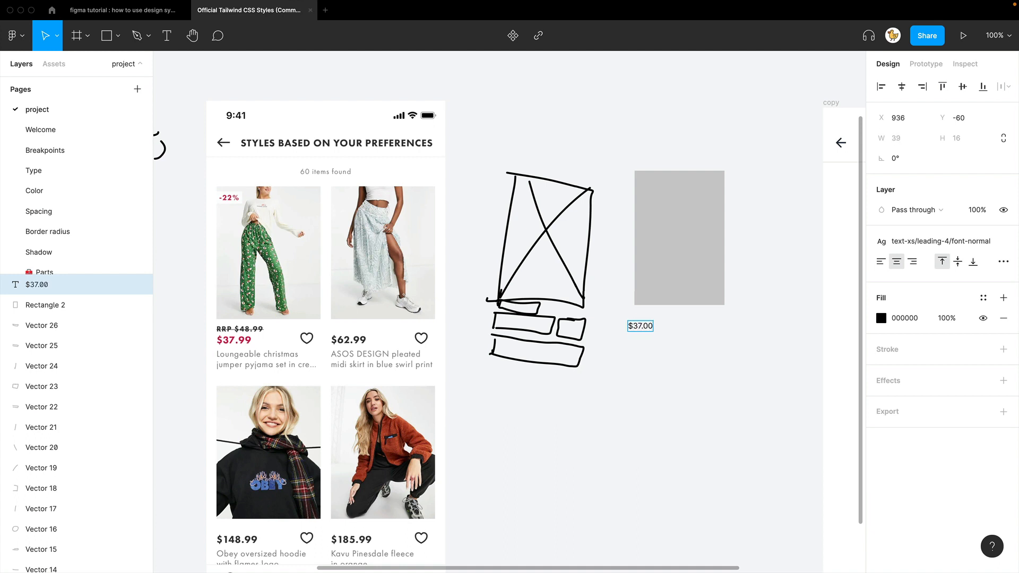
# Step: Set the price text to "$37.99", left-align it and line it up with the grey placeholder's left edge
pyautogui.press('Escape')
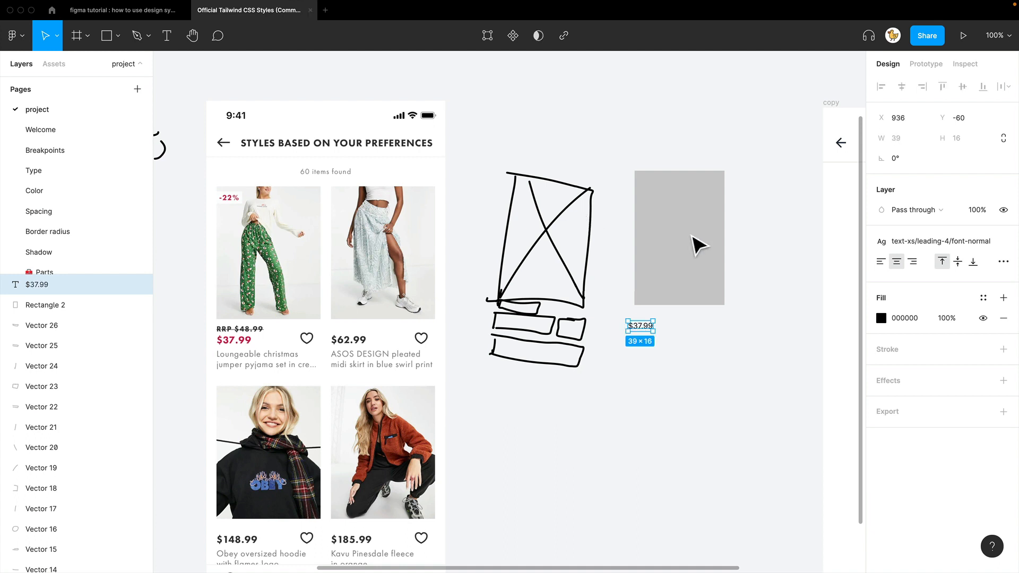
pyautogui.click(881, 261)
pyautogui.click(660, 348)
# Step: Duplicate the price text directly below it and replace the copy's content with filler description text starting with "lorem asfasdf"
pyautogui.moveTo(649, 334); pyautogui.dragTo(659, 350)
pyautogui.click(660, 361)
pyautogui.doubleClick(644, 337)
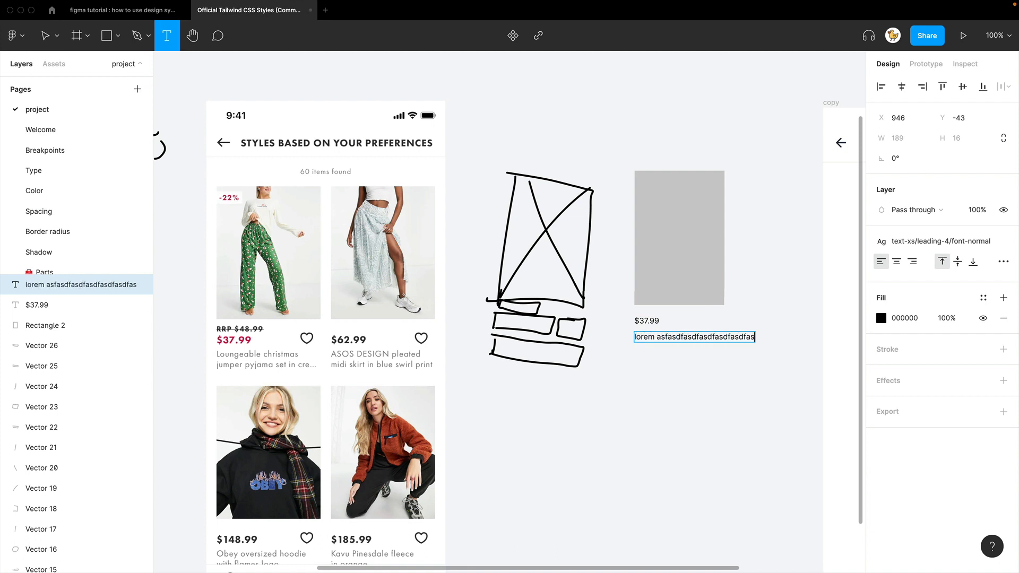
pyautogui.press('Escape')
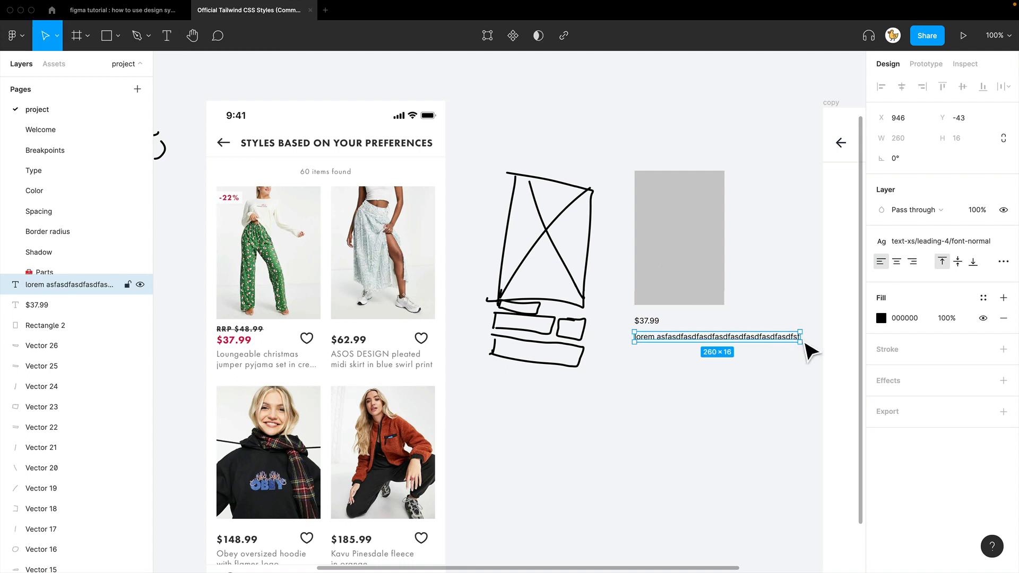
# Step: Narrow the description text box to 141 to match the placeholder's width and delete its third line of text
pyautogui.moveTo(811, 348); pyautogui.dragTo(735, 347)
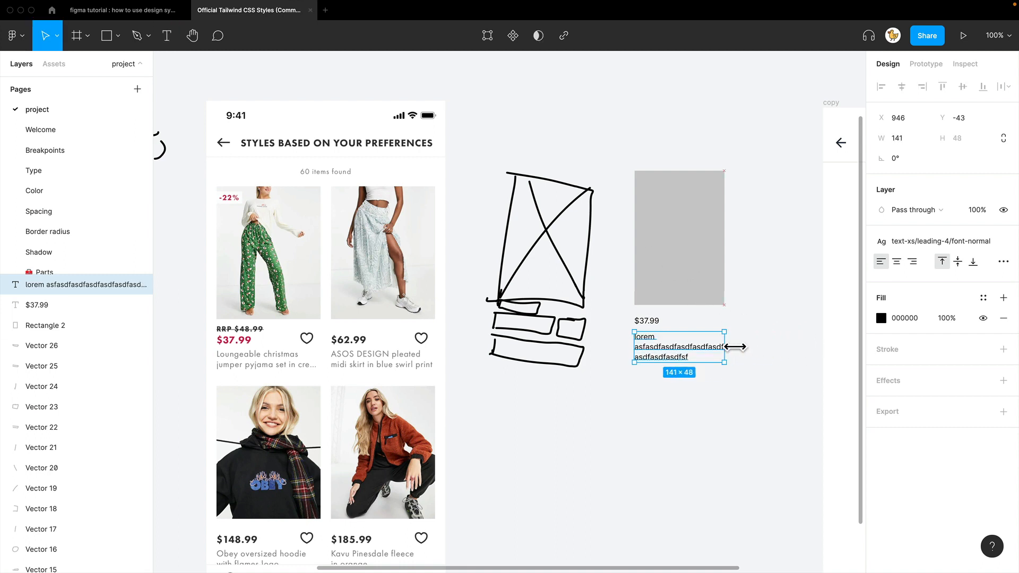
pyautogui.doubleClick(692, 357)
pyautogui.click(694, 356)
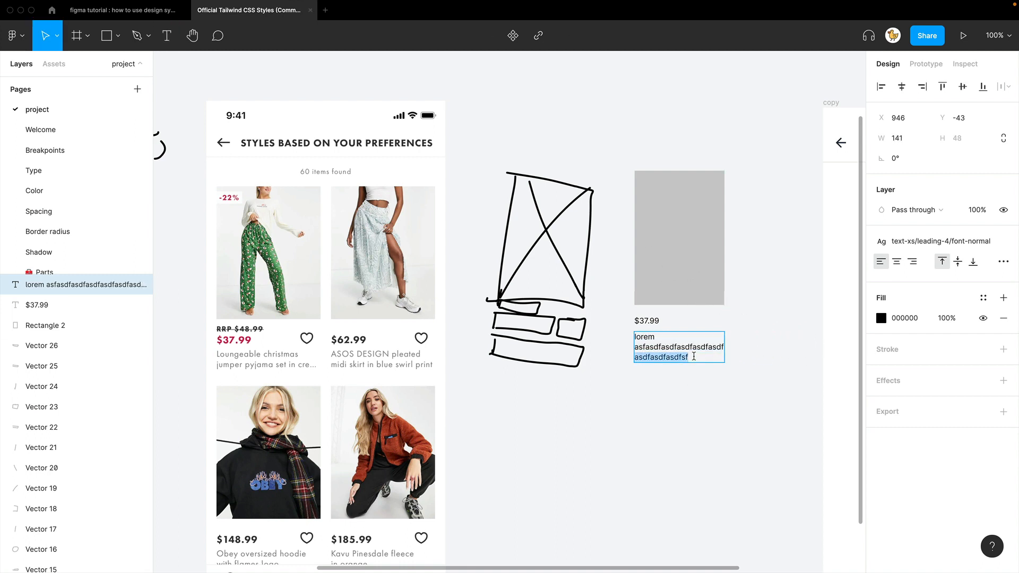
pyautogui.press('BackSpace')
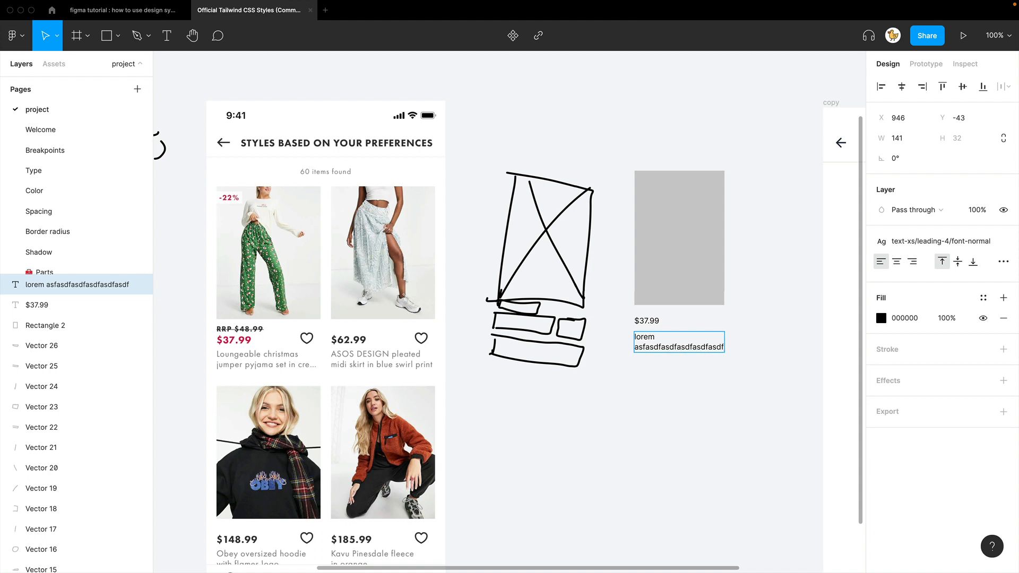
pyautogui.press('Escape')
pyautogui.click(644, 371)
pyautogui.click(683, 334)
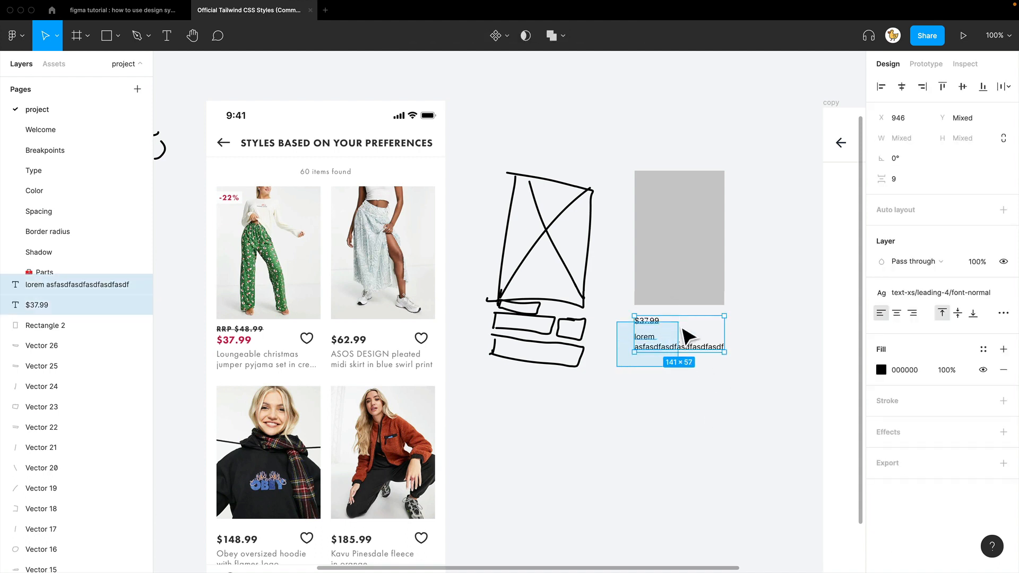
pyautogui.click(637, 435)
# Step: Insert the outlined heart icon at 24×24 with the Material Design Icons plugin, searching "fav", and place it beside the price under the placeholder
pyautogui.press('super+slash')
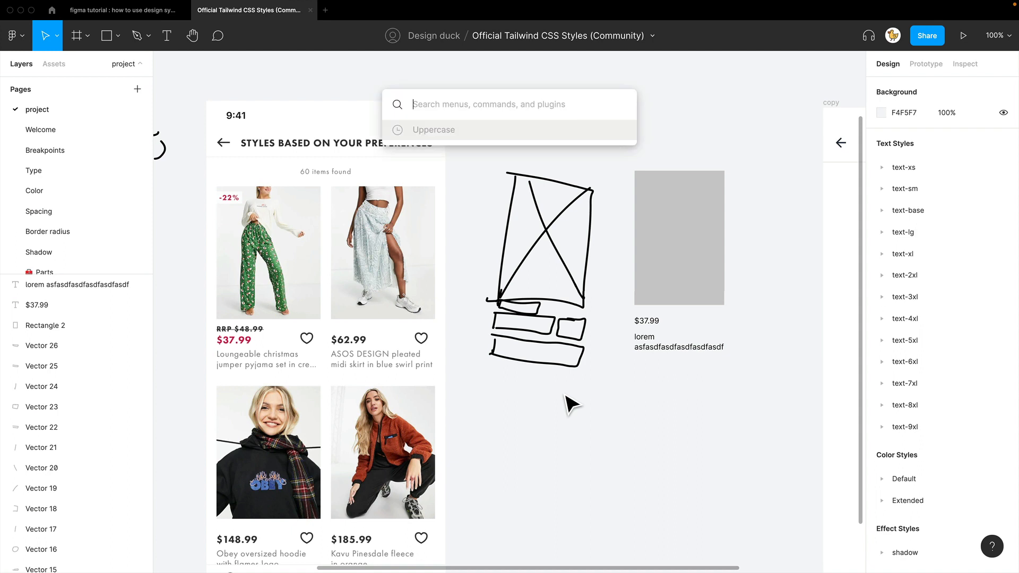
pyautogui.write('materi')
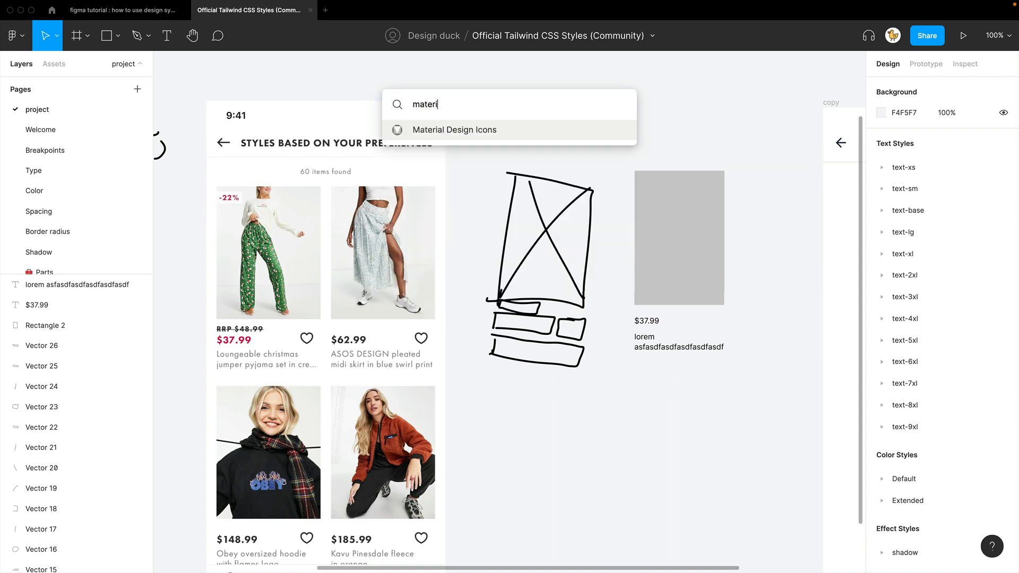
pyautogui.press('Return')
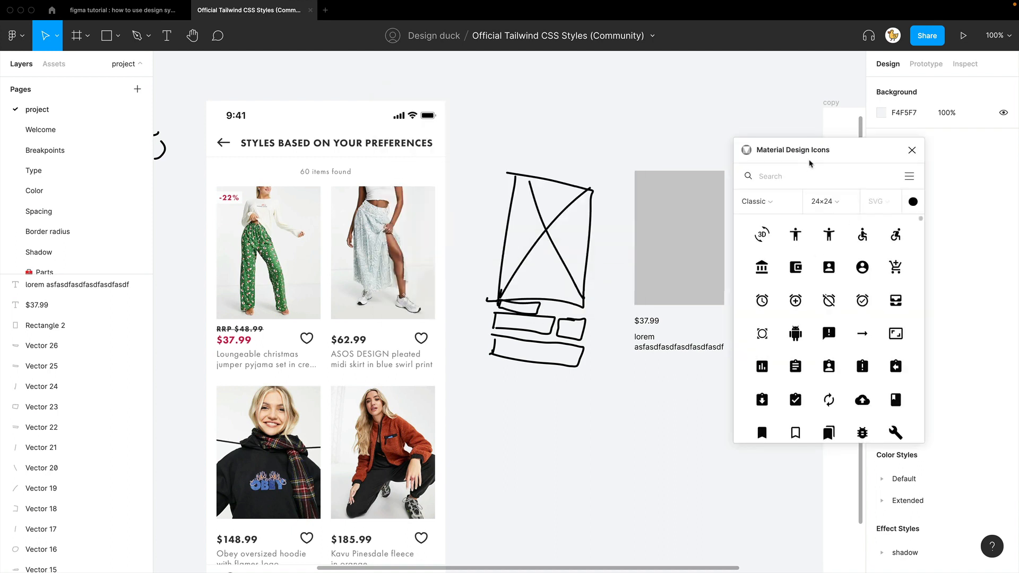
pyautogui.moveTo(815, 151); pyautogui.dragTo(839, 134)
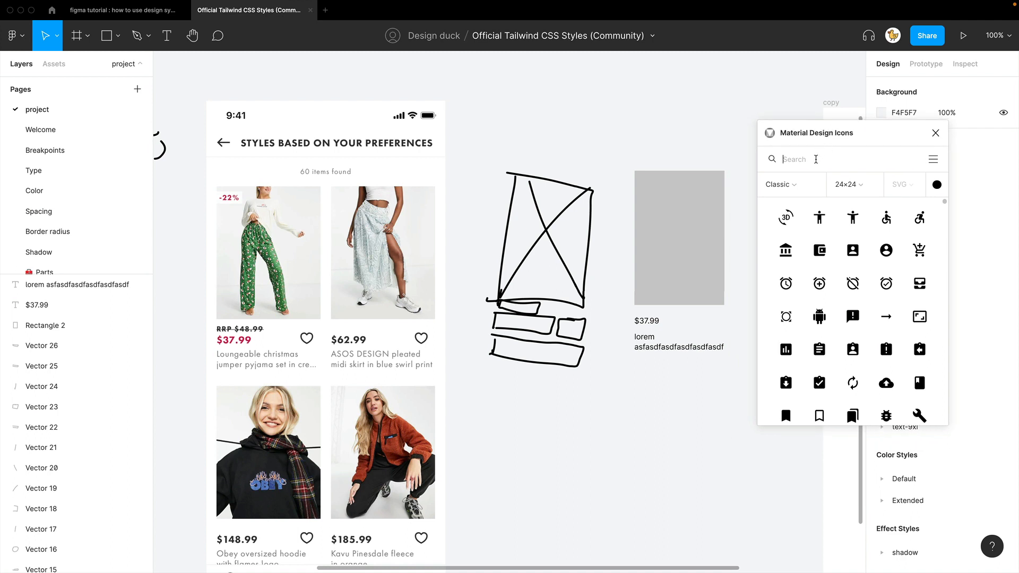
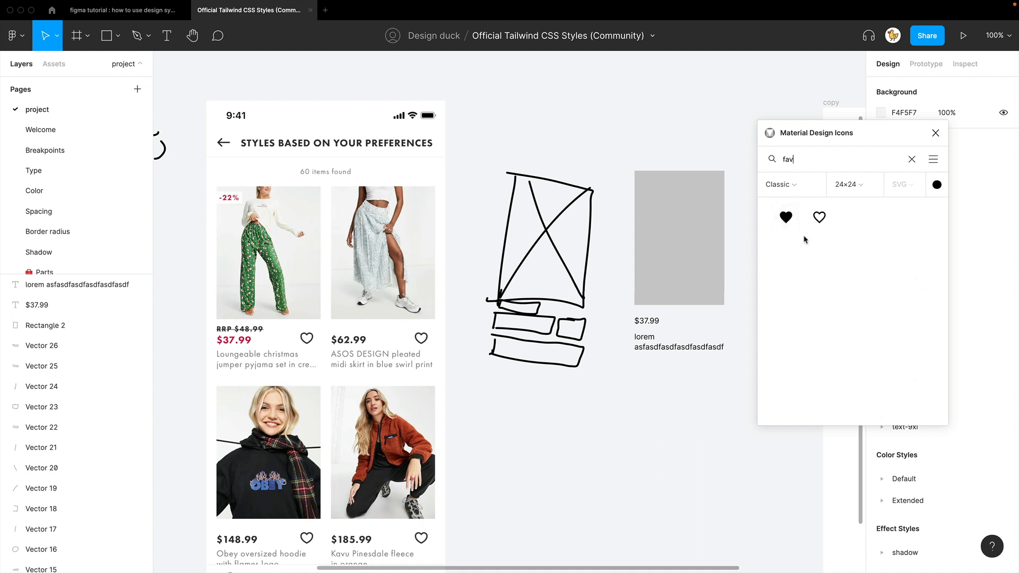
pyautogui.moveTo(817, 217); pyautogui.dragTo(727, 368)
pyautogui.moveTo(601, 280); pyautogui.dragTo(715, 328)
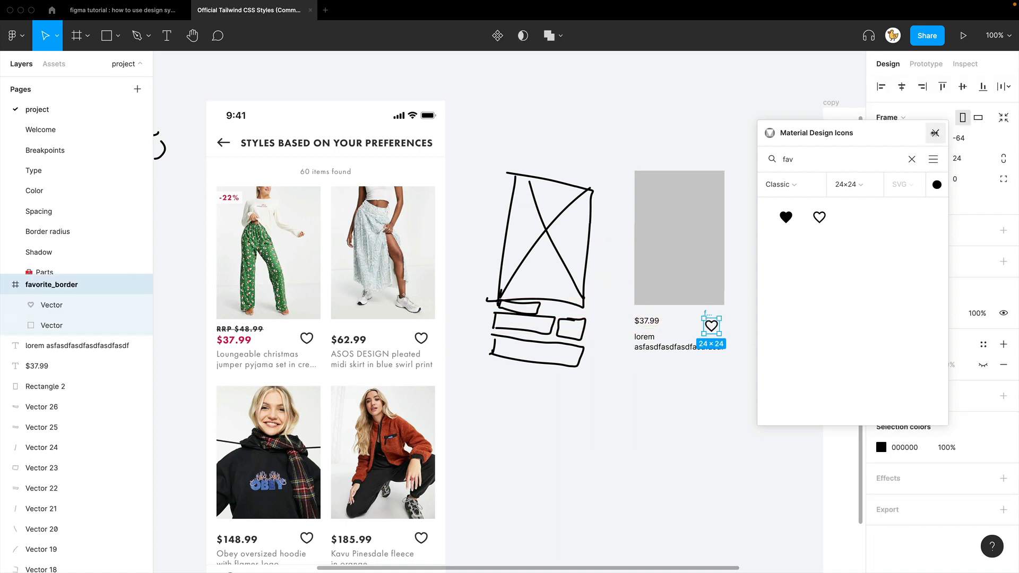
pyautogui.click(935, 133)
# Step: Move the price, description and heart icon down together to free a line below the grey placeholder
pyautogui.click(764, 365)
pyautogui.moveTo(764, 365); pyautogui.dragTo(650, 329)
pyautogui.hotkey('shift', 'Down')
pyautogui.hotkey('shift', 'Down')
pyautogui.hotkey('shift', 'Down')
pyautogui.hotkey('shift', 'Down')
# Step: Add a copy of the price text above the price and change its content to "RRP $48.99"
pyautogui.click(754, 340)
pyautogui.doubleClick(646, 324)
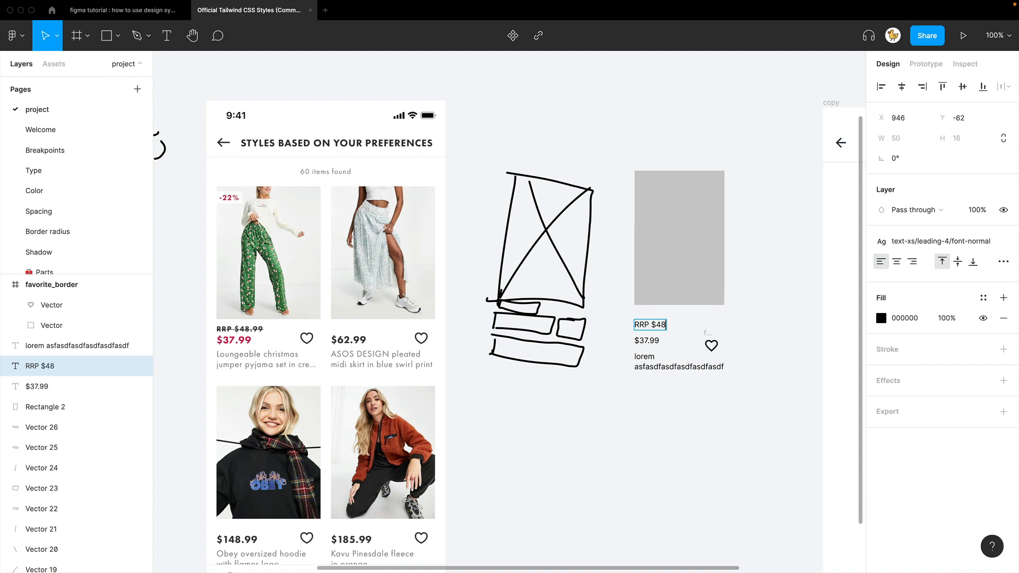
pyautogui.press('Escape')
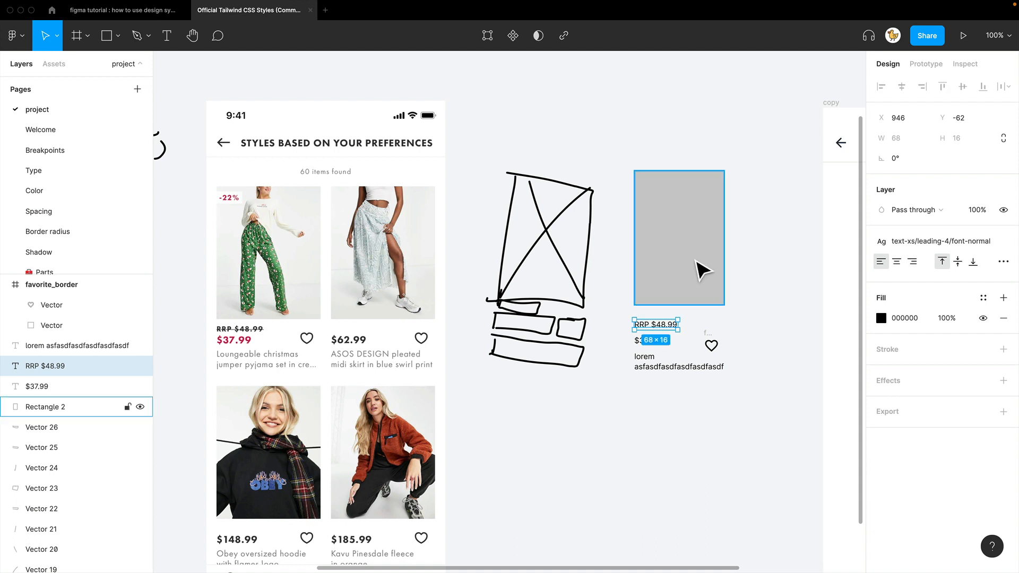
pyautogui.click(753, 341)
pyautogui.moveTo(753, 345); pyautogui.dragTo(694, 293)
pyautogui.click(690, 321)
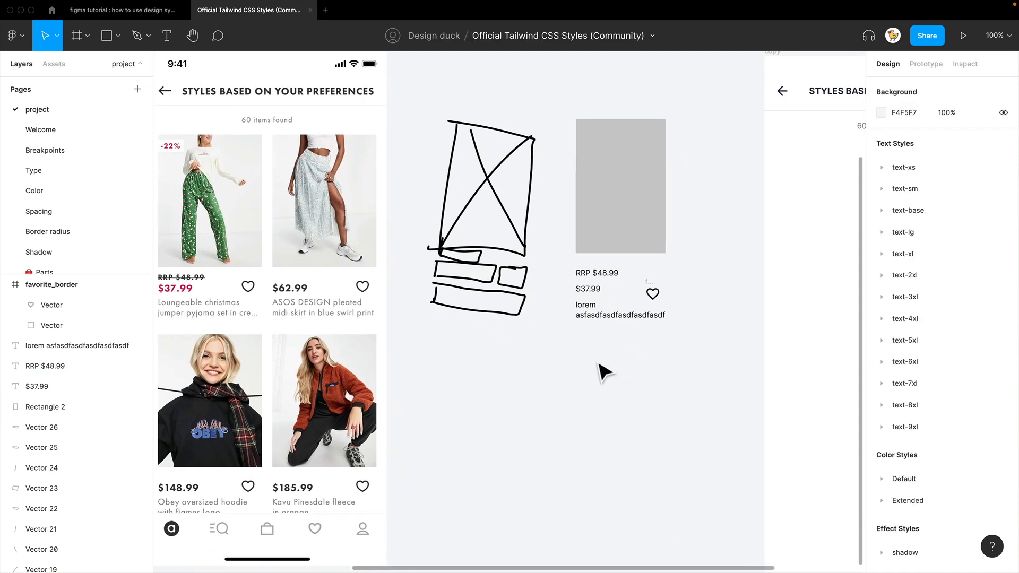
# Step: Apply the font-bold 18/28 text style to the "$37.99" price
pyautogui.scroll(3, 602, 368)
pyautogui.hscroll(-1, 564, 379)
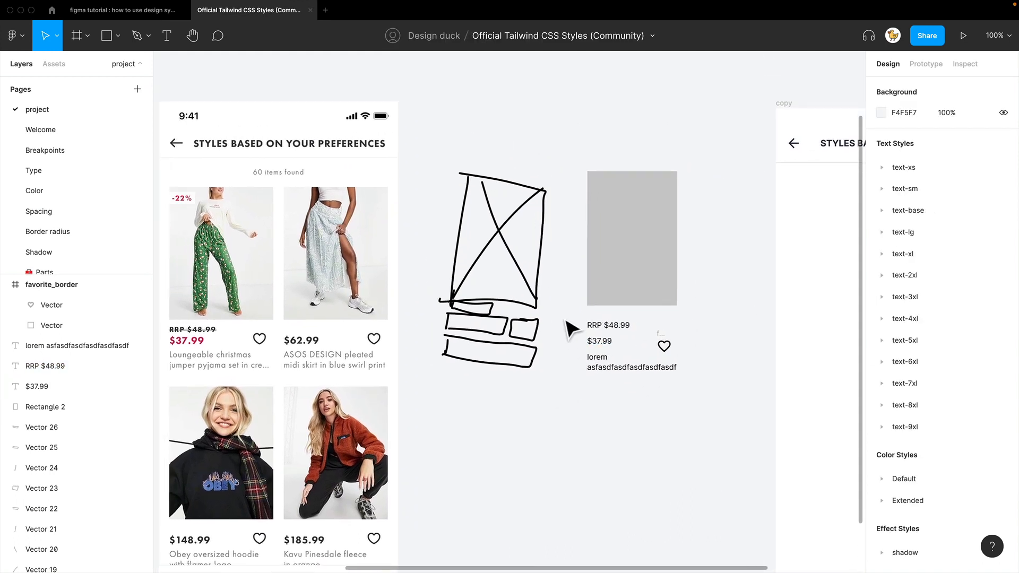
pyautogui.click(599, 344)
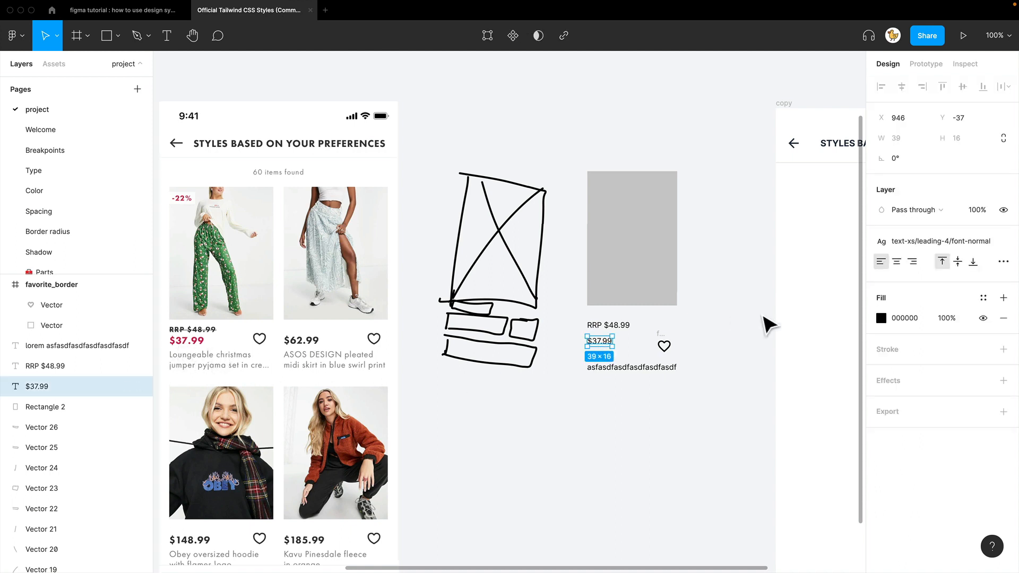
pyautogui.click(926, 244)
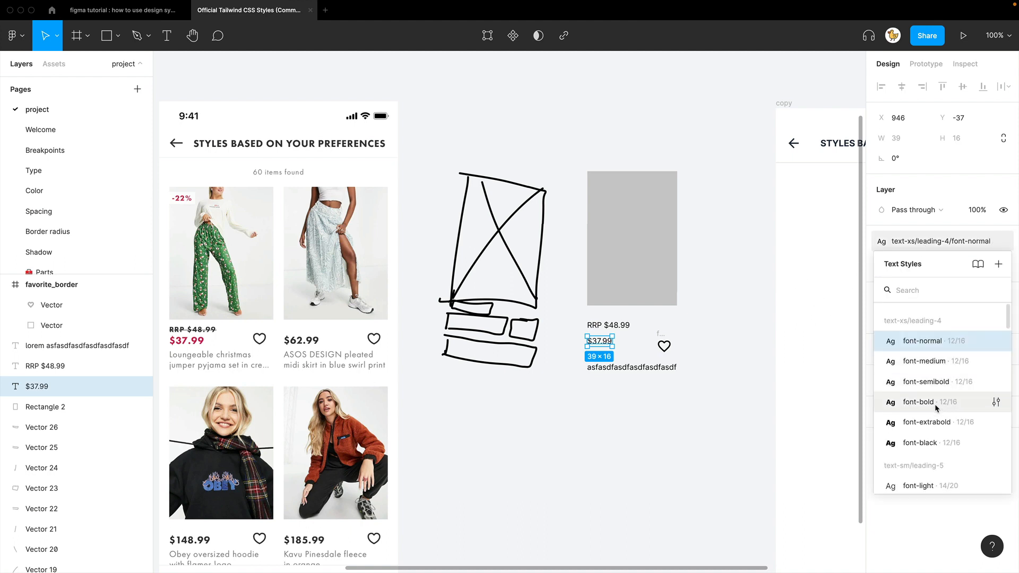
pyautogui.scroll(-5, 934, 408)
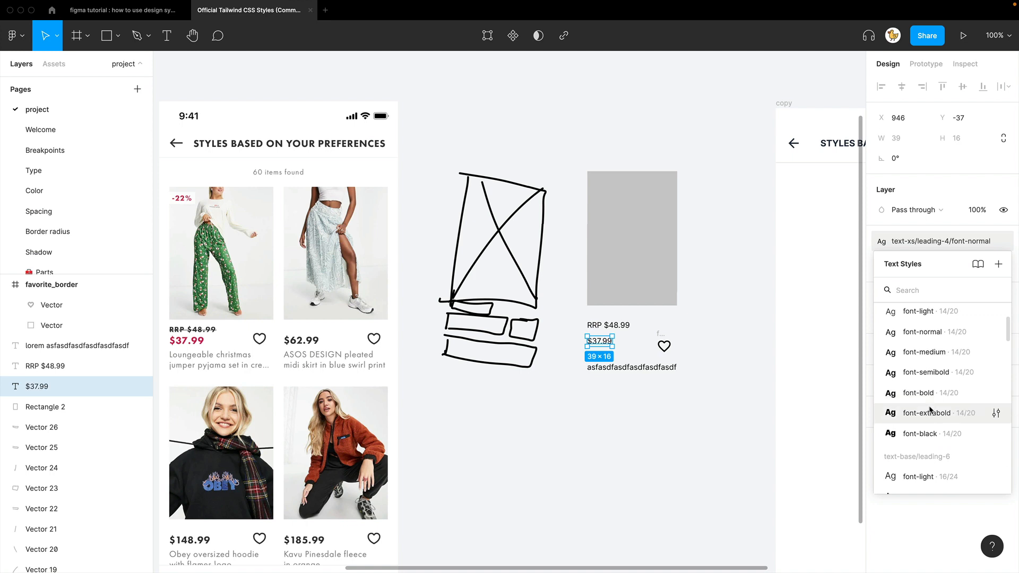
pyautogui.scroll(-8, 931, 407)
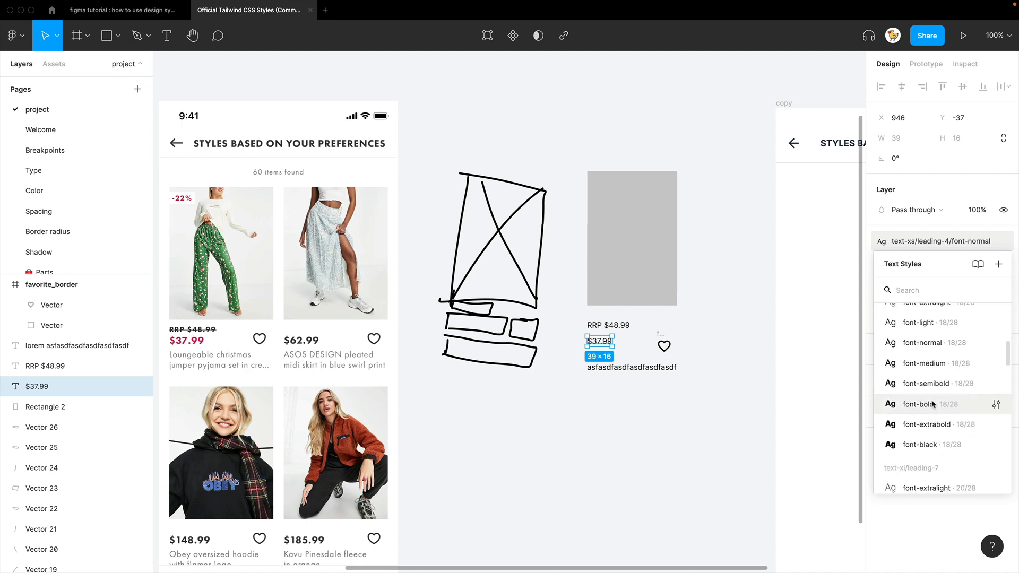
pyautogui.scroll(-1, 932, 404)
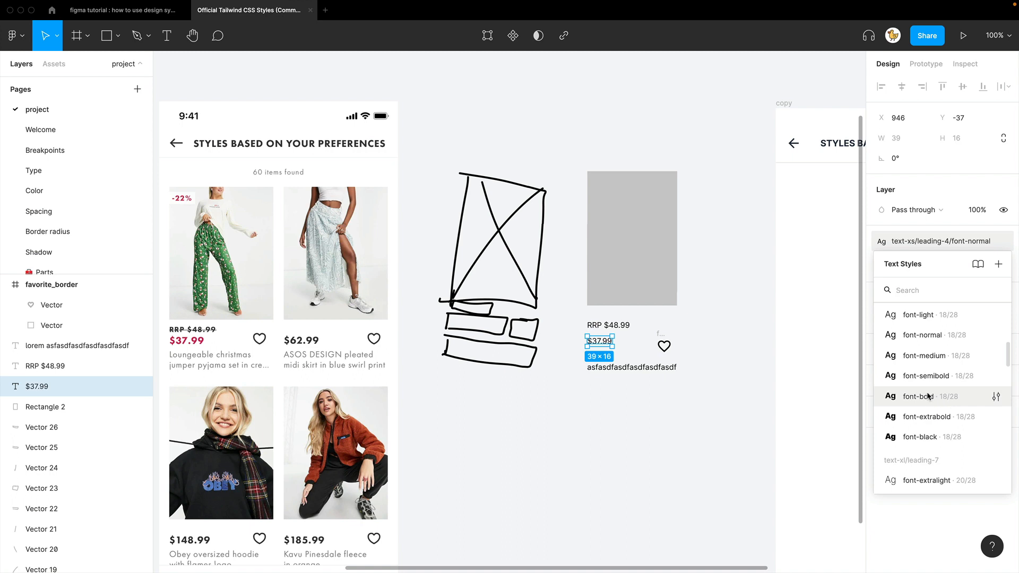
pyautogui.click(926, 396)
pyautogui.click(607, 423)
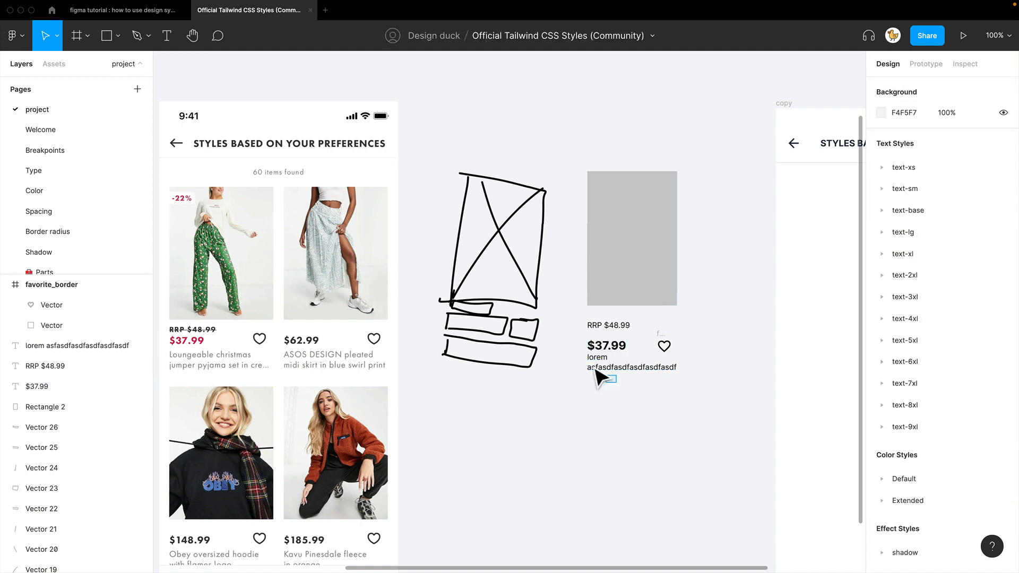
# Step: Move the lorem description text slightly down so it sits clear of the price
pyautogui.click(596, 371)
pyautogui.click(604, 403)
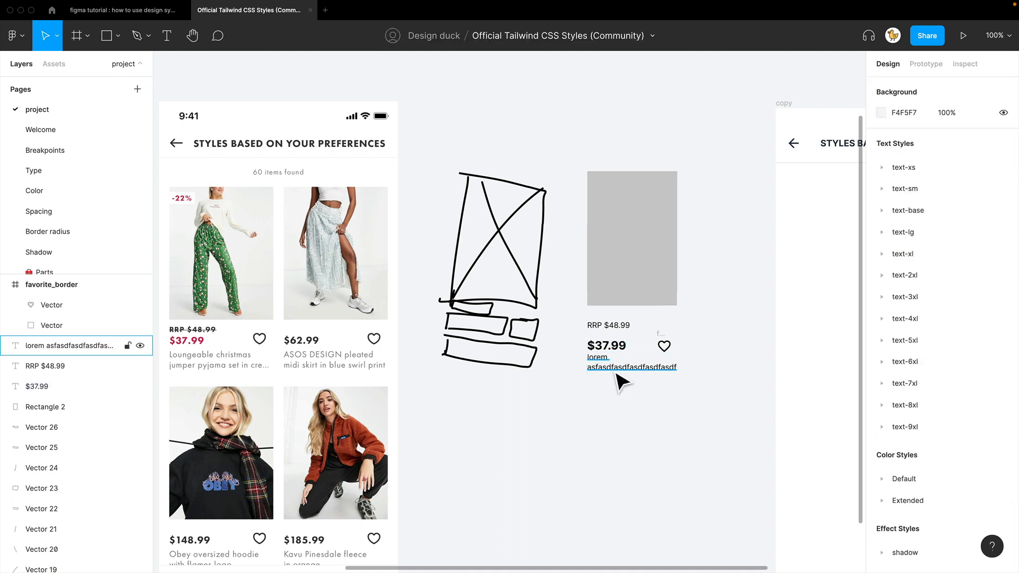
pyautogui.moveTo(614, 371); pyautogui.dragTo(618, 382)
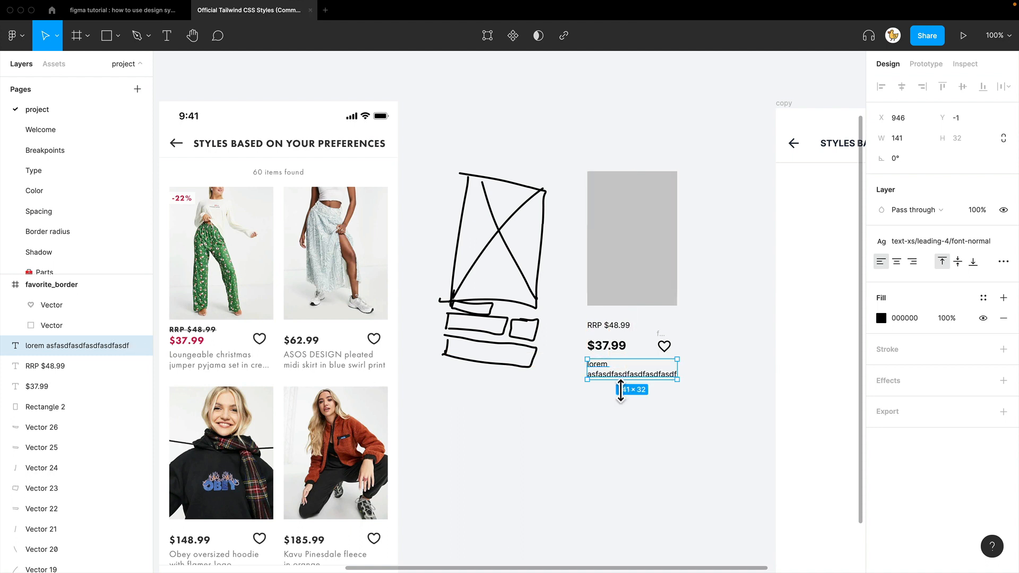
# Step: Try the text-sm/leading-5/font-normal text style on the lorem description
pyautogui.click(935, 242)
pyautogui.scroll(-3, 935, 391)
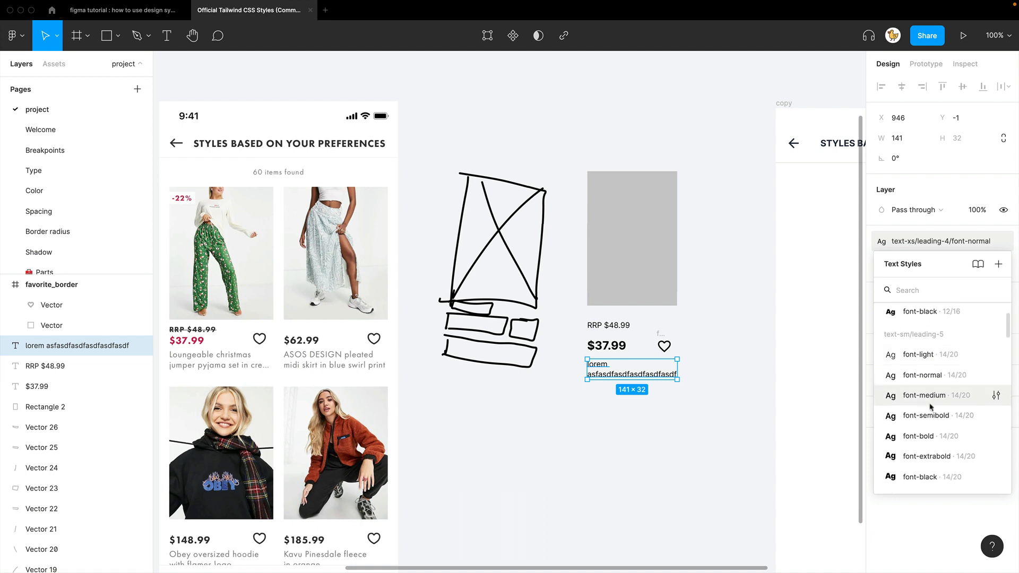
pyautogui.click(936, 370)
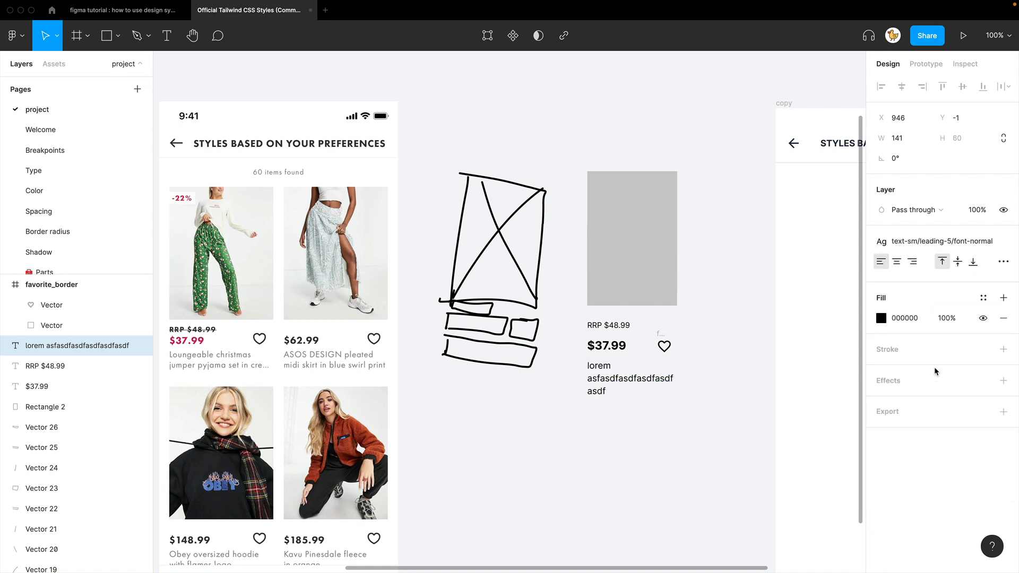
pyautogui.click(694, 434)
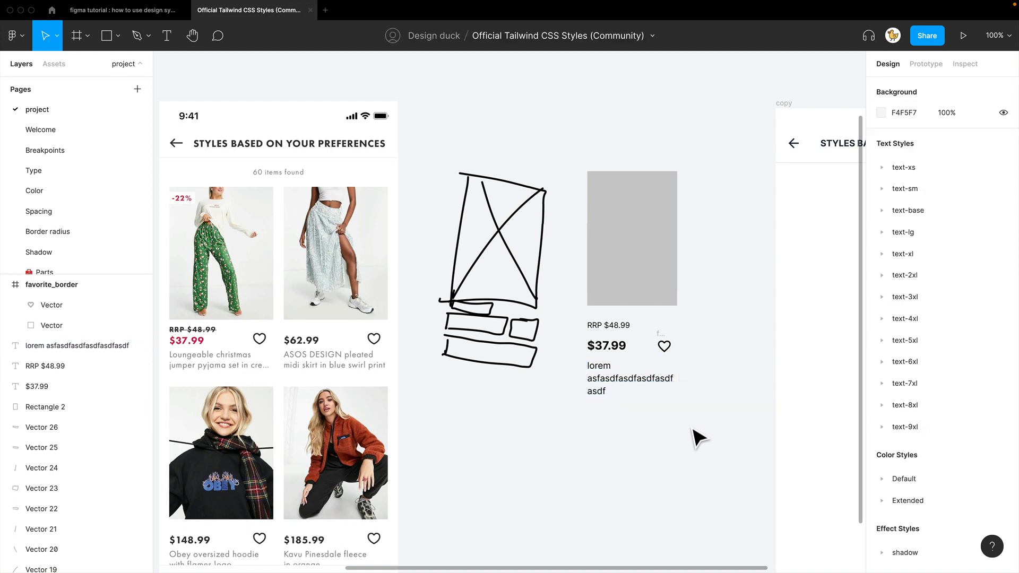
# Step: Set the lorem description's text style back to text-xs/leading-4/font-normal
pyautogui.moveTo(697, 424); pyautogui.dragTo(659, 397)
pyautogui.click(915, 242)
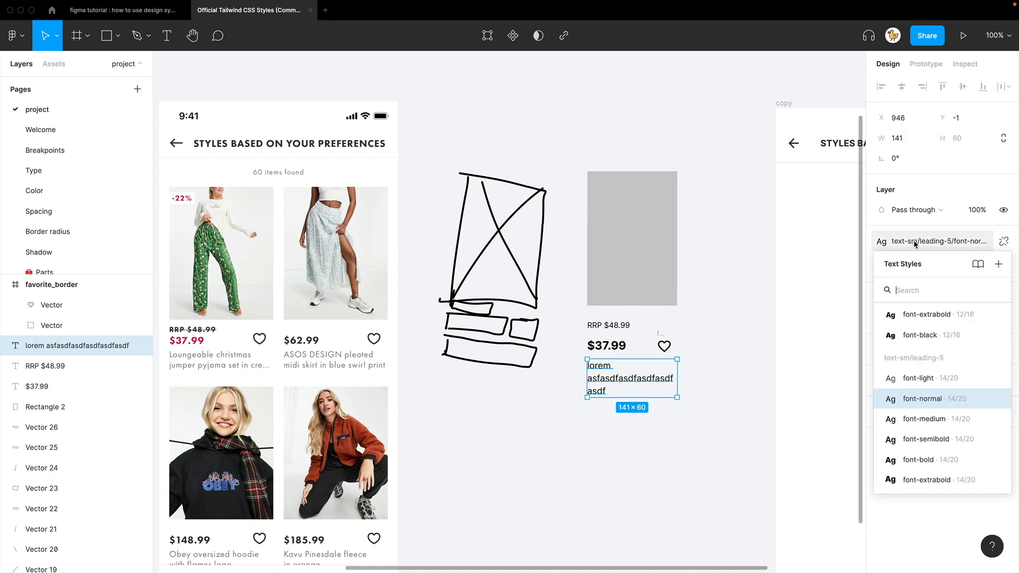
pyautogui.scroll(1, 939, 371)
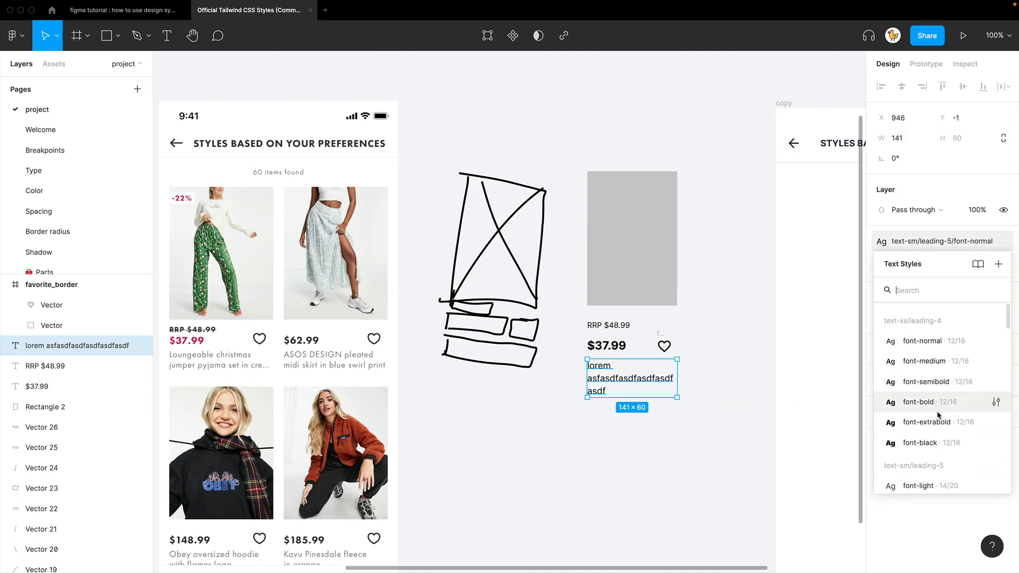
pyautogui.click(932, 341)
pyautogui.click(669, 436)
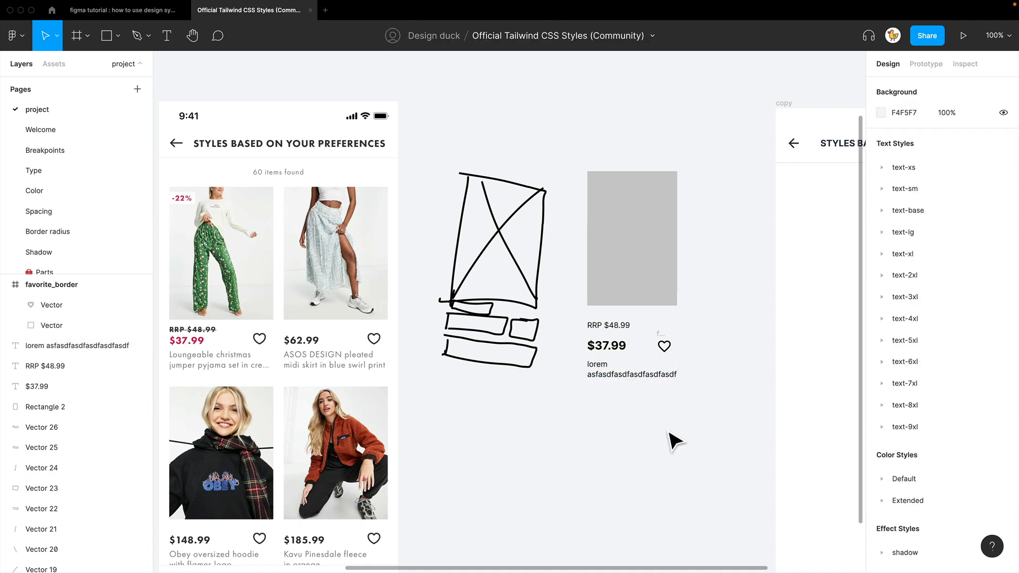
pyautogui.scroll(1, 618, 441)
pyautogui.click(657, 399)
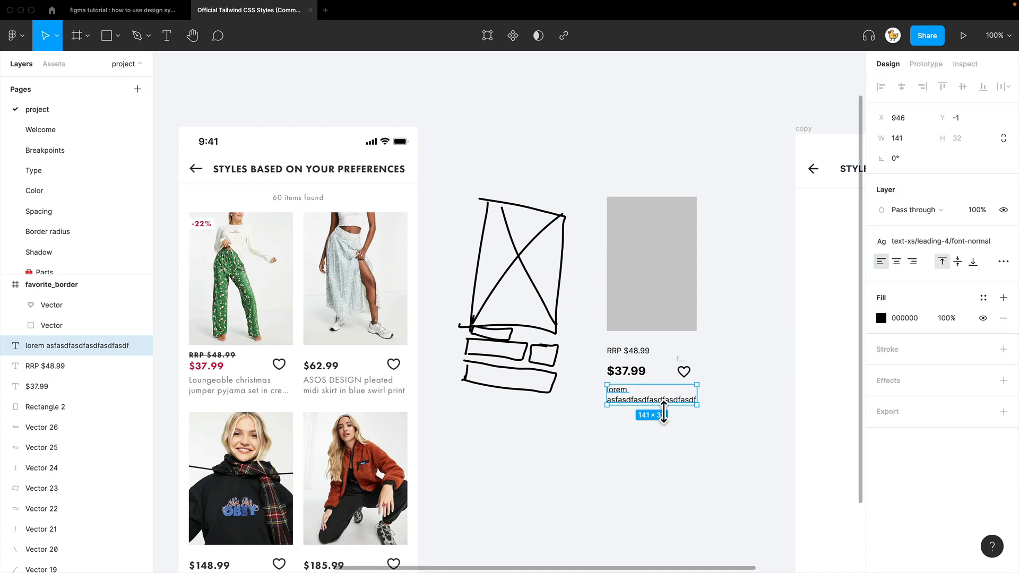
pyautogui.click(736, 361)
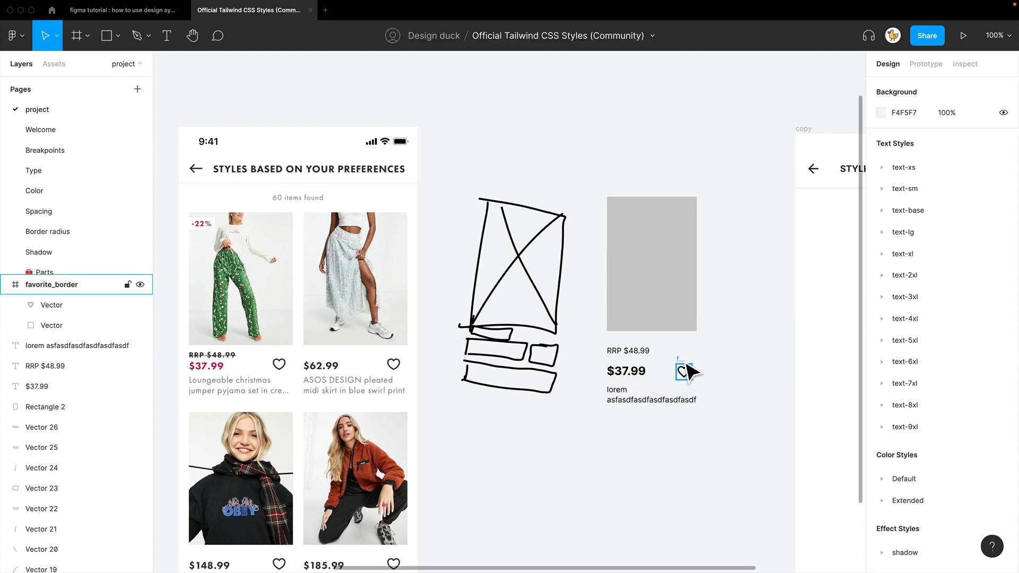
pyautogui.click(683, 372)
pyautogui.click(730, 370)
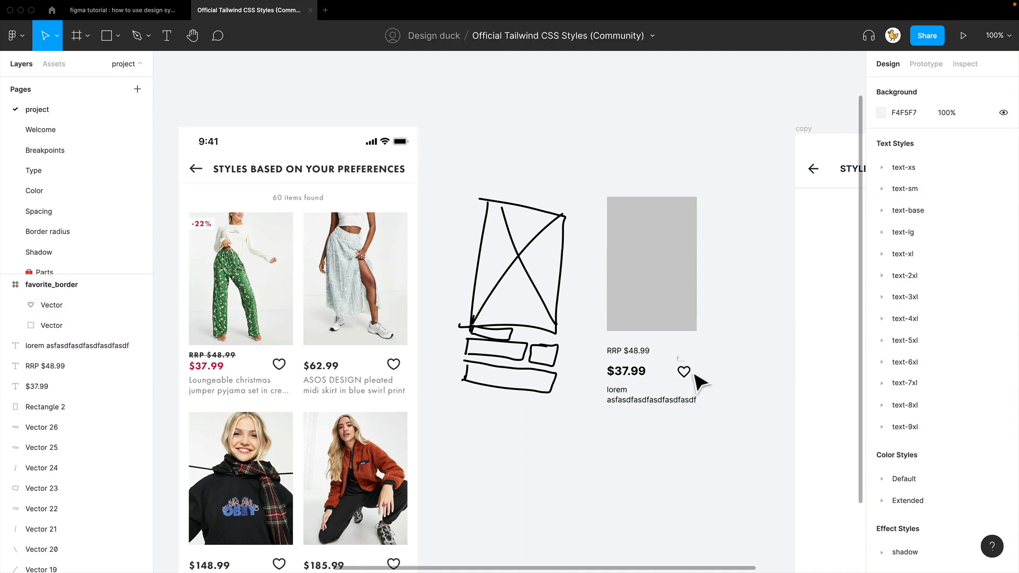
# Step: Try the text-sm/leading-5/font-bold text style on the "RRP $48.99" price
pyautogui.click(637, 359)
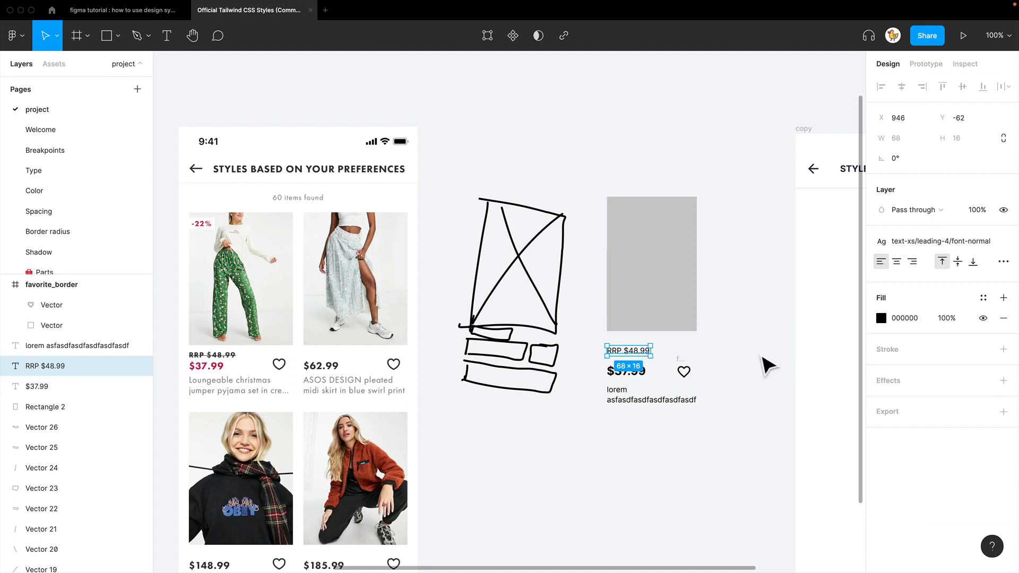
pyautogui.click(923, 243)
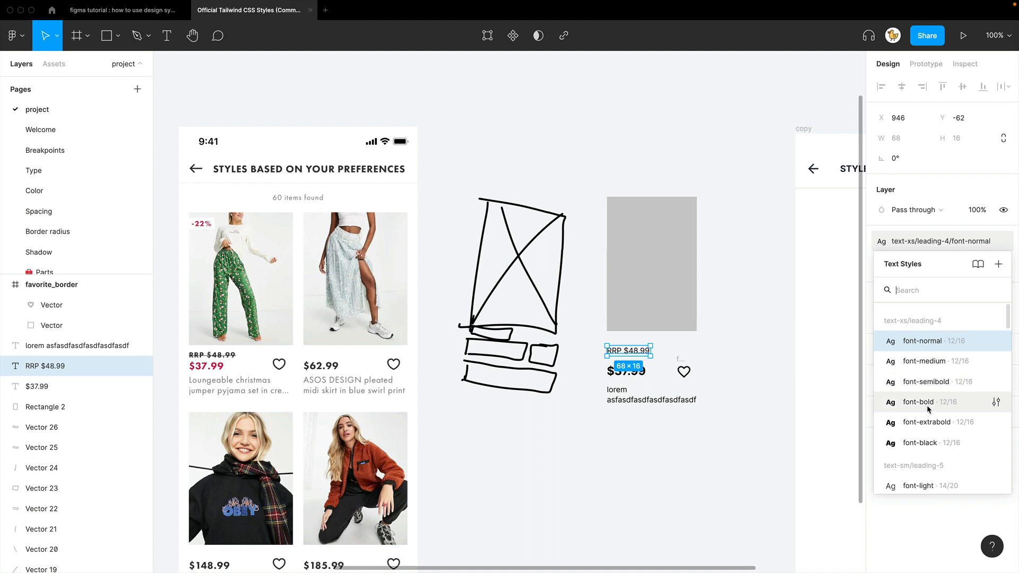
pyautogui.scroll(-3, 935, 415)
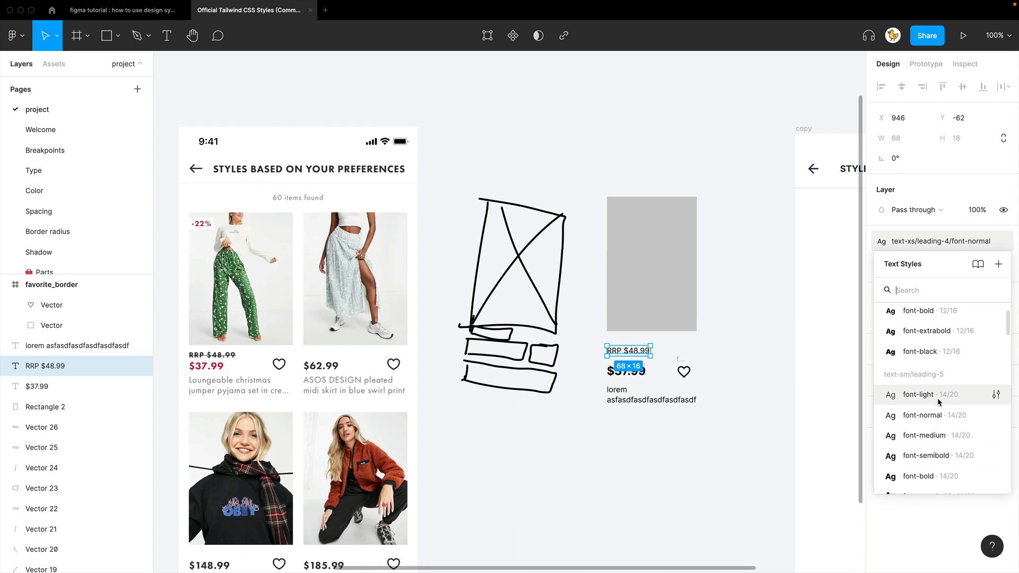
pyautogui.scroll(-4, 934, 416)
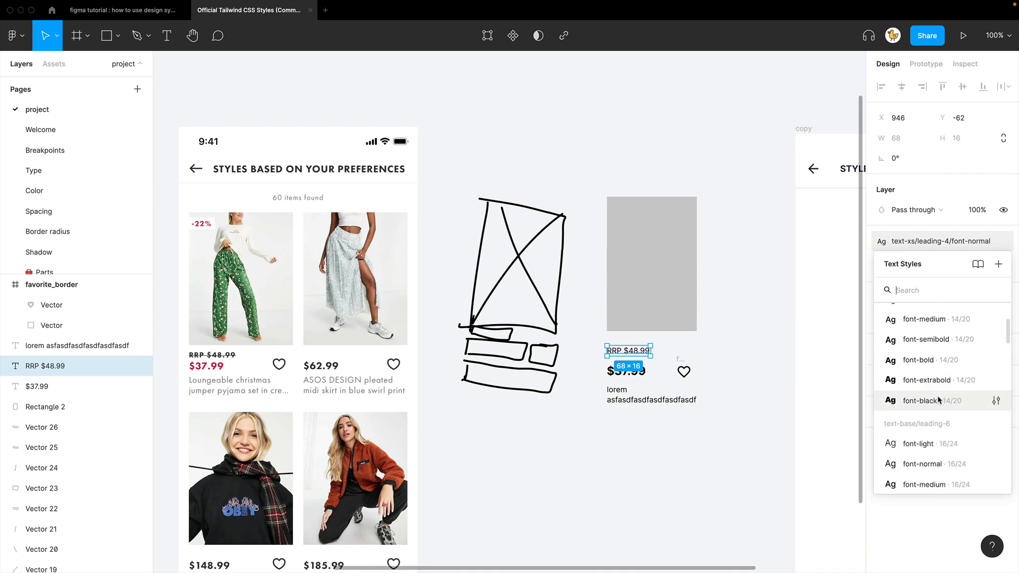
pyautogui.click(944, 363)
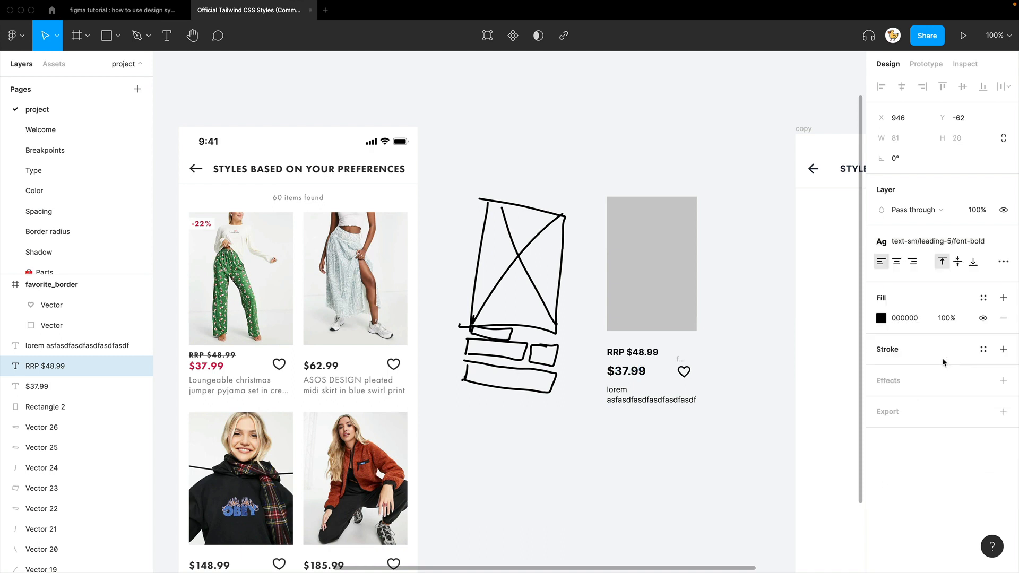
# Step: Apply the text-xs/leading-4/font-bold text style to the "RRP $48.99" price
pyautogui.click(934, 243)
pyautogui.scroll(3, 929, 366)
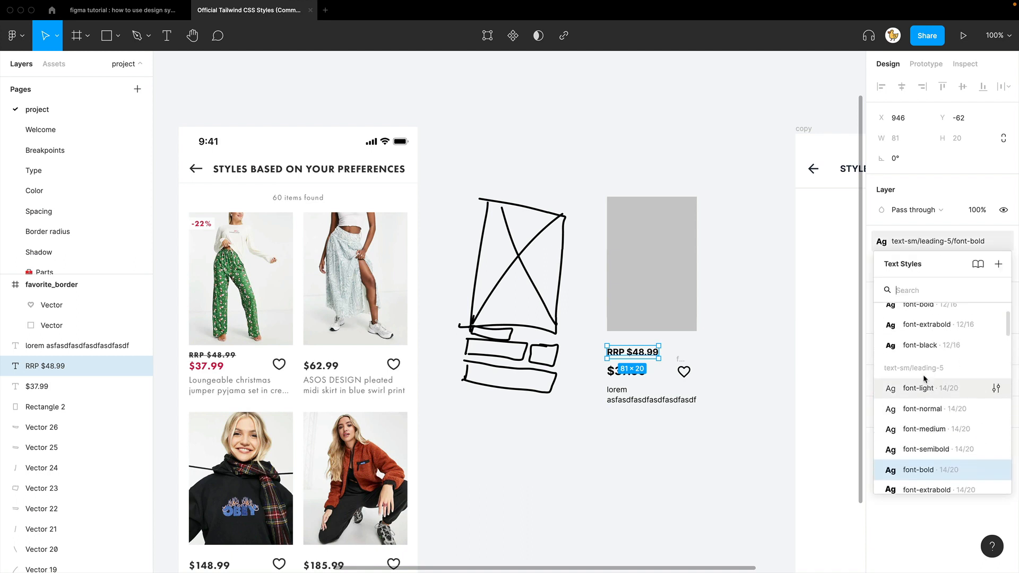
pyautogui.scroll(3, 929, 373)
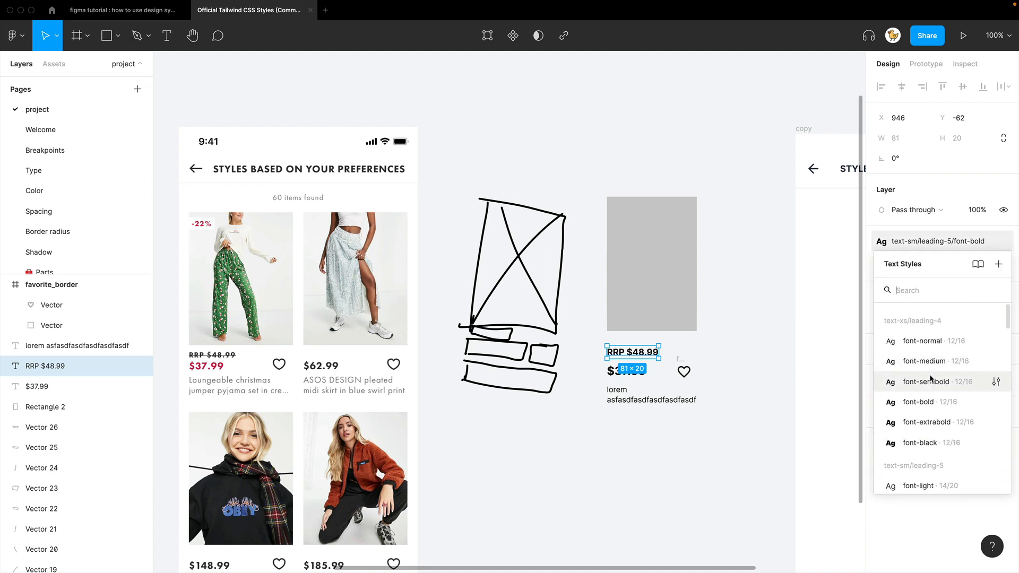
pyautogui.click(926, 405)
pyautogui.click(735, 401)
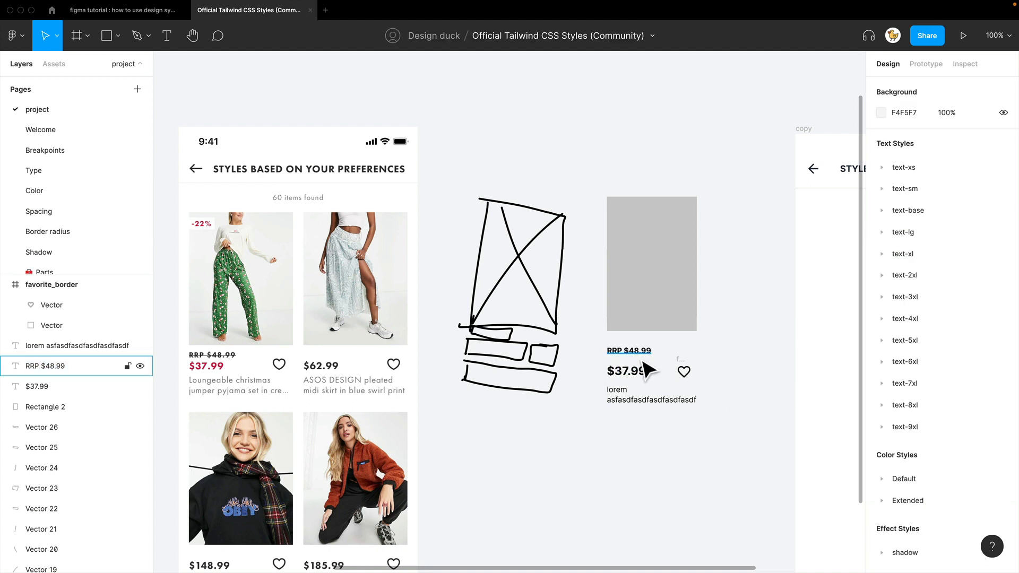
# Step: Wrap the "$37.99" price and the heart icon together in an auto layout frame
pyautogui.moveTo(641, 356); pyautogui.dragTo(642, 358)
pyautogui.click(718, 372)
pyautogui.moveTo(713, 357); pyautogui.dragTo(543, 395)
pyautogui.press('super+plus')
pyautogui.moveTo(665, 374); pyautogui.dragTo(446, 352)
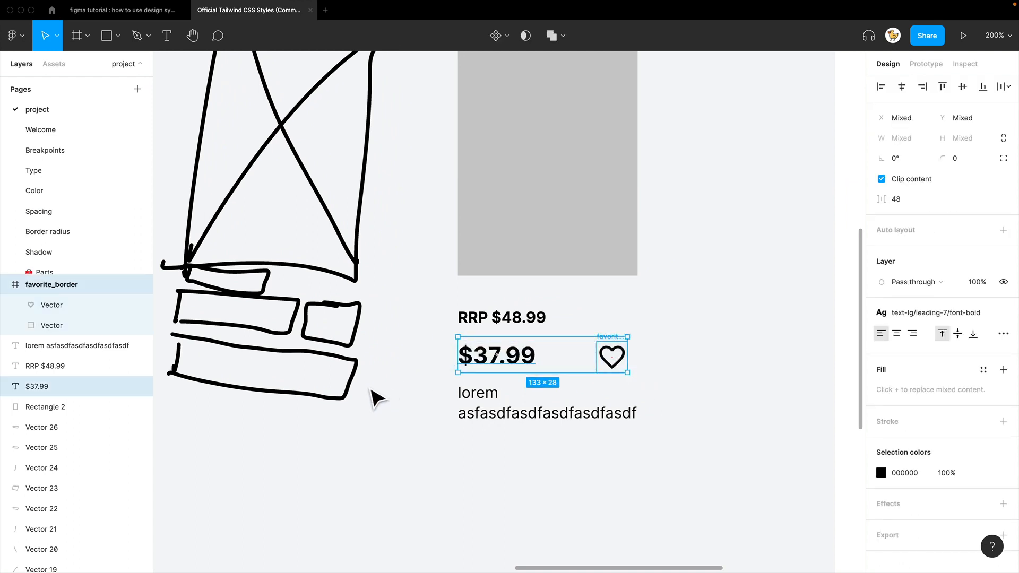
pyautogui.click(646, 371)
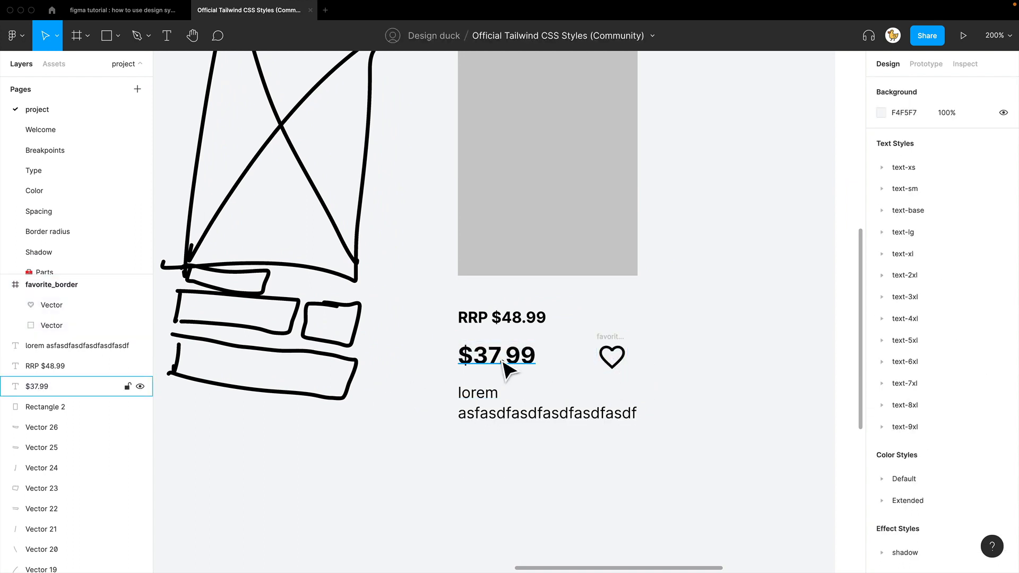
pyautogui.click(503, 367)
pyautogui.click(616, 350)
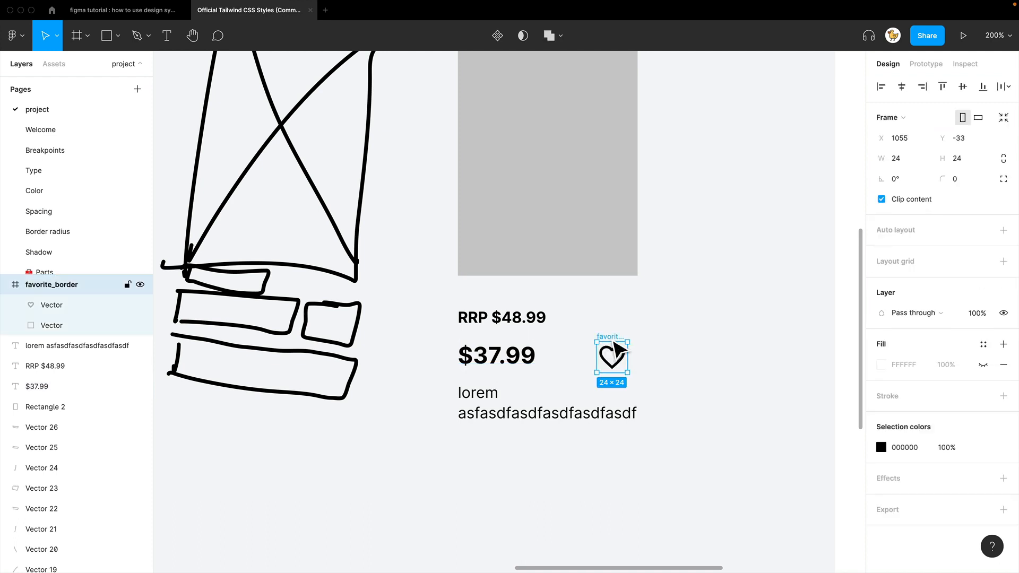
pyautogui.moveTo(658, 385); pyautogui.dragTo(453, 366)
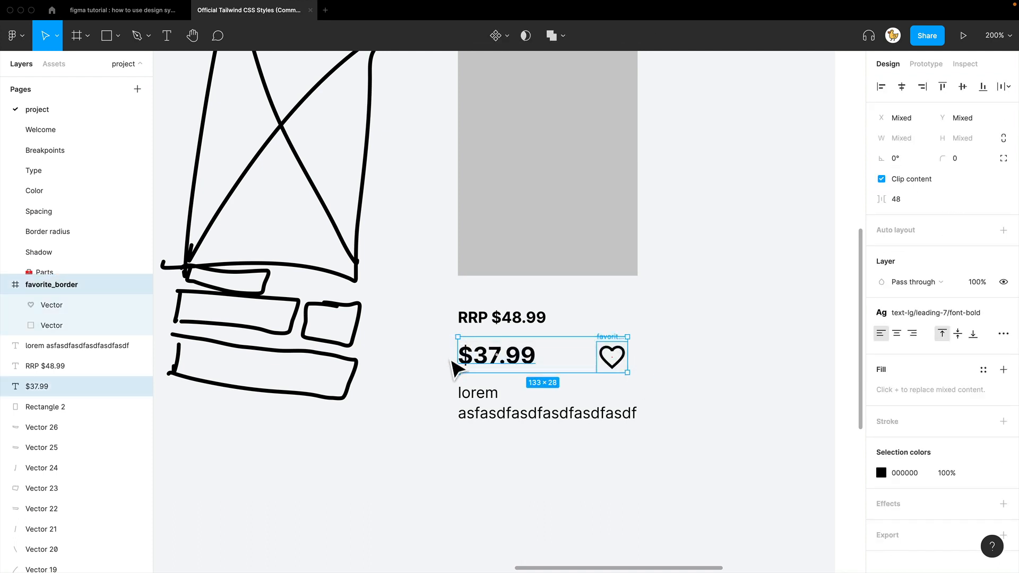
pyautogui.press('shift')
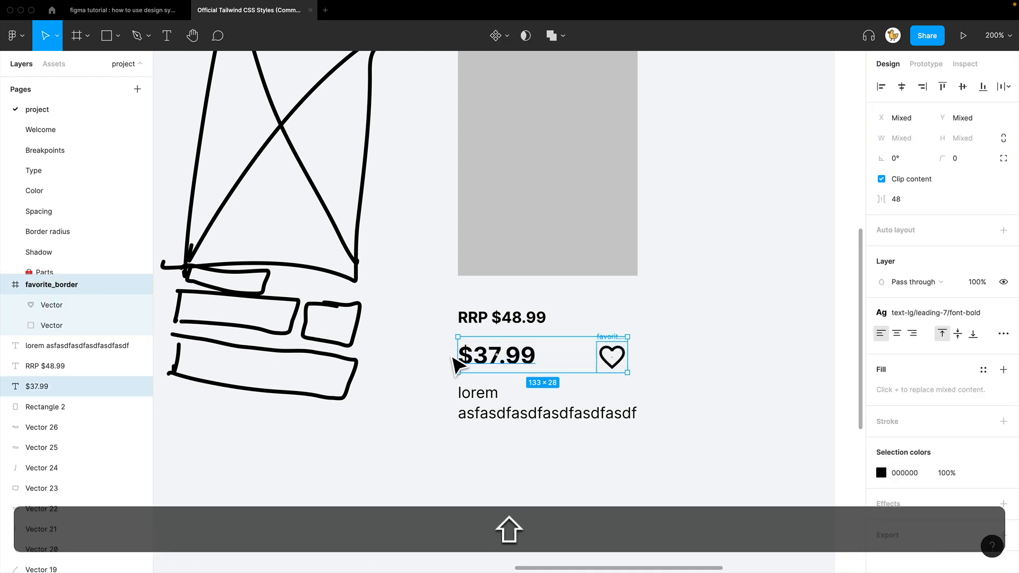
pyautogui.hotkey('shift', 'a')
pyautogui.click(678, 366)
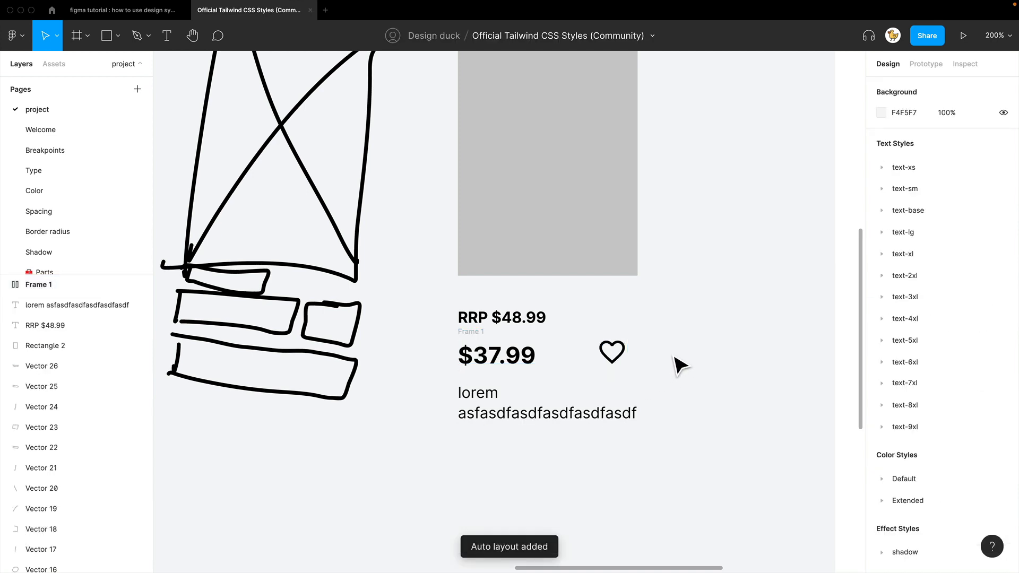
# Step: Nudge the new auto layout frame slightly down and rename it "price"
pyautogui.moveTo(477, 341); pyautogui.dragTo(479, 345)
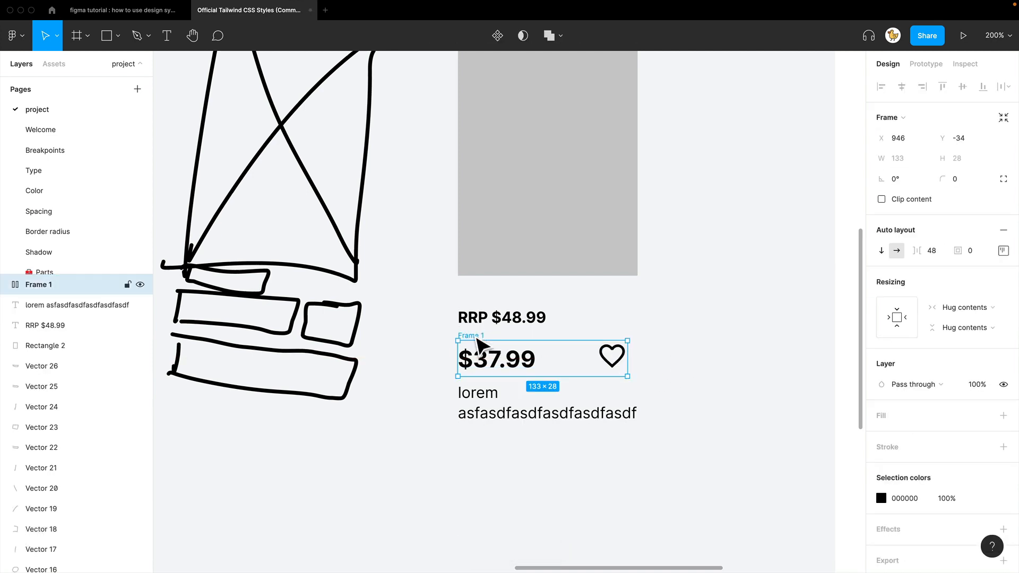
pyautogui.press('super+r')
pyautogui.write('pric')
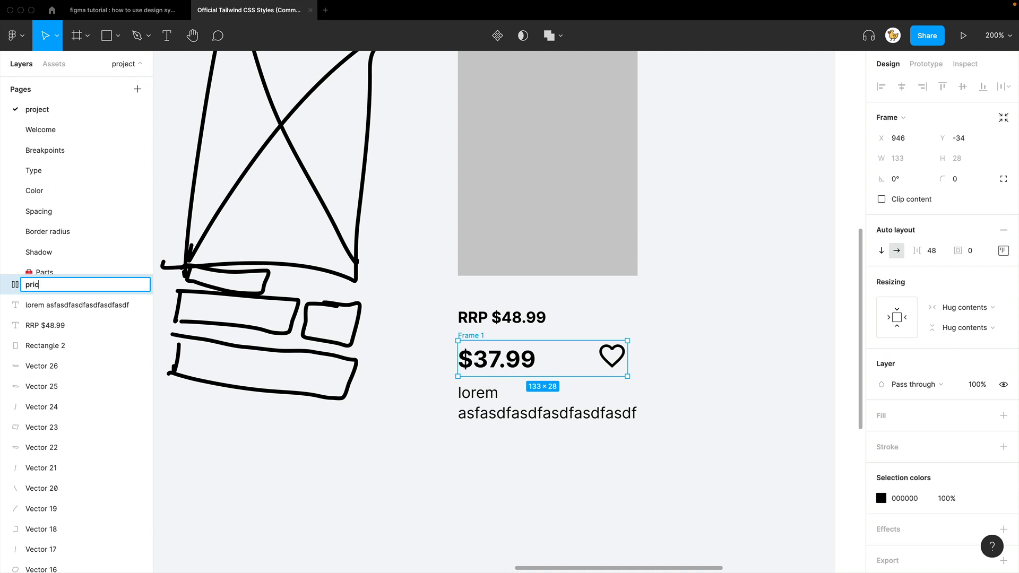
pyautogui.press('Return')
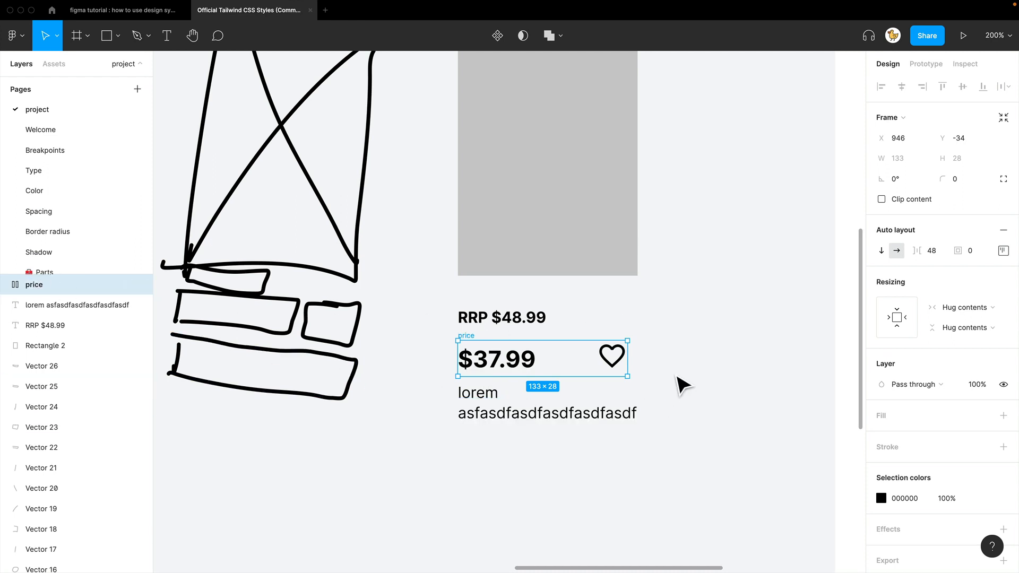
pyautogui.click(677, 387)
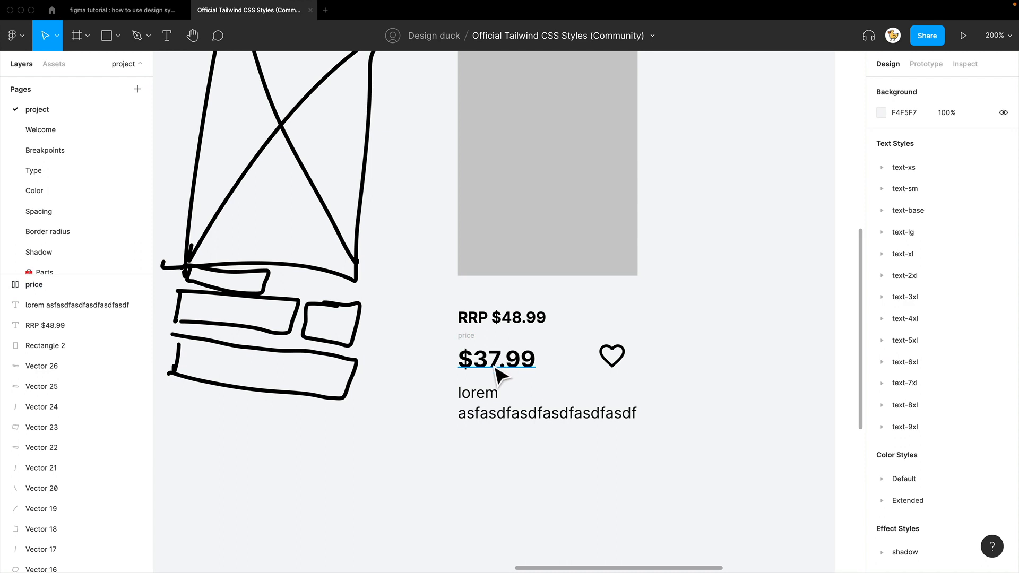
# Step: Set the "$37.99" text's horizontal resizing to Fill container within the price frame
pyautogui.click(495, 367)
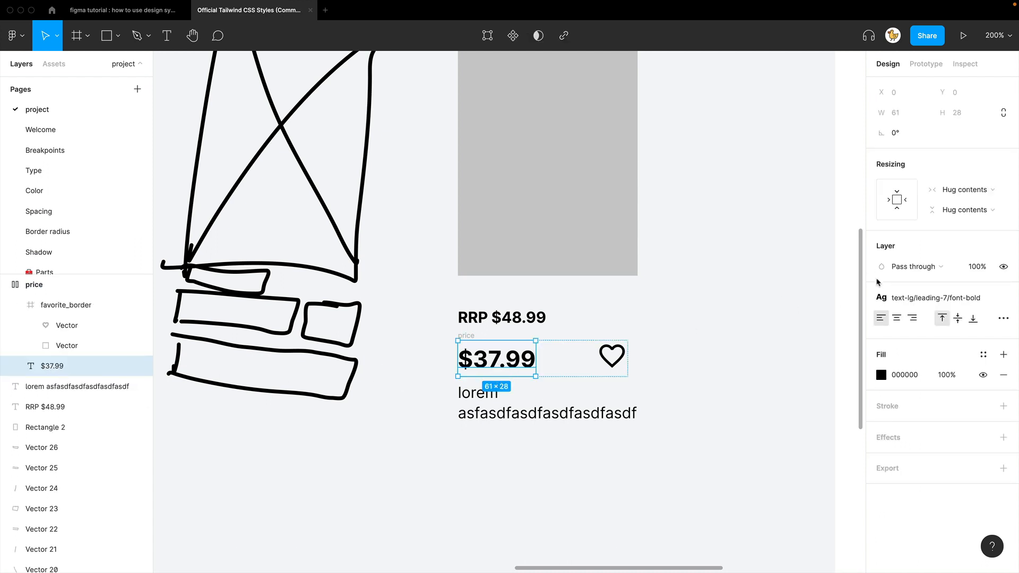
pyautogui.click(955, 198)
pyautogui.click(964, 205)
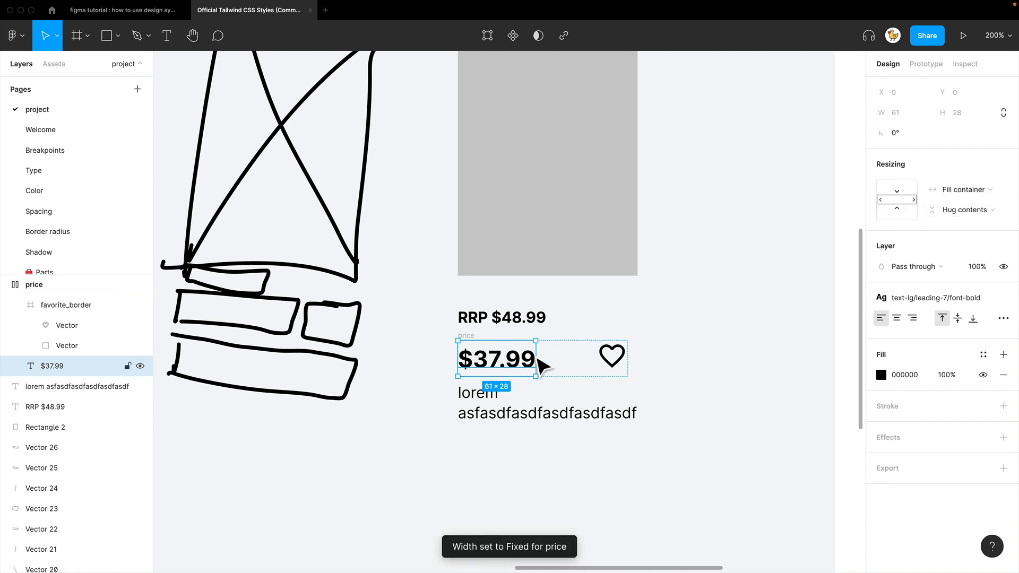
pyautogui.click(658, 357)
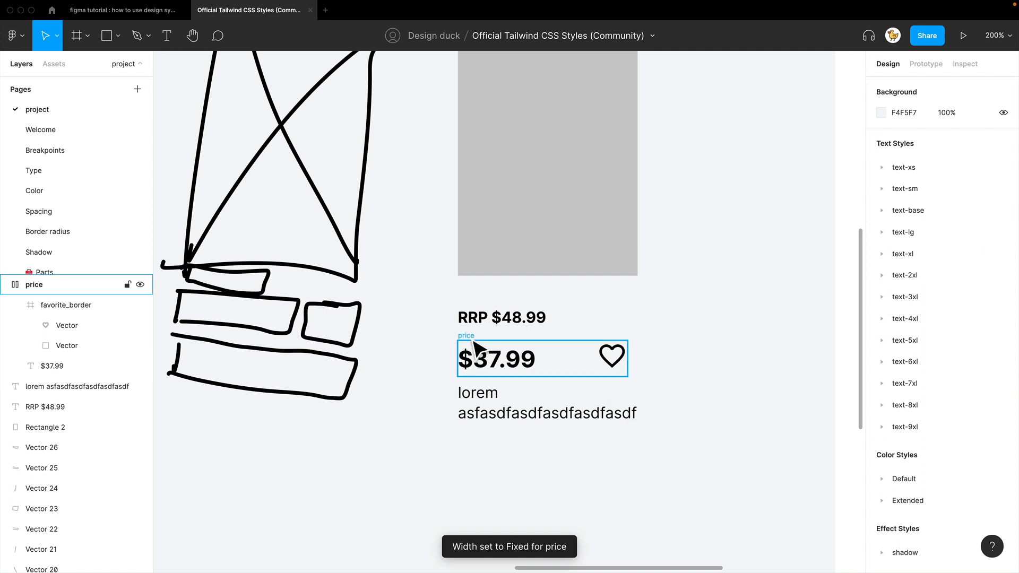
# Step: Set the price frame's auto layout item spacing to 4 and check the gap between "$37.99" and the heart
pyautogui.click(473, 341)
pyautogui.click(930, 251)
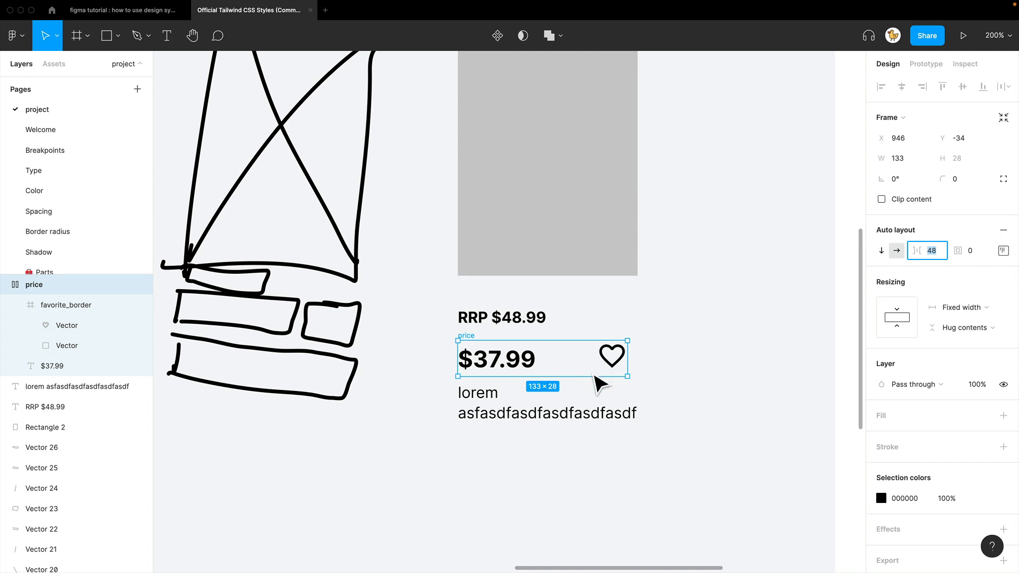
pyautogui.click(734, 345)
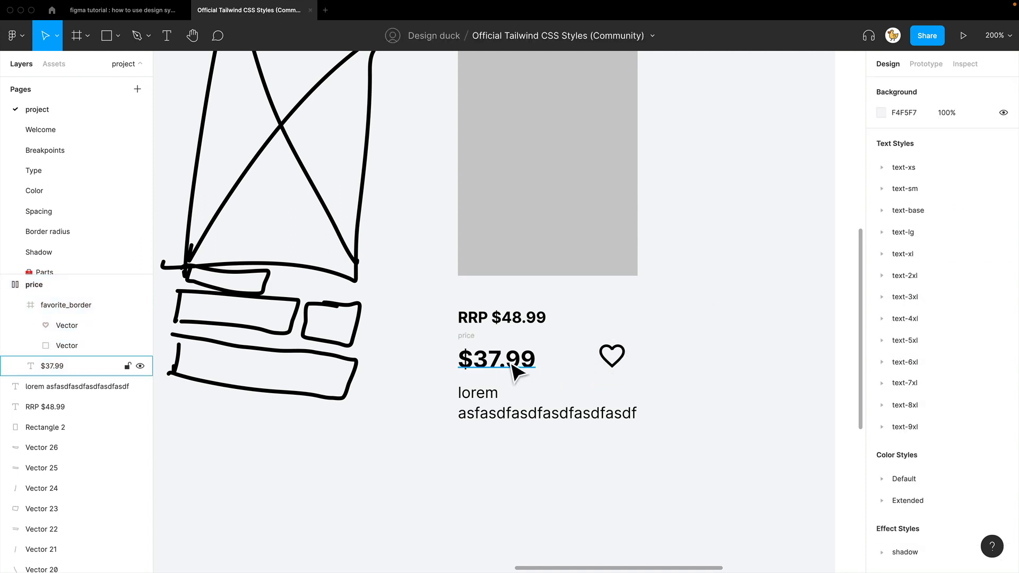
pyautogui.click(523, 365)
pyautogui.press('alt')
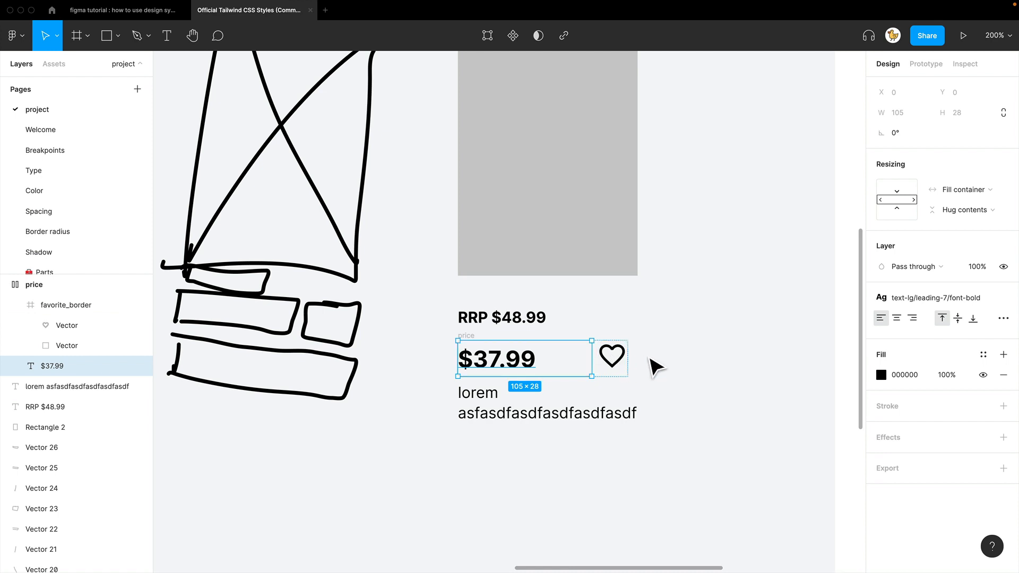
pyautogui.click(658, 355)
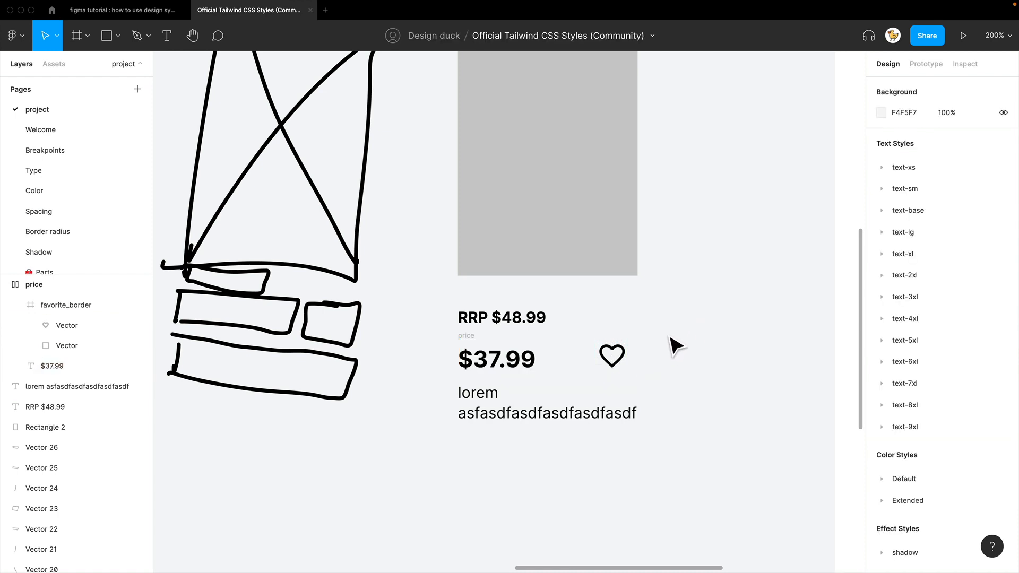
pyautogui.moveTo(667, 339); pyautogui.dragTo(694, 336)
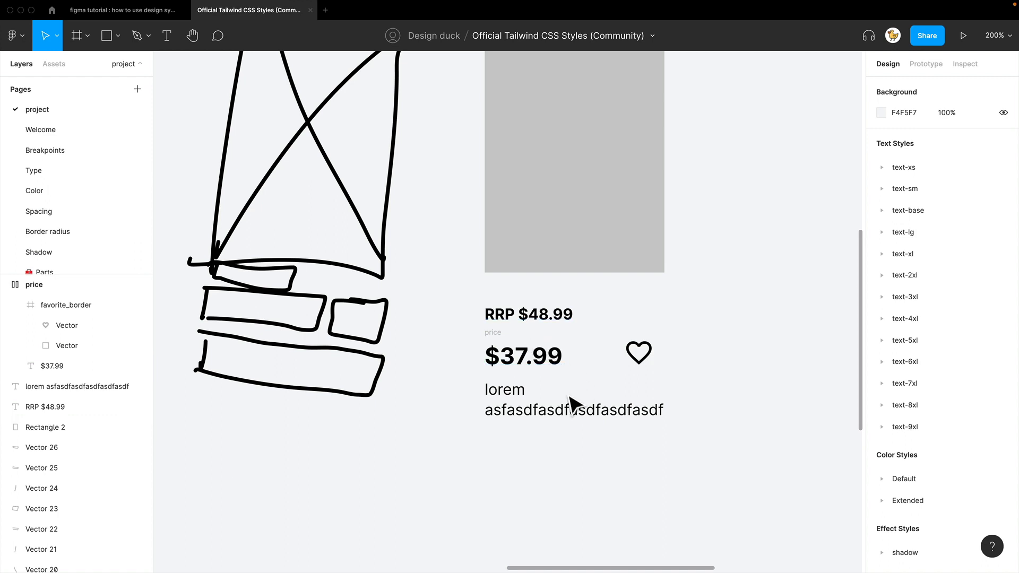
pyautogui.click(524, 410)
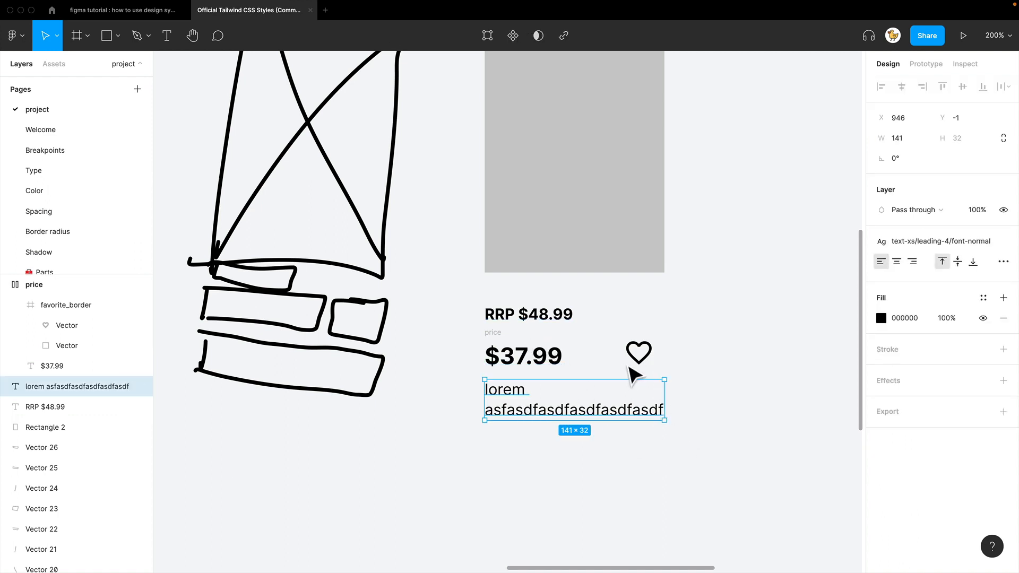
pyautogui.click(498, 339)
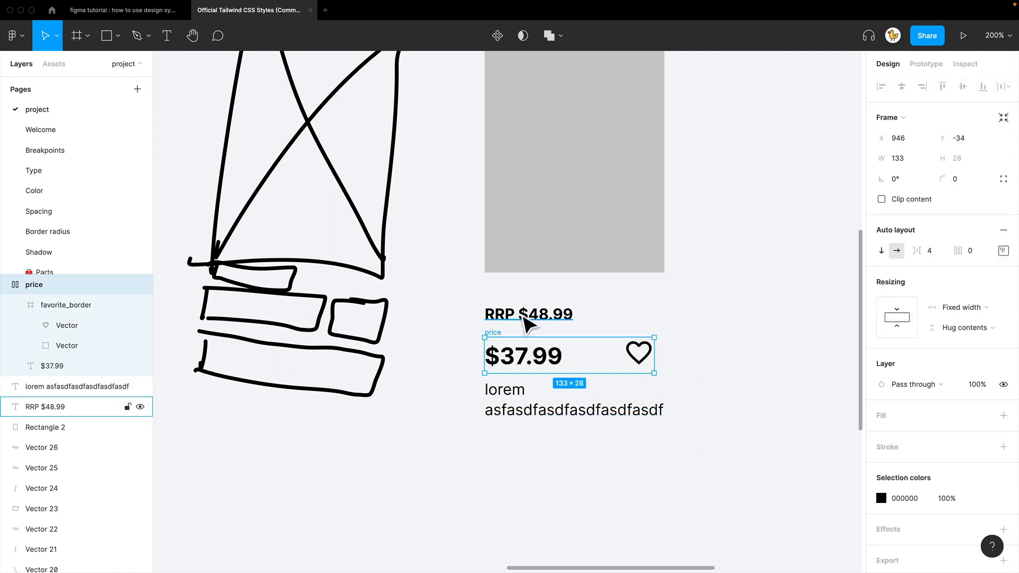
pyautogui.moveTo(702, 445); pyautogui.dragTo(463, 295)
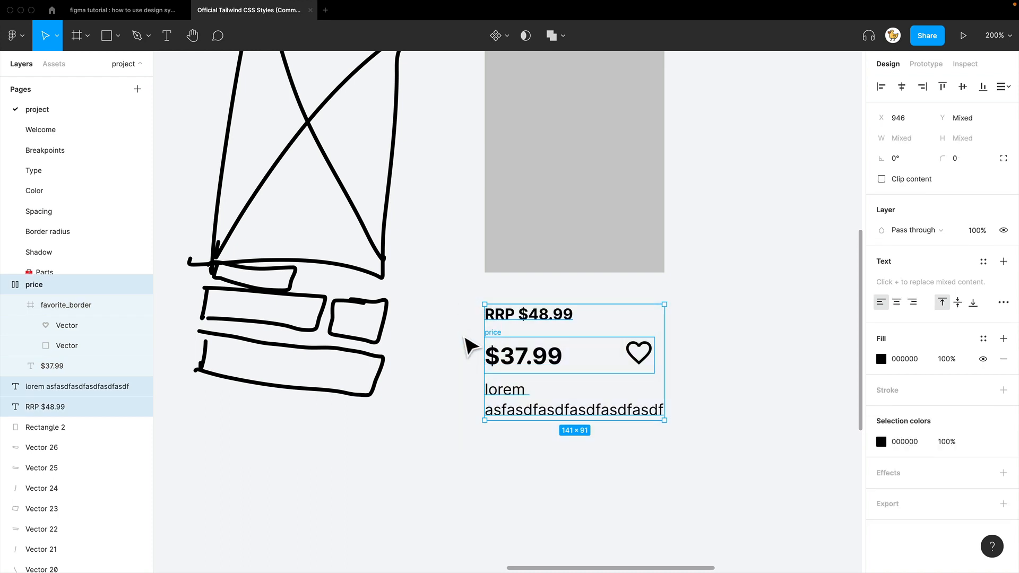
pyautogui.click(449, 364)
# Step: Mark the first reference card's price group with pencil strokes: a bracket beside both prices and a short dash beneath "$37.99"
pyautogui.moveTo(424, 382); pyautogui.dragTo(891, 330)
pyautogui.moveTo(606, 361); pyautogui.dragTo(771, 352)
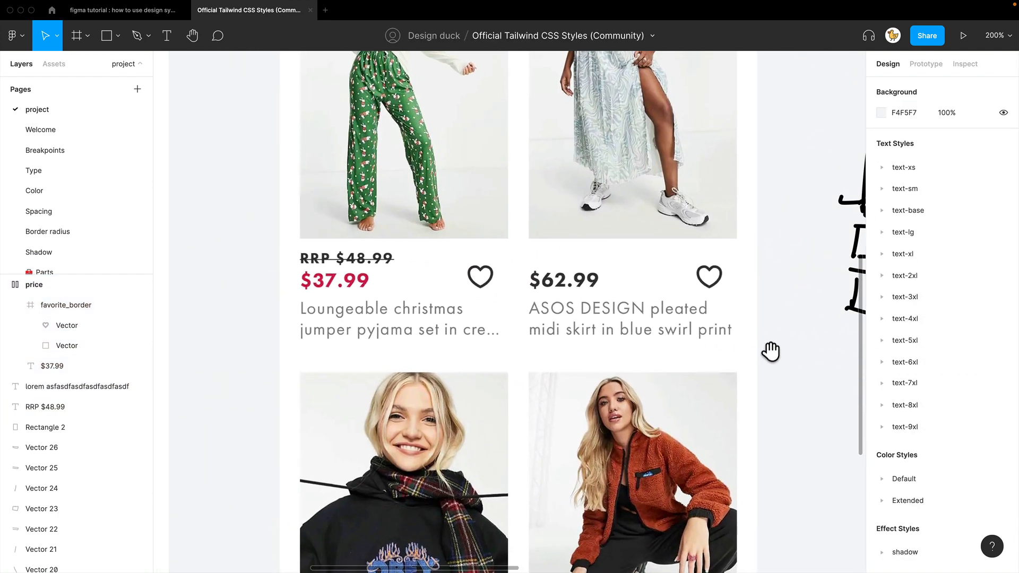
pyautogui.hscroll(-3, 258, 306)
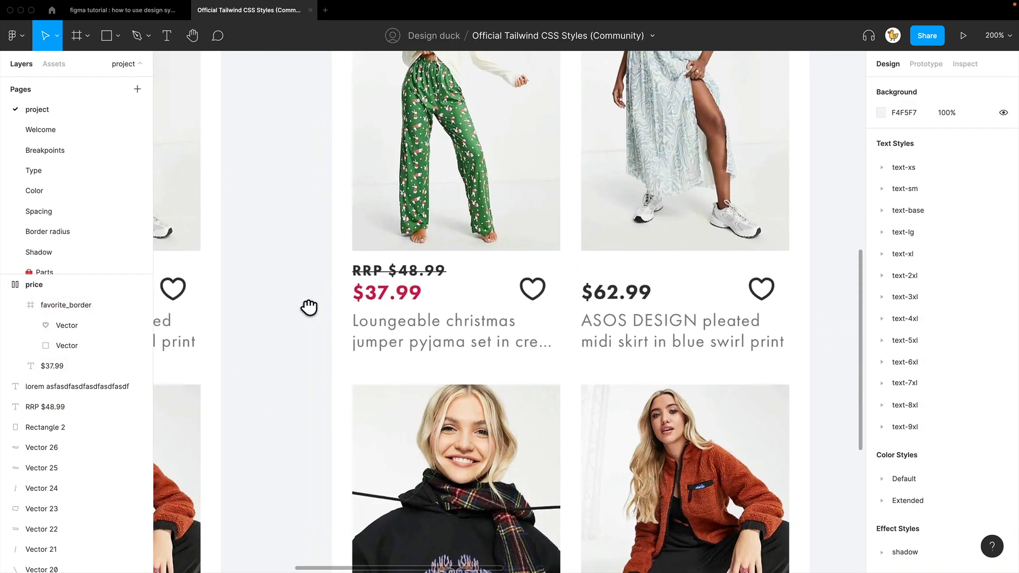
pyautogui.hotkey('shift', 'p')
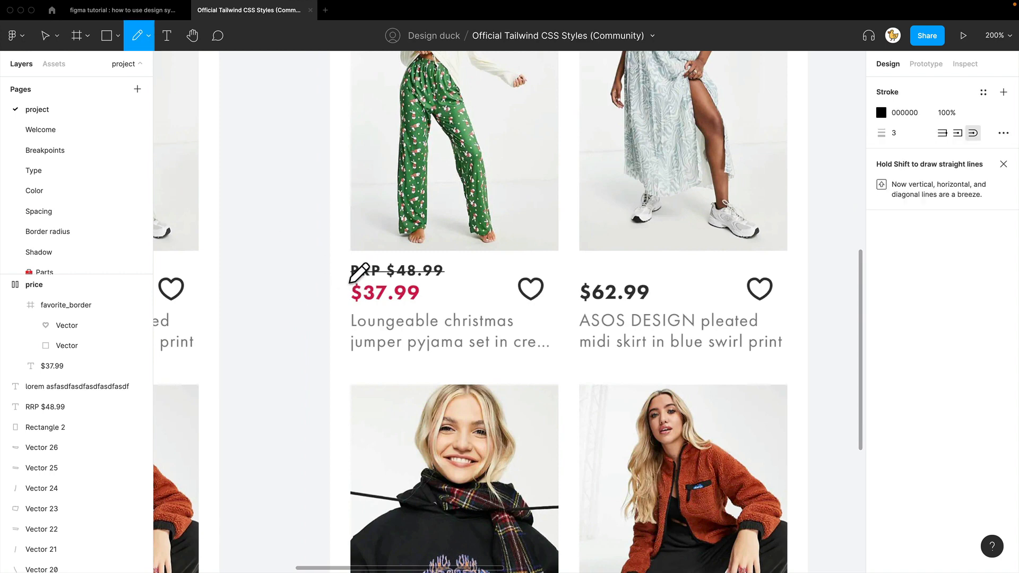
pyautogui.moveTo(348, 266)
pyautogui.mouseDown()
pyautogui.moveTo(337, 278)
pyautogui.moveTo(363, 312)
pyautogui.mouseUp()
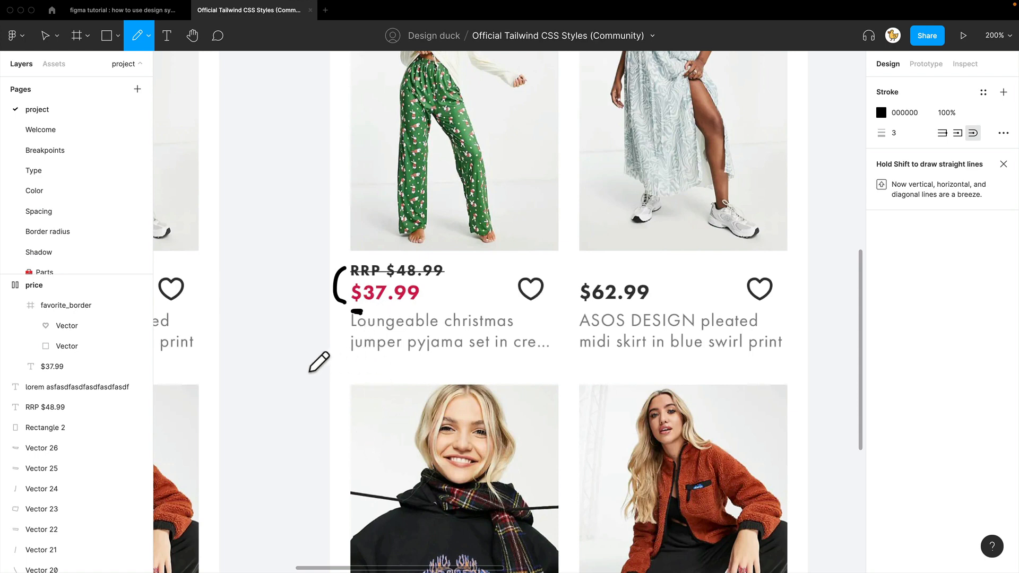
pyautogui.press('v')
pyautogui.hscroll(15, 409, 335)
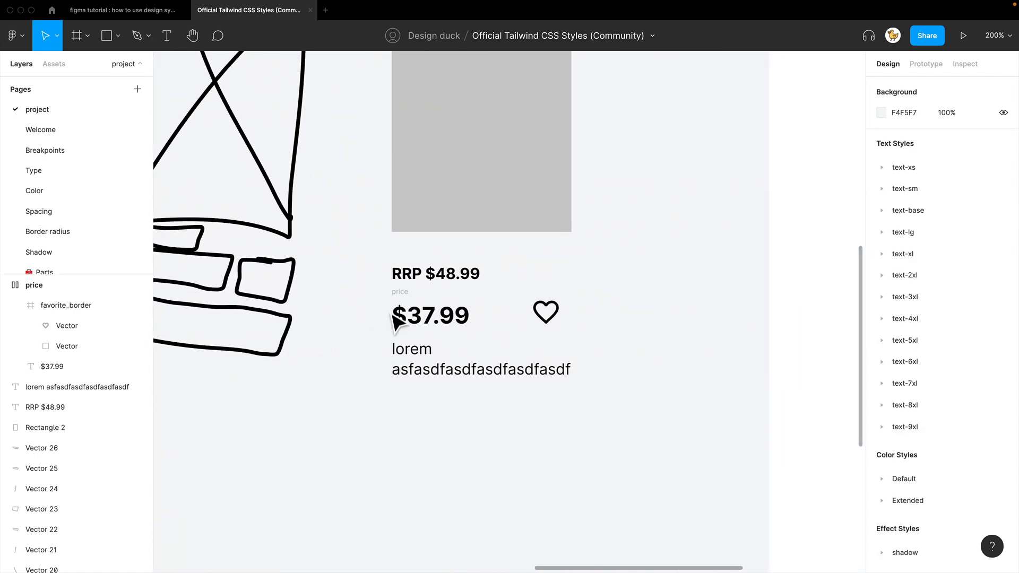
pyautogui.moveTo(356, 326); pyautogui.dragTo(620, 271)
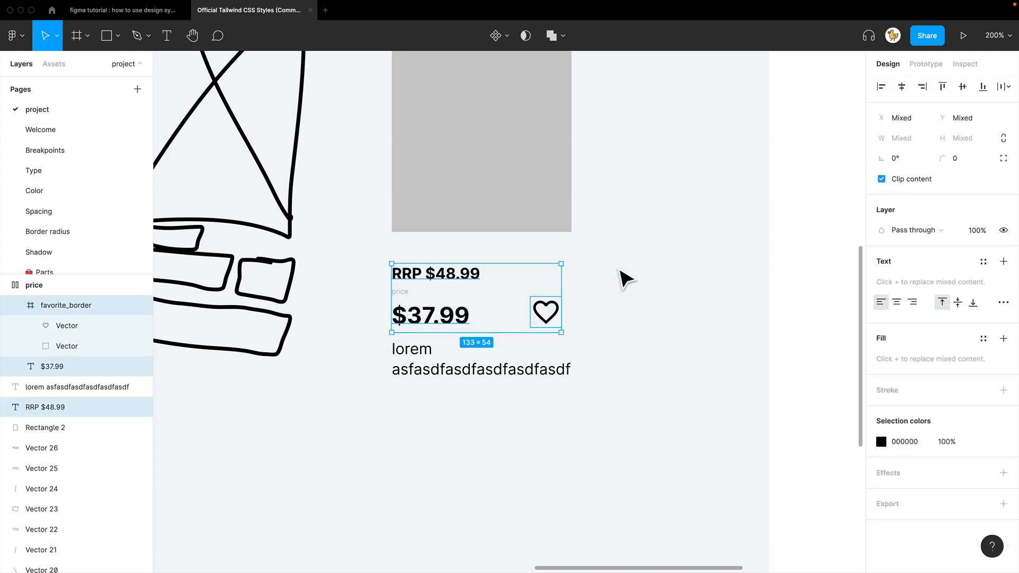
pyautogui.hotkey('shift', 'a')
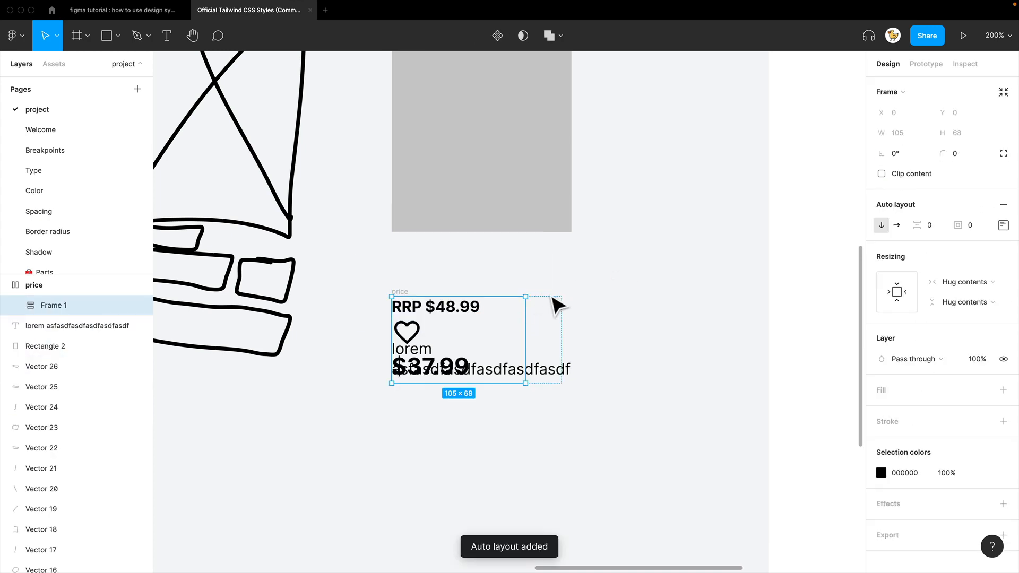
pyautogui.press('super+z')
# Step: Wrap the "RRP $48.99" text and the price frame together in a vertical auto layout frame
pyautogui.click(594, 345)
pyautogui.moveTo(590, 338); pyautogui.dragTo(353, 274)
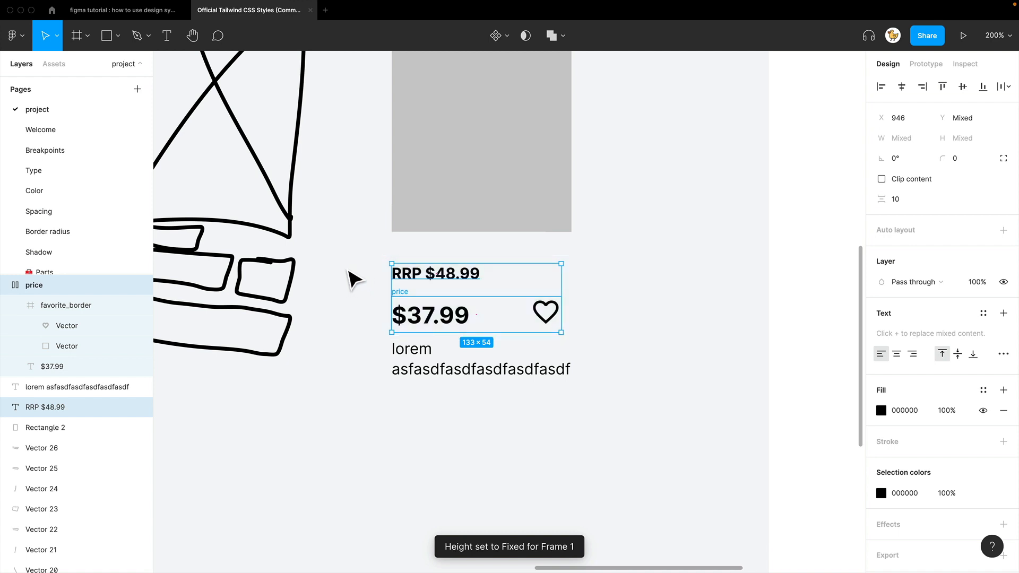
pyautogui.press('shift')
pyautogui.hotkey('shift', 'a')
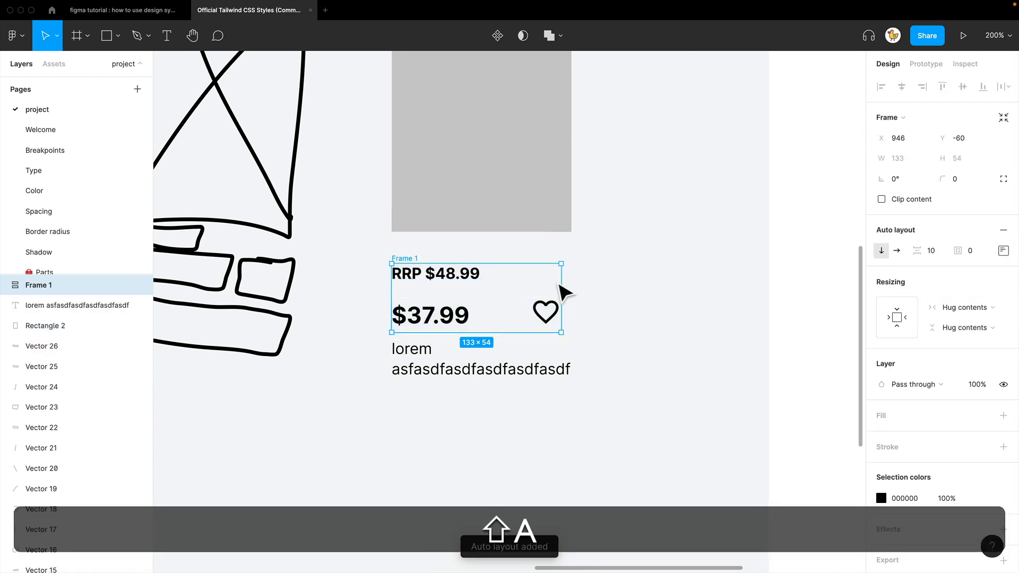
# Step: Try an item spacing of 2 on the new auto layout frame and settle on 0
pyautogui.click(935, 254)
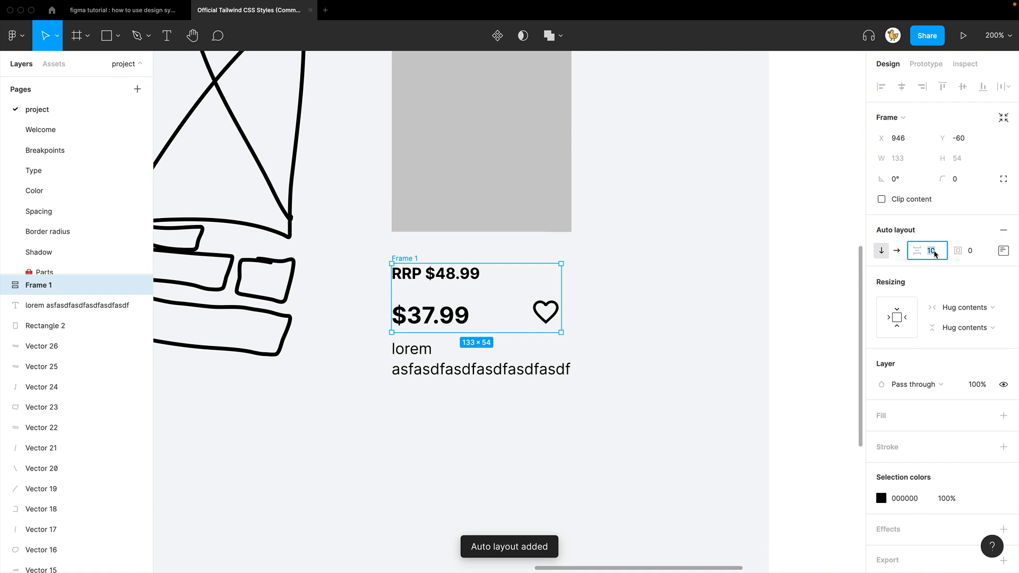
pyautogui.write('2')
pyautogui.press('Return')
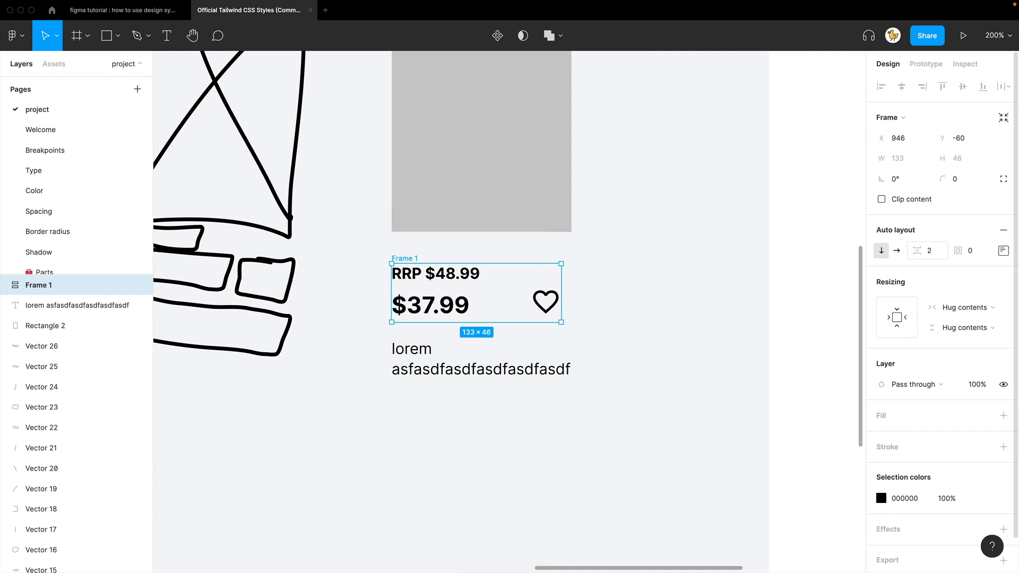
pyautogui.doubleClick(935, 251)
pyautogui.write('0')
pyautogui.press('Return')
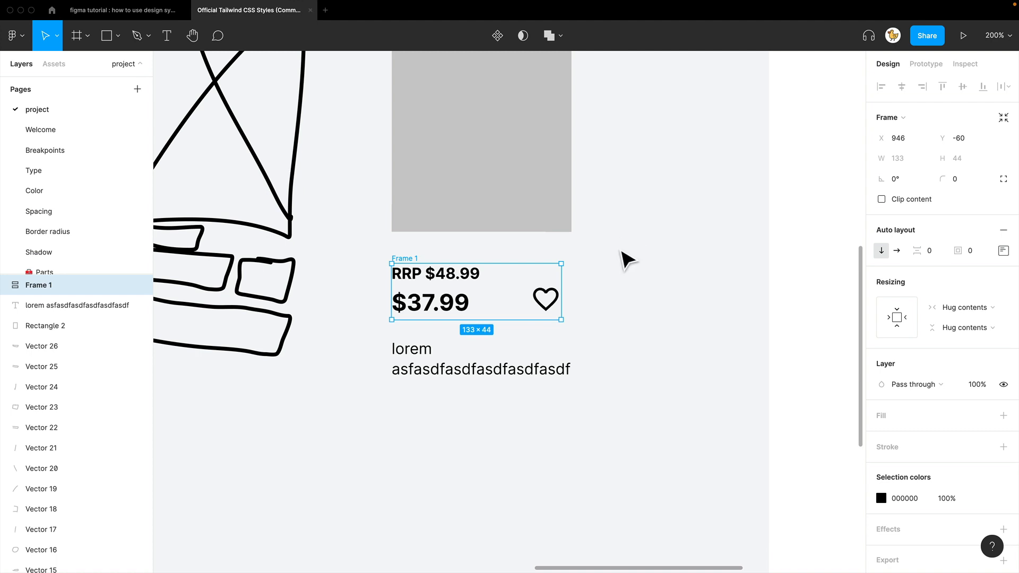
# Step: Align the contents of the price frame with "$37.99" and the heart to the left and vertically centred
pyautogui.click(641, 274)
pyautogui.click(439, 282)
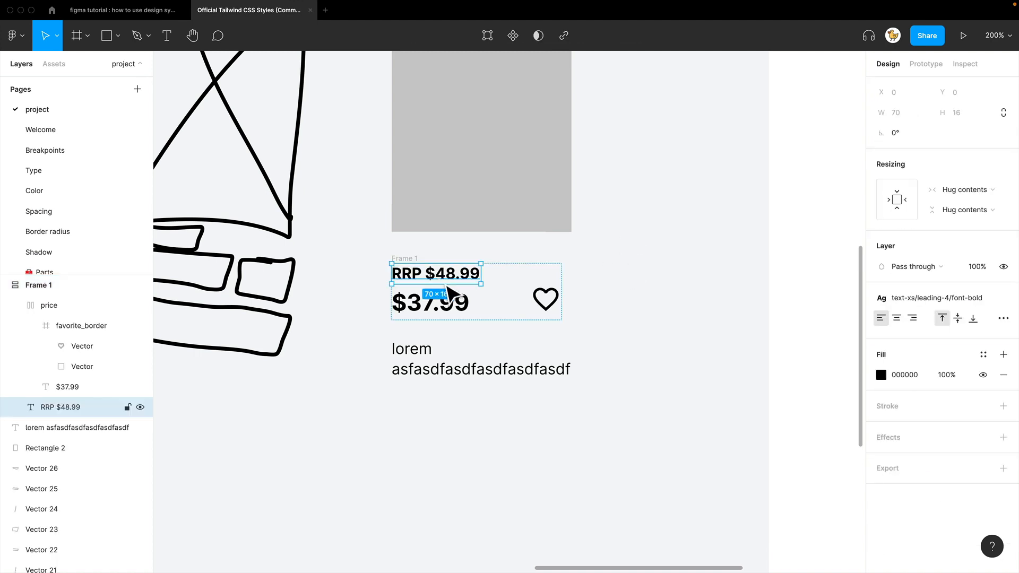
pyautogui.click(458, 311)
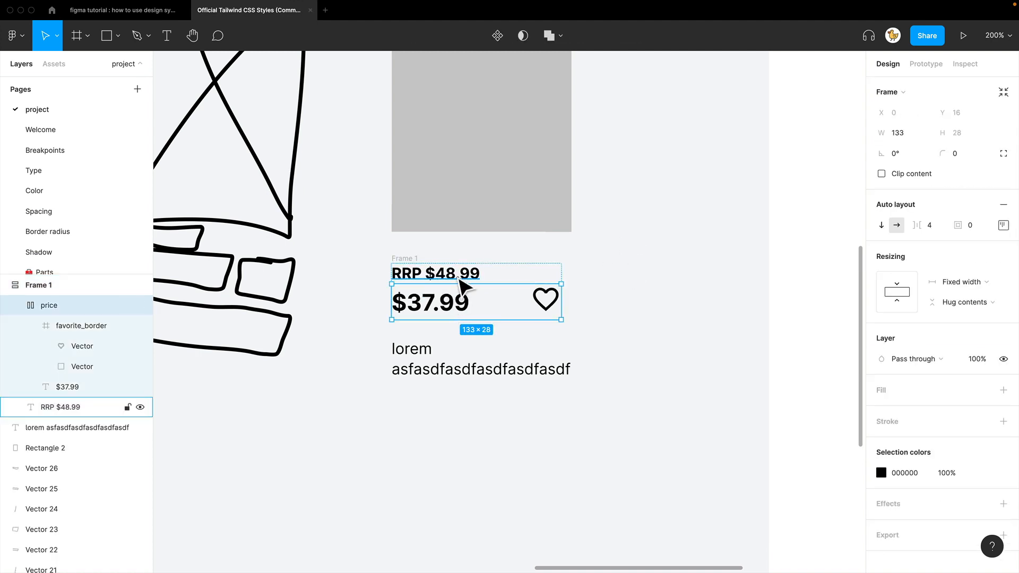
pyautogui.click(613, 317)
pyautogui.click(439, 311)
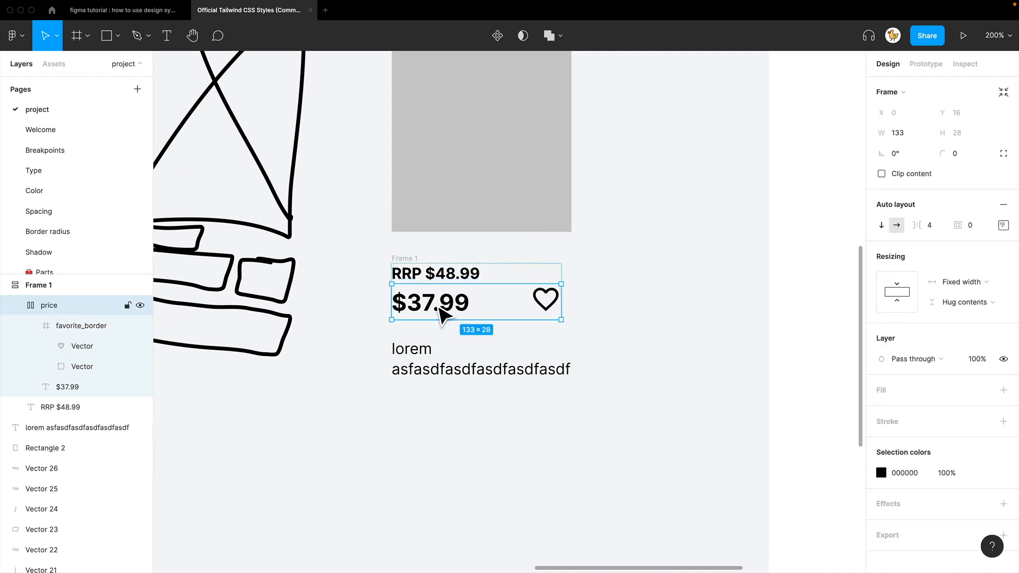
pyautogui.click(554, 314)
pyautogui.click(457, 316)
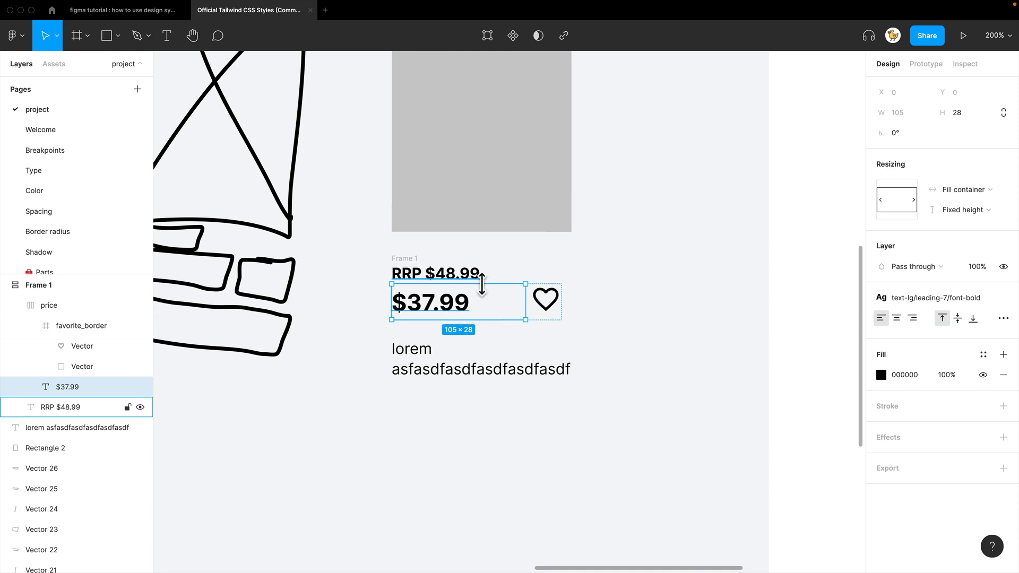
pyautogui.hotkey('shift', 'Return')
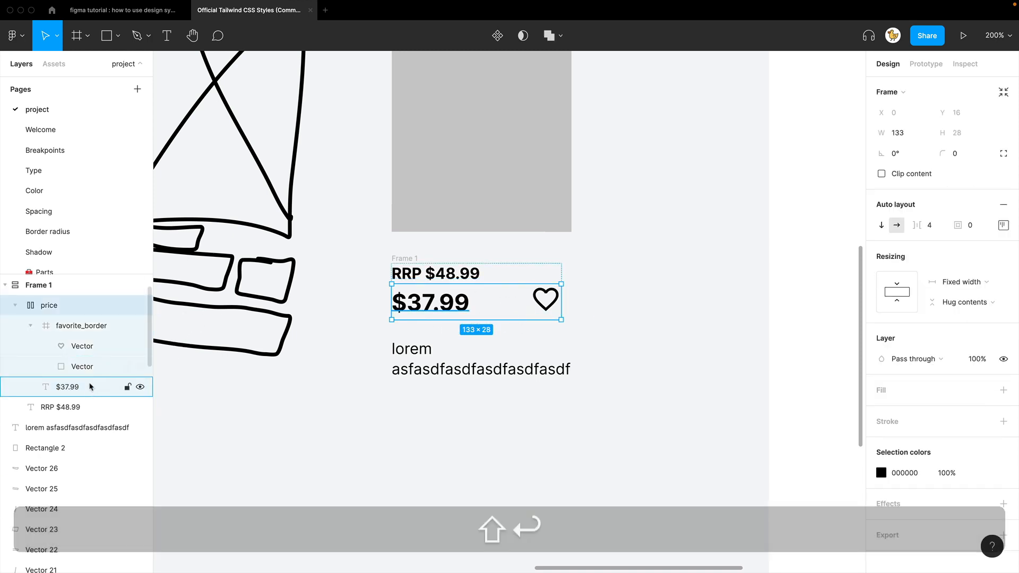
pyautogui.click(1000, 229)
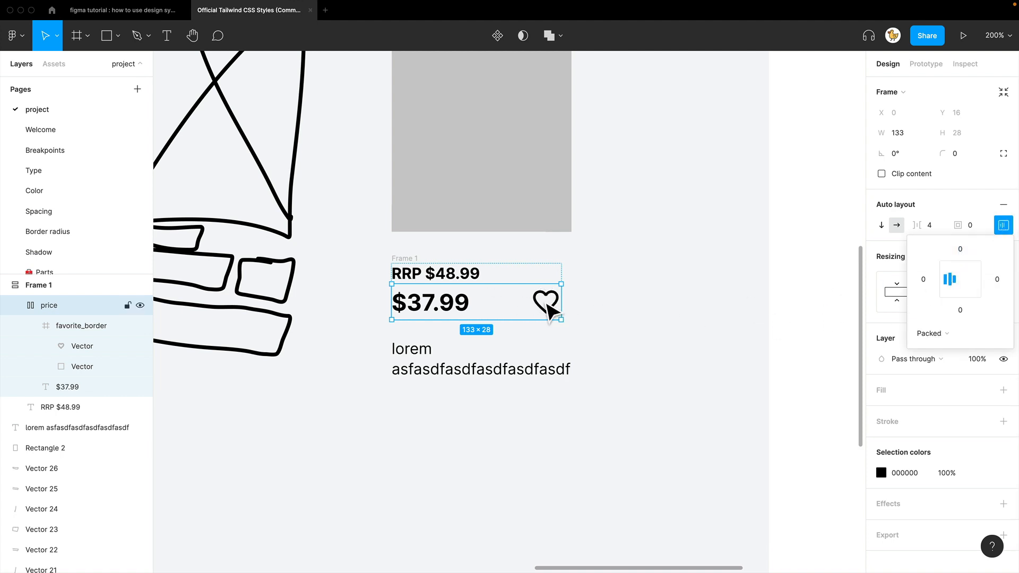
pyautogui.click(591, 300)
# Step: Rename the auto layout frame holding both prices and the heart "pricegroup"
pyautogui.scroll(5, 611, 305)
pyautogui.hscroll(-4, 611, 305)
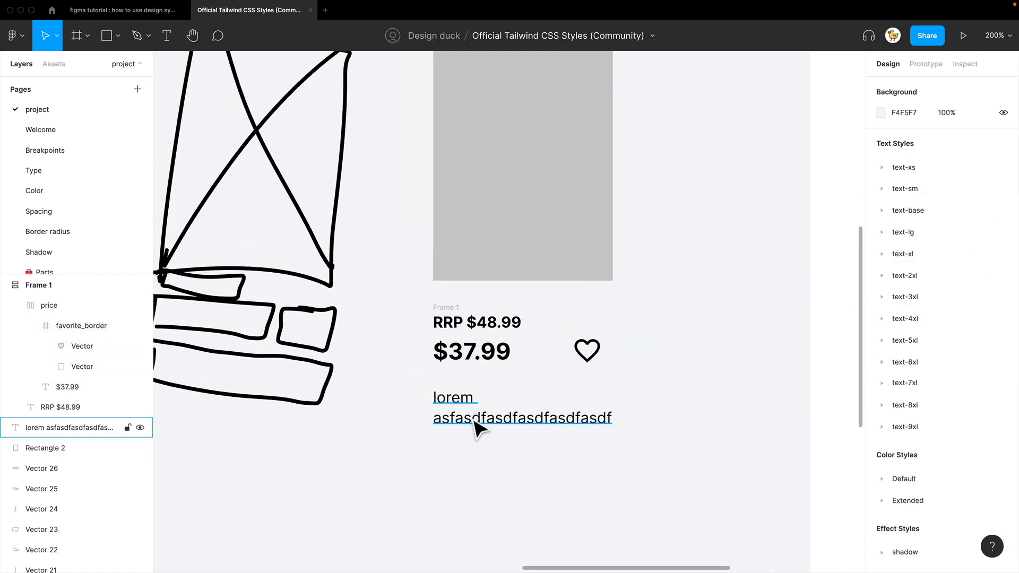
pyautogui.click(473, 423)
pyautogui.click(455, 318)
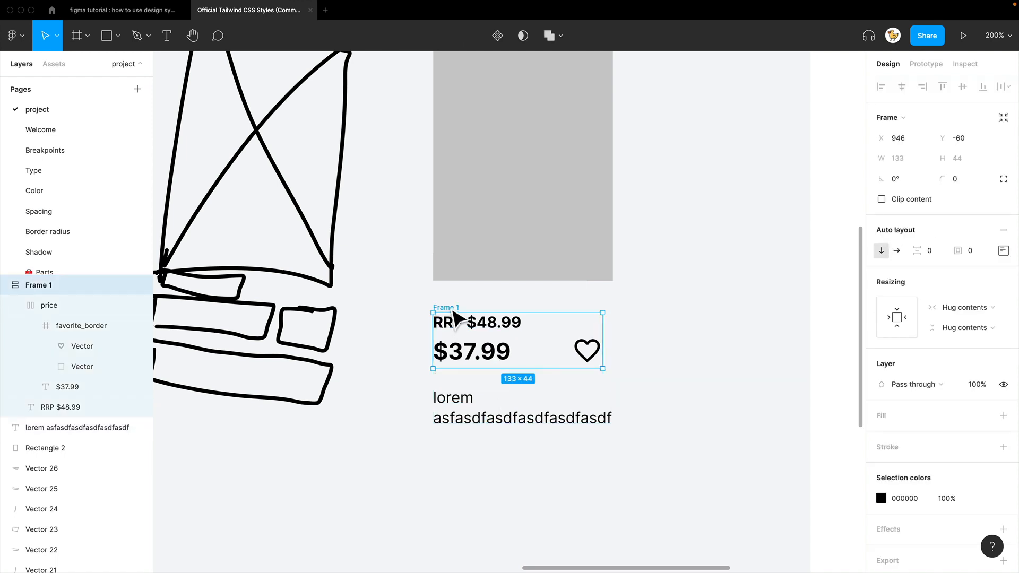
pyautogui.press('super+r')
pyautogui.write('pri')
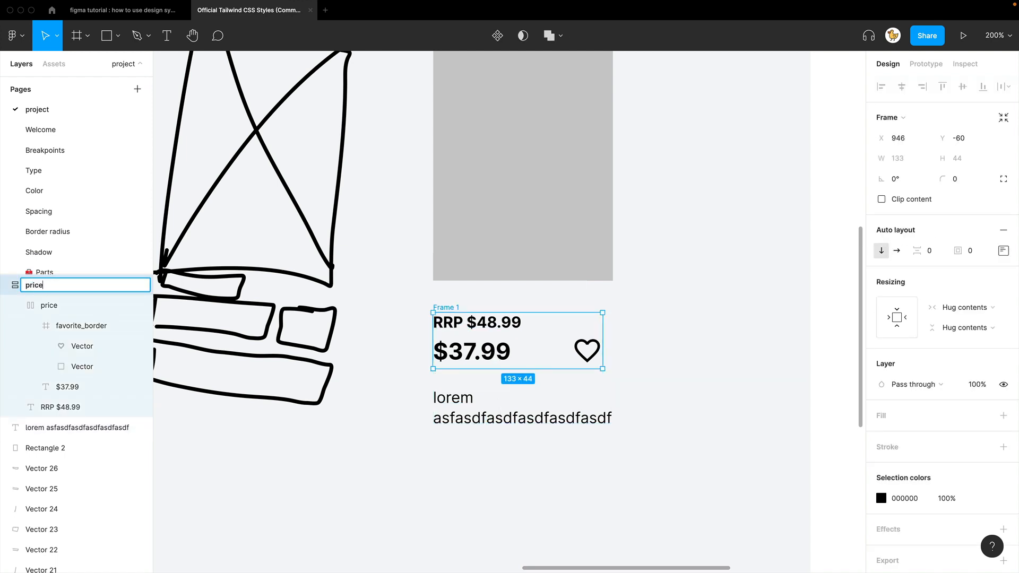
pyautogui.press('Return')
# Step: Wrap the pricegroup frame and the lorem description in a vertical auto layout frame and rename it "content"
pyautogui.click(470, 418)
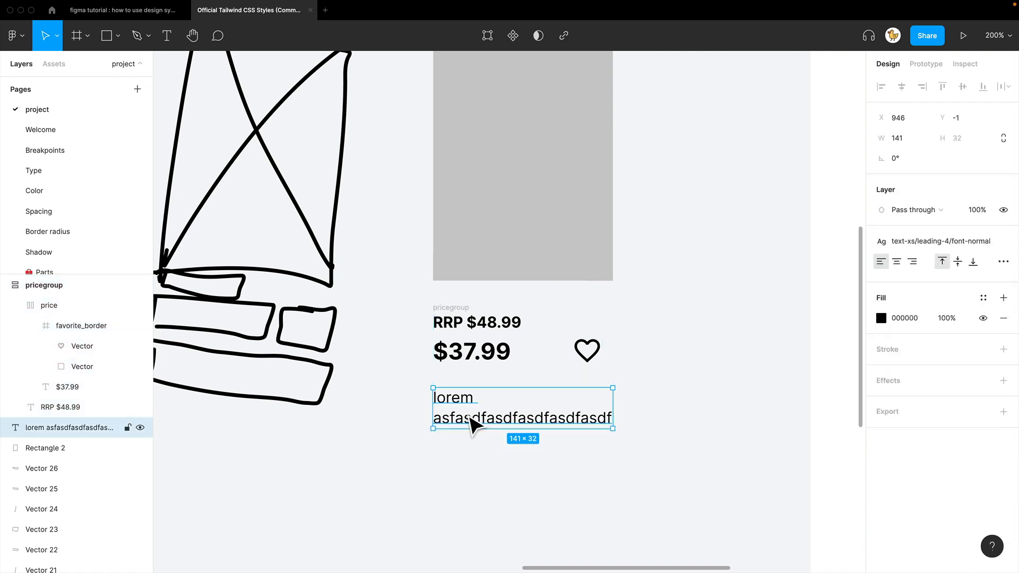
pyautogui.moveTo(672, 465); pyautogui.dragTo(401, 308)
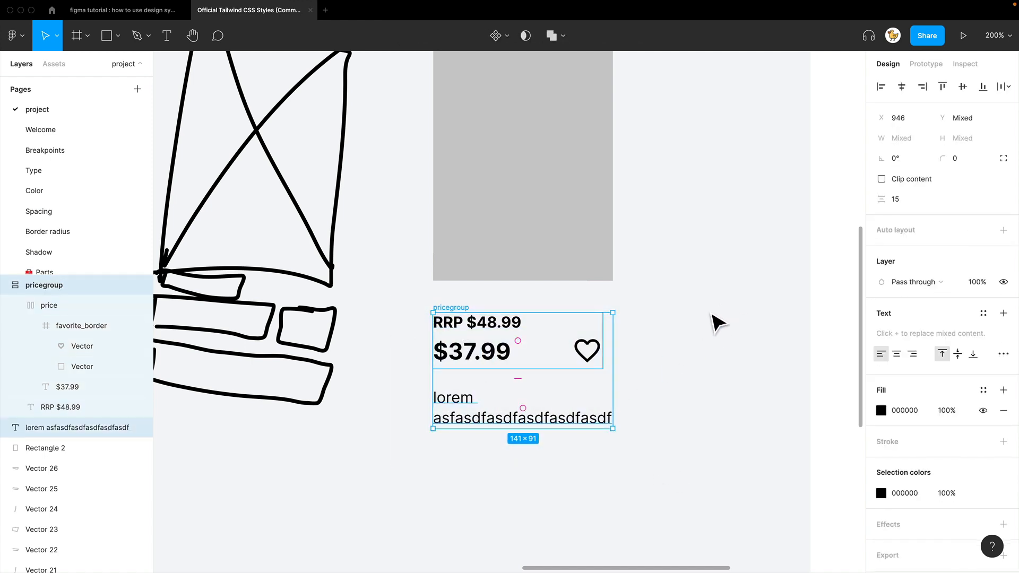
pyautogui.hotkey('shift', 'a')
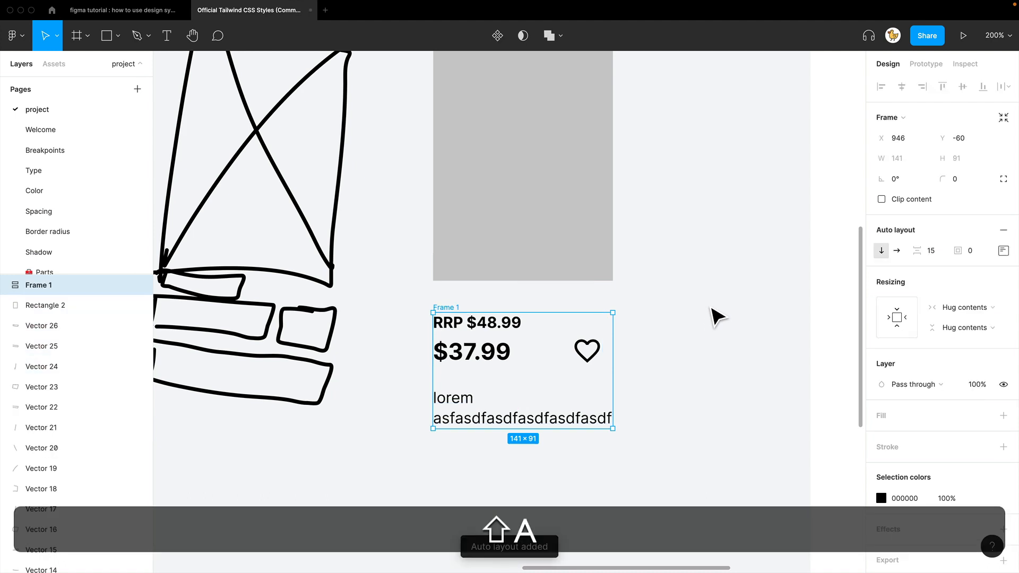
pyautogui.press('super+r')
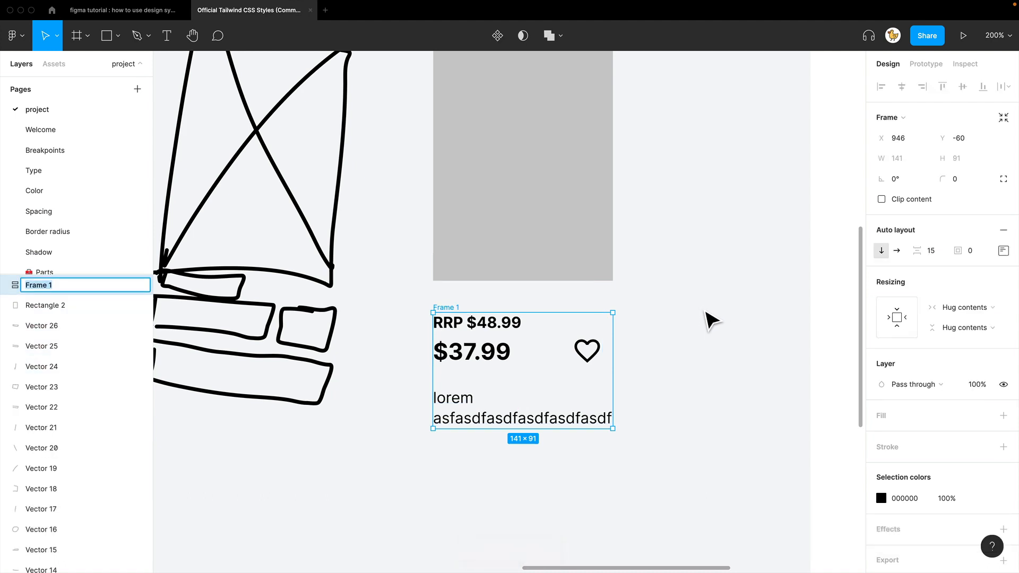
pyautogui.write('content')
pyautogui.press('Return')
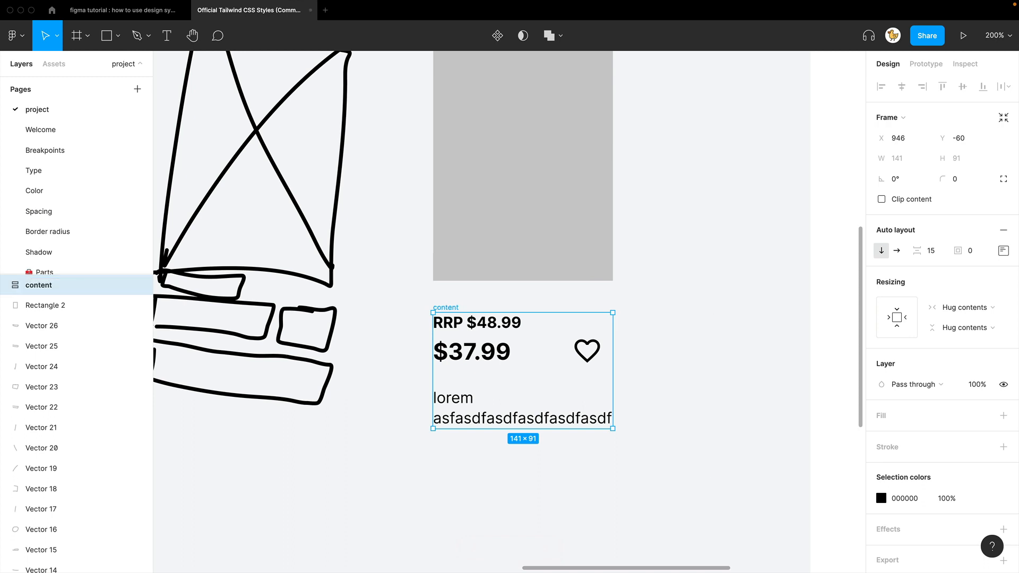
pyautogui.click(641, 319)
# Step: Set the content frame's auto layout item spacing to 8
pyautogui.hscroll(-2, 615, 350)
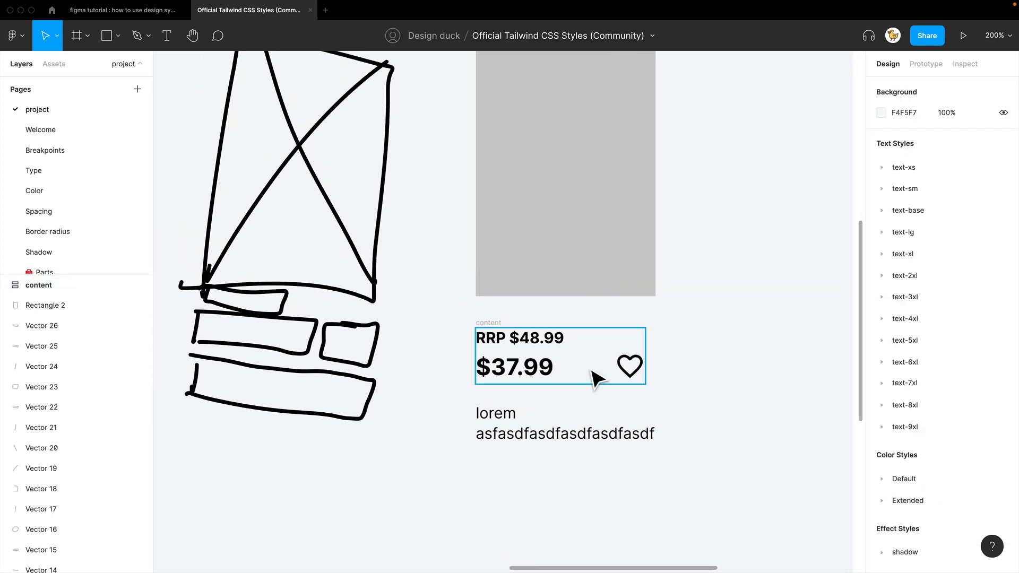
pyautogui.click(528, 433)
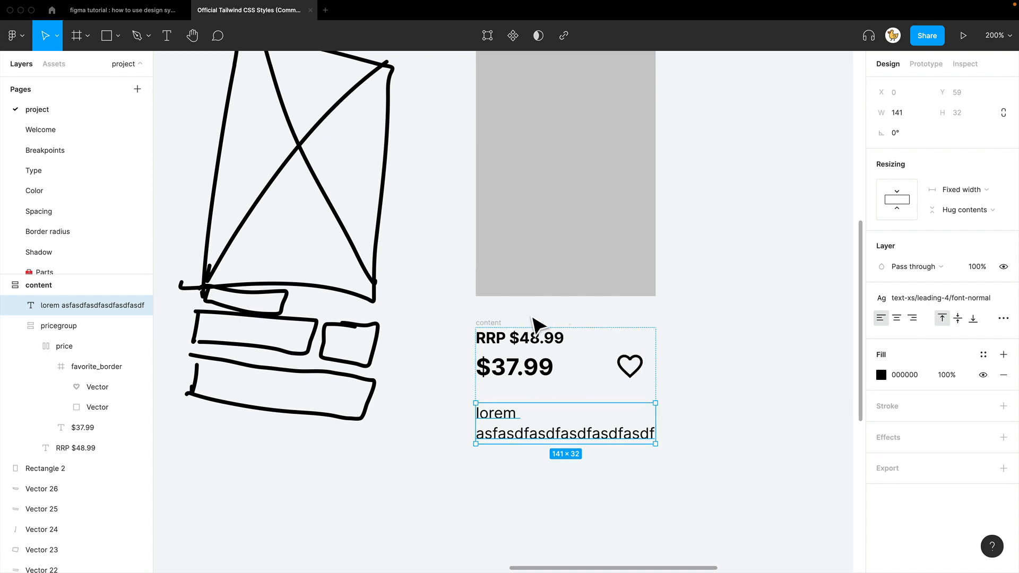
pyautogui.press('Escape')
pyautogui.click(493, 334)
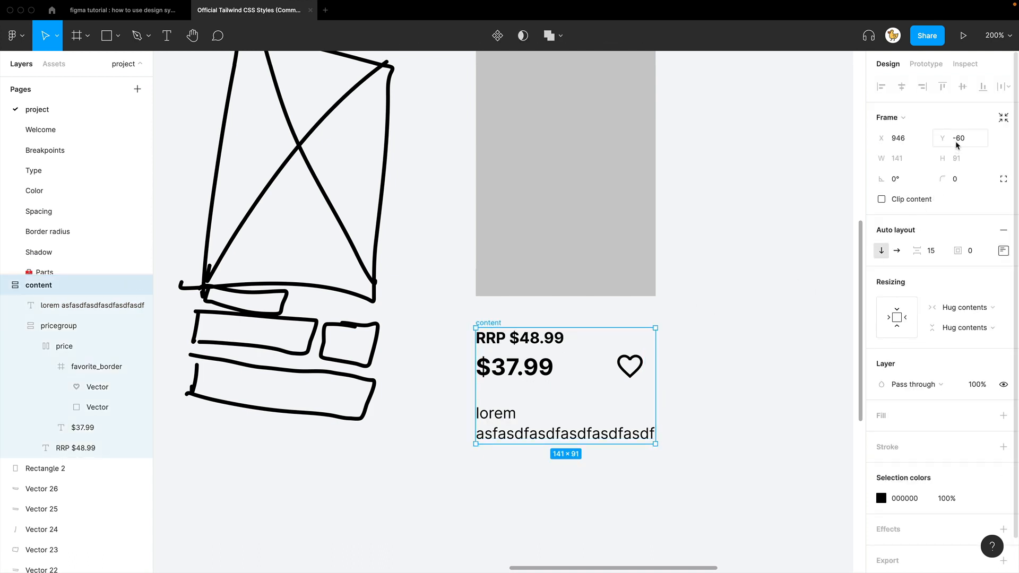
pyautogui.click(933, 253)
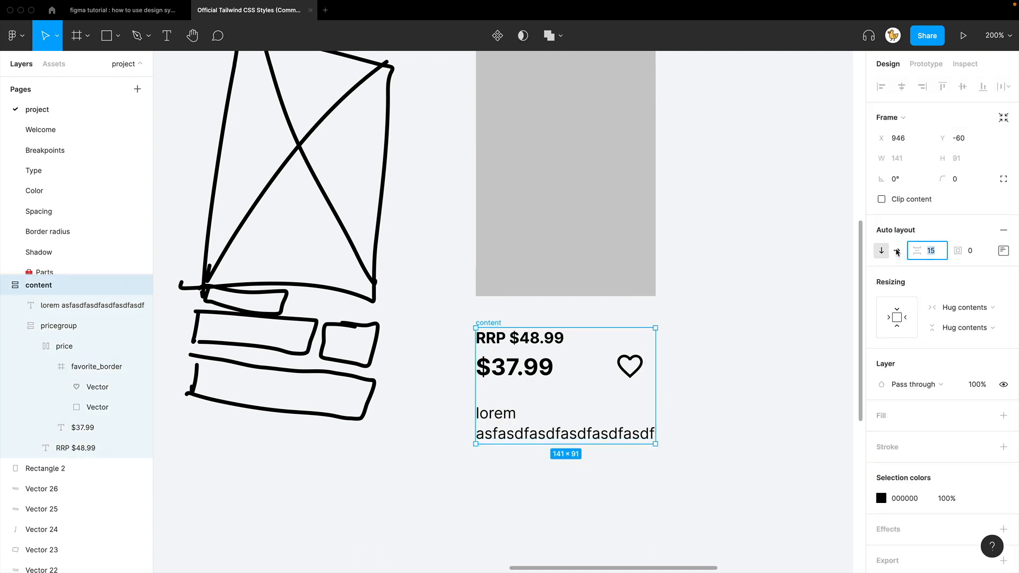
pyautogui.press('Return')
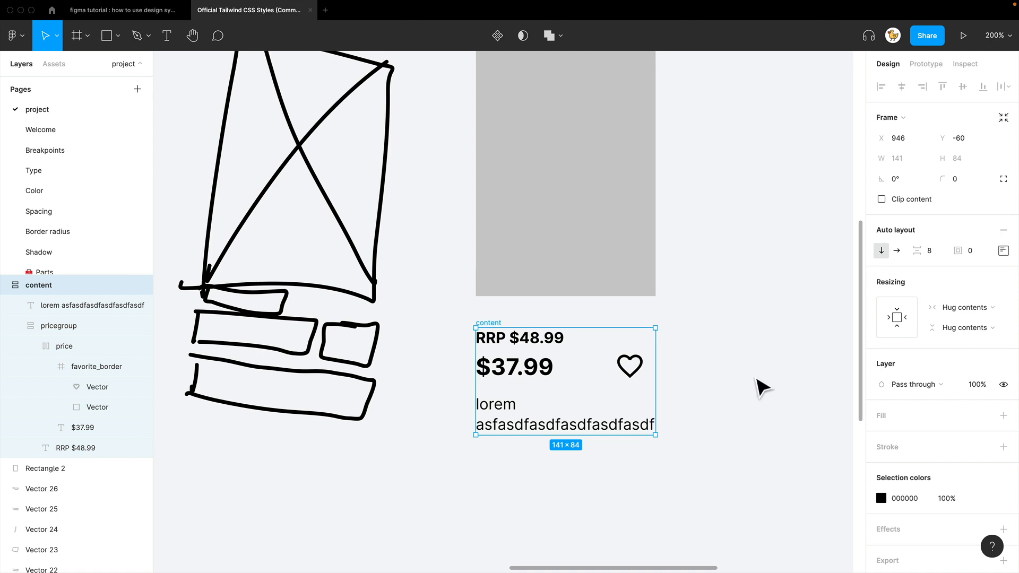
pyautogui.click(762, 388)
# Step: Move the content frame up to Y -67, closer beneath the grey image rectangle
pyautogui.hscroll(-3, 504, 385)
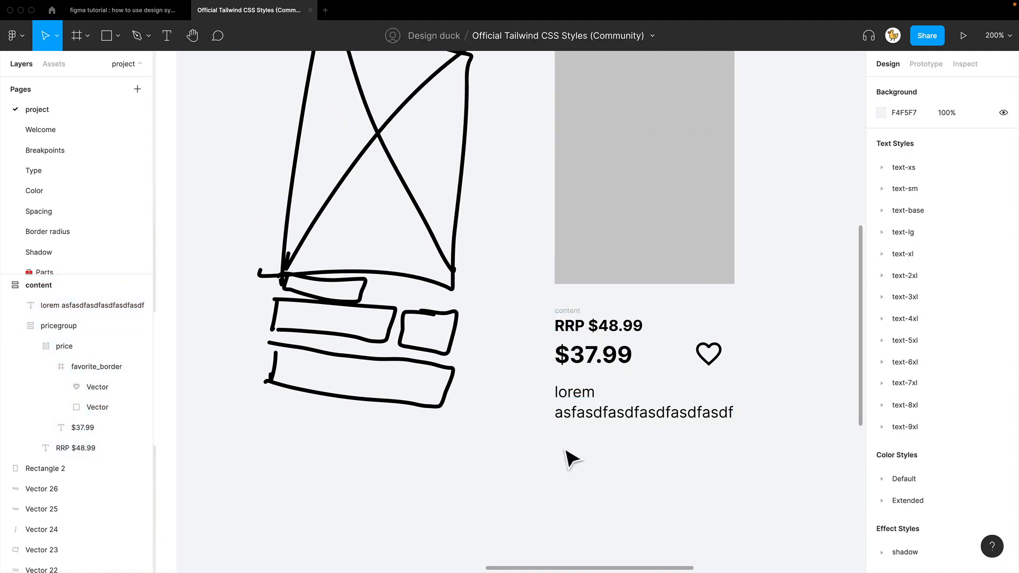
pyautogui.moveTo(577, 461); pyautogui.dragTo(480, 496)
pyautogui.moveTo(659, 371); pyautogui.dragTo(678, 363)
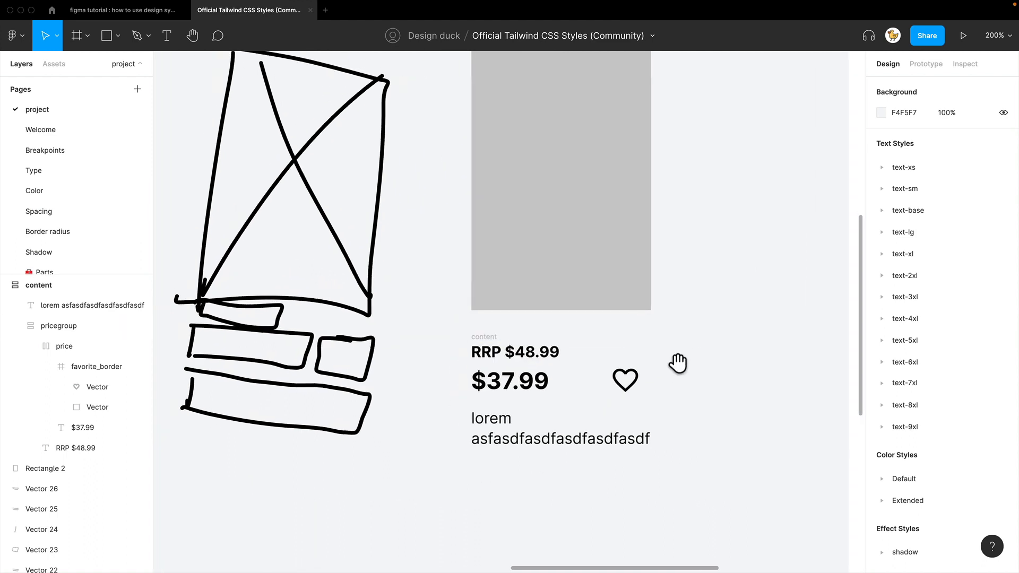
pyautogui.moveTo(485, 346); pyautogui.dragTo(489, 335)
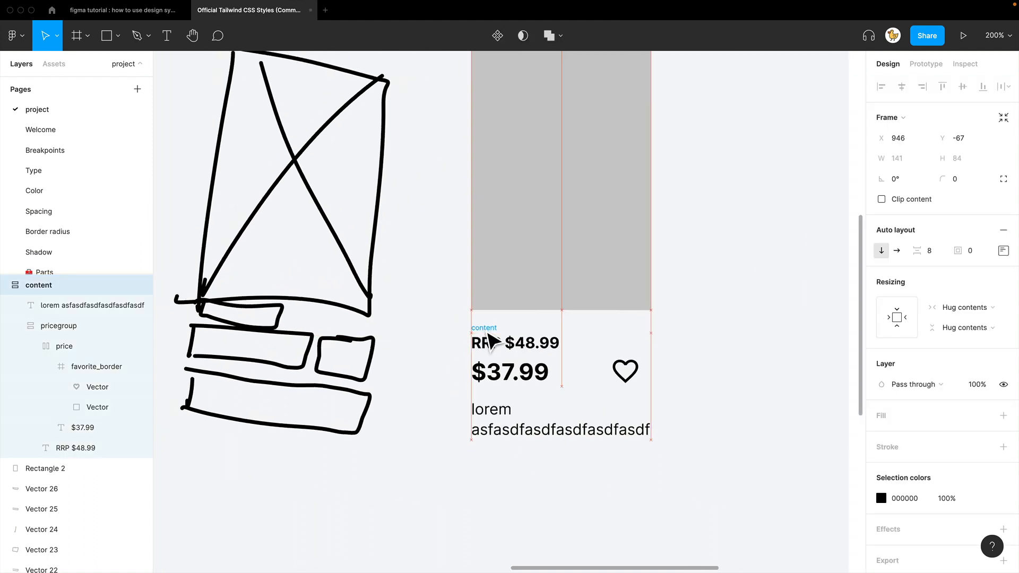
pyautogui.click(716, 357)
# Step: Apply the red 500 colour style to the "RRP $48.99" text's fill
pyautogui.keyDown('super'); pyautogui.click(529, 351); pyautogui.keyUp('super')
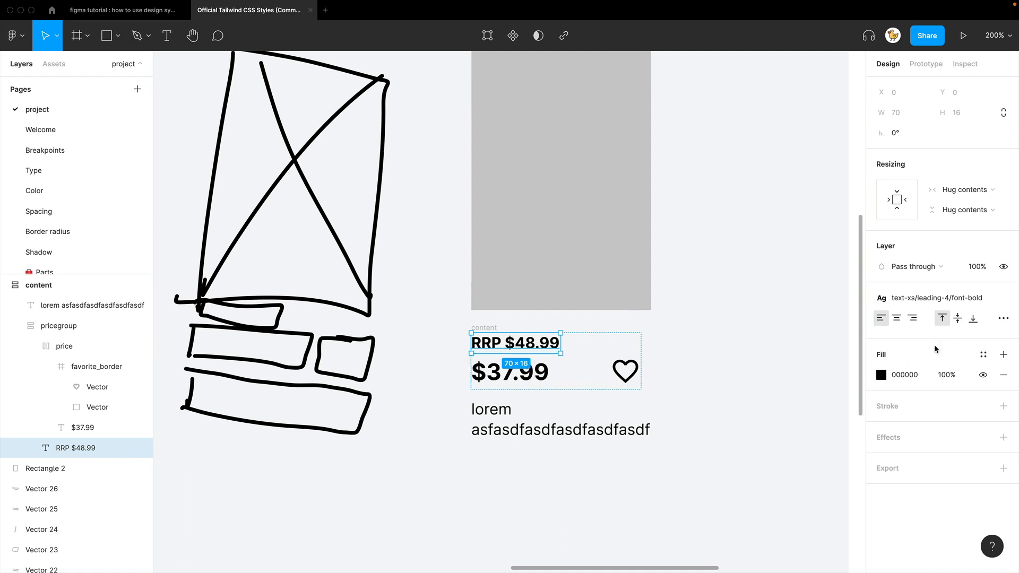
pyautogui.click(983, 355)
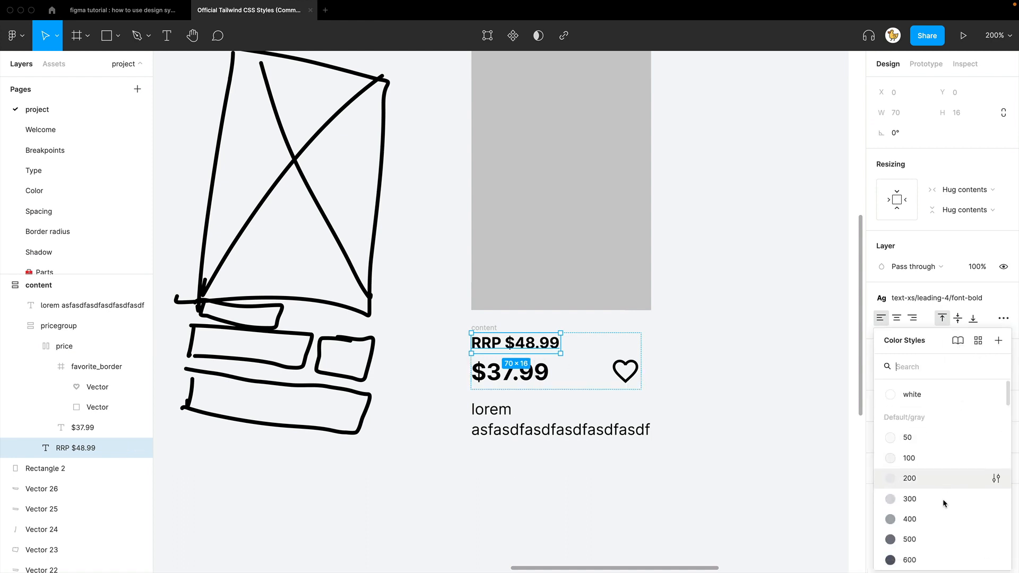
pyautogui.scroll(-6, 942, 499)
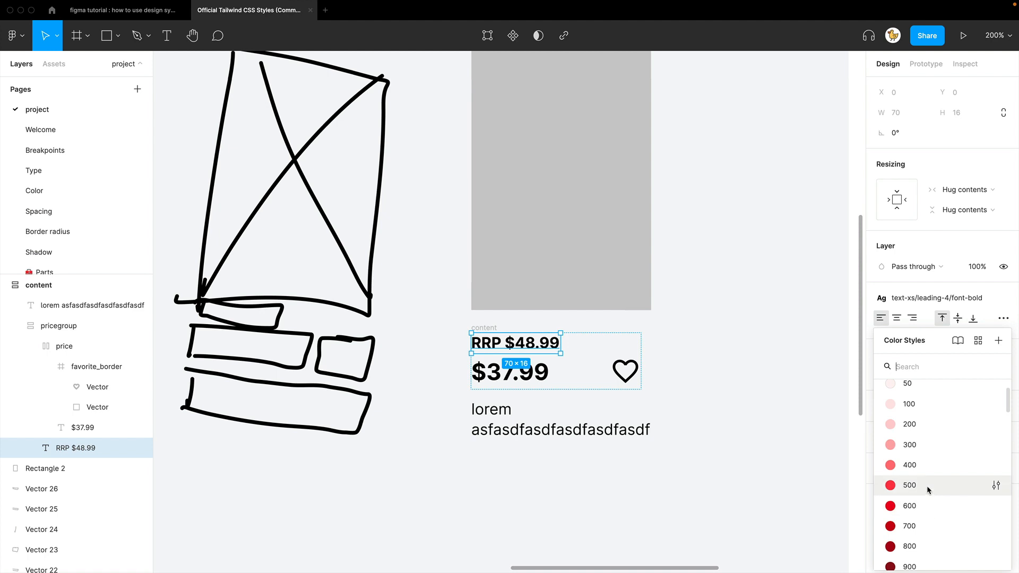
pyautogui.click(927, 486)
pyautogui.click(743, 444)
# Step: Apply the gray 800 colour style to the price frame's contents, covering the "$37.99" text and the heart icon
pyautogui.click(527, 389)
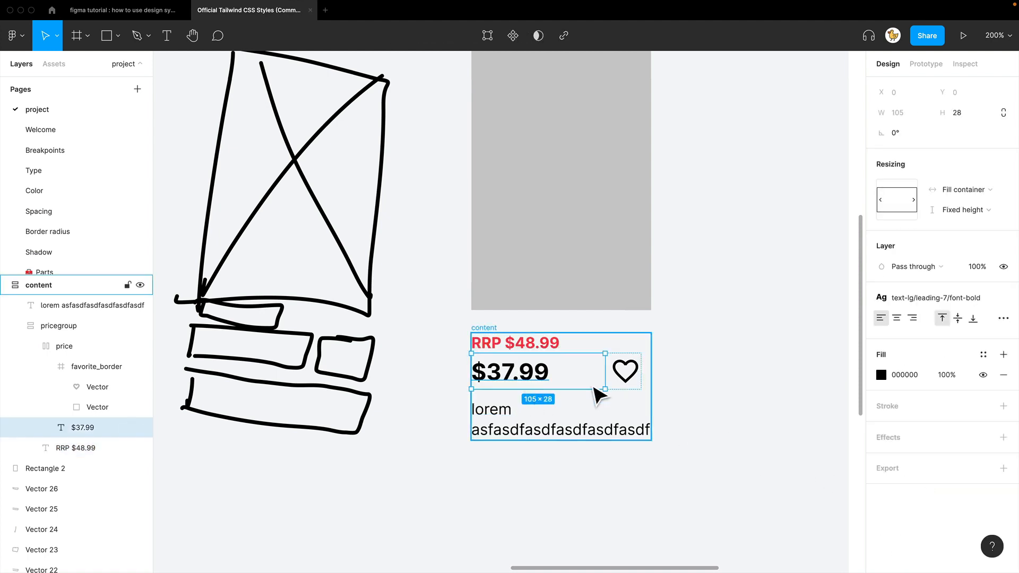
pyautogui.moveTo(697, 469); pyautogui.dragTo(504, 387)
pyautogui.click(511, 387)
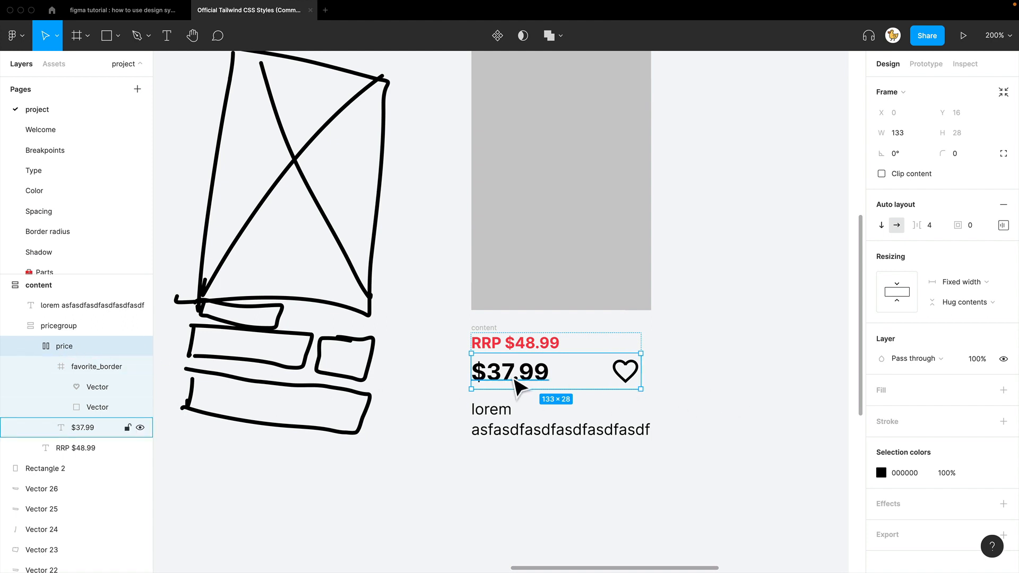
pyautogui.click(516, 387)
pyautogui.click(686, 387)
pyautogui.click(515, 382)
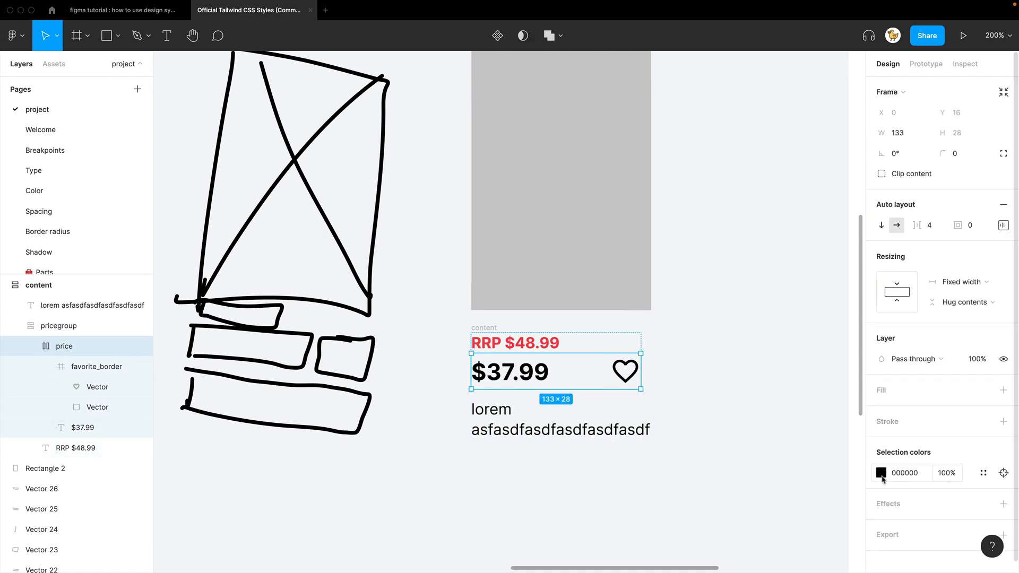
pyautogui.click(983, 473)
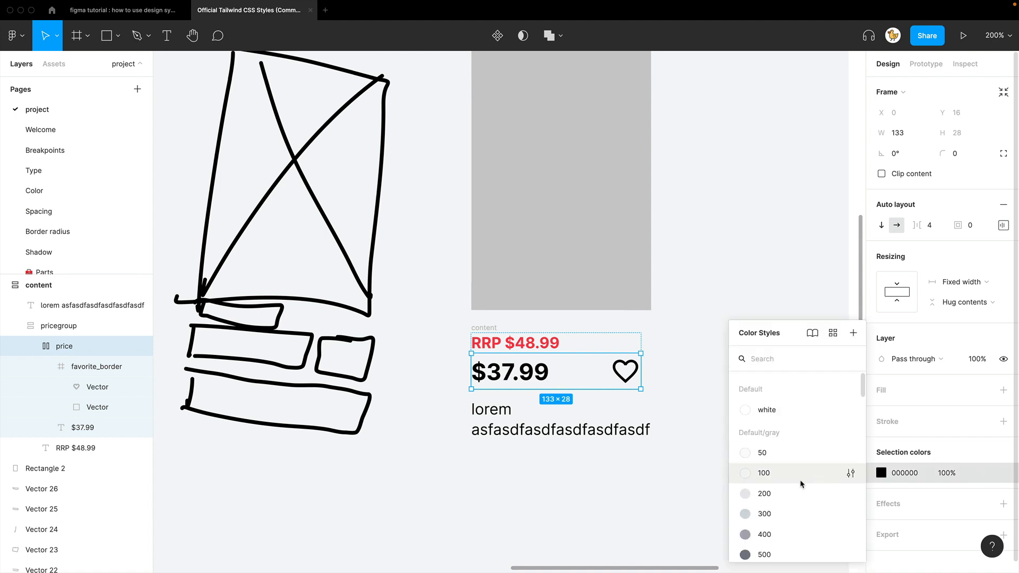
pyautogui.scroll(-5, 804, 511)
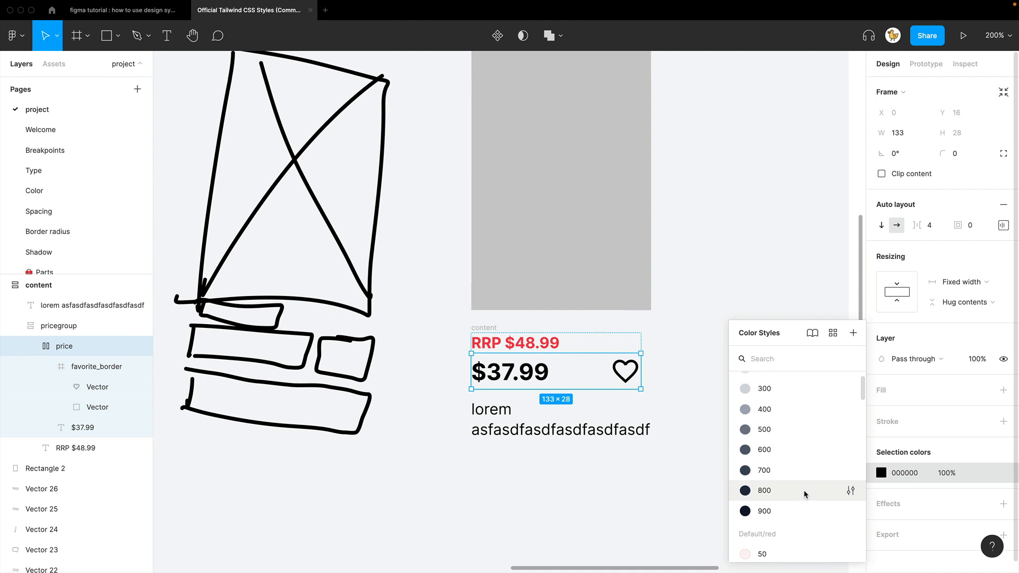
pyautogui.click(804, 495)
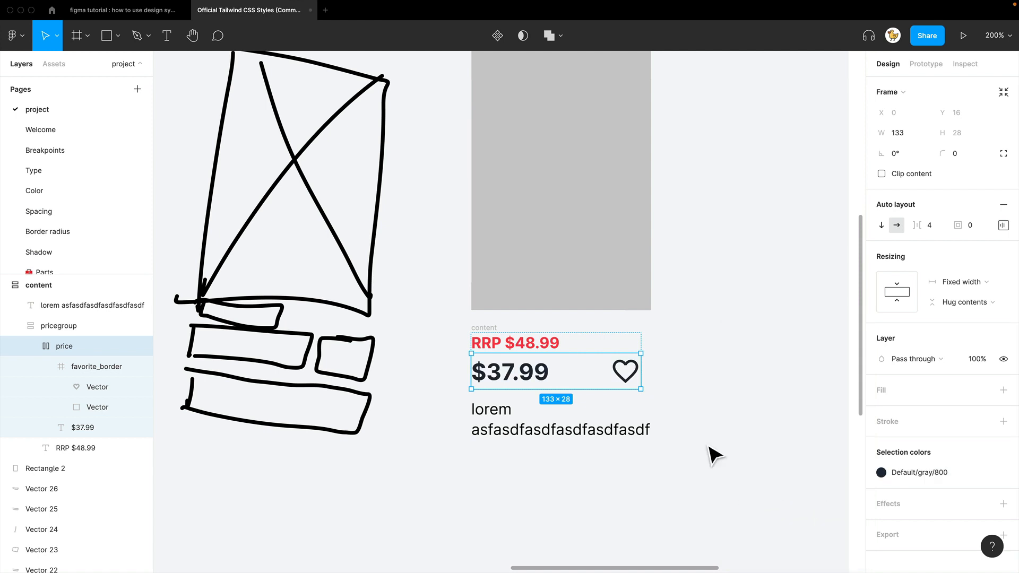
pyautogui.click(727, 406)
# Step: Compare the lorem description with the reference screen and apply the gray 500 colour style to its fill
pyautogui.click(550, 436)
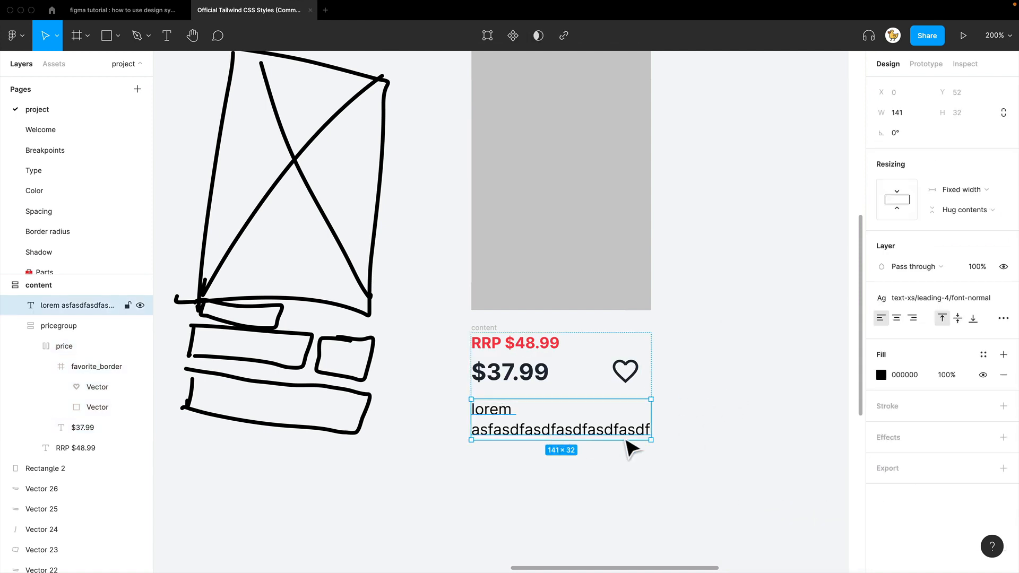
pyautogui.click(366, 472)
pyautogui.press('super+minus')
pyautogui.hscroll(-5, 345, 435)
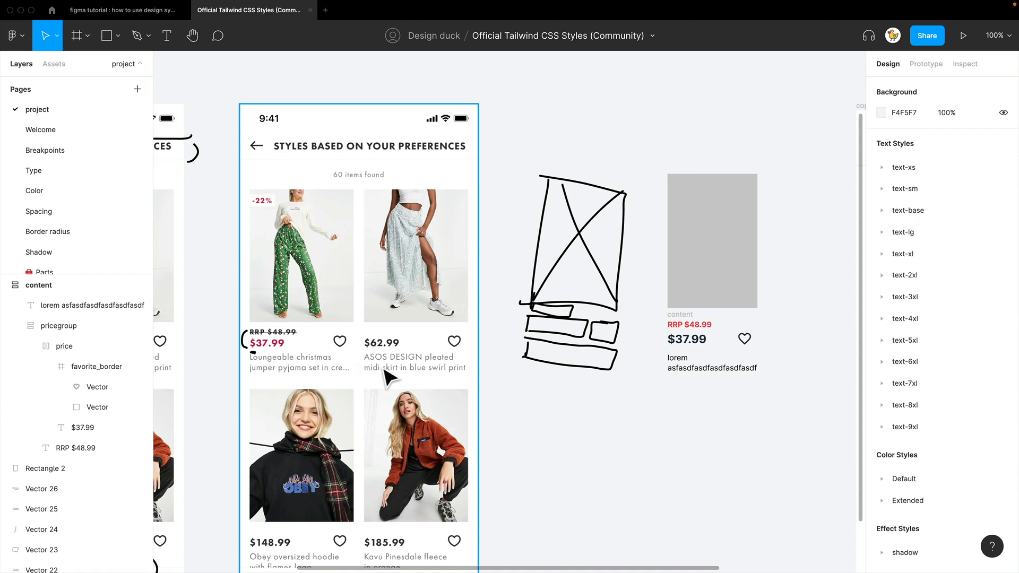
pyautogui.hscroll(2, 690, 425)
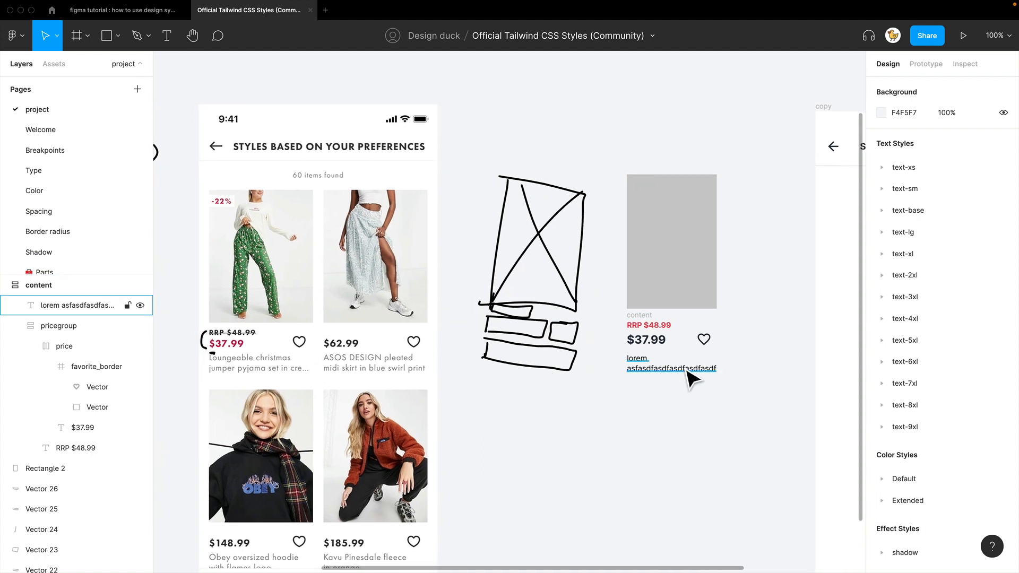
pyautogui.click(688, 381)
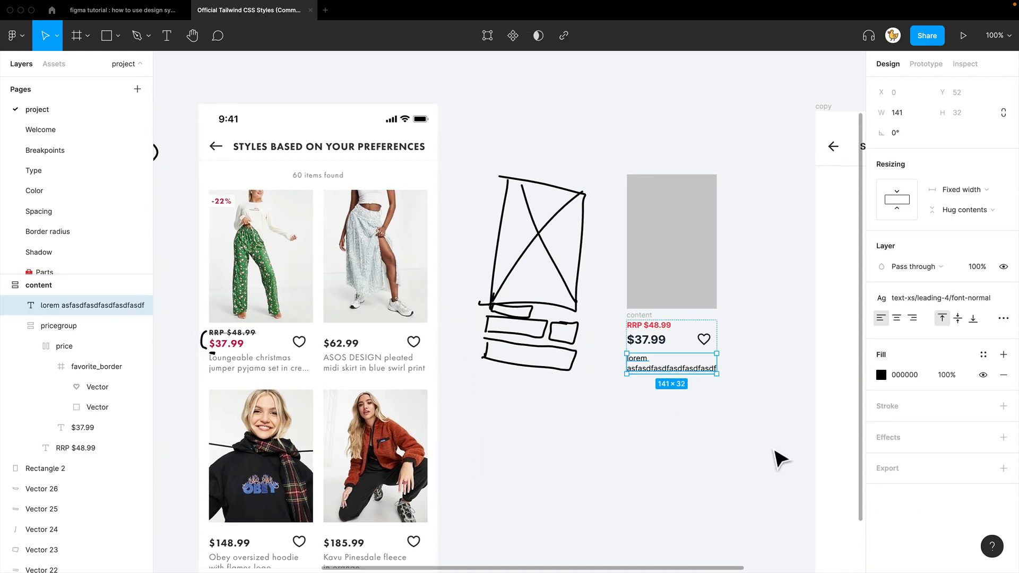
pyautogui.click(983, 356)
pyautogui.scroll(-5, 948, 508)
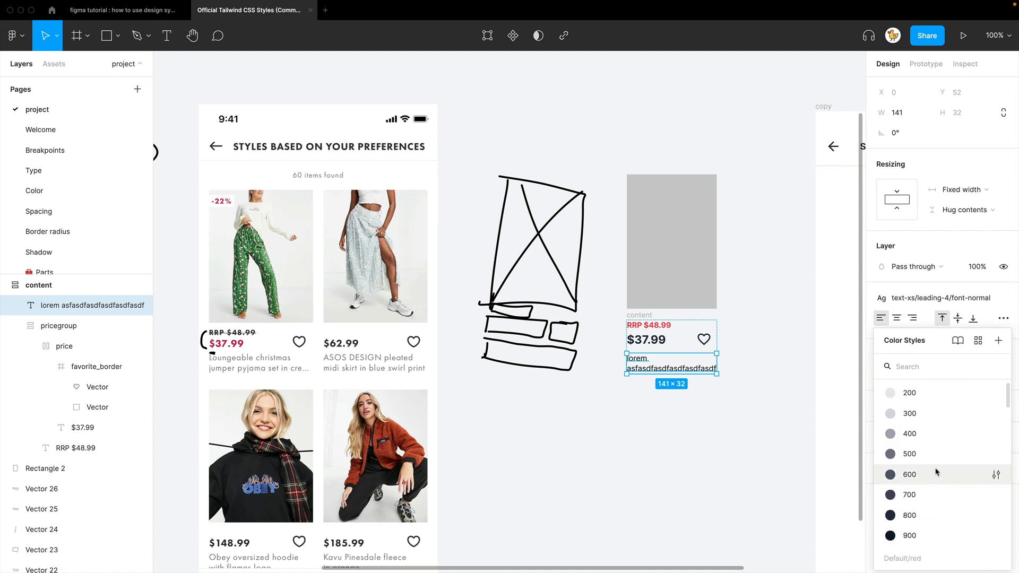
pyautogui.click(940, 458)
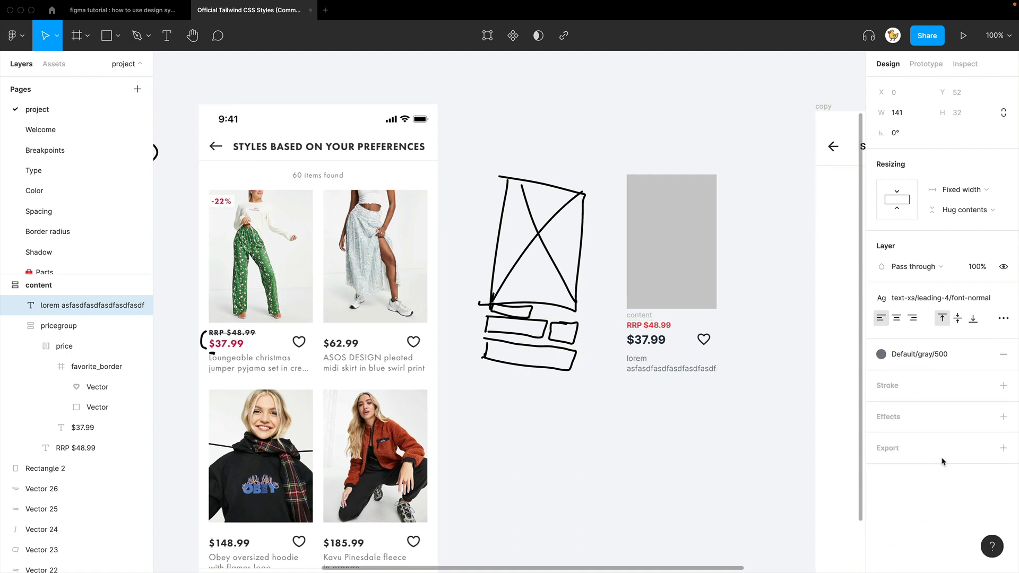
pyautogui.click(714, 423)
# Step: Delete the hand-drawn wireframe sketch of the product card beside the grey image rectangle
pyautogui.hscroll(3, 607, 379)
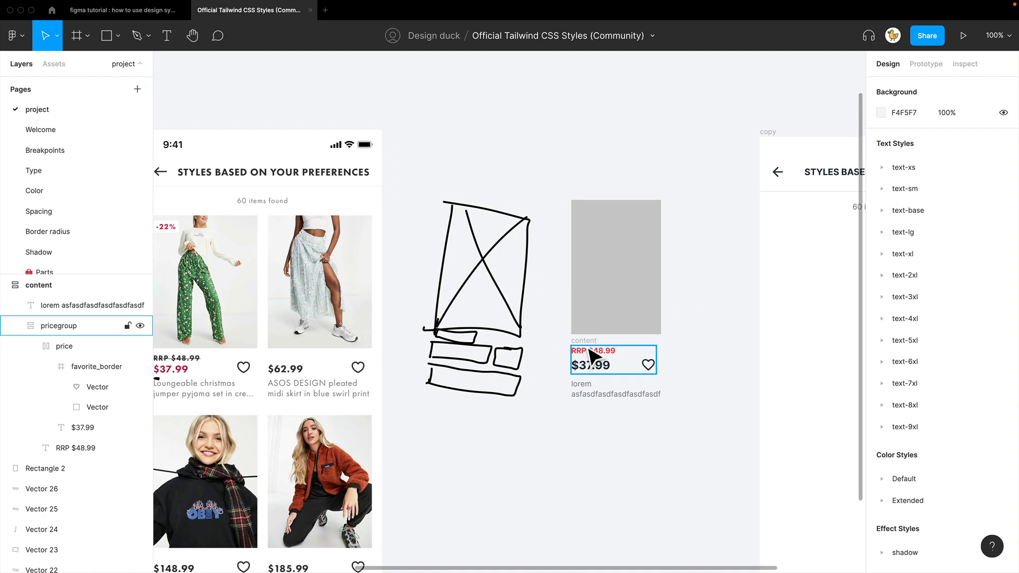
pyautogui.click(609, 379)
pyautogui.click(667, 429)
pyautogui.press('super+plus')
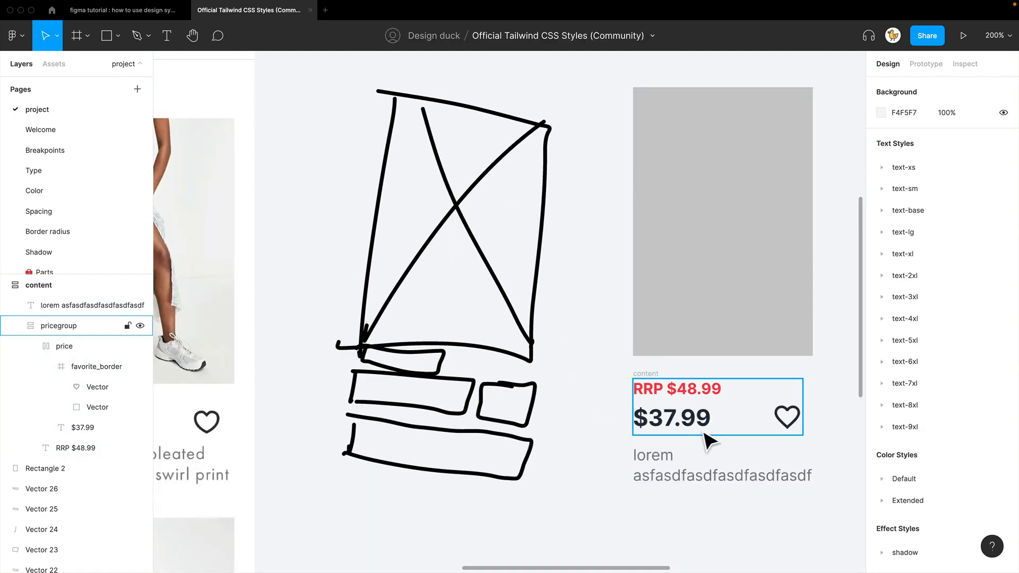
pyautogui.moveTo(701, 456)
pyautogui.mouseDown()
pyautogui.moveTo(588, 345)
pyautogui.moveTo(619, 412)
pyautogui.mouseUp()
pyautogui.moveTo(478, 469); pyautogui.dragTo(265, 96)
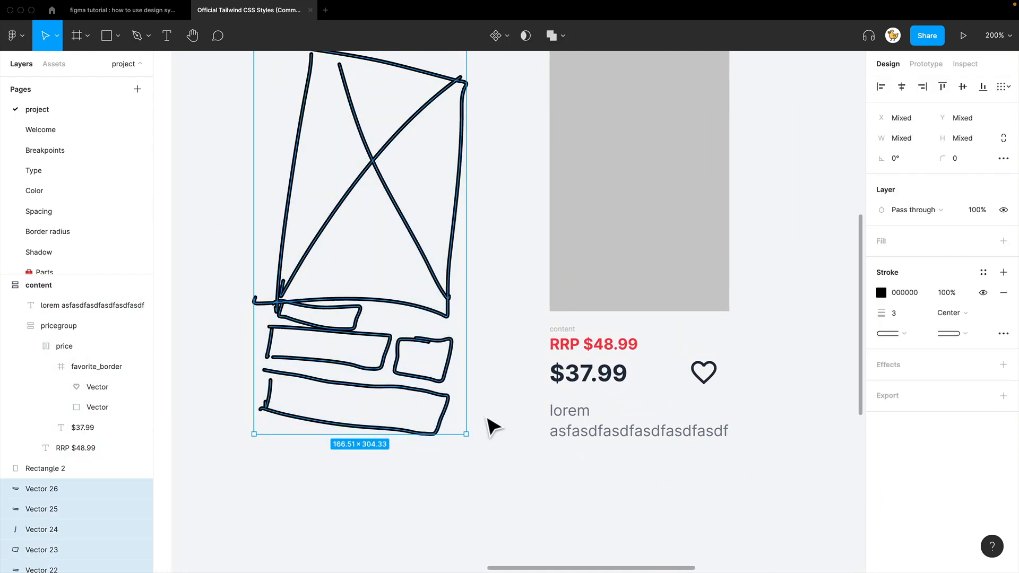
pyautogui.press('Delete')
# Step: Set the pricegroup frame's horizontal resizing to Fill container within the content frame
pyautogui.hscroll(4, 471, 438)
pyautogui.click(532, 351)
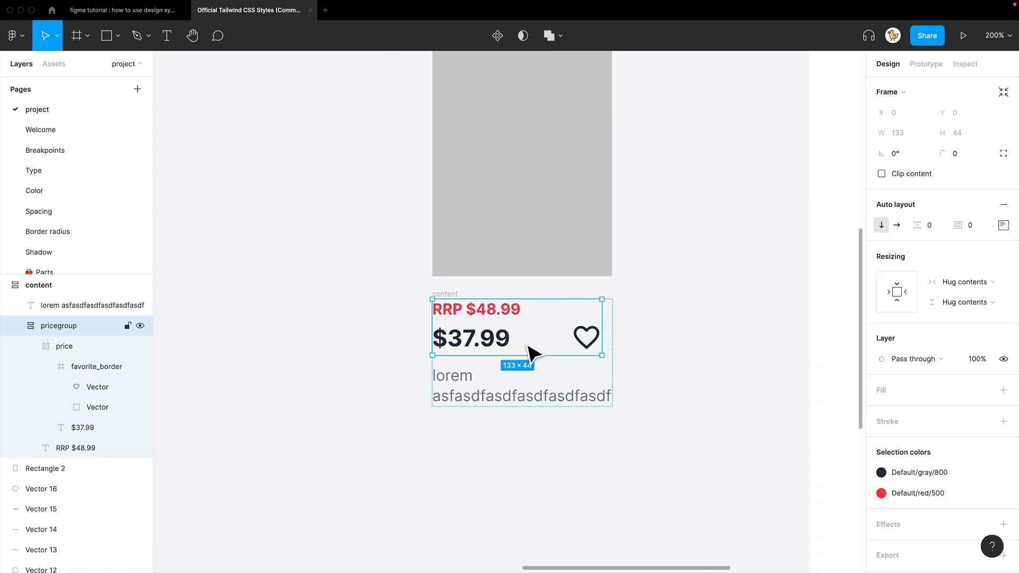
pyautogui.click(967, 286)
pyautogui.click(973, 299)
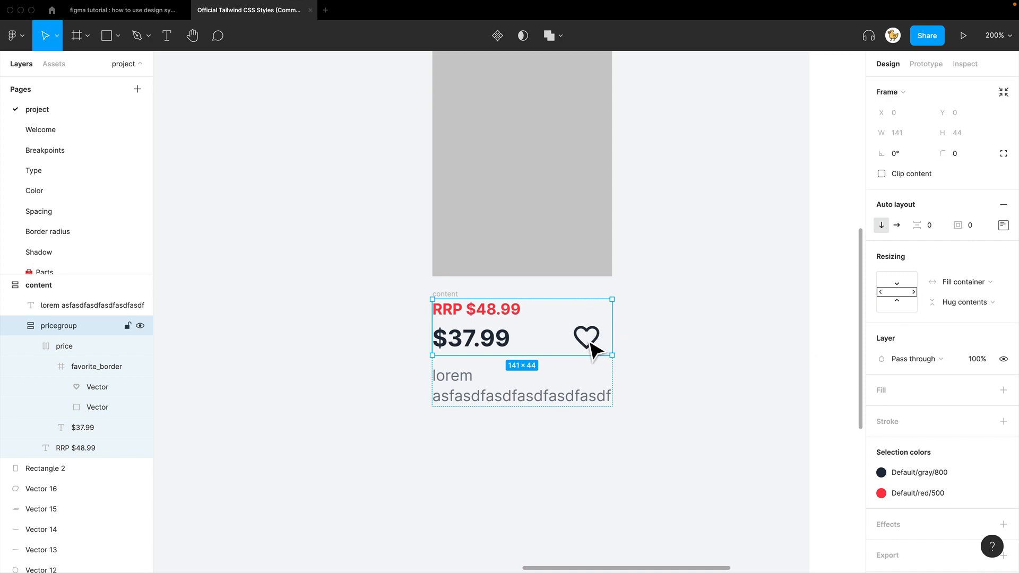
# Step: Set the horizontal resizing of the price frame holding "$37.99" and the heart icon to Fill container
pyautogui.press('Return')
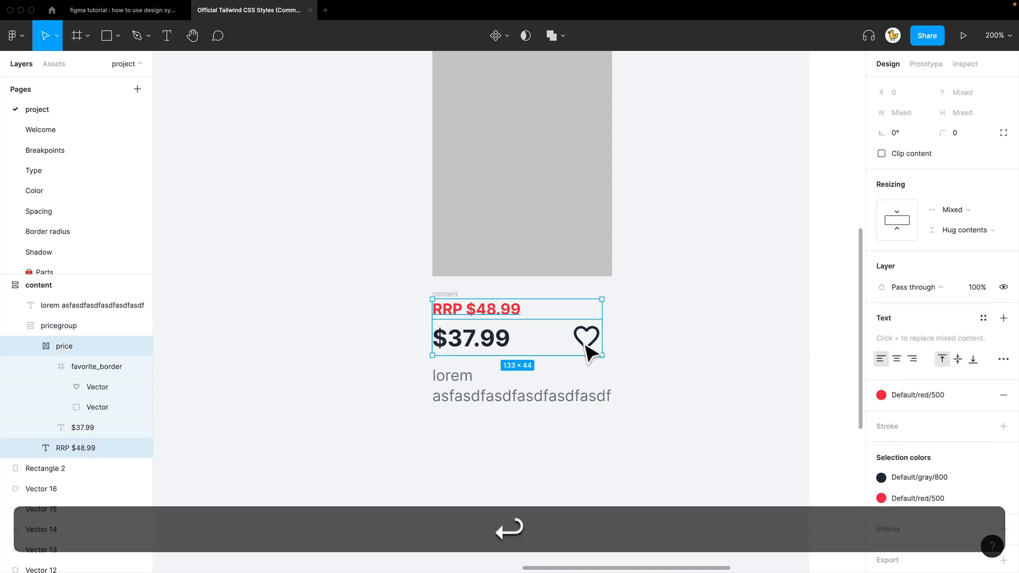
pyautogui.click(480, 351)
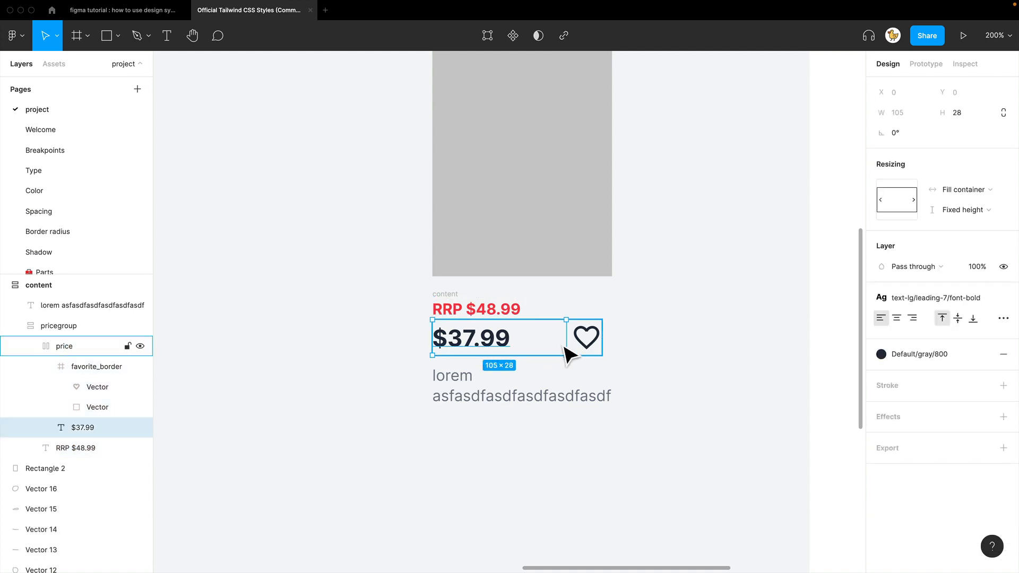
pyautogui.click(584, 340)
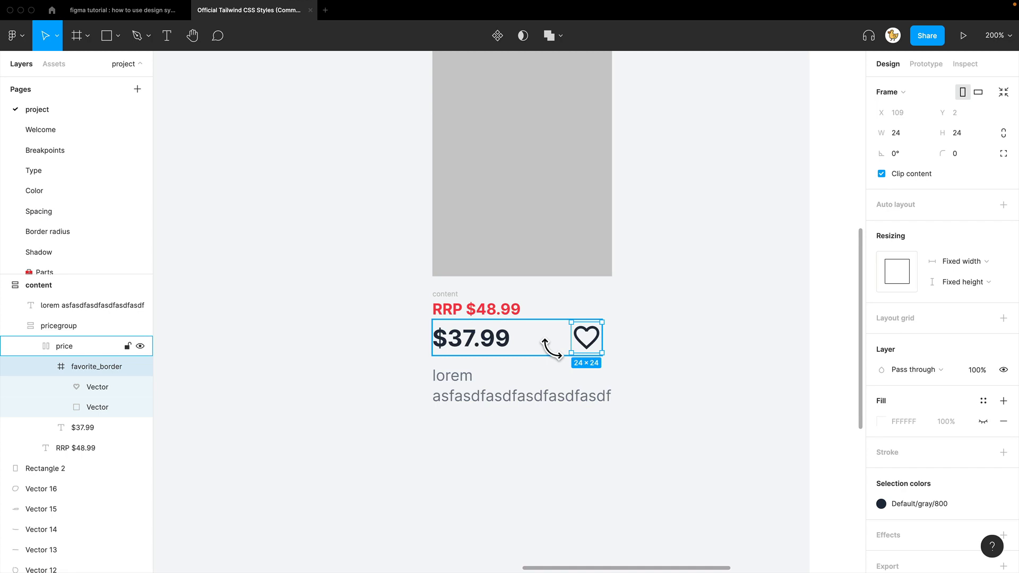
pyautogui.hotkey('shift', 'Return')
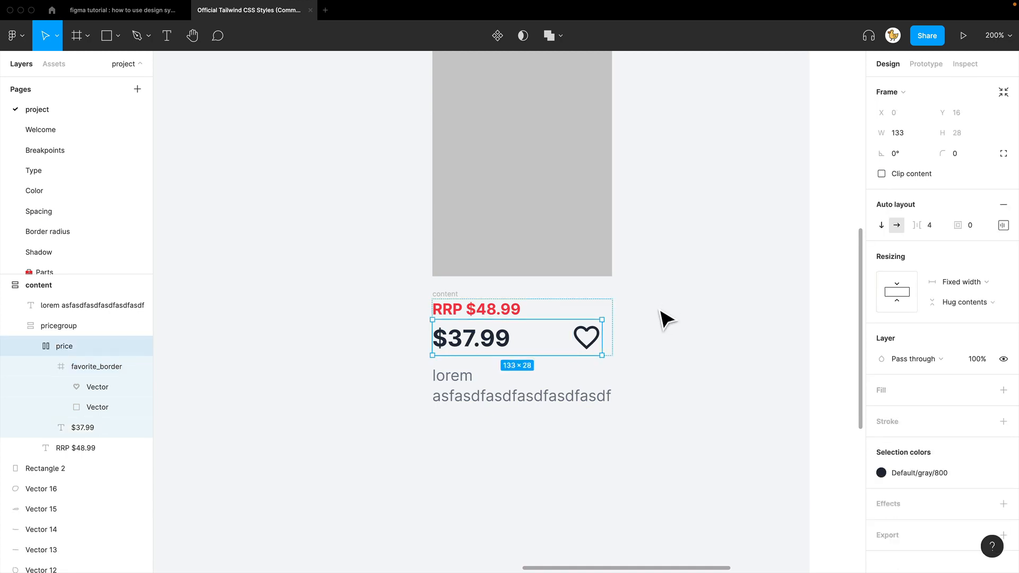
pyautogui.click(957, 286)
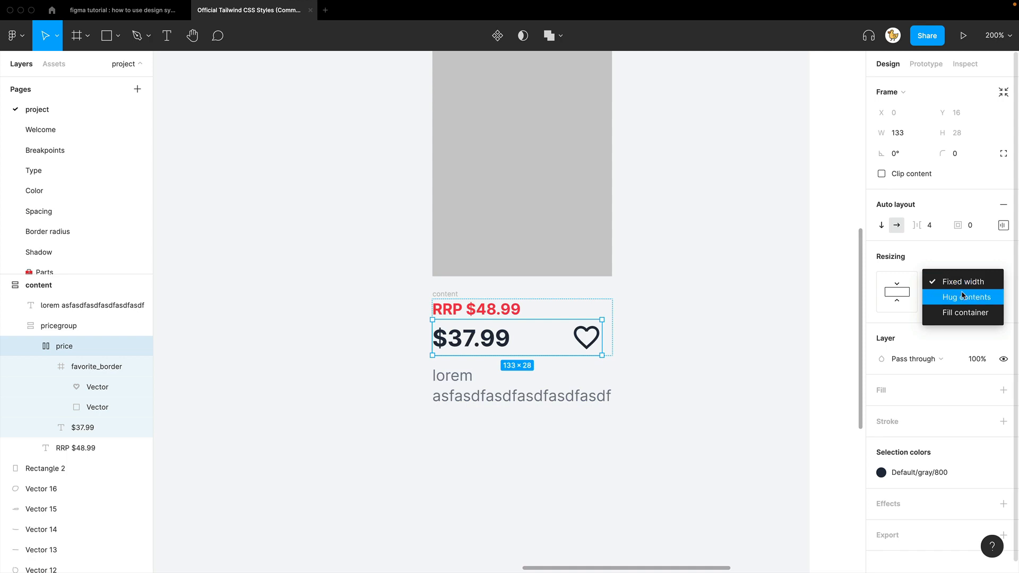
pyautogui.click(965, 313)
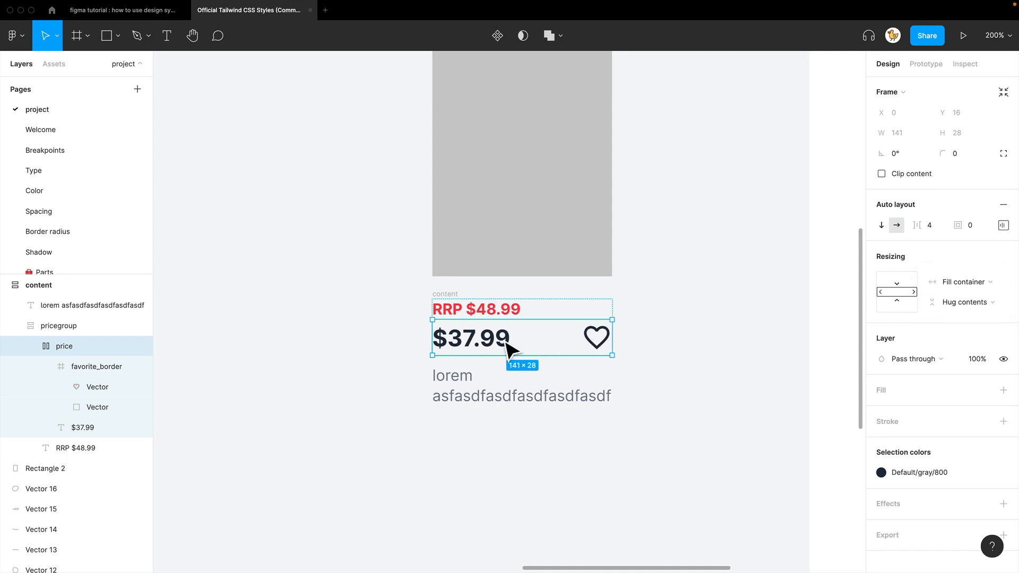
# Step: Set the "RRP $48.99" text's horizontal resizing to Fill container
pyautogui.click(488, 315)
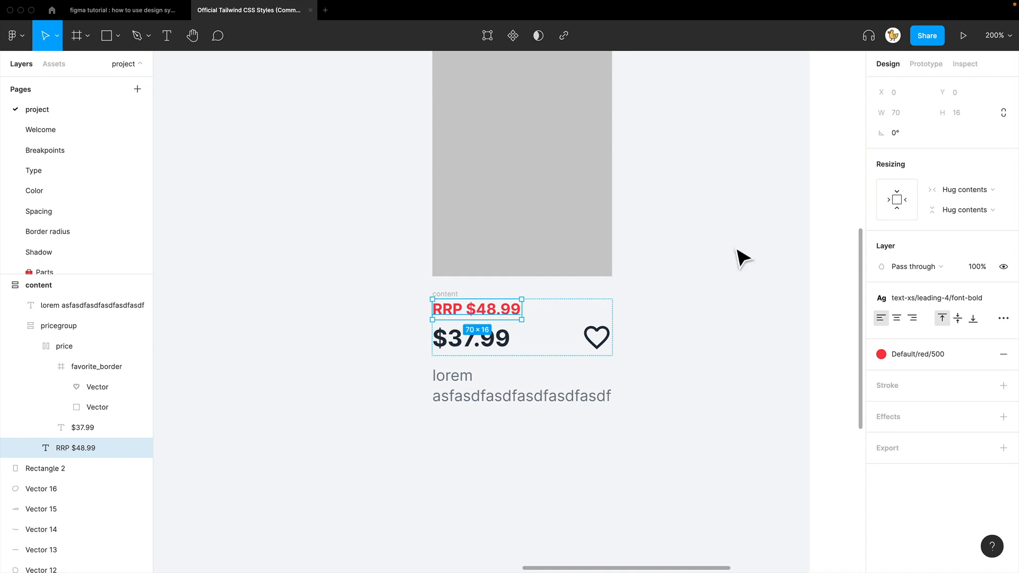
pyautogui.click(961, 191)
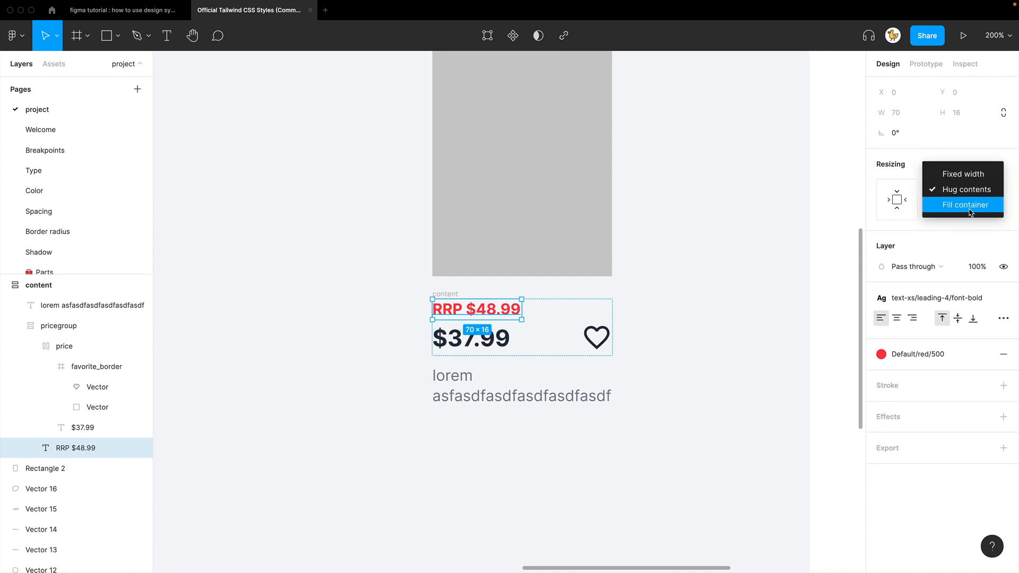
pyautogui.click(968, 207)
pyautogui.click(677, 365)
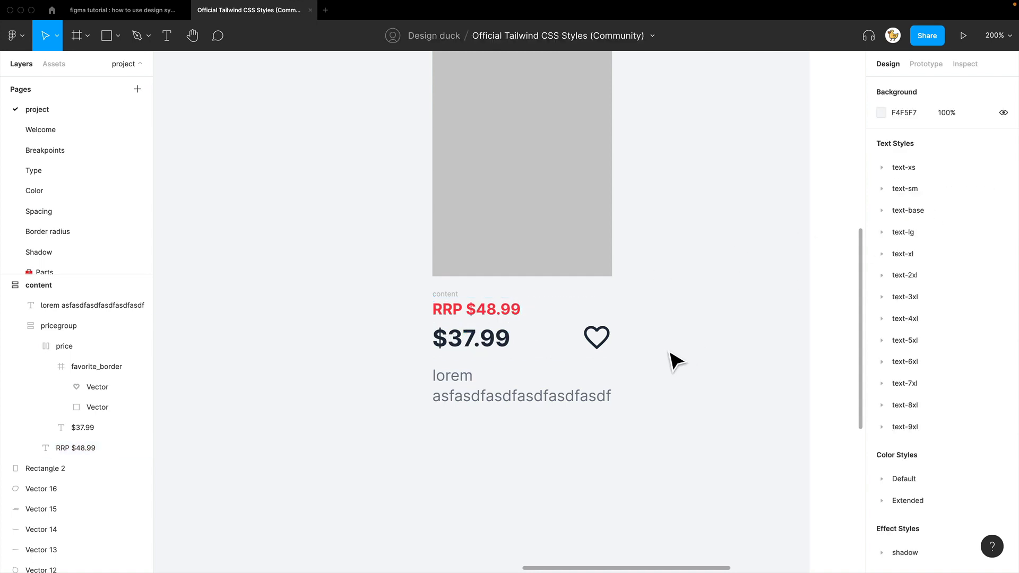
# Step: Apply Strikethrough to the "RRP $48.99" text
pyautogui.click(510, 315)
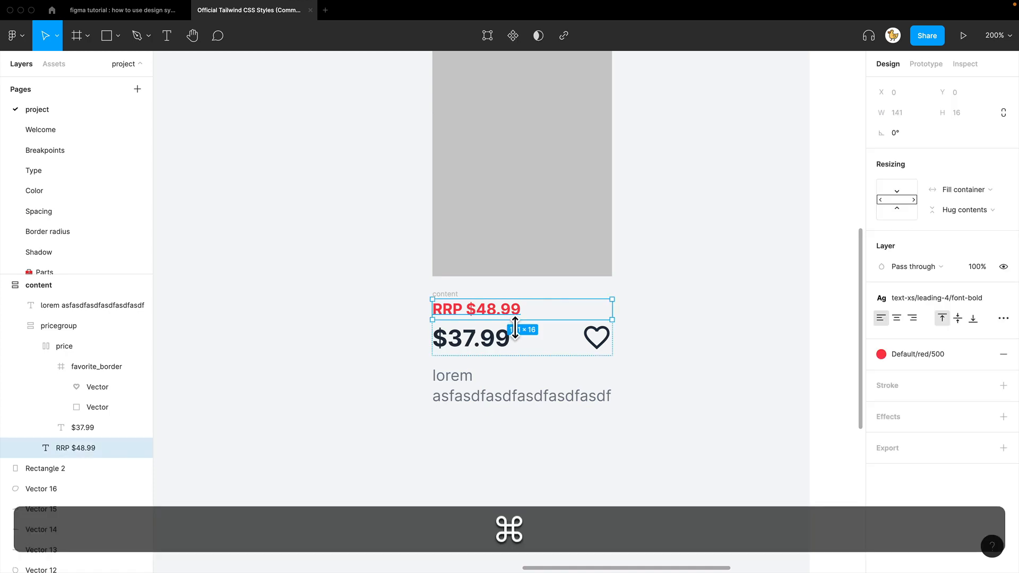
pyautogui.press('super+slash')
pyautogui.write('strike')
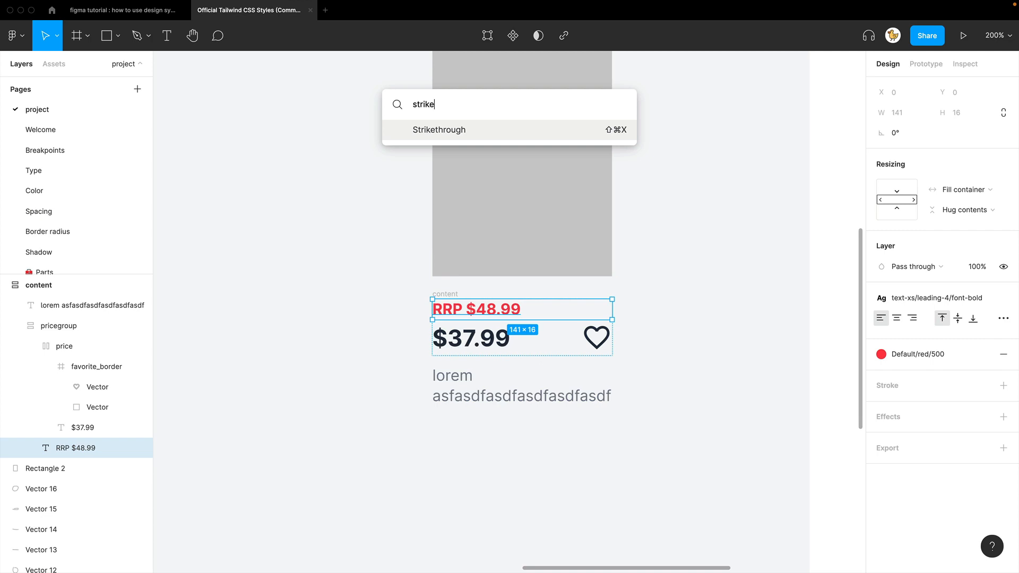
pyautogui.press('Return')
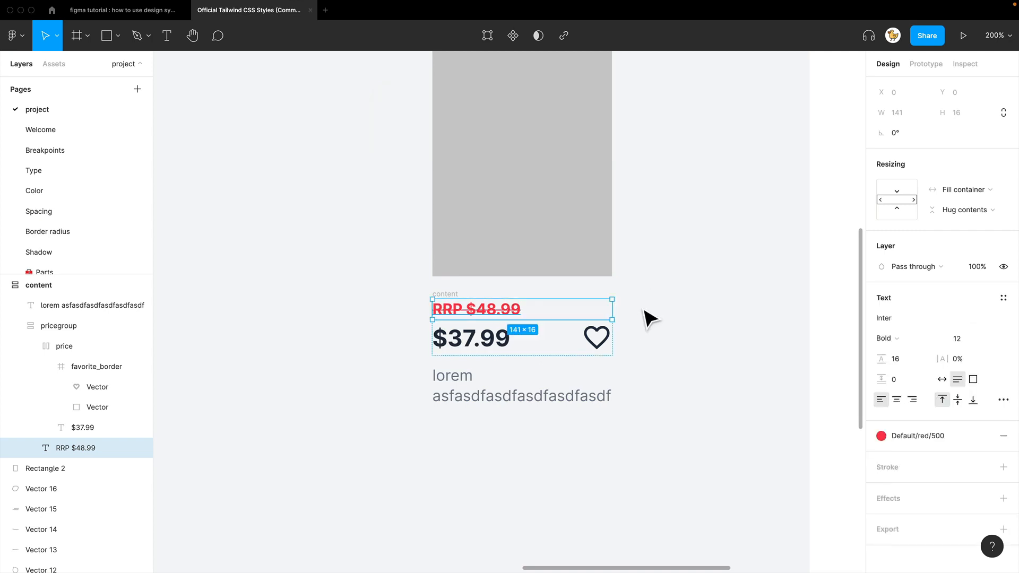
pyautogui.click(648, 319)
# Step: Hide the "RRP $48.99" text layer in the product card's pricegroup frame
pyautogui.hotkey('shift', '0')
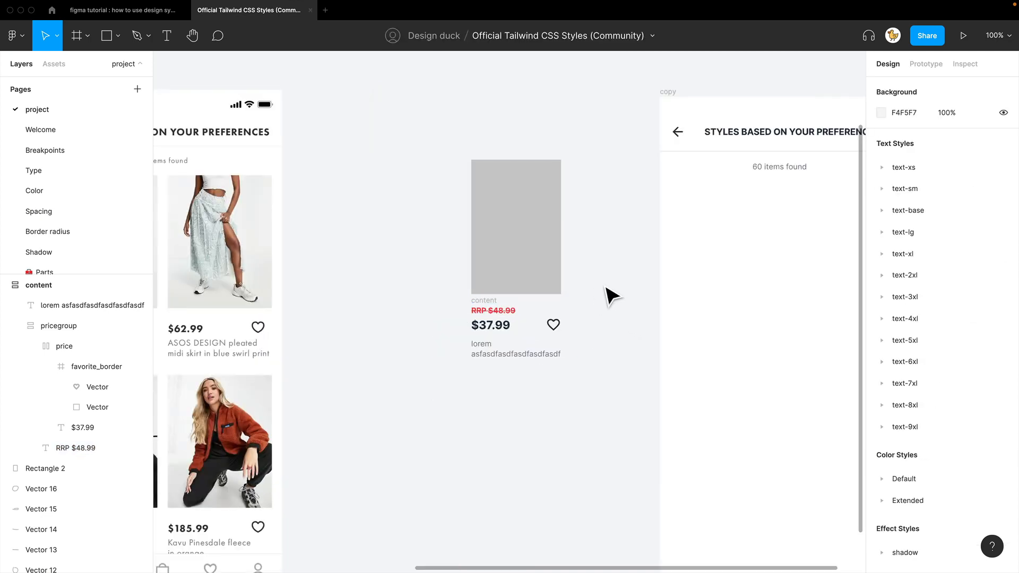
pyautogui.moveTo(615, 293); pyautogui.dragTo(584, 339)
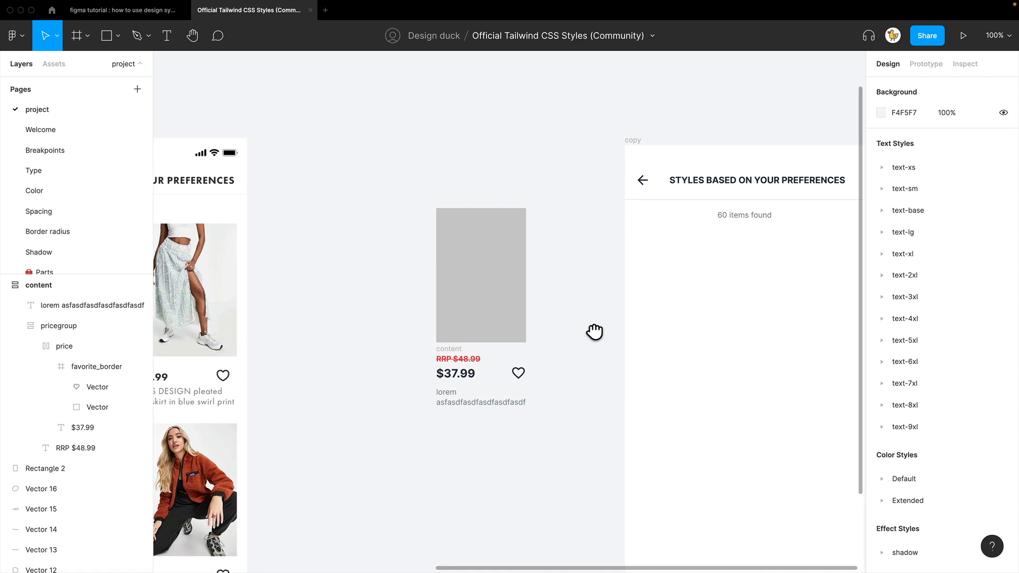
pyautogui.doubleClick(456, 364)
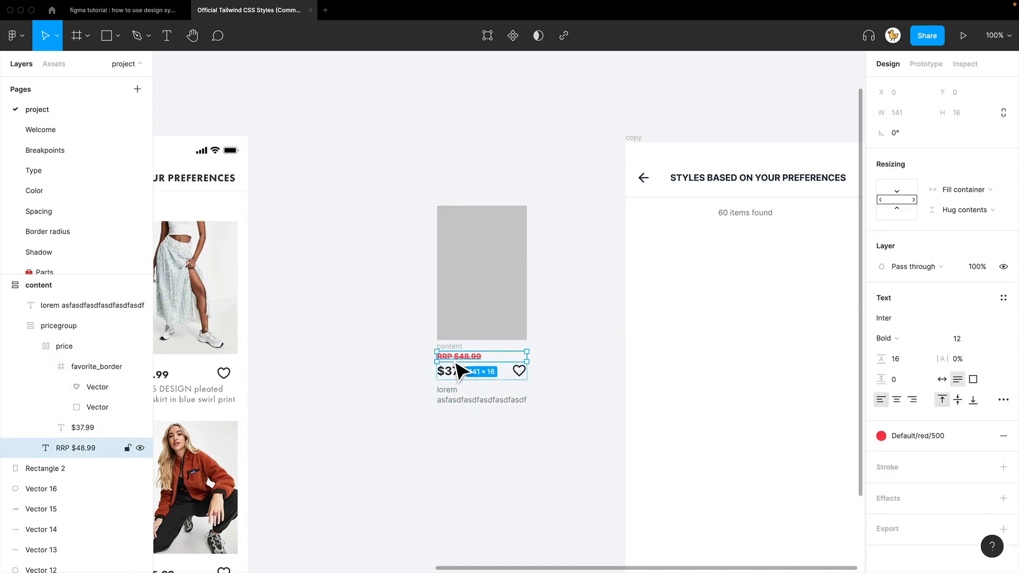
pyautogui.click(141, 451)
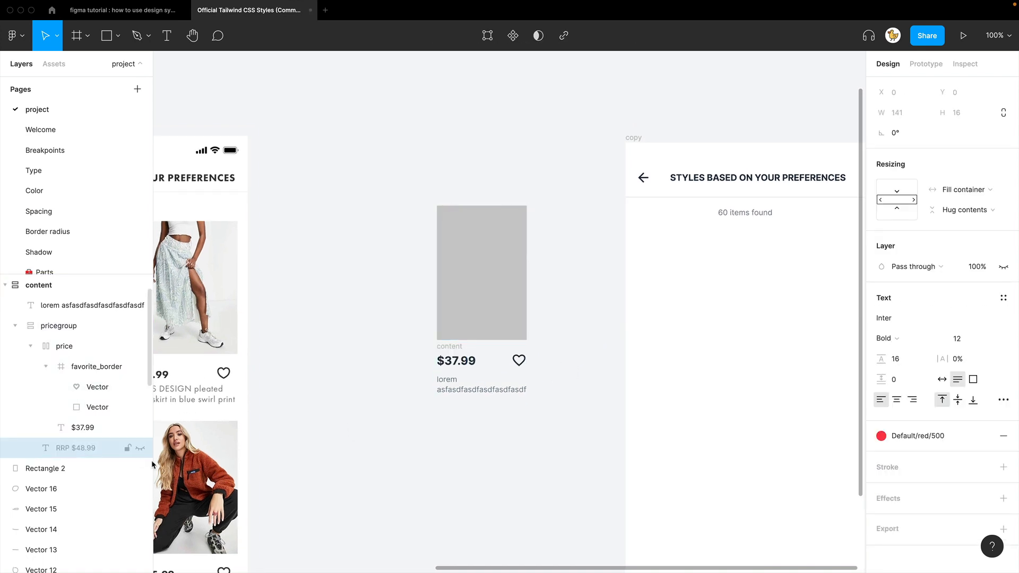
pyautogui.click(422, 448)
# Step: Select the grey image rectangle together with the content frame below it
pyautogui.moveTo(585, 423); pyautogui.dragTo(416, 354)
pyautogui.click(410, 426)
pyautogui.moveTo(420, 437); pyautogui.dragTo(611, 148)
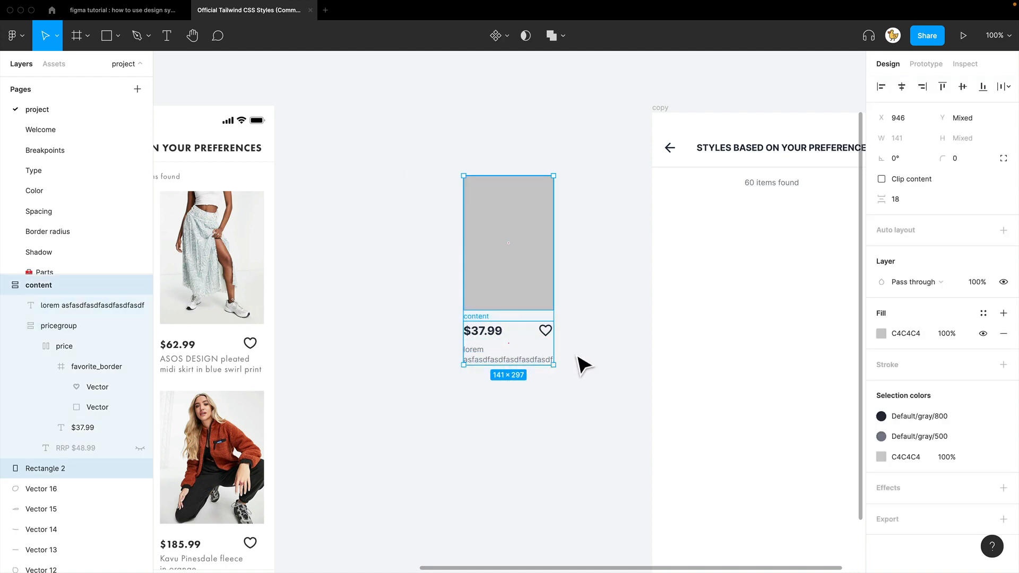
# Step: Wrap the grey rectangle and the content group in an auto layout frame and name it item
pyautogui.hotkey('shift', 'a')
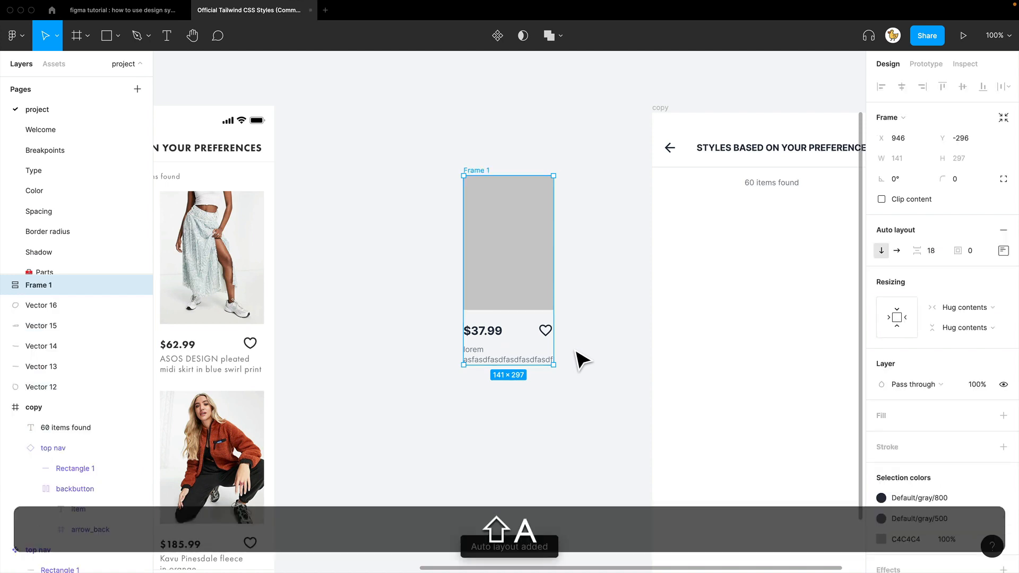
pyautogui.click(587, 337)
pyautogui.click(483, 183)
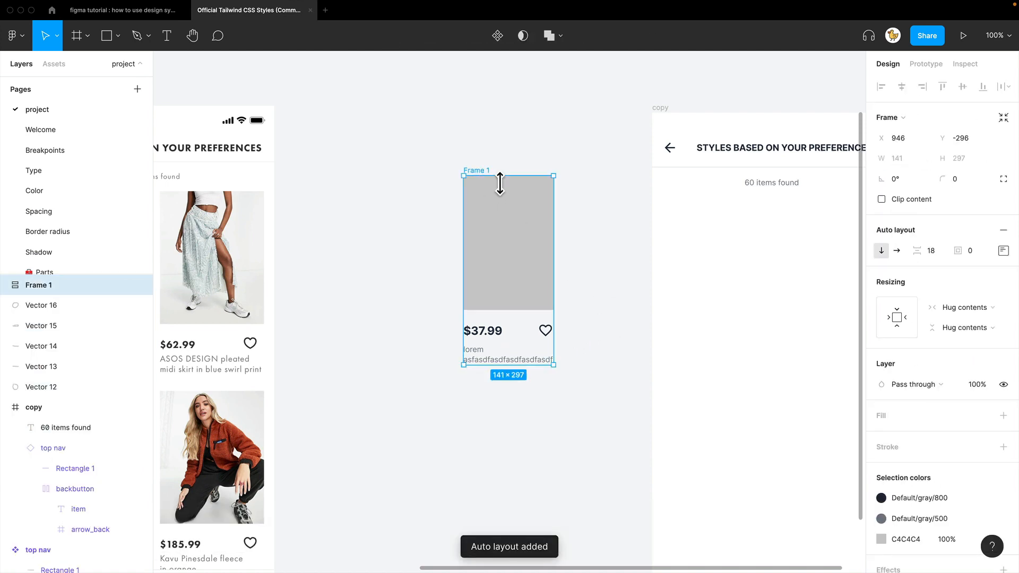
pyautogui.press('super+r')
pyautogui.write('it')
pyautogui.press('Return')
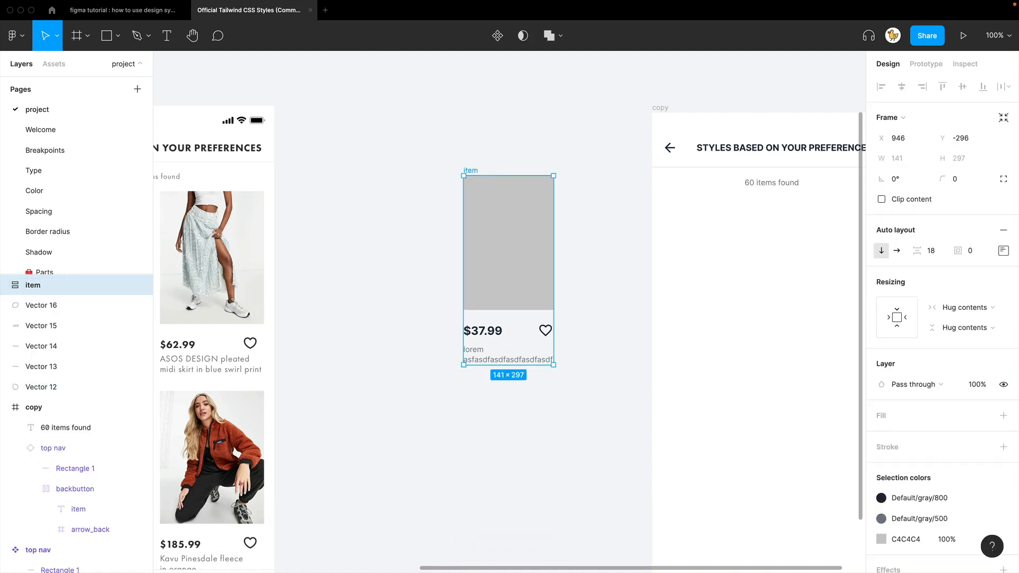
# Step: Rename the grey placeholder rectangle inside the item frame as image
pyautogui.click(604, 227)
pyautogui.click(525, 248)
pyautogui.press('super+r')
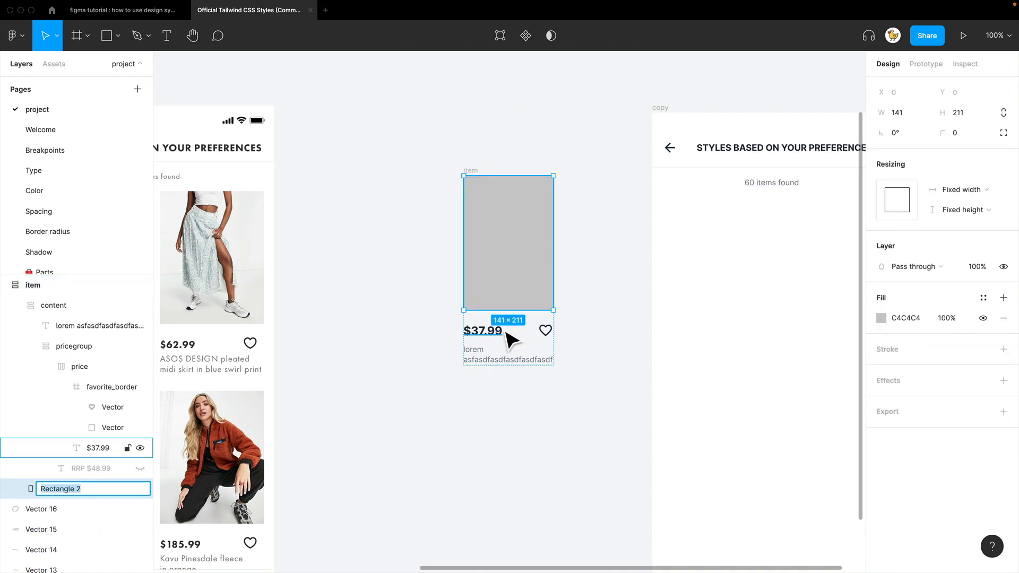
pyautogui.write('image')
pyautogui.press('Return')
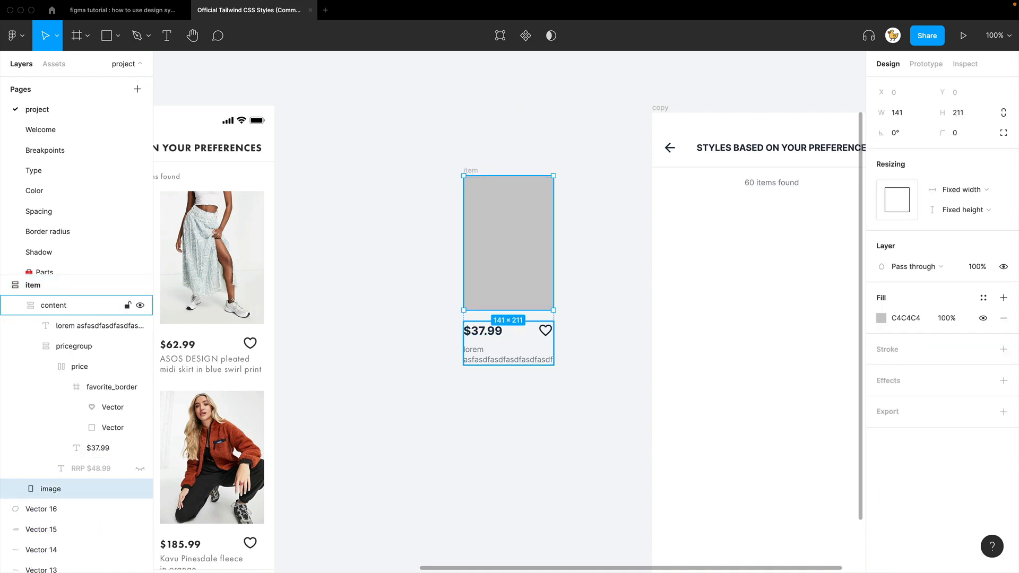
# Step: Measure the gap between the image and the content group in the item frame
pyautogui.click(629, 264)
pyautogui.moveTo(578, 276); pyautogui.dragTo(673, 259)
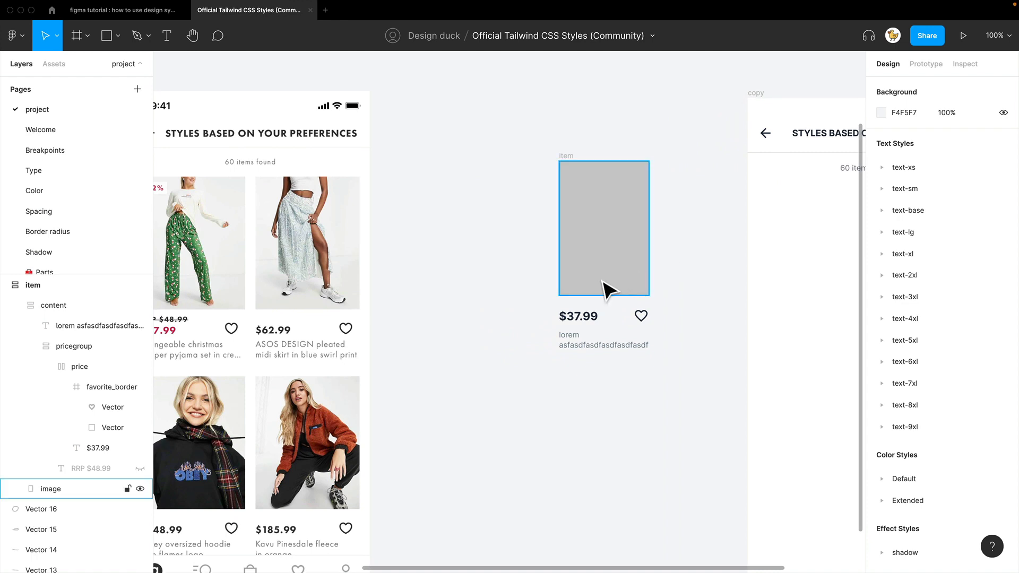
pyautogui.click(575, 169)
pyautogui.click(569, 160)
pyautogui.click(605, 267)
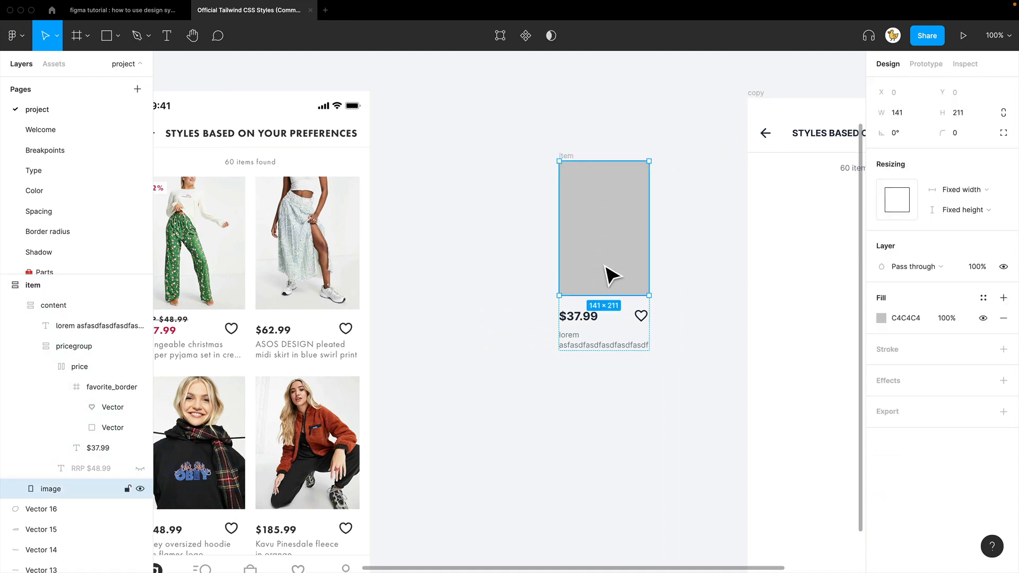
pyautogui.press('alt')
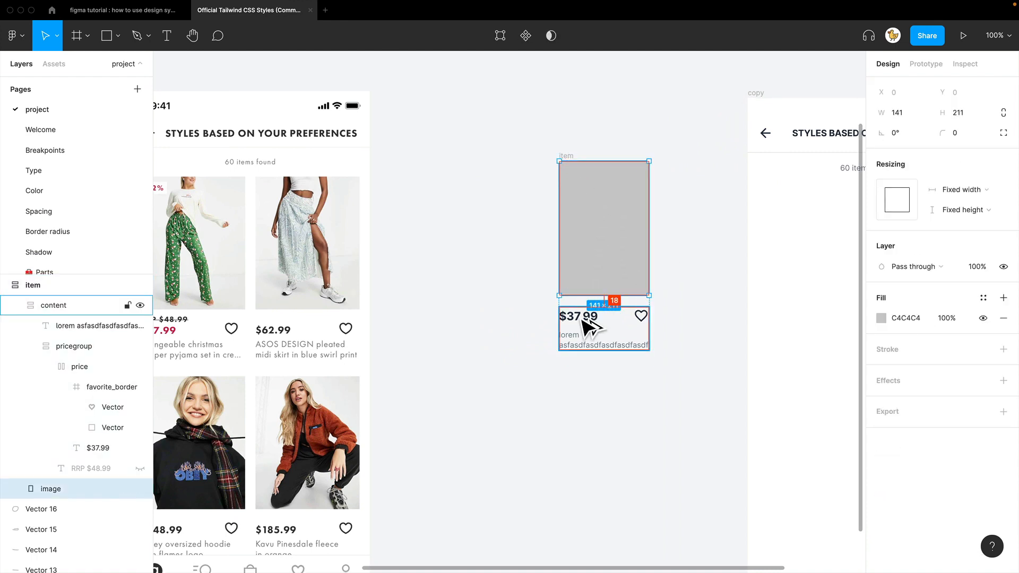
# Step: Set the item frame's auto layout spacing between image and content to 24
pyautogui.click(705, 255)
pyautogui.click(573, 164)
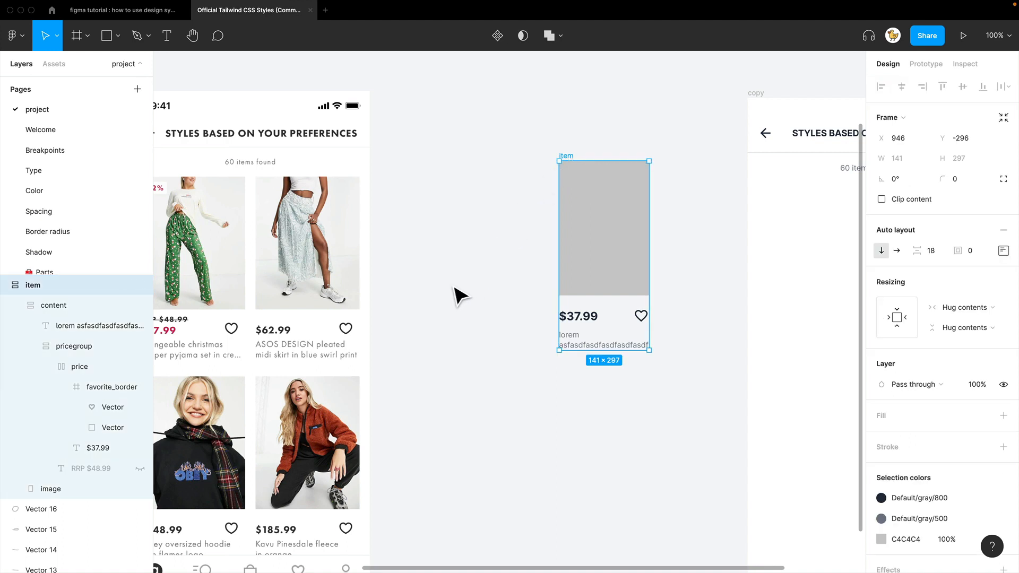
pyautogui.moveTo(440, 296); pyautogui.dragTo(576, 292)
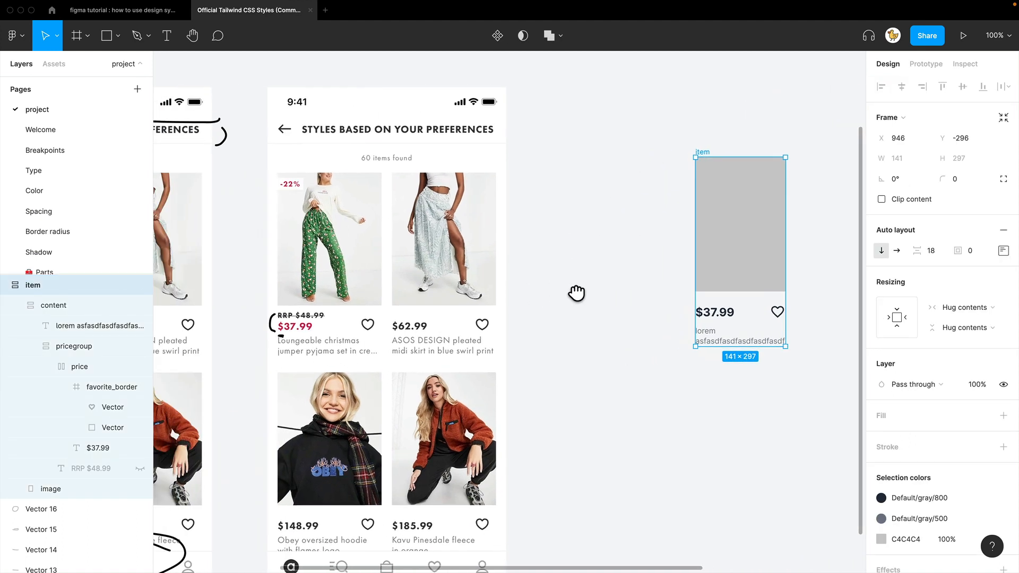
pyautogui.hscroll(4, 557, 337)
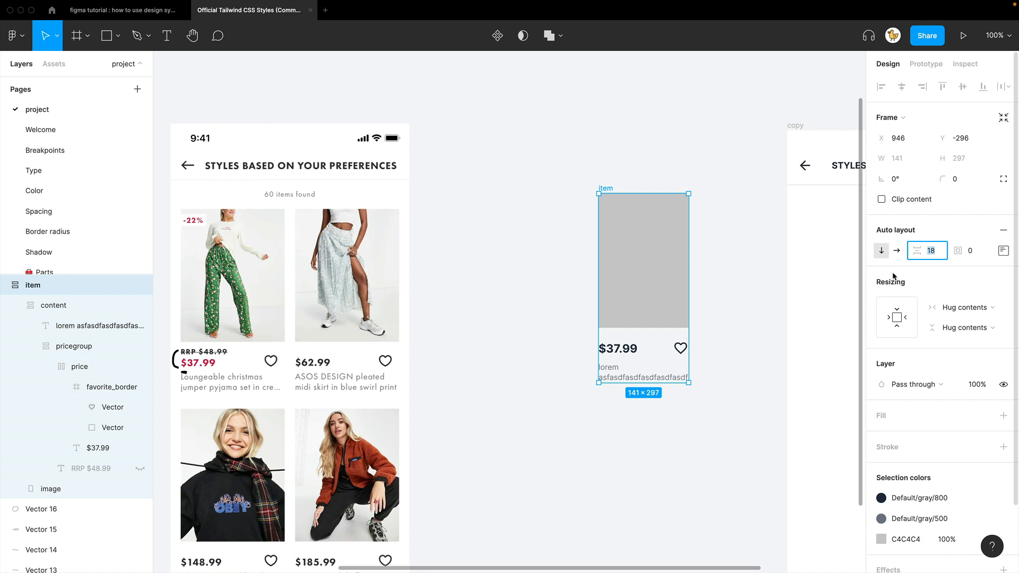
pyautogui.write('24')
pyautogui.press('Return')
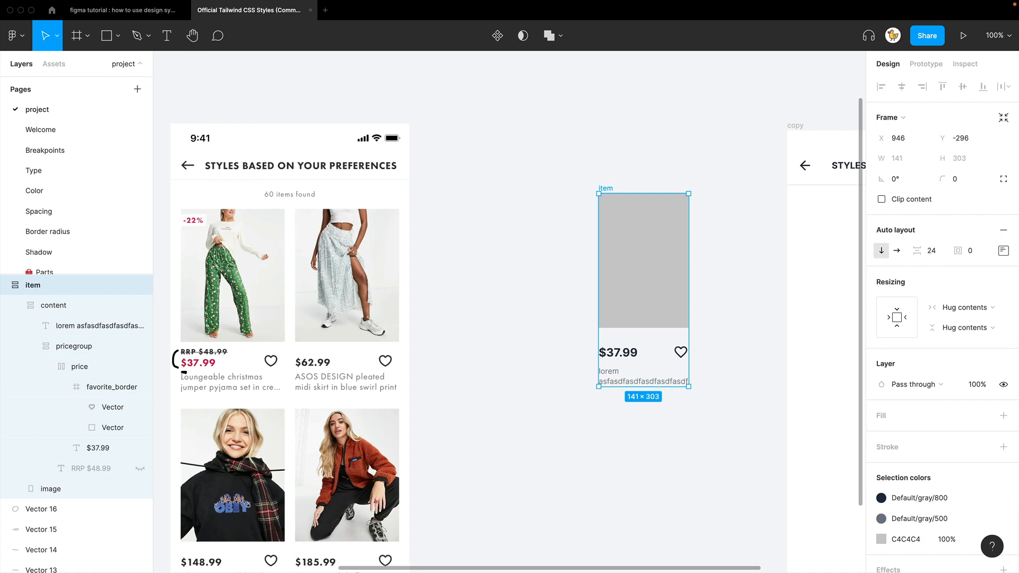
# Step: Place the item frame beside the reference mockup and set its auto layout spacing to 16
pyautogui.click(541, 387)
pyautogui.moveTo(614, 205); pyautogui.dragTo(439, 222)
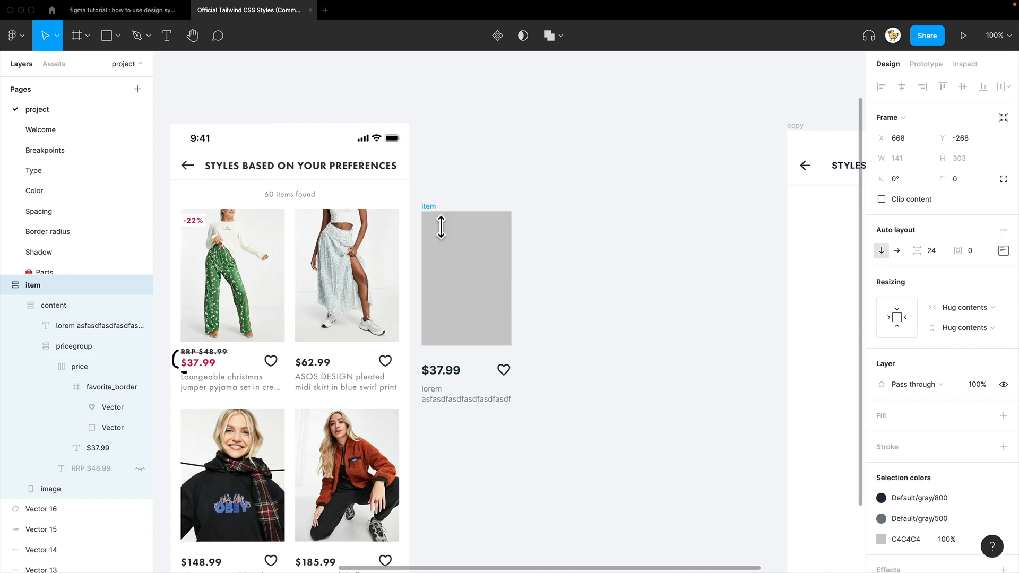
pyautogui.click(552, 341)
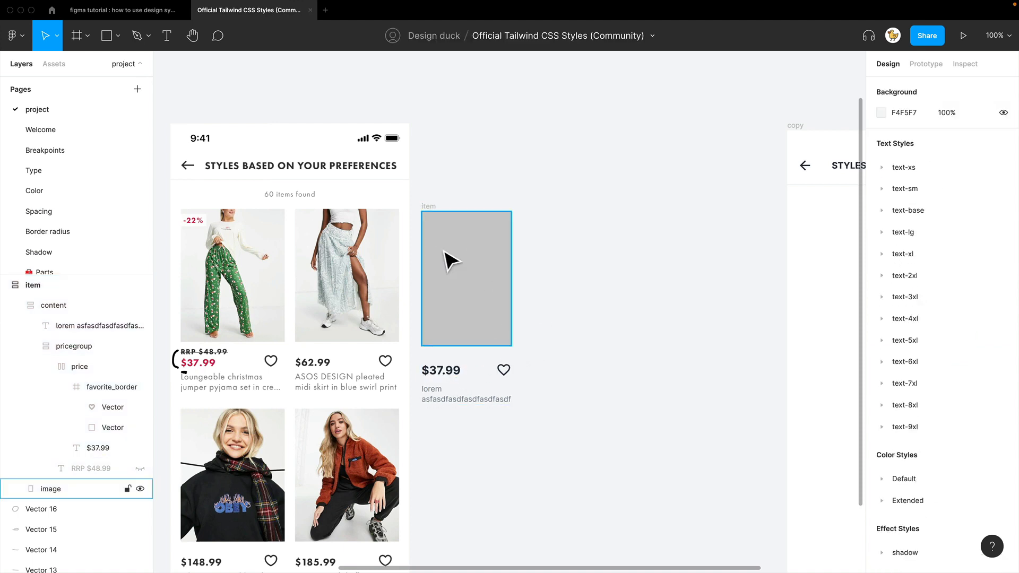
pyautogui.click(438, 216)
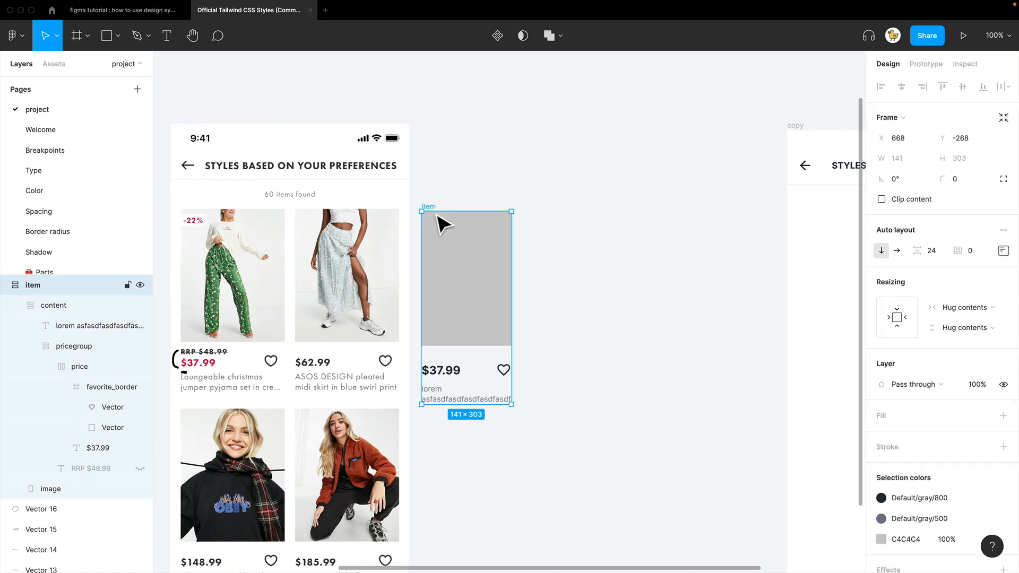
pyautogui.click(932, 250)
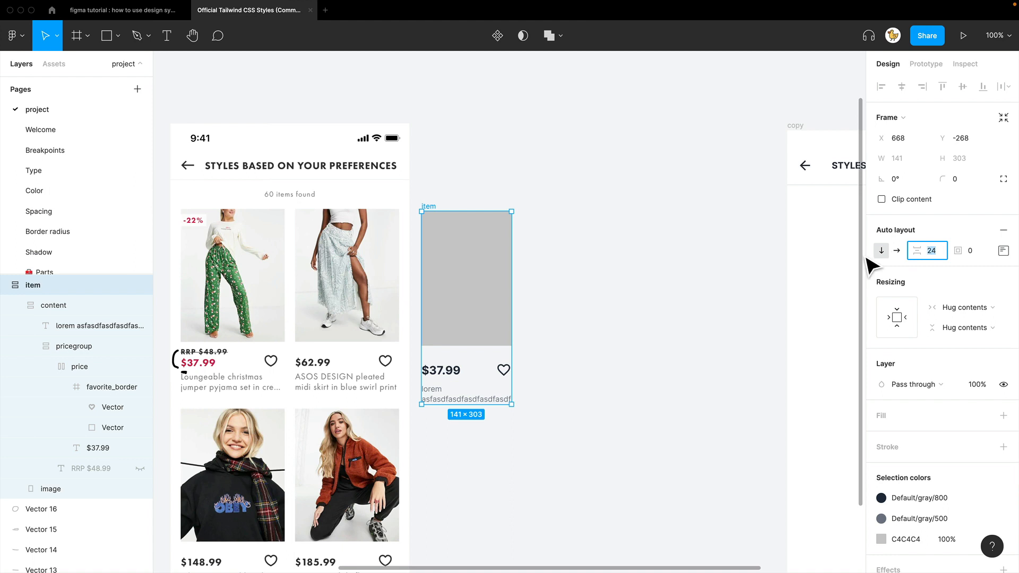
pyautogui.press('Return')
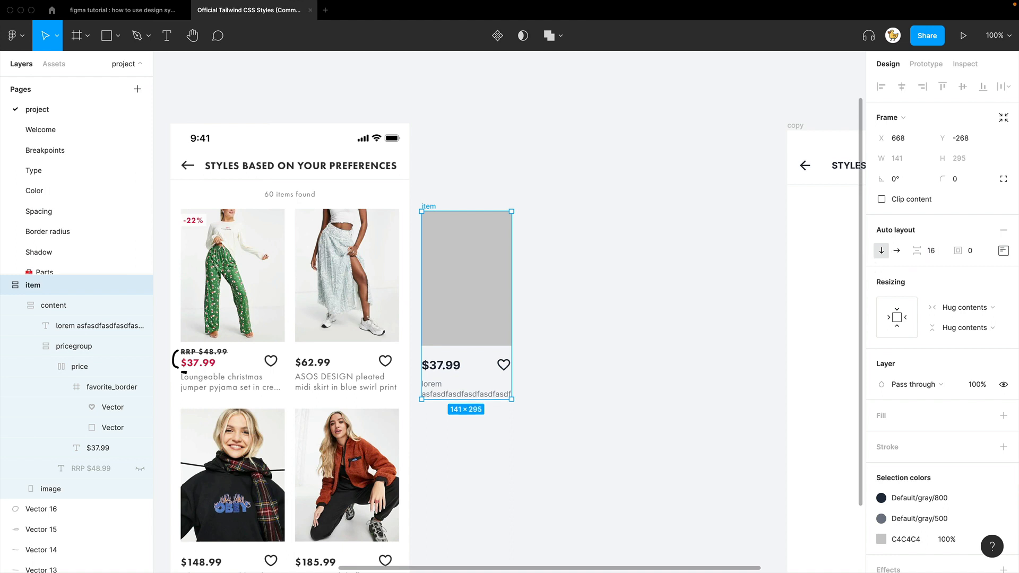
# Step: Move the item frame back into the empty space between the reference mockup and the copy frame
pyautogui.click(618, 325)
pyautogui.moveTo(436, 222); pyautogui.dragTo(652, 182)
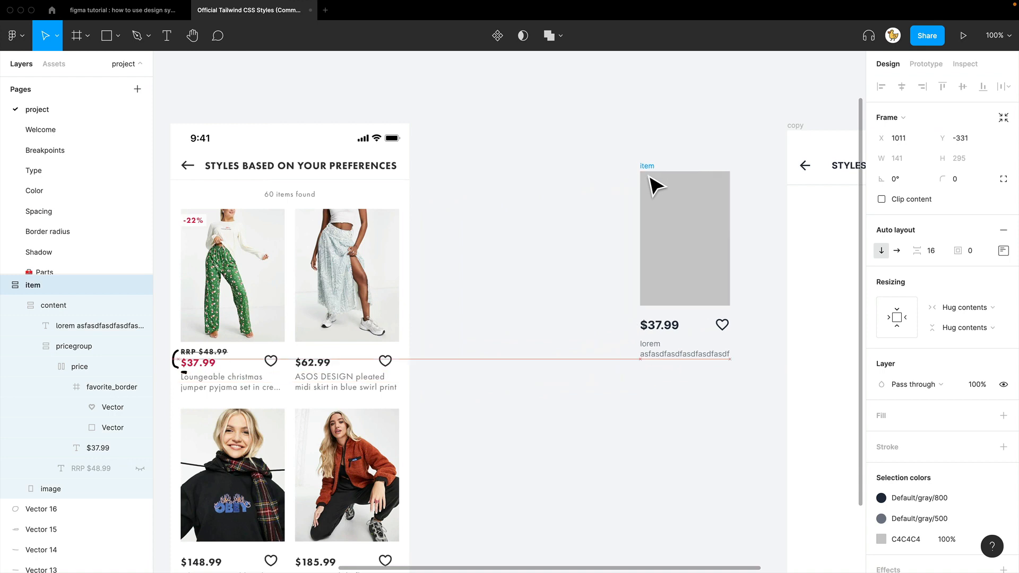
pyautogui.click(552, 255)
pyautogui.moveTo(552, 255); pyautogui.dragTo(476, 248)
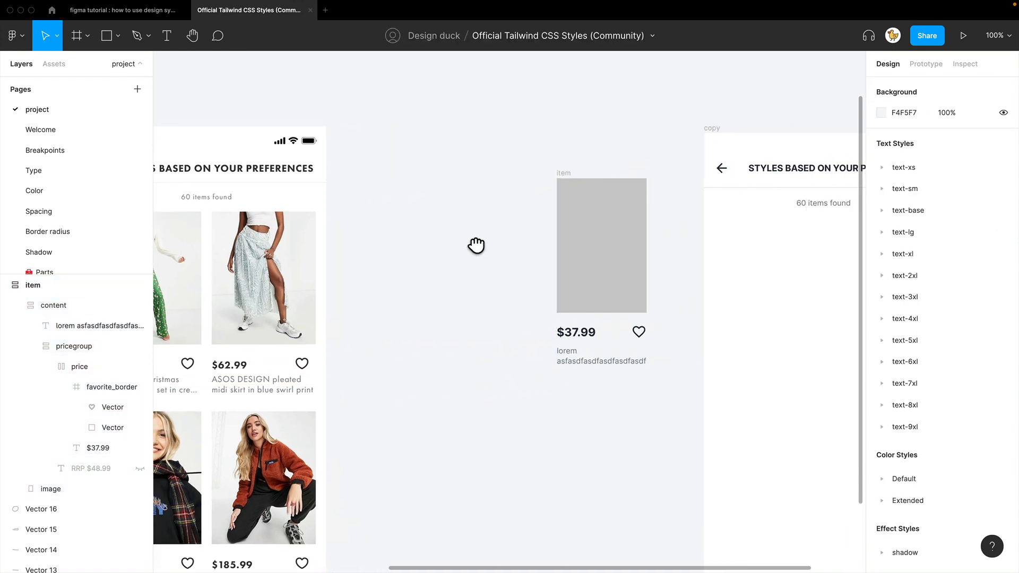
pyautogui.click(583, 164)
pyautogui.moveTo(575, 186); pyautogui.dragTo(498, 197)
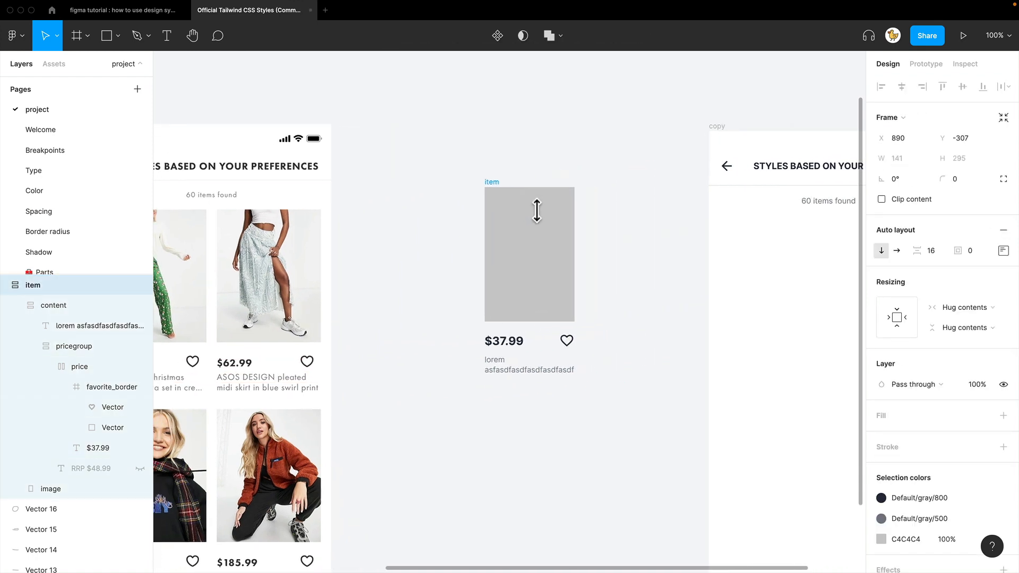
# Step: Set the image layer's horizontal resizing to Fill container, keeping the height fixed
pyautogui.click(540, 232)
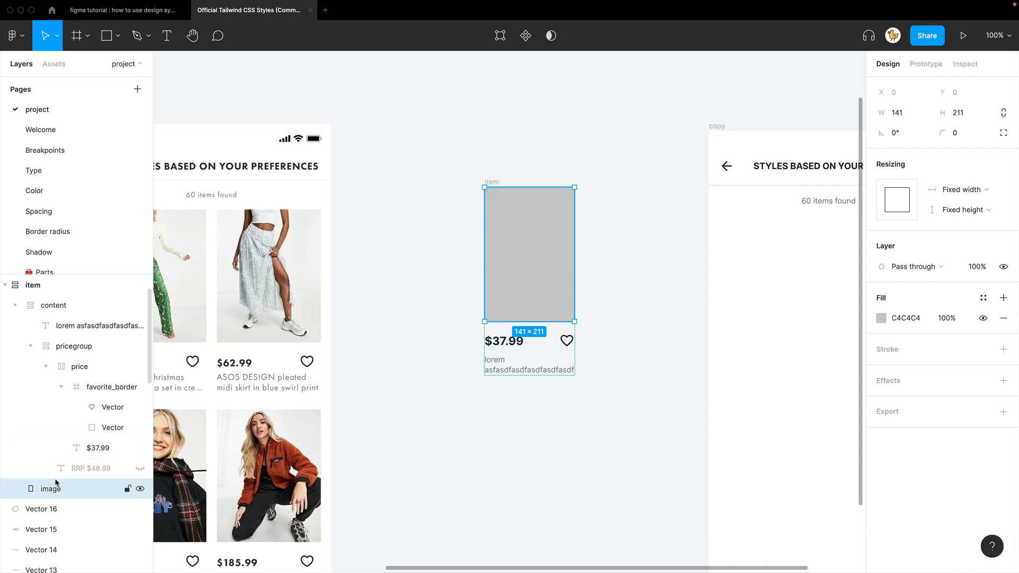
pyautogui.click(953, 191)
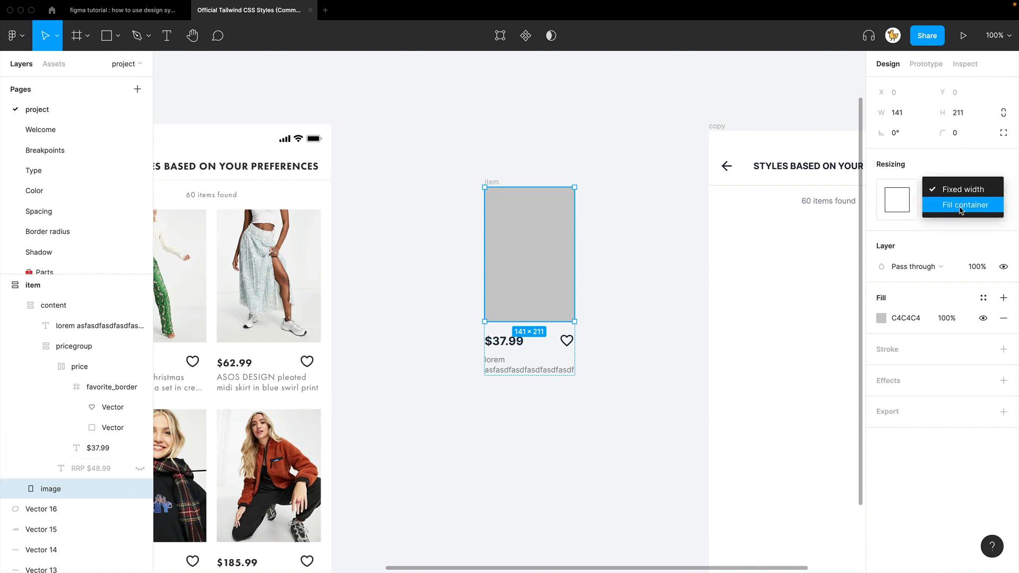
pyautogui.click(965, 205)
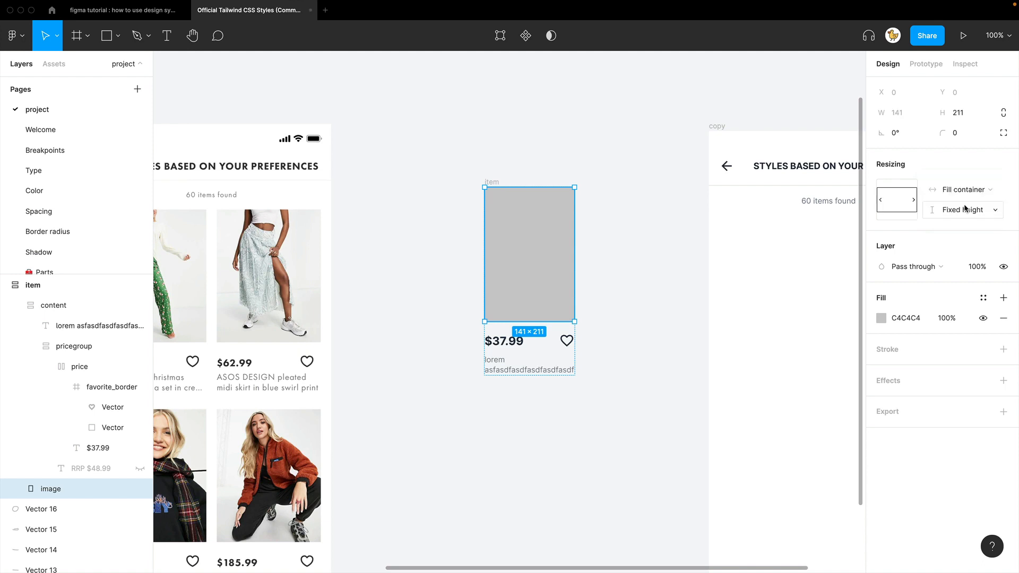
pyautogui.click(619, 302)
# Step: Nudge the item frame slightly below the top nav component and convert it into a component
pyautogui.moveTo(619, 284); pyautogui.dragTo(600, 274)
pyautogui.press('-')
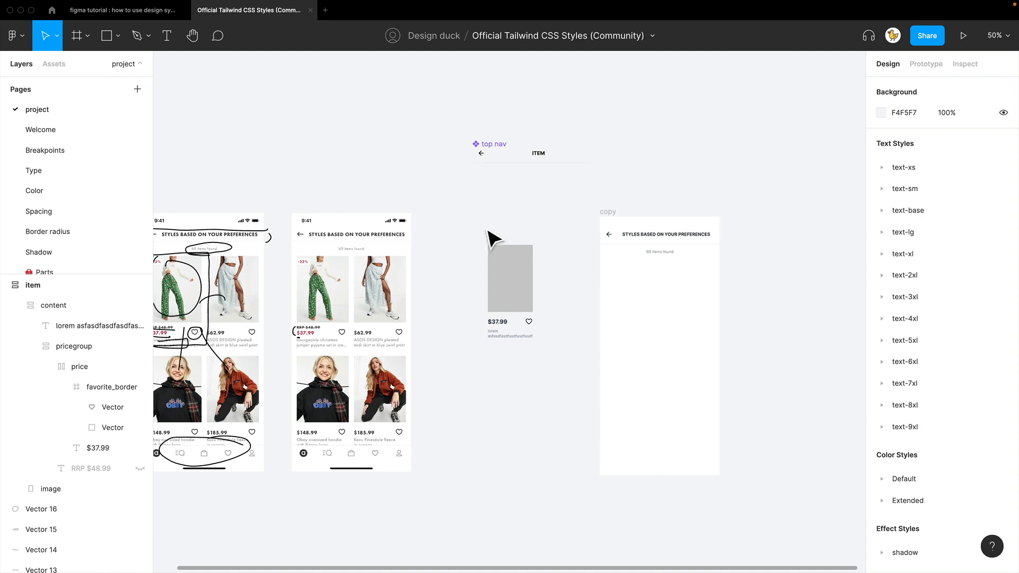
pyautogui.click(493, 246)
pyautogui.moveTo(489, 240); pyautogui.dragTo(492, 241)
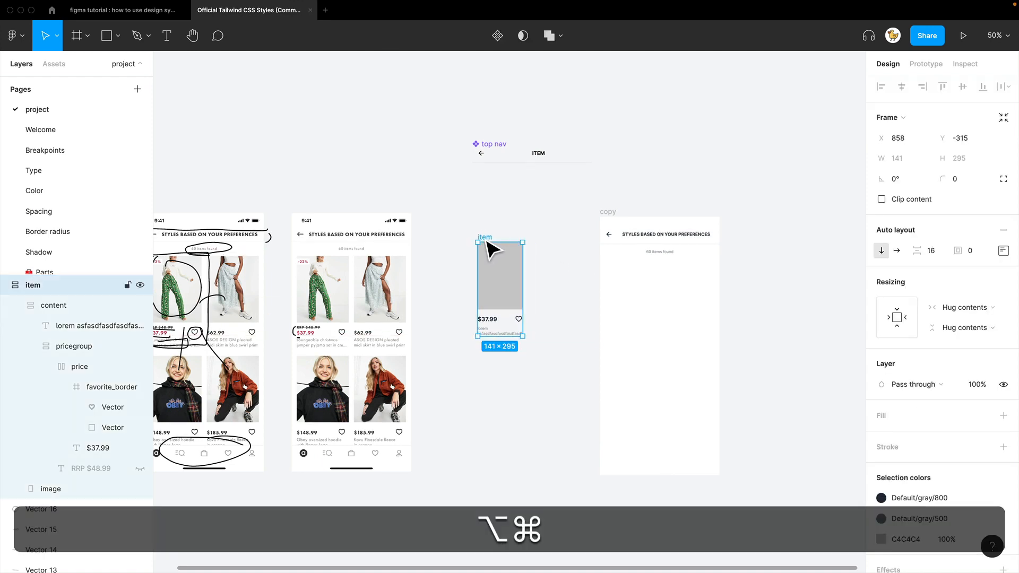
pyautogui.press('alt+super+k')
pyautogui.press('=')
pyautogui.click(577, 282)
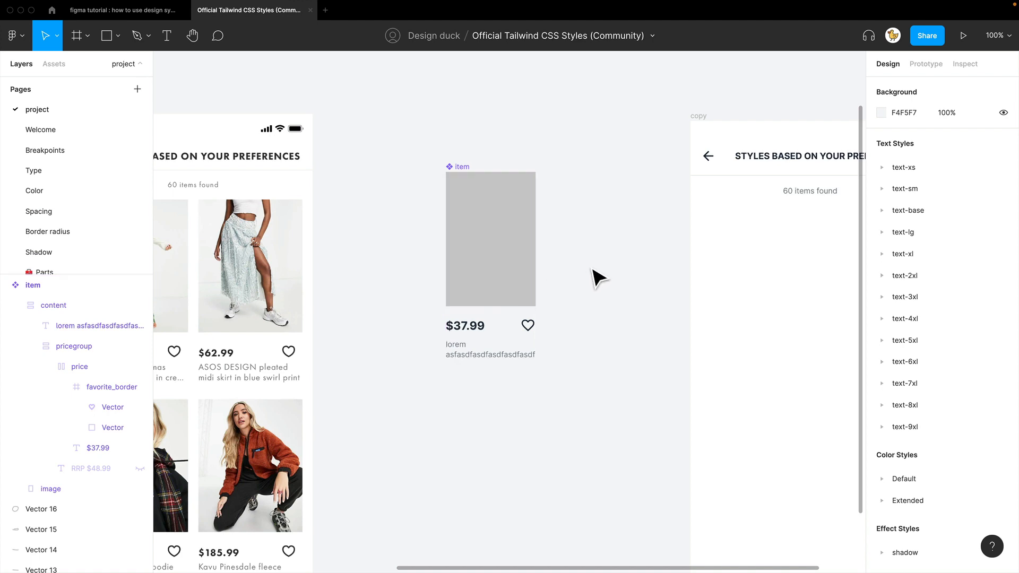
# Step: Select the image layer inside the item component and run the Unsplash plugin
pyautogui.keyDown('super'); pyautogui.click(510, 270); pyautogui.keyUp('super')
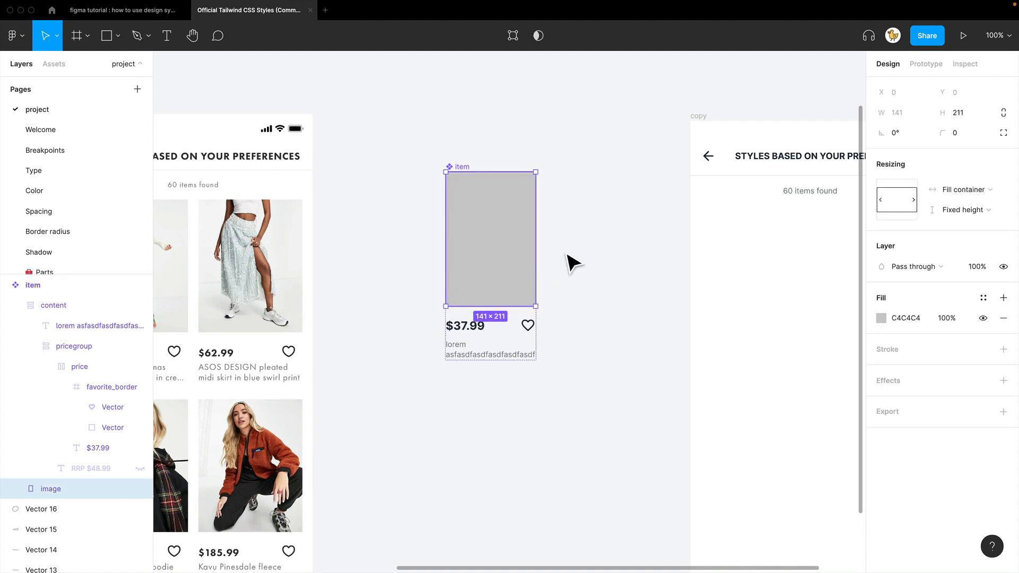
pyautogui.click(585, 250)
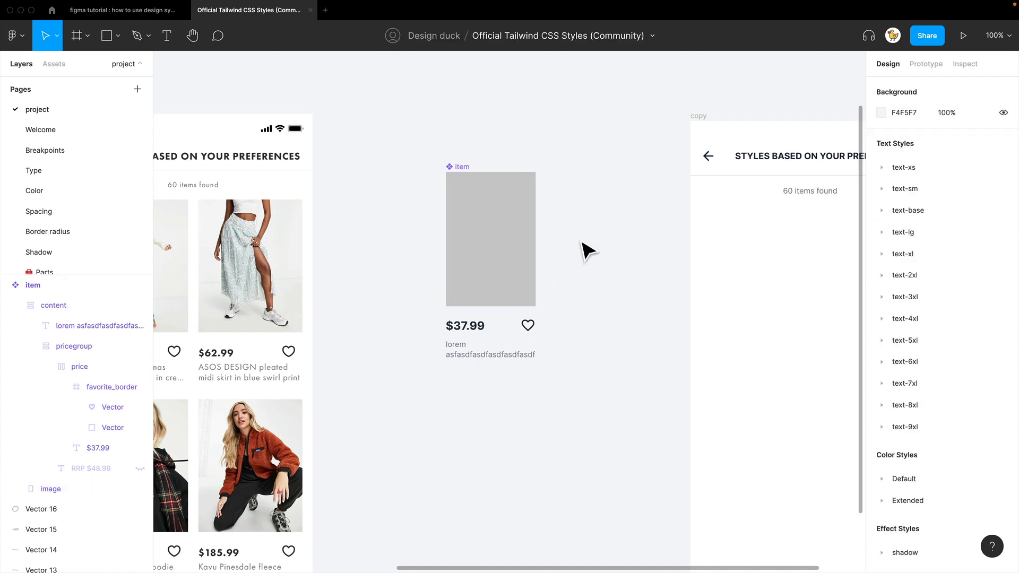
pyautogui.keyDown('super'); pyautogui.click(510, 269); pyautogui.keyUp('super')
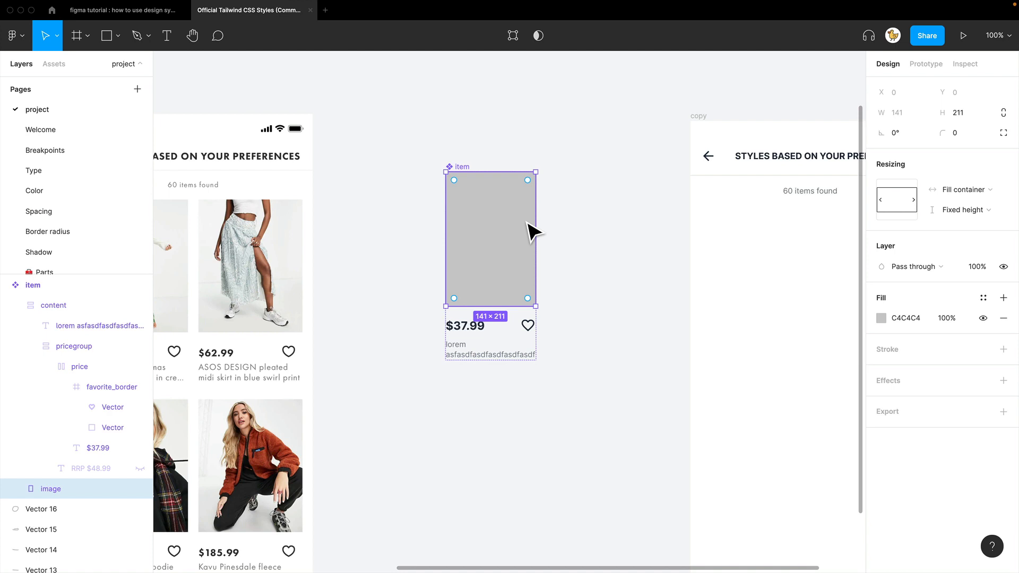
pyautogui.press('super+slash')
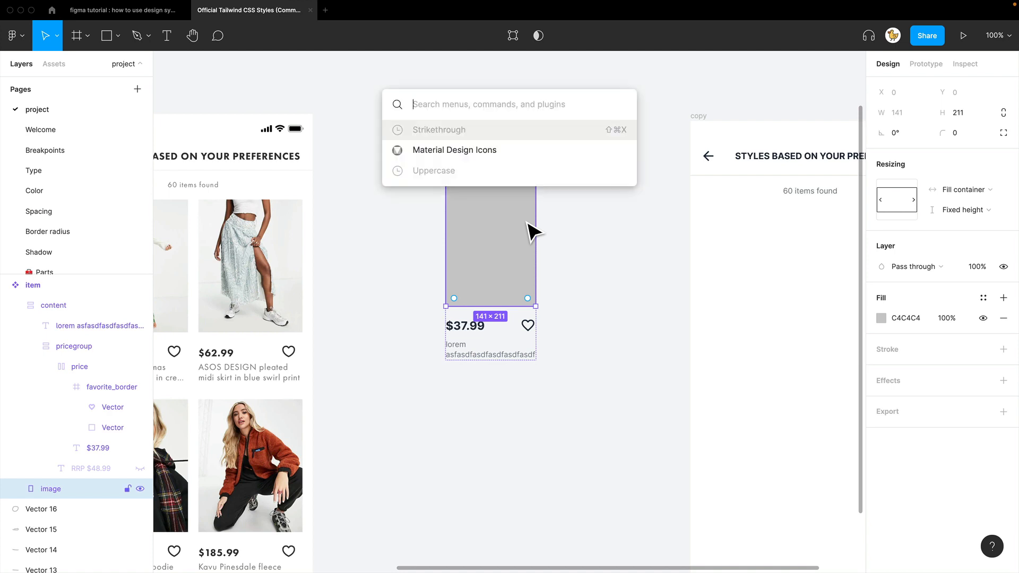
pyautogui.write('uns')
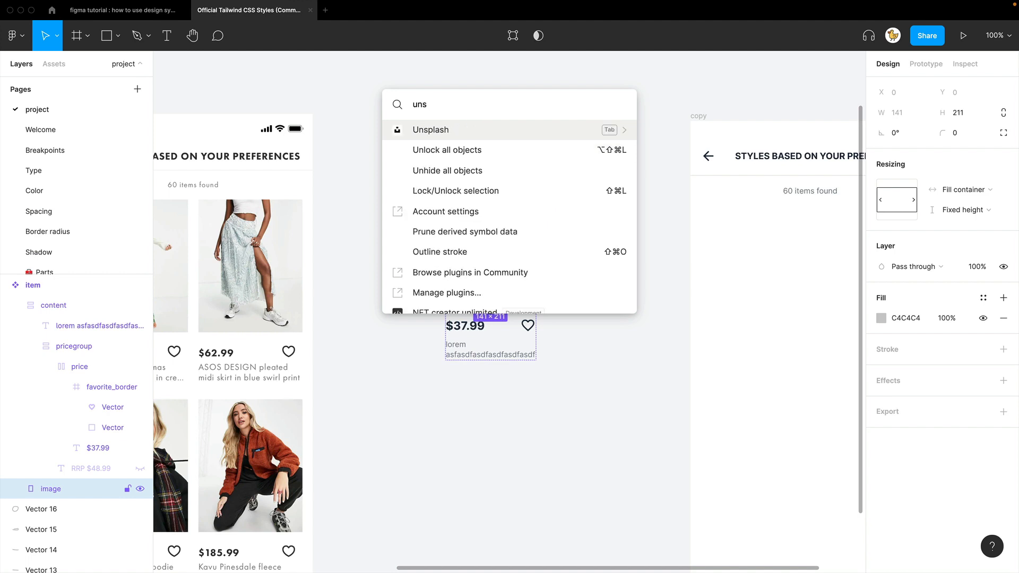
pyautogui.press('Return')
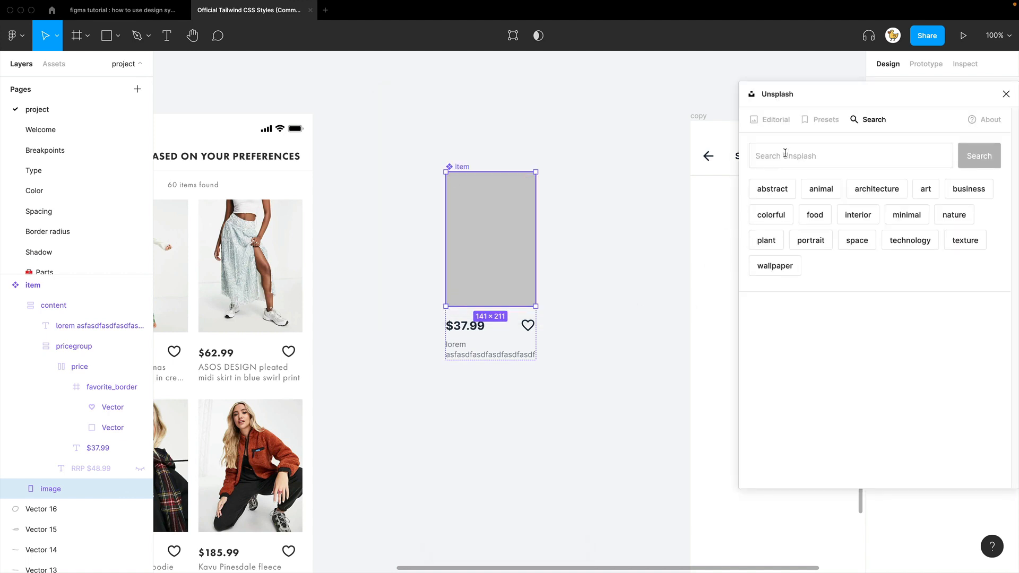
# Step: Search Unsplash for "fashion" and fill the image placeholder with the photo of the person in a yellow outfit
pyautogui.click(785, 153)
pyautogui.write('fashi')
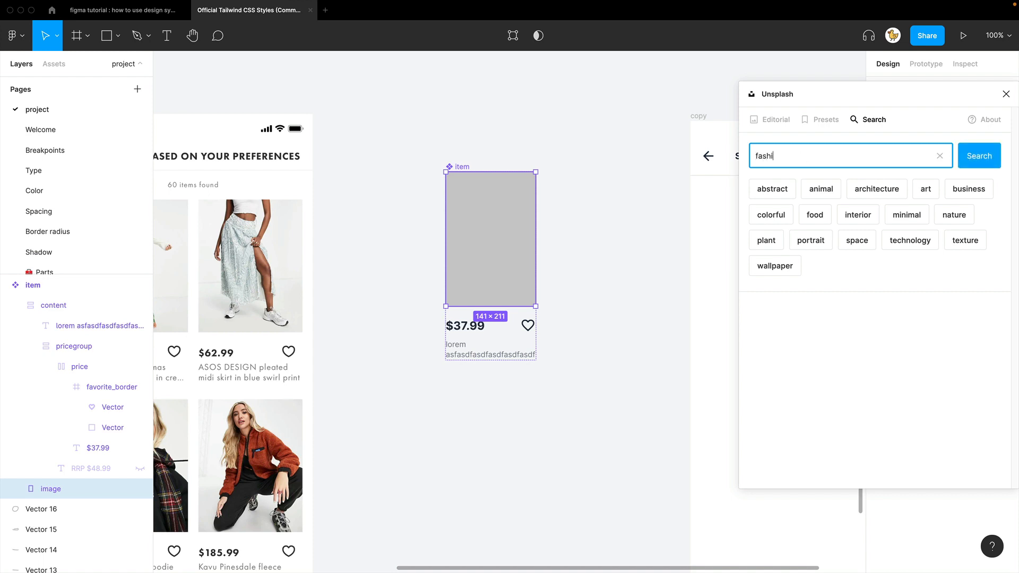
pyautogui.write('on')
pyautogui.press('Return')
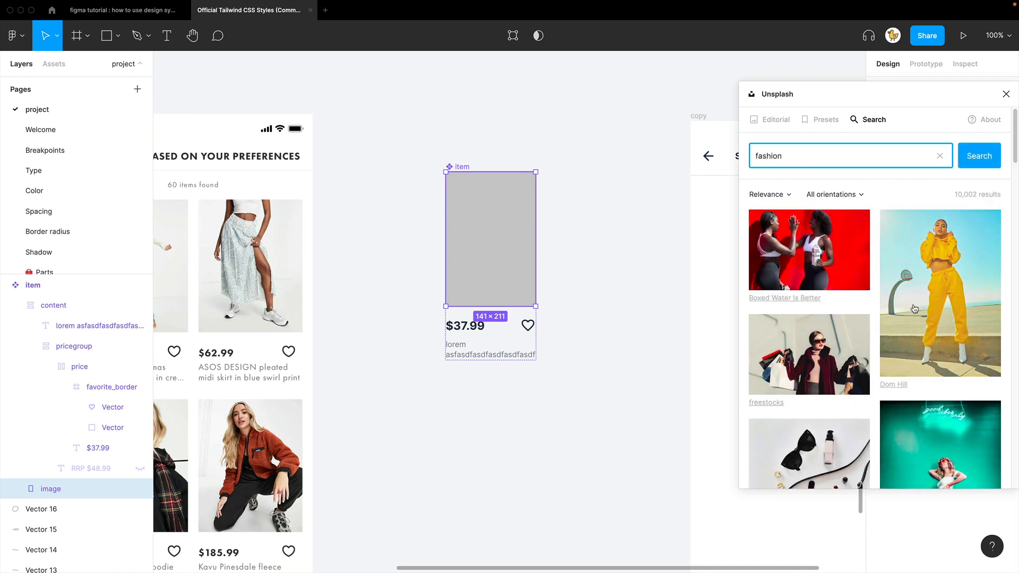
pyautogui.click(941, 296)
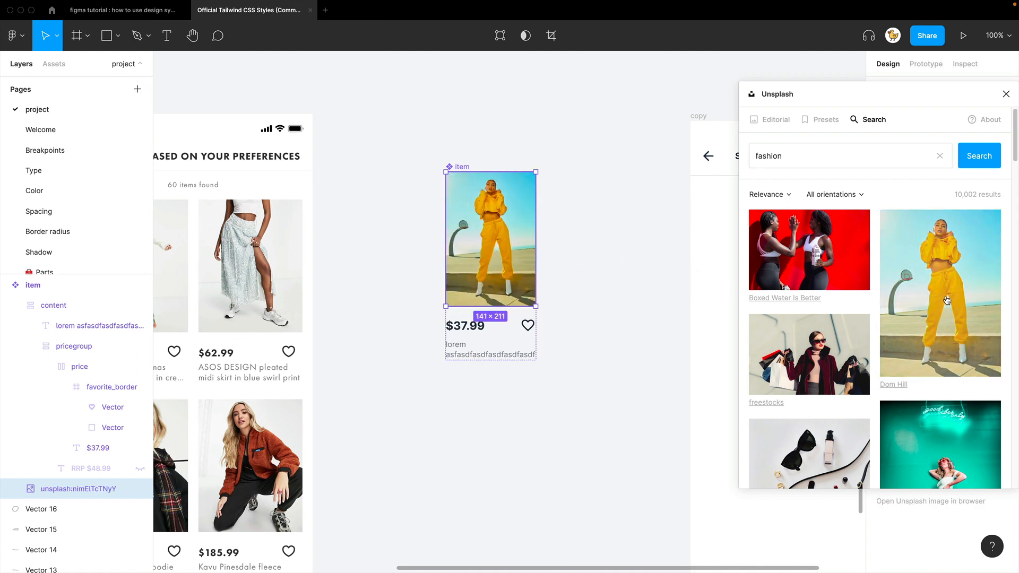
# Step: Deselect the item's image and close the Unsplash plugin
pyautogui.click(599, 302)
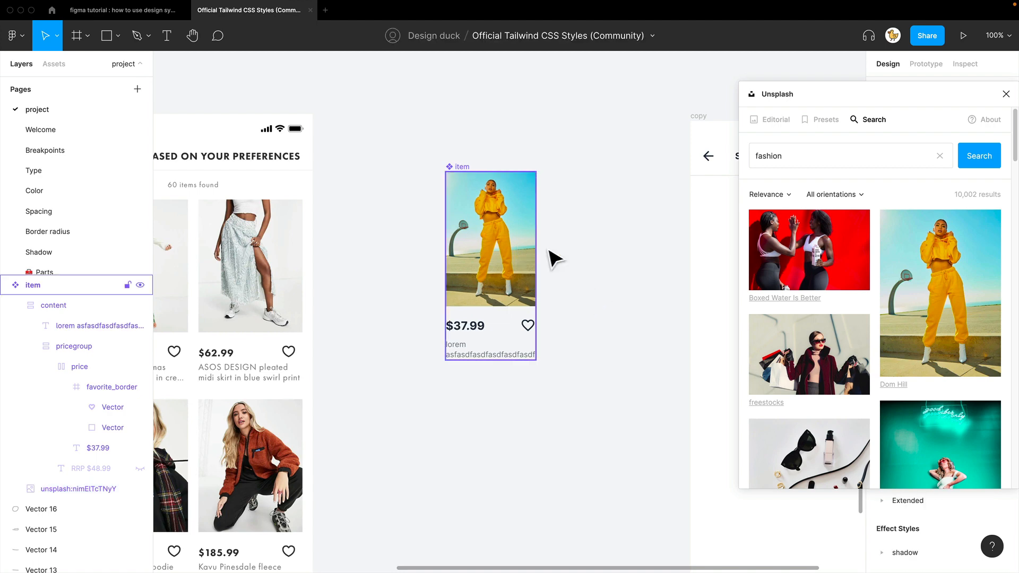
pyautogui.click(1006, 94)
pyautogui.moveTo(647, 321); pyautogui.dragTo(472, 307)
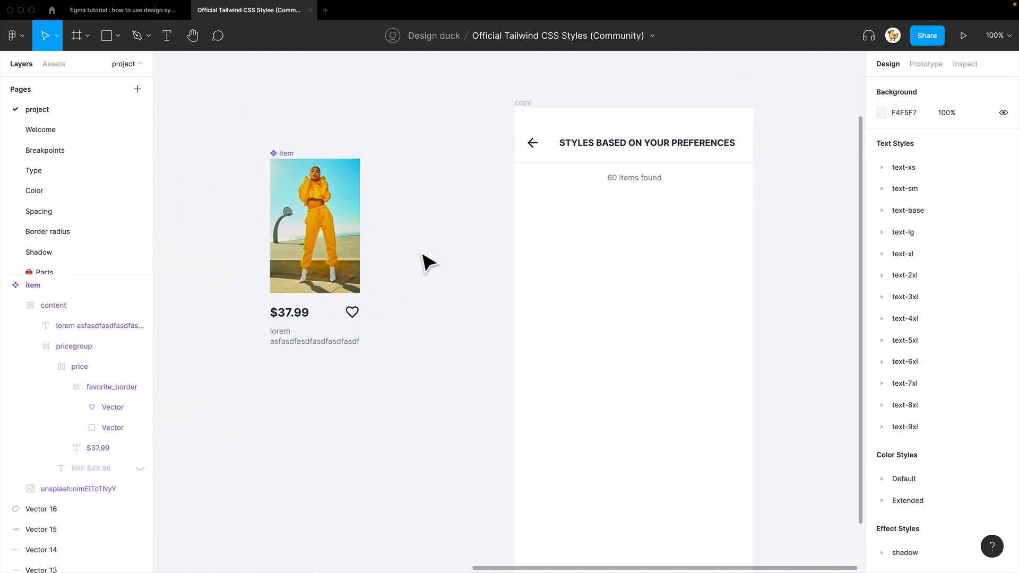
# Step: Place two instances of the item component side by side in the copy frame, below the "60 items found" text
pyautogui.moveTo(409, 212); pyautogui.dragTo(588, 255)
pyautogui.press('-')
pyautogui.moveTo(461, 367); pyautogui.dragTo(540, 323)
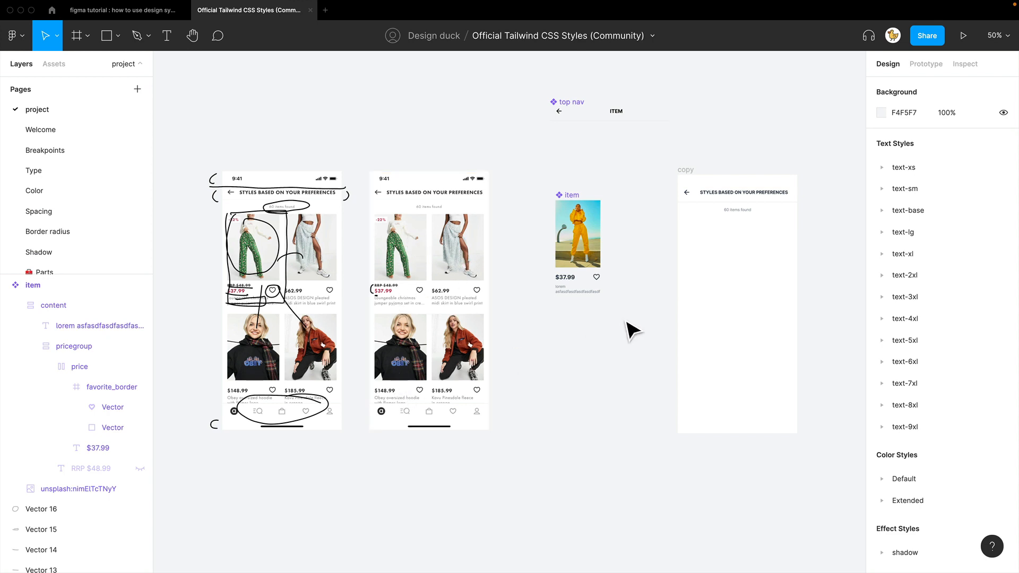
pyautogui.moveTo(631, 327); pyautogui.dragTo(464, 350)
pyautogui.moveTo(403, 279); pyautogui.dragTo(595, 268)
pyautogui.scroll(5, 663, 350)
pyautogui.click(741, 308)
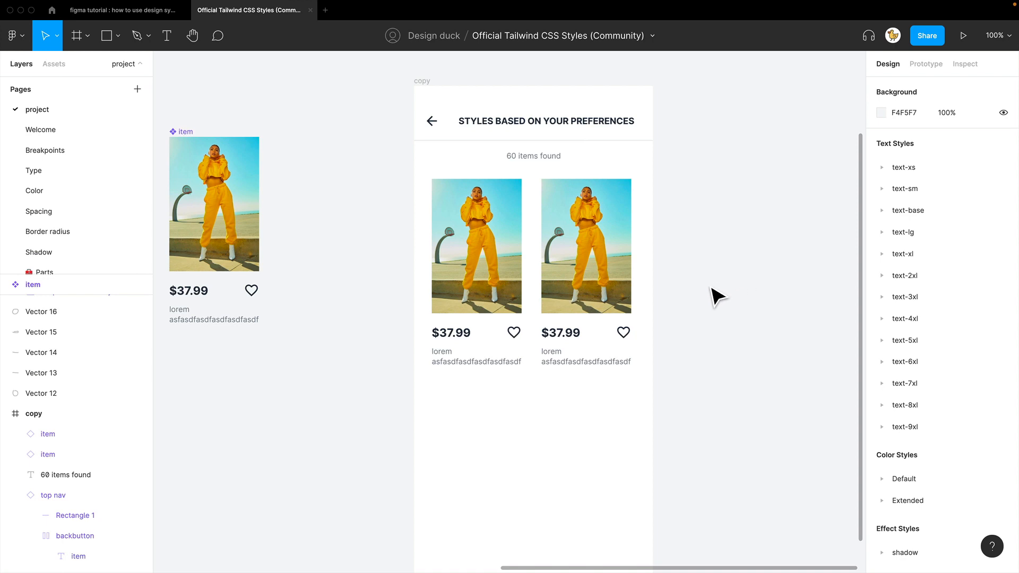
# Step: With the Pencil tool, circle the outer left, middle and outer right gaps around the first product row on the reference screen
pyautogui.scroll(5, 715, 296)
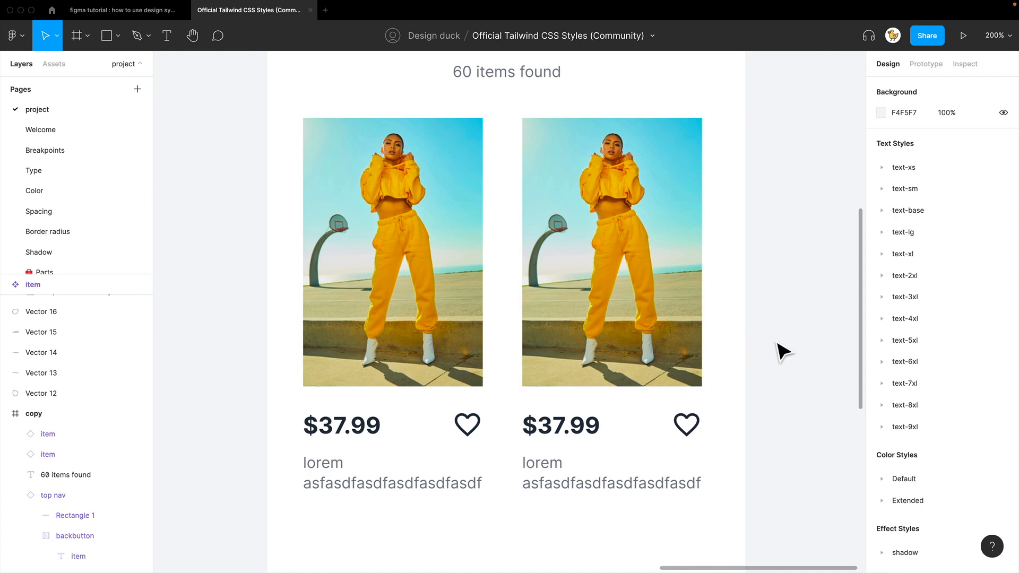
pyautogui.moveTo(775, 341); pyautogui.dragTo(313, 319)
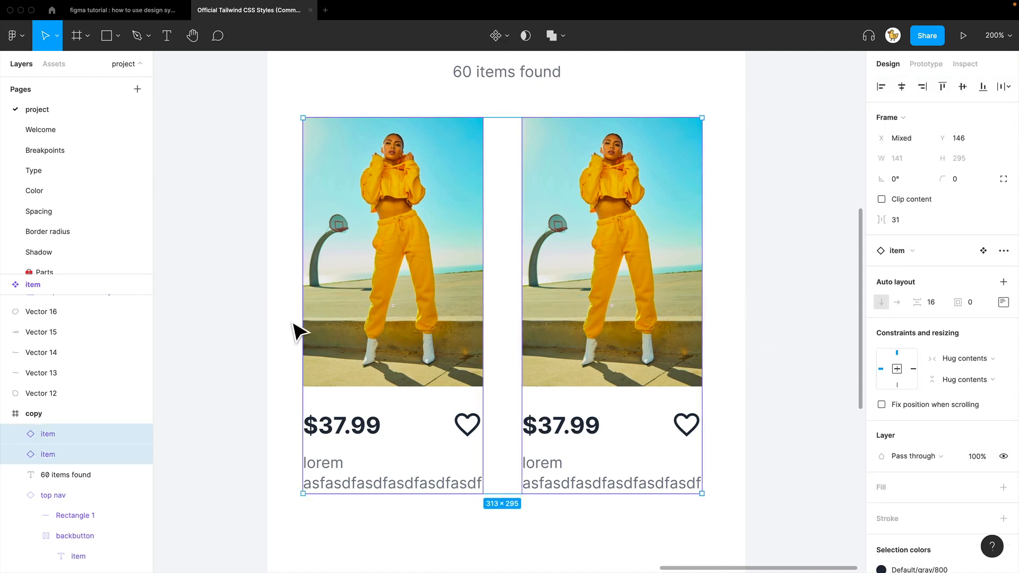
pyautogui.hotkey('shift', '0')
pyautogui.moveTo(325, 284); pyautogui.dragTo(759, 260)
pyautogui.moveTo(541, 265); pyautogui.dragTo(676, 258)
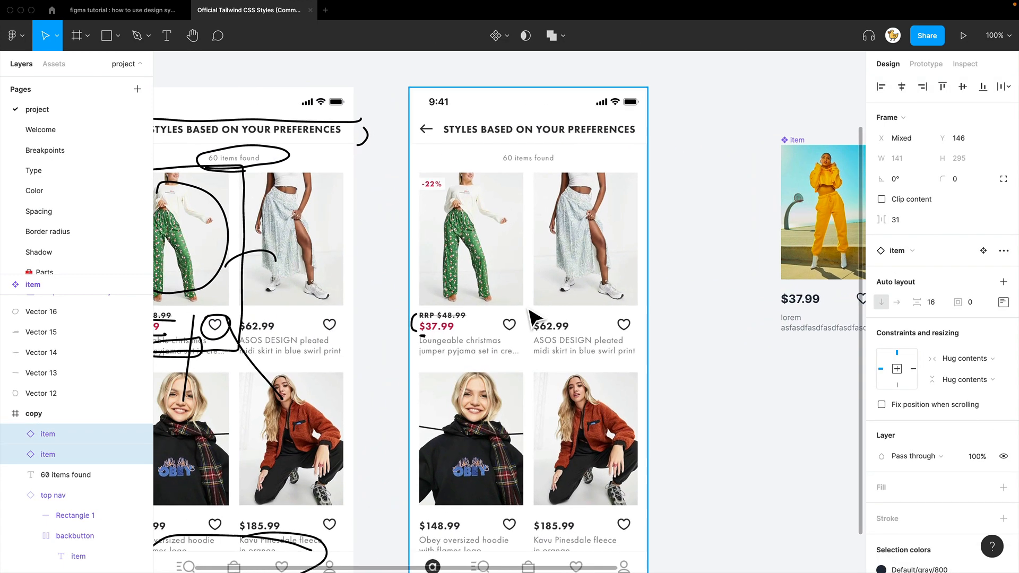
pyautogui.click(700, 319)
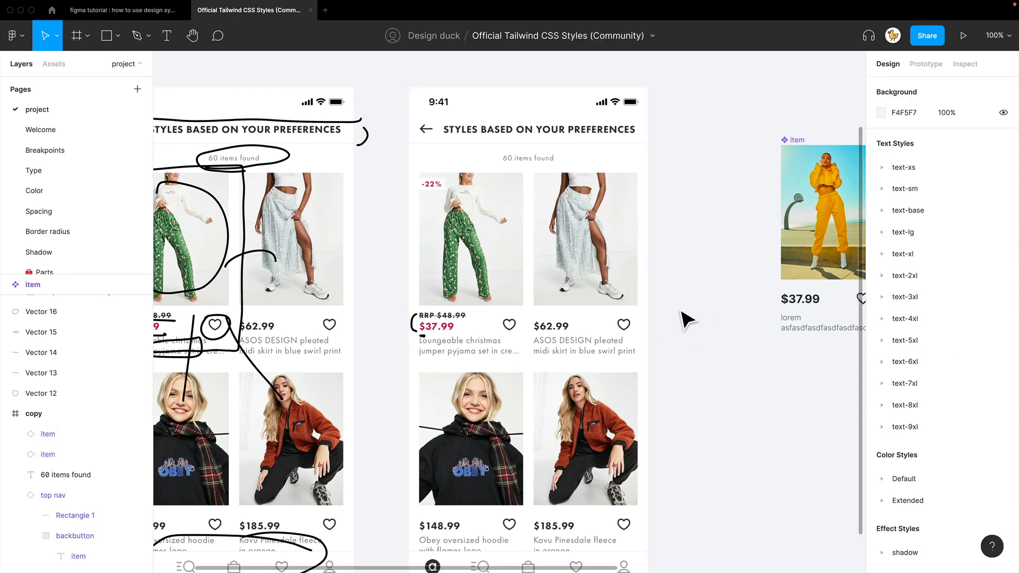
pyautogui.hotkey('shift', 'p')
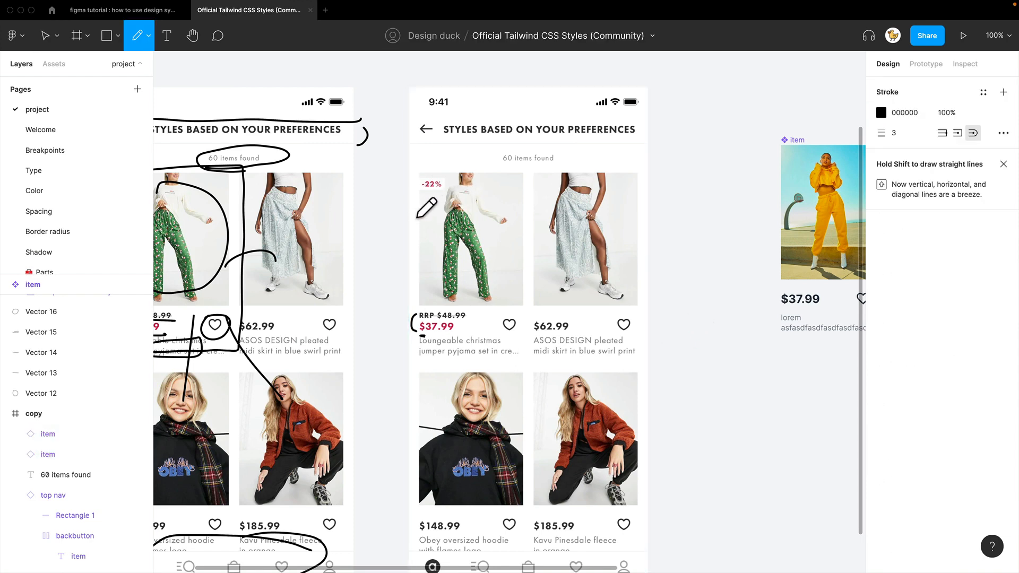
pyautogui.moveTo(413, 207); pyautogui.dragTo(409, 215)
pyautogui.moveTo(534, 212); pyautogui.dragTo(532, 211)
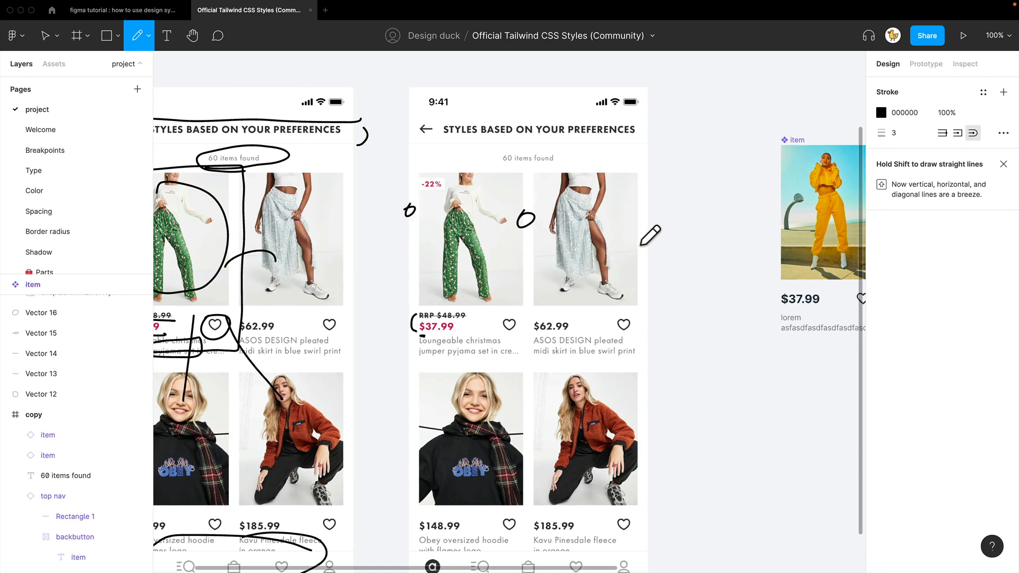
pyautogui.moveTo(648, 207); pyautogui.dragTo(651, 217)
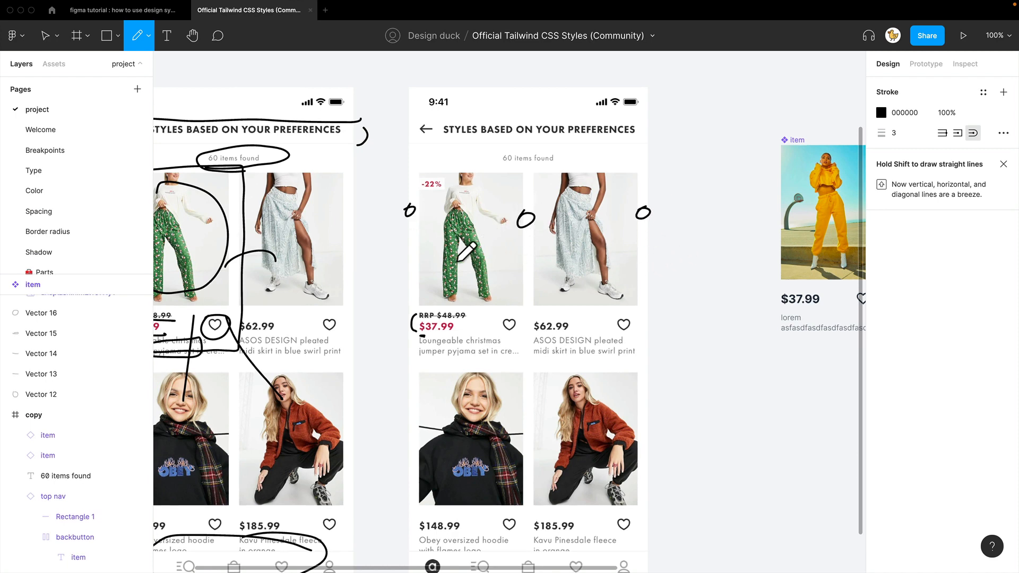
pyautogui.moveTo(391, 165)
pyautogui.mouseDown()
pyautogui.moveTo(668, 203)
pyautogui.moveTo(640, 193)
pyautogui.moveTo(655, 188)
pyautogui.moveTo(638, 351)
pyautogui.mouseUp()
pyautogui.moveTo(410, 175); pyautogui.dragTo(409, 332)
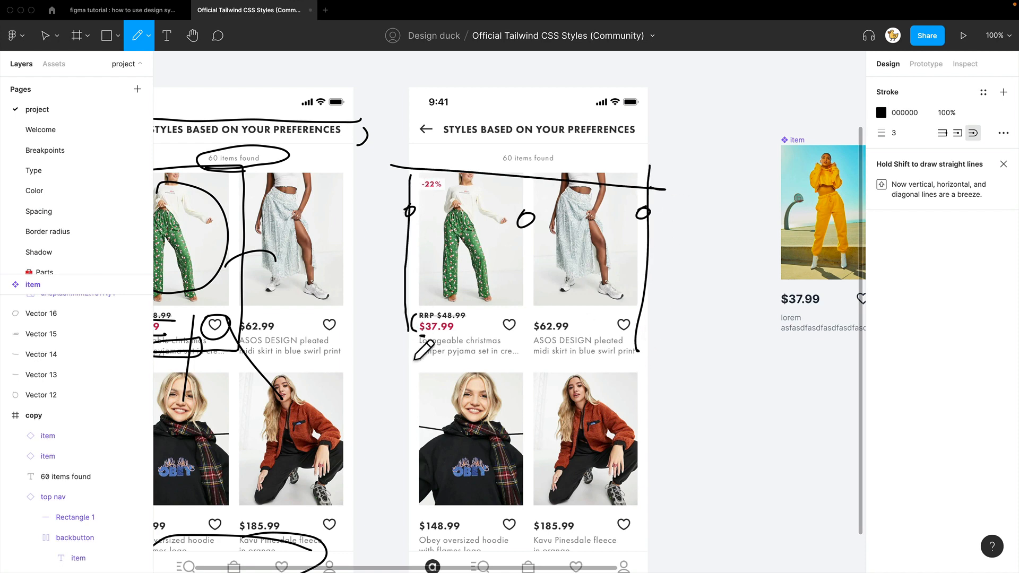
pyautogui.hotkey('ctrl', 'z')
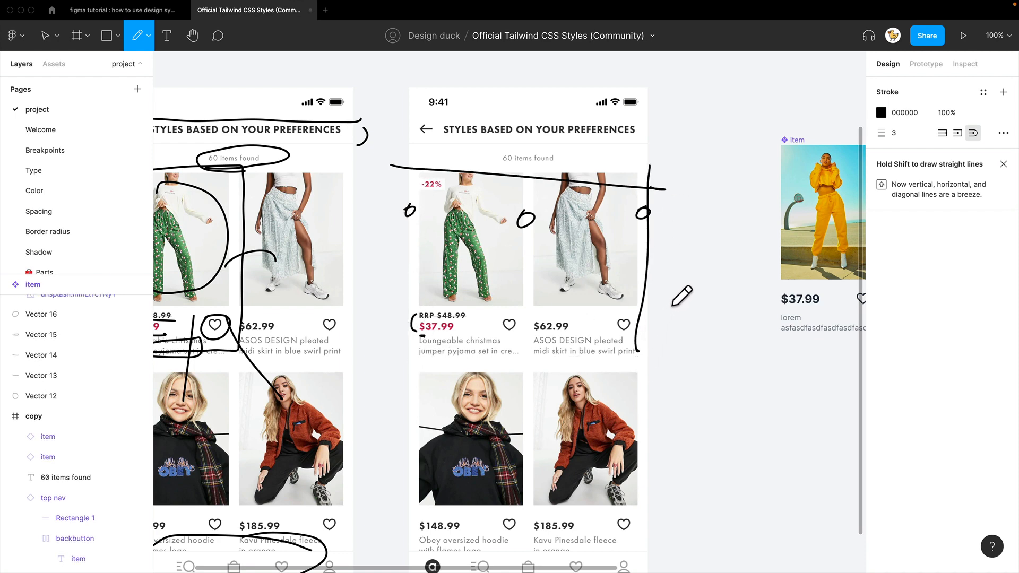
pyautogui.hotkey('ctrl', 'z')
pyautogui.hotkey('ctrl', 'z')
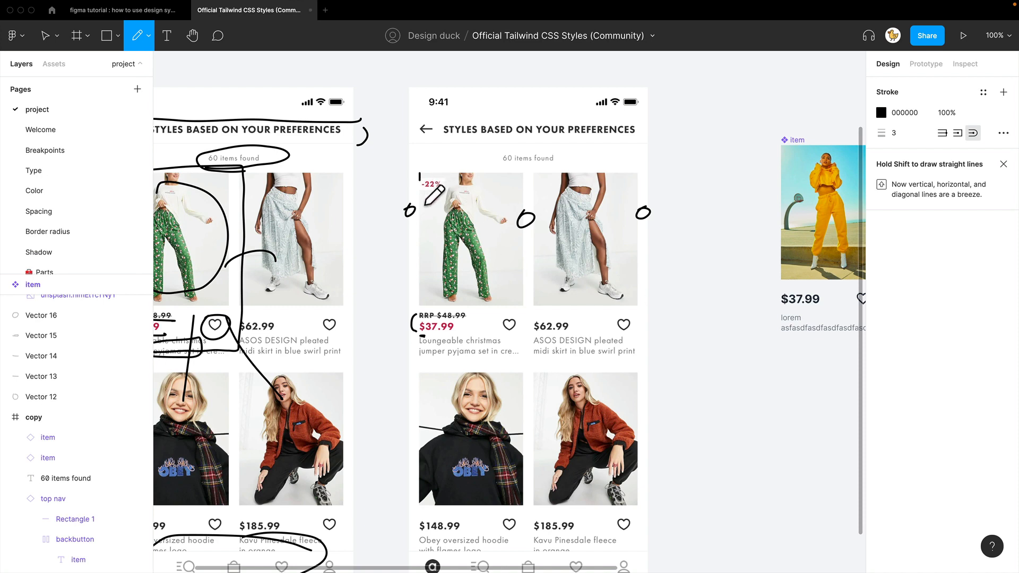
# Step: Draw a pencil box around both first-row products on the reference screen and cross out the two outer gap circles
pyautogui.moveTo(425, 205)
pyautogui.mouseDown()
pyautogui.moveTo(429, 344)
pyautogui.moveTo(505, 196)
pyautogui.moveTo(643, 195)
pyautogui.moveTo(628, 298)
pyautogui.moveTo(636, 370)
pyautogui.moveTo(423, 353)
pyautogui.mouseUp()
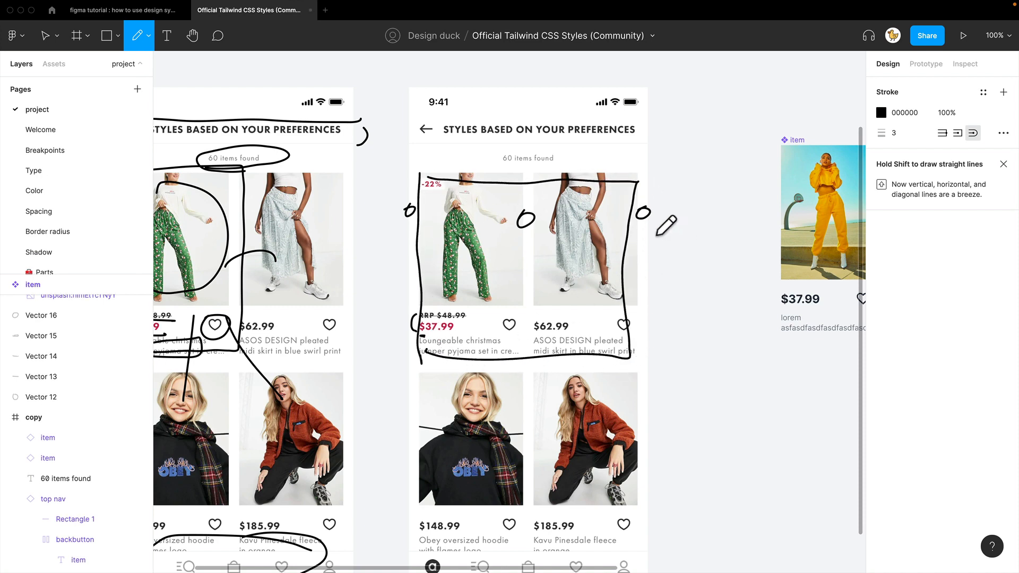
pyautogui.moveTo(638, 215); pyautogui.dragTo(662, 208)
pyautogui.moveTo(415, 205); pyautogui.dragTo(401, 217)
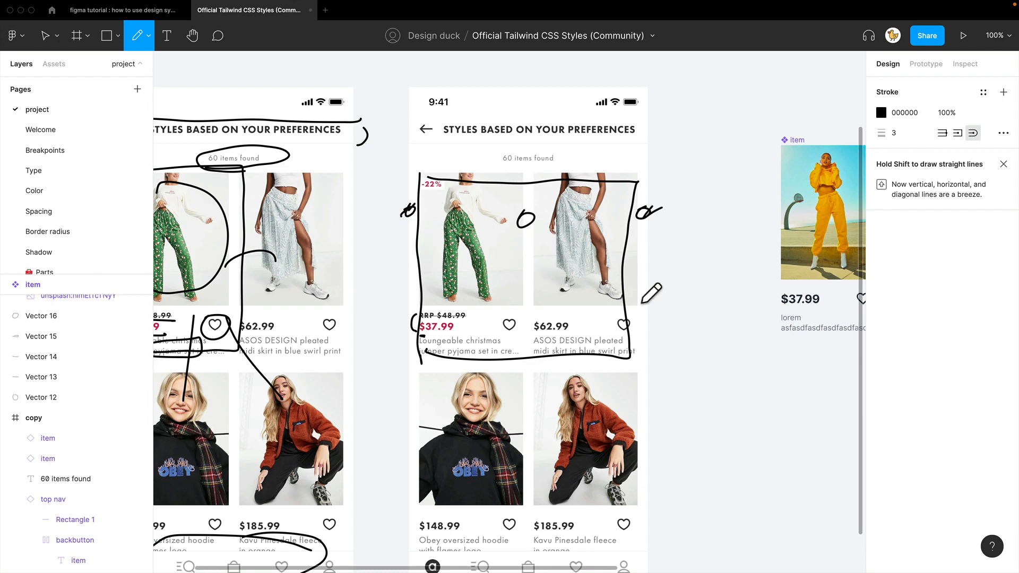
pyautogui.press('Escape')
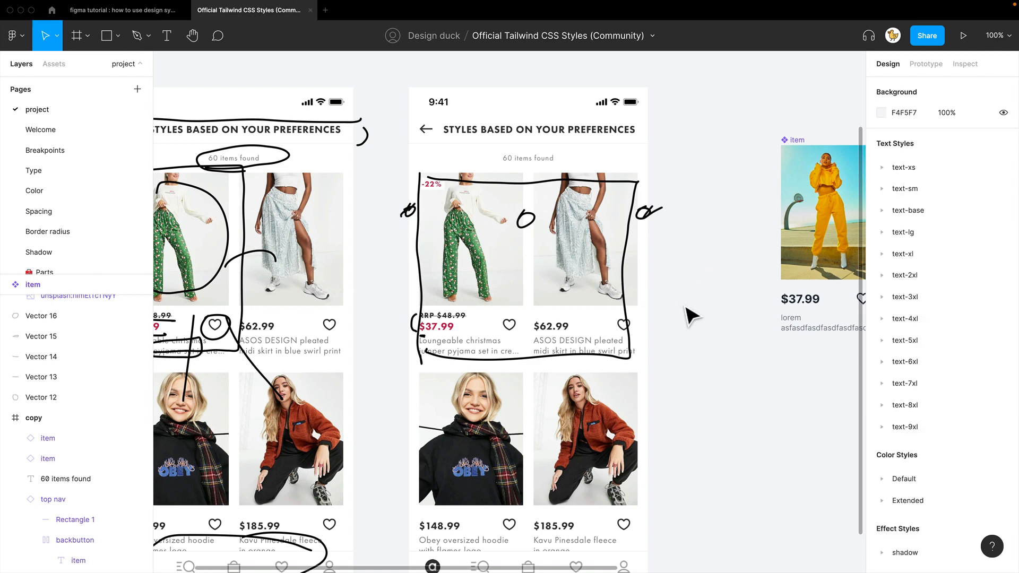
# Step: Wrap the two item instances in the copy frame in a horizontal auto layout frame
pyautogui.hscroll(8, 687, 254)
pyautogui.hscroll(10, 427, 270)
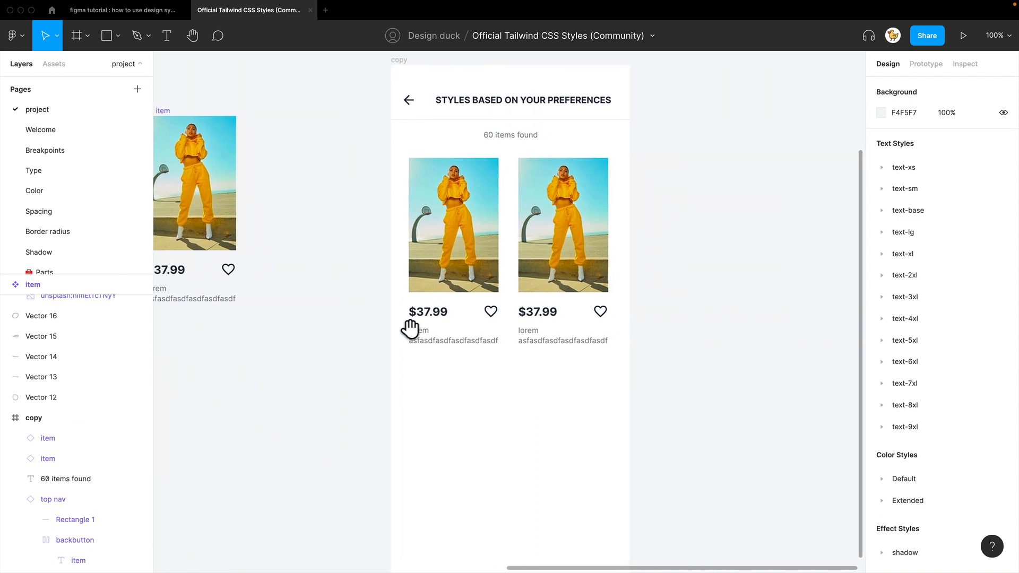
pyautogui.moveTo(609, 374); pyautogui.dragTo(414, 239)
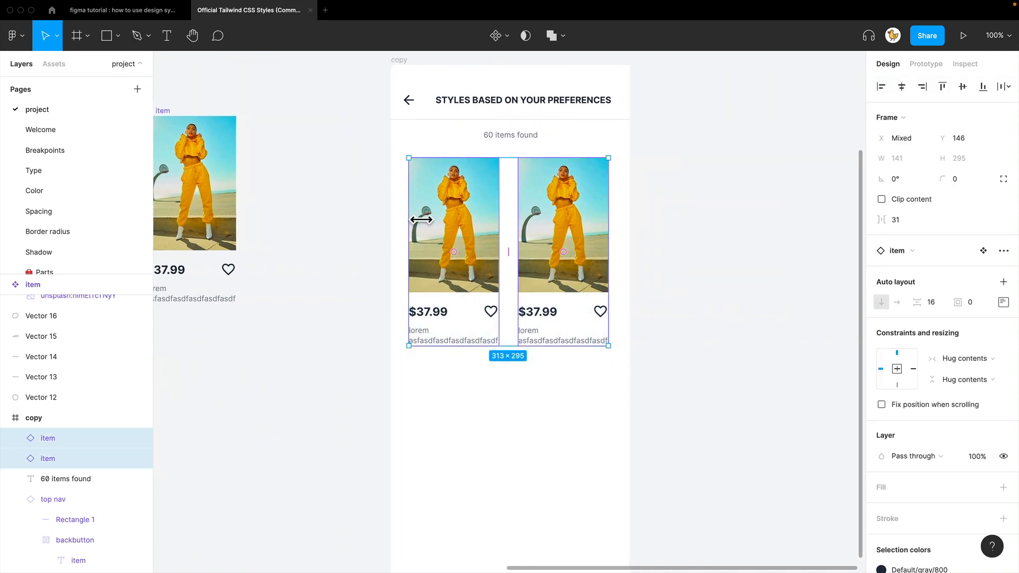
pyautogui.hotkey('shift', 'a')
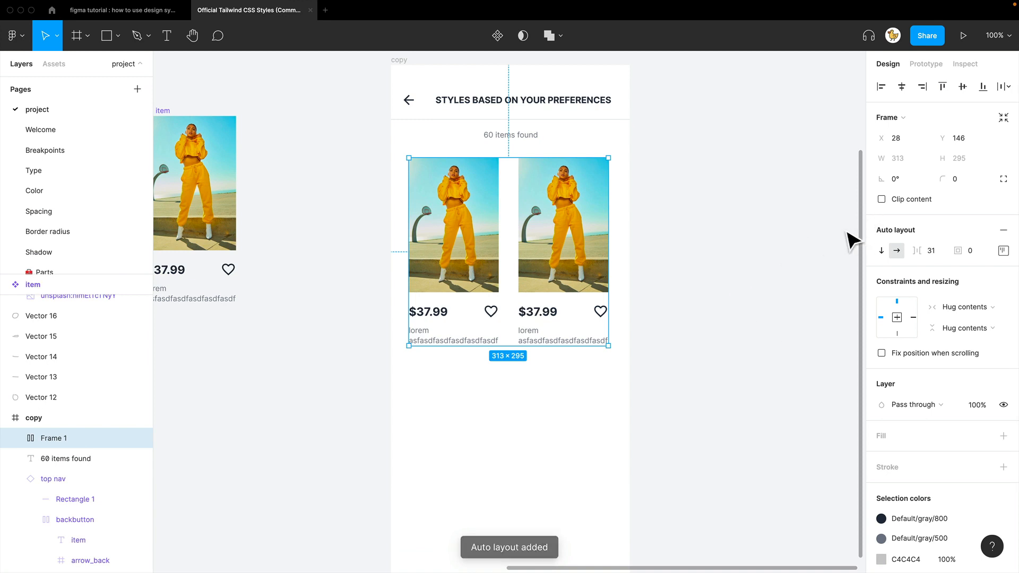
pyautogui.click(664, 205)
pyautogui.scroll(2, 462, 298)
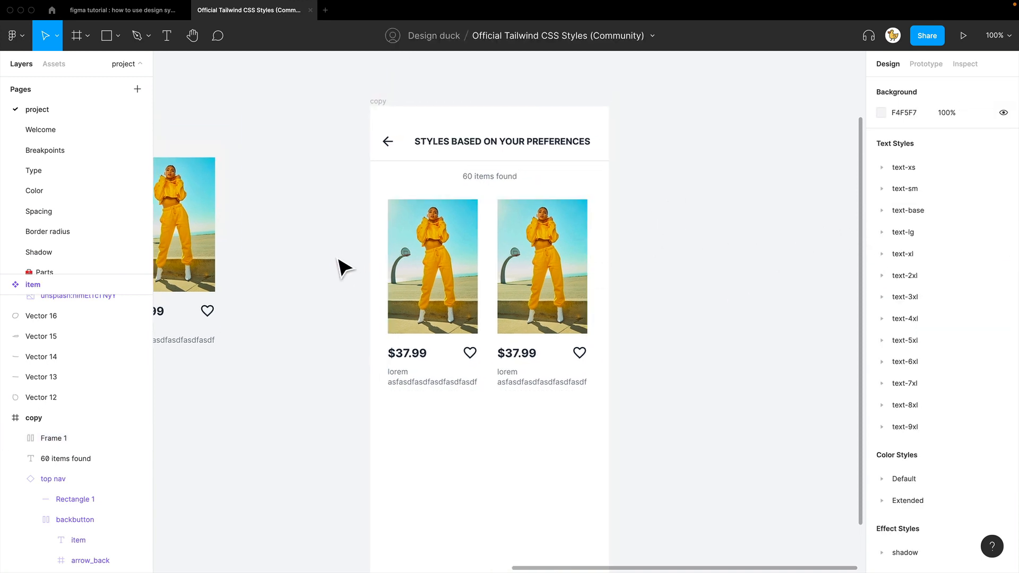
# Step: Set the row frame's horizontal resizing to Fixed and its width to 375-16-16
pyautogui.click(375, 104)
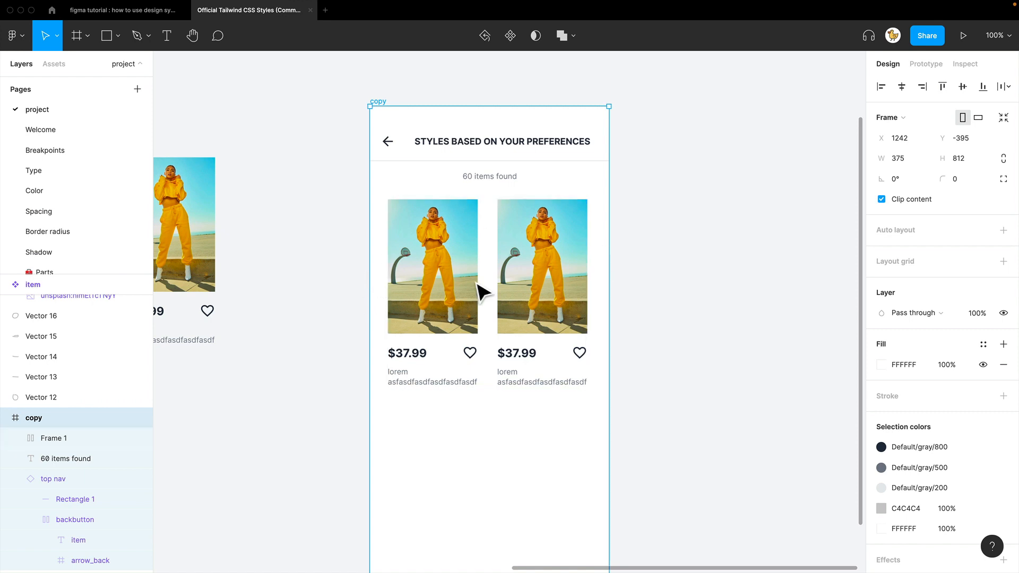
pyautogui.press('Escape')
pyautogui.click(499, 296)
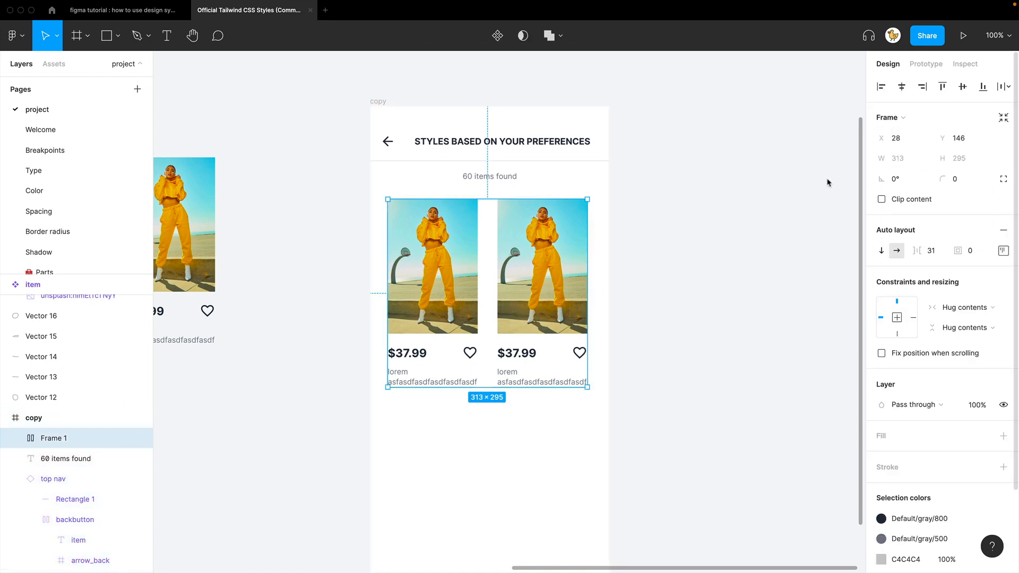
pyautogui.click(971, 307)
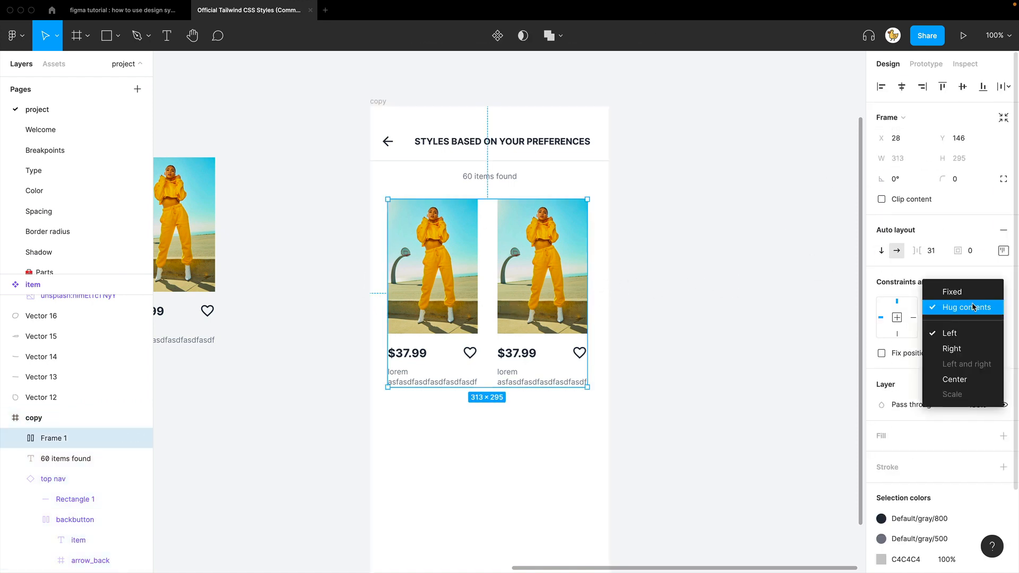
pyautogui.click(970, 293)
pyautogui.click(902, 162)
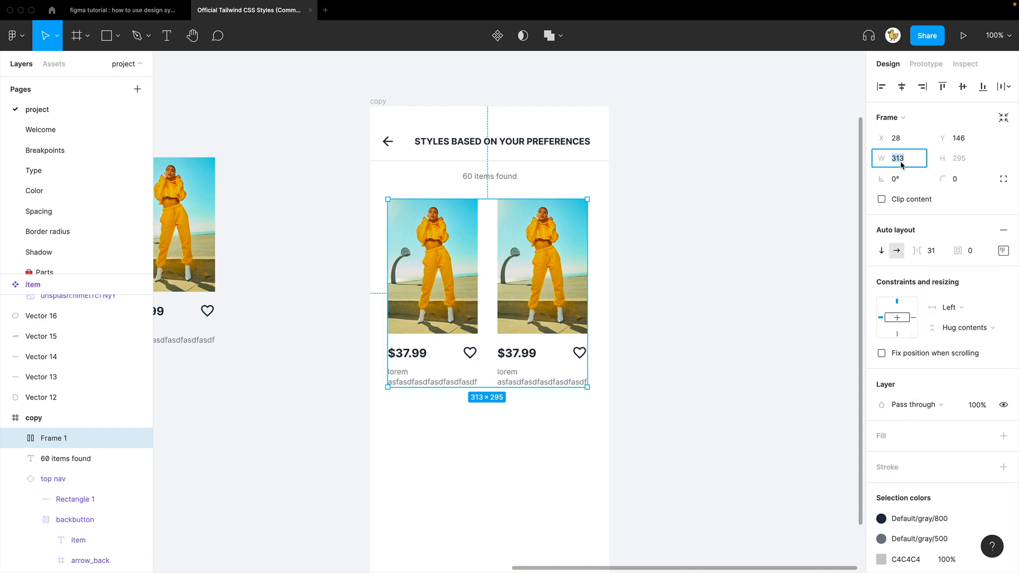
pyautogui.write('3')
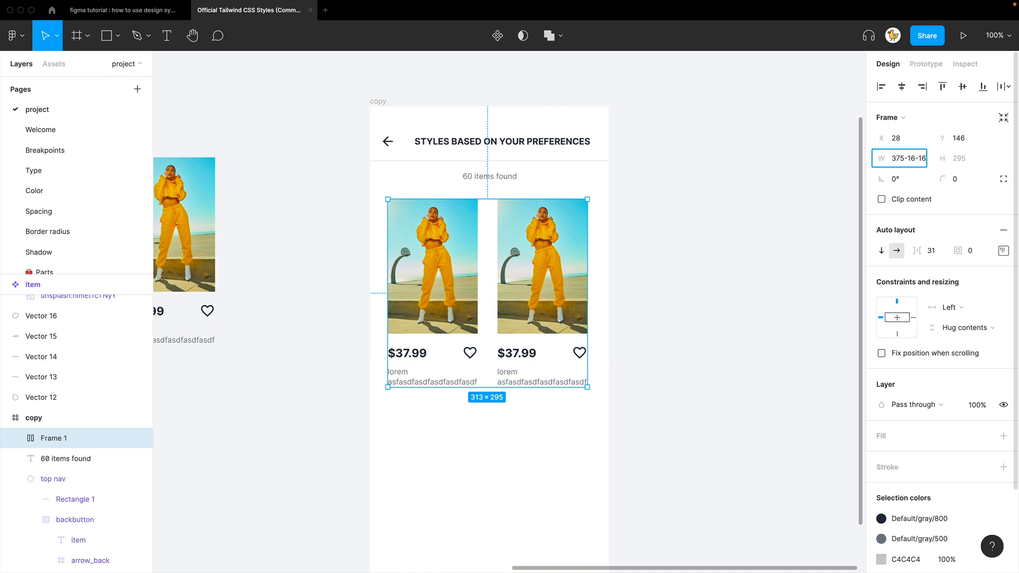
pyautogui.press('Return')
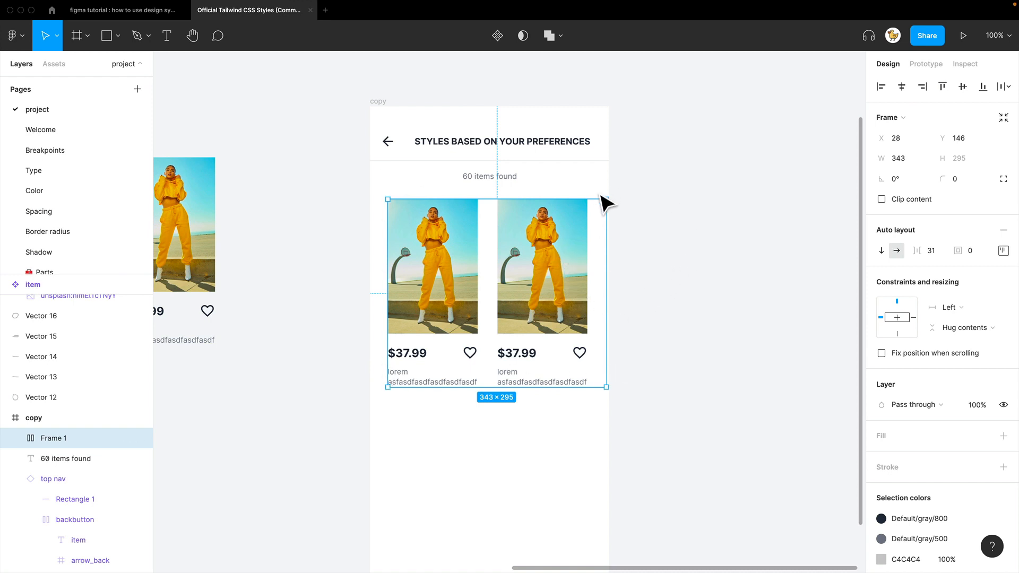
# Step: Move the row frame to about X 20, Y 144 and set the spacing between its items to 16
pyautogui.moveTo(573, 275); pyautogui.dragTo(568, 274)
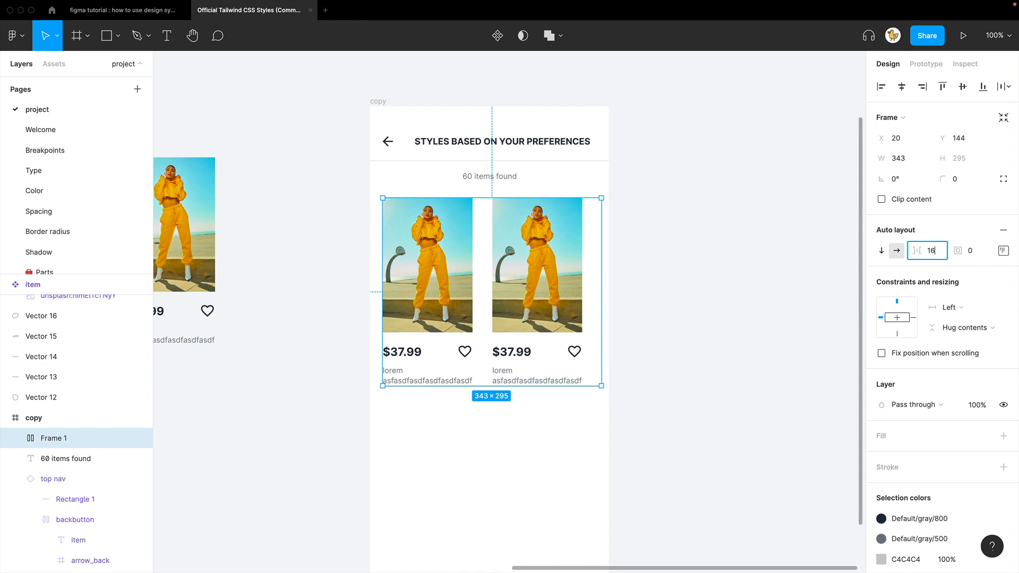
pyautogui.press('Return')
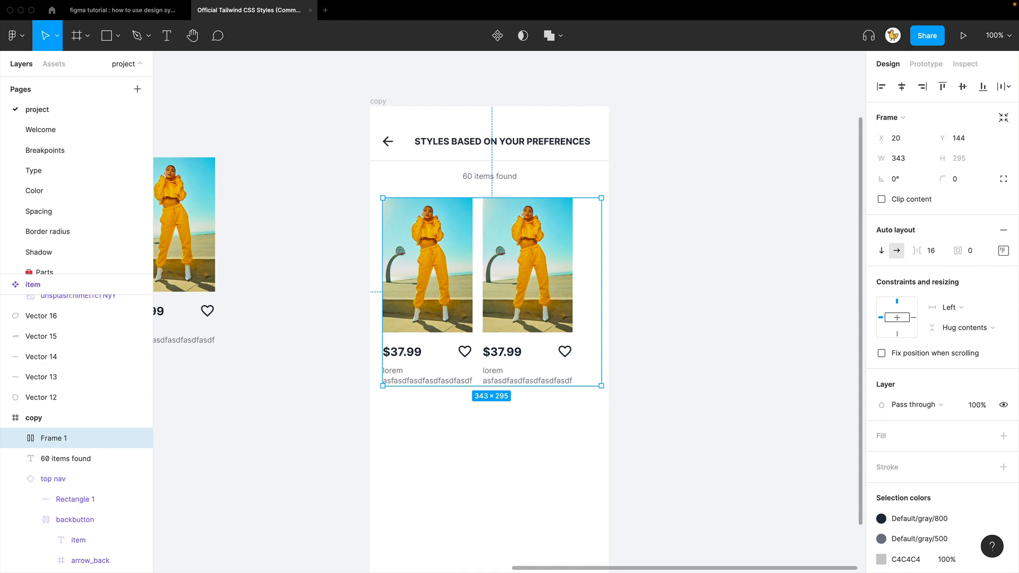
# Step: Set the horizontal resizing of both item instances in the row to Fill container
pyautogui.doubleClick(432, 302)
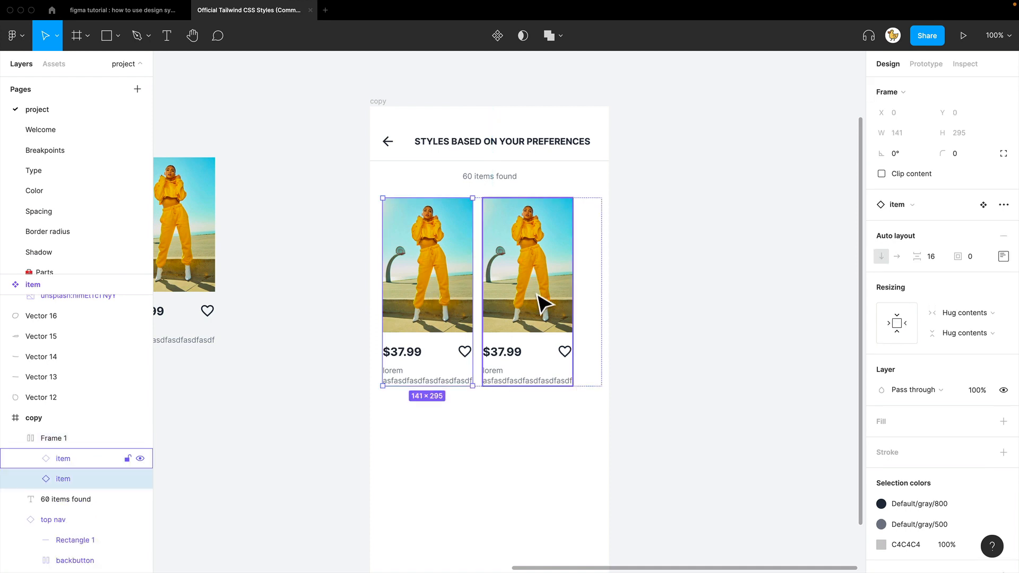
pyautogui.keyDown('shift'); pyautogui.click(535, 304); pyautogui.keyUp('shift')
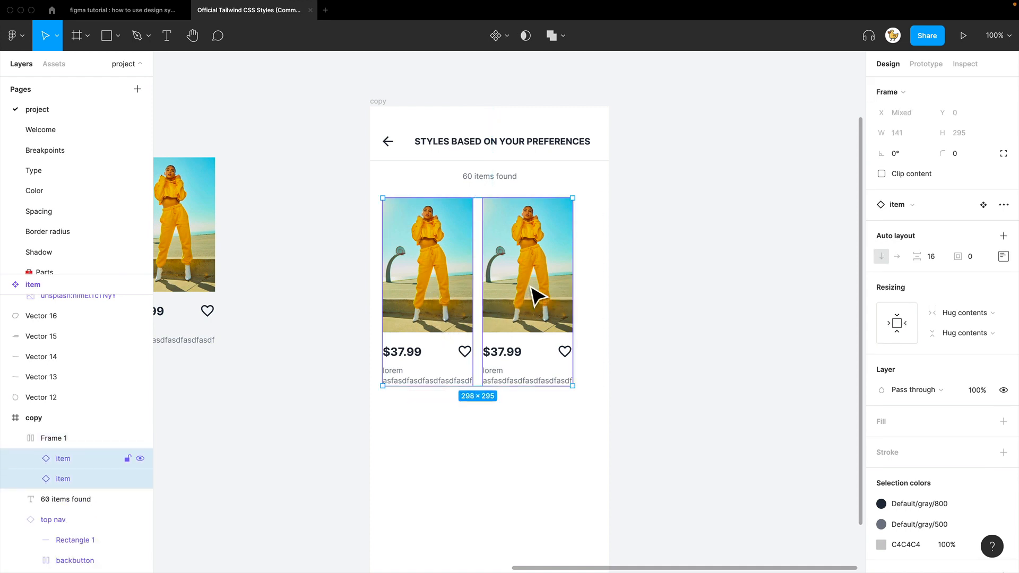
pyautogui.click(961, 315)
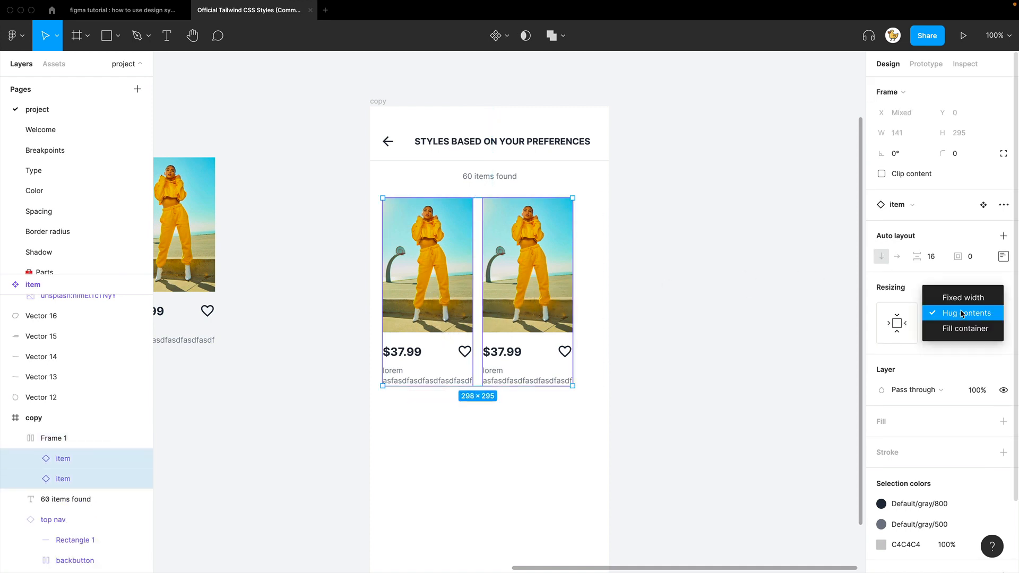
pyautogui.click(981, 330)
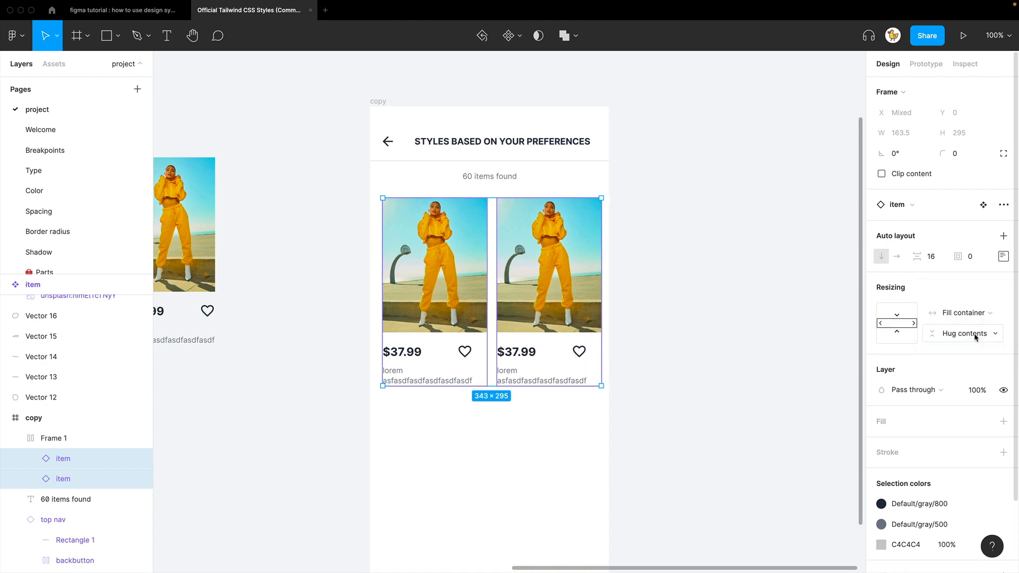
pyautogui.click(738, 387)
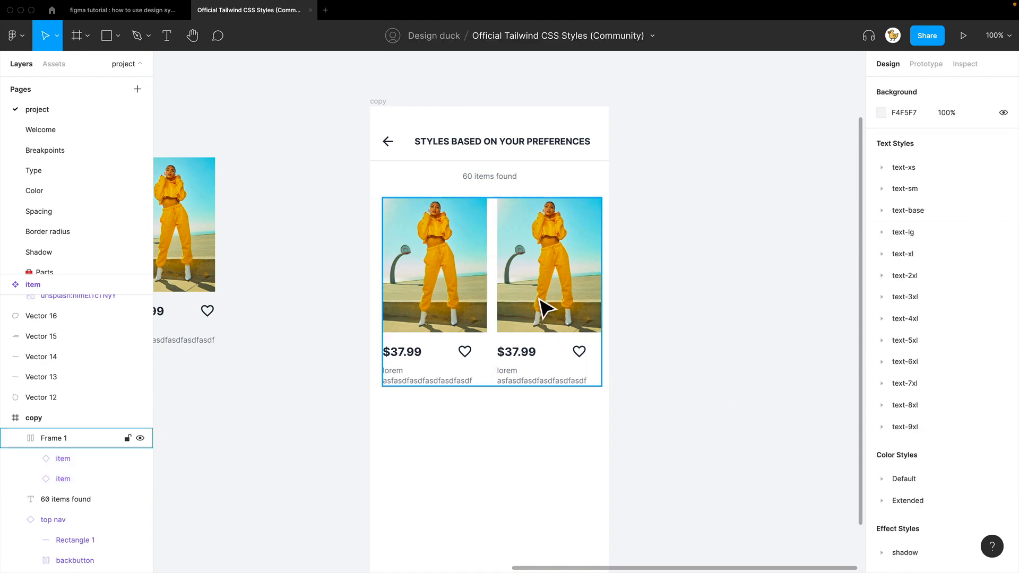
# Step: Centre the row frame with the two item instances horizontally within the copy frame
pyautogui.click(547, 310)
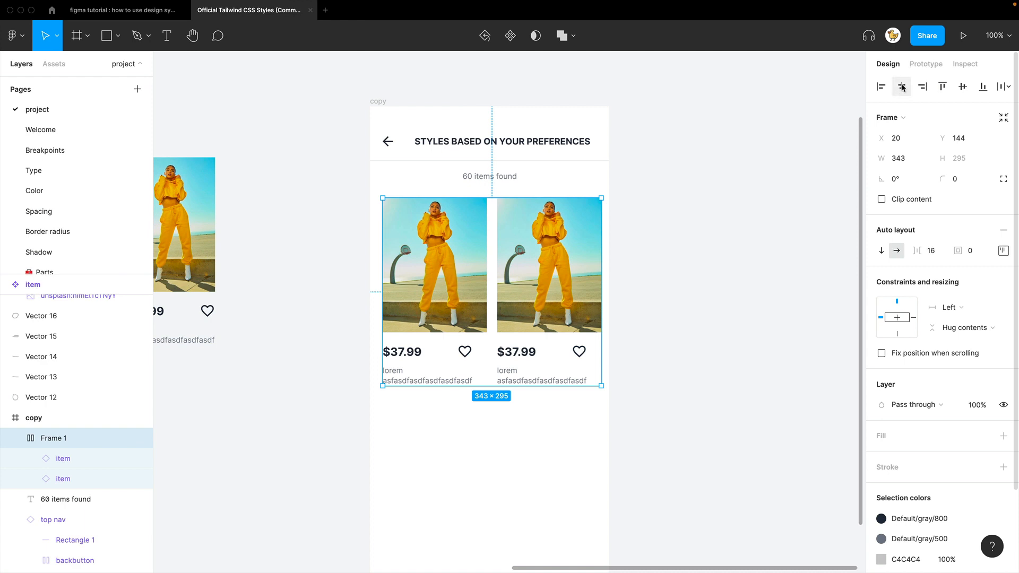
pyautogui.click(702, 291)
pyautogui.moveTo(702, 291); pyautogui.dragTo(754, 278)
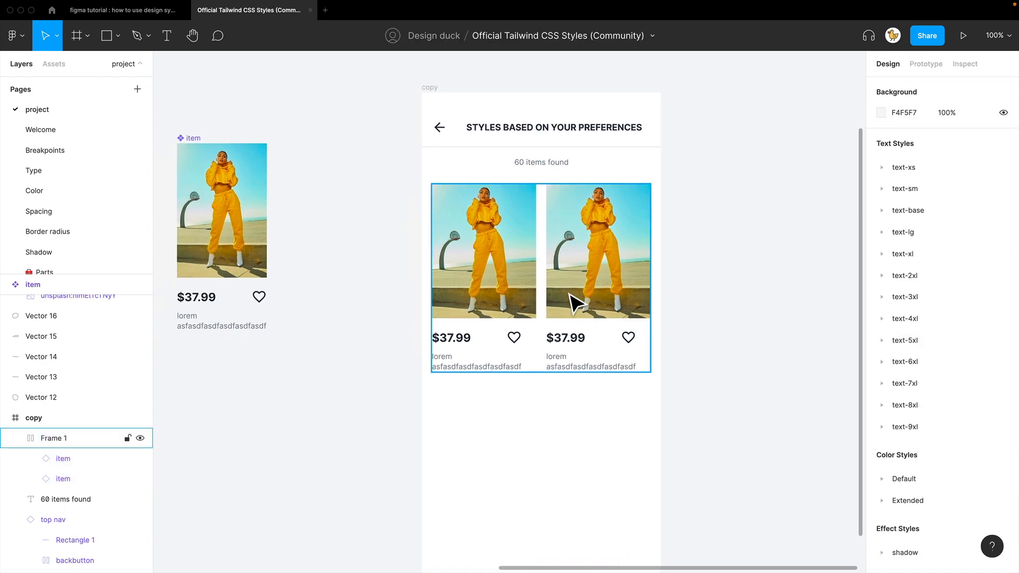
# Step: Measure the gap between the two item instances in the row and examine how the first card's price and description fill its width
pyautogui.click(528, 332)
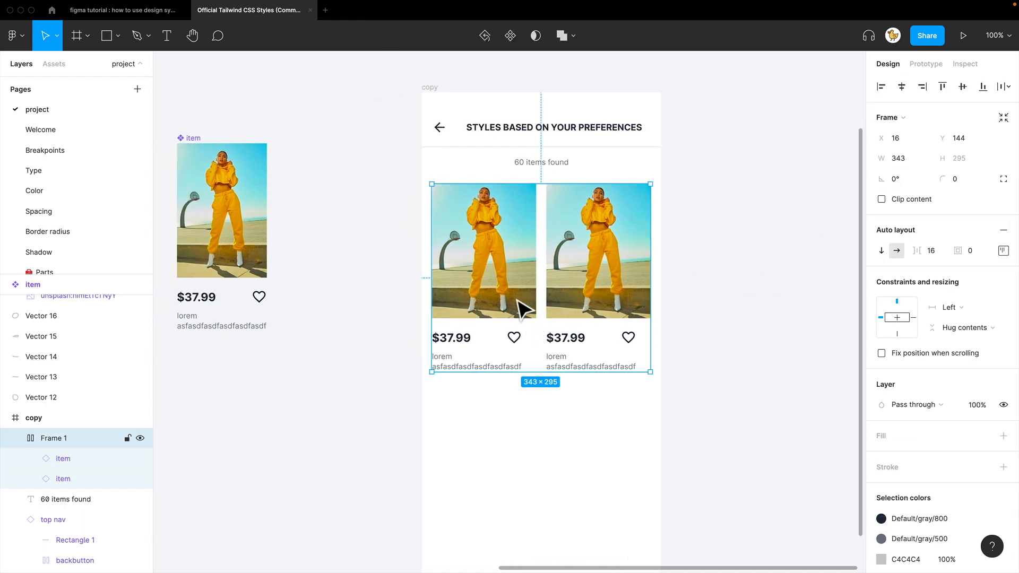
pyautogui.press('alt')
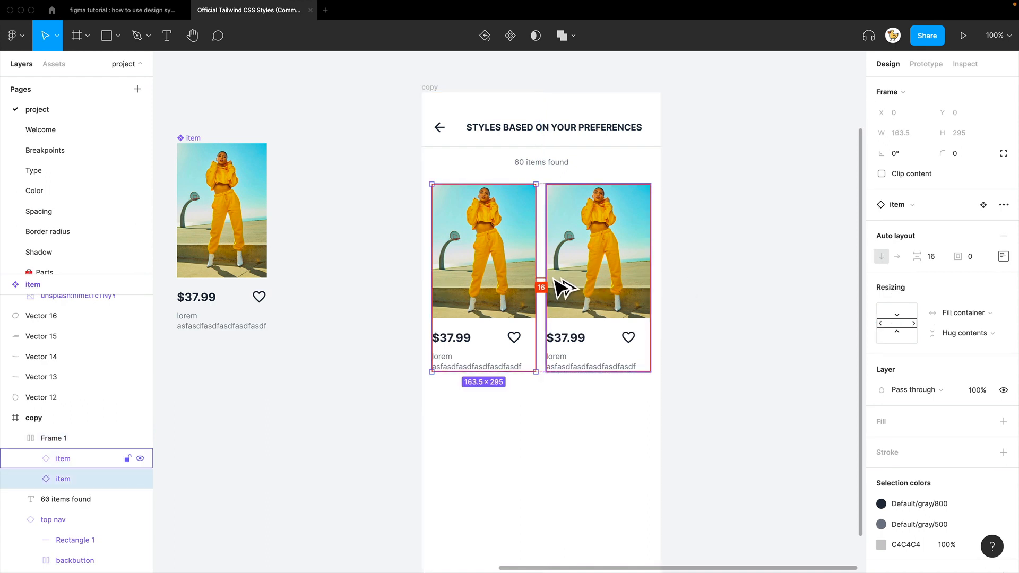
pyautogui.click(539, 422)
pyautogui.press('super+equal')
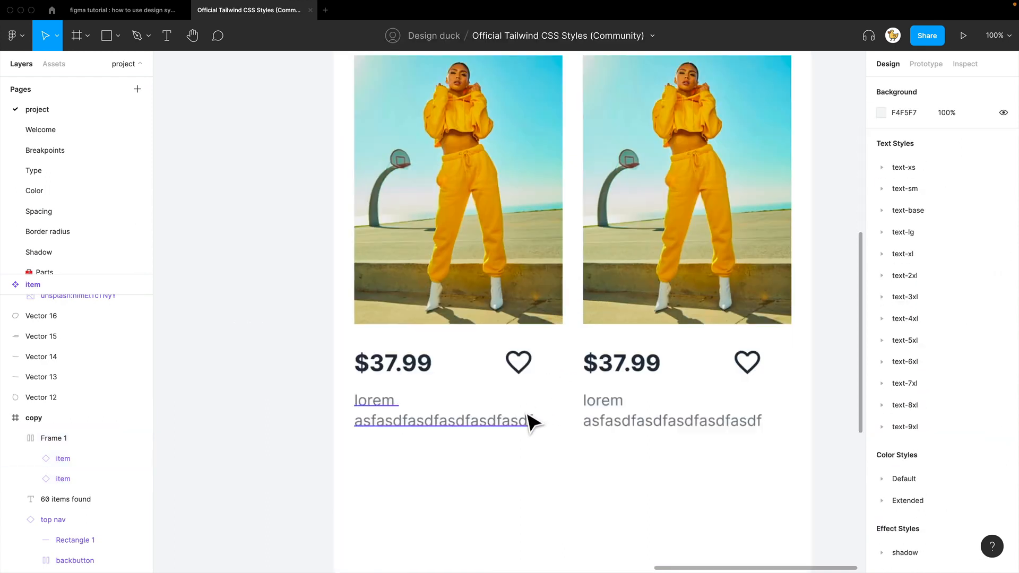
pyautogui.scroll(-2, 473, 353)
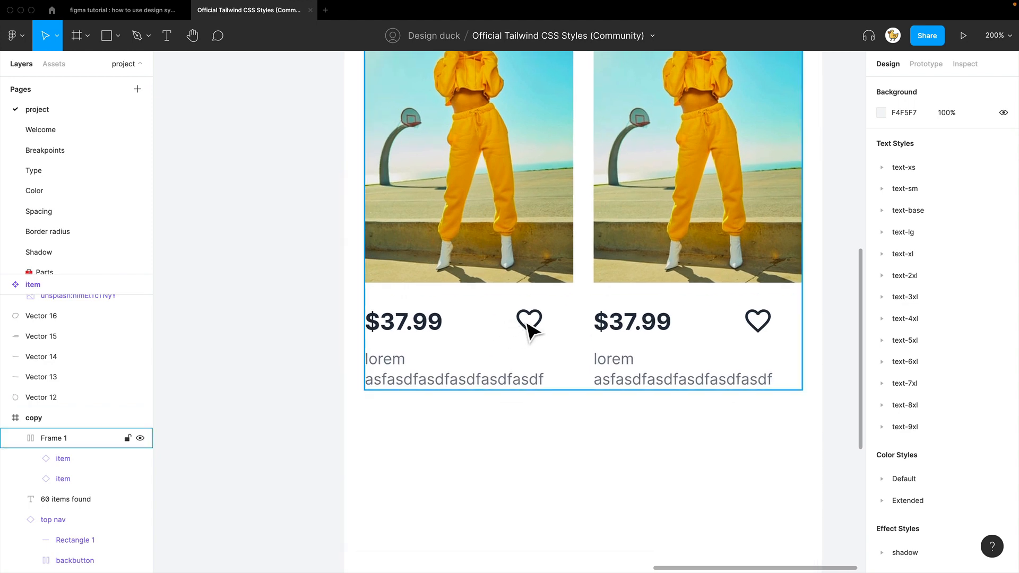
pyautogui.click(532, 329)
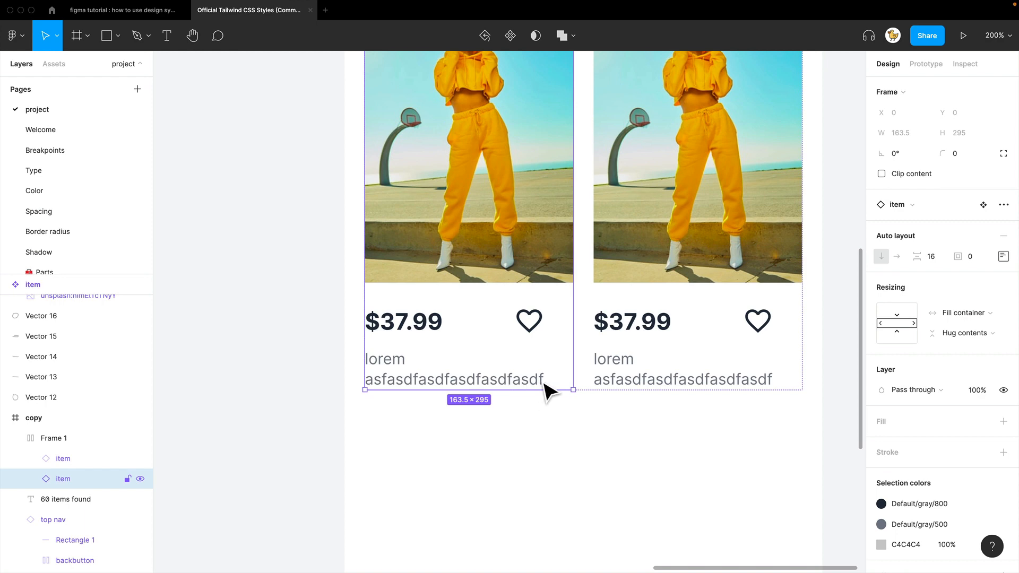
# Step: Set the horizontal resizing of the content frame in the main item component to Fill container
pyautogui.click(266, 325)
pyautogui.moveTo(240, 285); pyautogui.dragTo(673, 359)
pyautogui.hscroll(-3, 557, 339)
pyautogui.doubleClick(432, 353)
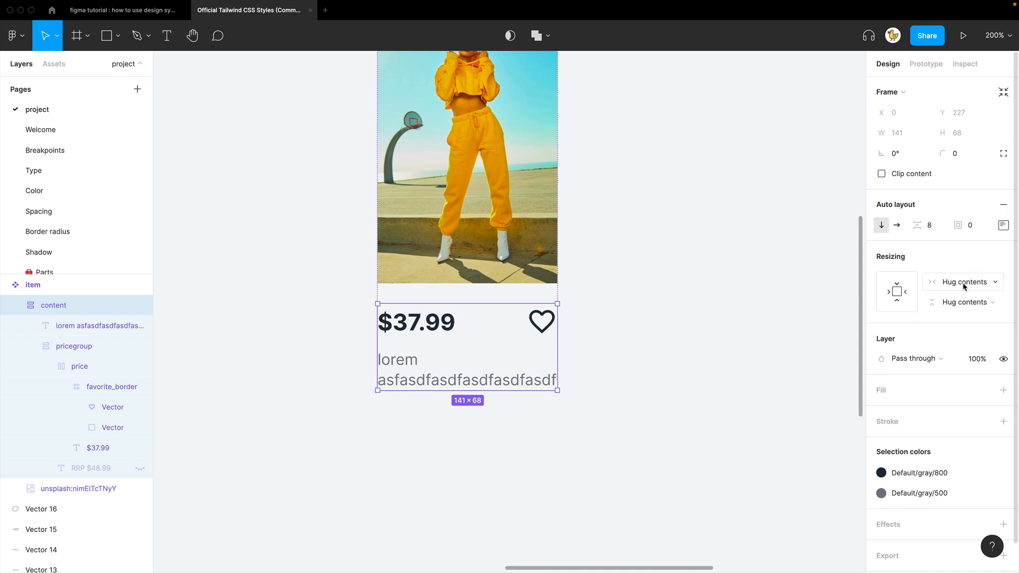
pyautogui.click(676, 387)
pyautogui.moveTo(691, 384); pyautogui.dragTo(430, 323)
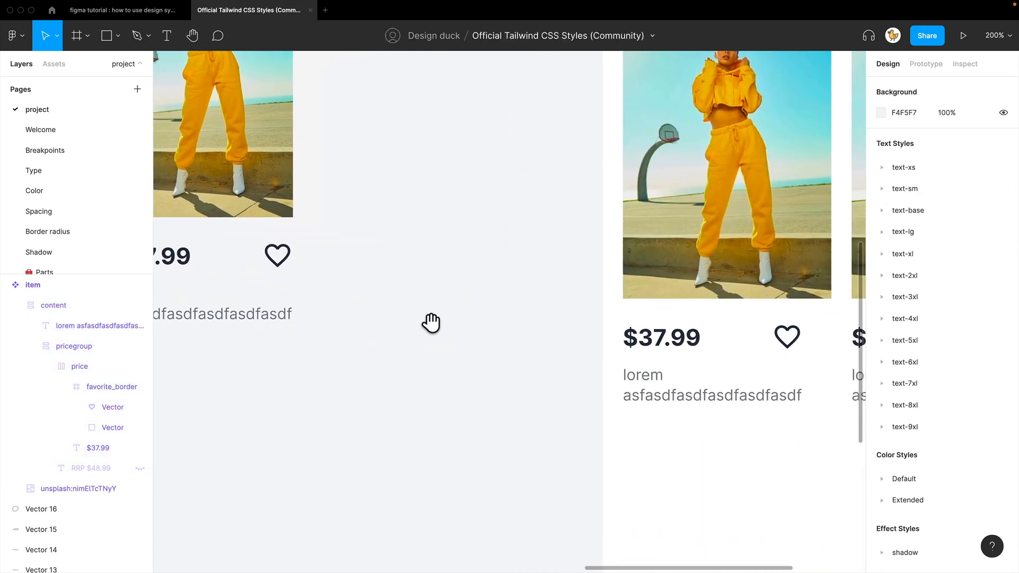
pyautogui.hscroll(-3, 424, 329)
pyautogui.click(293, 321)
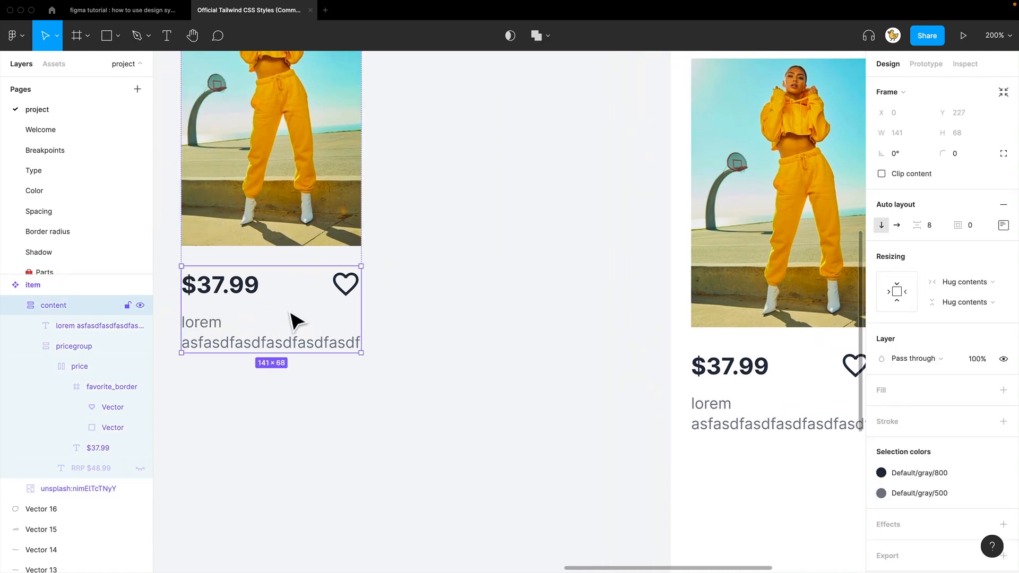
pyautogui.click(558, 367)
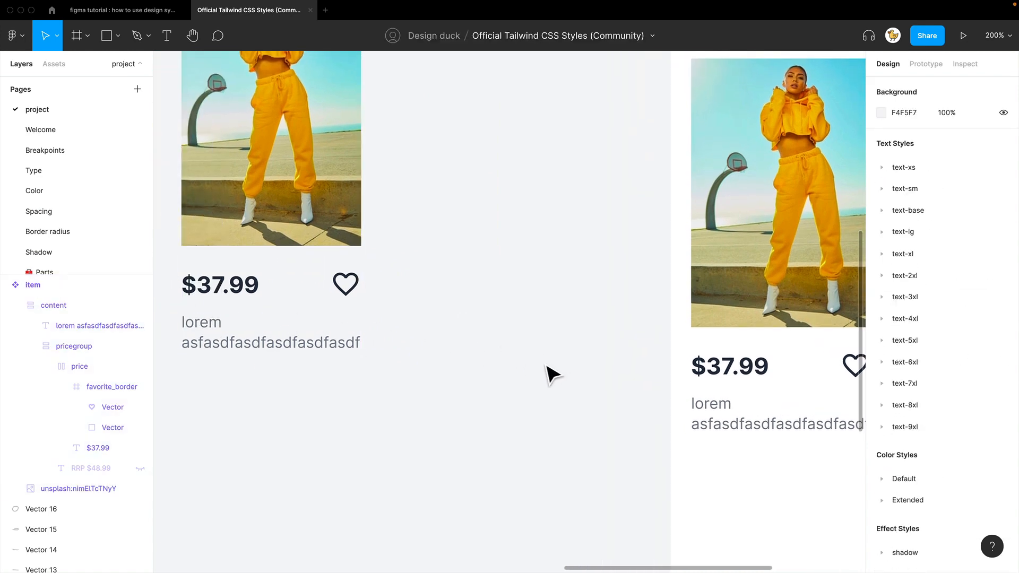
pyautogui.scroll(-5, 552, 374)
pyautogui.click(368, 325)
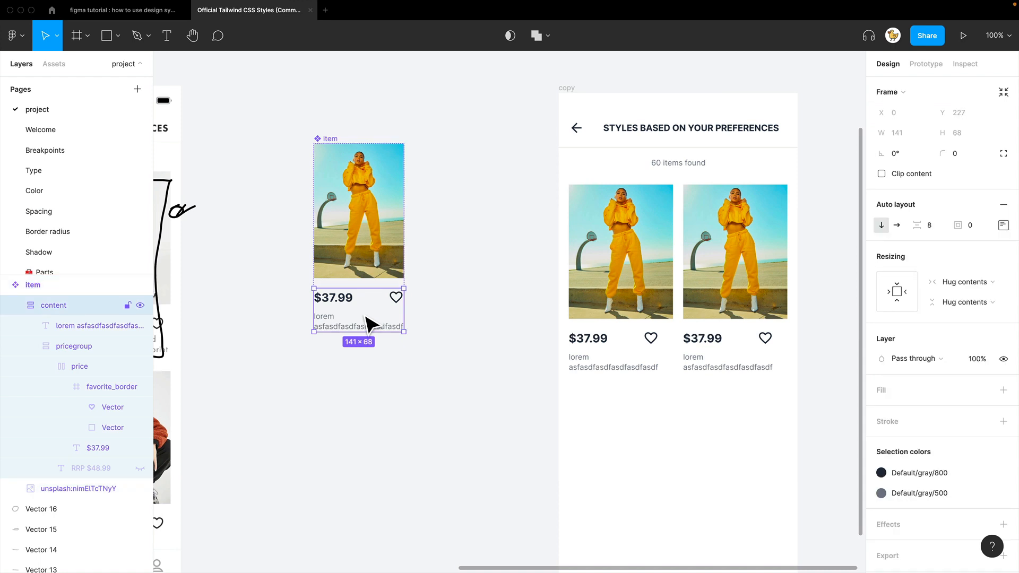
pyautogui.click(959, 285)
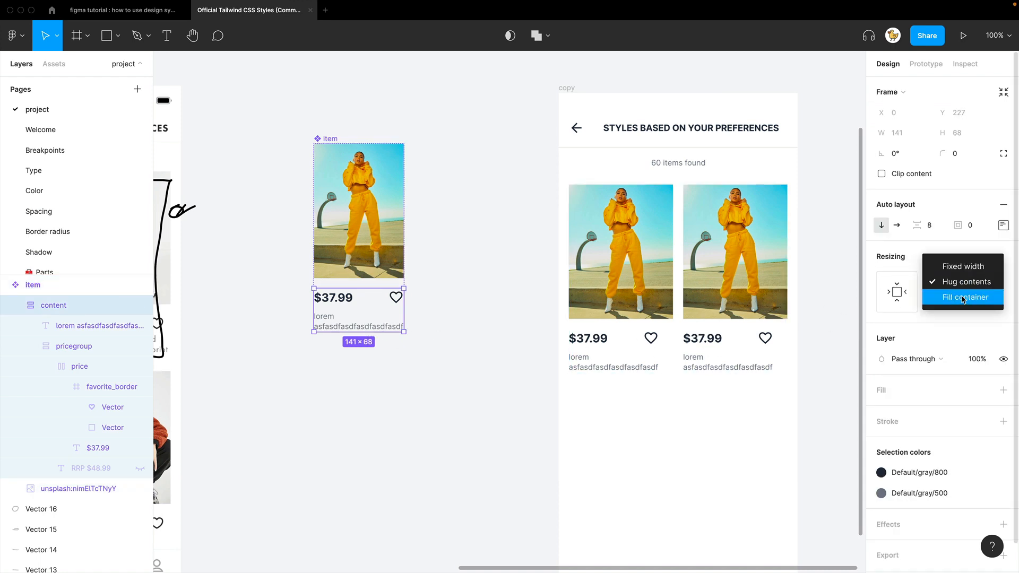
pyautogui.click(963, 298)
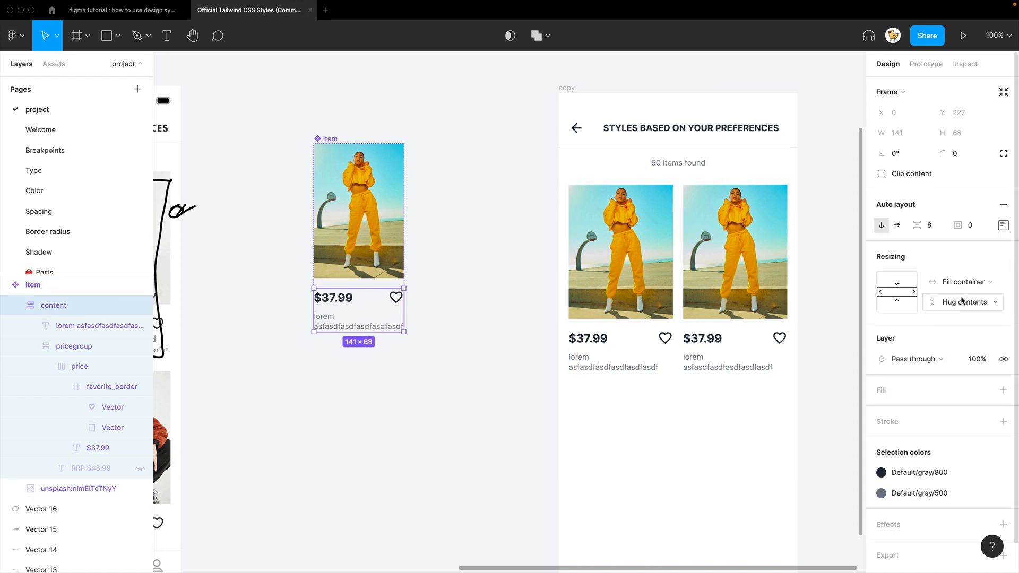
# Step: Set the horizontal resizing of the description text in the main item component to Fill container
pyautogui.click(649, 371)
pyautogui.click(457, 352)
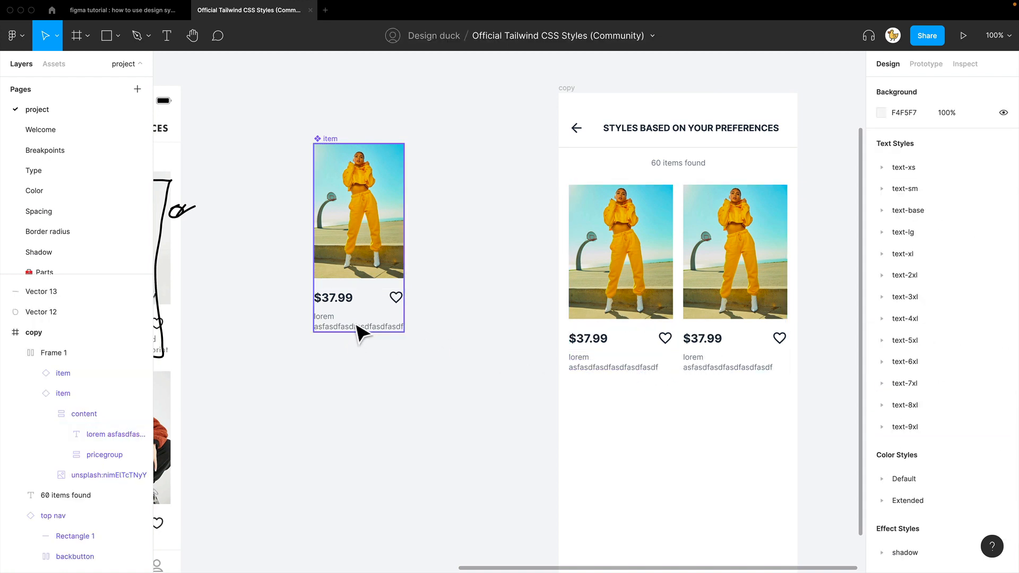
pyautogui.keyDown('super'); pyautogui.click(353, 336); pyautogui.keyUp('super')
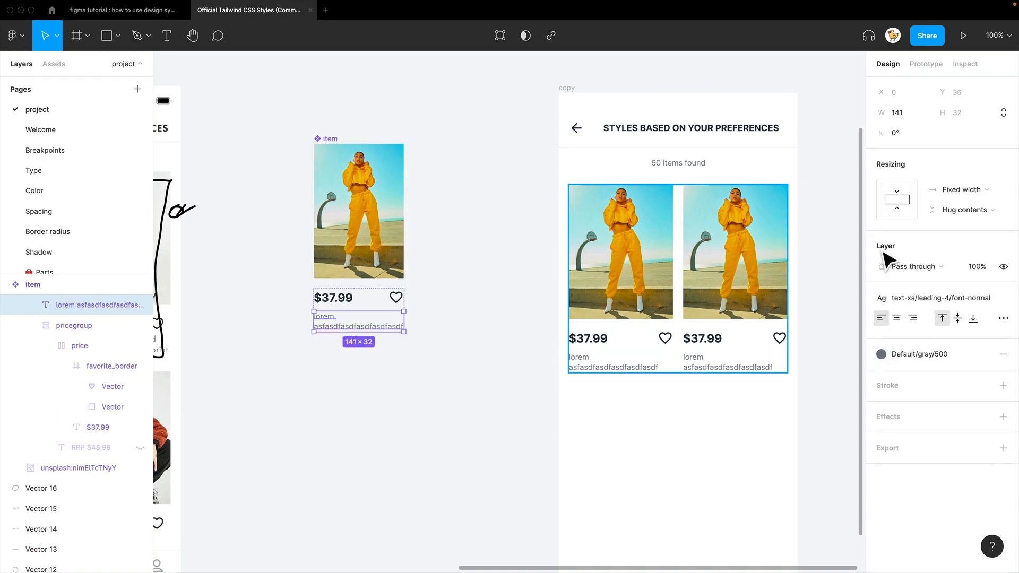
pyautogui.click(962, 195)
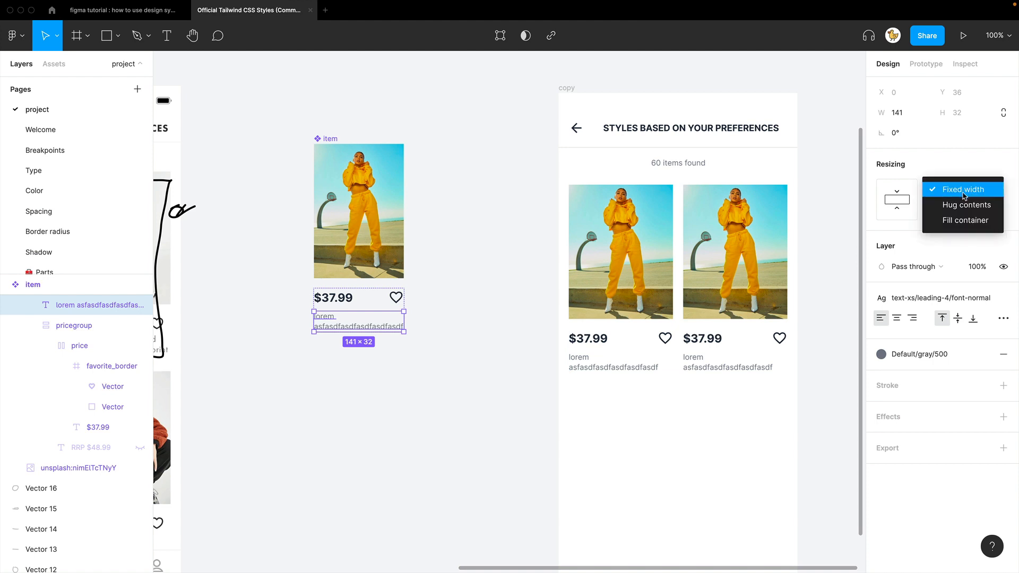
pyautogui.click(965, 221)
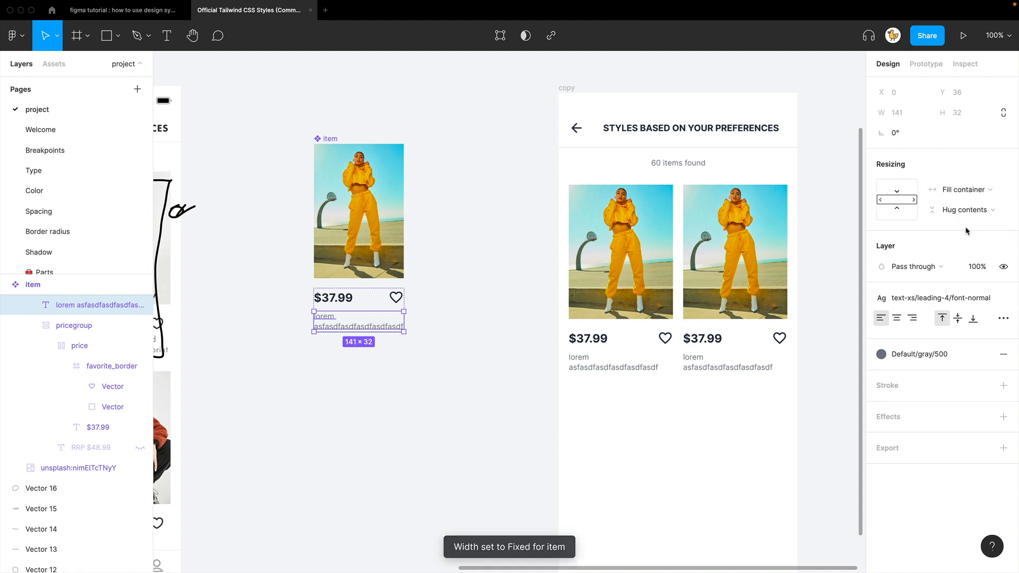
pyautogui.click(484, 393)
pyautogui.keyDown('super'); pyautogui.click(618, 370); pyautogui.keyUp('super')
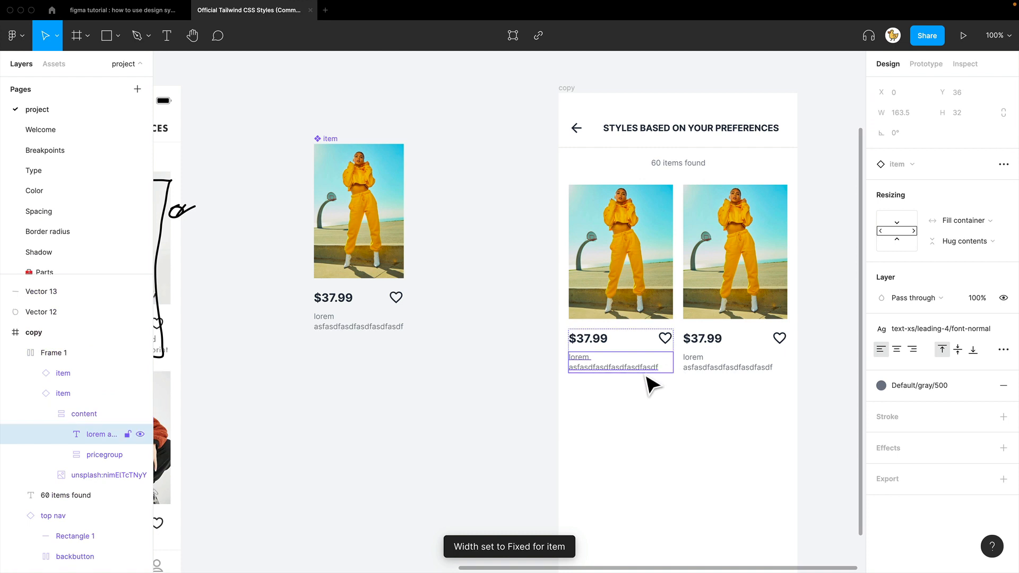
pyautogui.click(528, 397)
# Step: Insert a space into the long word of the item component's description so the text starts with "lorem asfasdfa"
pyautogui.moveTo(459, 353); pyautogui.dragTo(614, 375)
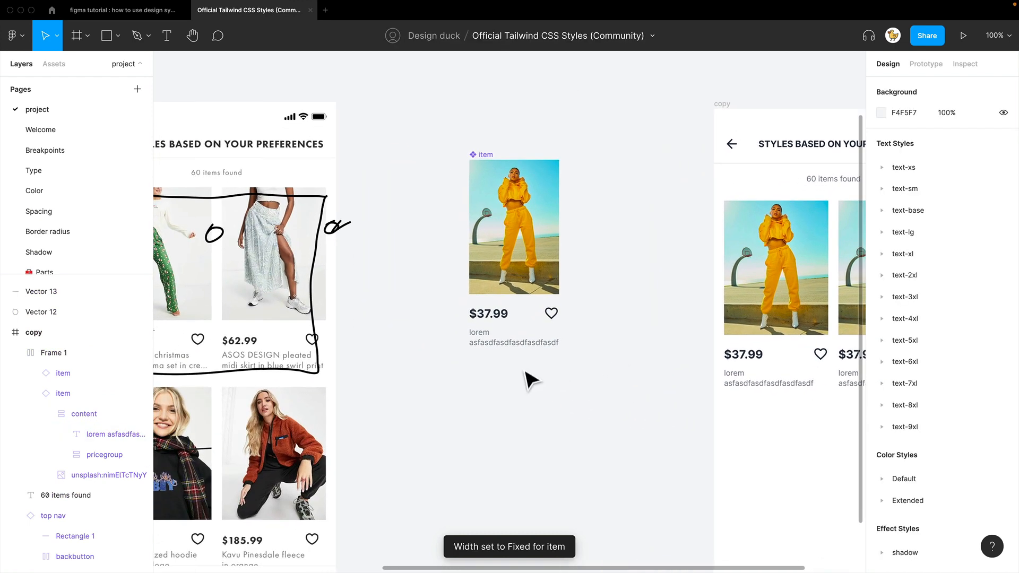
pyautogui.keyDown('super'); pyautogui.click(503, 344); pyautogui.keyUp('super')
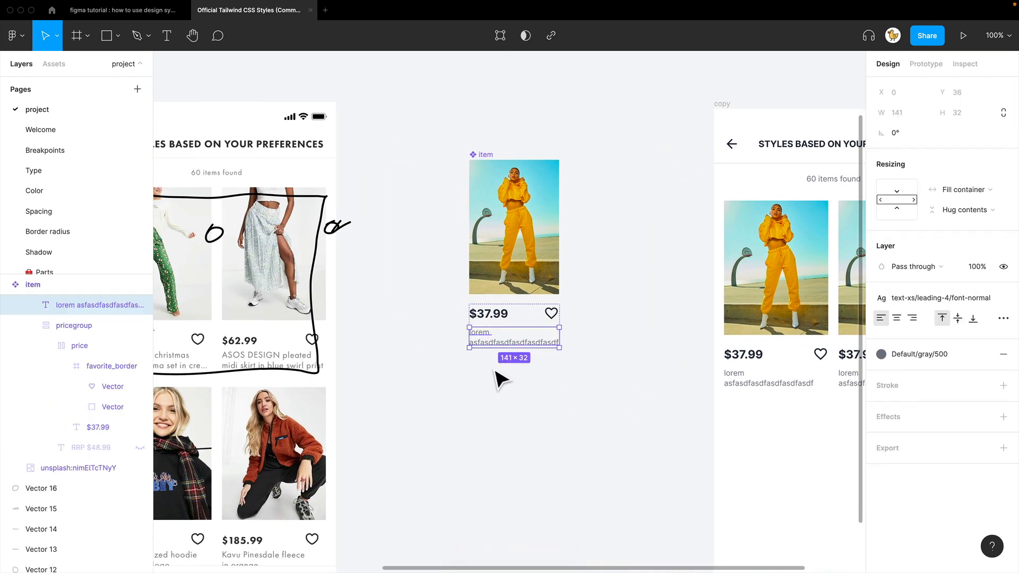
pyautogui.doubleClick(482, 333)
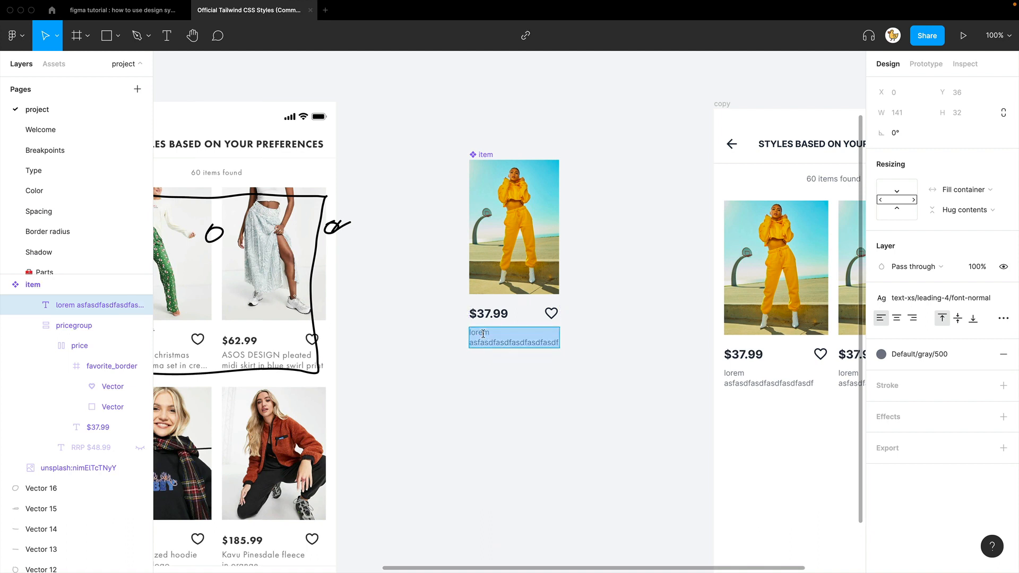
pyautogui.click(499, 341)
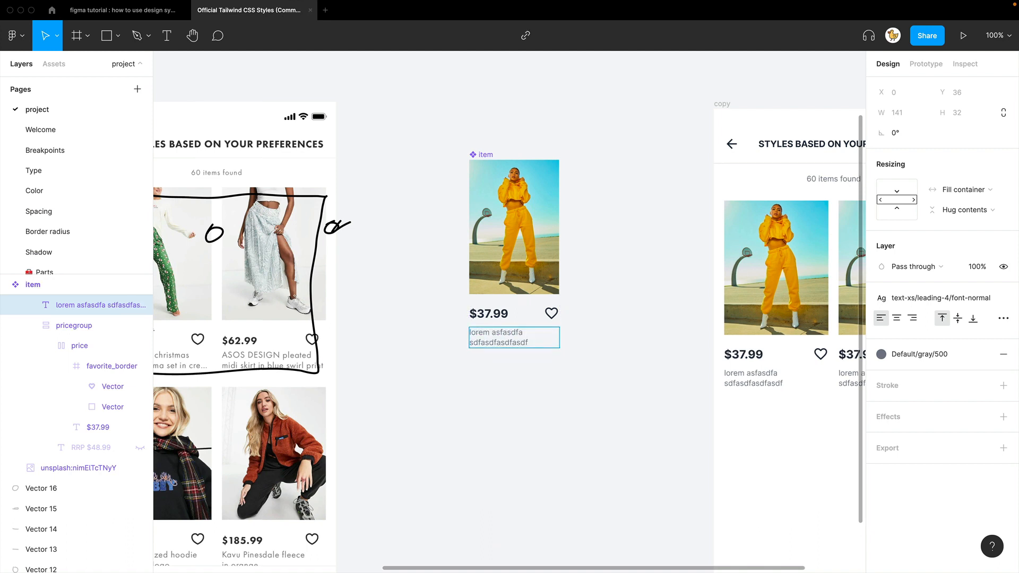
pyautogui.press('Escape')
pyautogui.press('Escape')
# Step: Replace the item component's description with text auto-generated to fit the layer by the Lorem ipsum plugin
pyautogui.keyDown('super'); pyautogui.click(499, 341); pyautogui.keyUp('super')
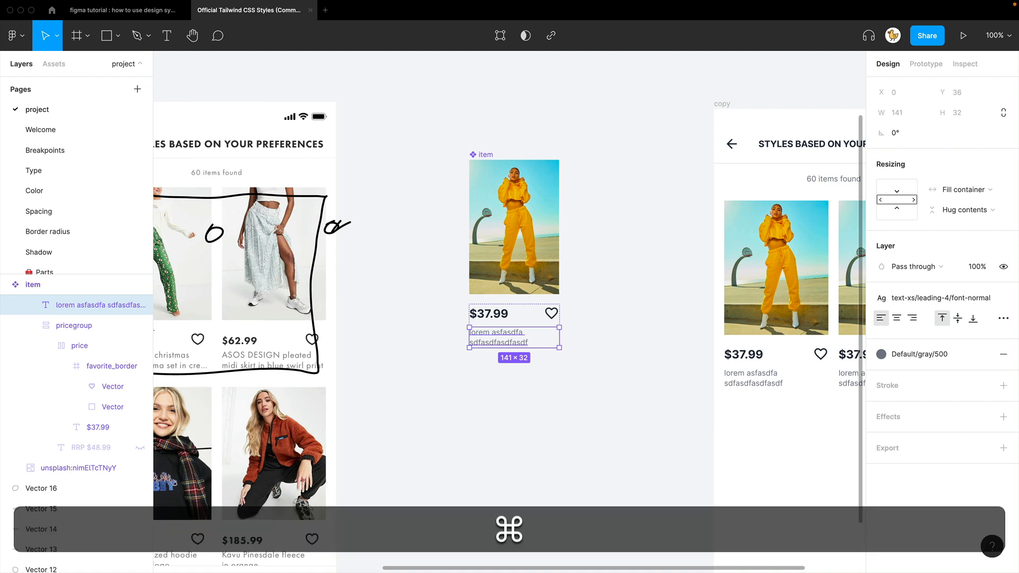
pyautogui.press('super+slash')
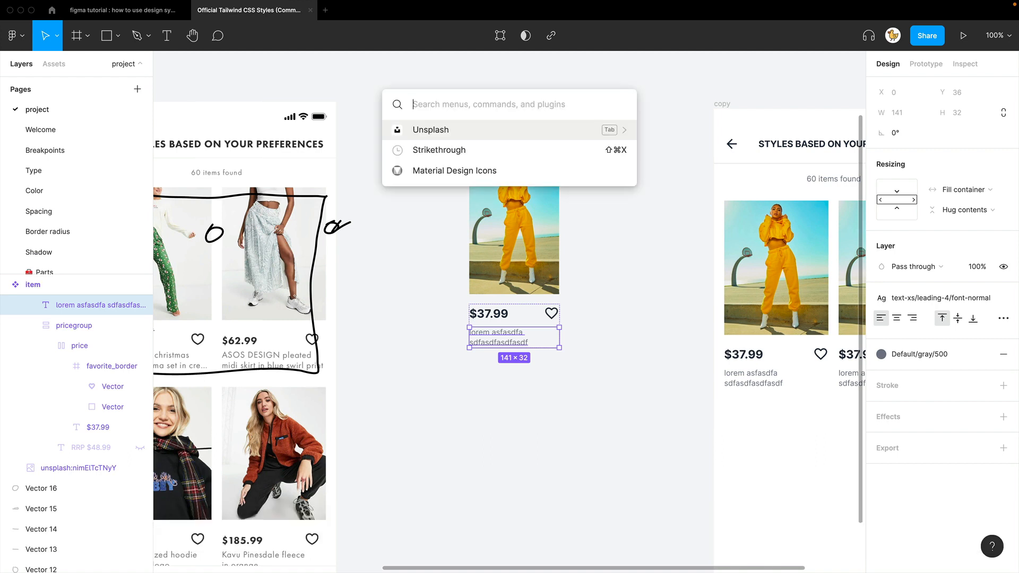
pyautogui.write('lorem')
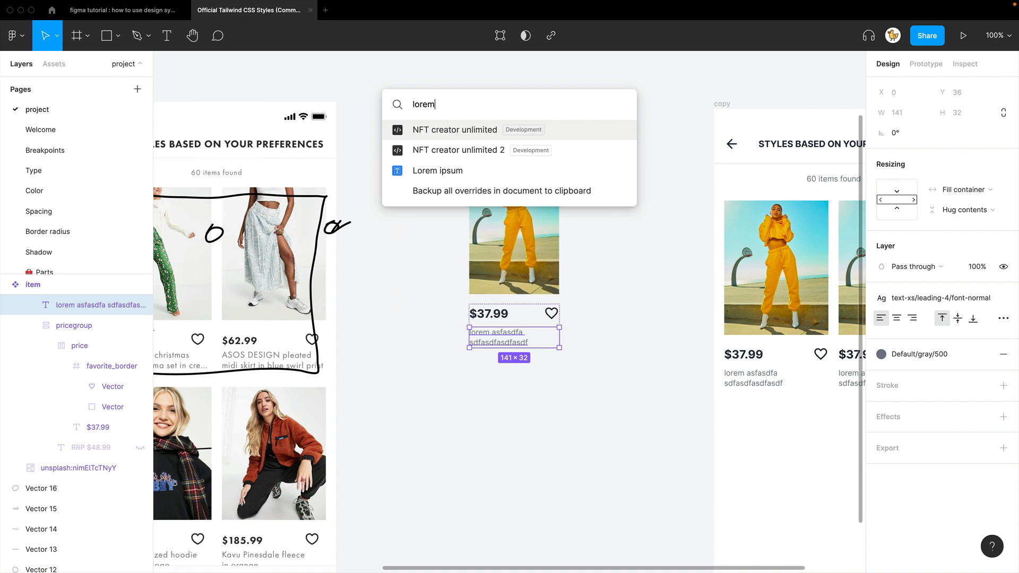
pyautogui.press('Down')
pyautogui.press('Down')
pyautogui.press('Return')
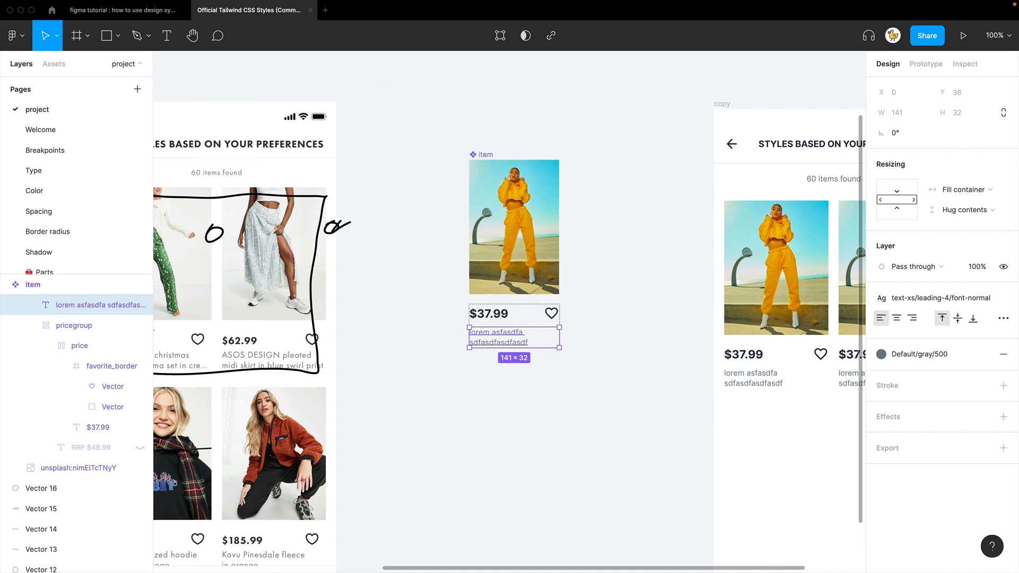
pyautogui.moveTo(536, 242); pyautogui.dragTo(738, 201)
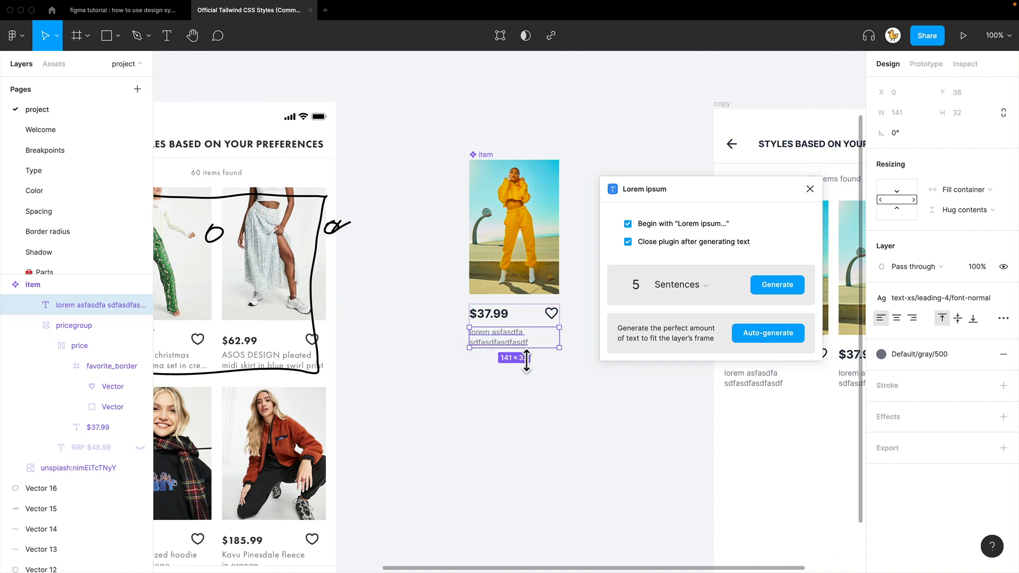
pyautogui.click(767, 333)
pyautogui.click(629, 398)
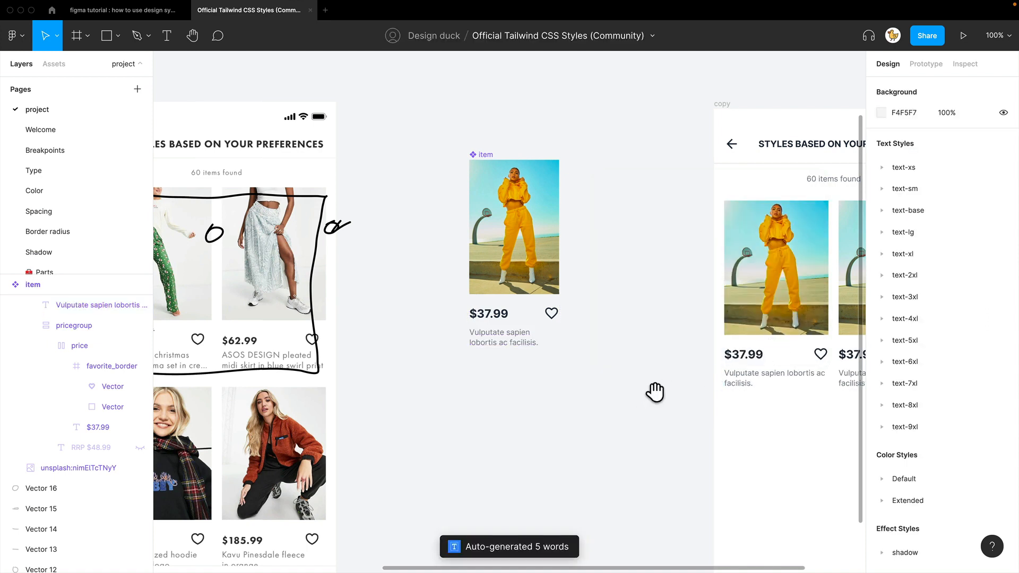
# Step: Rename the auto layout frame holding the two item instances in the copy frame to "row"
pyautogui.moveTo(654, 391); pyautogui.dragTo(448, 359)
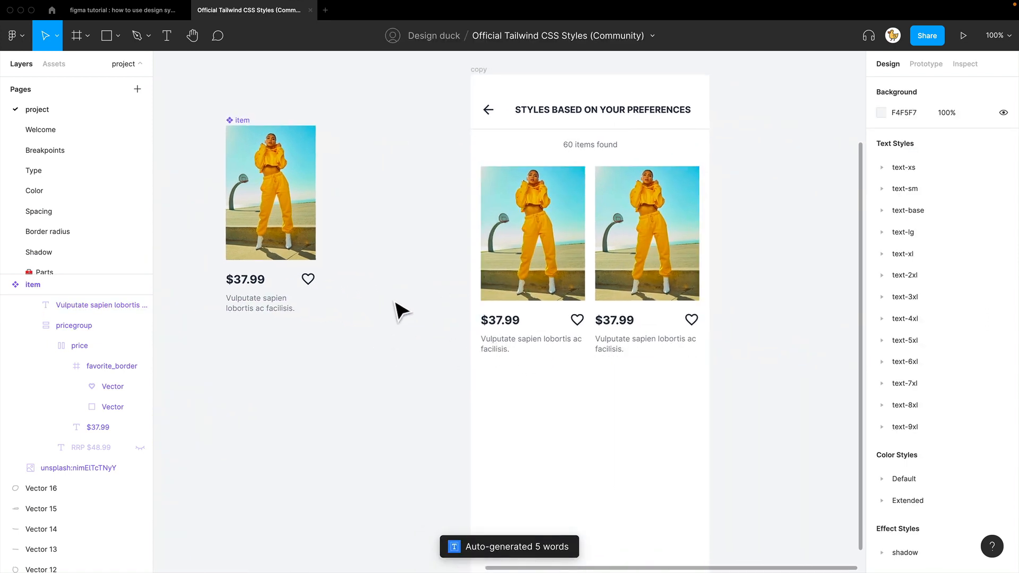
pyautogui.moveTo(402, 311); pyautogui.dragTo(487, 307)
pyautogui.press('super+minus')
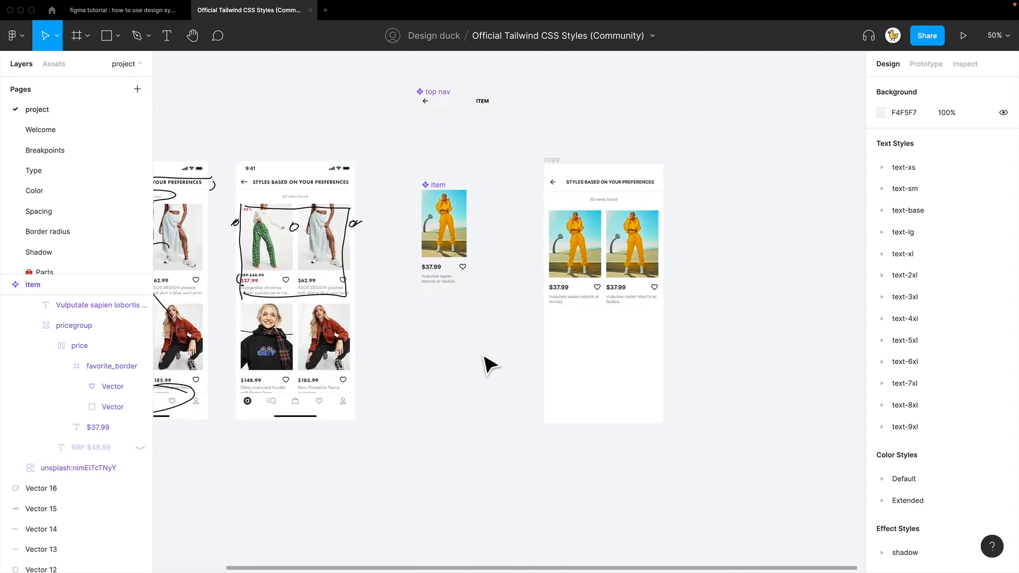
pyautogui.press('super+plus')
pyautogui.moveTo(503, 354); pyautogui.dragTo(395, 345)
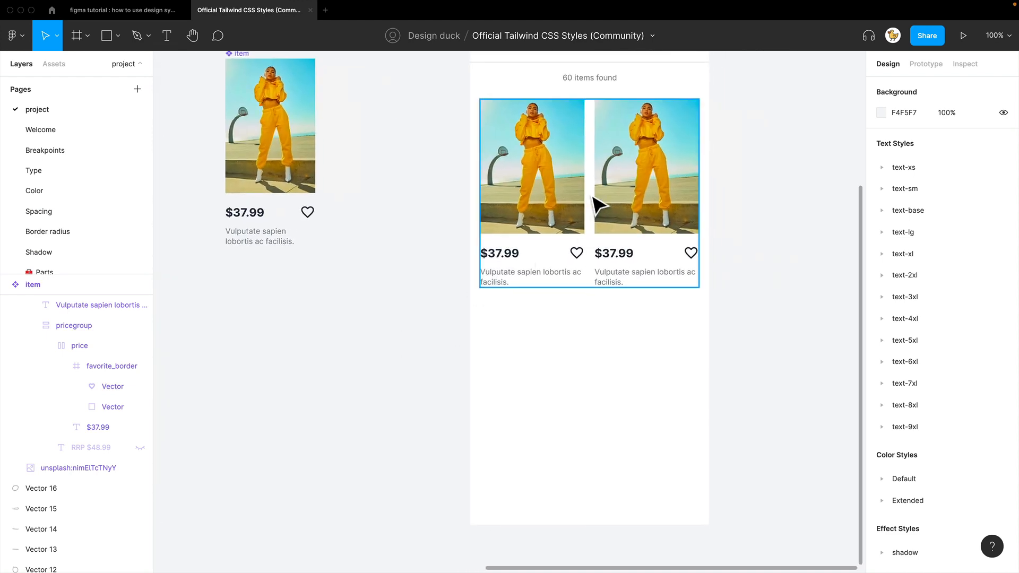
pyautogui.click(580, 194)
pyautogui.press('super+r')
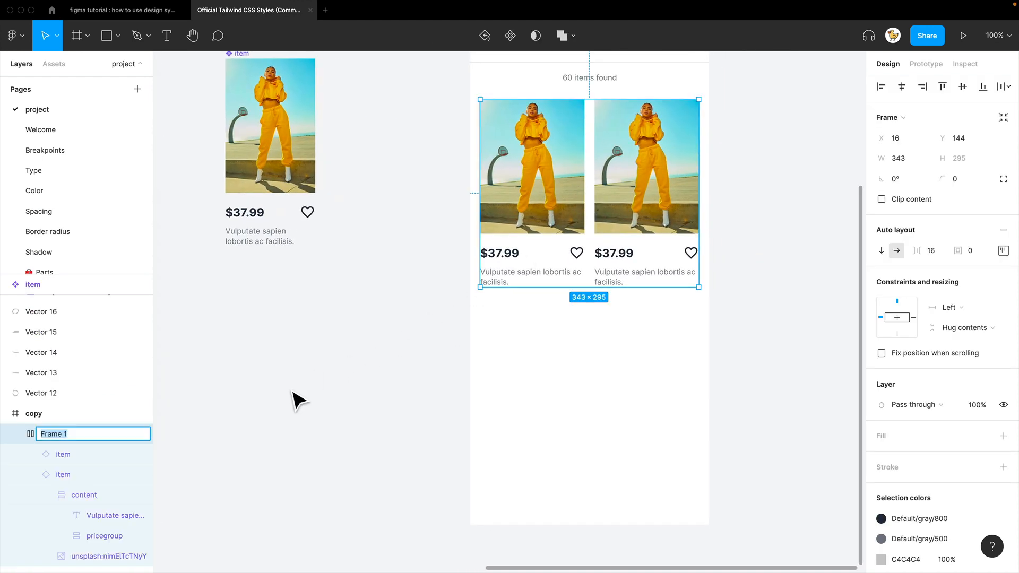
pyautogui.press('Return')
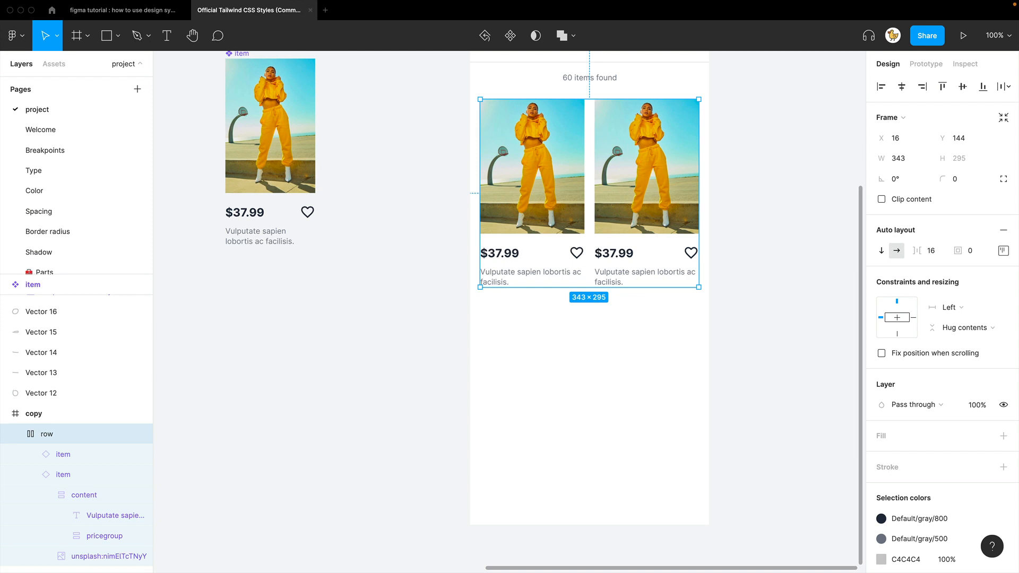
pyautogui.click(435, 289)
pyautogui.moveTo(435, 259); pyautogui.dragTo(446, 375)
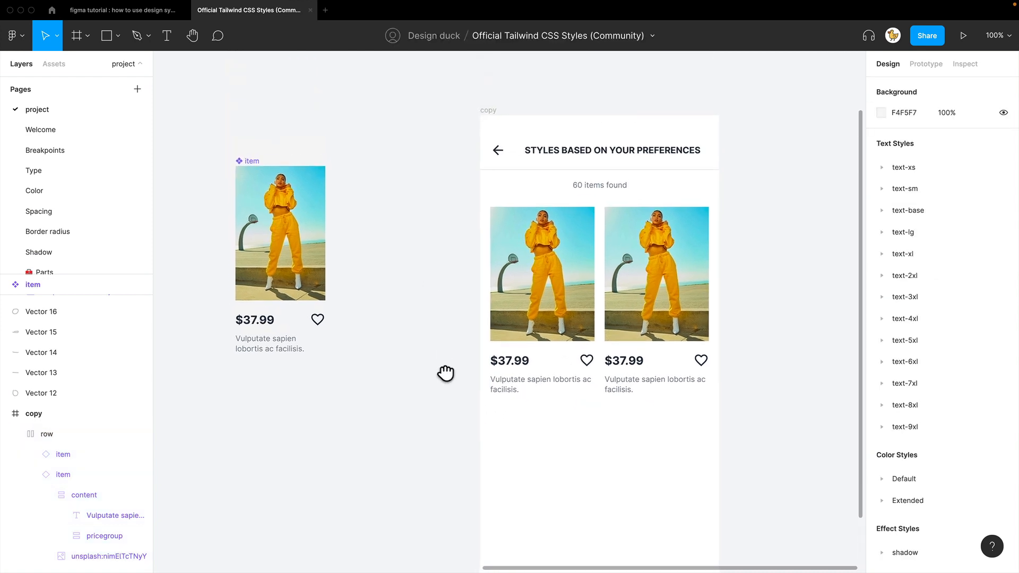
# Step: Turn the row frame holding the two items in the copy frame into a component
pyautogui.click(550, 321)
pyautogui.press('alt')
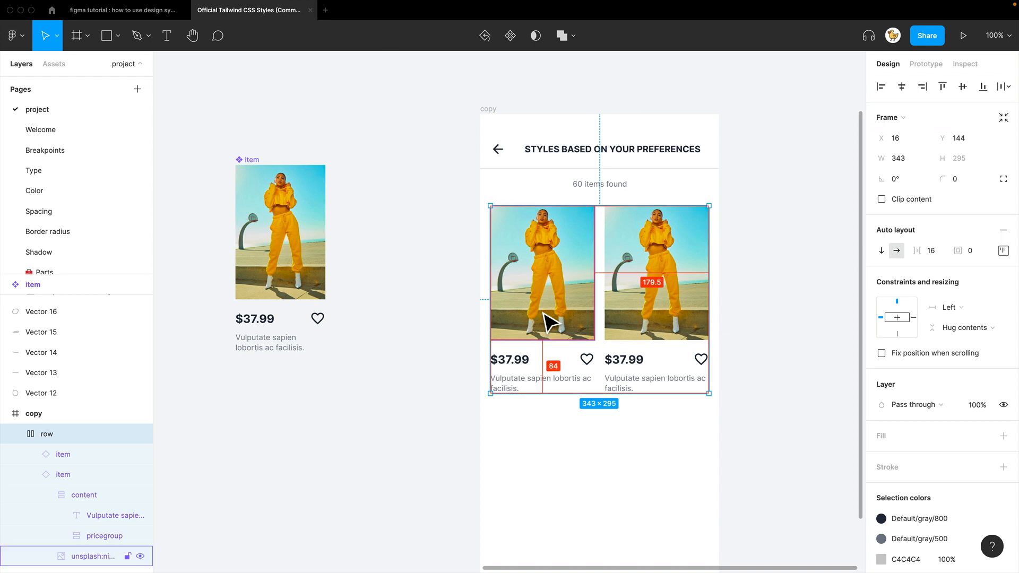
pyautogui.hotkey('ctrl', 'alt', 'k')
pyautogui.hotkey('ctrl', '-')
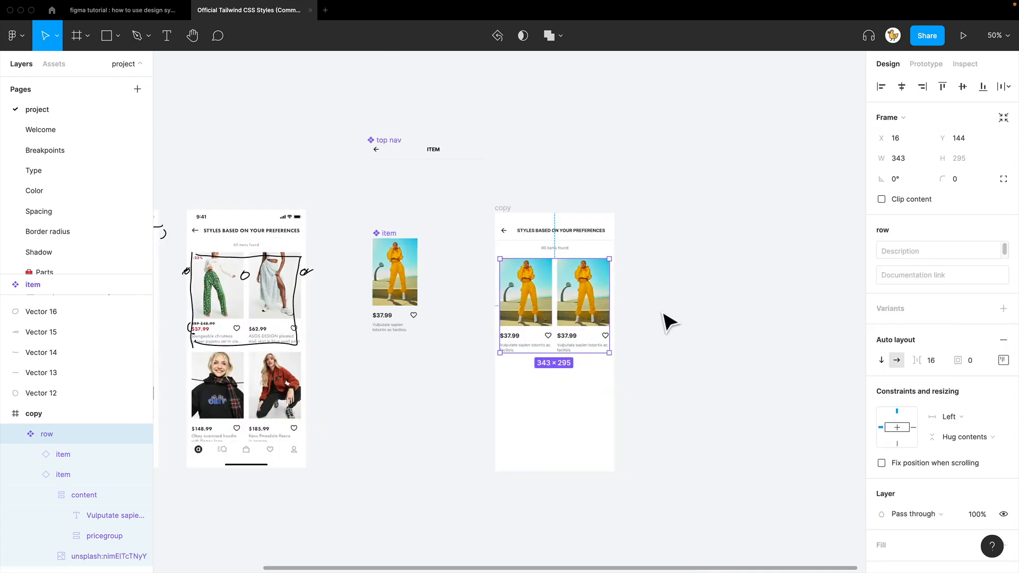
pyautogui.click(668, 322)
pyautogui.scroll(-3, 658, 308)
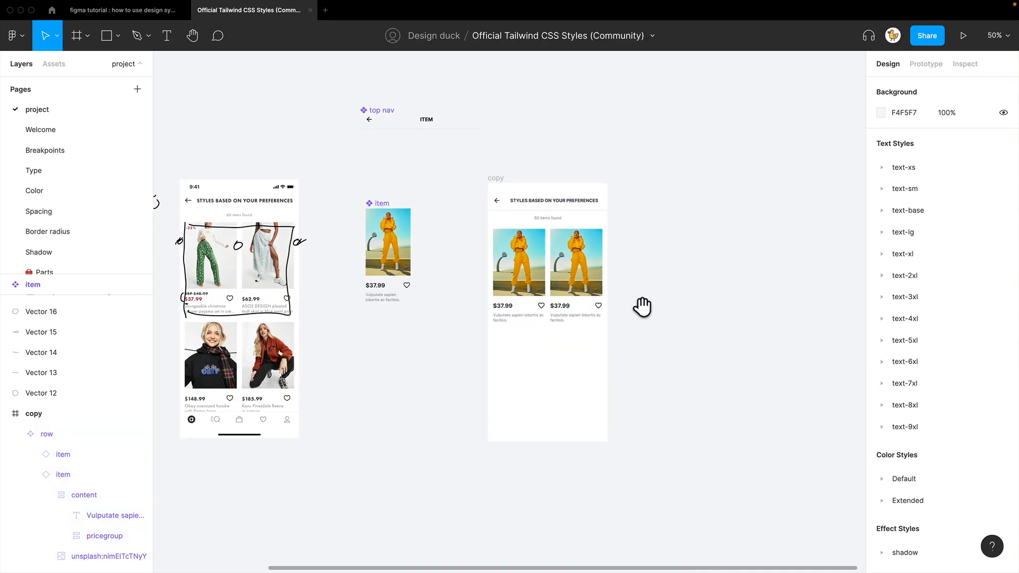
# Step: Place two copies of the row component below the original, keeping 16 px gaps between the three rows
pyautogui.moveTo(570, 273); pyautogui.dragTo(570, 369)
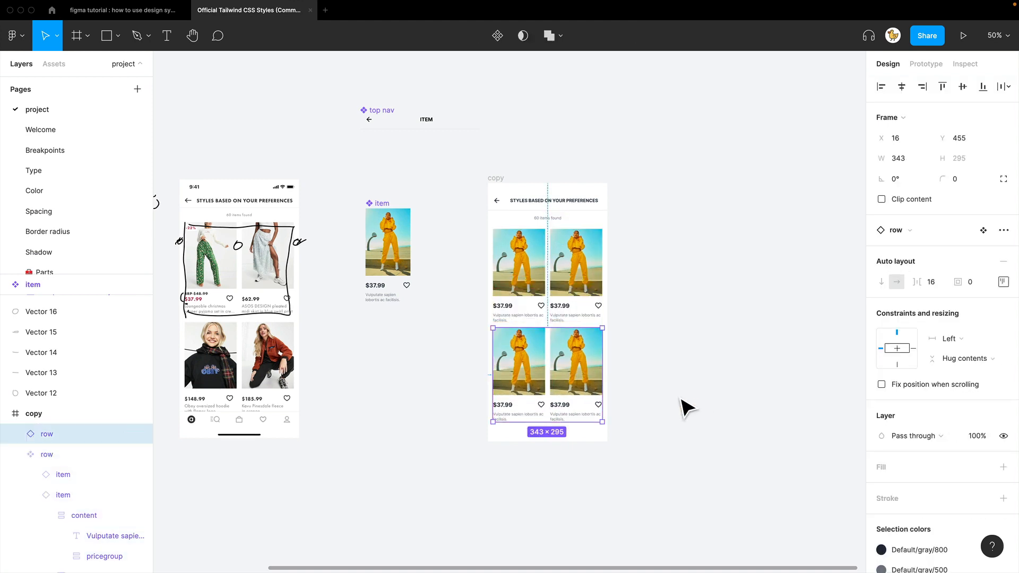
pyautogui.scroll(-4, 674, 371)
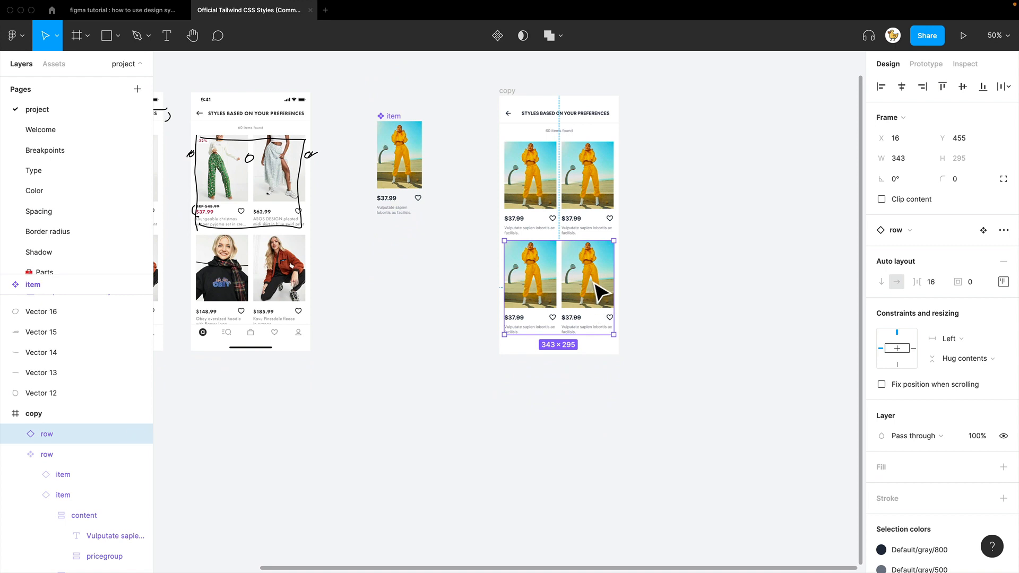
pyautogui.moveTo(603, 293); pyautogui.dragTo(561, 197)
# Step: Wrap the three rows in a vertical auto layout frame and set the spacing between items to 24
pyautogui.click(652, 374)
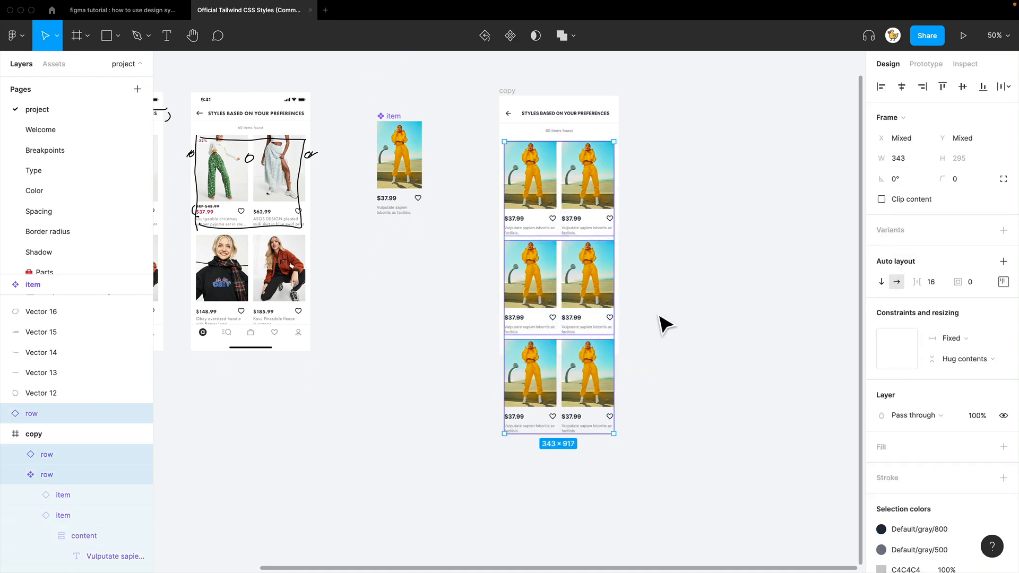
pyautogui.press('shift')
pyautogui.hotkey('shift', 'a')
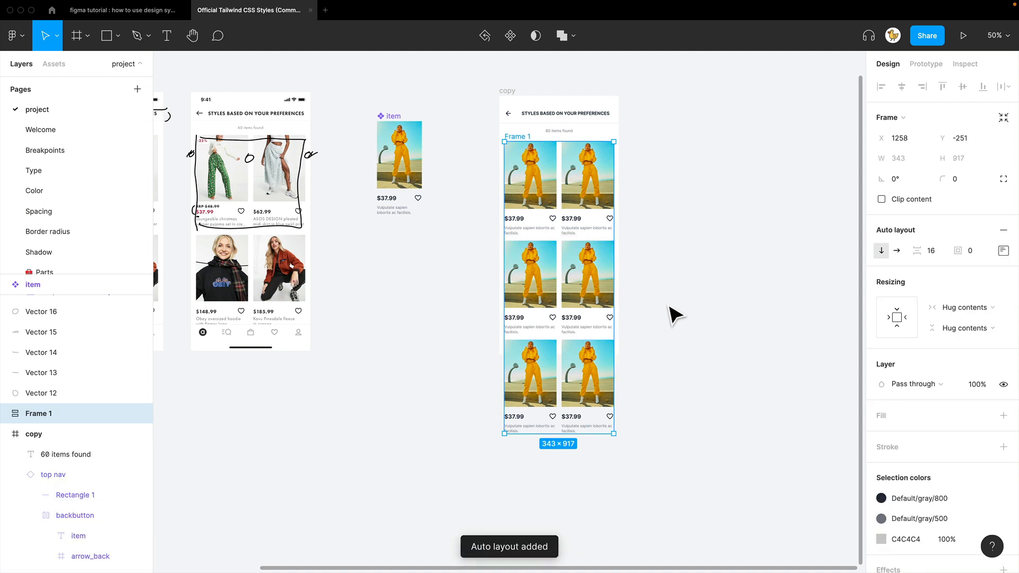
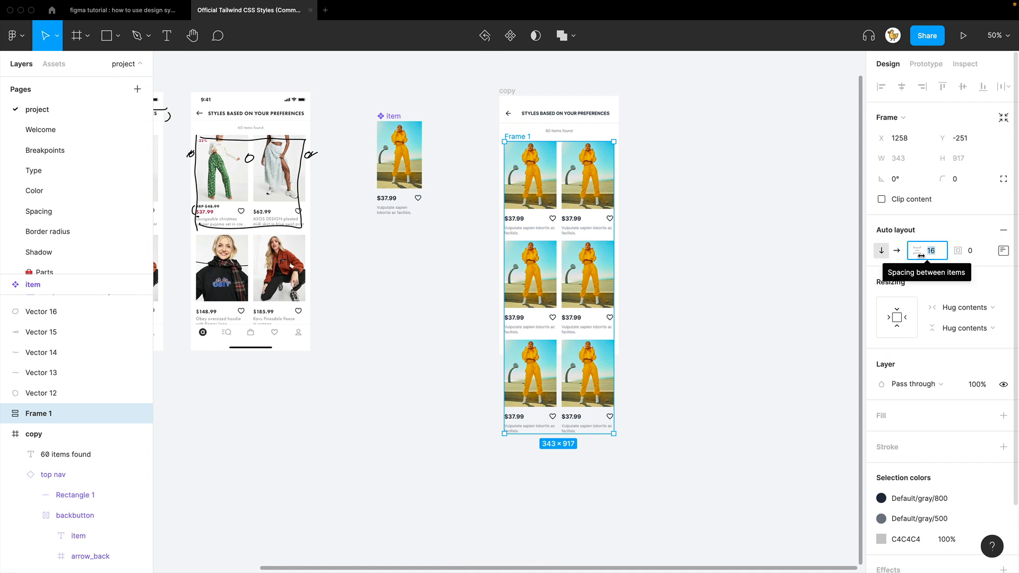
pyautogui.write('24')
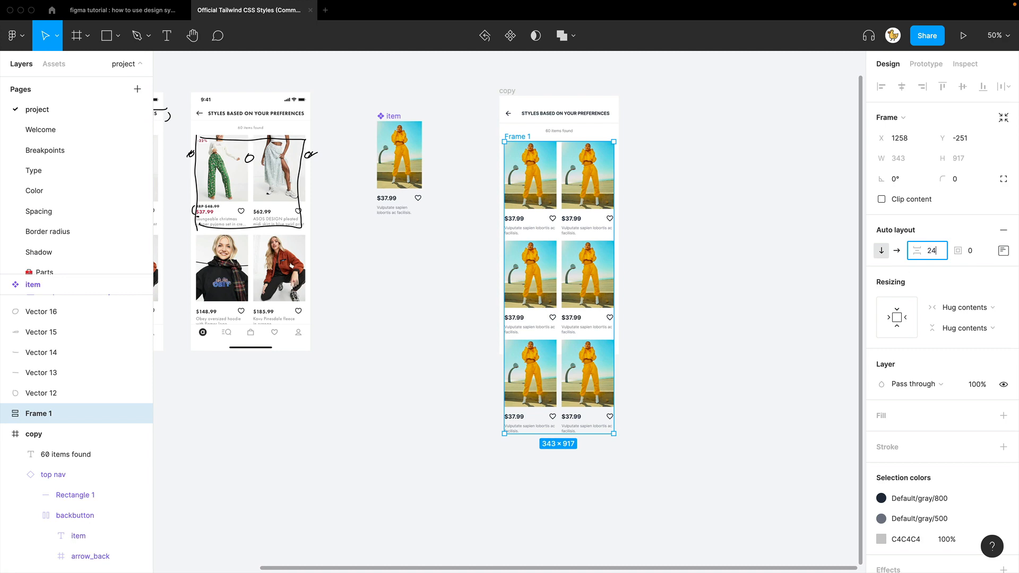
pyautogui.press('Return')
pyautogui.click(670, 260)
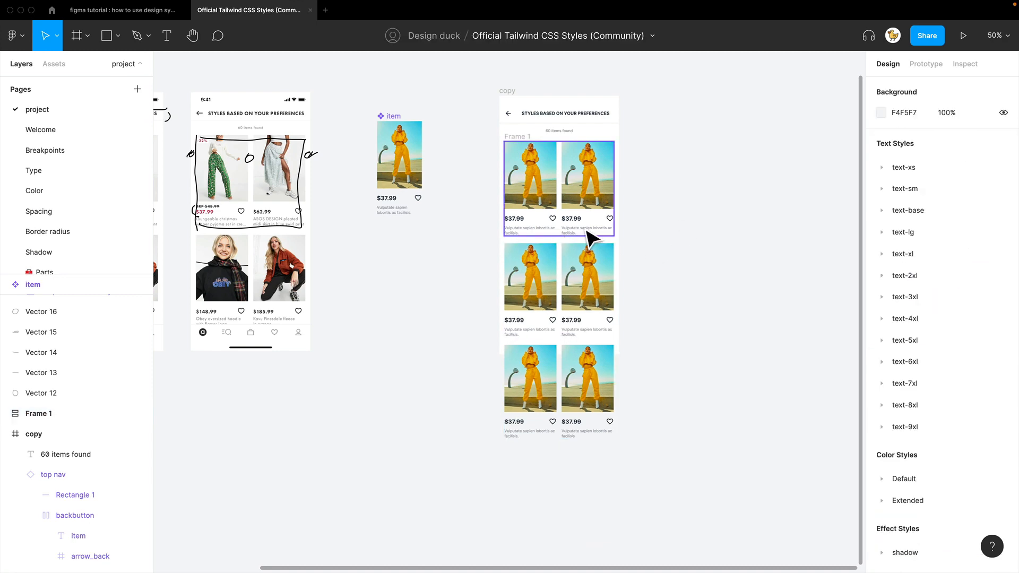
pyautogui.hotkey('shift', '0')
pyautogui.scroll(5, 675, 193)
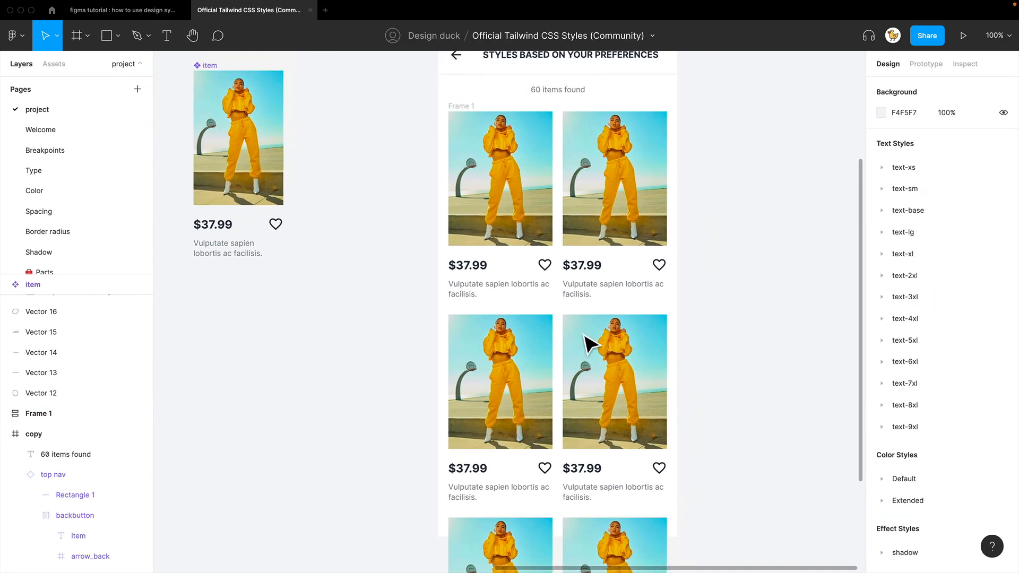
pyautogui.click(610, 334)
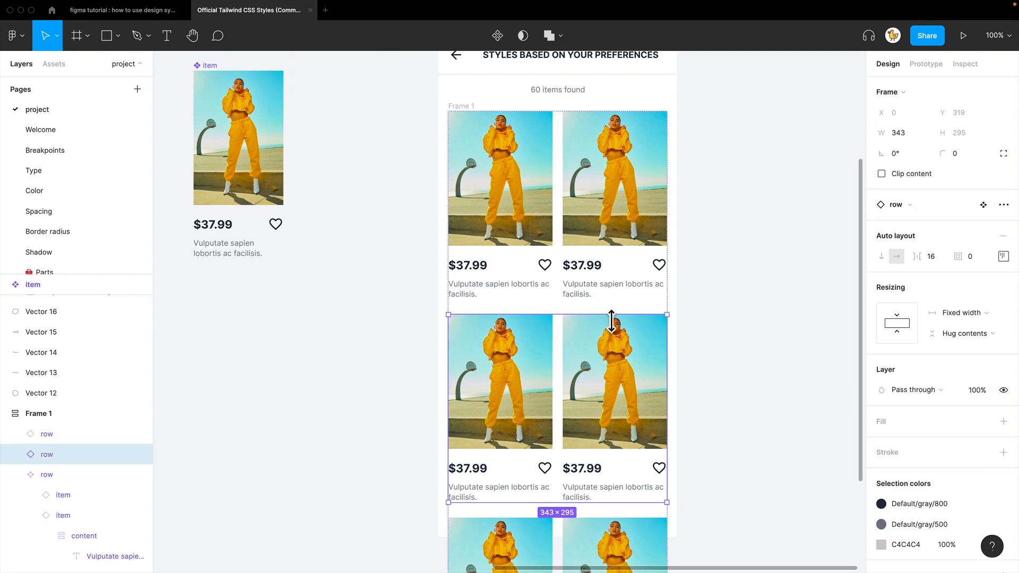
pyautogui.click(609, 274)
pyautogui.press('-')
# Step: Rename the auto layout frame containing the three rows to "stack"
pyautogui.click(498, 210)
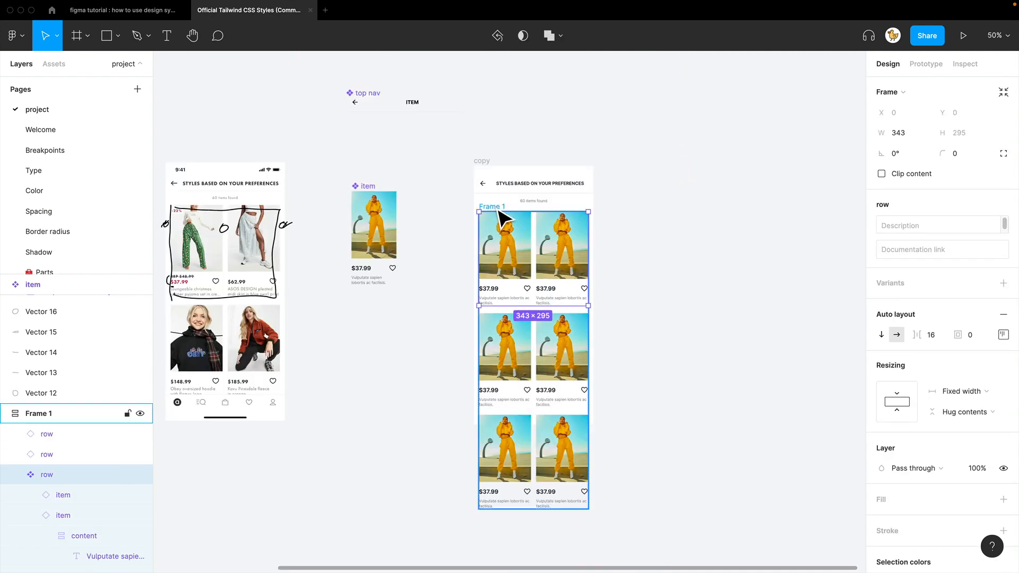
pyautogui.press('super+r')
pyautogui.write('sta')
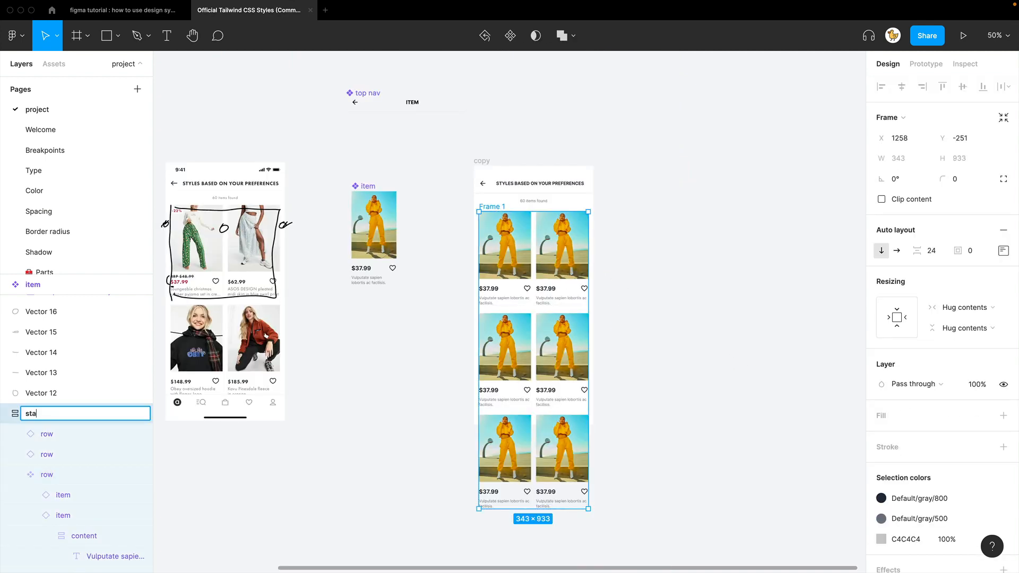
pyautogui.write('ck')
pyautogui.press('Return')
pyautogui.click(685, 307)
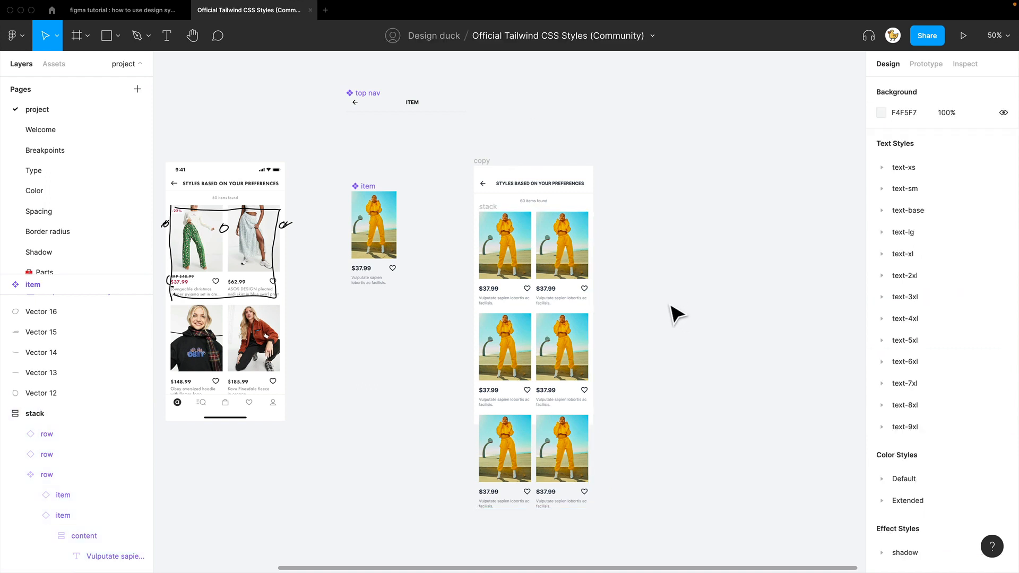
# Step: Extend the copy frame downward to a height of about 1239 so it encloses all three rows
pyautogui.click(490, 223)
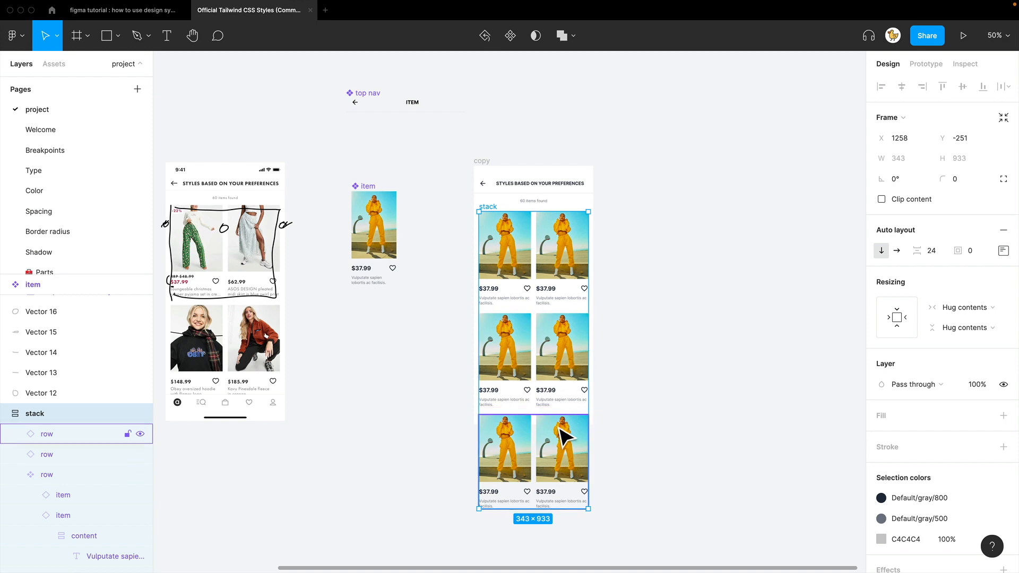
pyautogui.click(501, 149)
pyautogui.click(485, 162)
pyautogui.moveTo(661, 348); pyautogui.dragTo(652, 227)
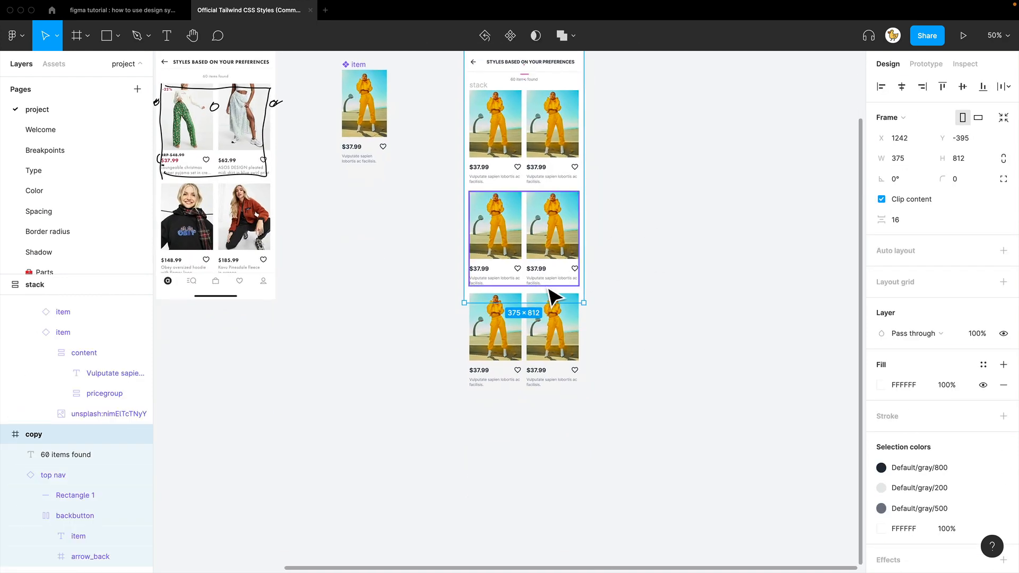
pyautogui.moveTo(550, 313); pyautogui.dragTo(528, 450)
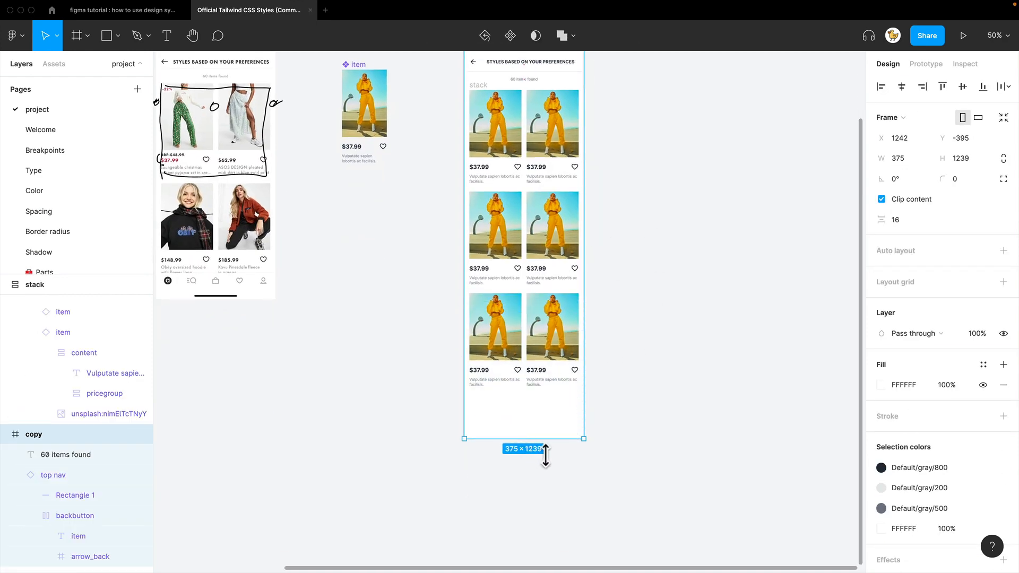
pyautogui.click(632, 396)
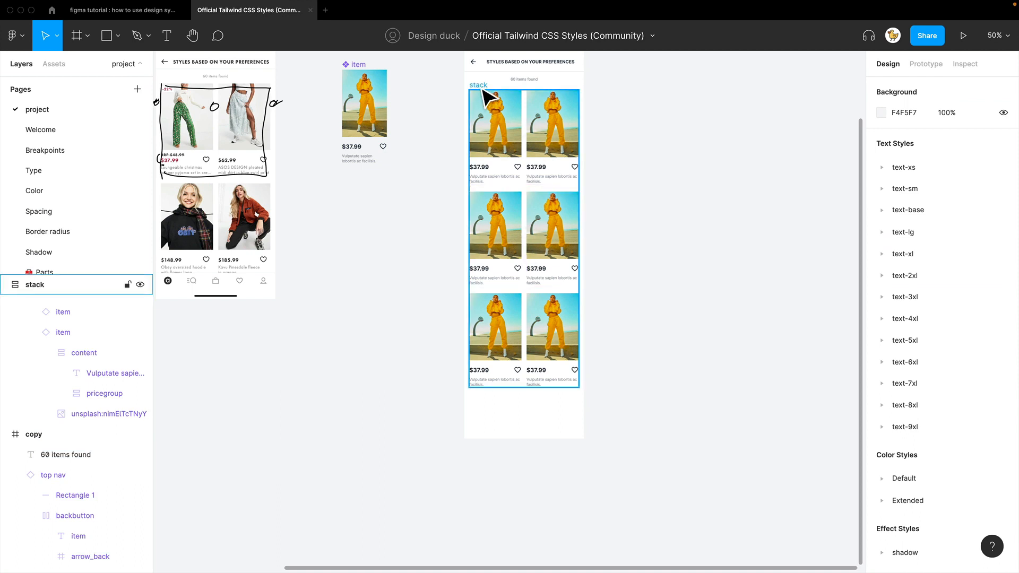
# Step: Move the stack frame slightly downward and nest it inside the copy frame
pyautogui.click(481, 88)
pyautogui.click(480, 88)
pyautogui.keyDown('super'); pyautogui.click(487, 126); pyautogui.keyUp('super')
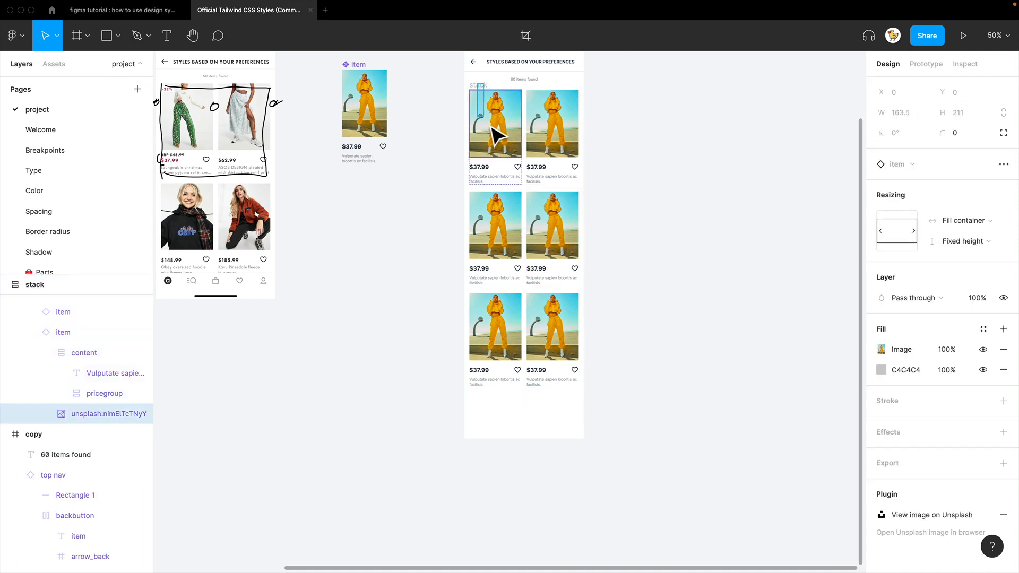
pyautogui.click(598, 109)
pyautogui.moveTo(488, 94)
pyautogui.mouseDown()
pyautogui.moveTo(504, 132)
pyautogui.moveTo(491, 102)
pyautogui.moveTo(501, 109)
pyautogui.mouseUp()
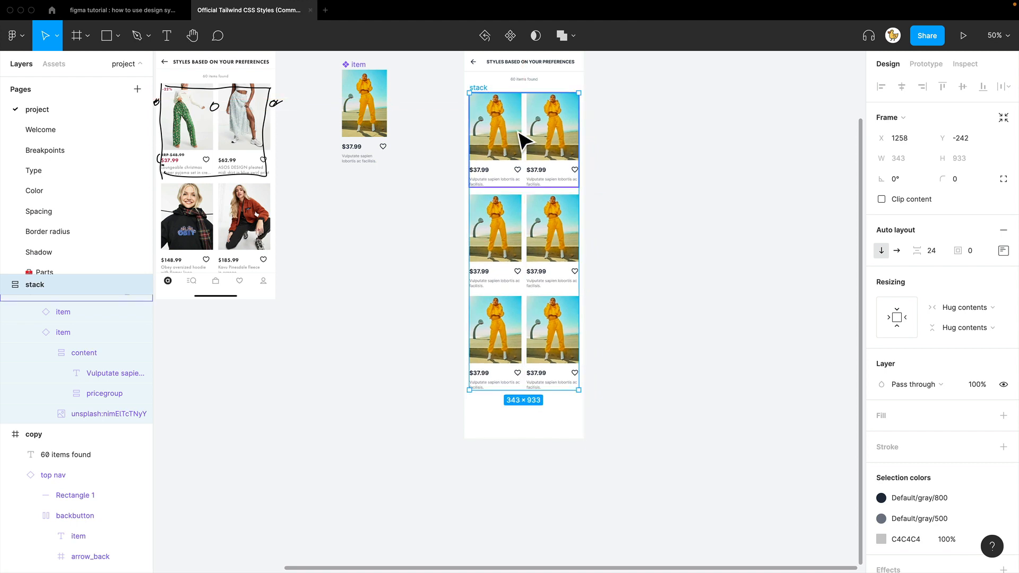
pyautogui.click(615, 108)
pyautogui.moveTo(489, 92)
pyautogui.mouseDown()
pyautogui.moveTo(652, 99)
pyautogui.moveTo(488, 106)
pyautogui.mouseUp()
pyautogui.click(664, 83)
pyautogui.click(648, 144)
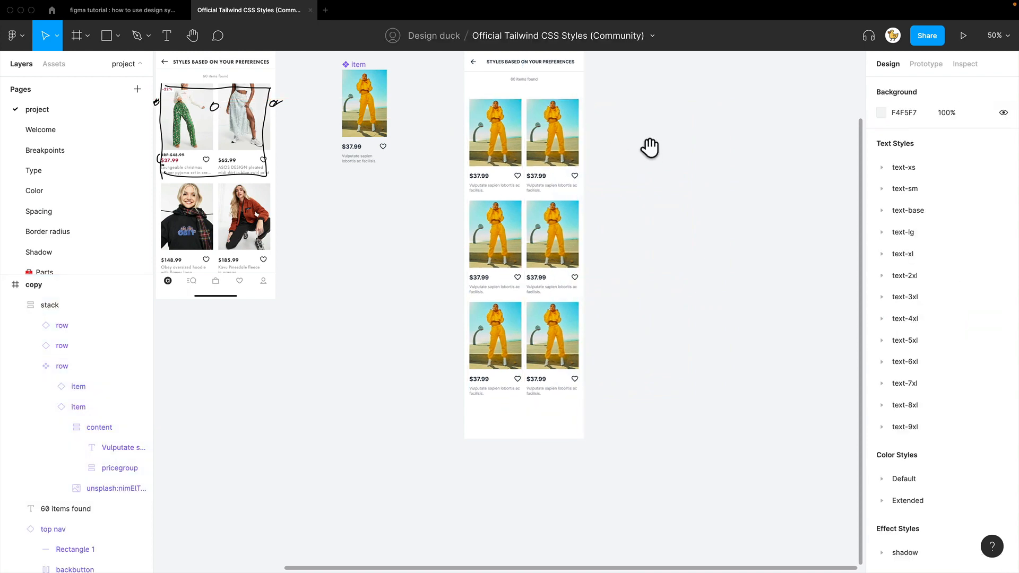
# Step: Move the stack up so its first row sits just below the "60 items found" text
pyautogui.moveTo(648, 148); pyautogui.dragTo(641, 263)
pyautogui.moveTo(505, 284); pyautogui.dragTo(501, 264)
pyautogui.click(632, 297)
pyautogui.moveTo(633, 308); pyautogui.dragTo(652, 273)
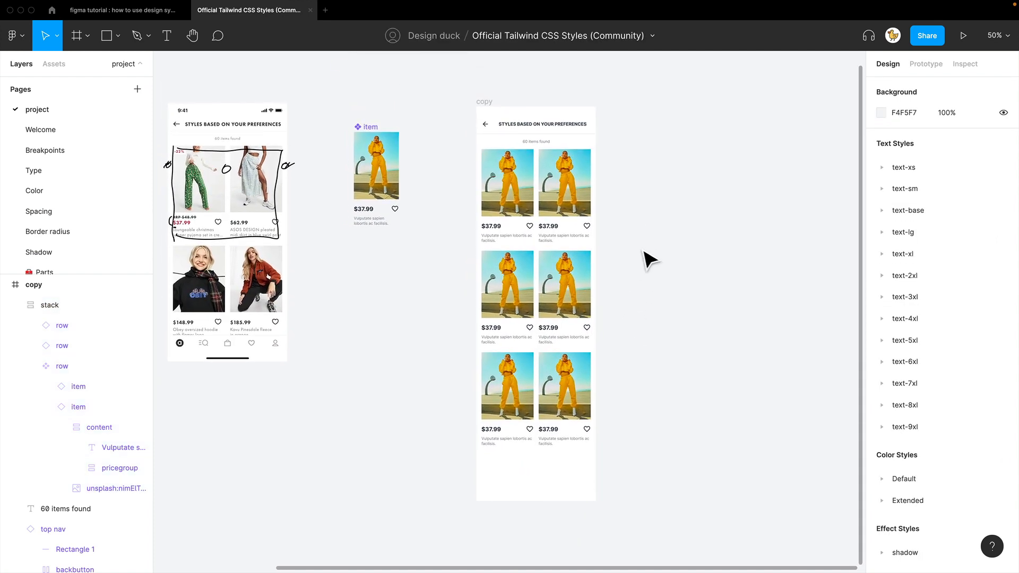
# Step: Apply the text-base/leading-6/font-bold text style to the price in the main item component
pyautogui.moveTo(644, 223); pyautogui.dragTo(677, 257)
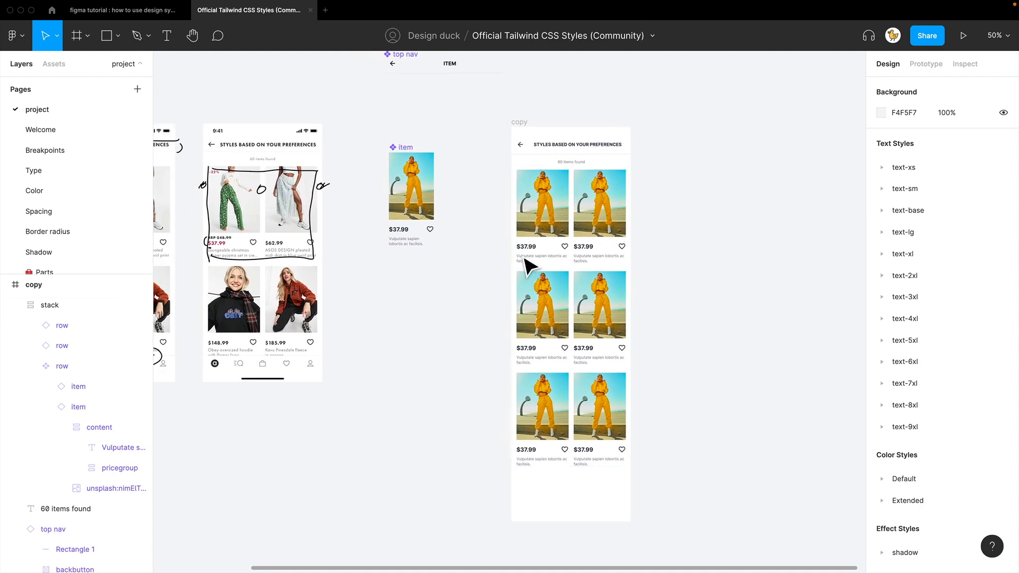
pyautogui.moveTo(422, 299); pyautogui.dragTo(604, 317)
pyautogui.press('super+plus')
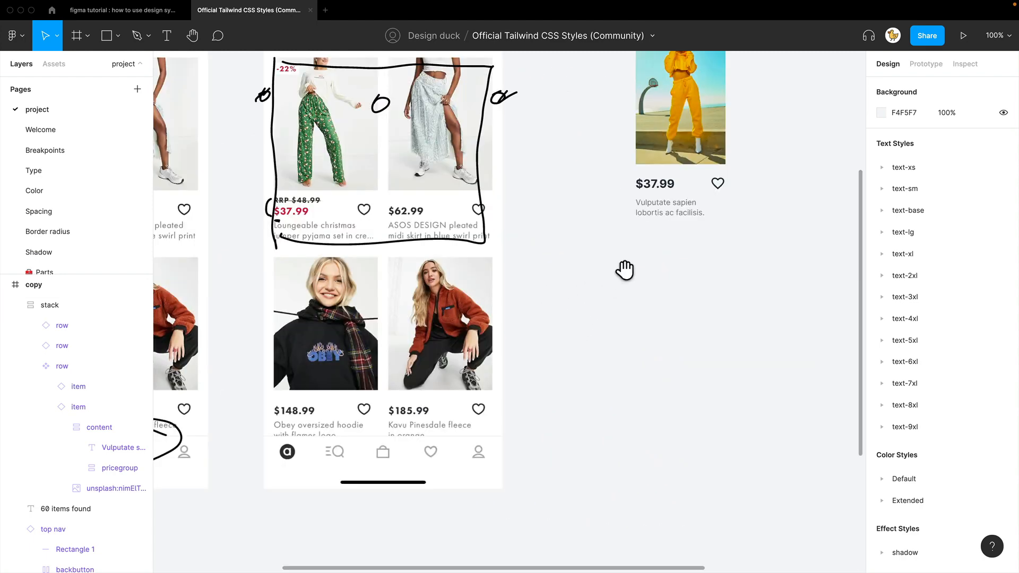
pyautogui.moveTo(627, 268); pyautogui.dragTo(575, 357)
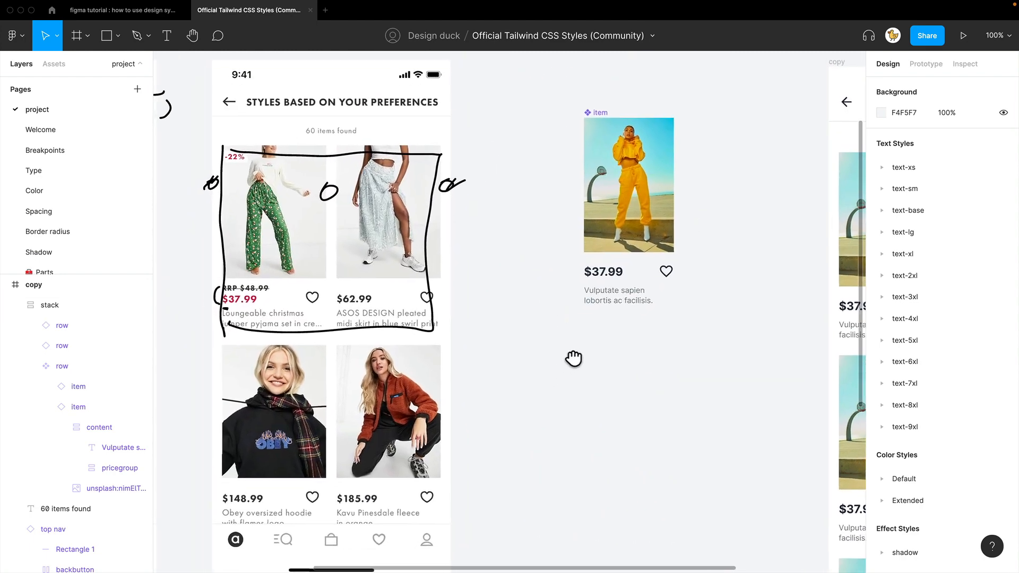
pyautogui.doubleClick(614, 278)
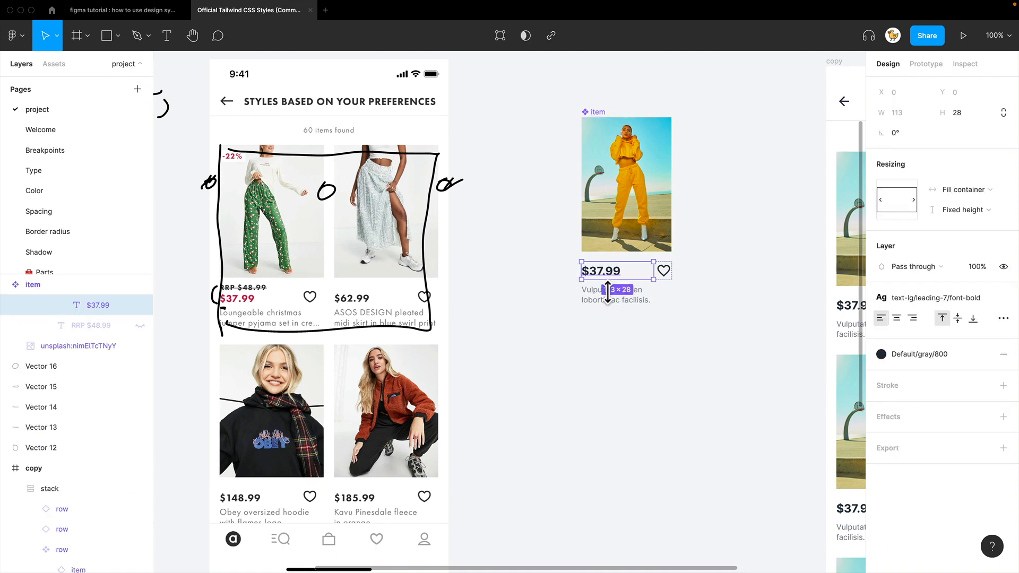
pyautogui.click(907, 300)
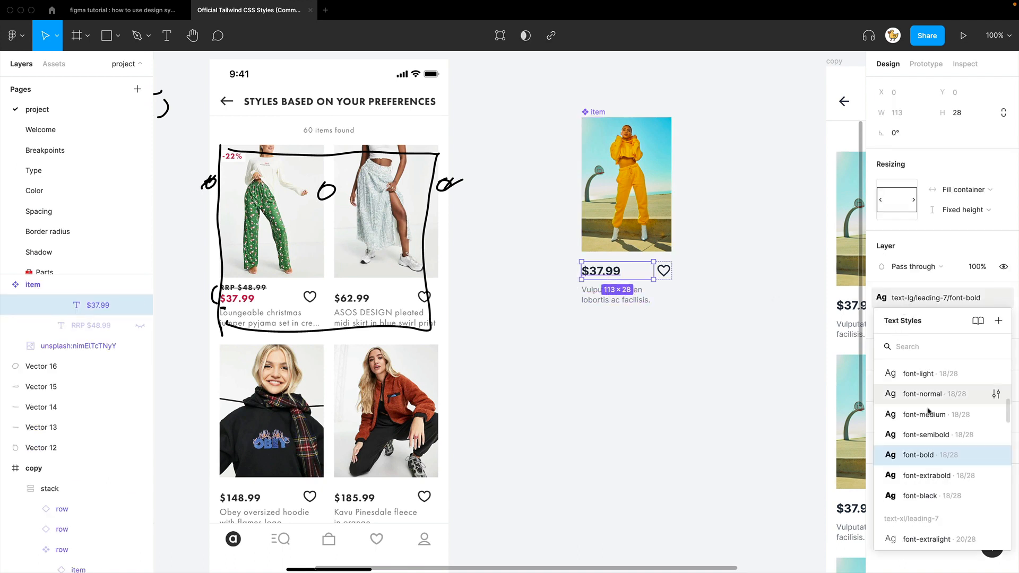
pyautogui.scroll(1, 946, 401)
pyautogui.scroll(3, 944, 408)
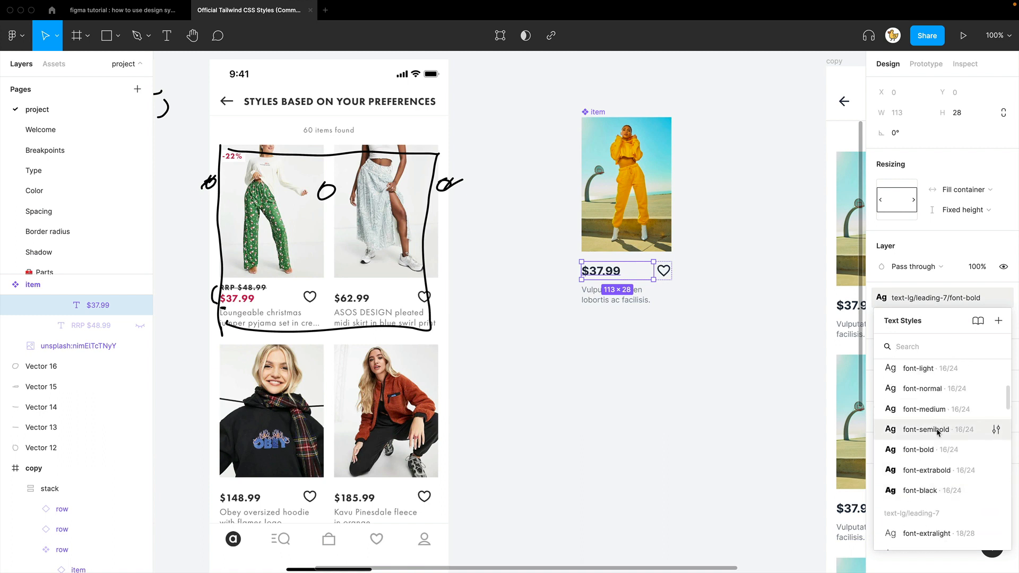
pyautogui.click(929, 450)
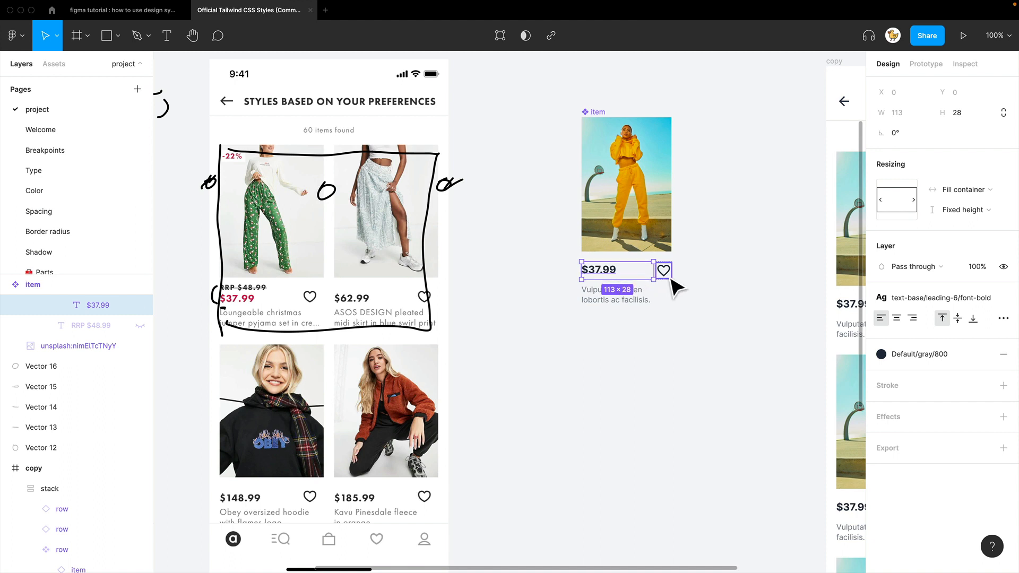
# Step: Set the vertical resizing of the price text in the main item component to Hug contents
pyautogui.click(668, 277)
pyautogui.click(610, 276)
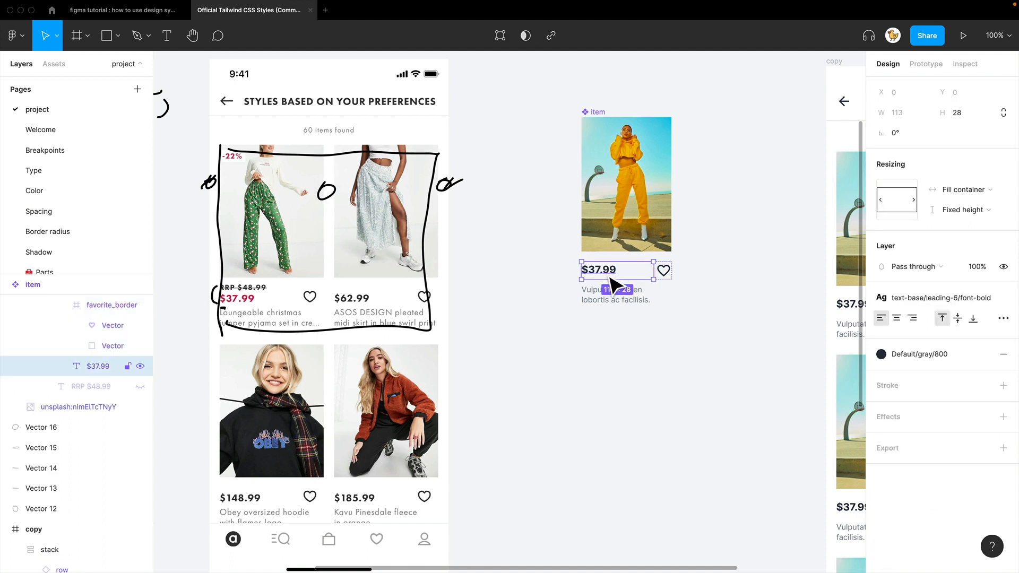
pyautogui.click(959, 214)
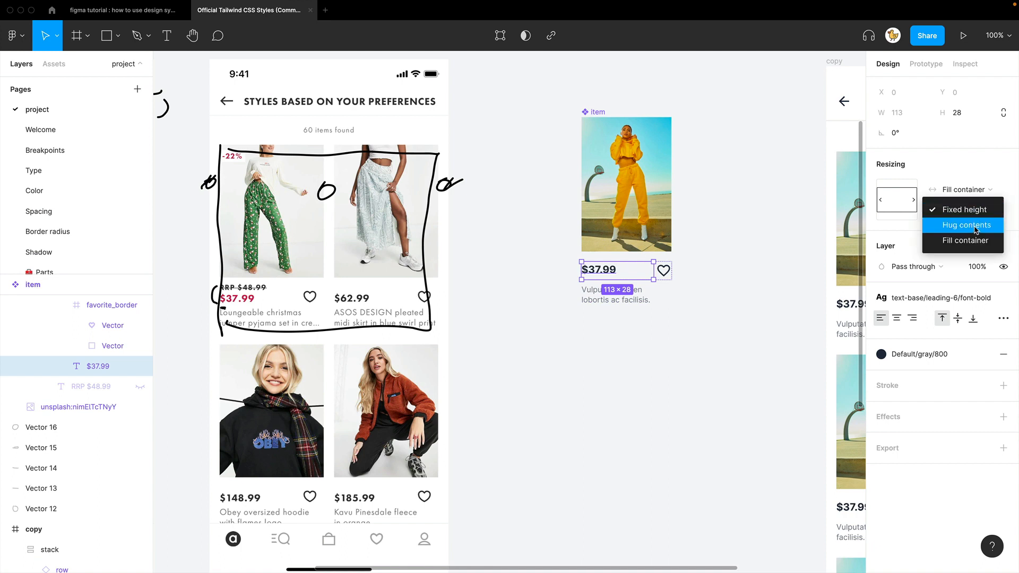
pyautogui.click(976, 230)
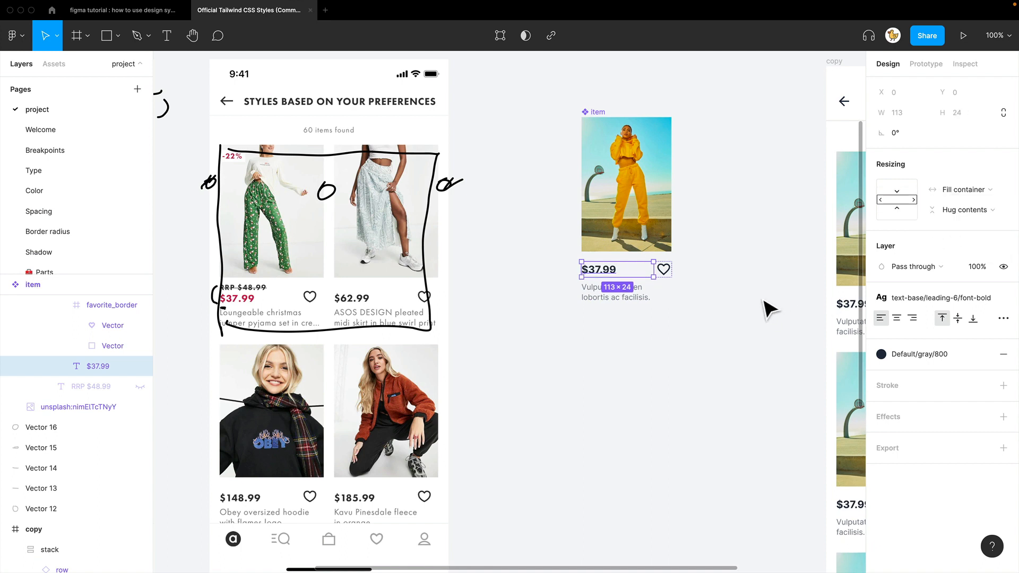
pyautogui.click(713, 308)
pyautogui.moveTo(720, 316); pyautogui.dragTo(363, 216)
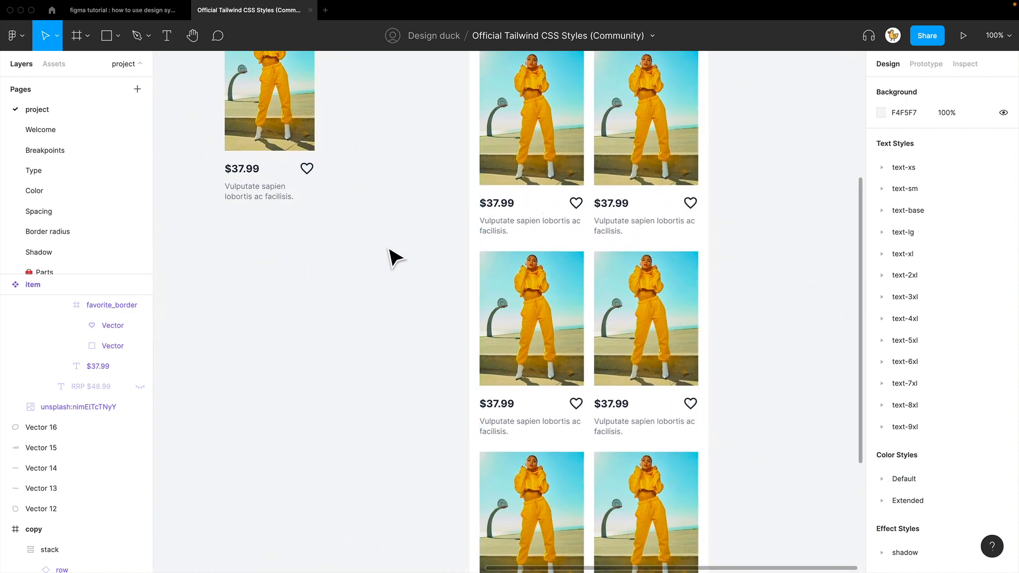
pyautogui.moveTo(390, 255); pyautogui.dragTo(619, 223)
pyautogui.press('super+minus')
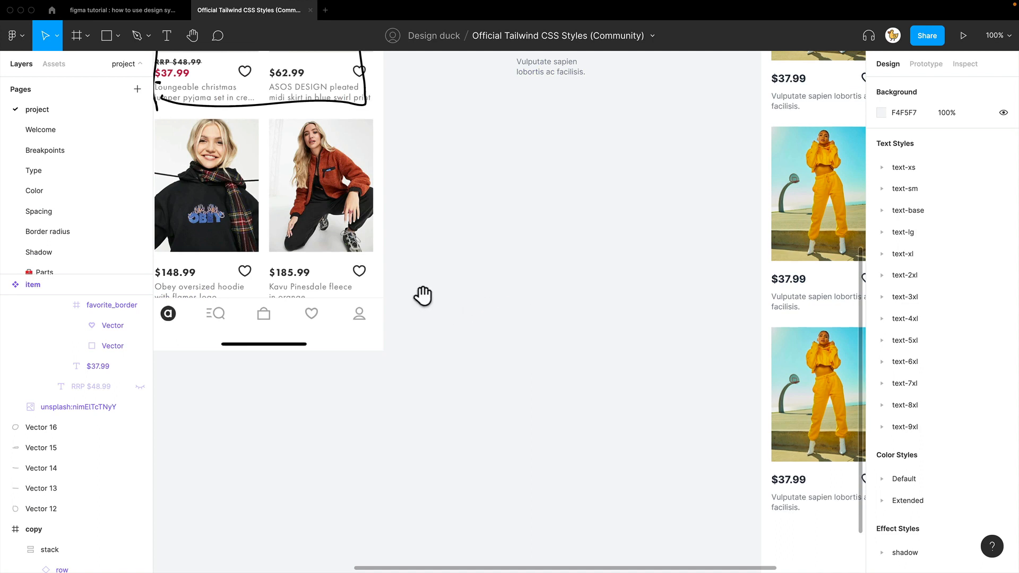
# Step: Circle each of the five bottom navigation icons in the reference screenshot with freehand pencil strokes
pyautogui.moveTo(423, 296); pyautogui.dragTo(599, 339)
pyautogui.moveTo(683, 298); pyautogui.dragTo(667, 312)
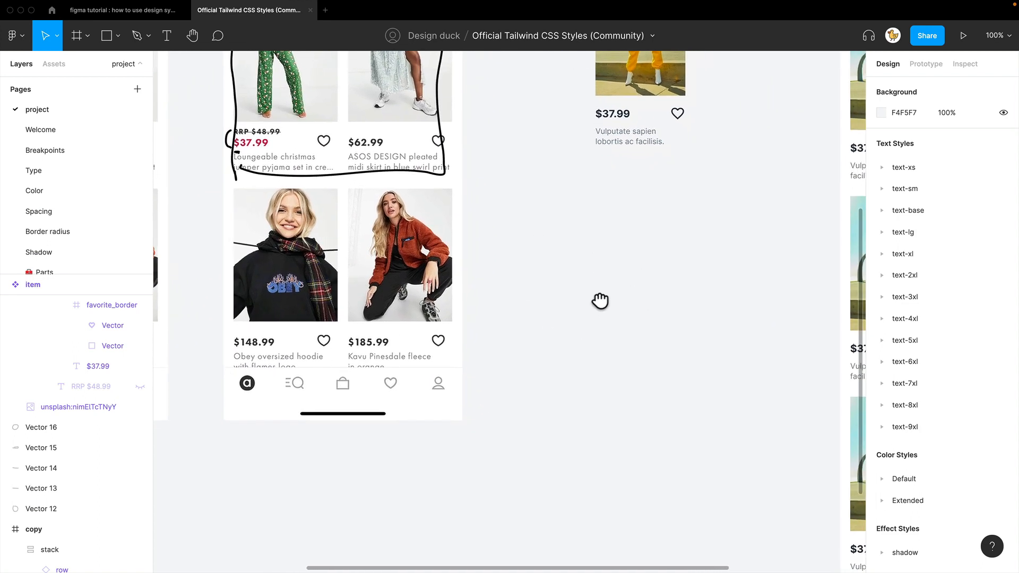
pyautogui.scroll(-3, 598, 297)
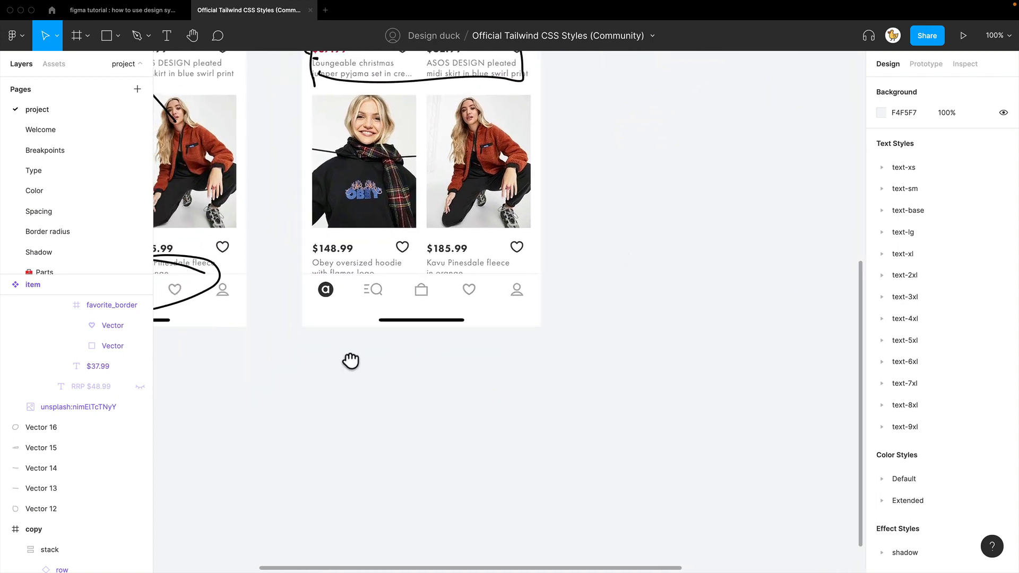
pyautogui.hscroll(-4, 395, 328)
pyautogui.hotkey('shift', 'p')
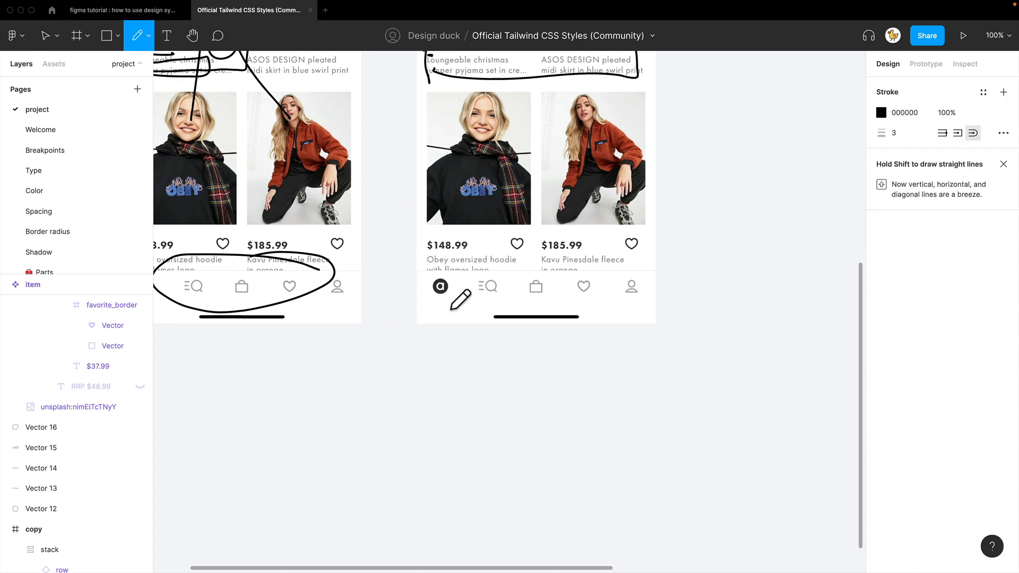
pyautogui.moveTo(450, 296)
pyautogui.mouseDown()
pyautogui.moveTo(476, 300)
pyautogui.moveTo(564, 291)
pyautogui.moveTo(589, 313)
pyautogui.moveTo(588, 282)
pyautogui.moveTo(599, 326)
pyautogui.moveTo(636, 320)
pyautogui.mouseUp()
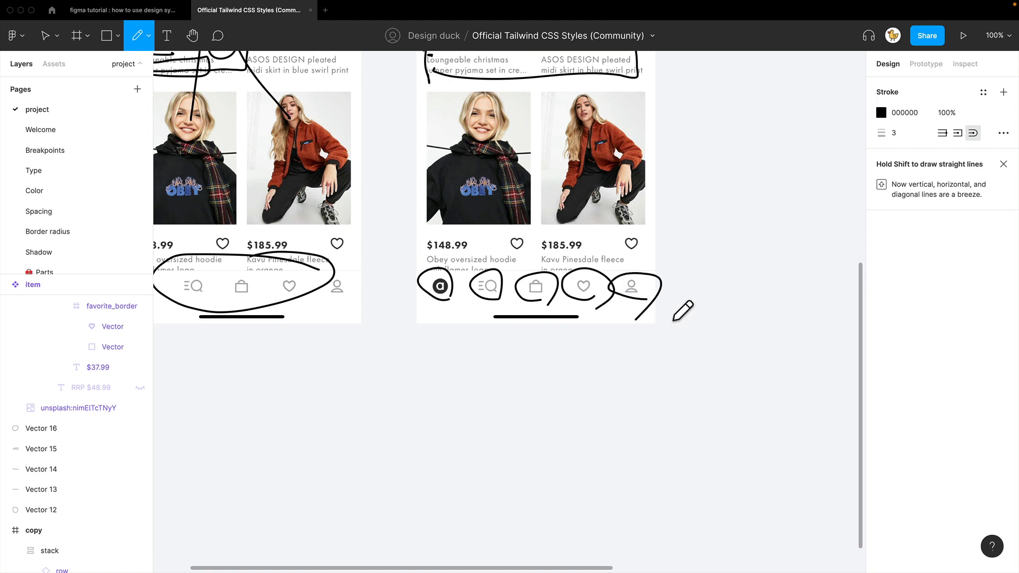
pyautogui.press('v')
# Step: Run the Material Design Icons plugin and place the home and search icons at 24×24 on the empty canvas beside the reference
pyautogui.moveTo(696, 220); pyautogui.dragTo(572, 269)
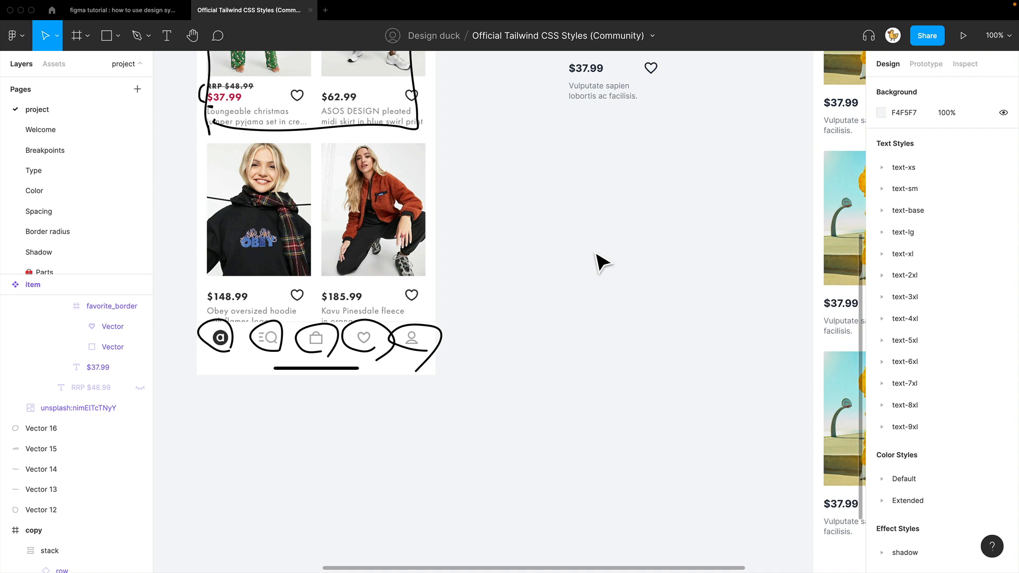
pyautogui.press('super+slash')
pyautogui.write('mater')
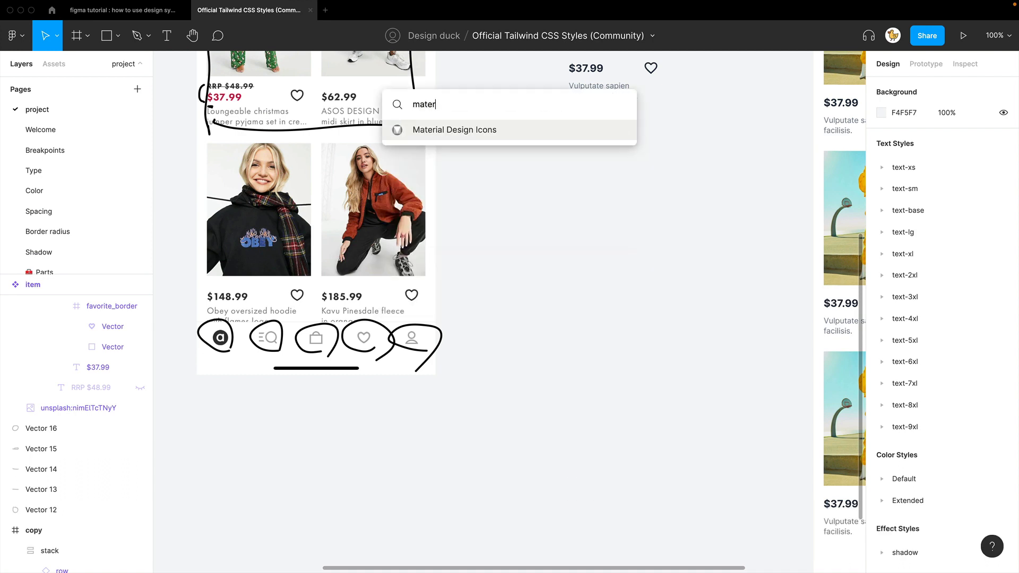
pyautogui.press('Return')
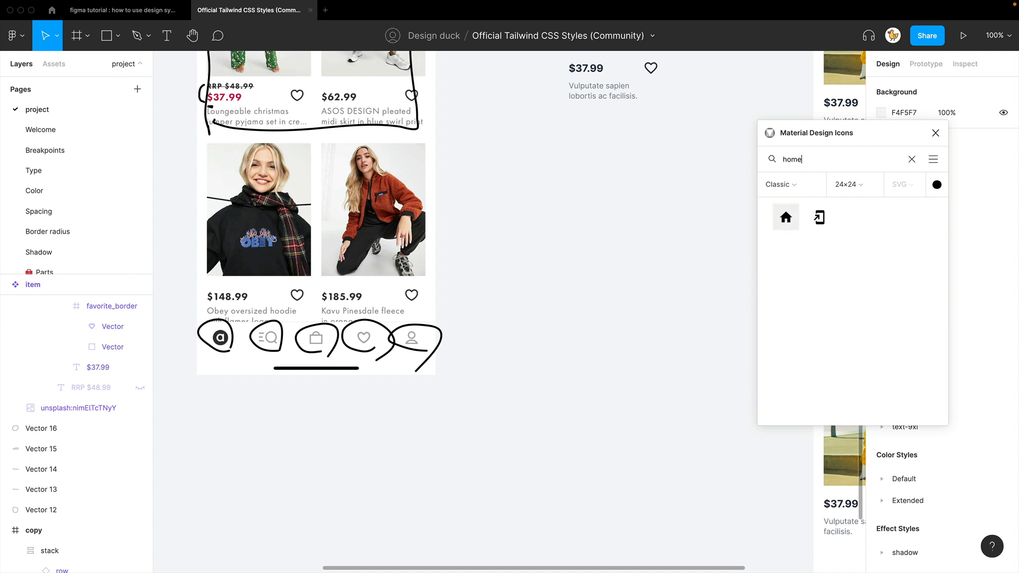
pyautogui.moveTo(786, 217); pyautogui.dragTo(539, 241)
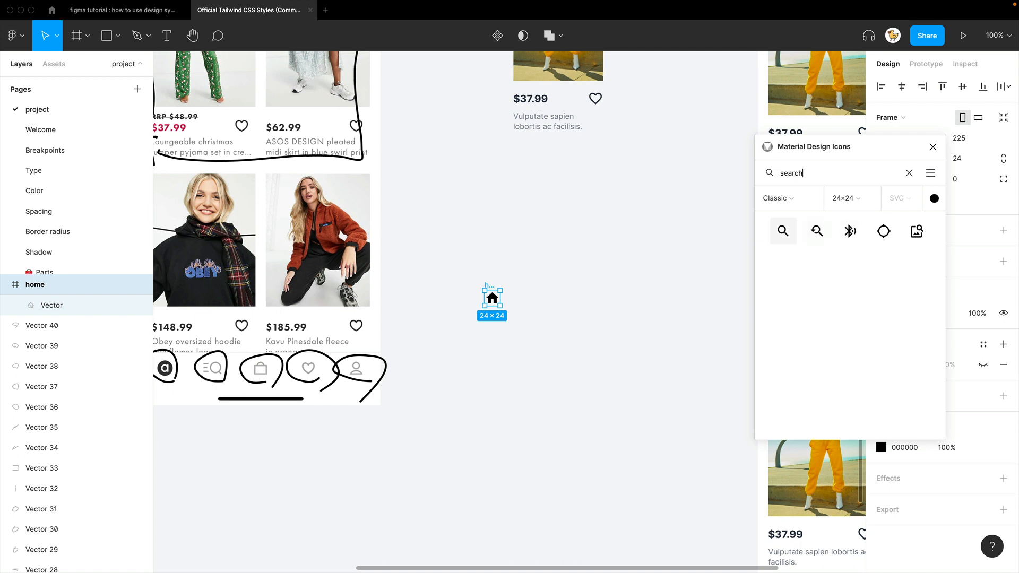
pyautogui.moveTo(783, 231); pyautogui.dragTo(430, 255)
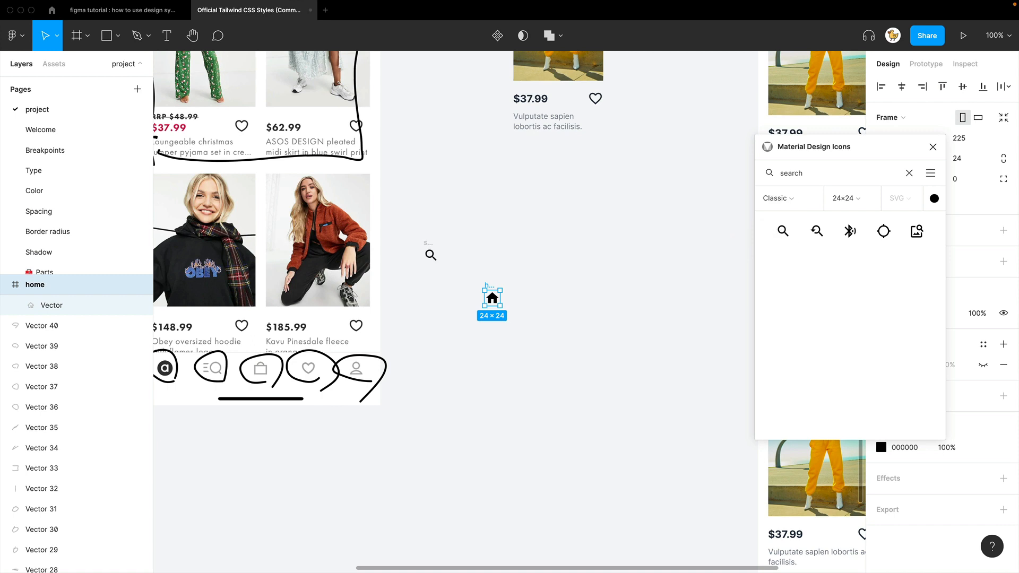
pyautogui.press('Escape')
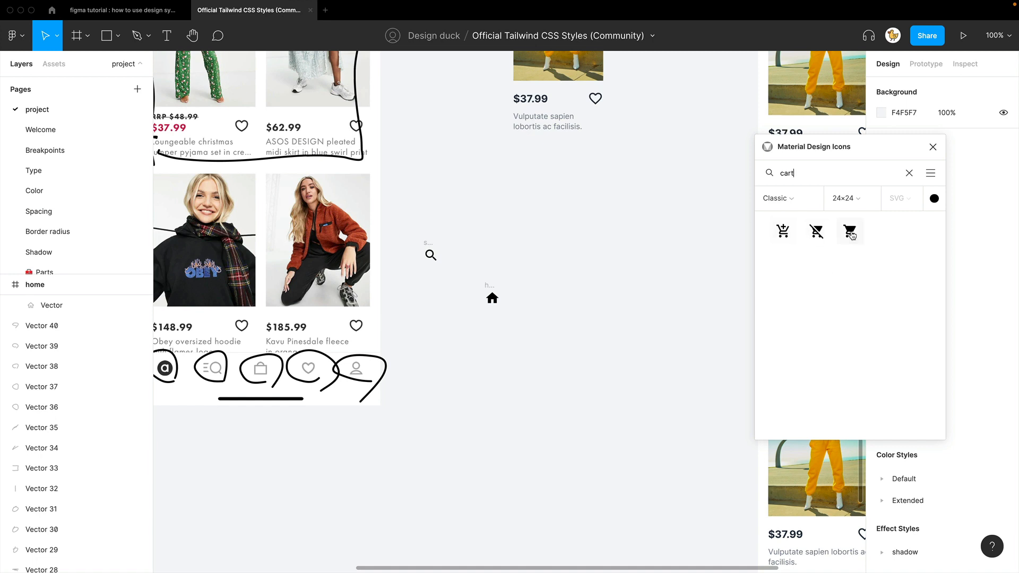
# Step: Add the shopping_cart, favorite_border and person icons from the plugin and arrange all five icons in a rough row
pyautogui.moveTo(850, 231); pyautogui.dragTo(599, 254)
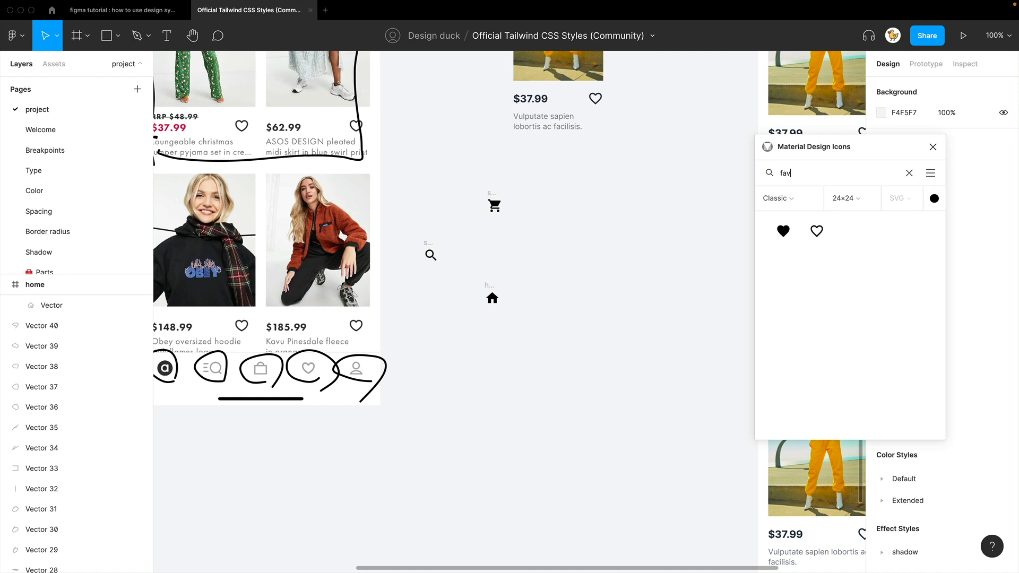
pyautogui.moveTo(817, 232); pyautogui.dragTo(593, 264)
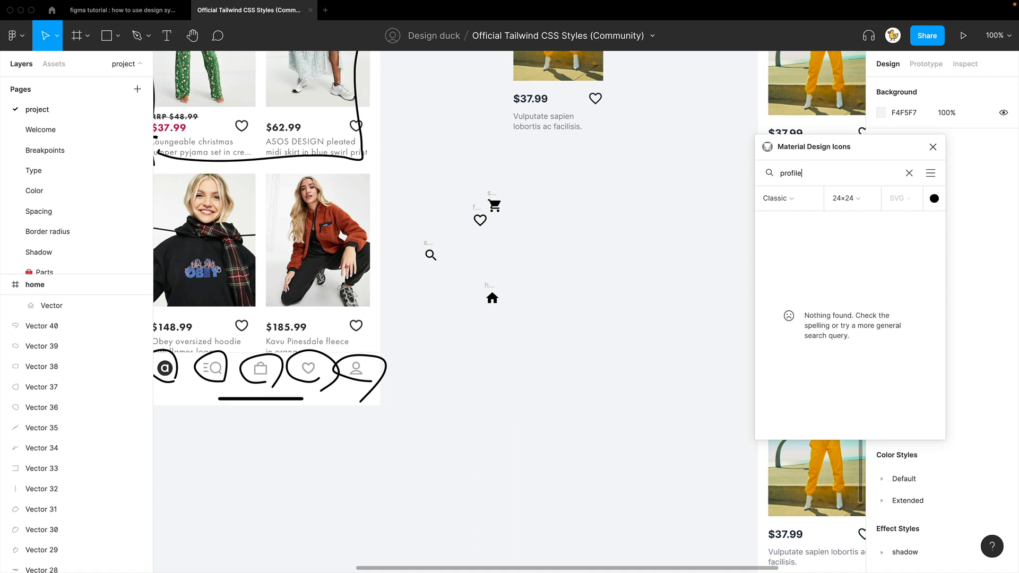
pyautogui.write('avatrar')
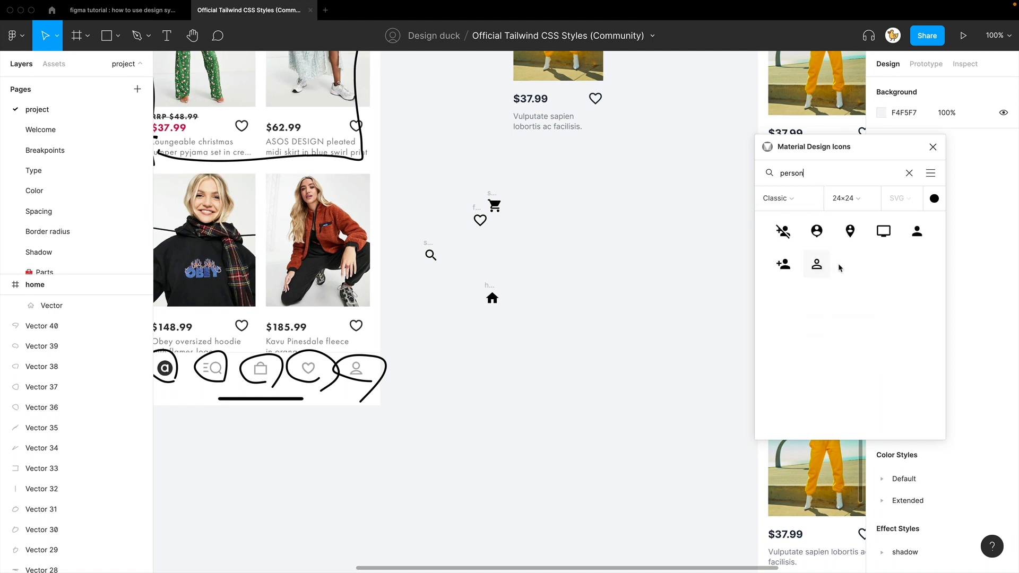
pyautogui.moveTo(917, 231); pyautogui.dragTo(605, 257)
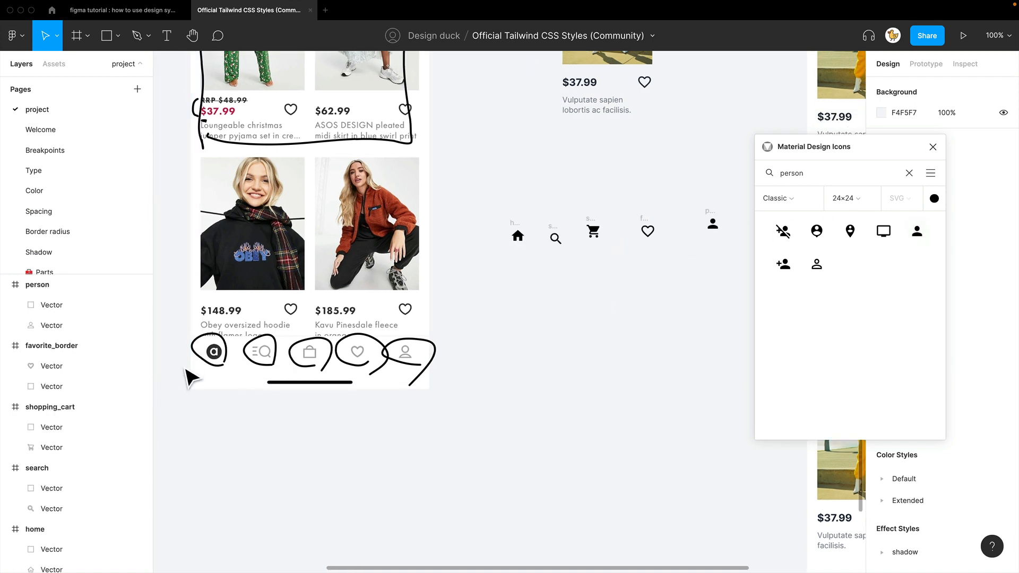
# Step: Sketch a navigation bar wireframe below the reference screenshot, with a rectangle, a row of small icon circles and side margin lines
pyautogui.hotkey('shift', 'p')
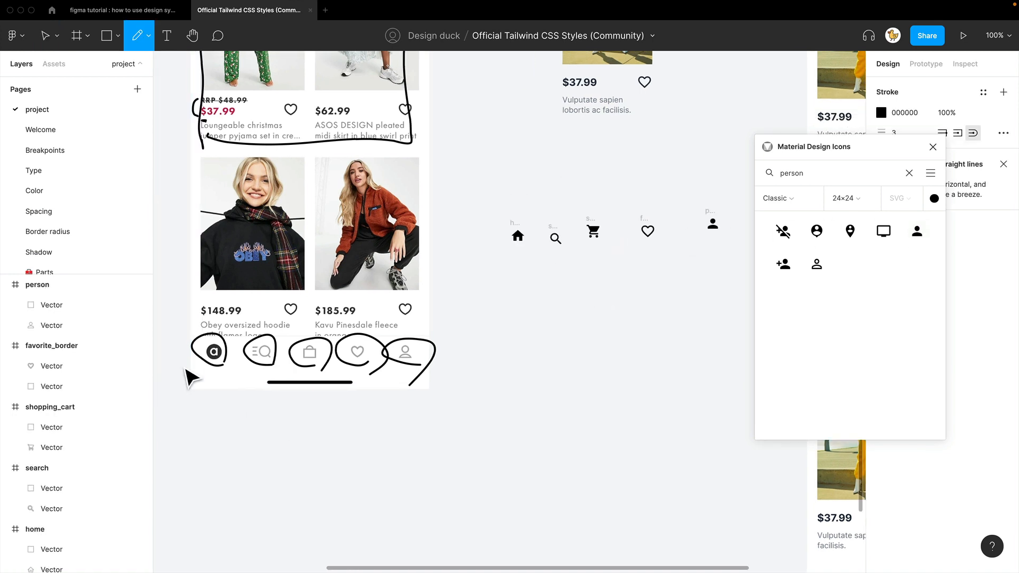
pyautogui.moveTo(185, 414); pyautogui.dragTo(183, 455)
pyautogui.moveTo(179, 417)
pyautogui.mouseDown()
pyautogui.moveTo(189, 453)
pyautogui.moveTo(261, 426)
pyautogui.moveTo(432, 410)
pyautogui.mouseUp()
pyautogui.moveTo(430, 407)
pyautogui.mouseDown()
pyautogui.moveTo(429, 424)
pyautogui.moveTo(296, 457)
pyautogui.moveTo(179, 464)
pyautogui.mouseUp()
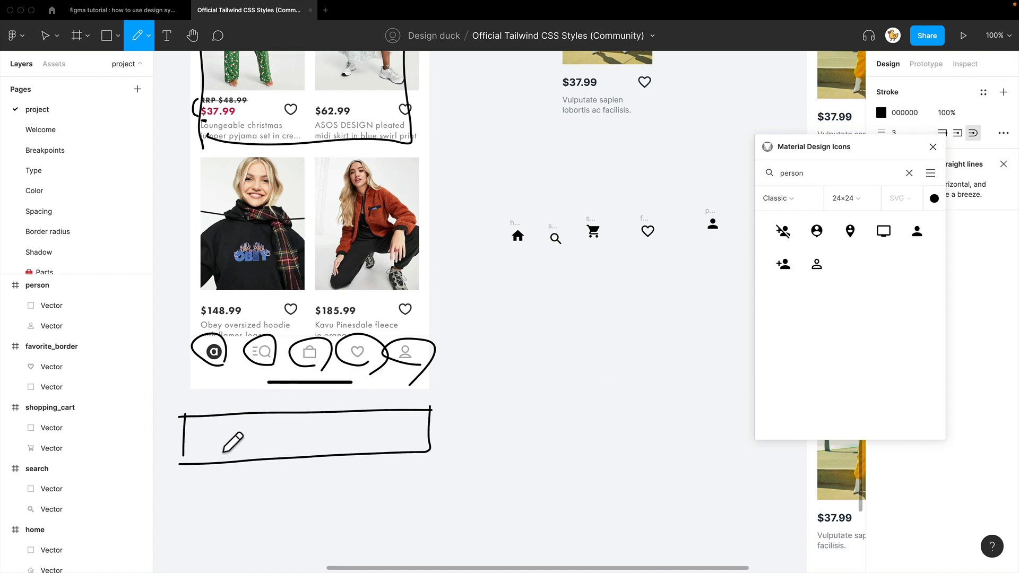
pyautogui.moveTo(223, 428)
pyautogui.mouseDown()
pyautogui.moveTo(215, 437)
pyautogui.moveTo(346, 435)
pyautogui.mouseUp()
pyautogui.moveTo(374, 431); pyautogui.dragTo(377, 439)
pyautogui.moveTo(211, 412); pyautogui.dragTo(208, 463)
pyautogui.moveTo(403, 407); pyautogui.dragTo(399, 457)
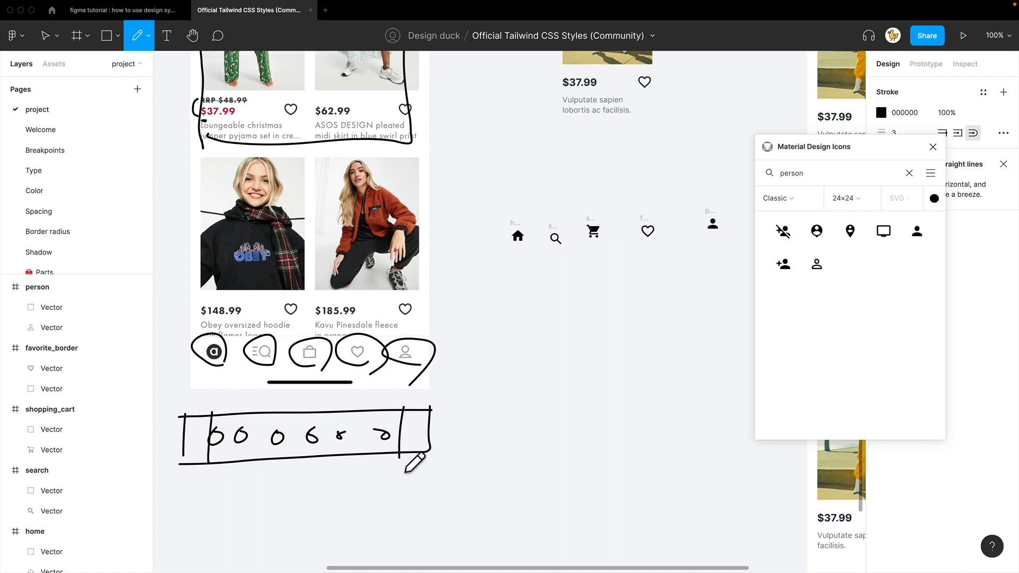
pyautogui.press('Escape')
# Step: Wrap the five navigation icons together in a horizontal auto layout frame, closing the icon plugin
pyautogui.hscroll(2, 611, 312)
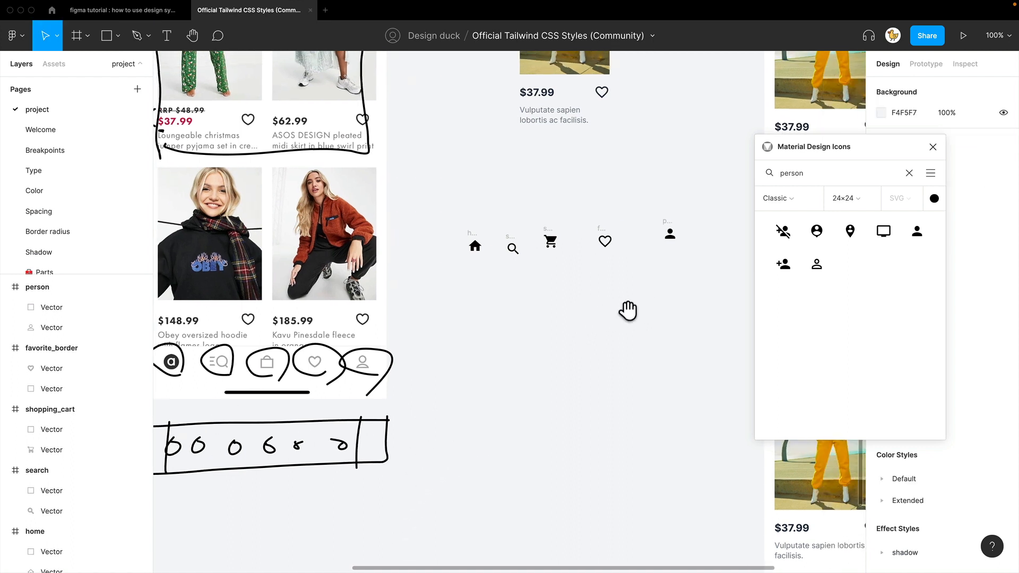
pyautogui.moveTo(704, 288); pyautogui.dragTo(468, 212)
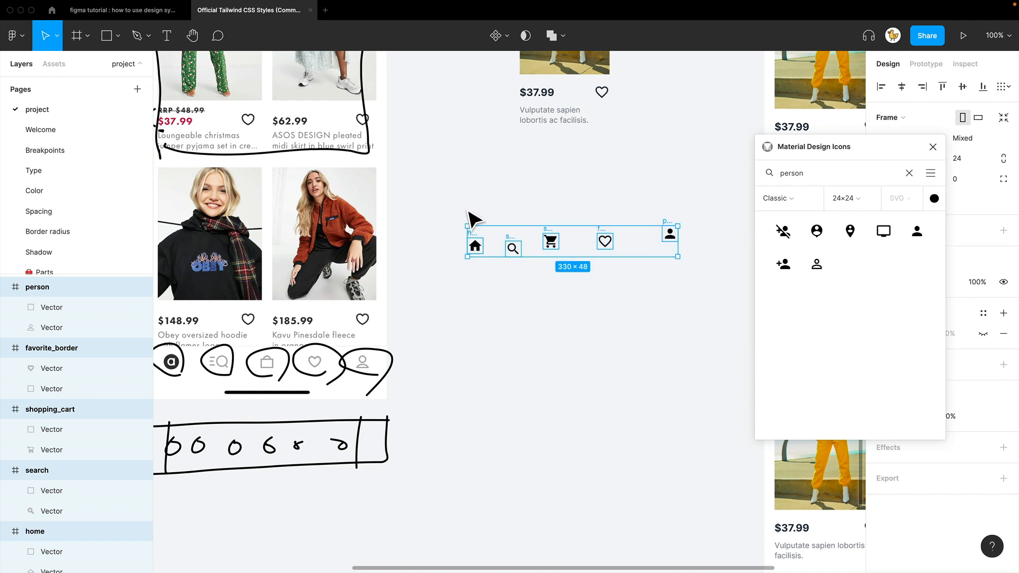
pyautogui.click(933, 147)
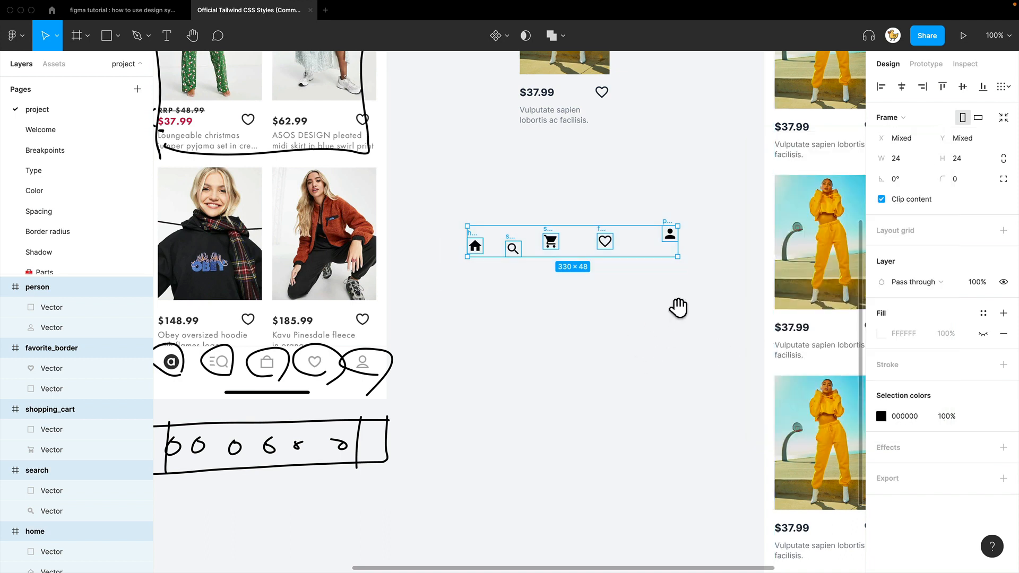
pyautogui.moveTo(678, 308); pyautogui.dragTo(438, 234)
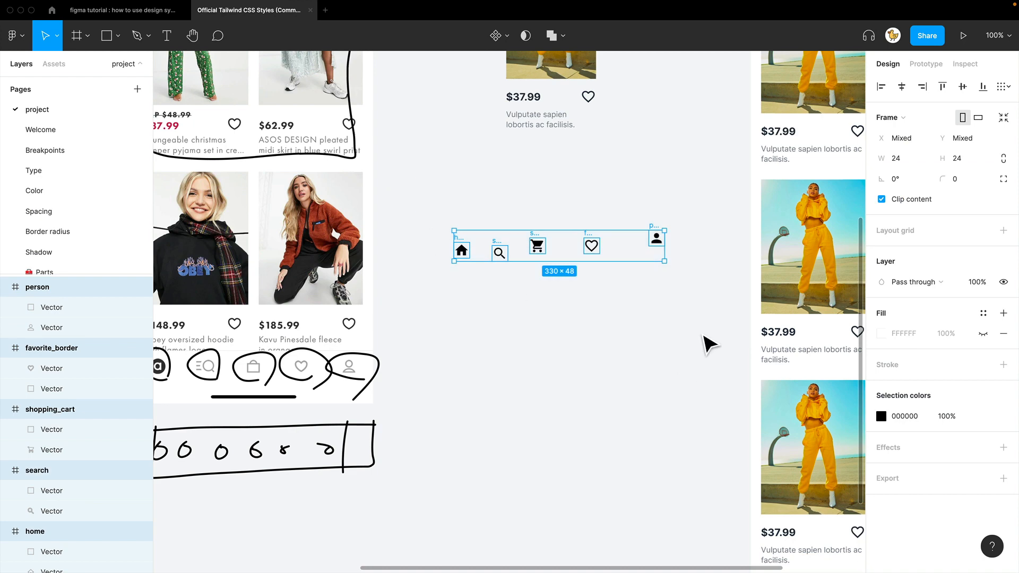
pyautogui.hotkey('shift', 'a')
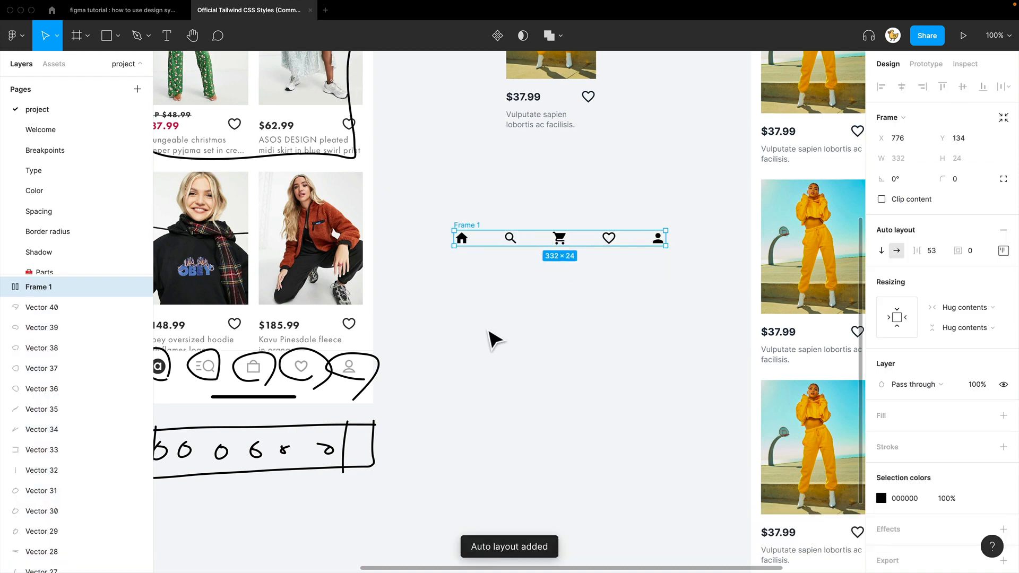
pyautogui.click(576, 348)
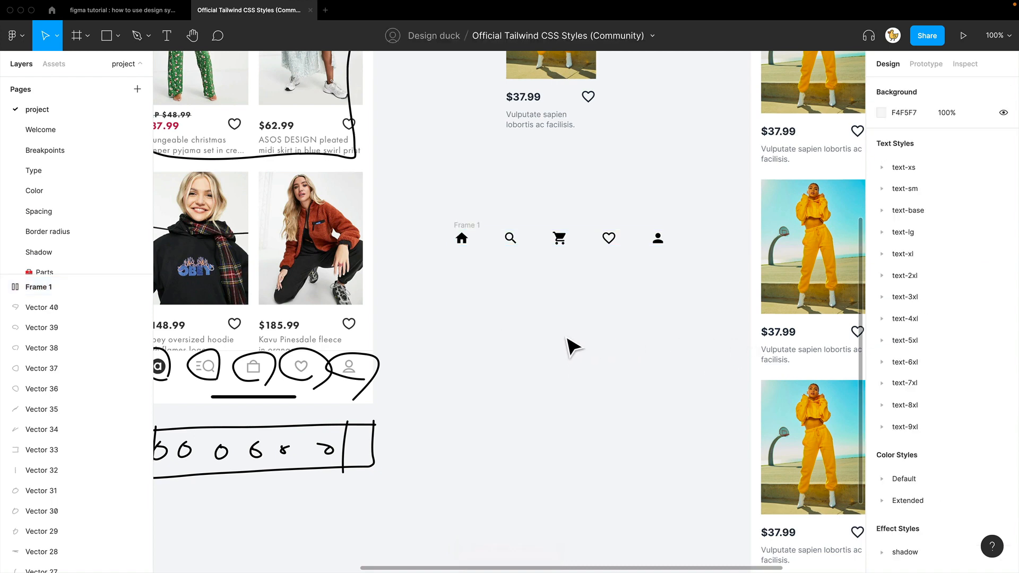
# Step: Set the spacing mode of the icon row's auto layout to Space between
pyautogui.hscroll(-1, 557, 321)
pyautogui.click(477, 227)
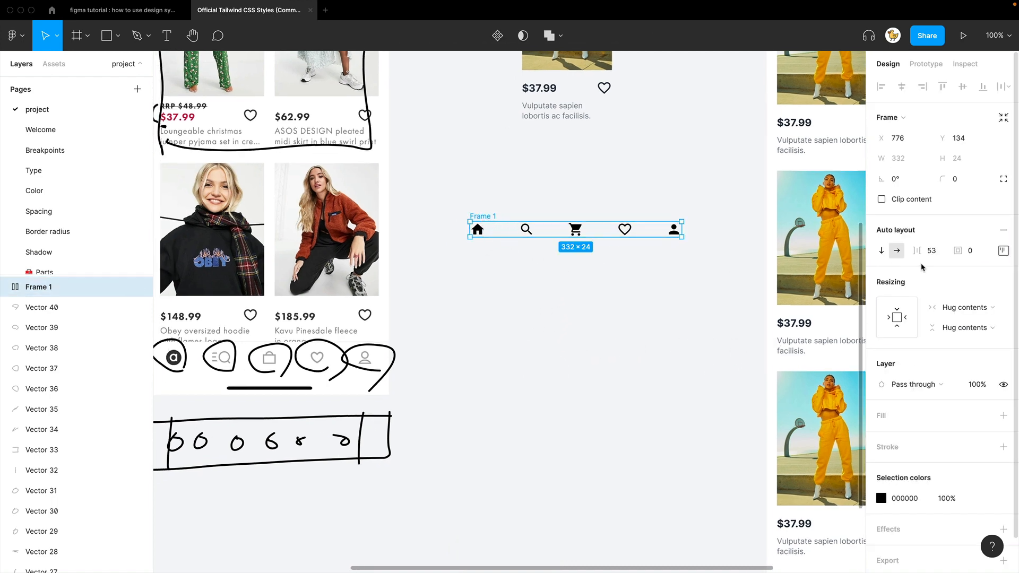
pyautogui.click(1002, 251)
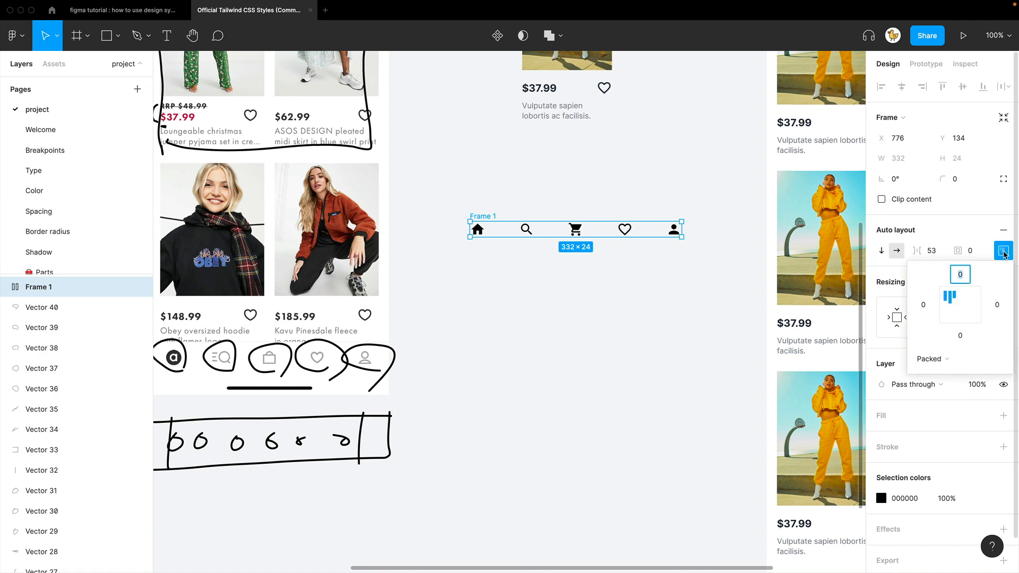
pyautogui.click(936, 361)
pyautogui.click(948, 376)
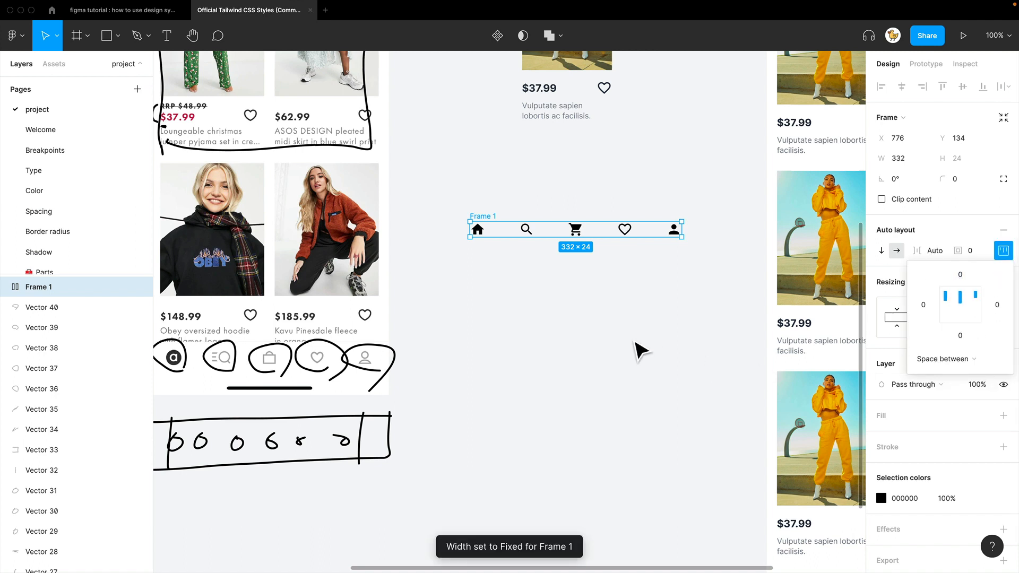
pyautogui.click(600, 346)
# Step: Move the auto layout icon row slightly lower on the canvas and check the selection of its individual icons
pyautogui.moveTo(473, 232); pyautogui.dragTo(476, 252)
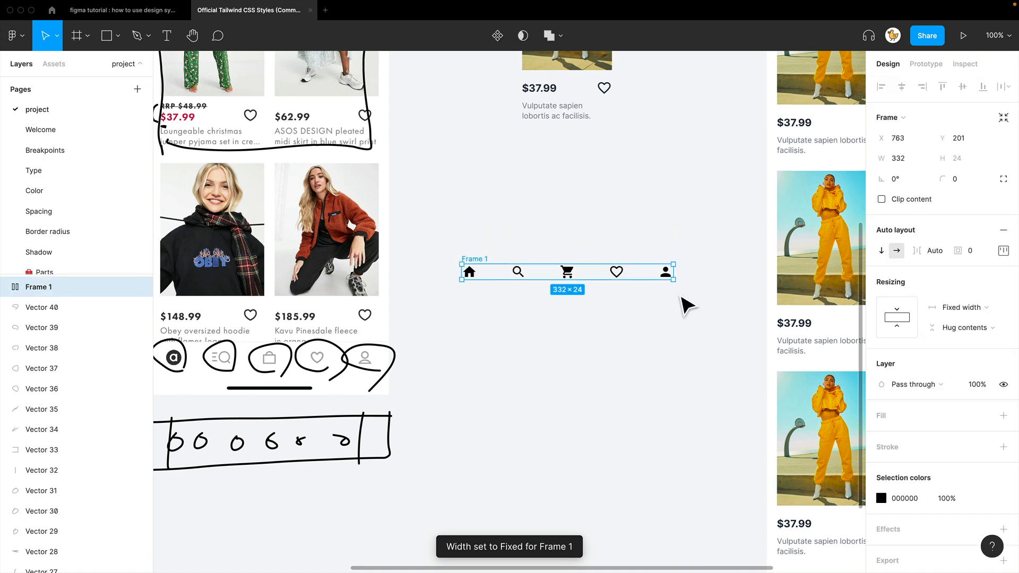
pyautogui.click(670, 333)
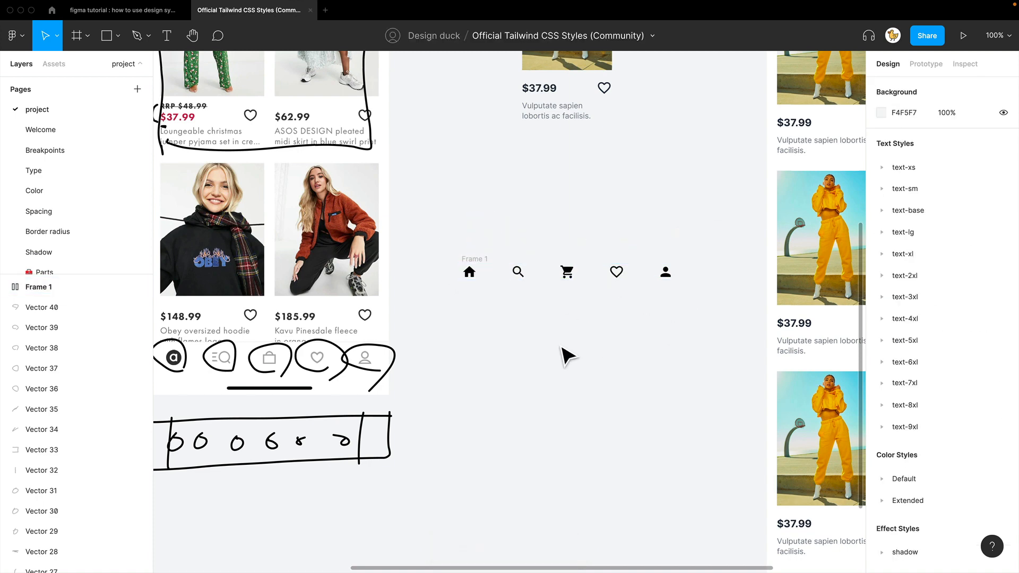
pyautogui.moveTo(491, 338); pyautogui.dragTo(524, 352)
pyautogui.moveTo(513, 287); pyautogui.dragTo(506, 291)
pyautogui.click(545, 292)
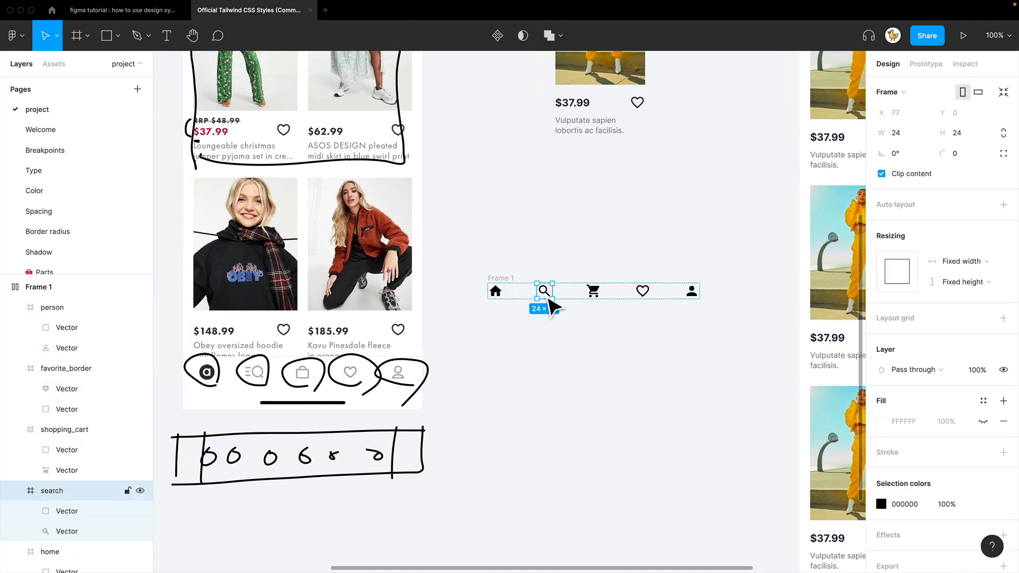
pyautogui.click(597, 298)
pyautogui.click(629, 327)
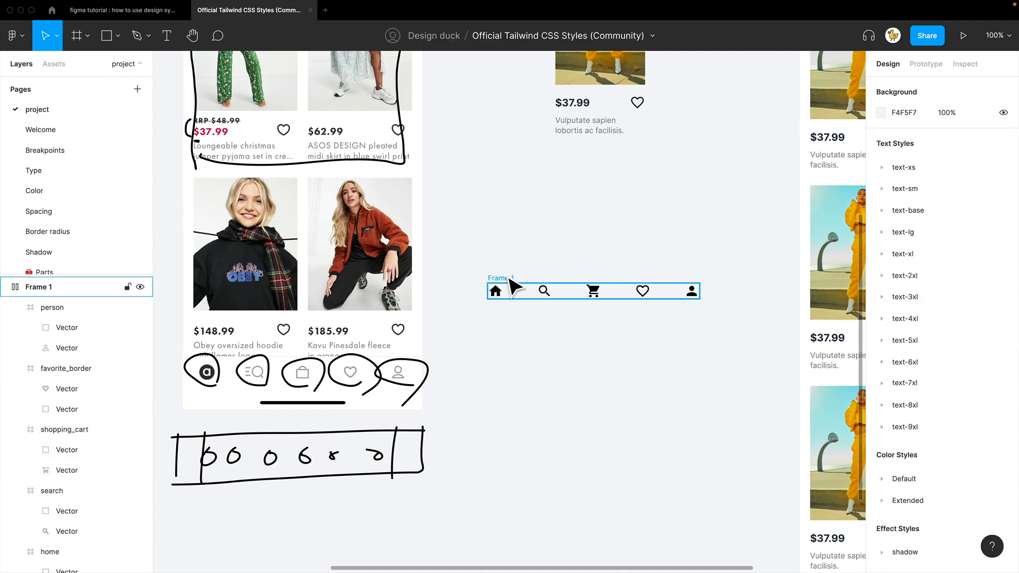
pyautogui.click(501, 291)
pyautogui.moveTo(503, 290); pyautogui.dragTo(525, 297)
pyautogui.click(531, 267)
pyautogui.click(509, 285)
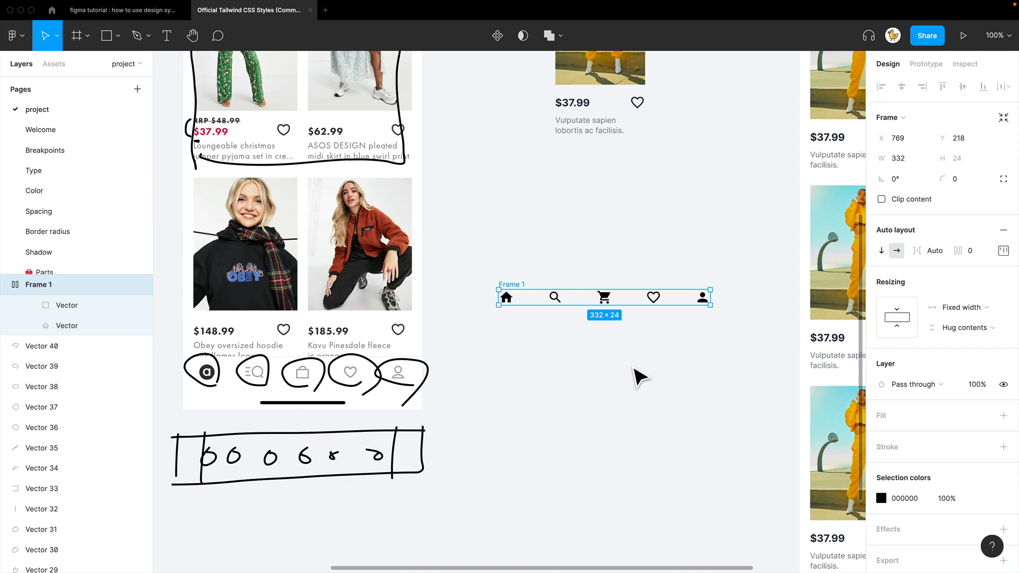
pyautogui.click(639, 377)
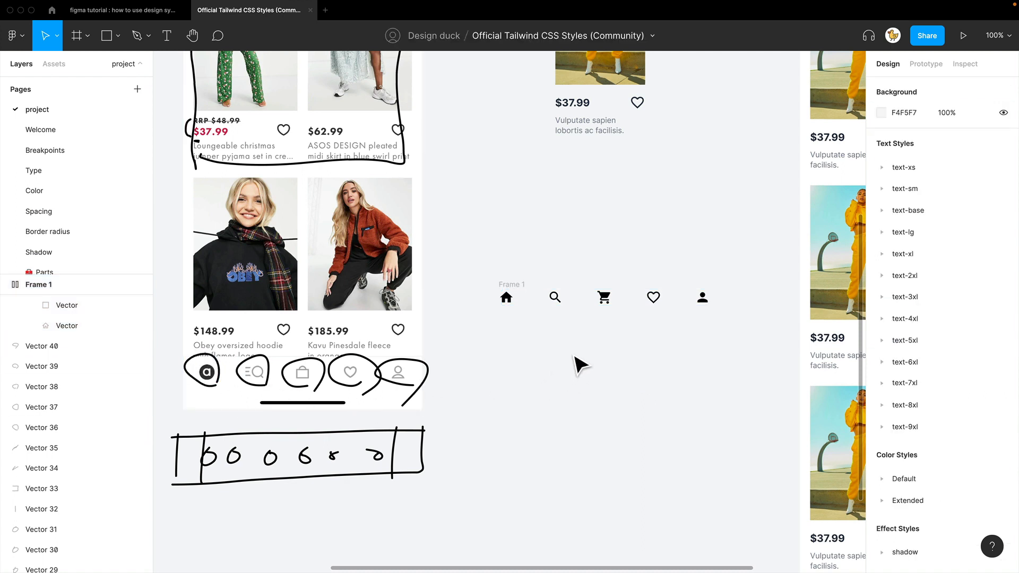
# Step: Draw a white frame of about 400 × 129 around the icon row so that it encloses the row
pyautogui.moveTo(559, 358); pyautogui.dragTo(526, 362)
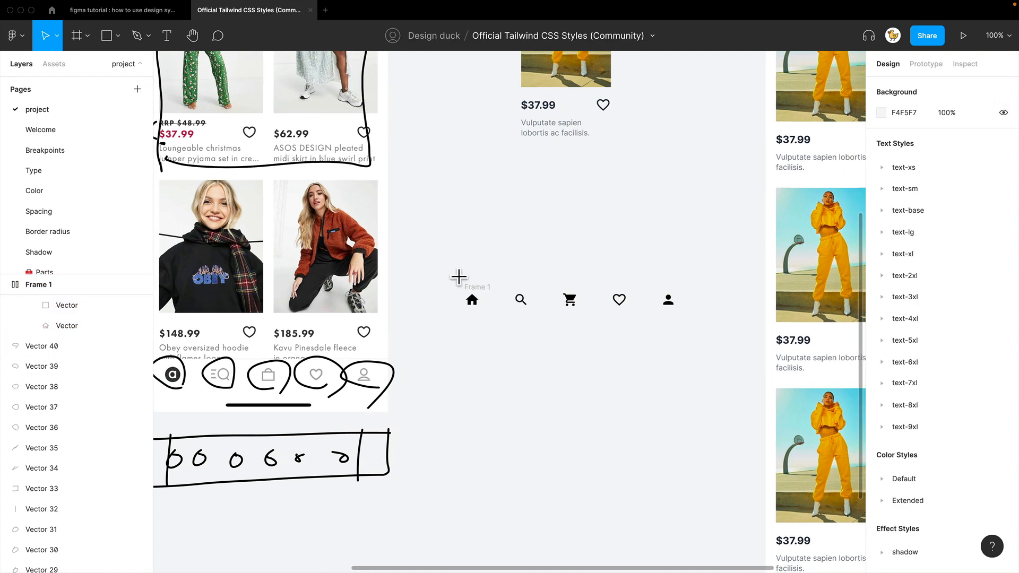
pyautogui.press('f')
pyautogui.moveTo(440, 255); pyautogui.dragTo(695, 337)
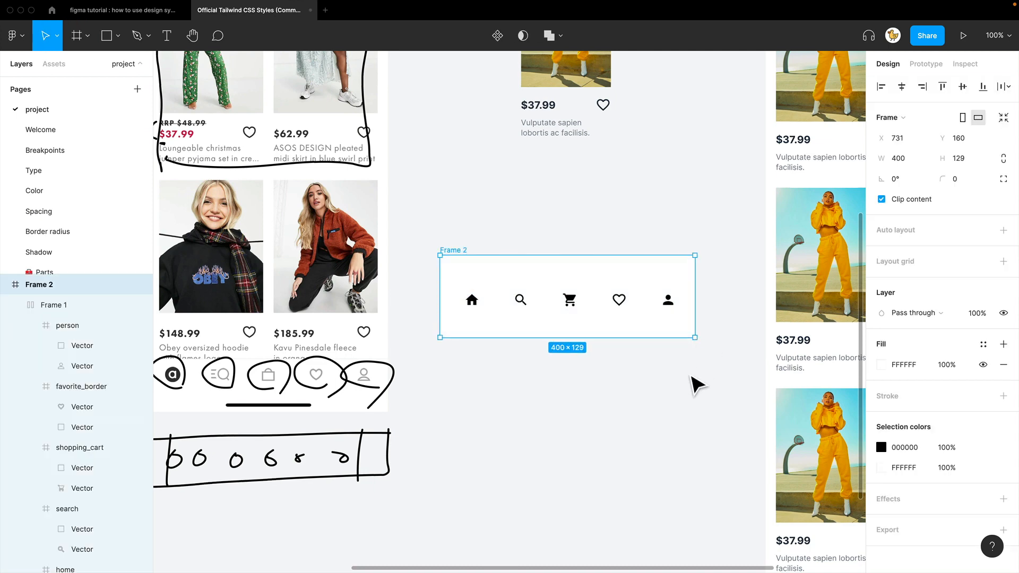
pyautogui.click(653, 357)
# Step: Set the width of the white frame around the icon row to 375
pyautogui.click(471, 264)
pyautogui.click(904, 159)
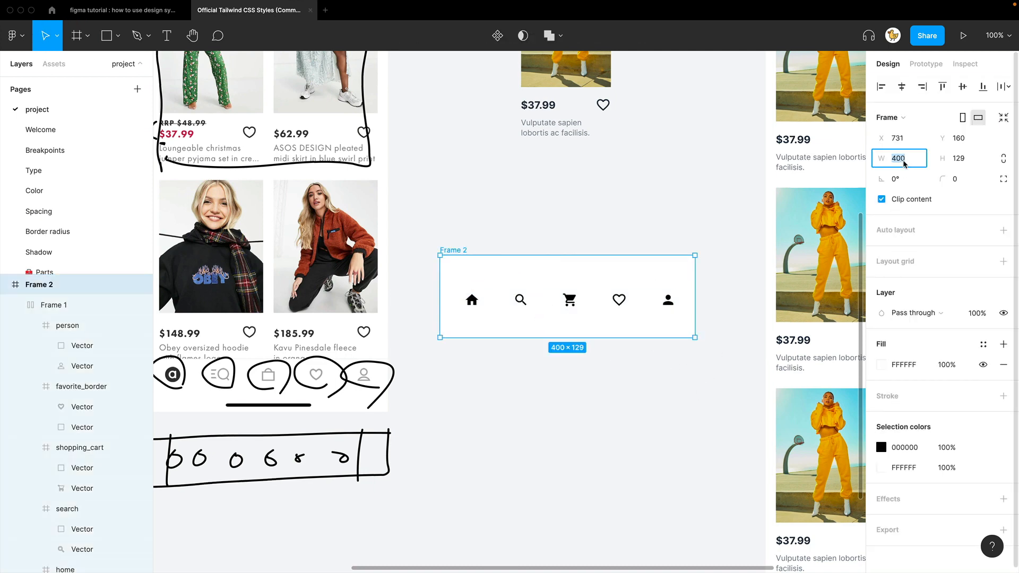
pyautogui.write('375')
pyautogui.press('Return')
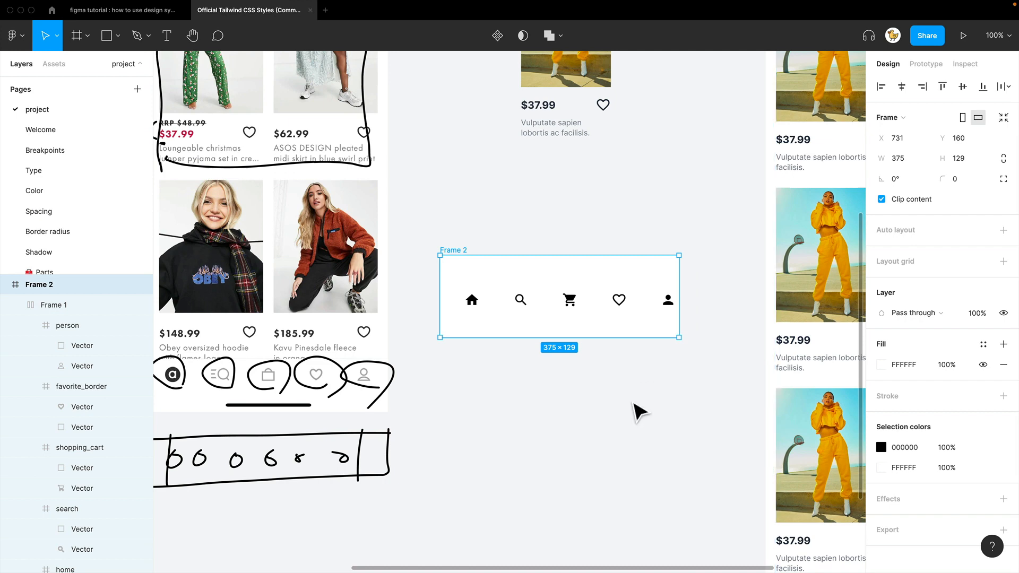
# Step: Move the icon row up so it sits horizontally centered, about 19 px below the white frame's top edge
pyautogui.click(639, 411)
pyautogui.moveTo(546, 316); pyautogui.dragTo(537, 291)
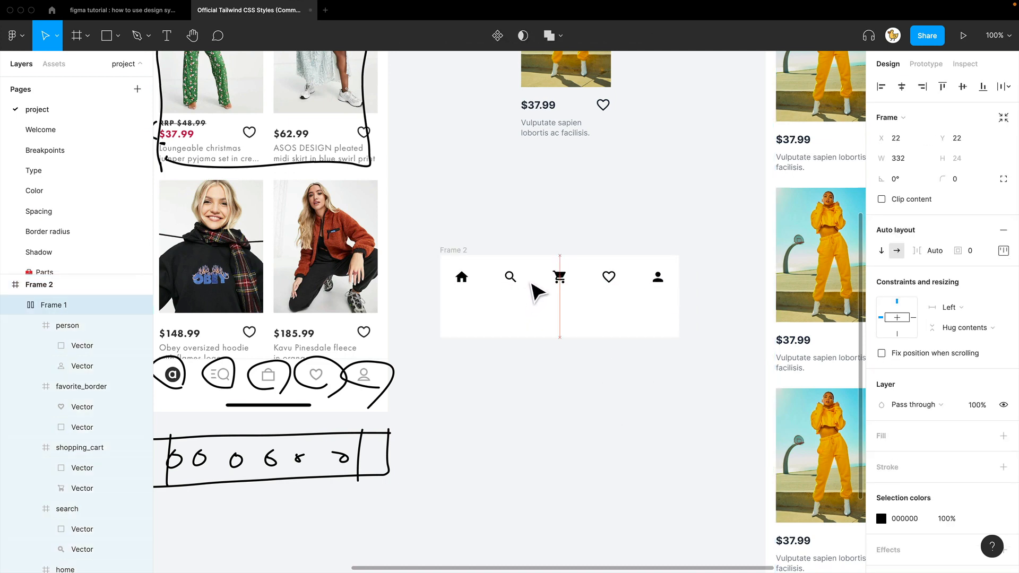
pyautogui.click(470, 307)
# Step: Copy the gray 375 × 1 divider line from the listing screen's top nav and paste it into the icon frame
pyautogui.hscroll(-5, 477, 341)
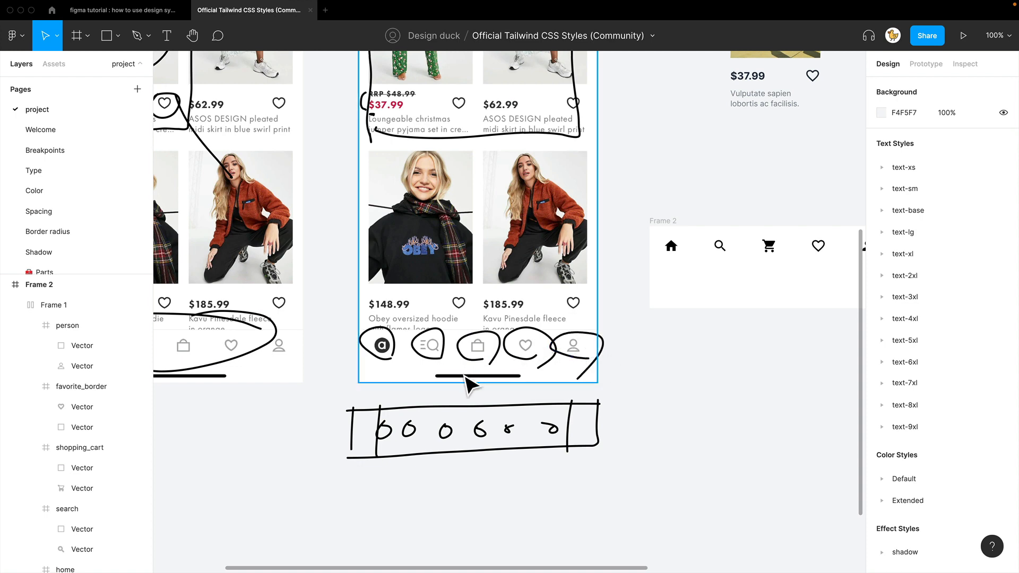
pyautogui.scroll(10, 566, 419)
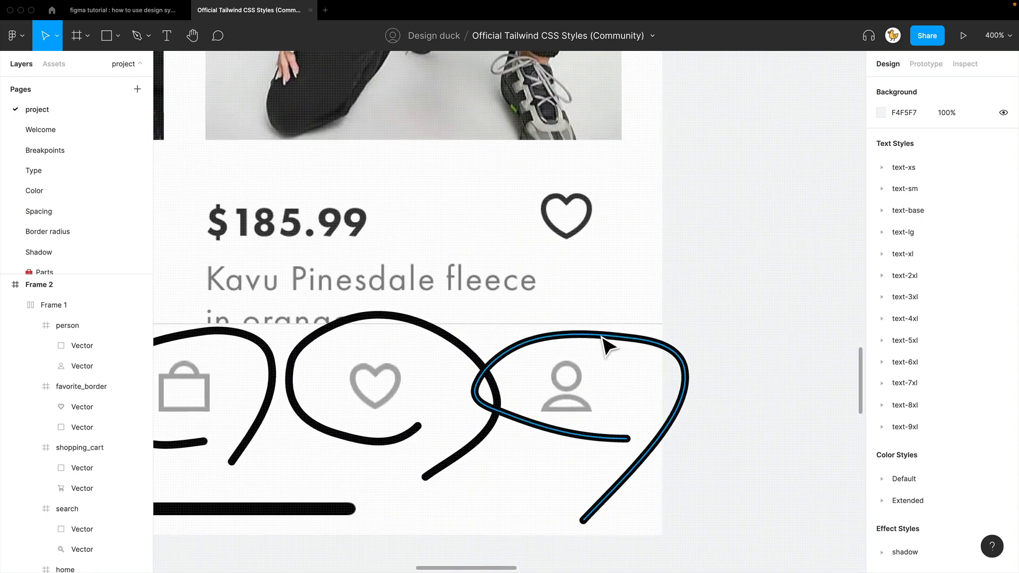
pyautogui.press('super+minus')
pyautogui.press('super+minus')
pyautogui.moveTo(701, 248); pyautogui.dragTo(610, 276)
pyautogui.moveTo(705, 218); pyautogui.dragTo(501, 328)
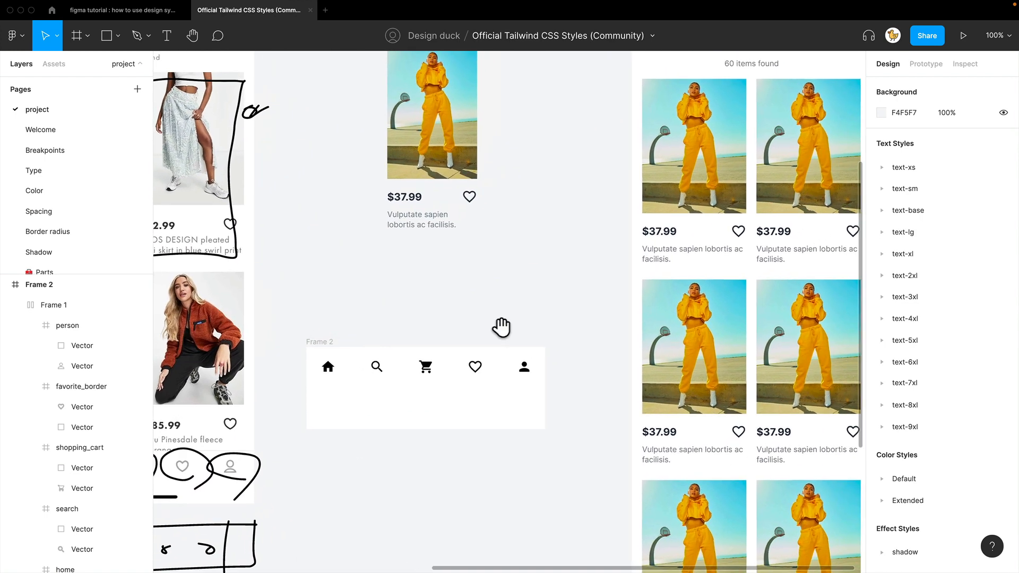
pyautogui.moveTo(715, 118); pyautogui.dragTo(642, 225)
pyautogui.keyDown('super'); pyautogui.click(644, 161); pyautogui.keyUp('super')
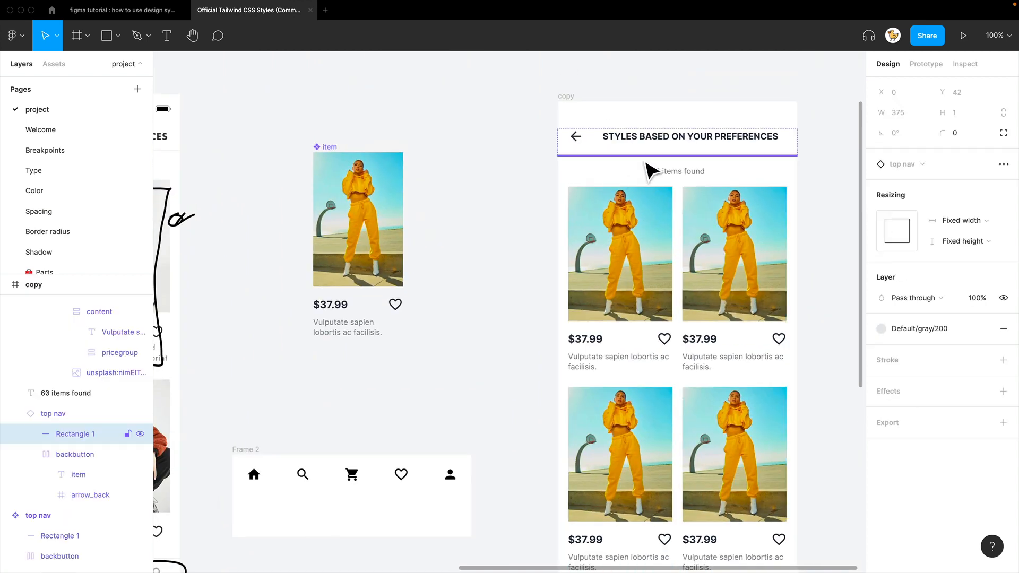
pyautogui.click(490, 310)
pyautogui.moveTo(465, 365); pyautogui.dragTo(607, 220)
pyautogui.click(389, 306)
pyautogui.press('super+v')
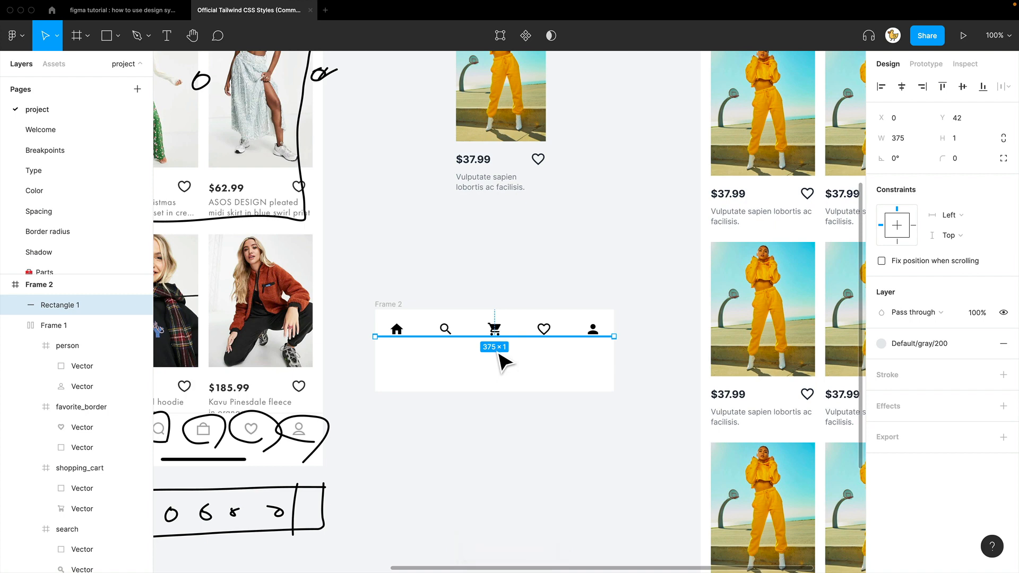
# Step: Align the pasted divider line to the top edge of the icon frame
pyautogui.hotkey('alt', 'w')
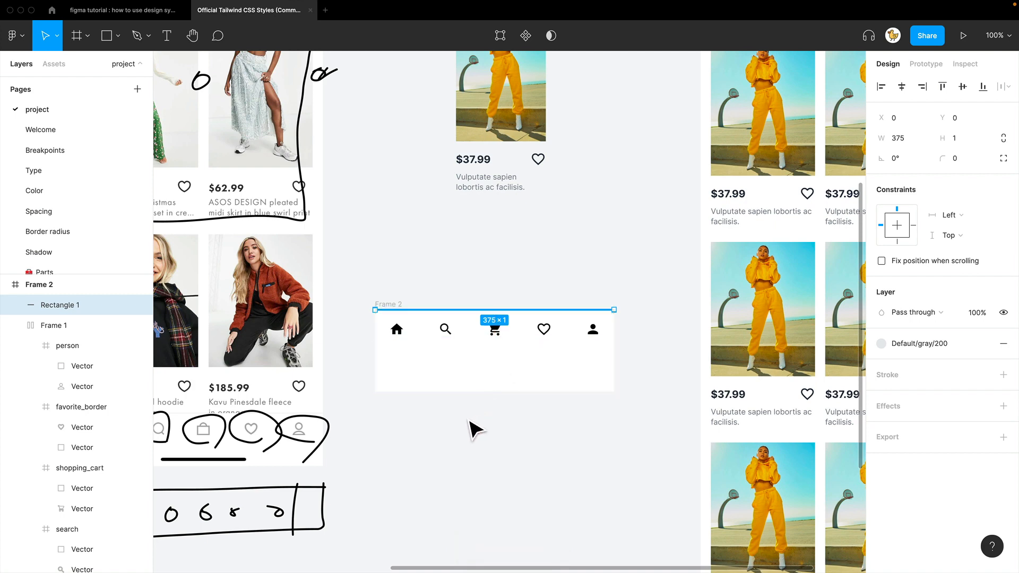
pyautogui.click(472, 427)
pyautogui.moveTo(469, 428); pyautogui.dragTo(491, 401)
pyautogui.press('super+plus')
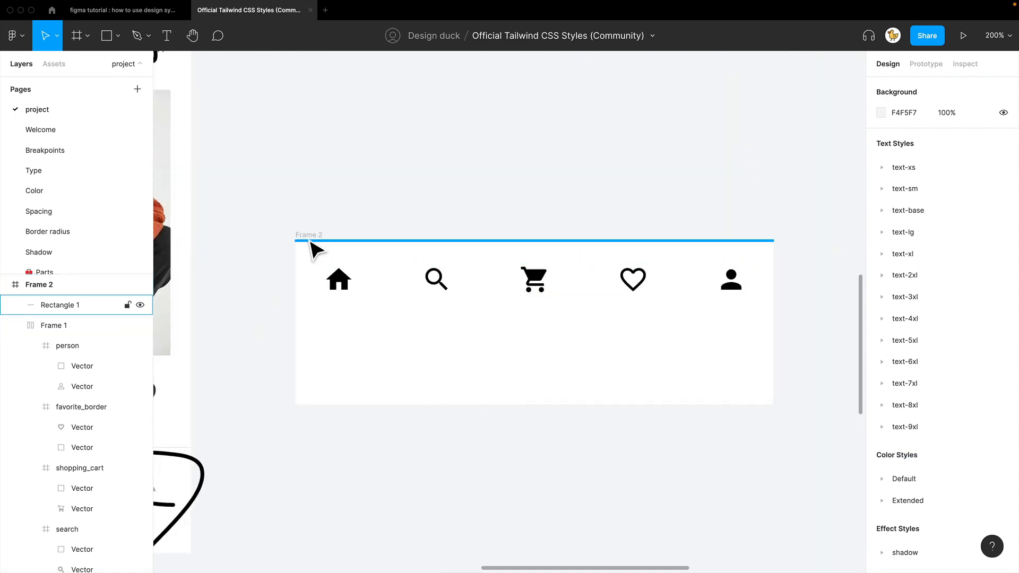
# Step: Add auto layout to the white frame that holds the divider line and the icon row
pyautogui.click(342, 287)
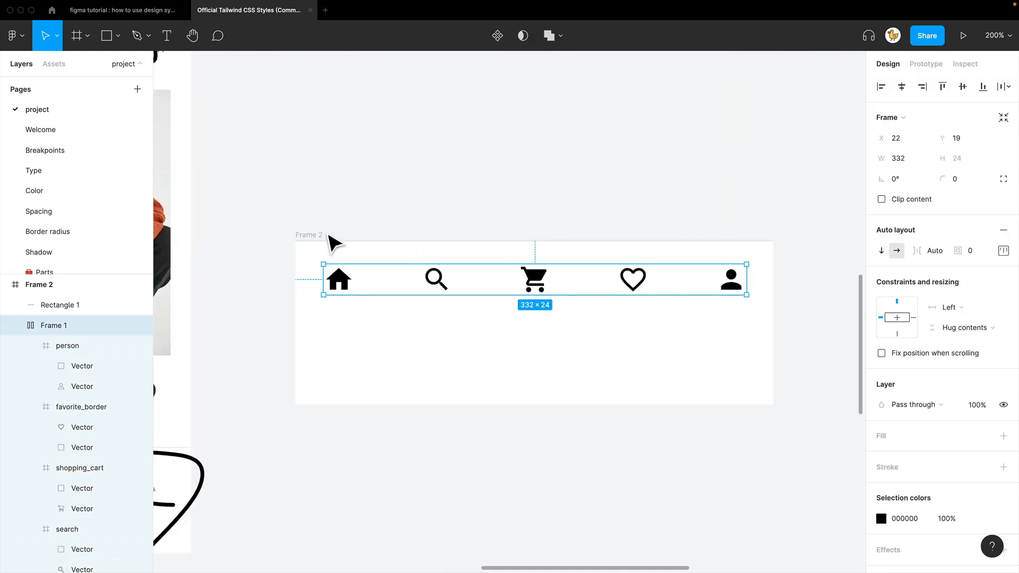
pyautogui.click(314, 235)
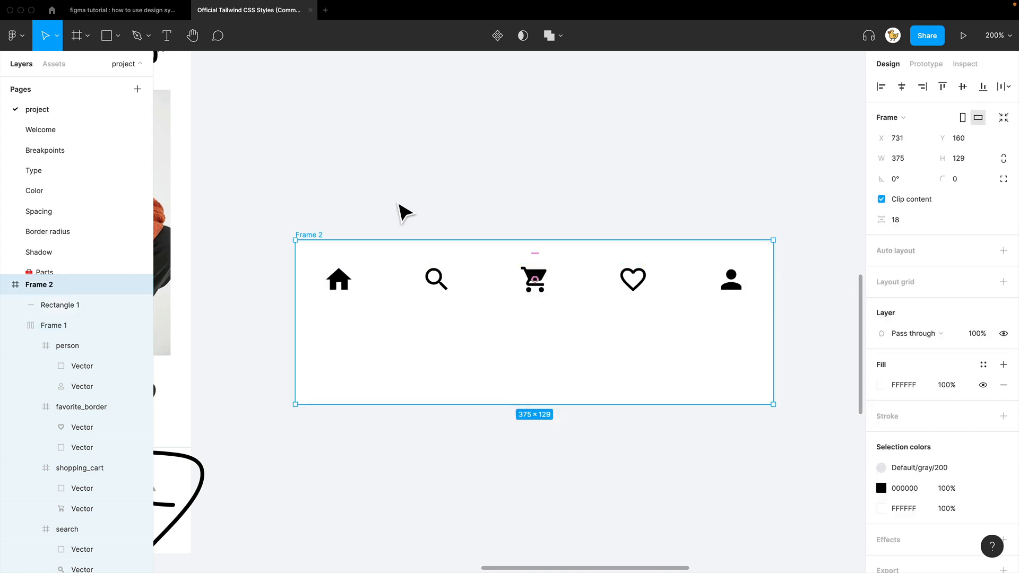
pyautogui.click(400, 209)
pyautogui.click(321, 243)
pyautogui.click(1004, 255)
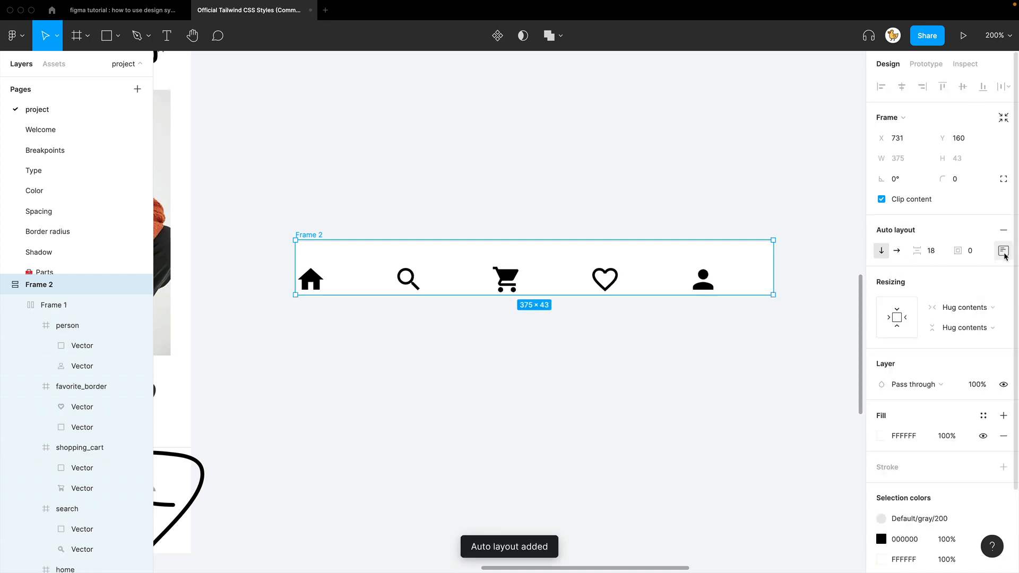
# Step: Set the outer frame's auto layout alignment to top center
pyautogui.click(1001, 253)
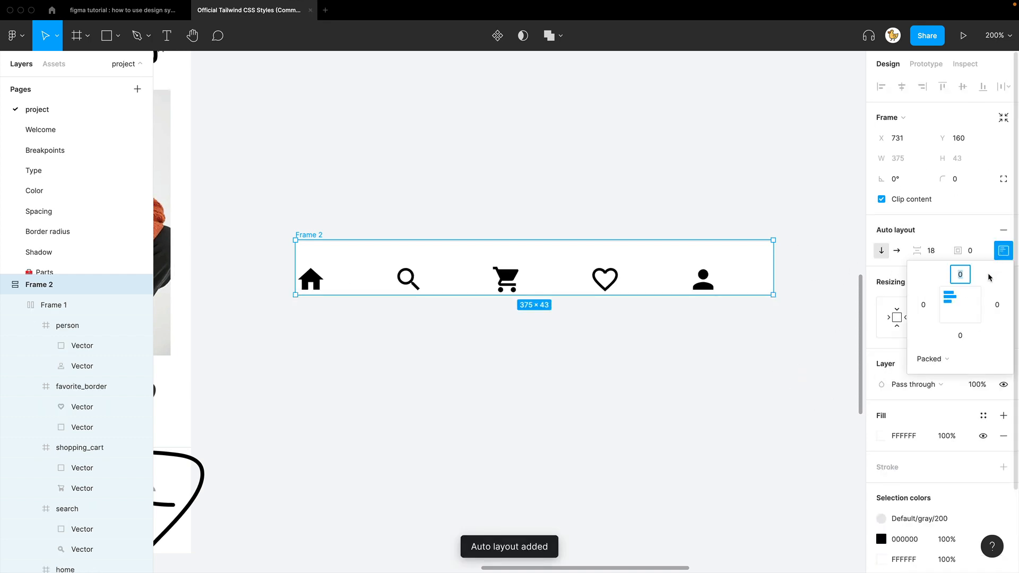
pyautogui.click(964, 298)
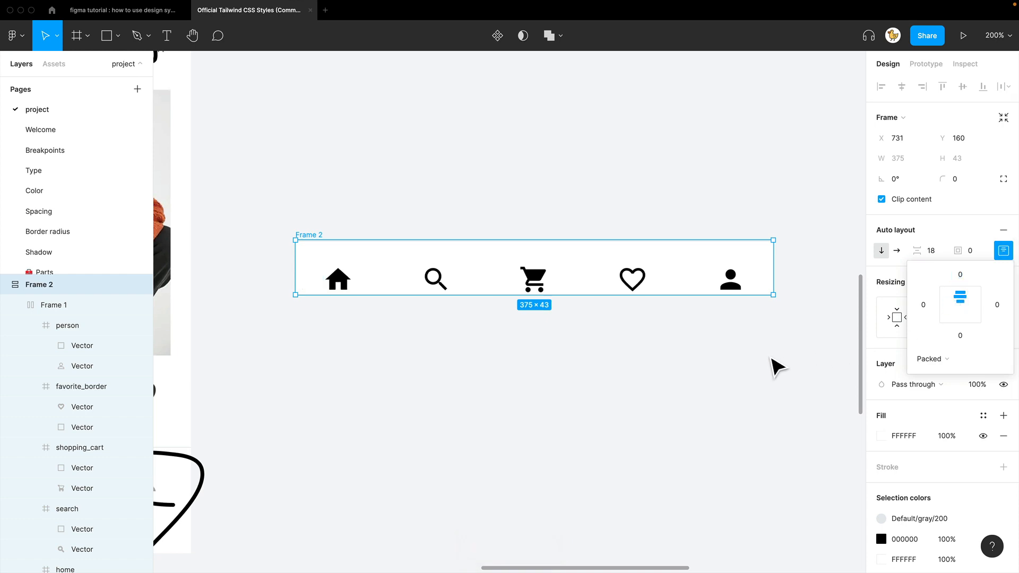
pyautogui.click(804, 332)
pyautogui.click(630, 266)
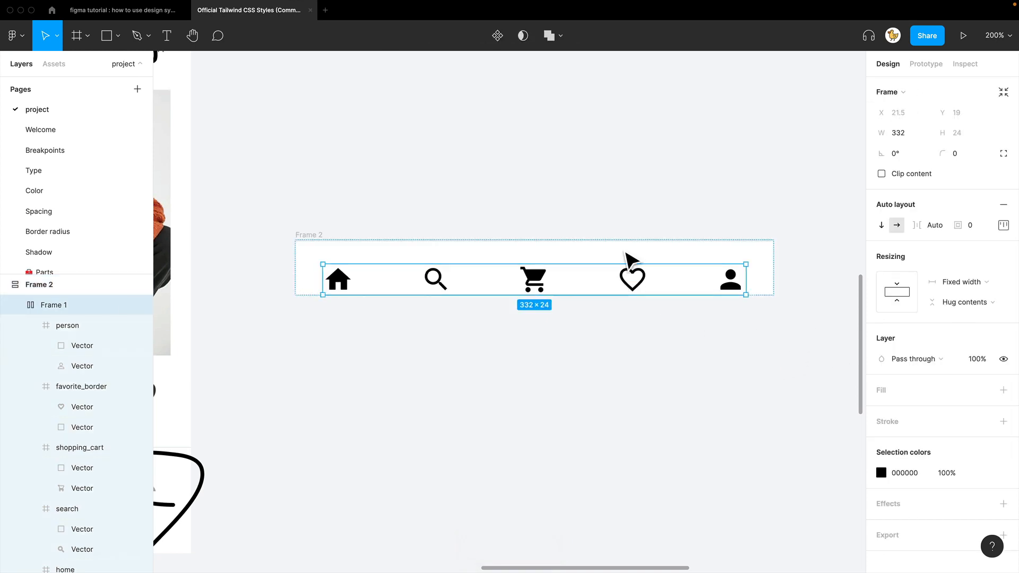
pyautogui.click(339, 201)
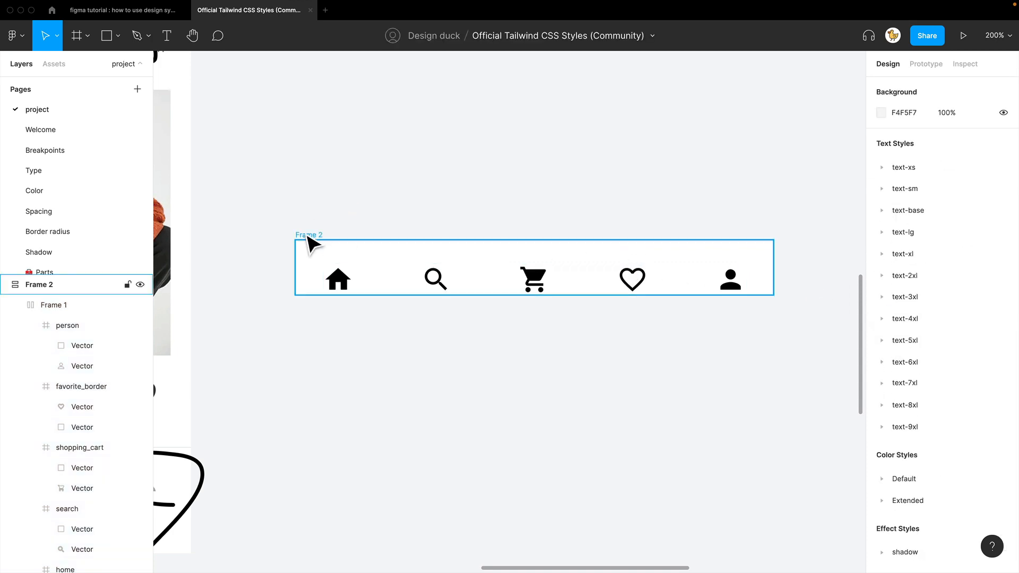
# Step: Set the spacing between the divider line and the icon row to 16
pyautogui.click(310, 236)
pyautogui.click(932, 254)
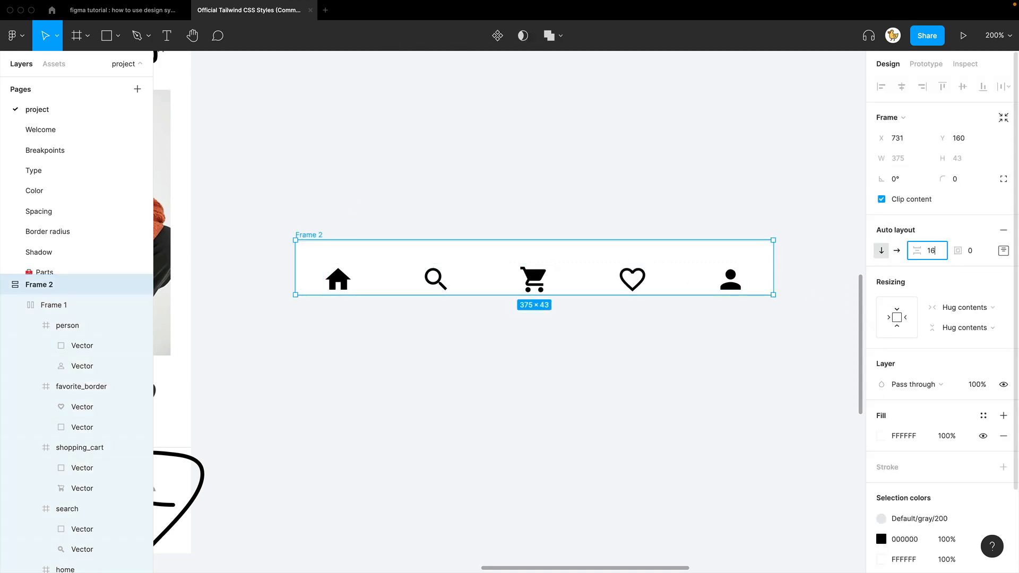
pyautogui.press('Tab')
pyautogui.click(811, 297)
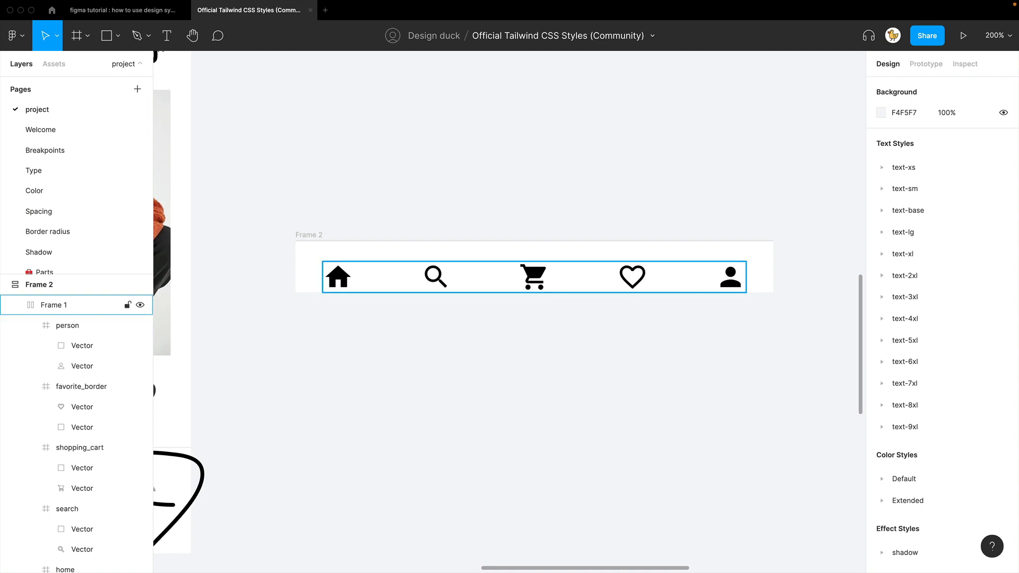
# Step: Set the bottom padding of the outer auto layout frame to 16
pyautogui.click(309, 235)
pyautogui.click(1003, 250)
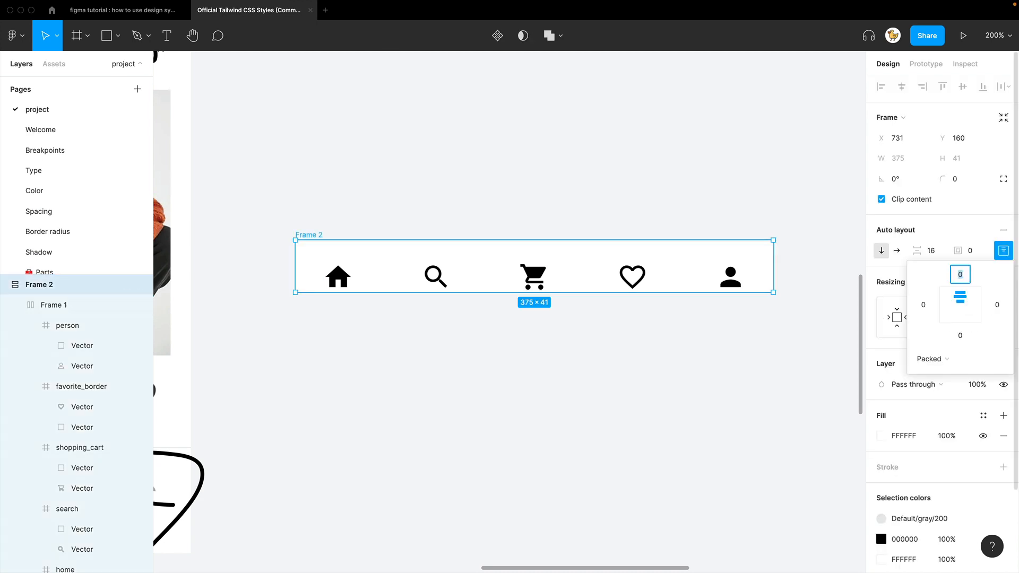
pyautogui.click(960, 335)
pyautogui.write('16')
pyautogui.click(664, 411)
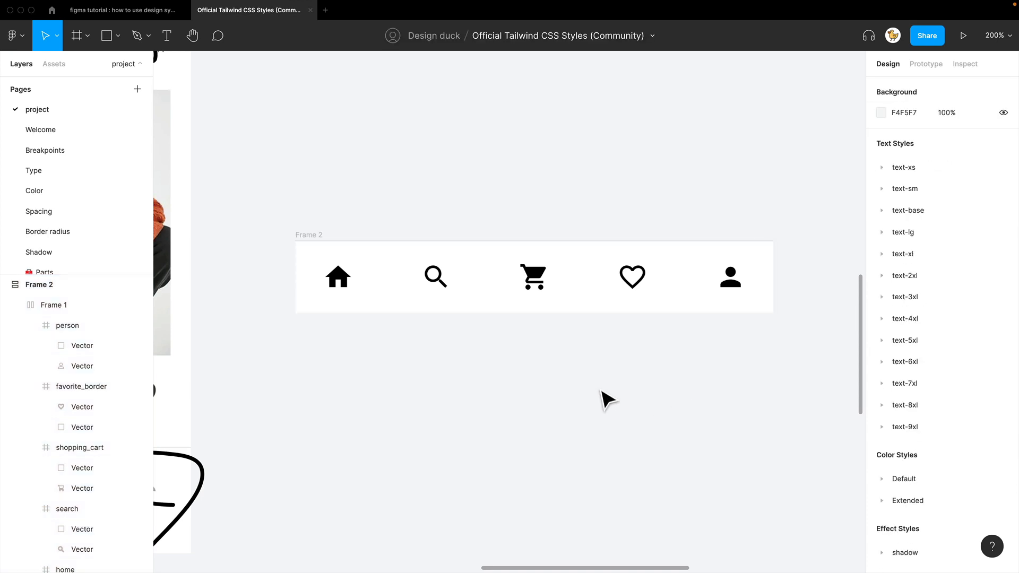
# Step: Set the width of the inner icon row to 343
pyautogui.click(361, 291)
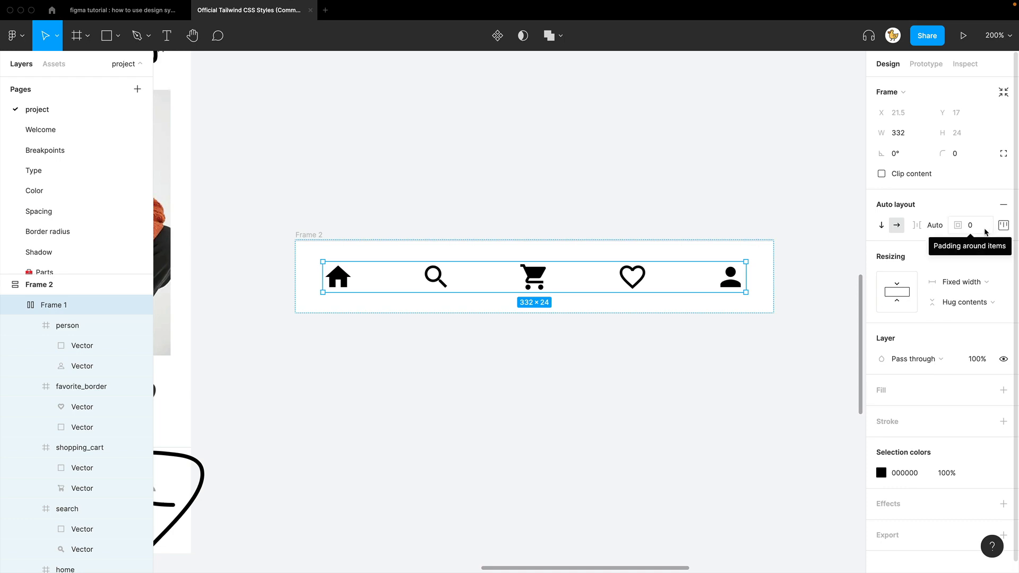
pyautogui.click(604, 388)
pyautogui.press('super+minus')
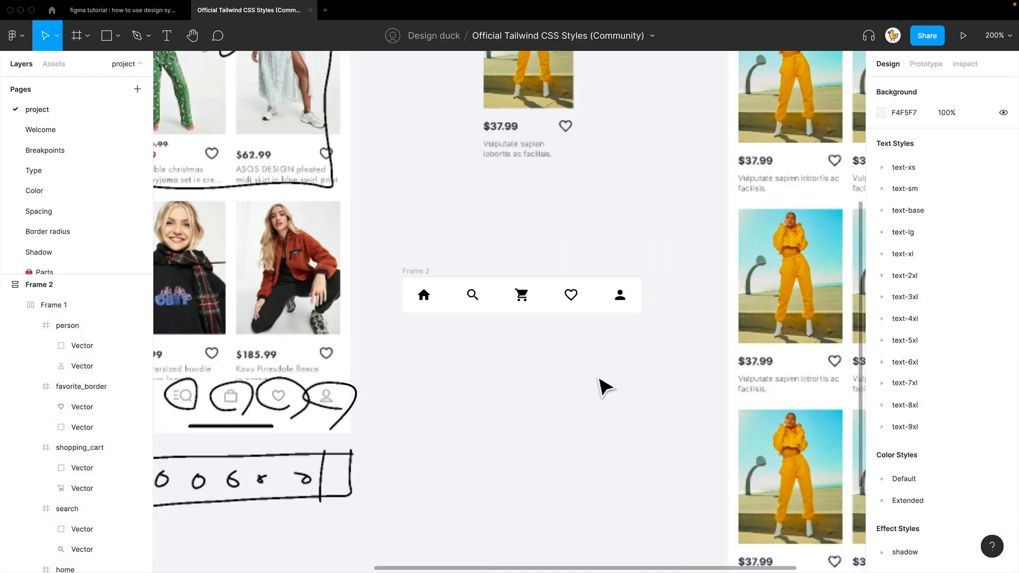
pyautogui.moveTo(472, 343); pyautogui.dragTo(476, 384)
pyautogui.click(497, 330)
pyautogui.moveTo(710, 334); pyautogui.dragTo(447, 399)
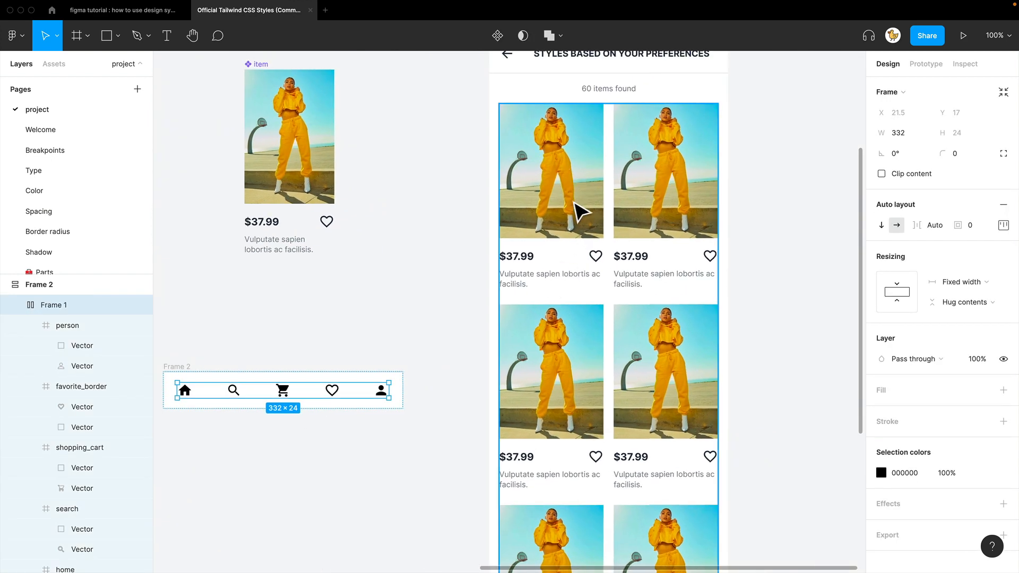
pyautogui.moveTo(366, 419); pyautogui.dragTo(549, 346)
pyautogui.moveTo(390, 377); pyautogui.dragTo(431, 356)
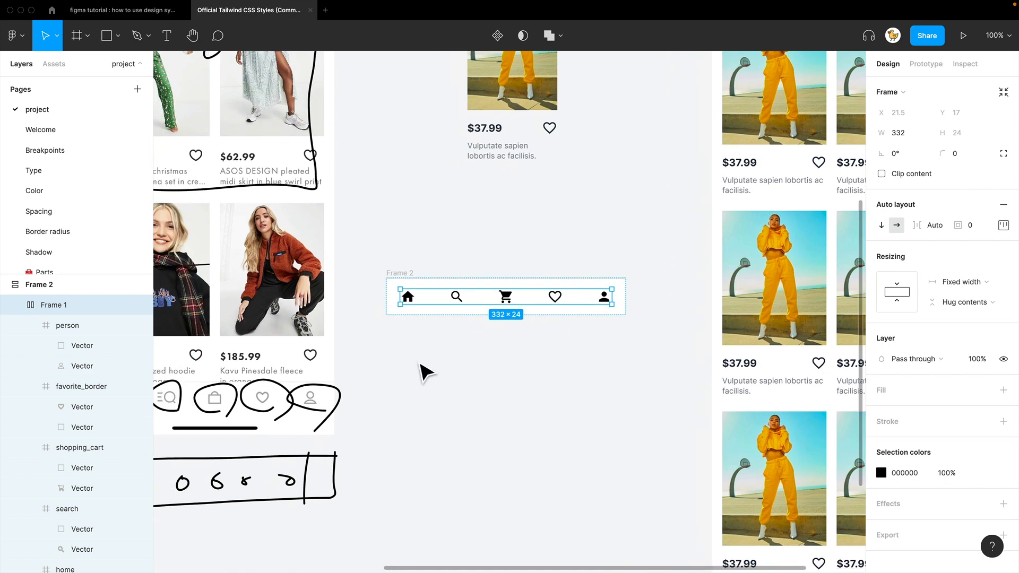
pyautogui.press('super+equal')
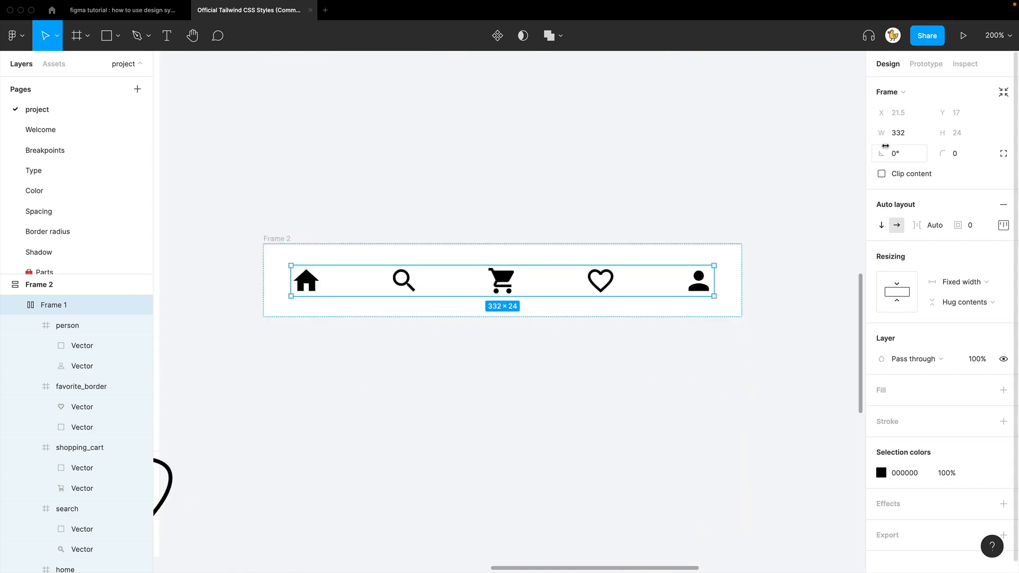
pyautogui.click(909, 139)
pyautogui.write('3')
pyautogui.press('Return')
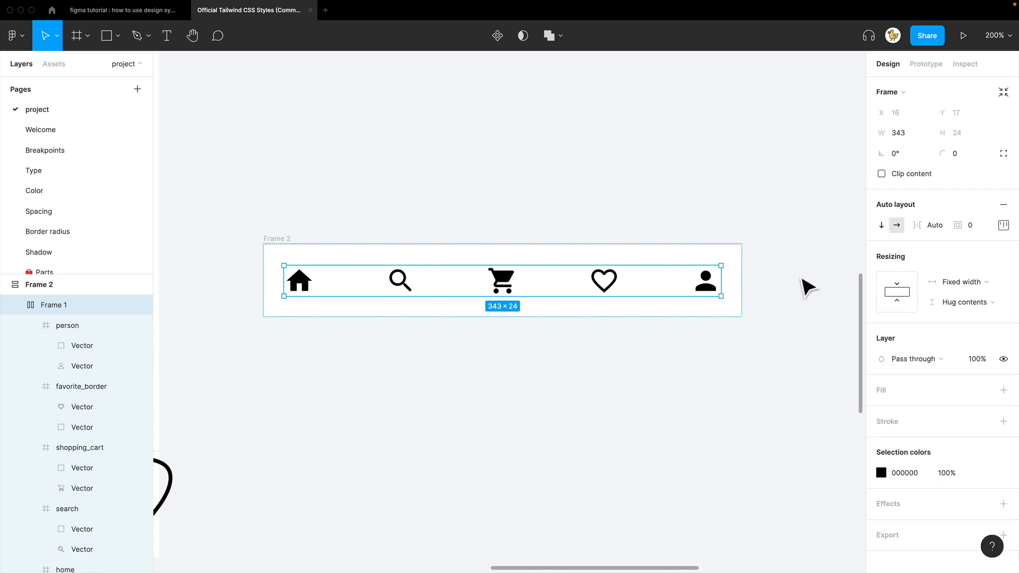
pyautogui.click(607, 352)
# Step: Rename the inner icon row layer as buttons
pyautogui.click(488, 295)
pyautogui.press('super+r')
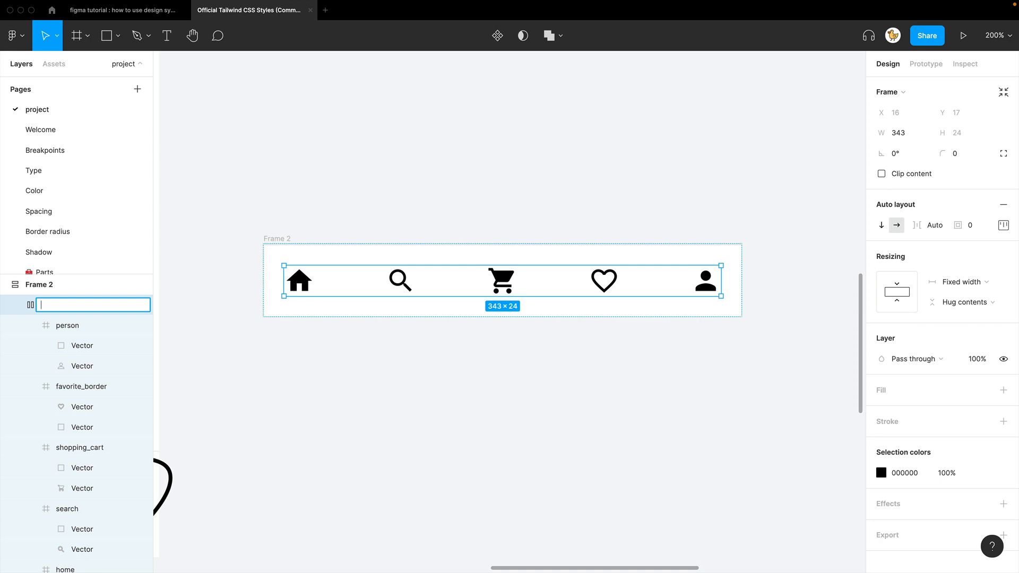
pyautogui.press('Return')
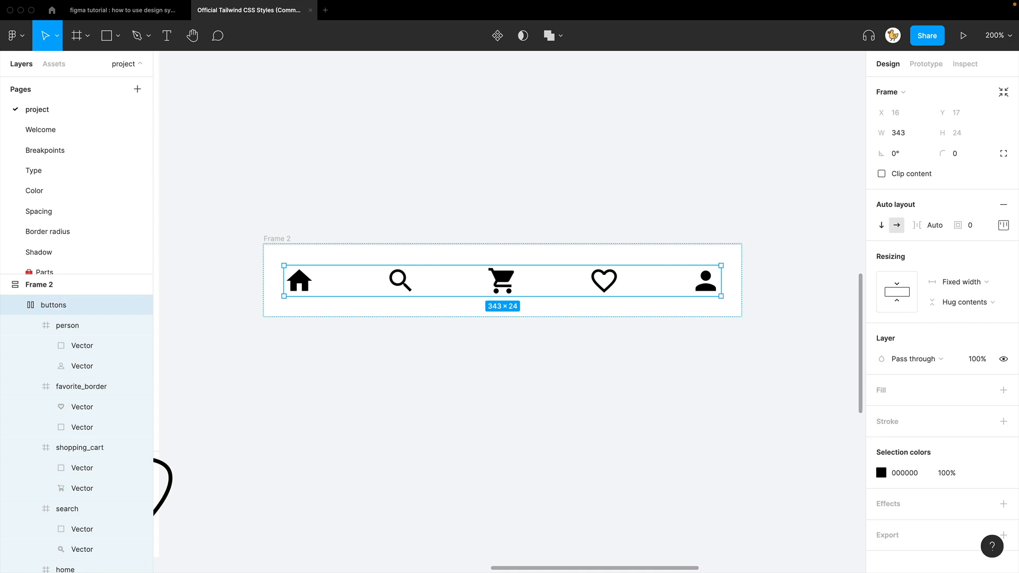
# Step: Rename the outer frame containing the divider and icons as bottom nav
pyautogui.click(326, 192)
pyautogui.click(281, 243)
pyautogui.press('super+r')
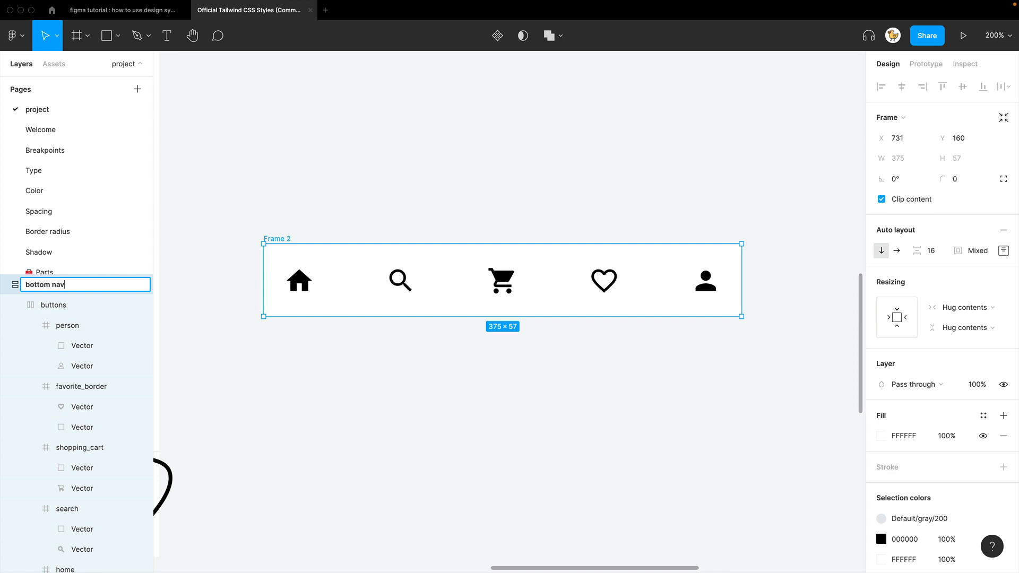
pyautogui.click(631, 394)
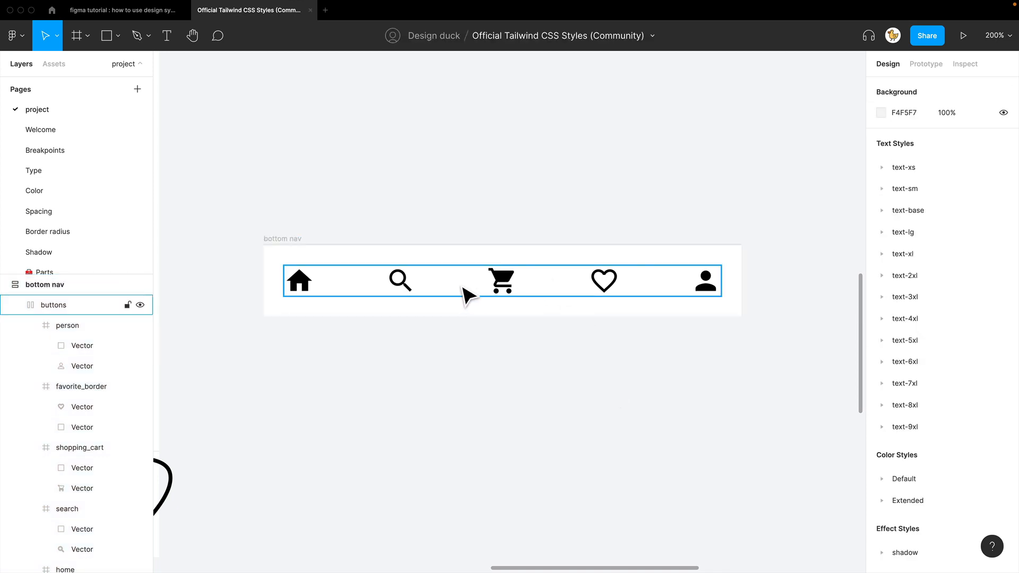
# Step: Set the left padding of the buttons row's auto layout to 4
pyautogui.click(448, 304)
pyautogui.click(416, 368)
pyautogui.scroll(1, 434, 364)
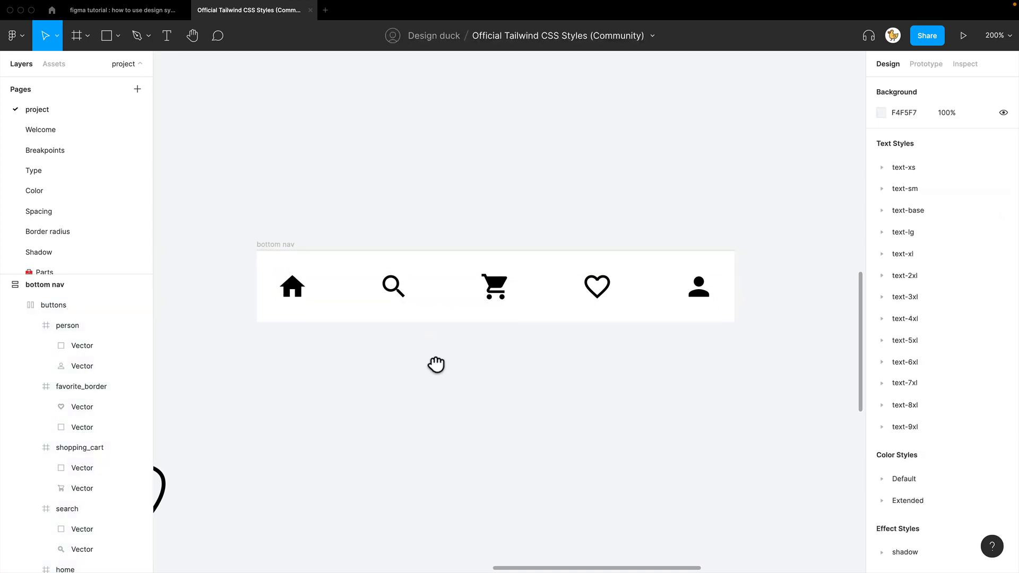
pyautogui.click(374, 311)
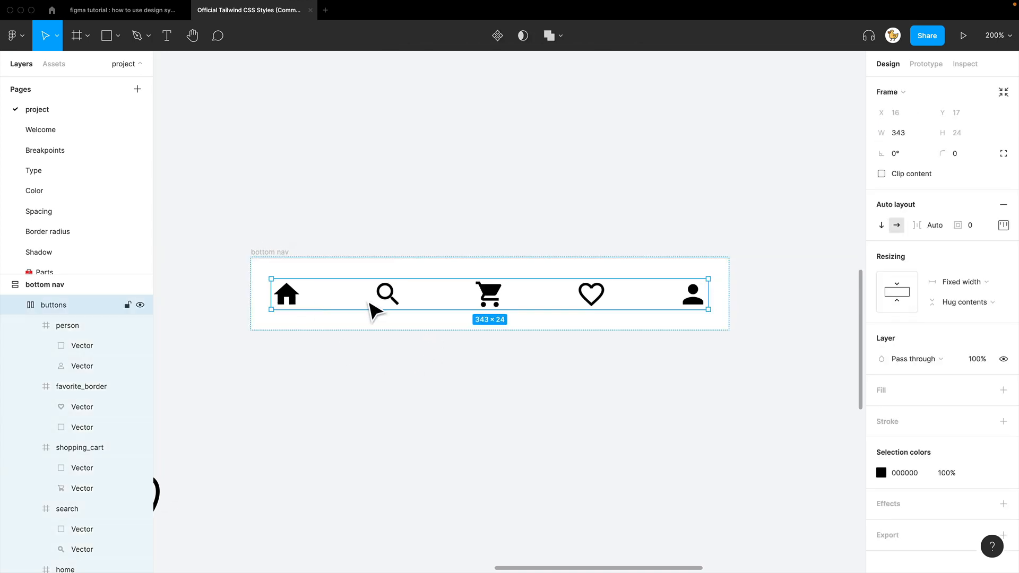
pyautogui.click(1003, 228)
pyautogui.click(924, 279)
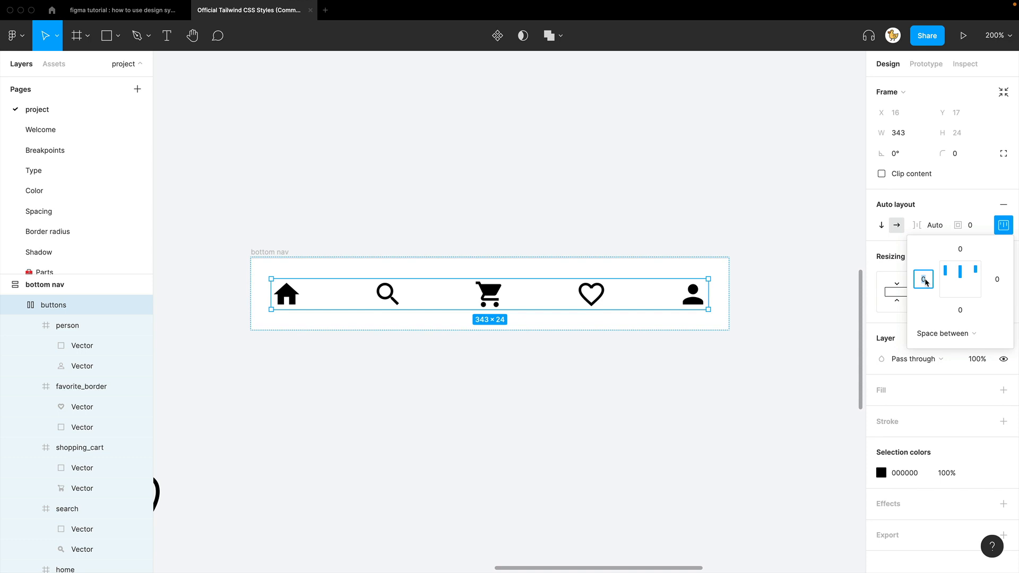
pyautogui.write('4')
pyautogui.press('Return')
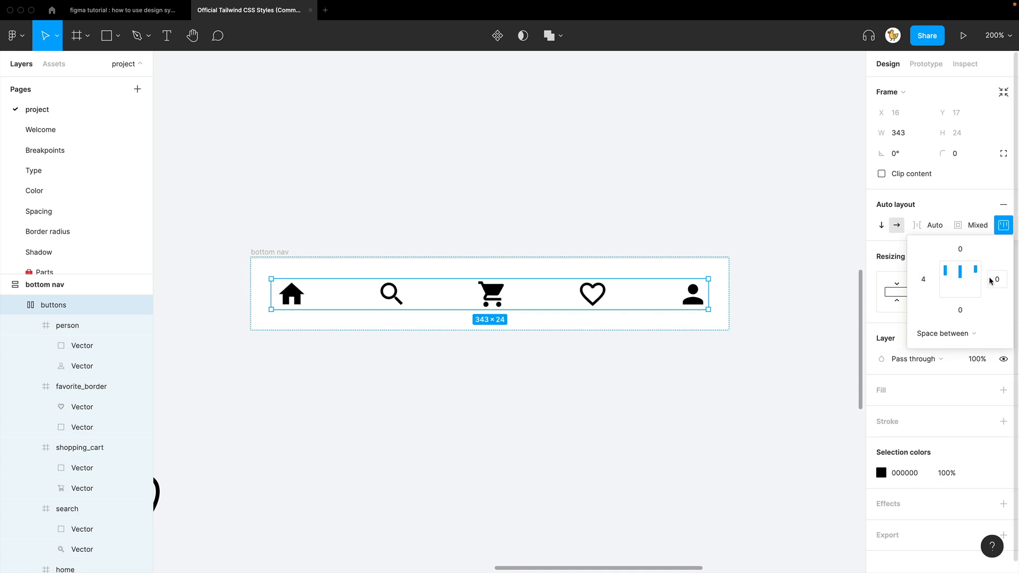
# Step: Set the right padding of the buttons row's auto layout to 4
pyautogui.write('4')
pyautogui.press('Return')
pyautogui.press('Escape')
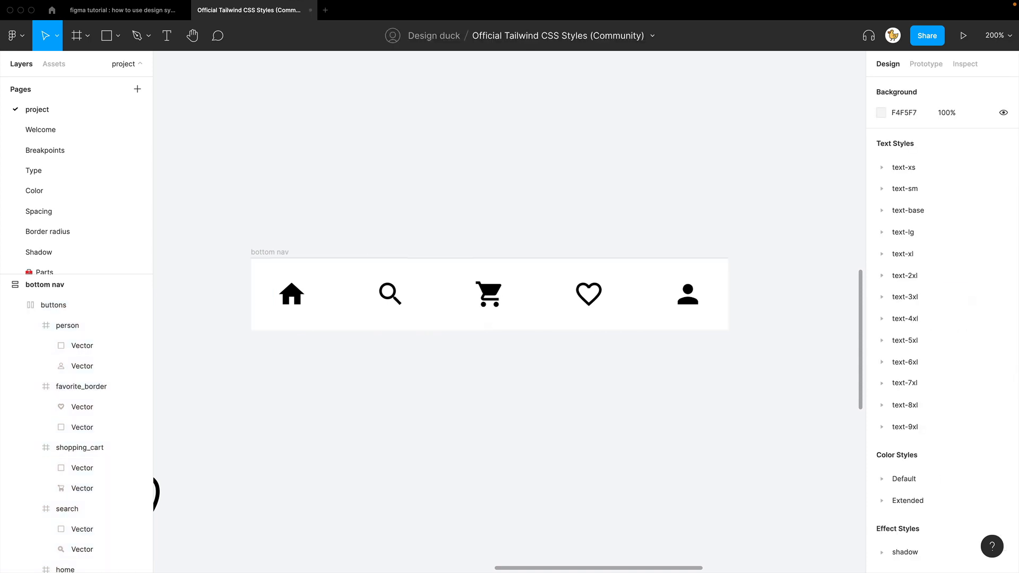
# Step: Turn the bottom nav frame into a reusable component
pyautogui.hotkey('shift', '0')
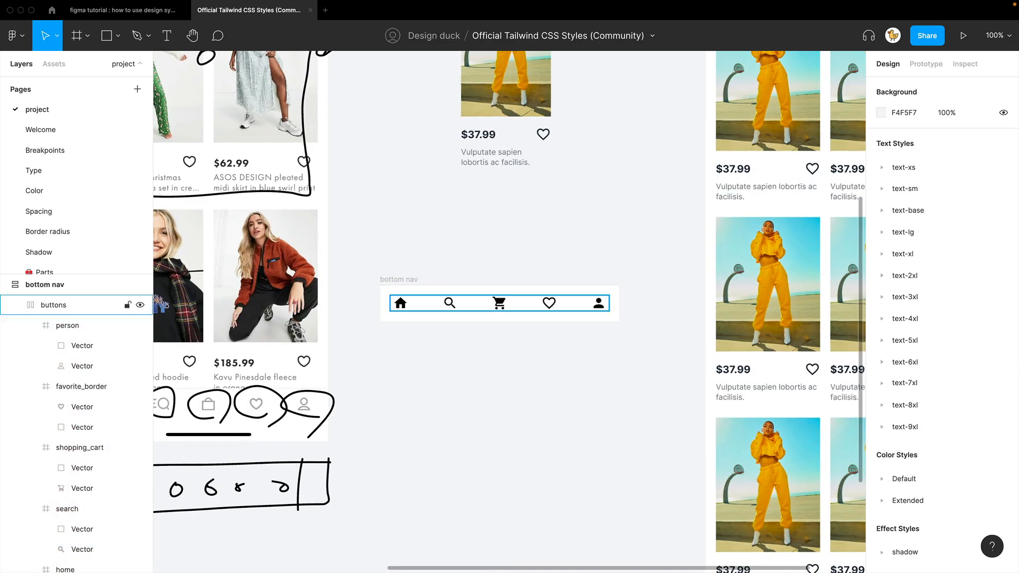
pyautogui.scroll(2, 509, 312)
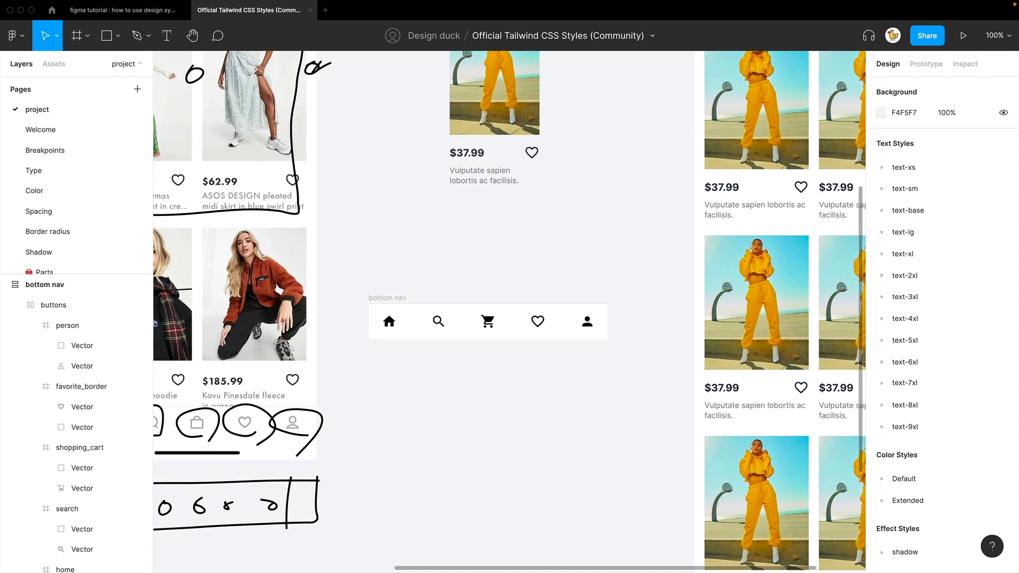
pyautogui.click(387, 298)
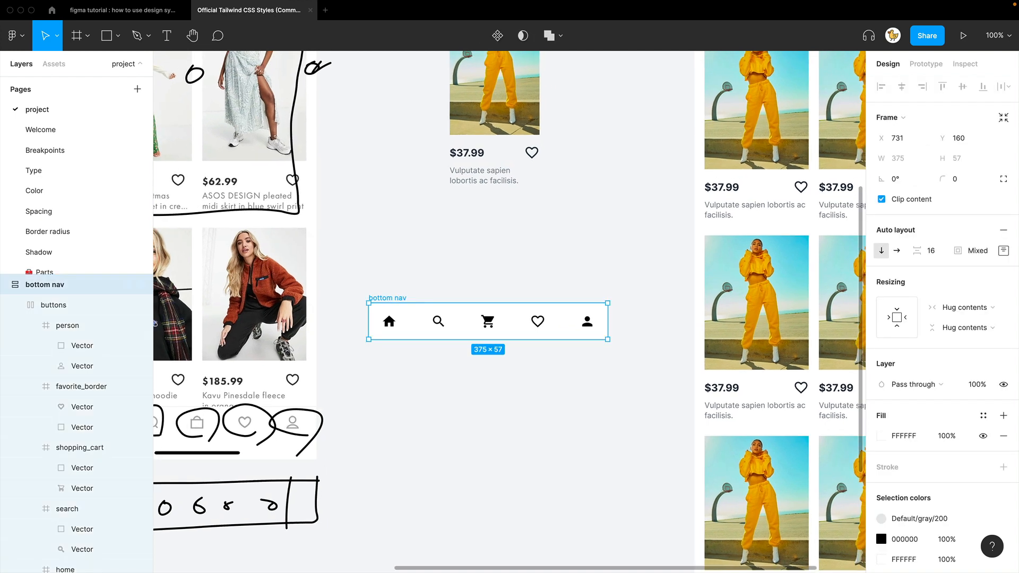
pyautogui.press('super+alt+k')
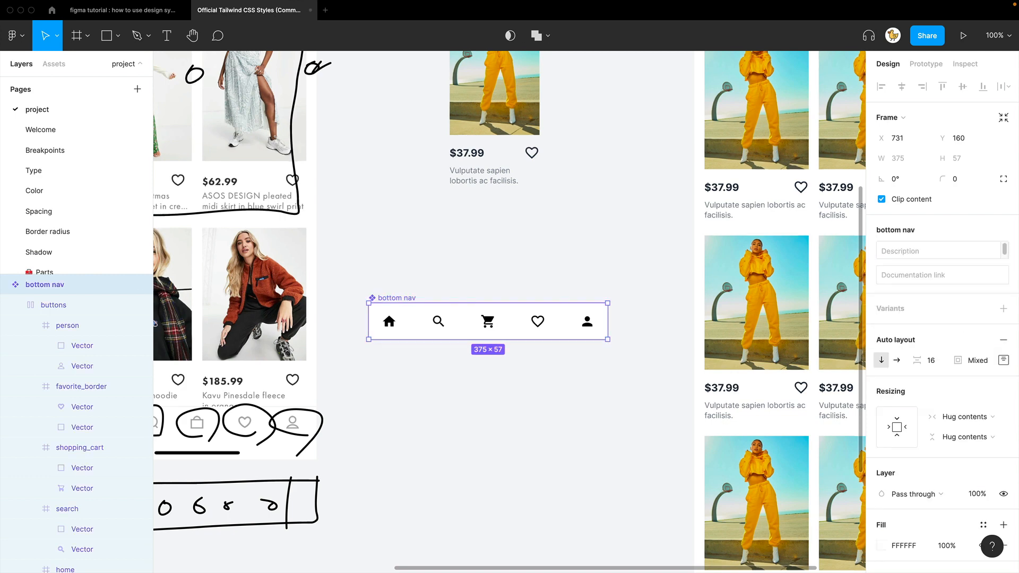
pyautogui.press('Escape')
# Step: Place an instance of the bottom nav component inside the copy frame, over the product grid
pyautogui.press('super+minus')
pyautogui.hscroll(5, 509, 312)
pyautogui.scroll(-2, 509, 312)
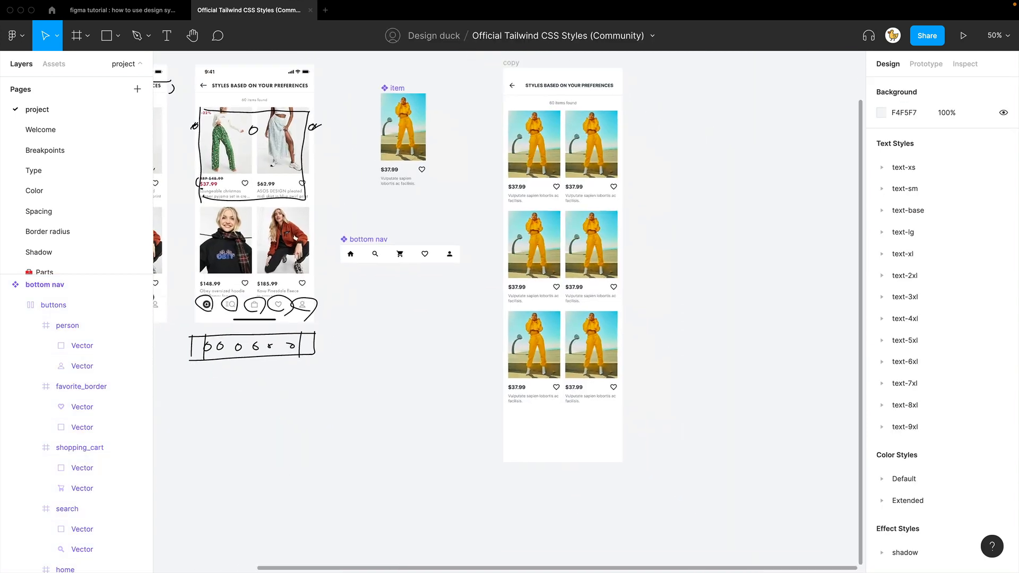
pyautogui.click(335, 244)
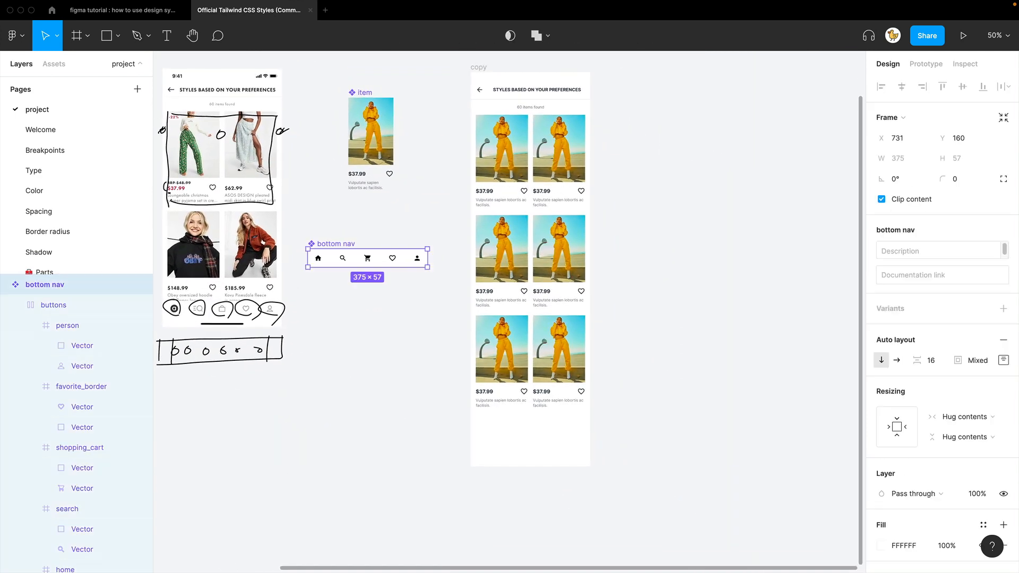
pyautogui.moveTo(327, 243); pyautogui.dragTo(372, 298)
pyautogui.click(372, 299)
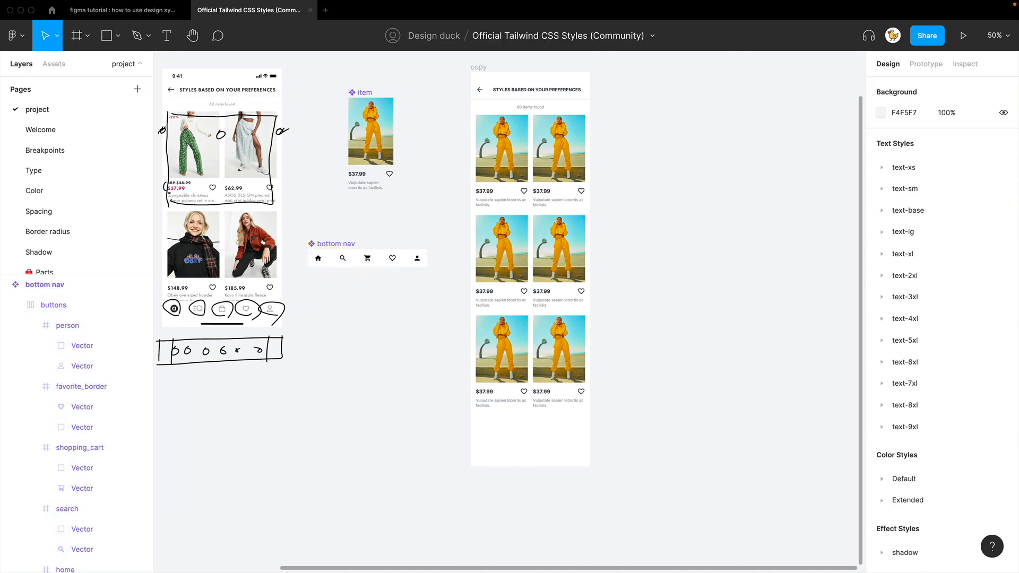
pyautogui.moveTo(336, 244); pyautogui.dragTo(499, 289)
pyautogui.click(443, 306)
pyautogui.scroll(2, 443, 305)
pyautogui.moveTo(512, 351); pyautogui.dragTo(516, 344)
pyautogui.click(606, 339)
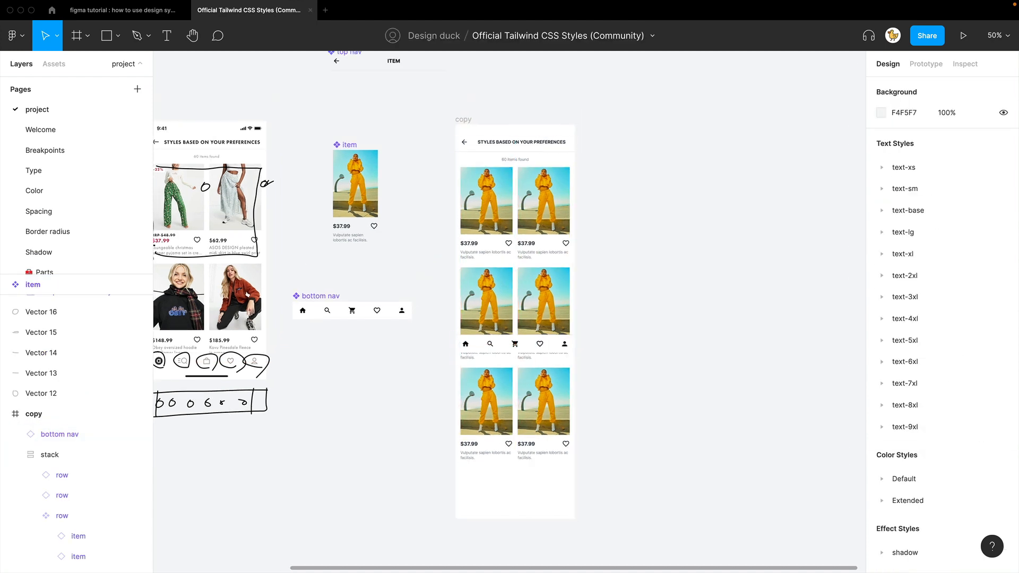
# Step: Check the reference screenshot's size and set the height of the copy frame to 812
pyautogui.click(463, 120)
pyautogui.hscroll(-3, 510, 312)
pyautogui.hscroll(1, 510, 312)
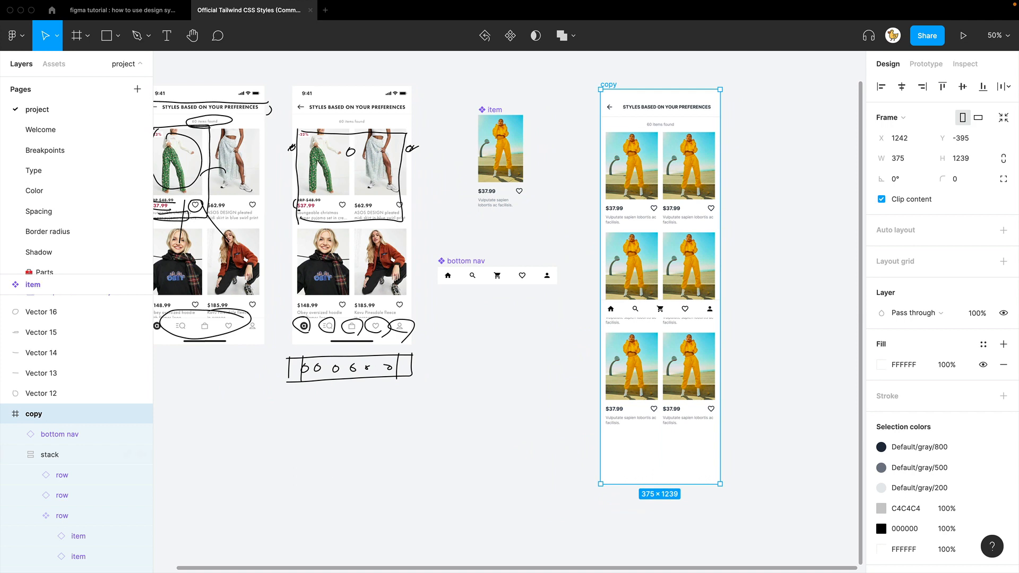
pyautogui.click(352, 257)
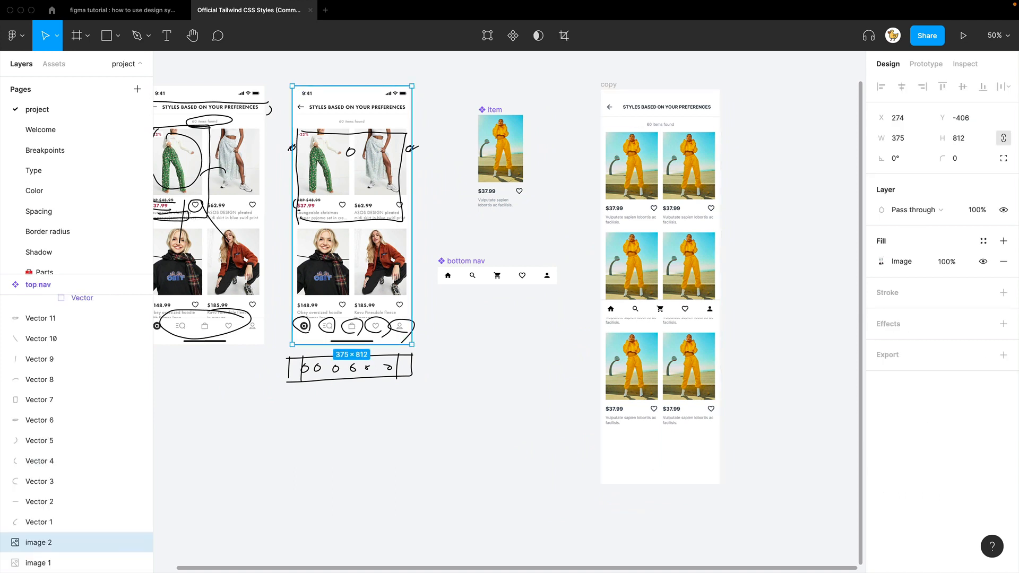
pyautogui.click(563, 169)
pyautogui.click(609, 85)
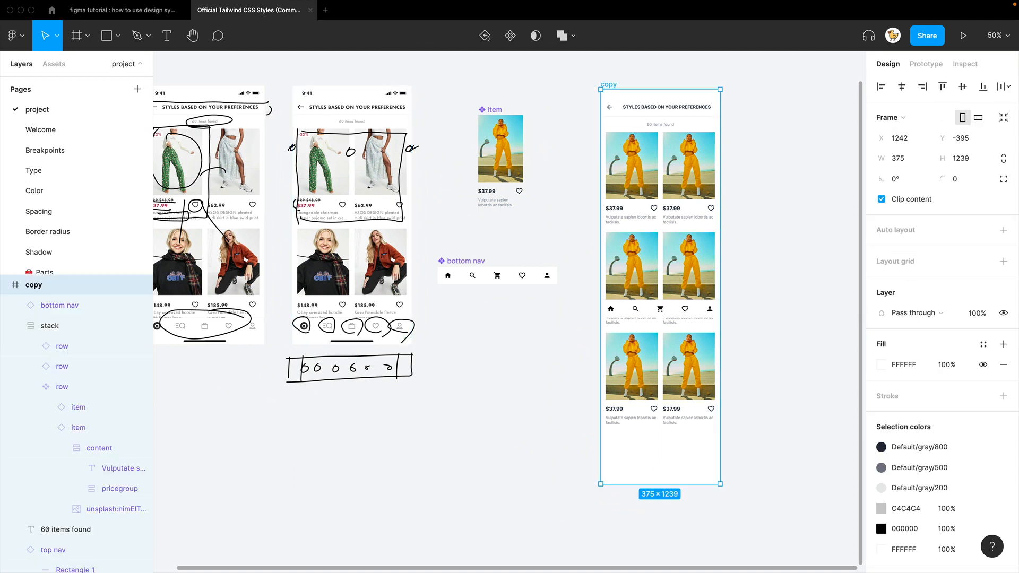
pyautogui.click(961, 159)
pyautogui.write('8')
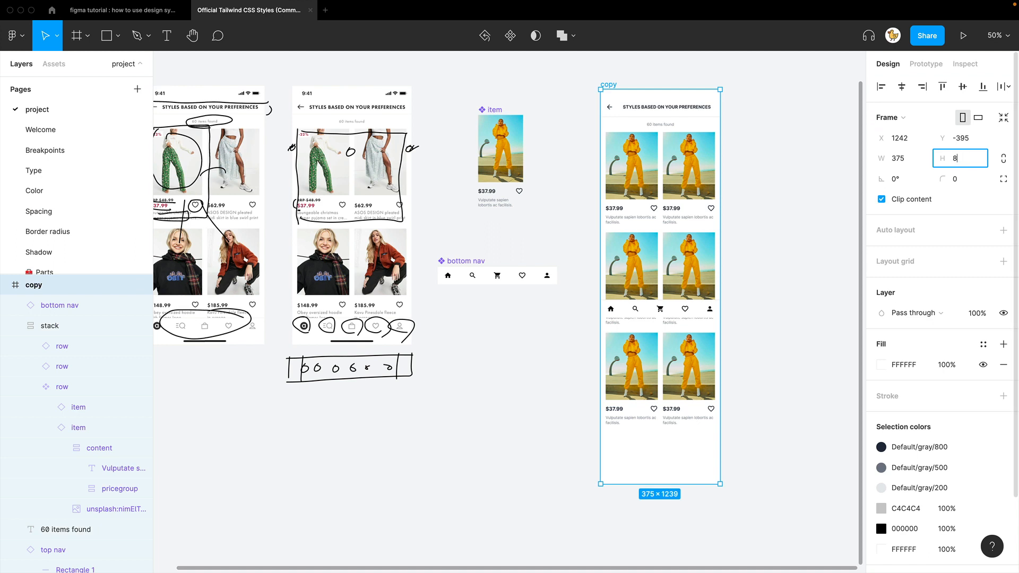
pyautogui.write('12')
pyautogui.press('Return')
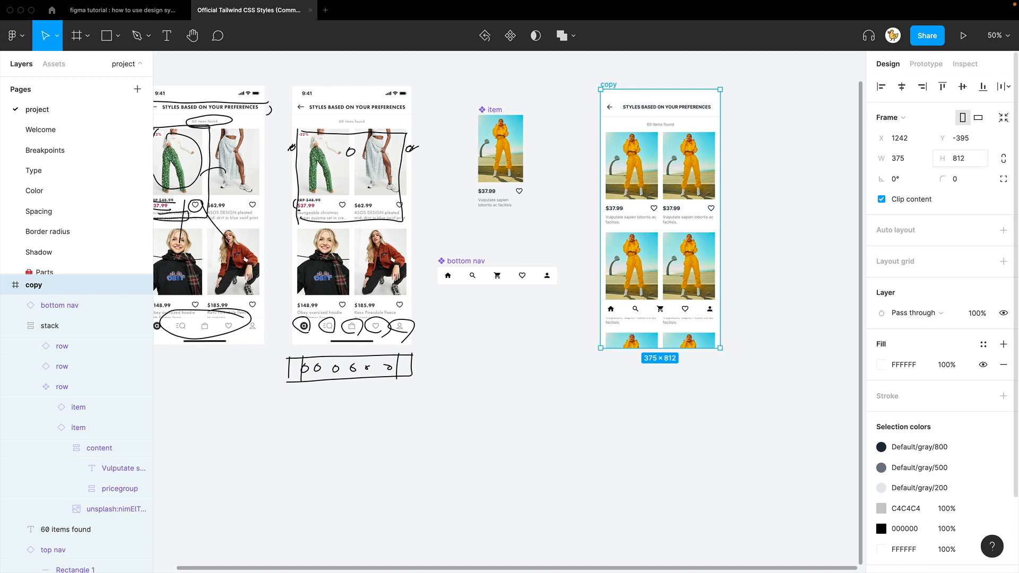
# Step: Move the bottom nav instance to the bottom edge of the copy frame, at X 0 and Y 755
pyautogui.click(770, 301)
pyautogui.moveTo(787, 300); pyautogui.dragTo(673, 370)
pyautogui.hotkey('shift', '0')
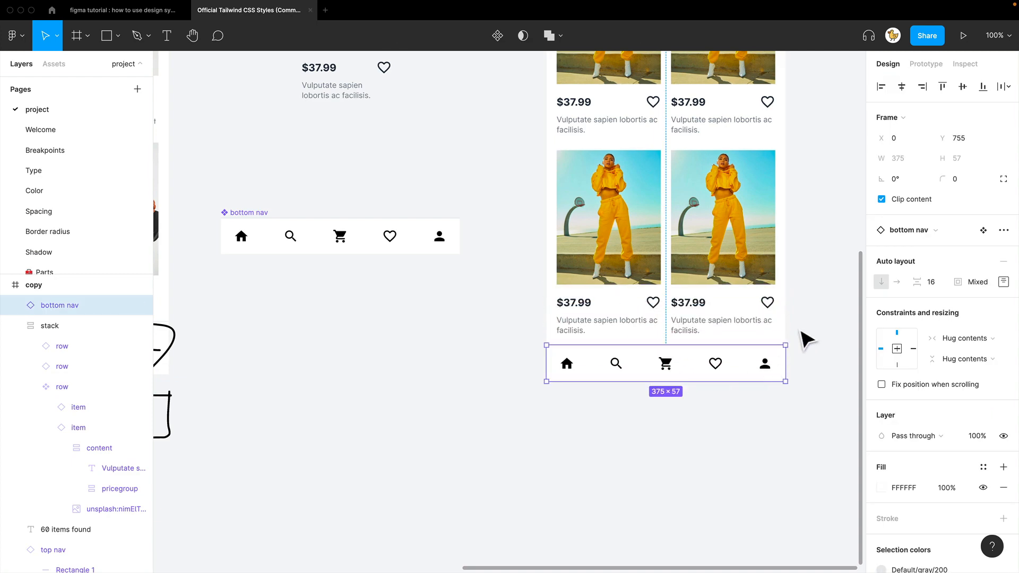
# Step: Examine the copy frame alongside the reference screenshot, including its status bar and its bottom edge below the icons
pyautogui.click(800, 331)
pyautogui.moveTo(817, 290); pyautogui.dragTo(717, 438)
pyautogui.click(642, 353)
pyautogui.moveTo(760, 183); pyautogui.dragTo(703, 303)
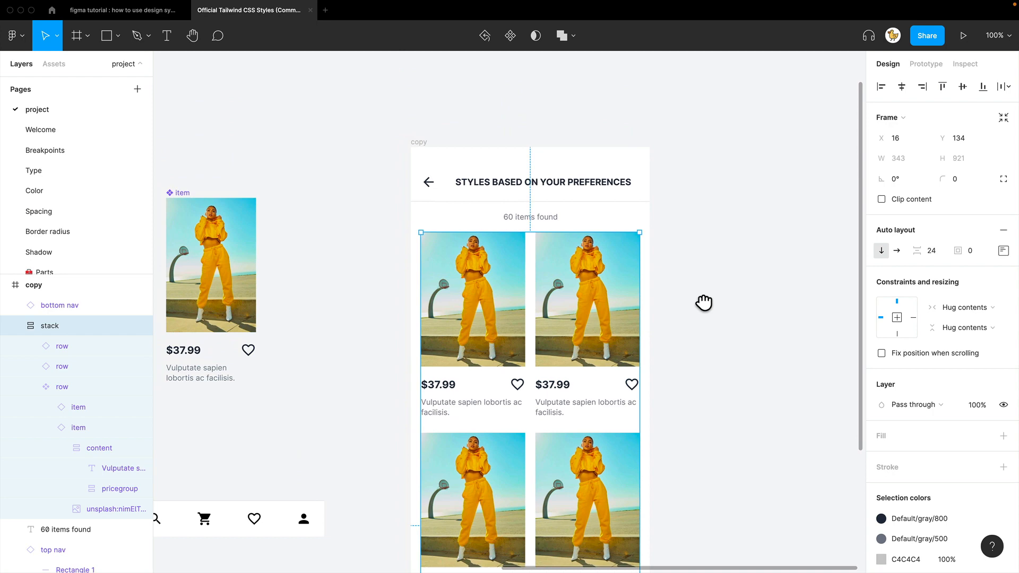
pyautogui.click(705, 361)
pyautogui.scroll(-5, 690, 345)
pyautogui.moveTo(591, 451); pyautogui.dragTo(592, 442)
pyautogui.click(338, 453)
pyautogui.hscroll(-10, 339, 374)
pyautogui.scroll(4, 339, 374)
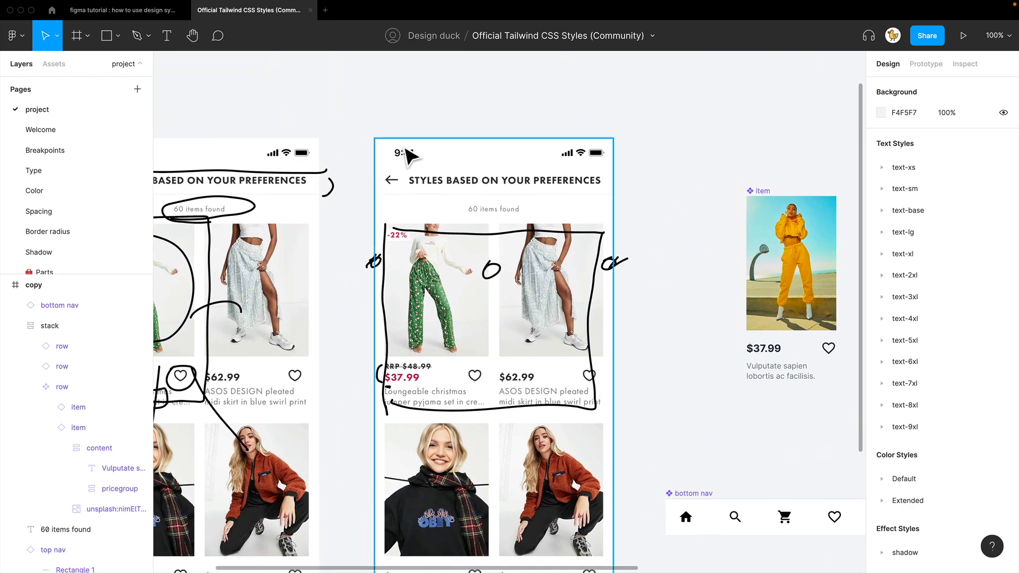
pyautogui.scroll(-6, 671, 380)
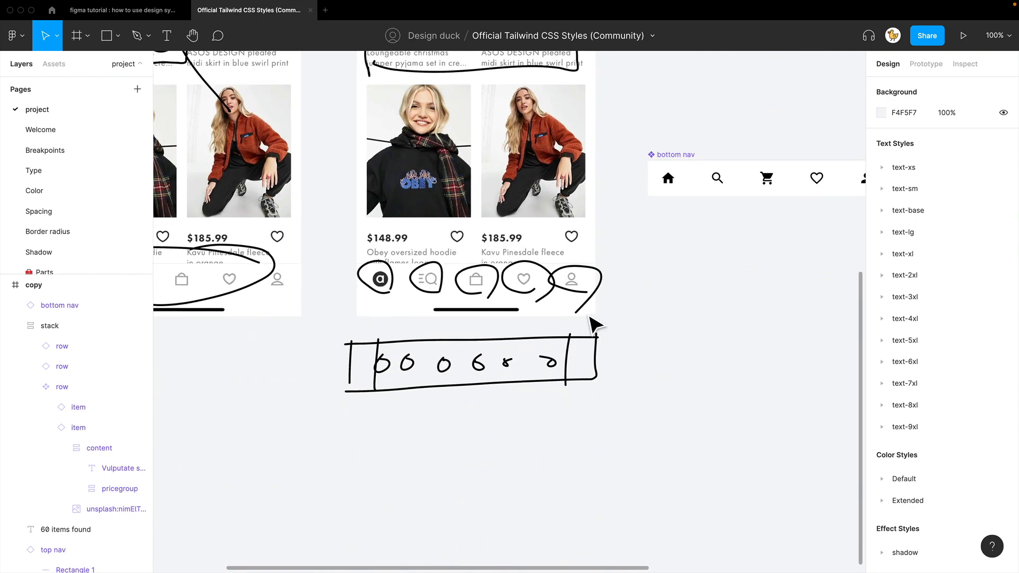
pyautogui.scroll(1, 312, 387)
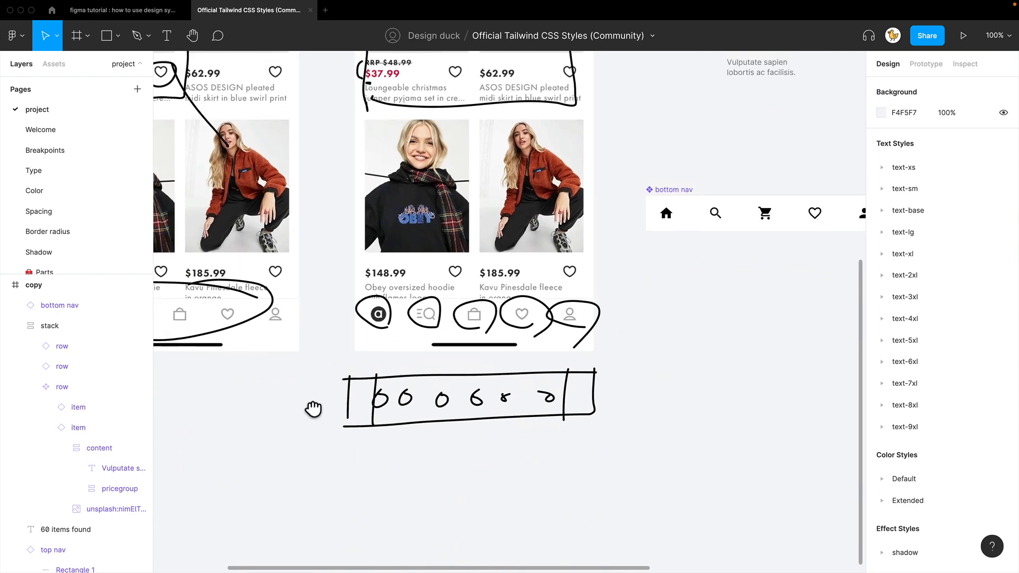
# Step: Search the Figma Community for "ios 15" and open a duplicate of the iOS 15 UI Kit for Figma
pyautogui.click(25, 36)
pyautogui.click(49, 40)
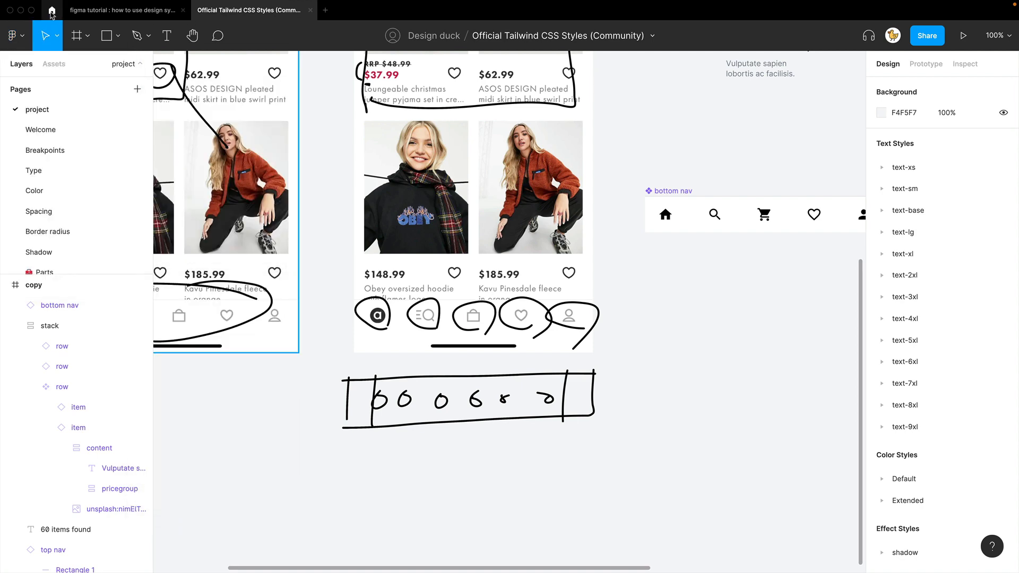
pyautogui.click(52, 11)
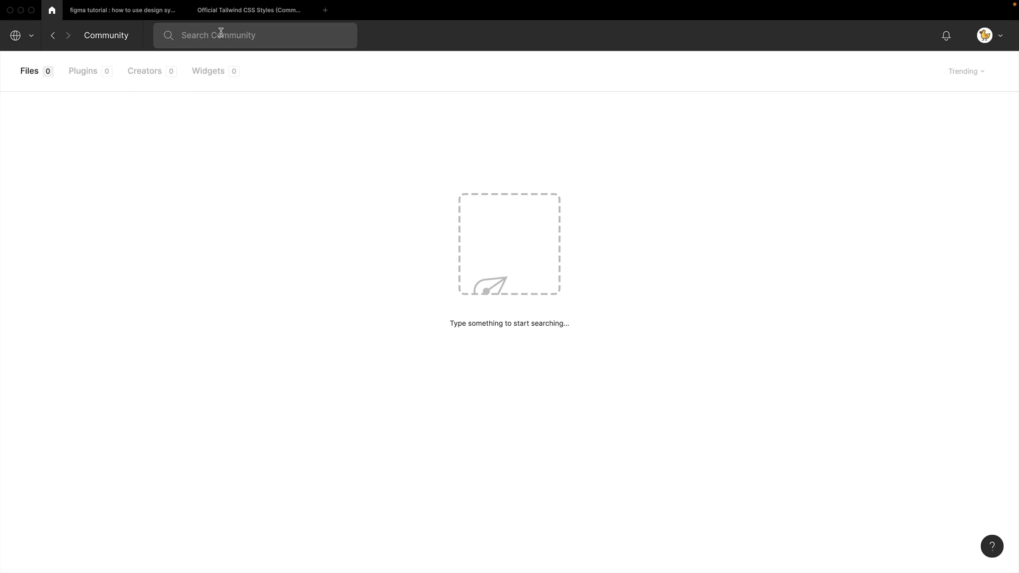
pyautogui.write('ios 15')
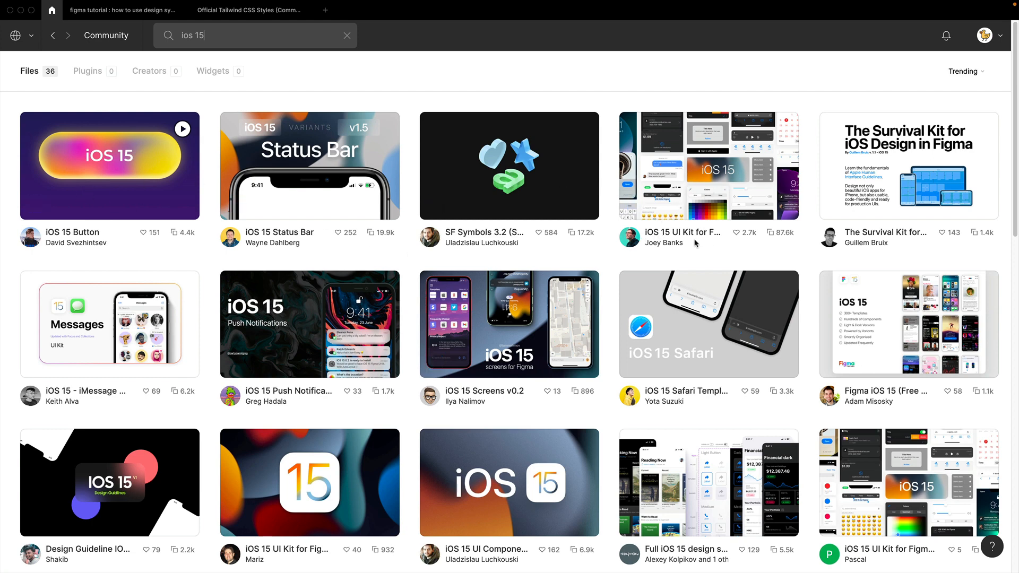
pyautogui.click(718, 176)
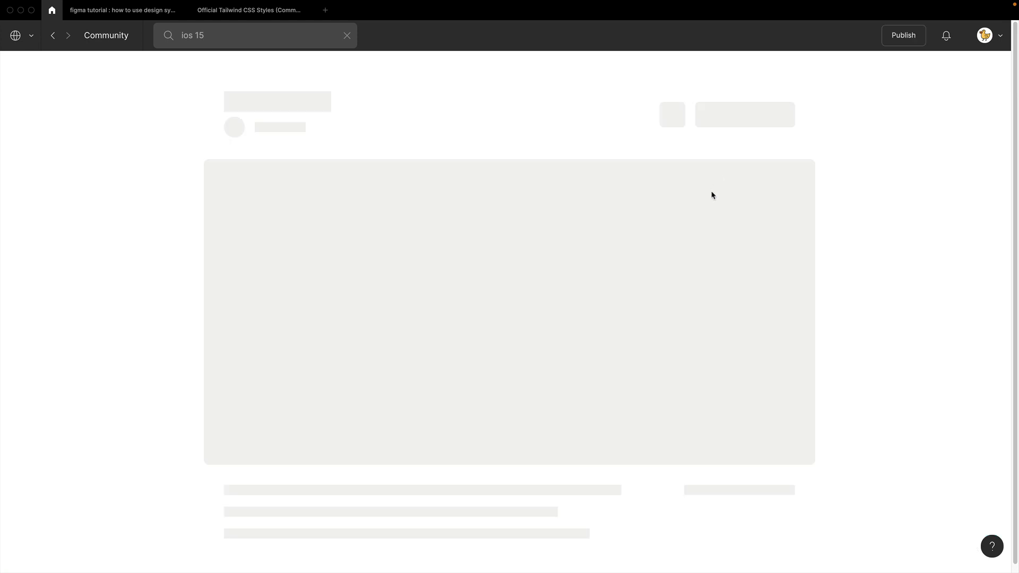
pyautogui.click(750, 95)
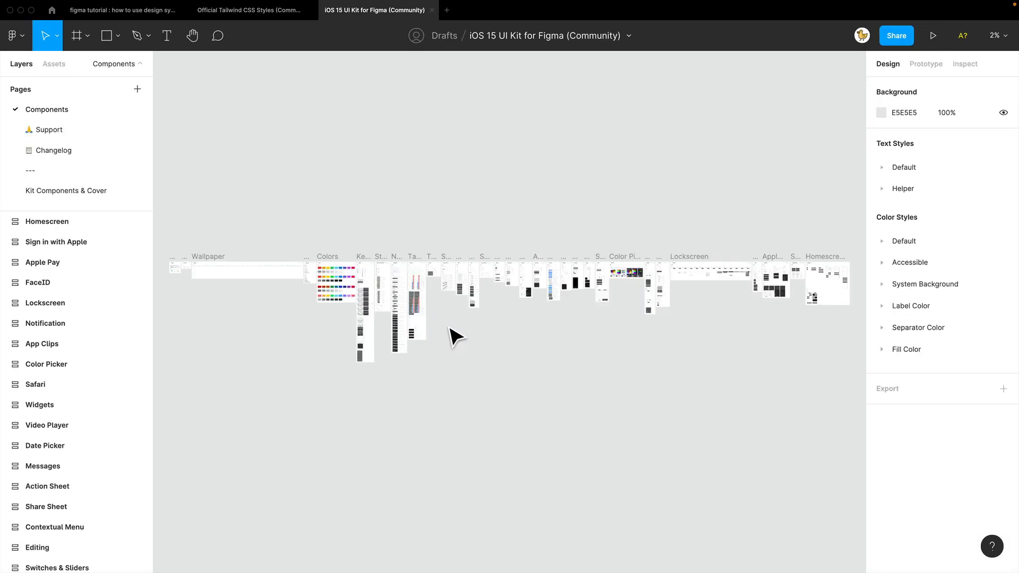
# Step: Find and copy the Light / Default variant of the StatusBar / iPhone X (or newer) component in the kit
pyautogui.scroll(5, 446, 341)
pyautogui.press('super+plus')
pyautogui.moveTo(429, 218); pyautogui.dragTo(805, 314)
pyautogui.moveTo(439, 270); pyautogui.dragTo(631, 297)
pyautogui.hscroll(-3, 631, 297)
pyautogui.scroll(10, 540, 279)
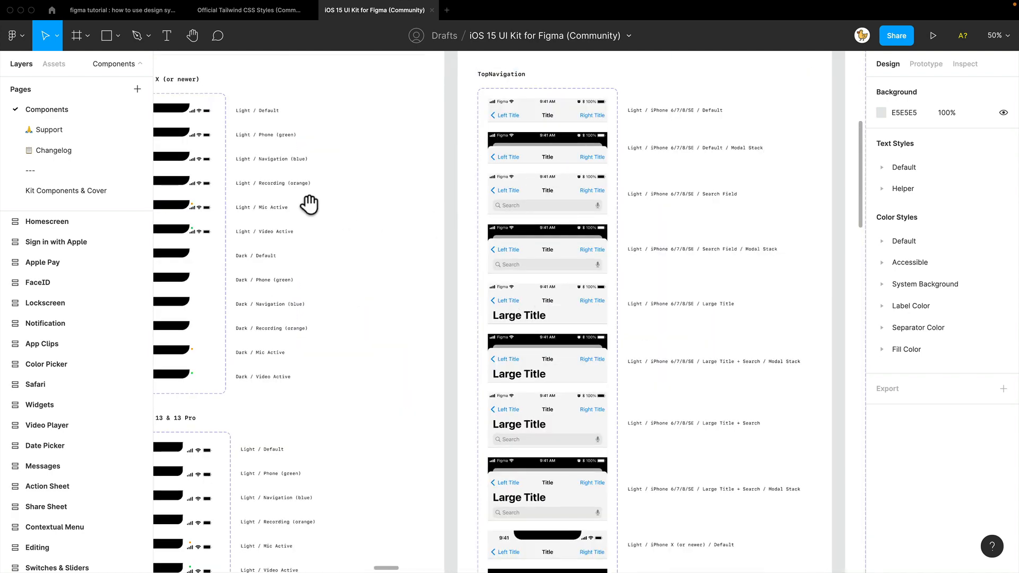
pyautogui.moveTo(307, 200); pyautogui.dragTo(690, 298)
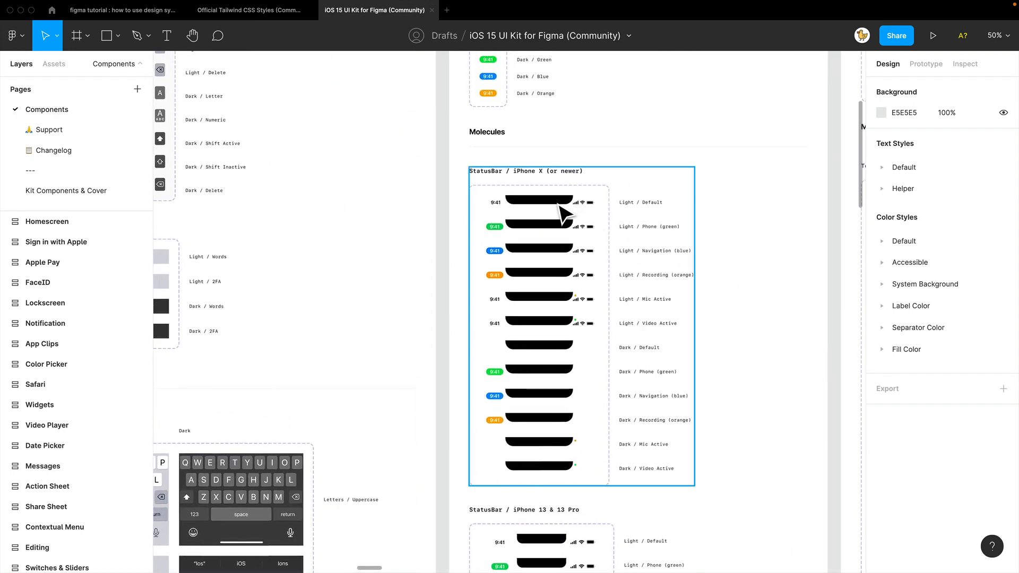
pyautogui.click(566, 214)
pyautogui.click(566, 214)
pyautogui.click(569, 210)
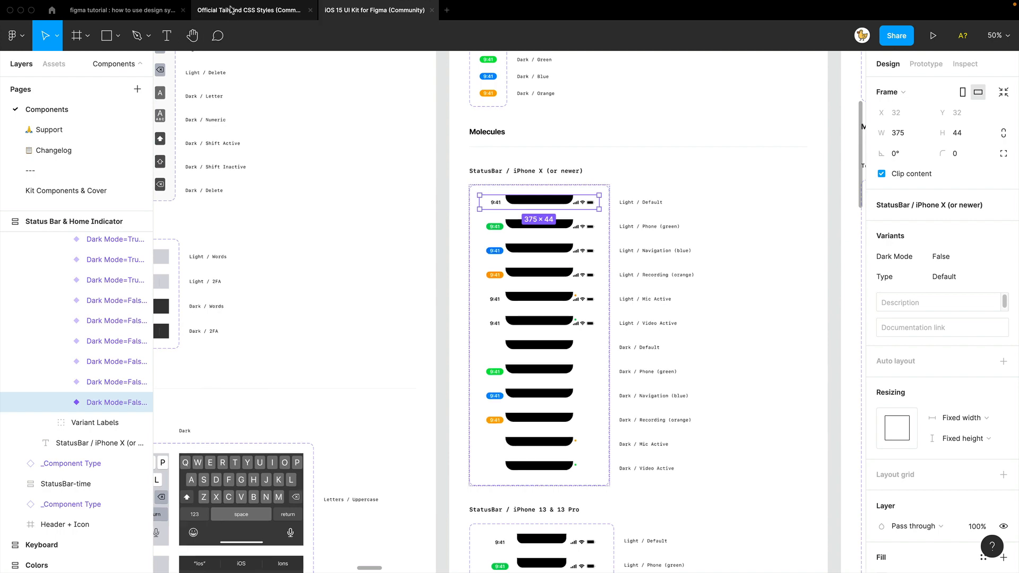
# Step: Switch to the Tailwind project file, paste the status bar above the copy frame and hide its notch
pyautogui.click(249, 10)
pyautogui.moveTo(724, 141); pyautogui.dragTo(434, 262)
pyautogui.moveTo(532, 118); pyautogui.dragTo(423, 309)
pyautogui.click(391, 246)
pyautogui.hotkey('ctrl', 'v')
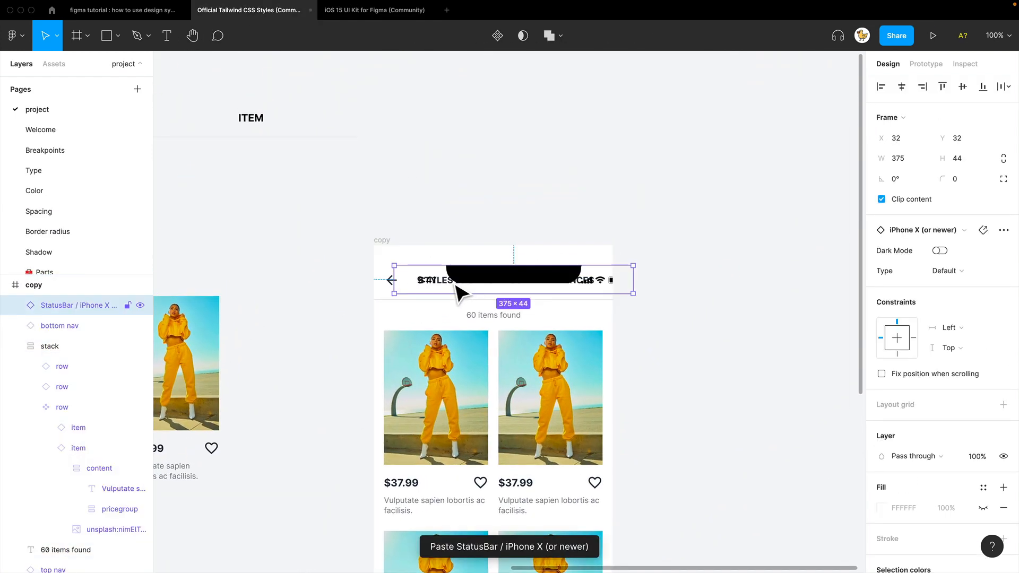
pyautogui.moveTo(517, 285); pyautogui.dragTo(530, 212)
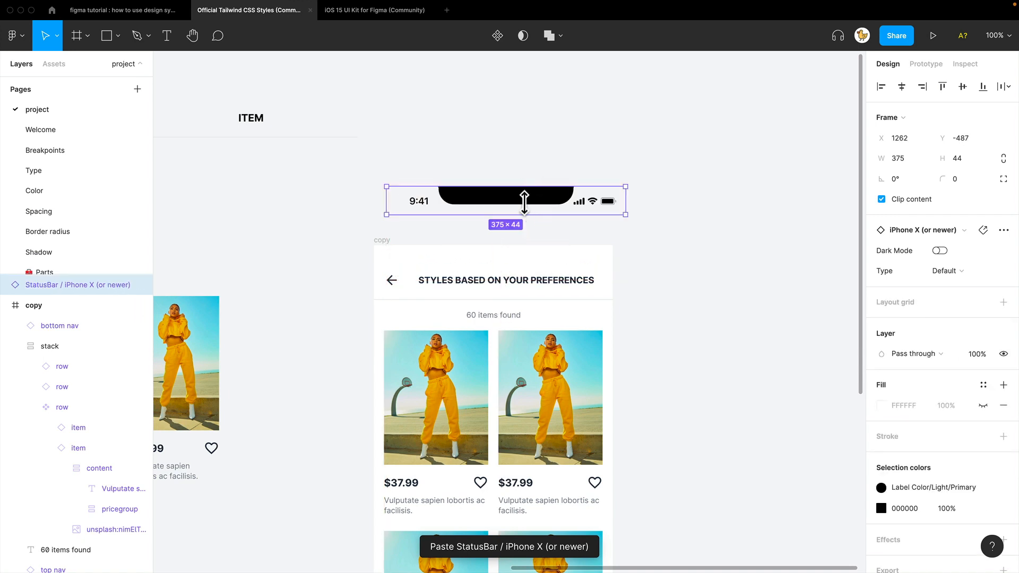
pyautogui.doubleClick(523, 200)
pyautogui.hotkey('ctrl', 'shift', 'h')
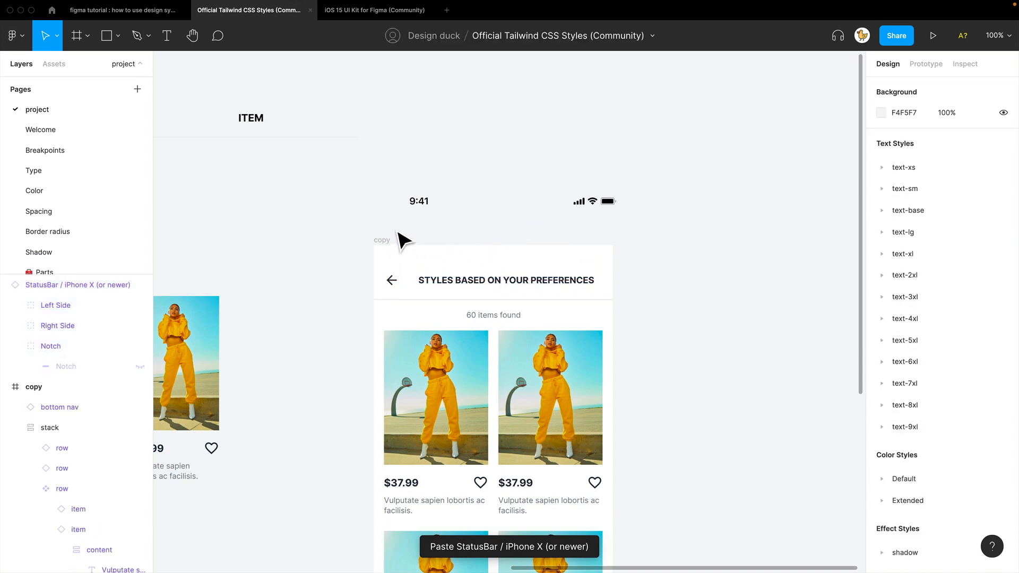
# Step: Place the status bar at the top of the copy frame, just above the top nav
pyautogui.moveTo(430, 204); pyautogui.dragTo(421, 259)
pyautogui.click(667, 313)
pyautogui.moveTo(671, 326); pyautogui.dragTo(744, 238)
pyautogui.click(574, 206)
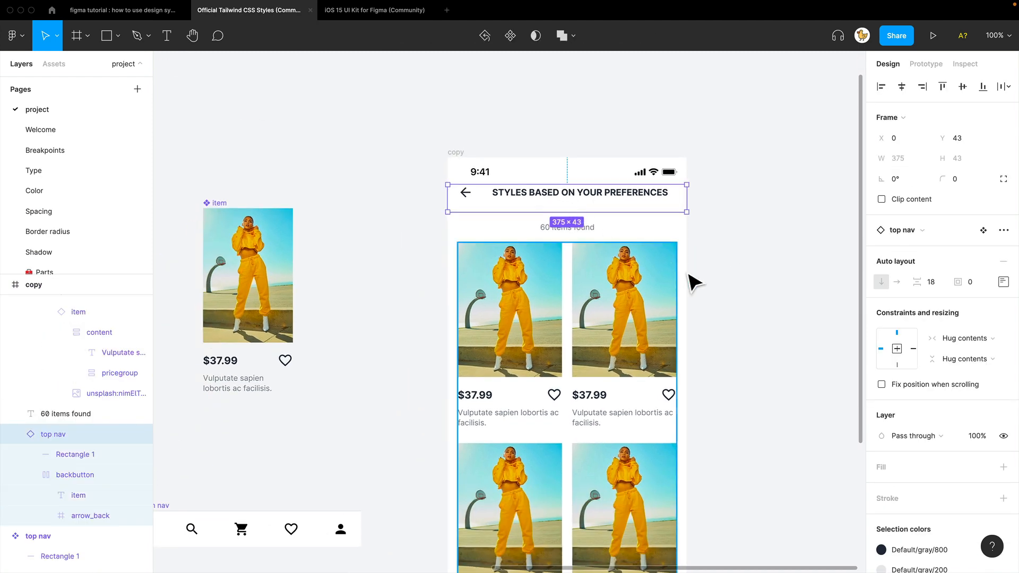
pyautogui.click(693, 360)
pyautogui.press('-')
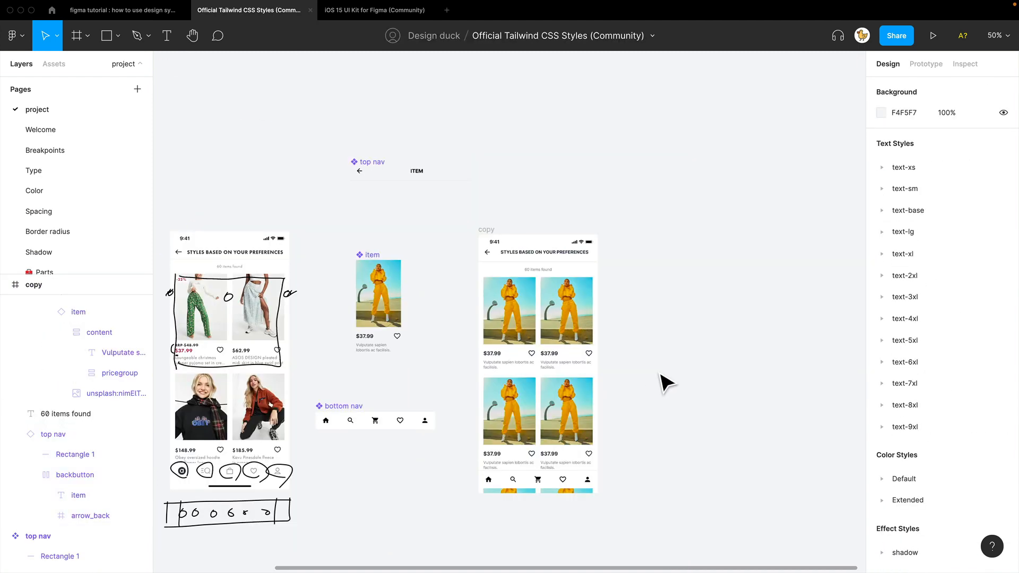
# Step: Switch to the iOS 15 UI Kit file, then find and copy the Light variant of the HomeIndicator component
pyautogui.click(364, 12)
pyautogui.click(709, 377)
pyautogui.scroll(-5, 684, 335)
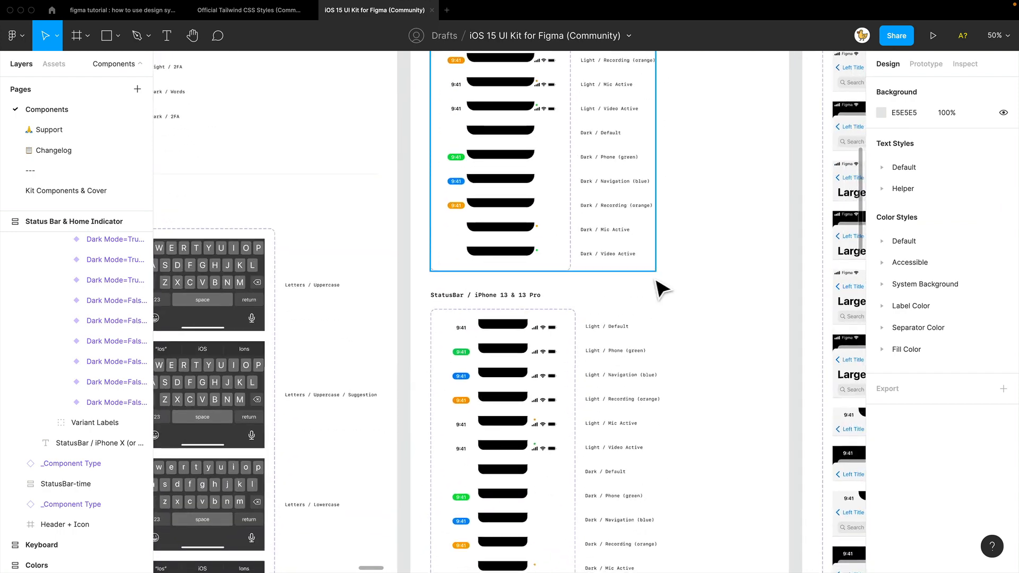
pyautogui.moveTo(289, 398); pyautogui.dragTo(490, 321)
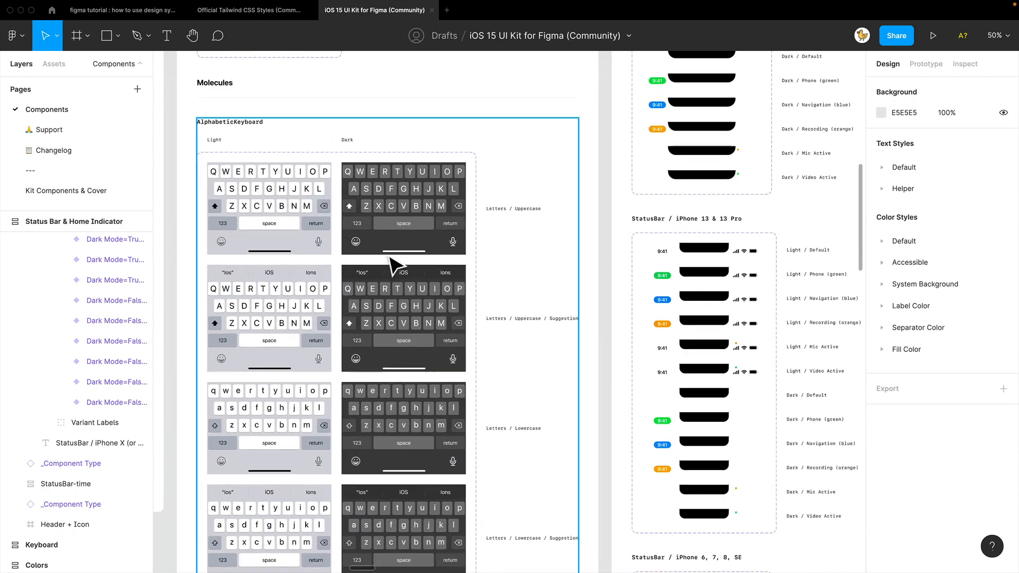
pyautogui.moveTo(331, 347); pyautogui.dragTo(744, 325)
pyautogui.moveTo(621, 277); pyautogui.dragTo(234, 104)
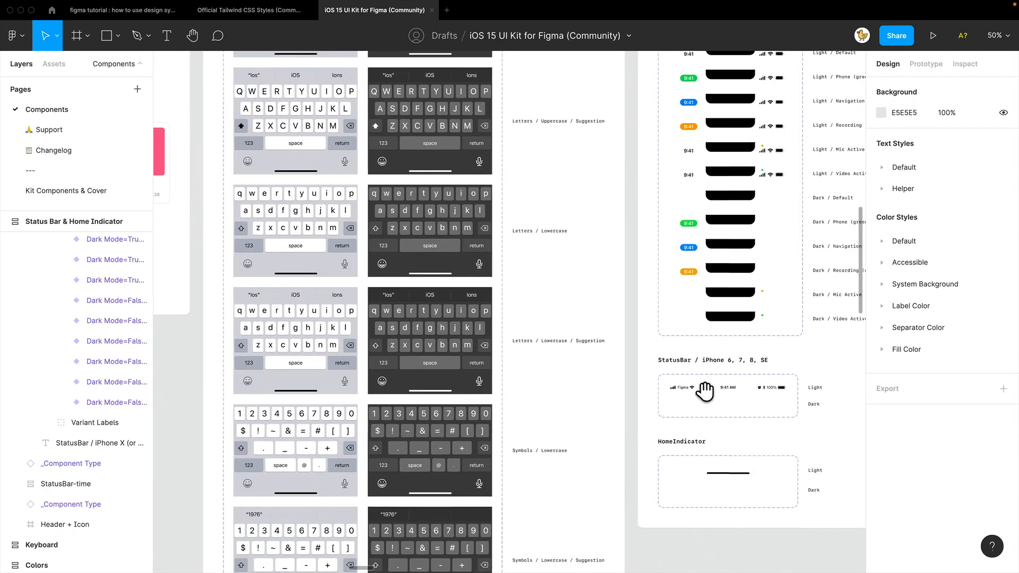
pyautogui.moveTo(705, 392); pyautogui.dragTo(528, 269)
pyautogui.click(558, 357)
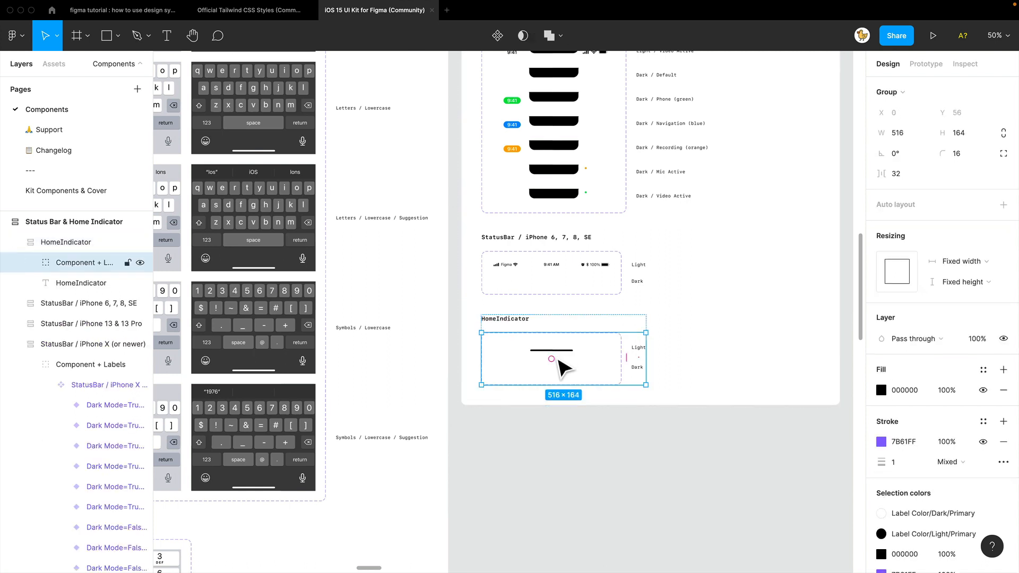
pyautogui.doubleClick(572, 364)
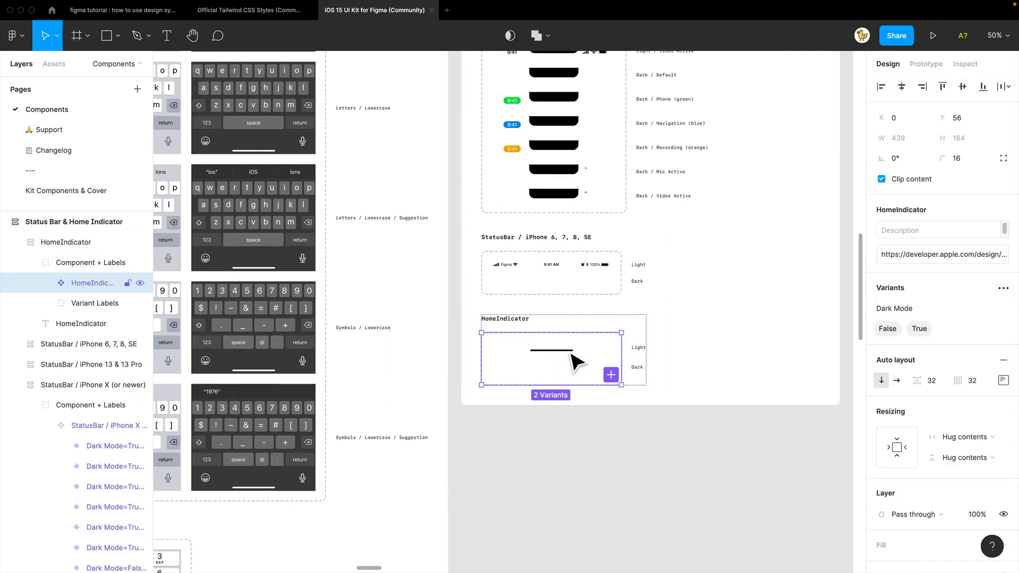
pyautogui.doubleClick(572, 354)
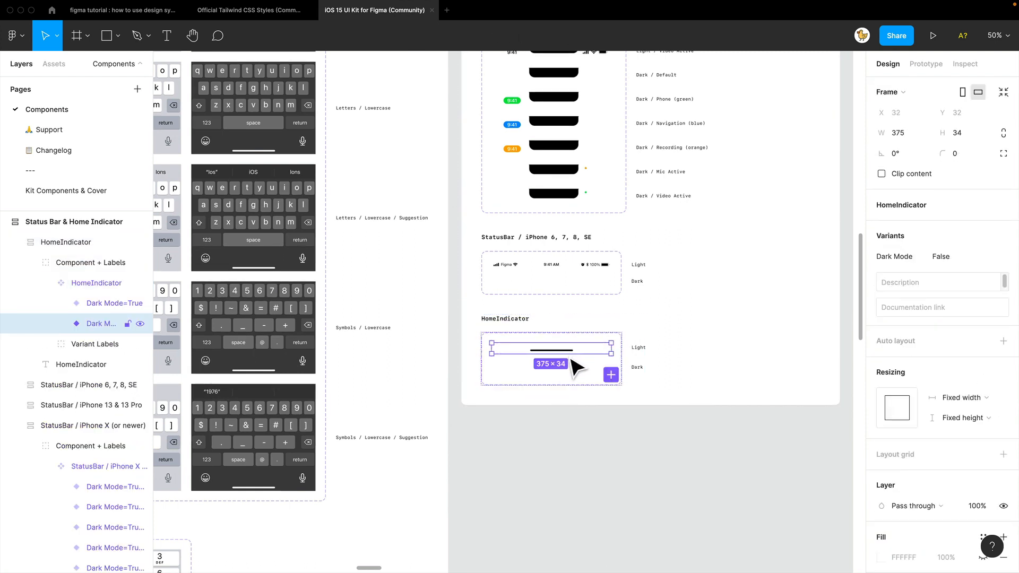
# Step: Return to the Tailwind project file, paste the home indicator and place it at the bottom of the copy frame
pyautogui.click(241, 11)
pyautogui.moveTo(641, 345); pyautogui.dragTo(709, 227)
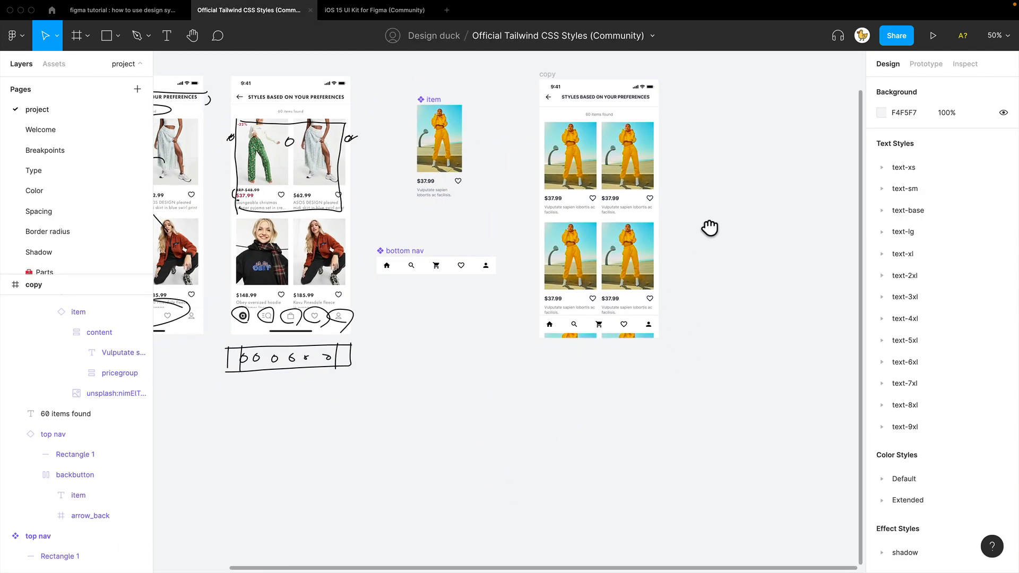
pyautogui.hotkey('ctrl', 'v')
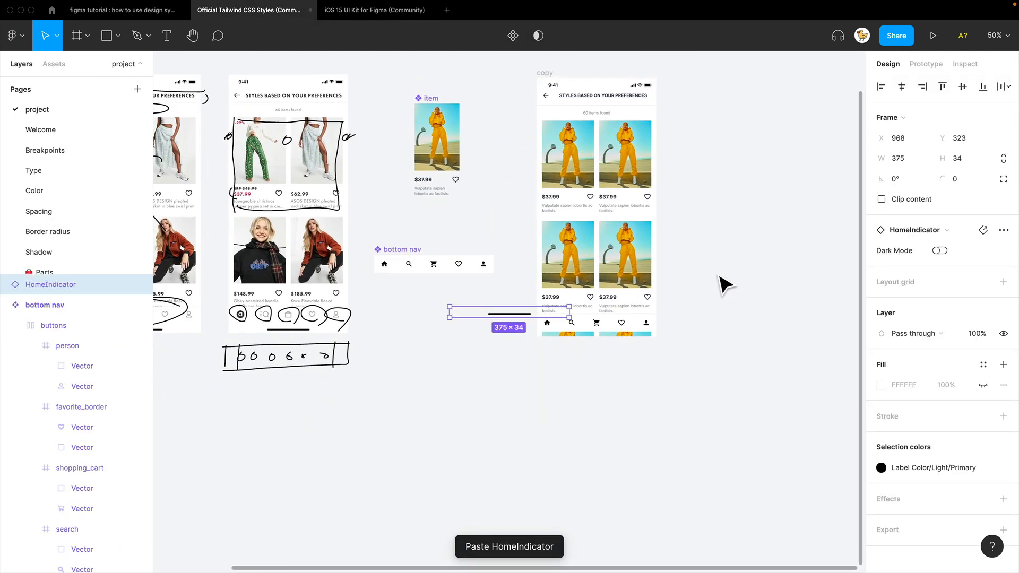
pyautogui.moveTo(519, 323); pyautogui.dragTo(608, 345)
pyautogui.click(702, 315)
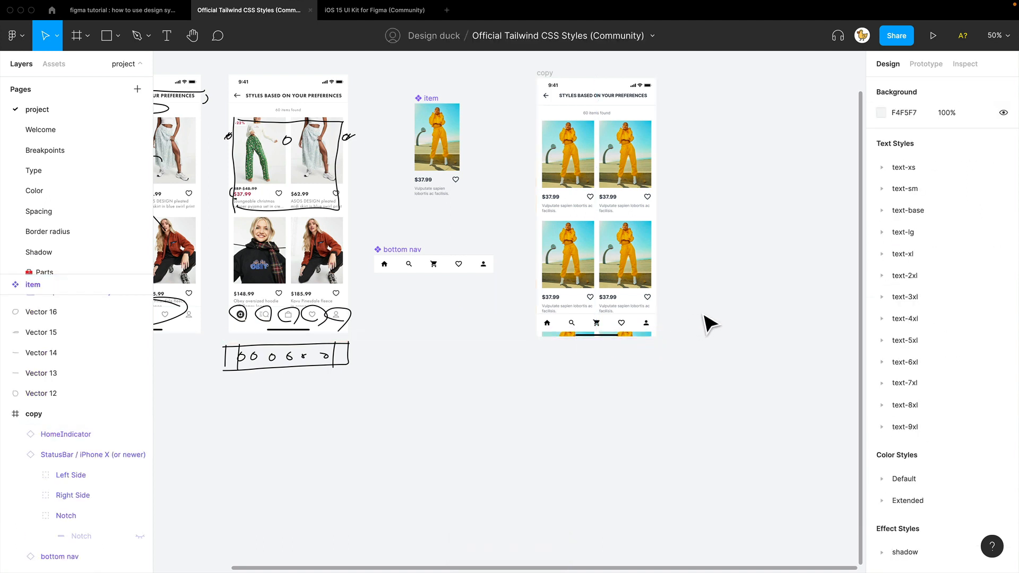
# Step: Pull the home indicator out beside the copy frame and give it a visible fill with the white color style
pyautogui.hotkey('ctrl', '+')
pyautogui.moveTo(659, 393); pyautogui.dragTo(793, 305)
pyautogui.moveTo(786, 357); pyautogui.dragTo(540, 351)
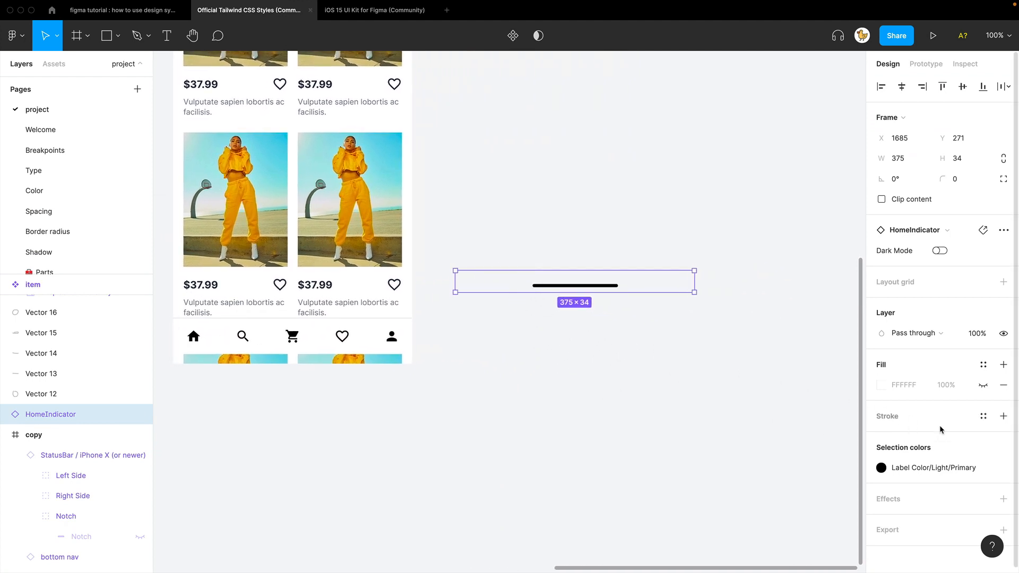
pyautogui.click(983, 387)
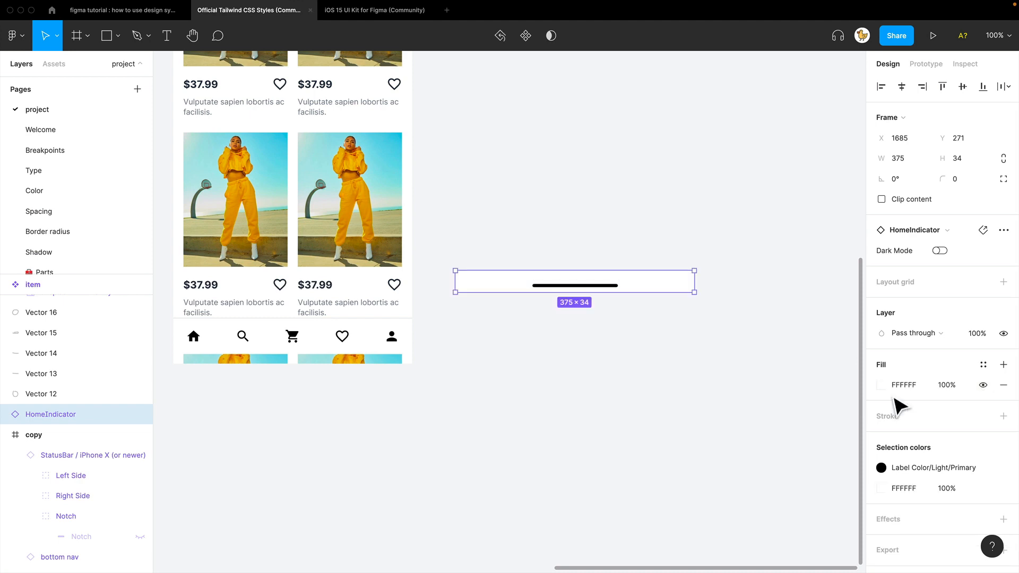
pyautogui.click(983, 366)
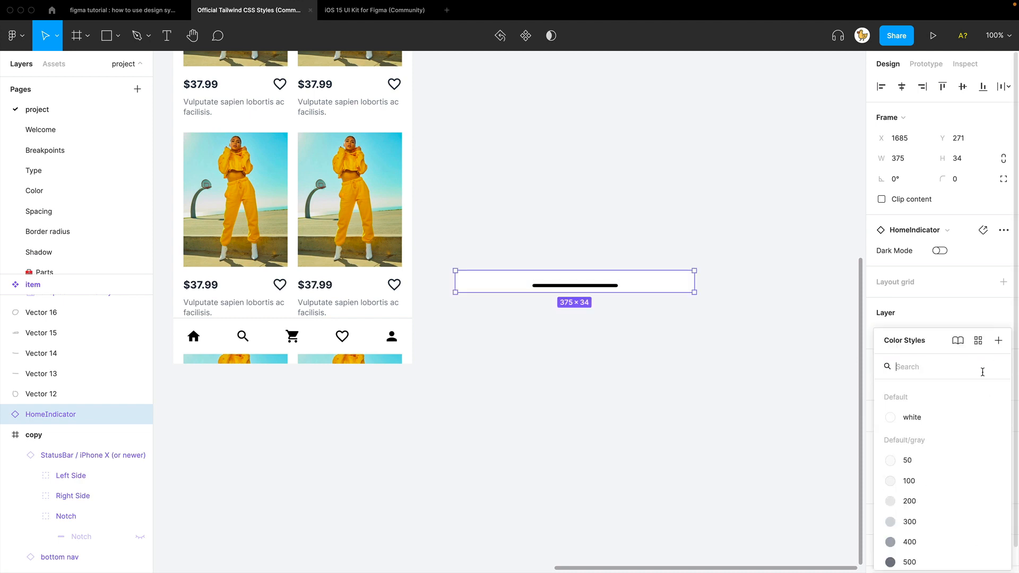
pyautogui.click(911, 418)
pyautogui.click(522, 368)
# Step: Place the white home indicator at the bottom of the copy frame with the bottom nav sitting directly above it
pyautogui.moveTo(522, 368); pyautogui.dragTo(677, 384)
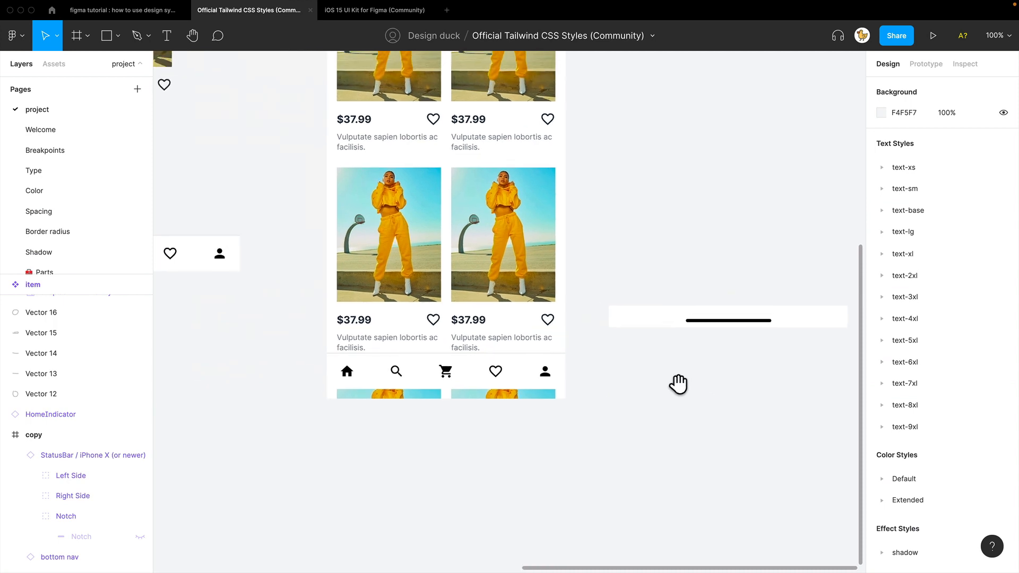
pyautogui.moveTo(710, 327); pyautogui.dragTo(460, 365)
pyautogui.click(425, 439)
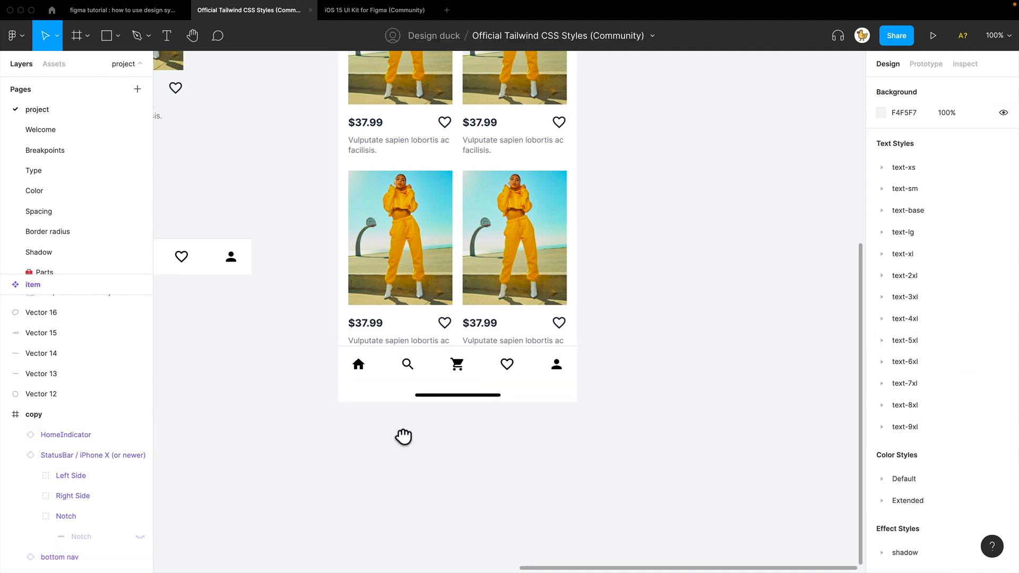
# Step: Nudge the top nav in the copy frame down to Y 44 so it sits flush under the status bar
pyautogui.hscroll(-5, 451, 449)
pyautogui.scroll(-5, 496, 462)
pyautogui.scroll(3, 645, 345)
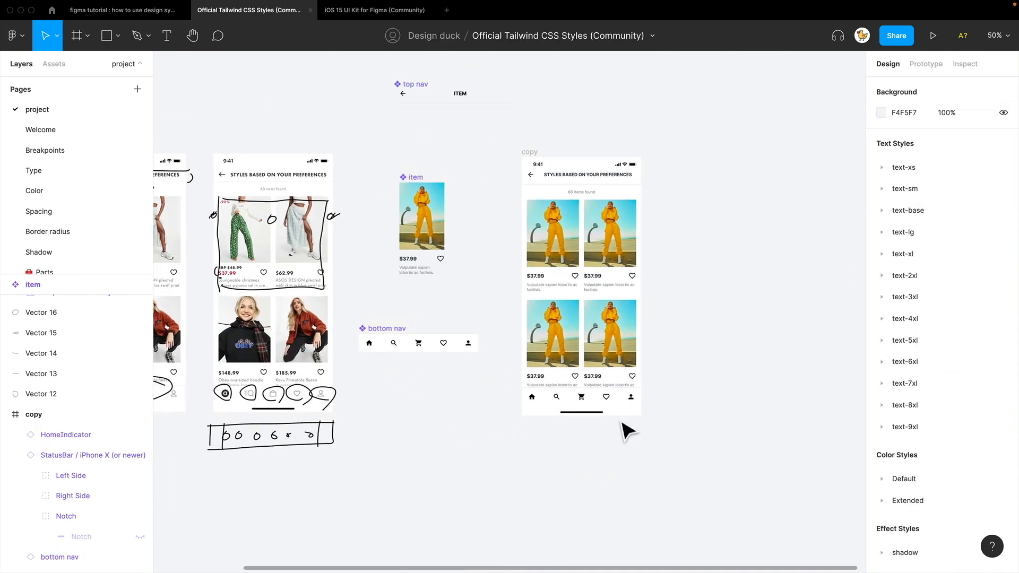
pyautogui.hscroll(-5, 568, 250)
pyautogui.scroll(2, 568, 250)
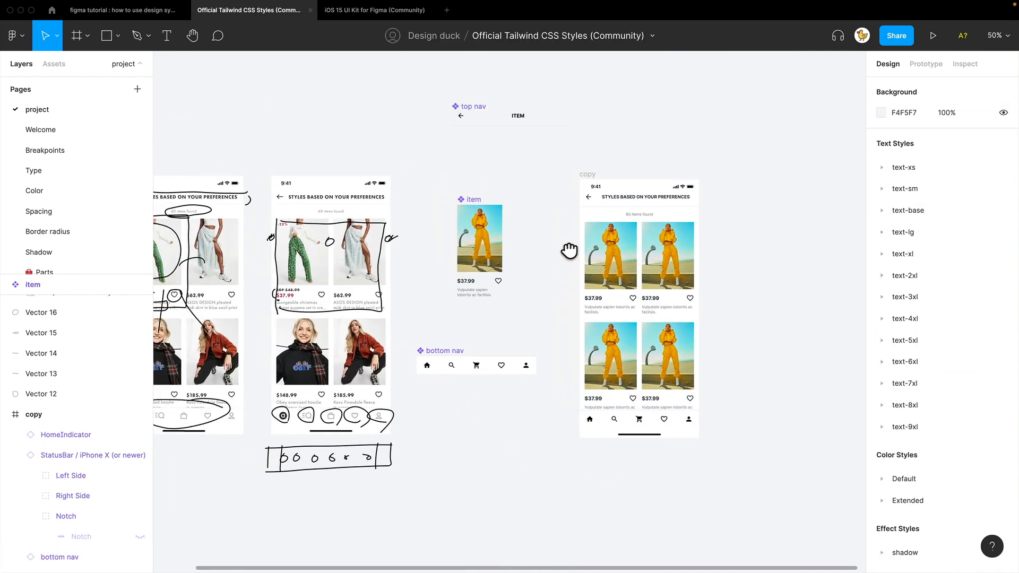
pyautogui.click(647, 204)
pyautogui.keyDown('shift'); pyautogui.click(690, 190); pyautogui.keyUp('shift')
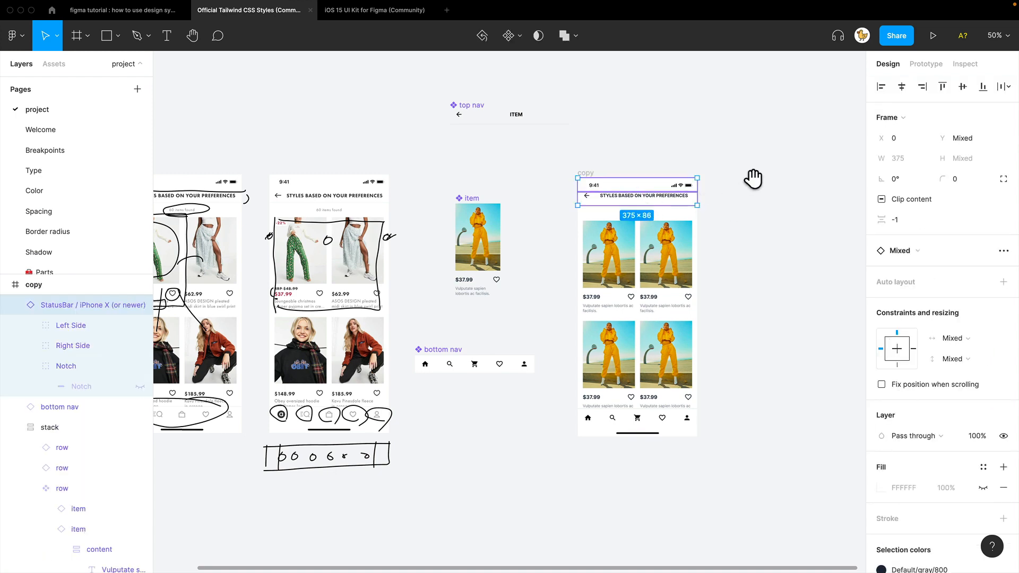
pyautogui.scroll(5, 689, 255)
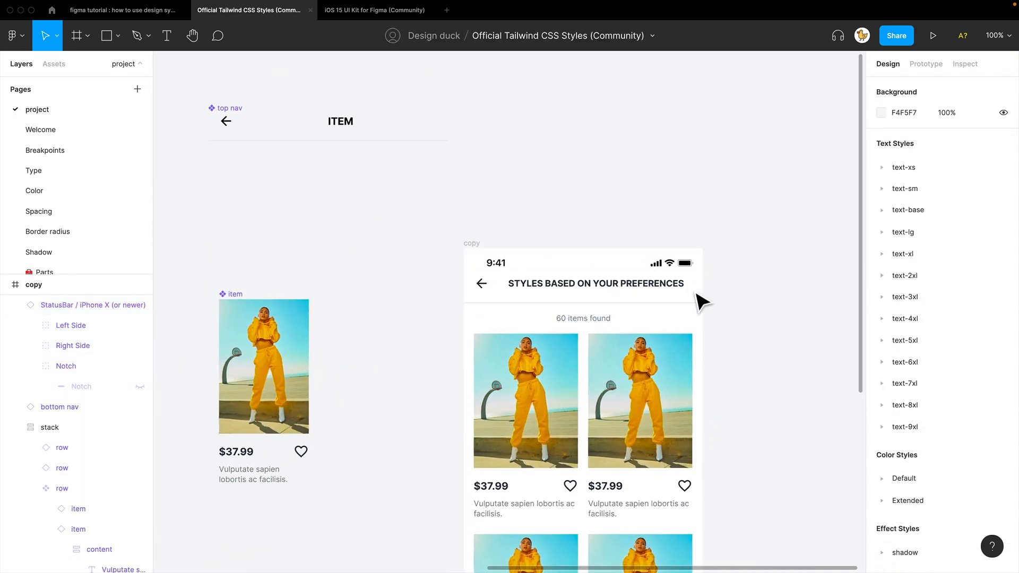
pyautogui.click(673, 288)
pyautogui.scroll(8, 690, 278)
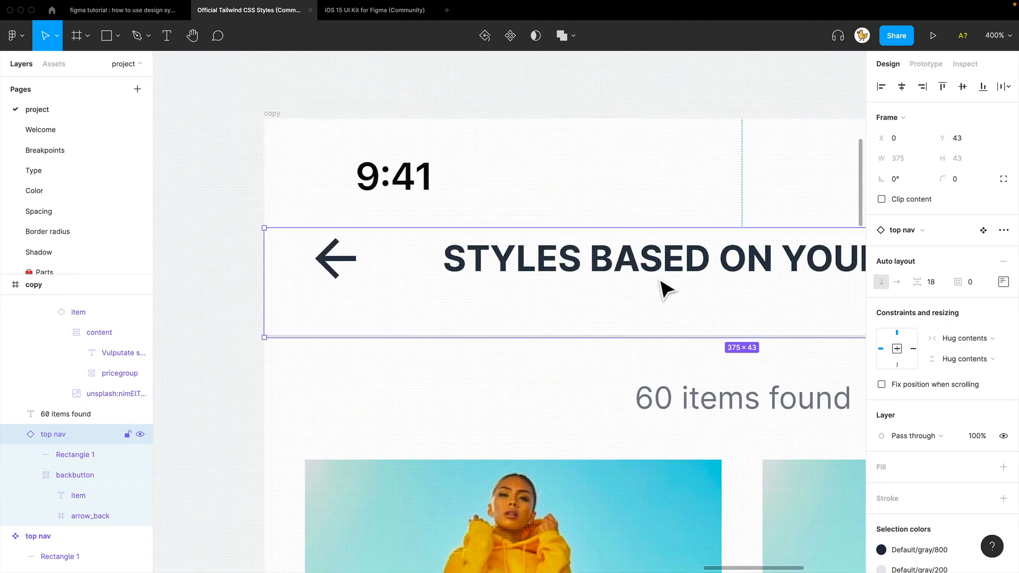
pyautogui.moveTo(660, 278)
pyautogui.mouseDown()
pyautogui.moveTo(659, 287)
pyautogui.moveTo(676, 282)
pyautogui.mouseUp()
pyautogui.click(680, 227)
pyautogui.press('super+minus')
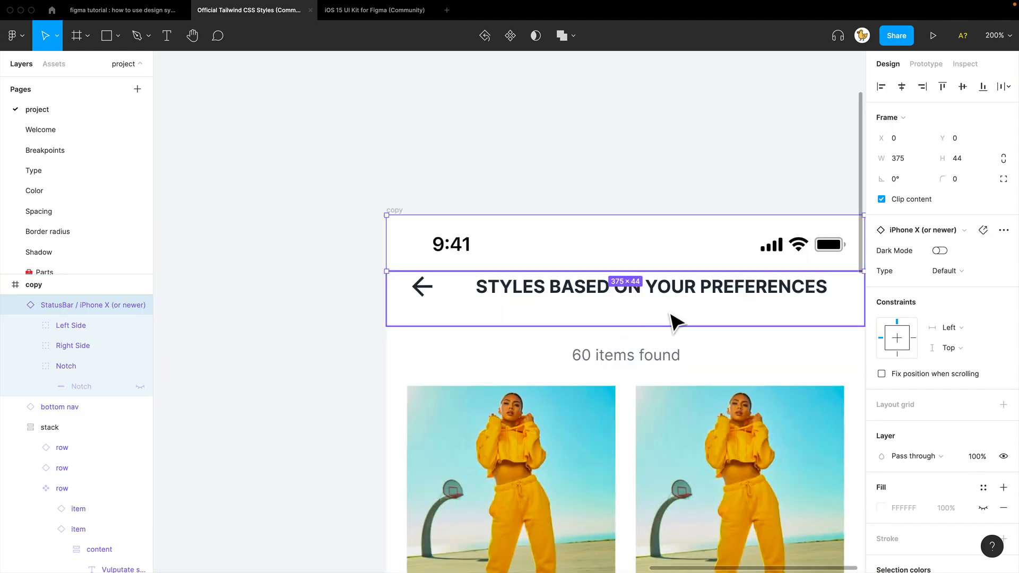
pyautogui.click(351, 378)
# Step: Move the "60 items found" text down to Y 103, leaving 16 px below the top nav
pyautogui.press('super+minus')
pyautogui.moveTo(426, 388); pyautogui.dragTo(448, 303)
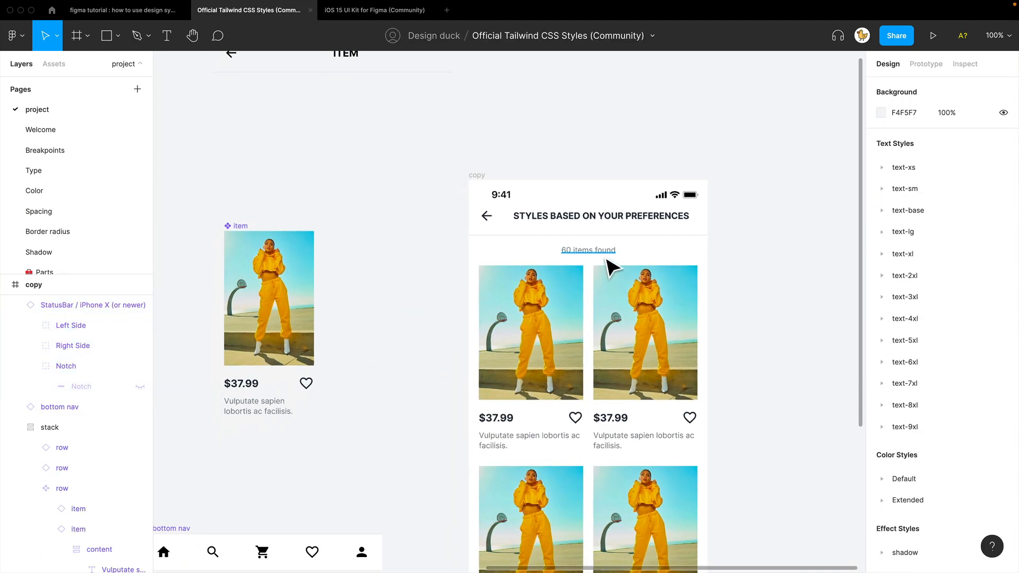
pyautogui.click(610, 249)
pyautogui.moveTo(722, 330); pyautogui.dragTo(608, 221)
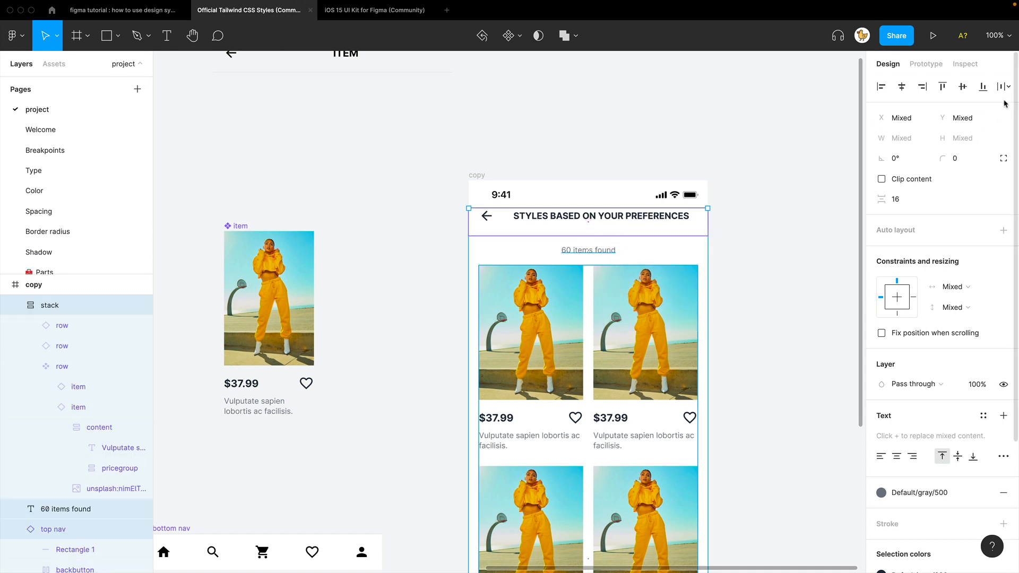
pyautogui.click(731, 262)
pyautogui.press('super+equal')
pyautogui.click(685, 199)
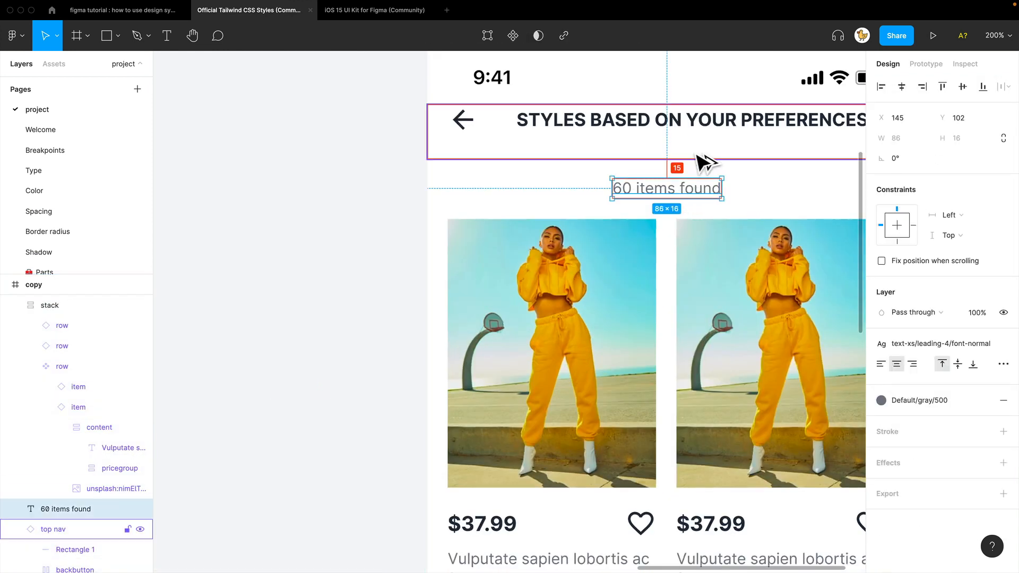
pyautogui.press('Down')
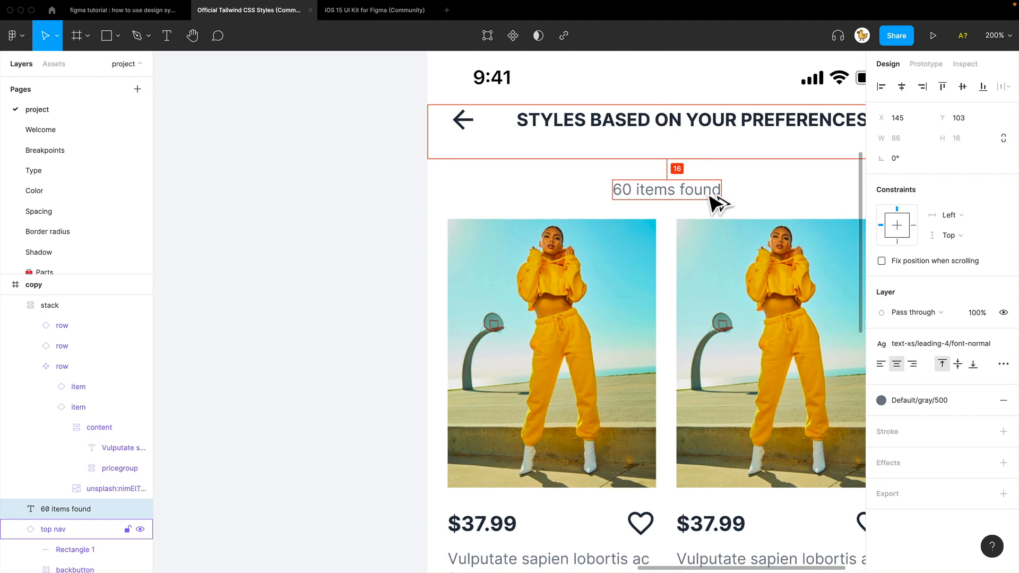
# Step: Move the stack of item rows in the copy frame down to Y 135
pyautogui.click(698, 257)
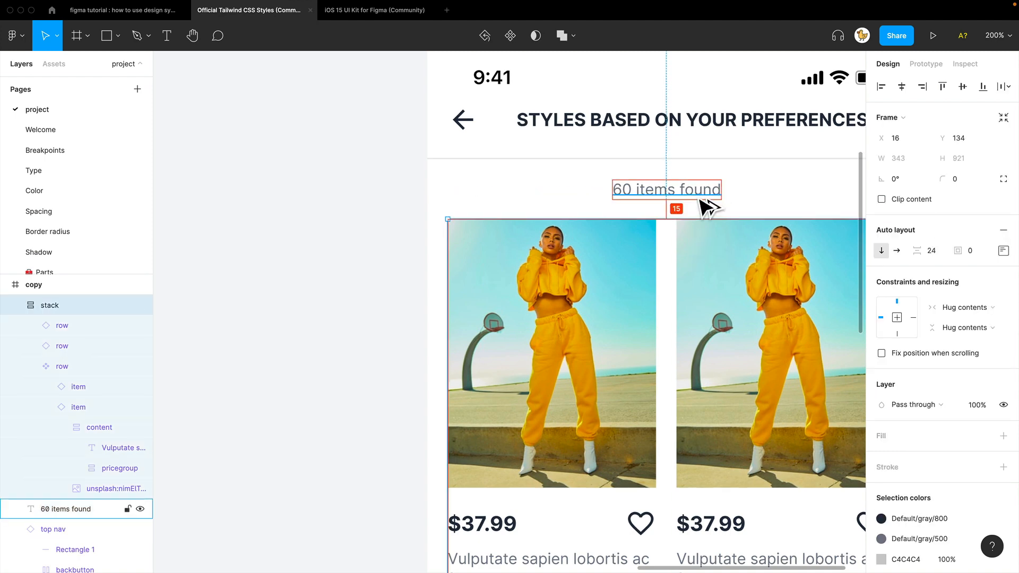
pyautogui.press('super+minus')
pyautogui.press('super+minus')
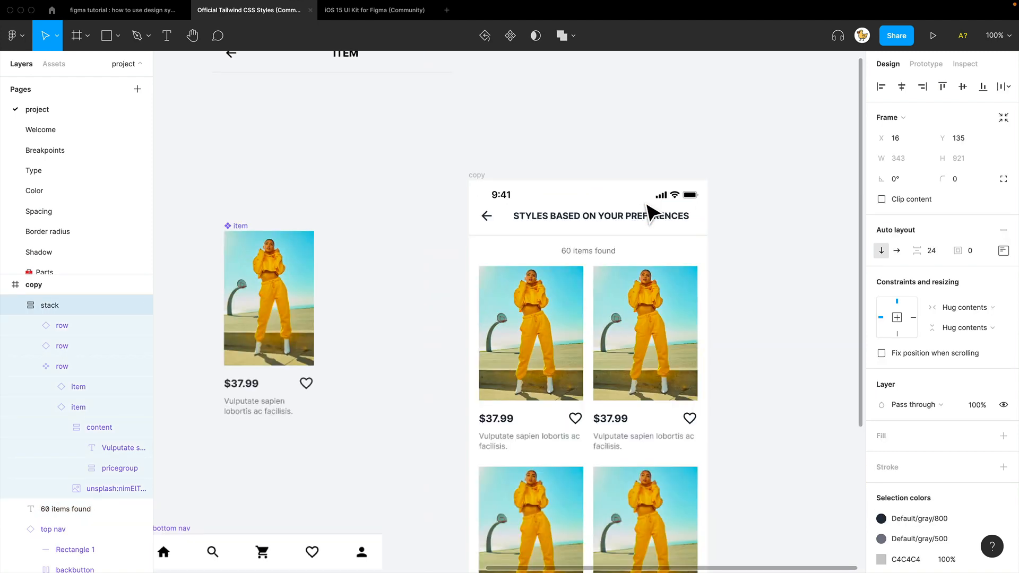
pyautogui.click(654, 279)
# Step: Duplicate the reference screenshot without its annotations and align it beside the copy frame for comparison
pyautogui.moveTo(669, 275); pyautogui.dragTo(688, 215)
pyautogui.hscroll(-3, 688, 215)
pyautogui.scroll(-2, 689, 215)
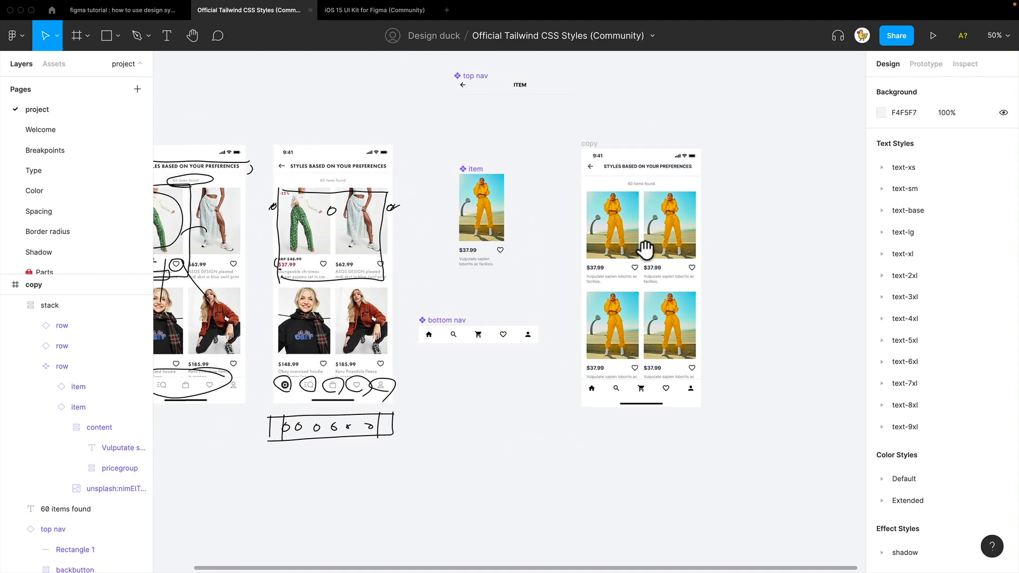
pyautogui.hscroll(-3, 539, 273)
pyautogui.scroll(2, 538, 273)
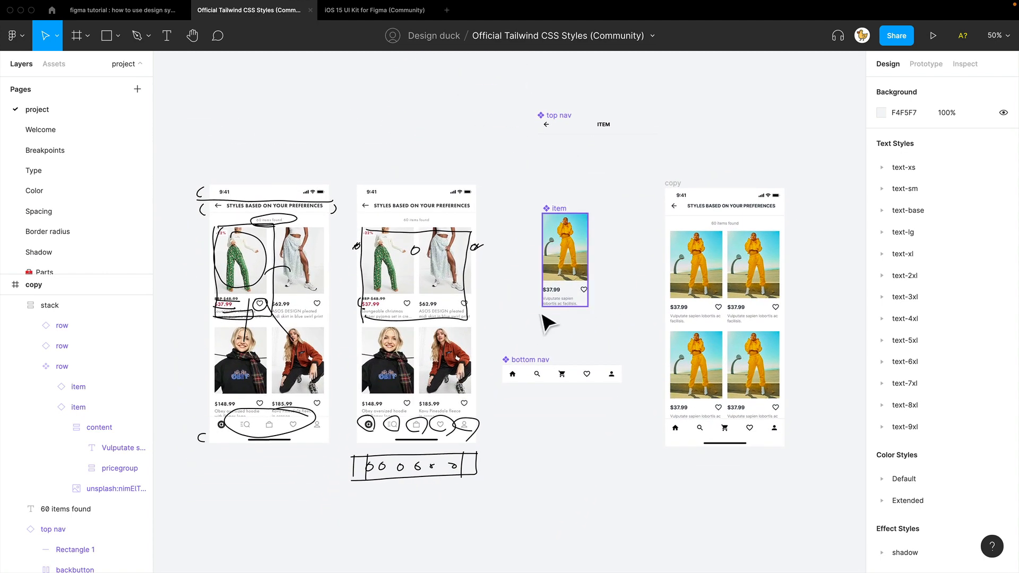
pyautogui.moveTo(454, 204); pyautogui.dragTo(795, 217)
pyautogui.click(639, 473)
pyautogui.hscroll(3, 610, 460)
pyautogui.scroll(-1, 610, 460)
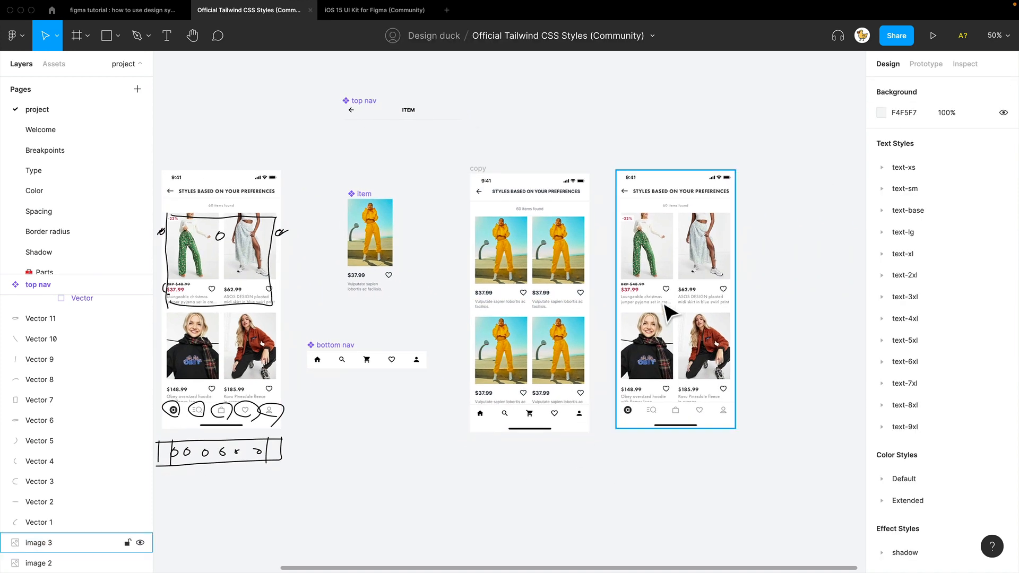
pyautogui.moveTo(668, 296); pyautogui.dragTo(666, 306)
pyautogui.hotkey('shift', '0')
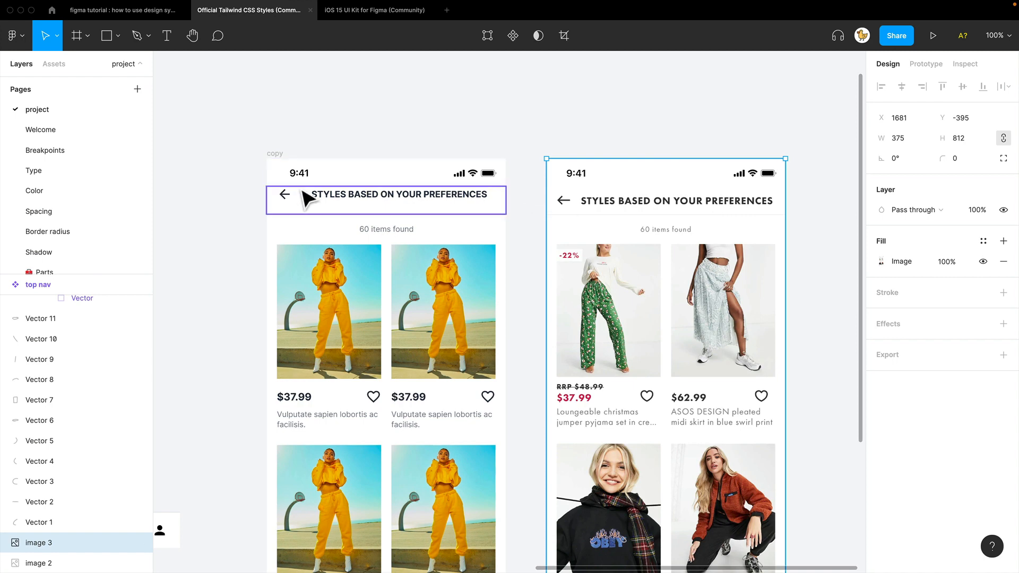
# Step: Compare the top nav in the copy frame with the reference screenshot and locate its main component
pyautogui.click(527, 252)
pyautogui.scroll(-2, 529, 228)
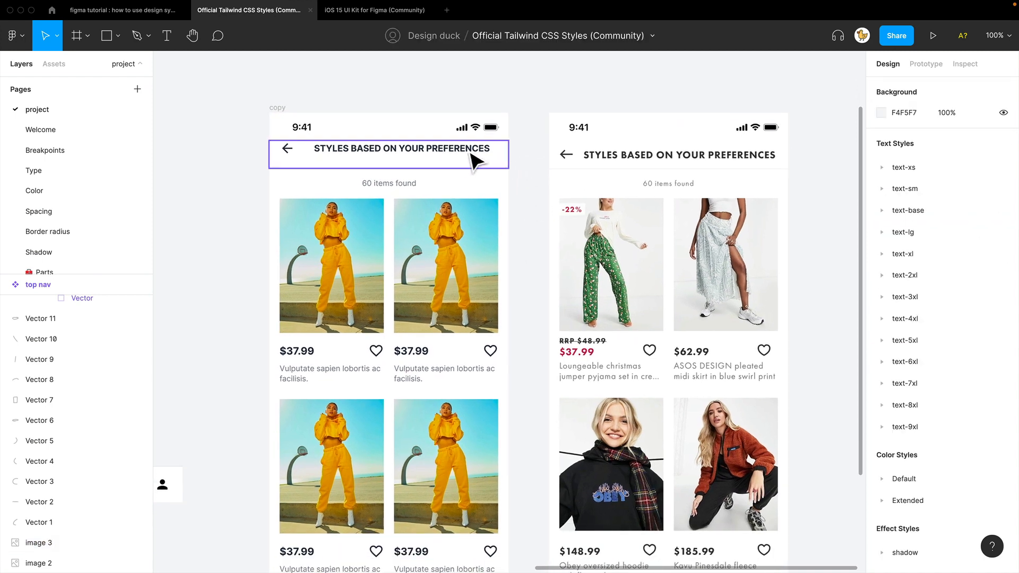
pyautogui.click(449, 156)
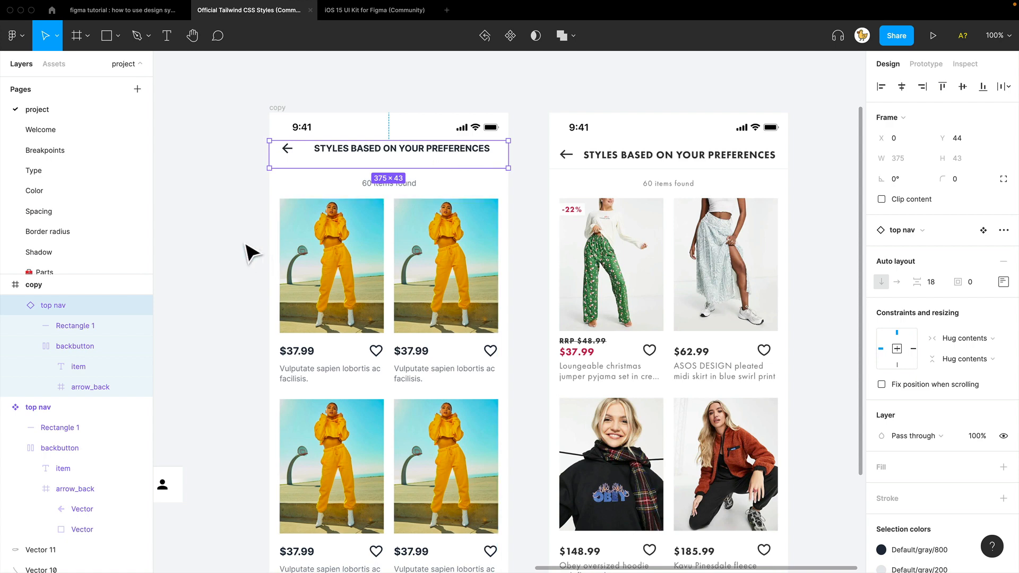
pyautogui.moveTo(250, 227); pyautogui.dragTo(458, 373)
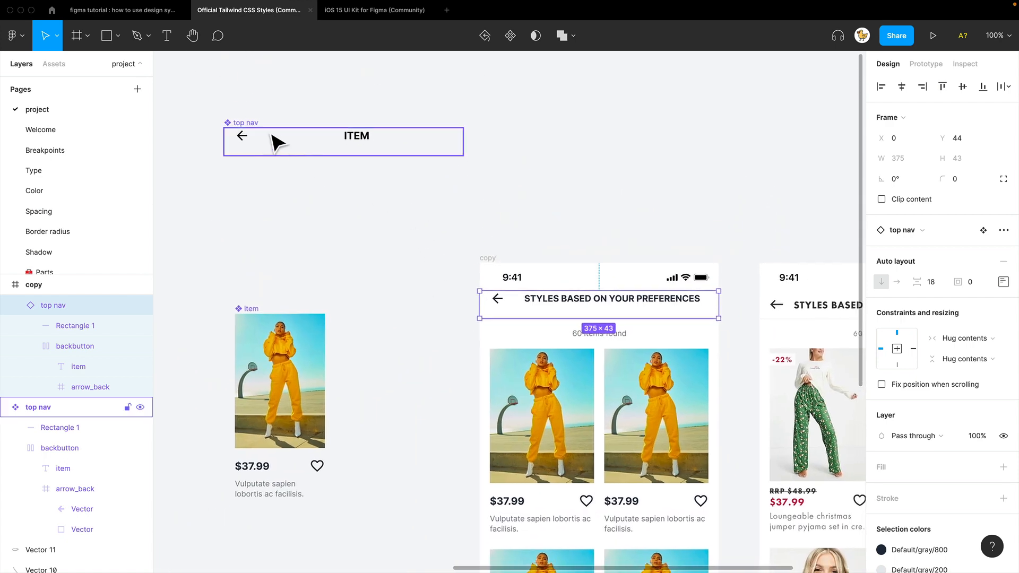
pyautogui.click(245, 139)
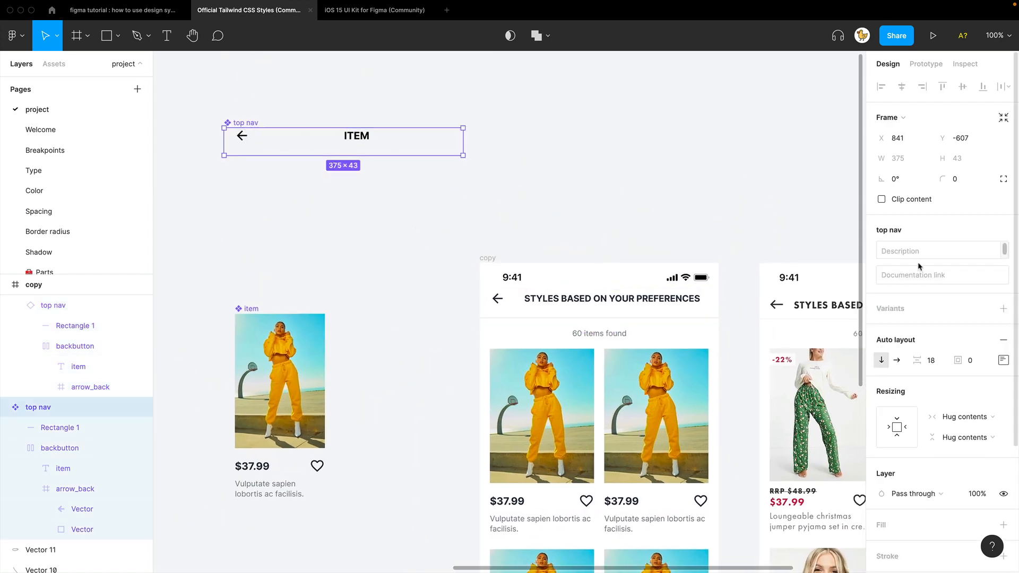
pyautogui.click(1003, 363)
pyautogui.click(525, 169)
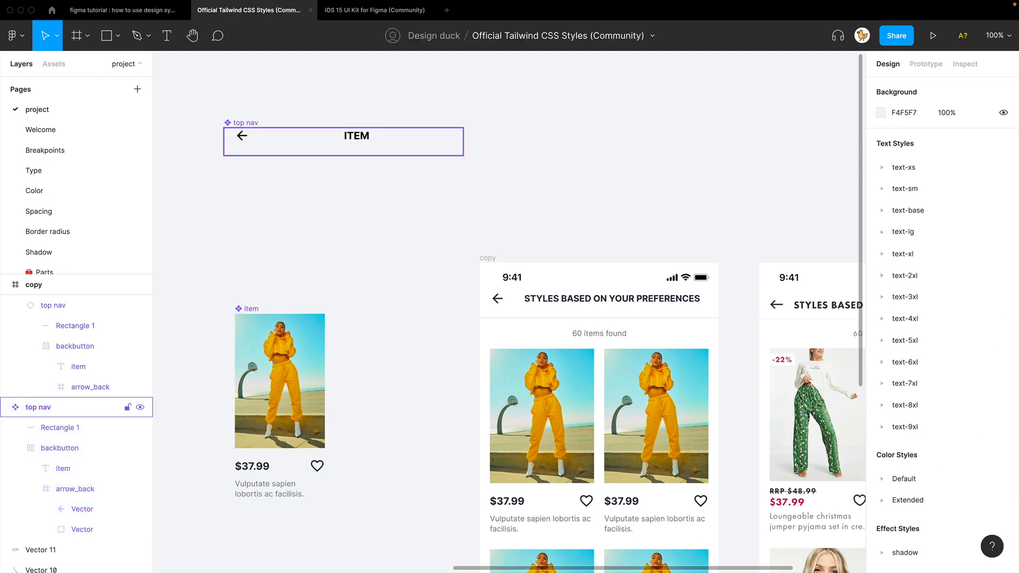
pyautogui.click(366, 142)
pyautogui.click(382, 198)
pyautogui.click(350, 142)
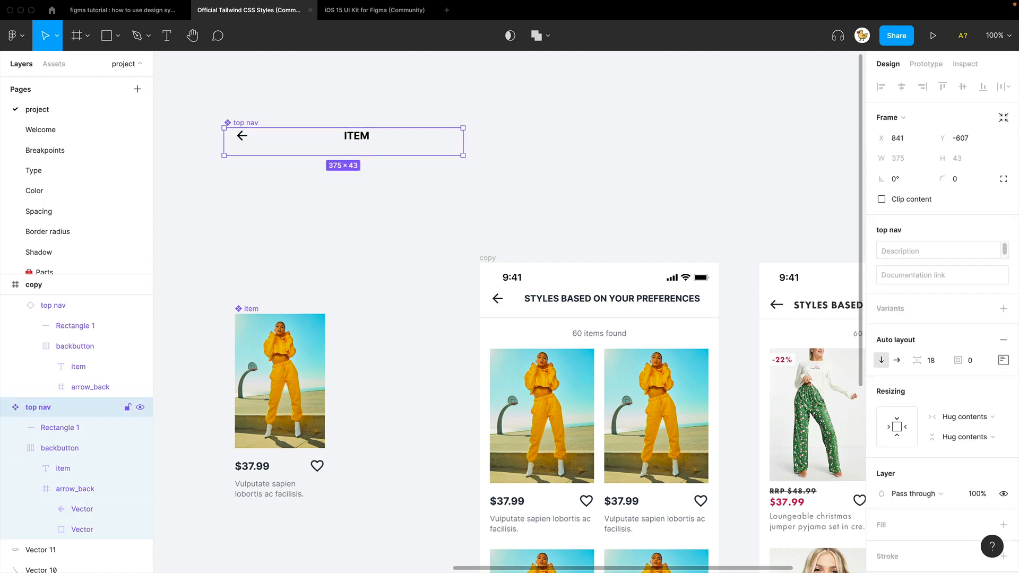
pyautogui.click(382, 198)
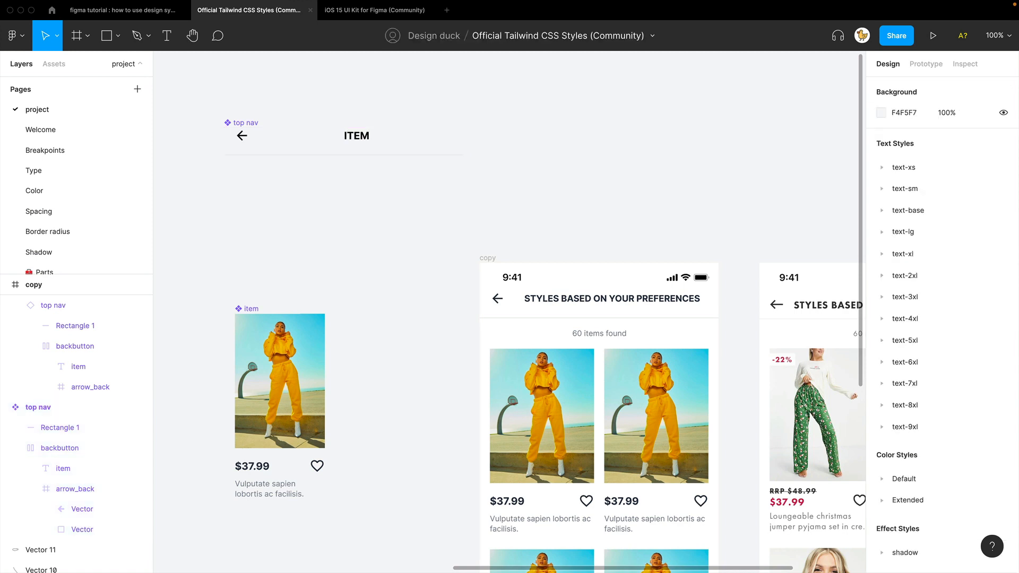
pyautogui.hscroll(1, 382, 197)
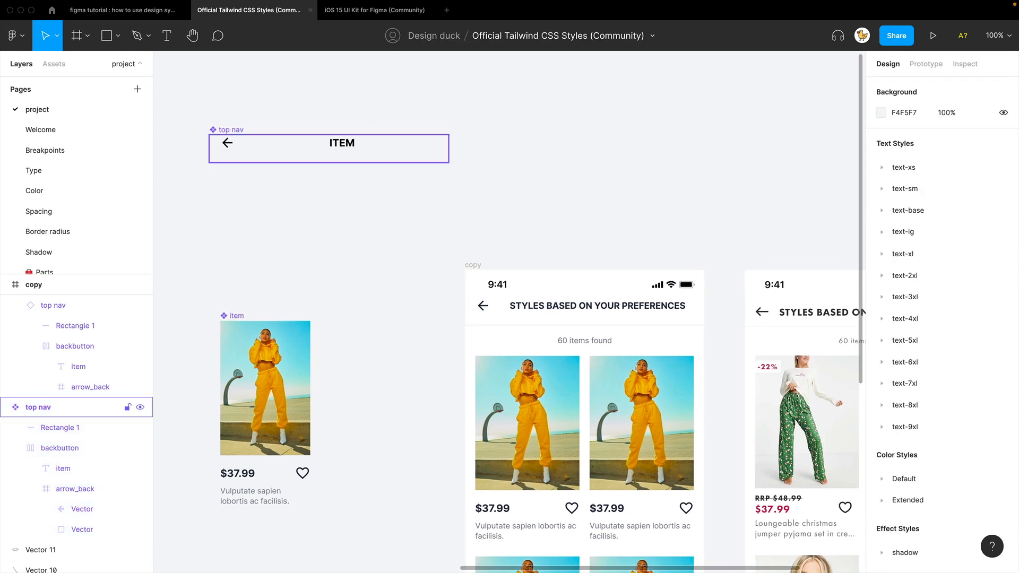
pyautogui.click(342, 143)
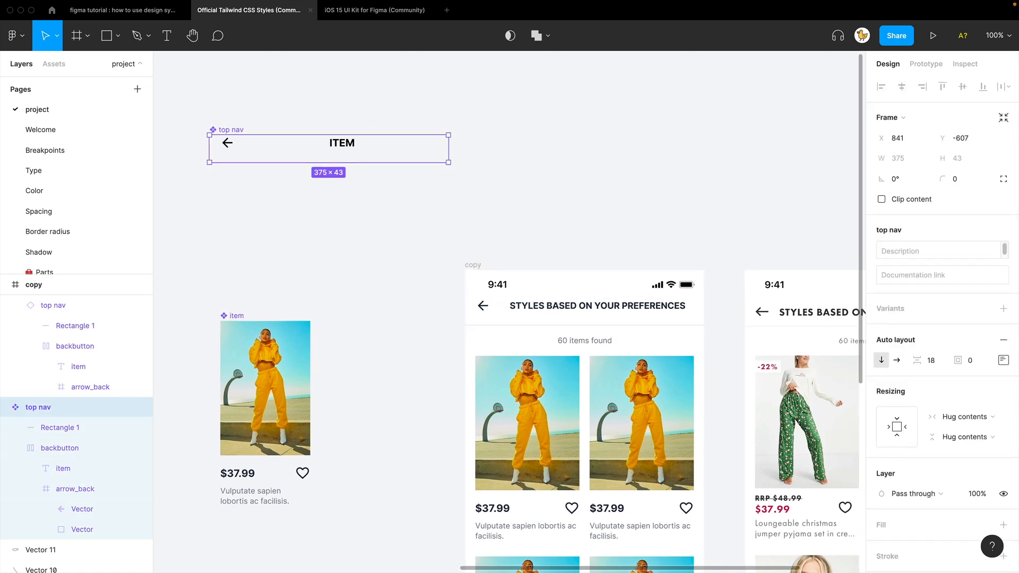
pyautogui.click(724, 254)
pyautogui.hscroll(2, 724, 255)
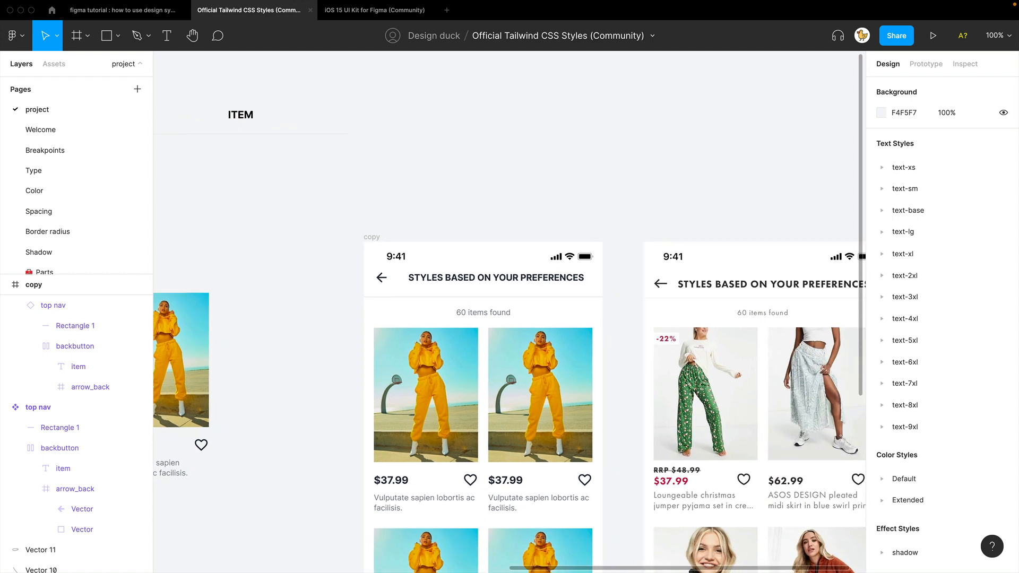
pyautogui.scroll(1, 339, 175)
# Step: Move the top nav main component down to X 845, Y -554, closer to the item component
pyautogui.click(340, 171)
pyautogui.moveTo(340, 171); pyautogui.dragTo(343, 205)
pyautogui.hscroll(-1, 366, 239)
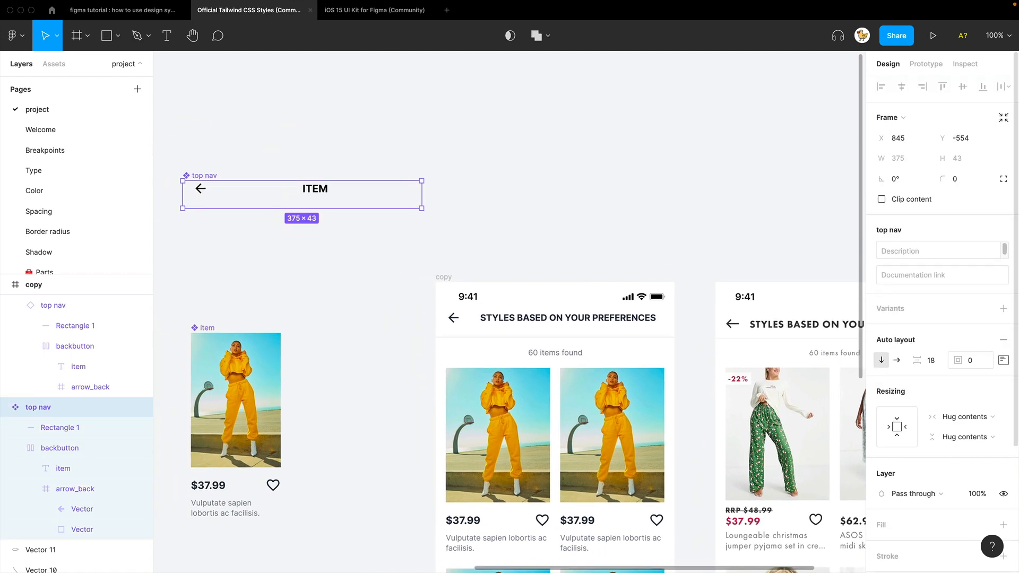
# Step: Set the top nav main component's top padding to 16 and check its instance in the copy frame
pyautogui.click(1003, 360)
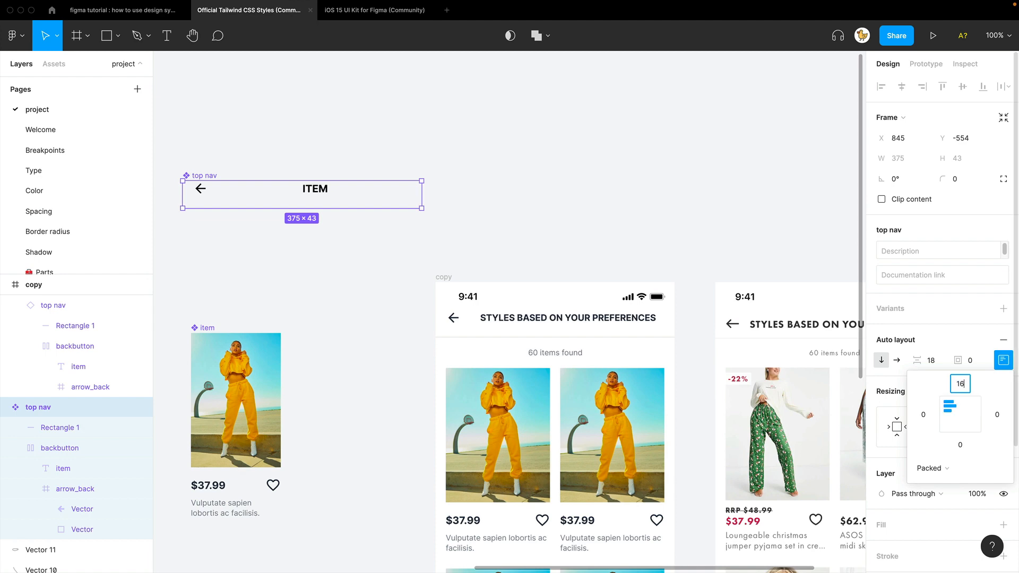
pyautogui.click(605, 228)
pyautogui.scroll(-4, 530, 255)
pyautogui.hscroll(2, 530, 255)
pyautogui.click(523, 229)
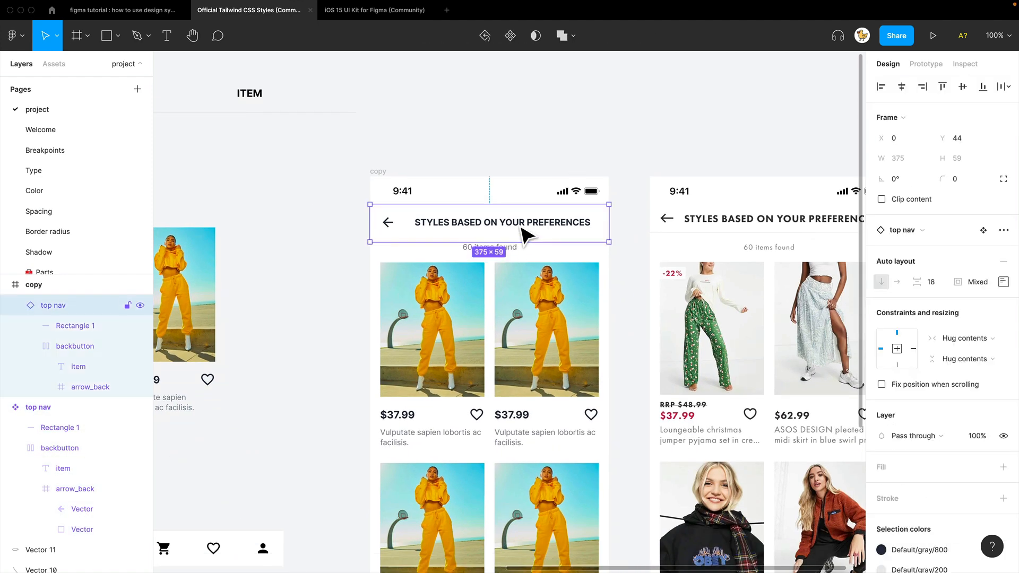
# Step: Wrap the top nav, "60 items found" text and item stack in a vertical auto layout frame with top-center alignment
pyautogui.moveTo(428, 364); pyautogui.dragTo(445, 348)
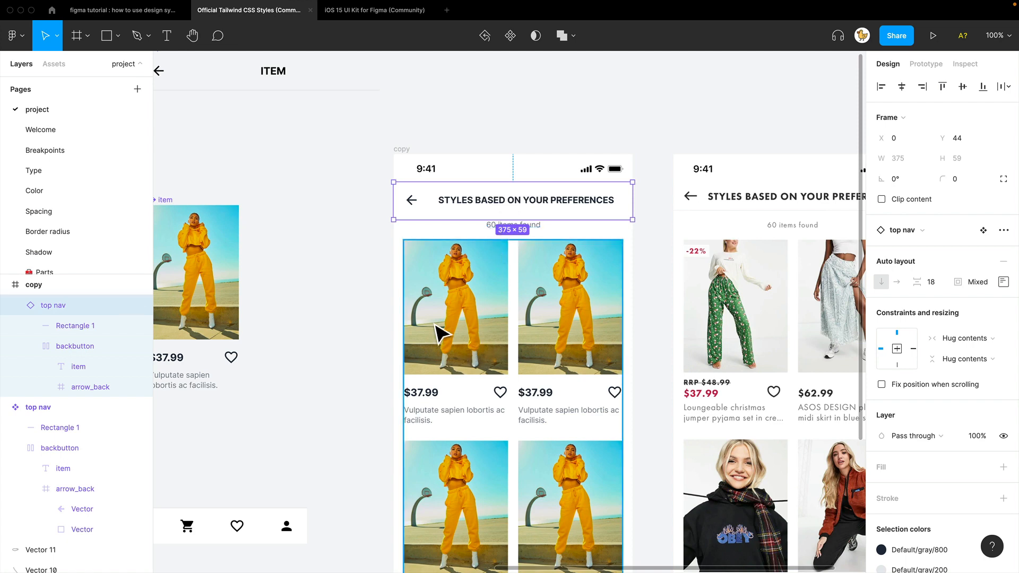
pyautogui.moveTo(358, 406); pyautogui.dragTo(537, 223)
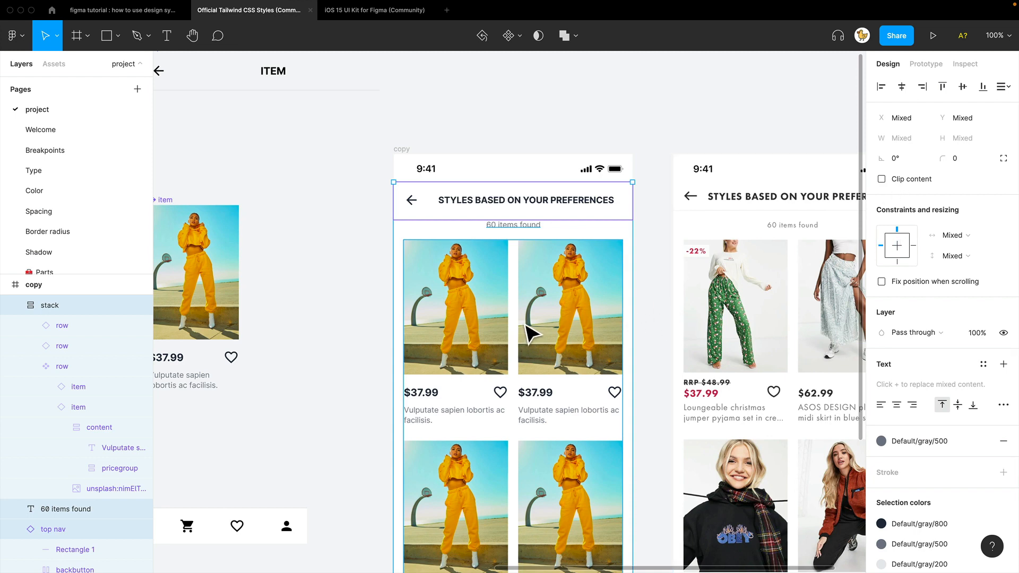
pyautogui.hotkey('shift', 'a')
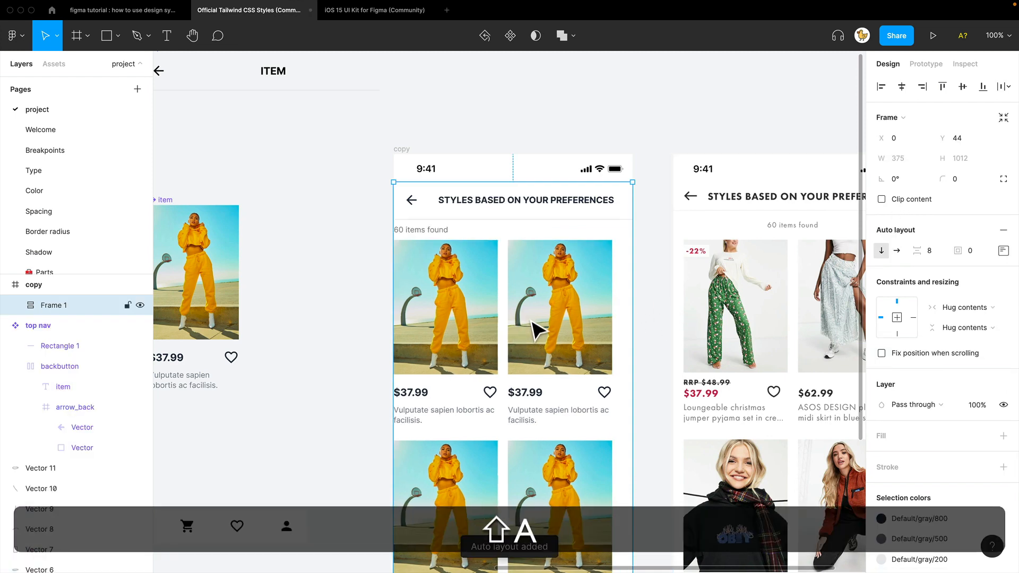
pyautogui.click(1003, 252)
pyautogui.click(964, 292)
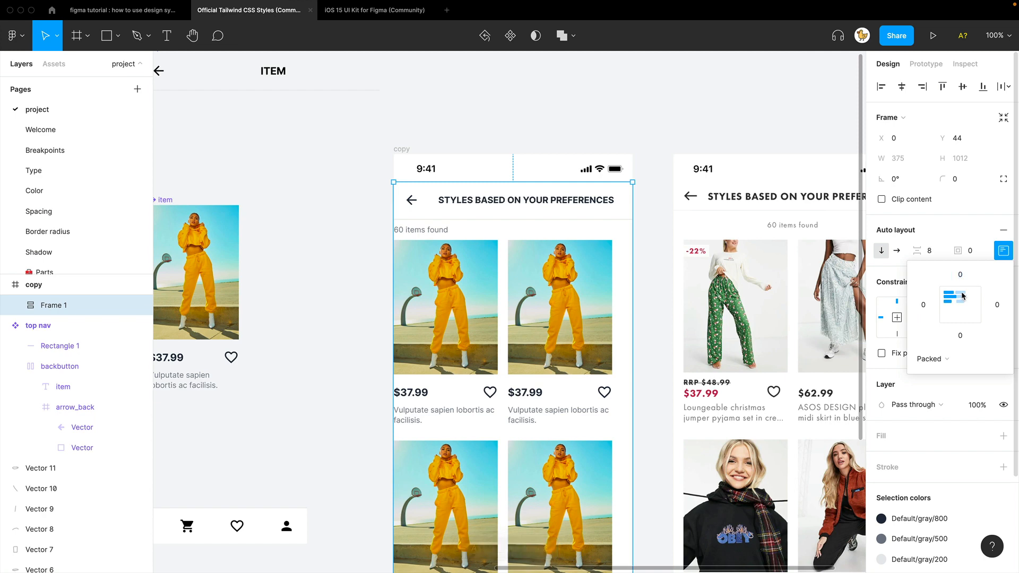
# Step: Set the spacing between items in the new auto layout frame to 16
pyautogui.click(933, 251)
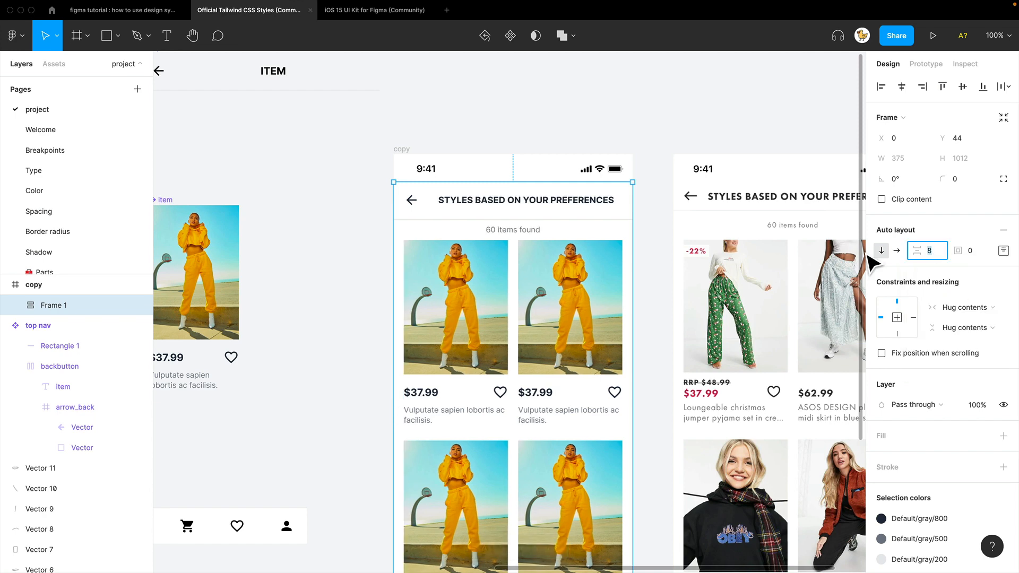
pyautogui.press('Return')
pyautogui.click(371, 317)
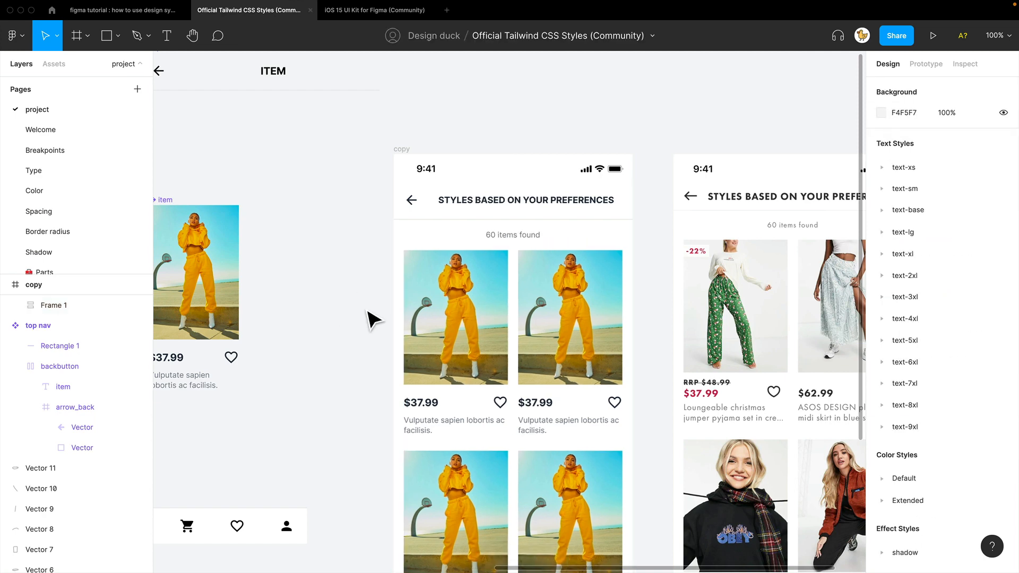
# Step: Try duplicating the "60 items found" text inside the auto layout frame, and undo the duplication
pyautogui.scroll(-2, 424, 276)
pyautogui.click(506, 215)
pyautogui.click(506, 215)
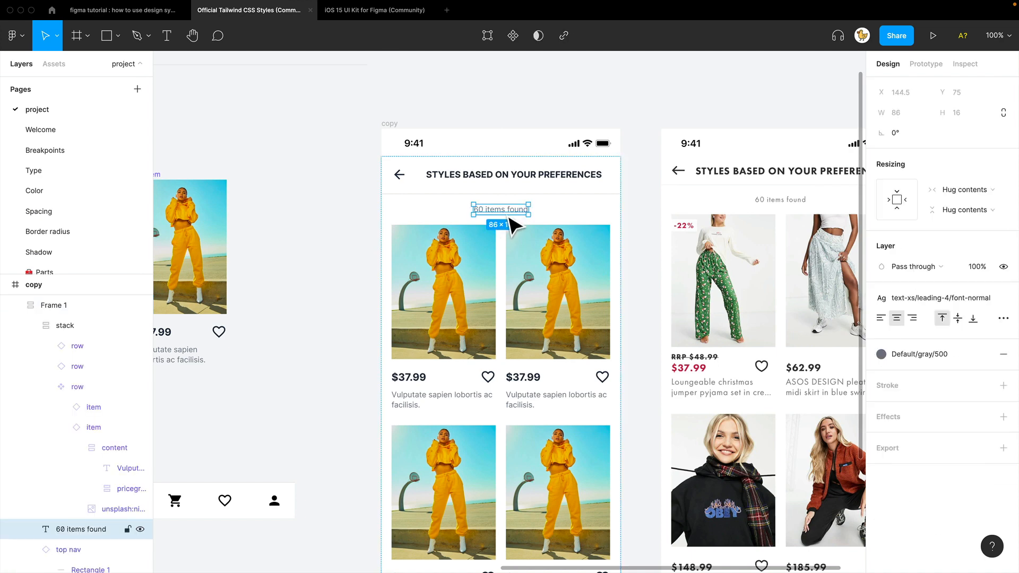
pyautogui.press('super+d')
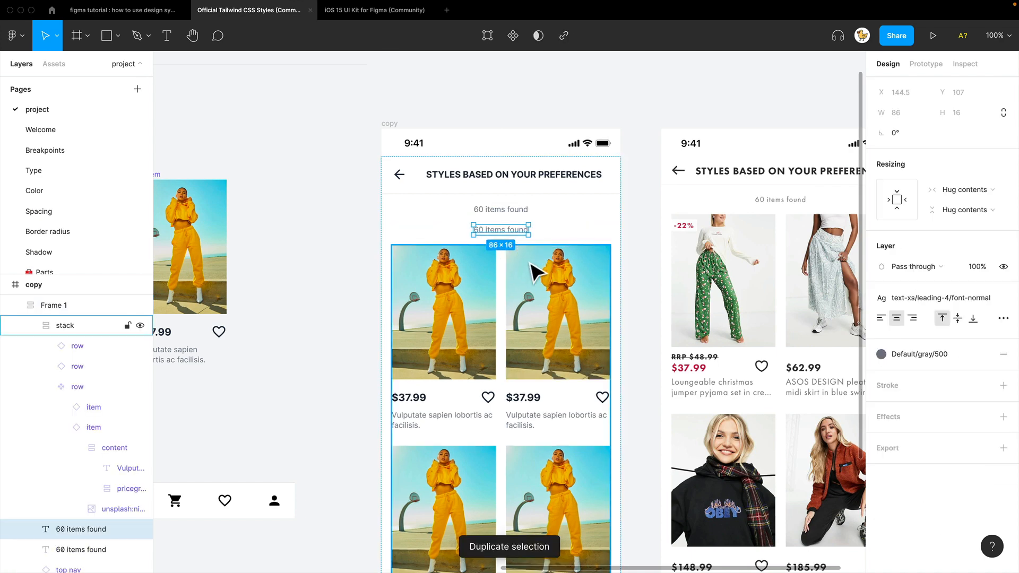
pyautogui.press('super+z')
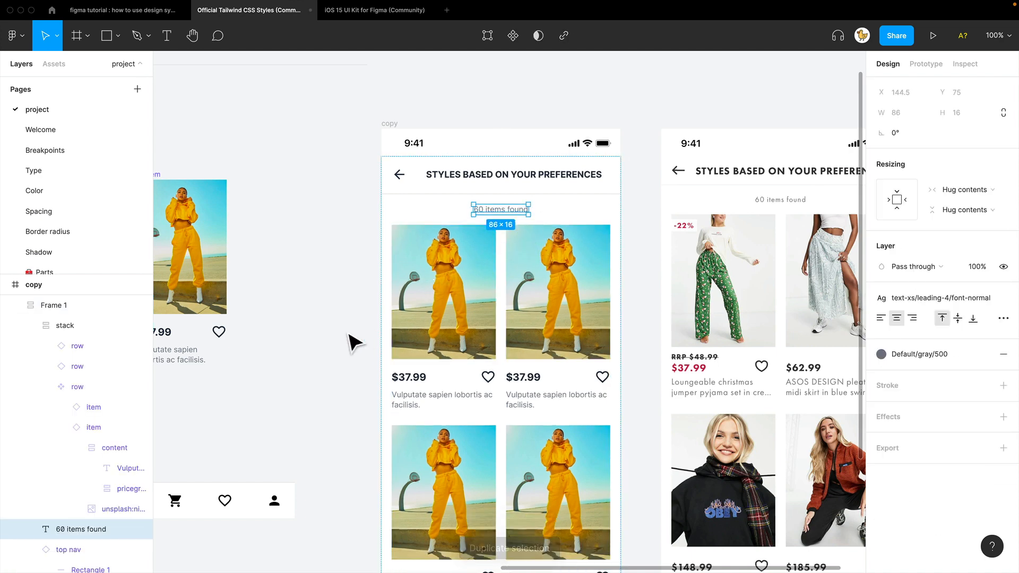
pyautogui.click(326, 356)
# Step: Select the photos of the four visible items in the copy frame's first two rows together
pyautogui.moveTo(637, 330); pyautogui.dragTo(603, 289)
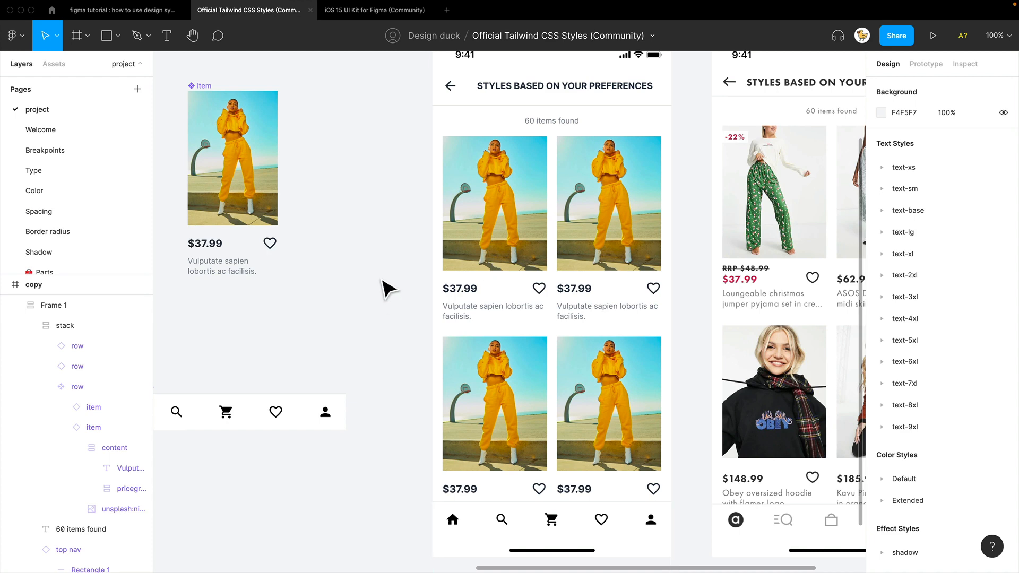
pyautogui.moveTo(386, 288); pyautogui.dragTo(455, 303)
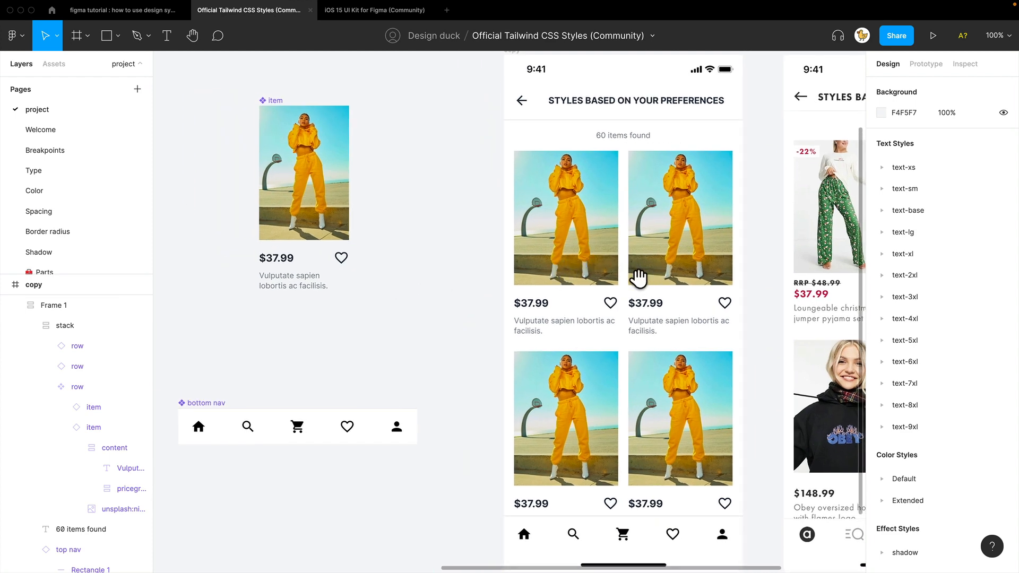
pyautogui.moveTo(636, 278); pyautogui.dragTo(381, 264)
pyautogui.click(340, 242)
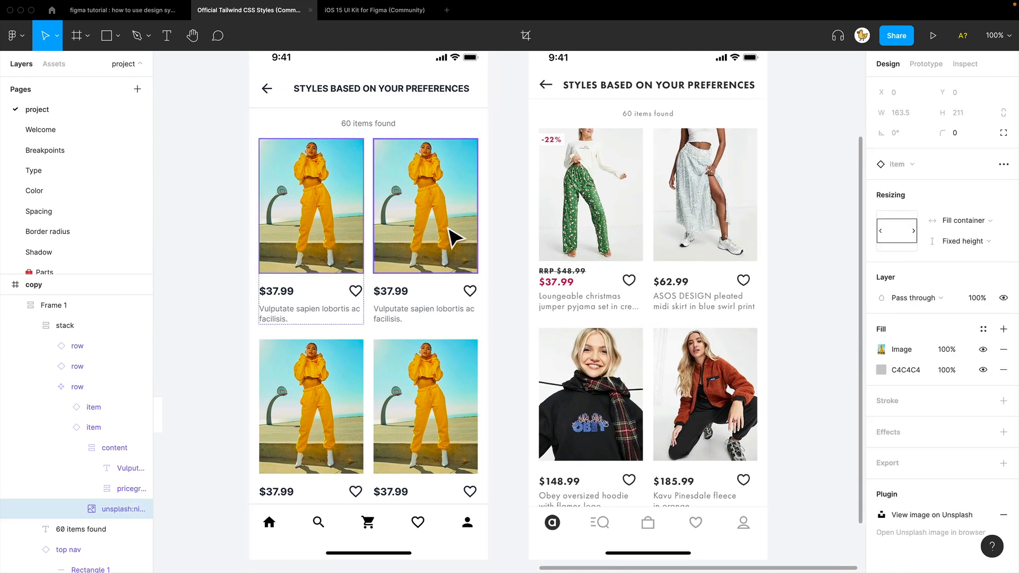
pyautogui.click(502, 266)
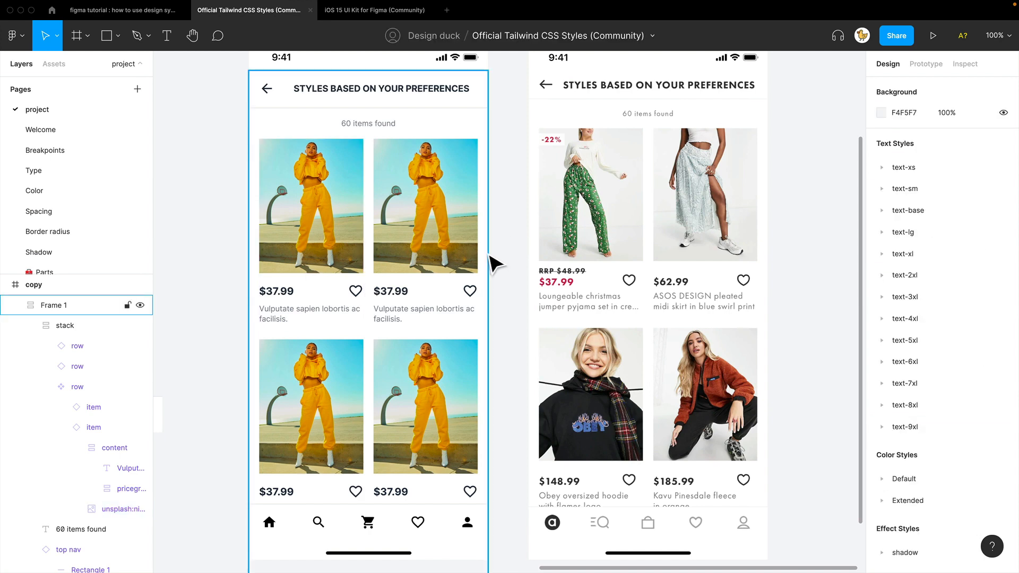
pyautogui.keyDown('super'); pyautogui.click(316, 226); pyautogui.keyUp('super')
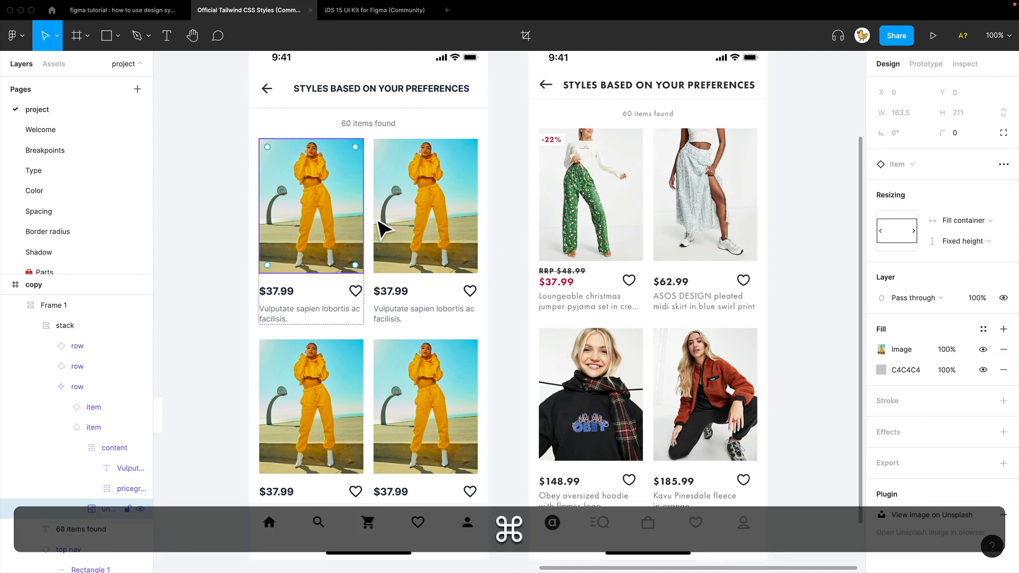
pyautogui.keyDown('shift'); pyautogui.keyDown('super'); pyautogui.click(442, 220); pyautogui.keyUp('super'); pyautogui.keyUp('shift')
pyautogui.keyDown('shift'); pyautogui.keyDown('super'); pyautogui.click(342, 404); pyautogui.keyUp('super'); pyautogui.keyUp('shift')
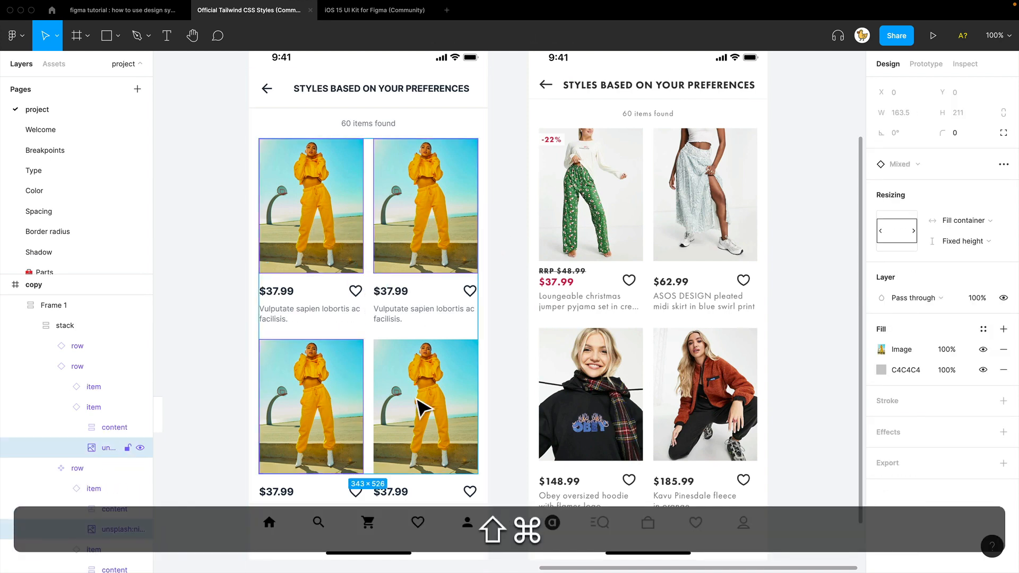
pyautogui.keyDown('shift'); pyautogui.keyDown('super'); pyautogui.click(461, 405); pyautogui.keyUp('super'); pyautogui.keyUp('shift')
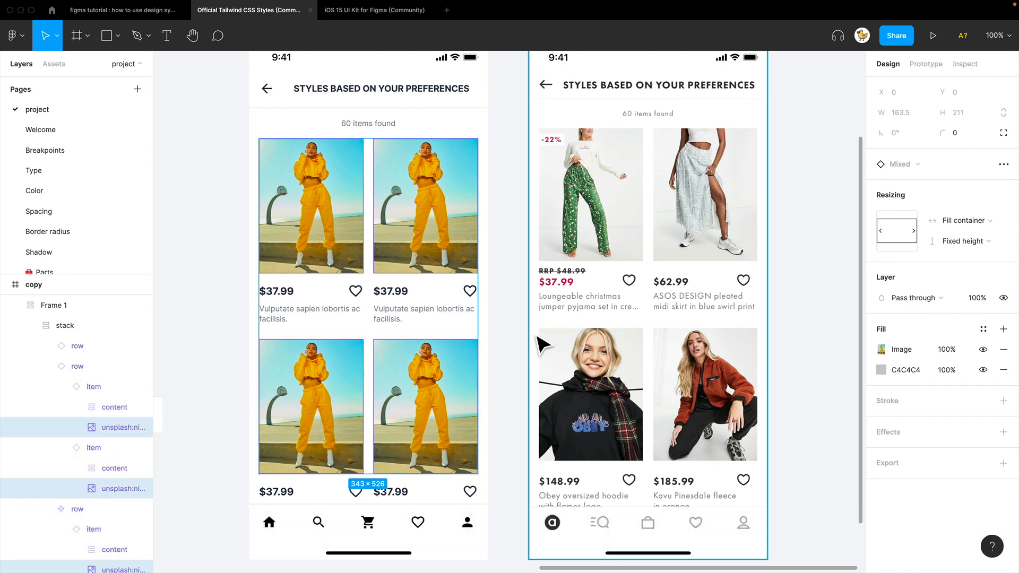
# Step: Run the Unsplash plugin on the selected item photos and search it for "fashion"
pyautogui.press('super+slash')
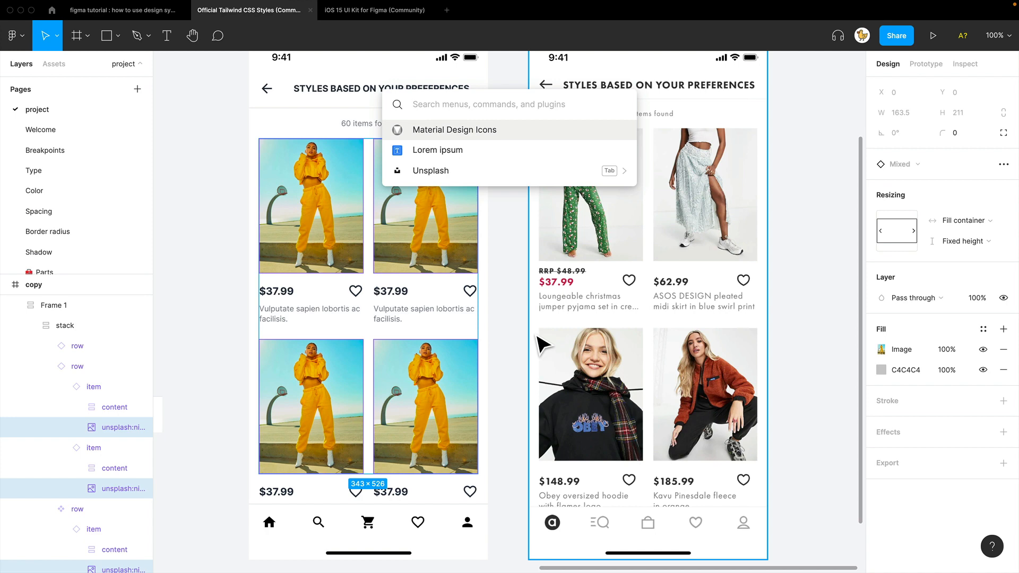
pyautogui.press('Down')
pyautogui.press('Down')
pyautogui.press('Return')
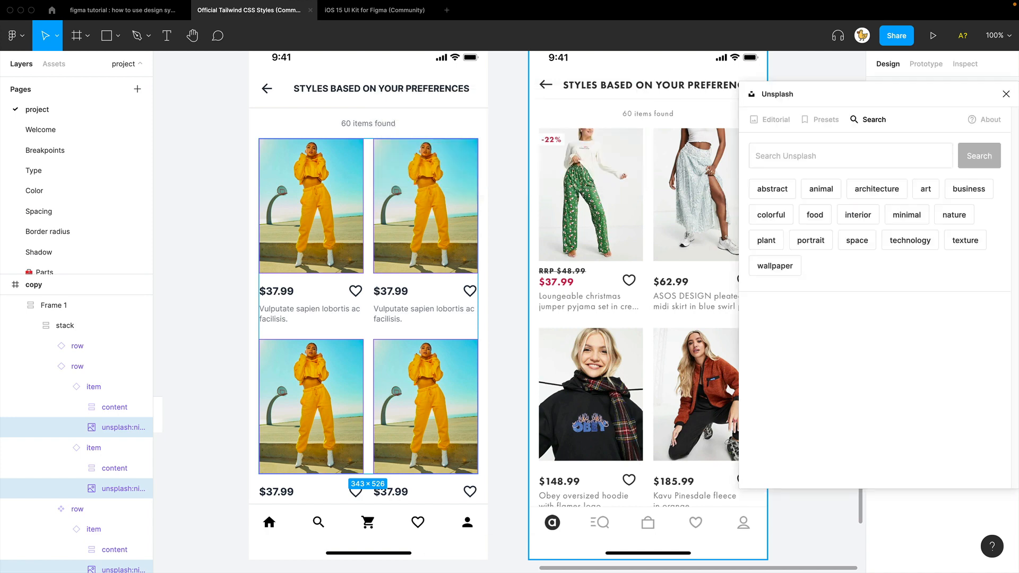
pyautogui.click(811, 159)
pyautogui.write('fash')
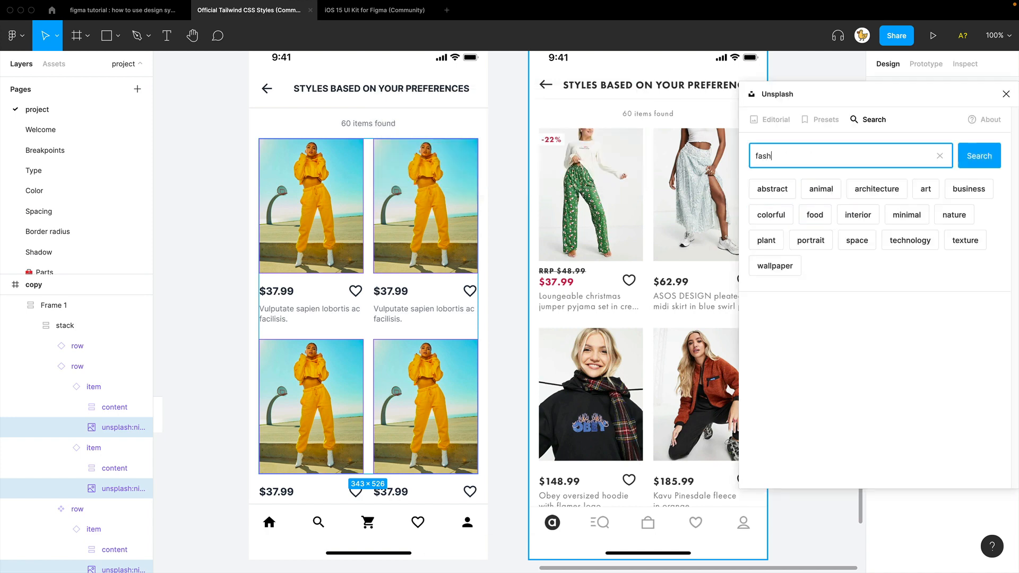
pyautogui.write('ion')
pyautogui.press('Return')
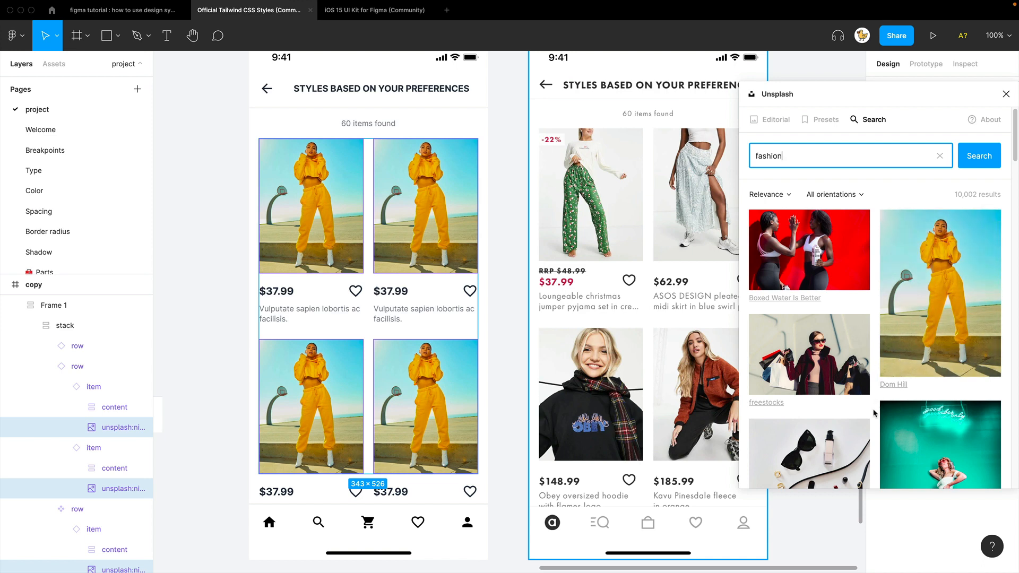
# Step: Insert four Unsplash fashion photos into the selected items: the black bag flat lay, green-wall pose, pink knit portrait and blue coat, and close the plugin
pyautogui.scroll(-1, 872, 425)
pyautogui.scroll(-5, 871, 424)
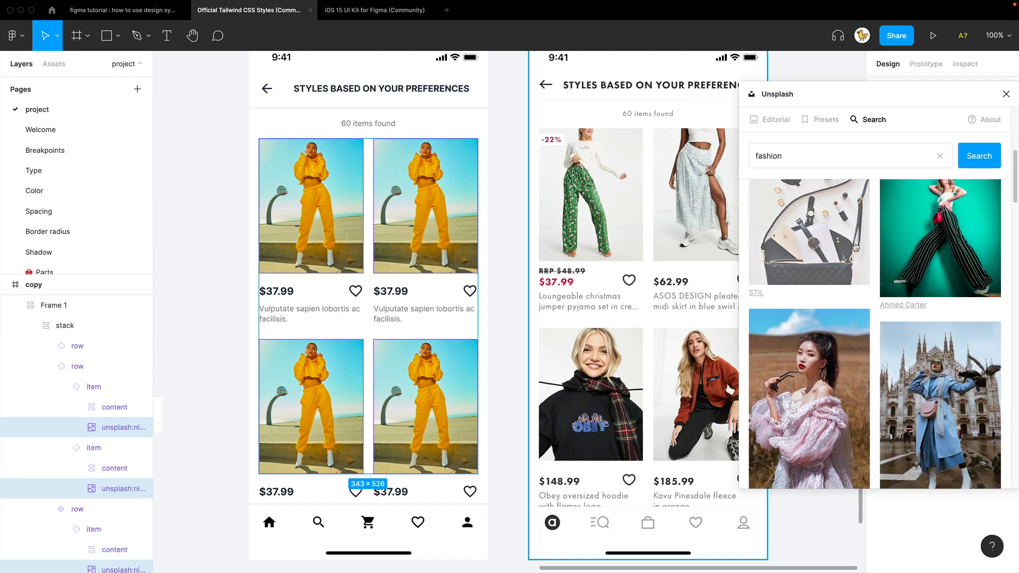
pyautogui.scroll(3, 876, 302)
pyautogui.click(849, 276)
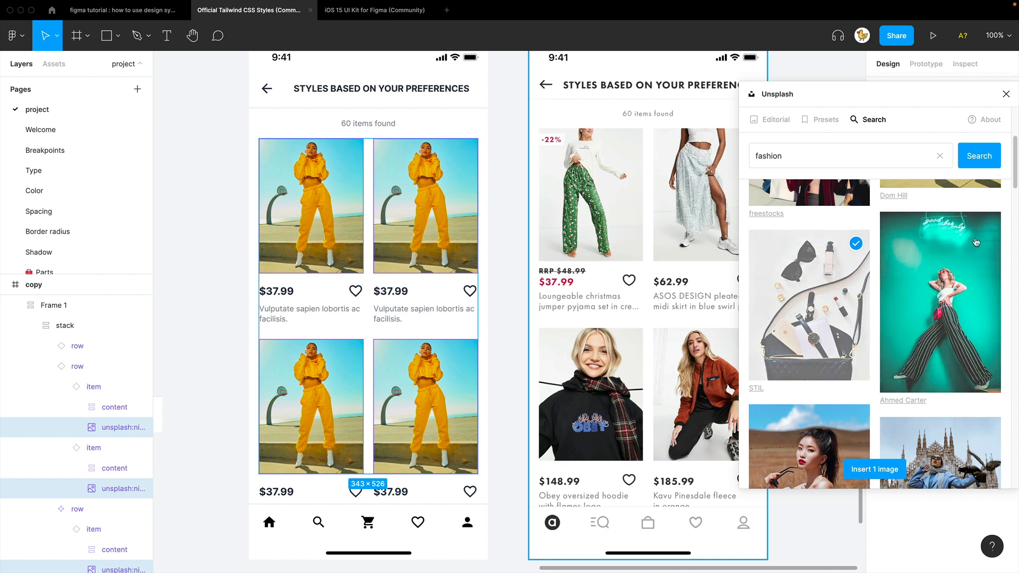
pyautogui.scroll(-2, 860, 319)
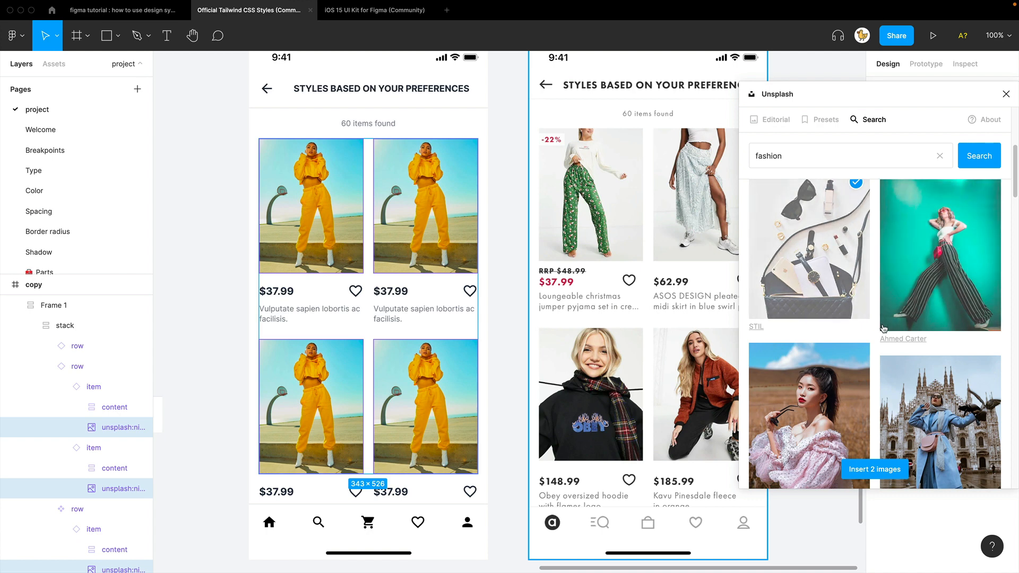
pyautogui.scroll(-4, 884, 330)
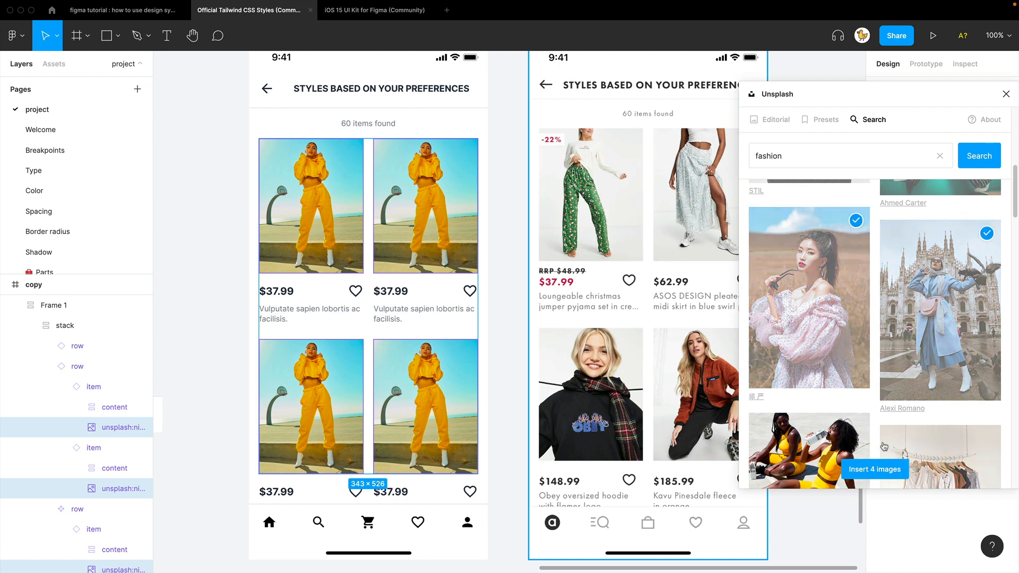
pyautogui.click(875, 474)
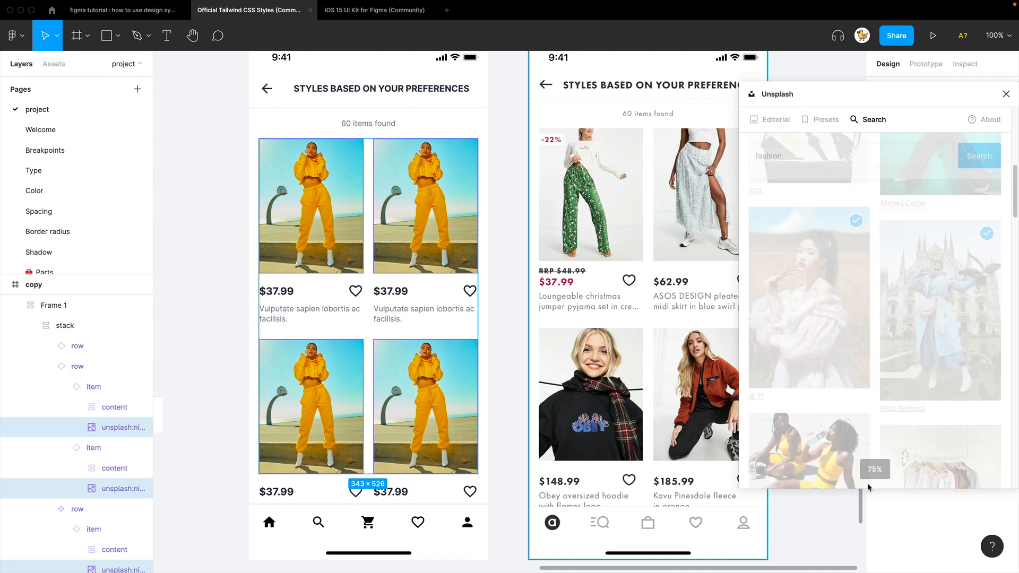
pyautogui.click(514, 309)
pyautogui.moveTo(514, 309); pyautogui.dragTo(509, 326)
pyautogui.click(1006, 93)
pyautogui.moveTo(507, 276); pyautogui.dragTo(607, 230)
pyautogui.click(403, 281)
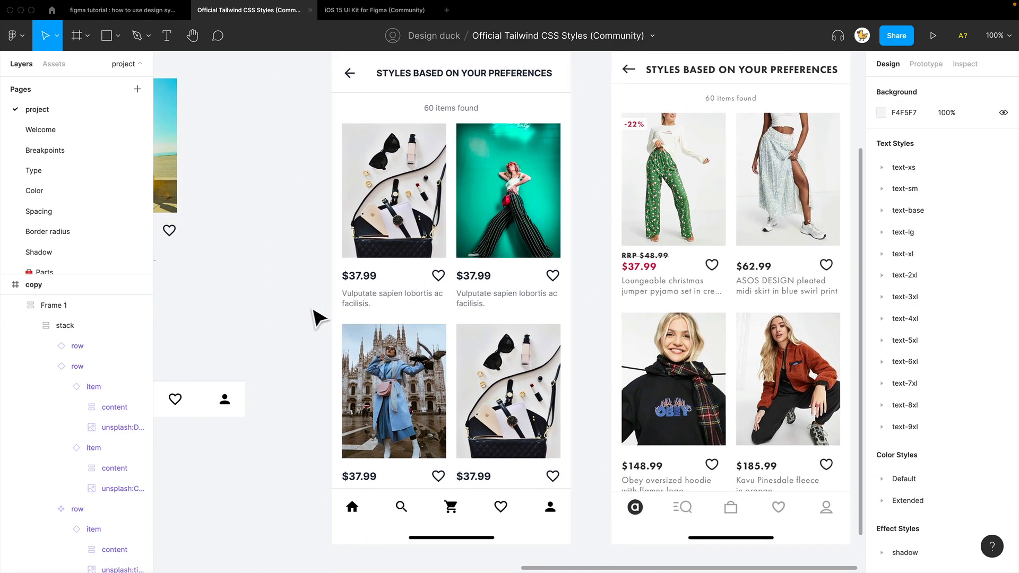
# Step: Compare the new item photos and layout in the copy frame with the reference screenshot
pyautogui.moveTo(316, 318); pyautogui.dragTo(324, 313)
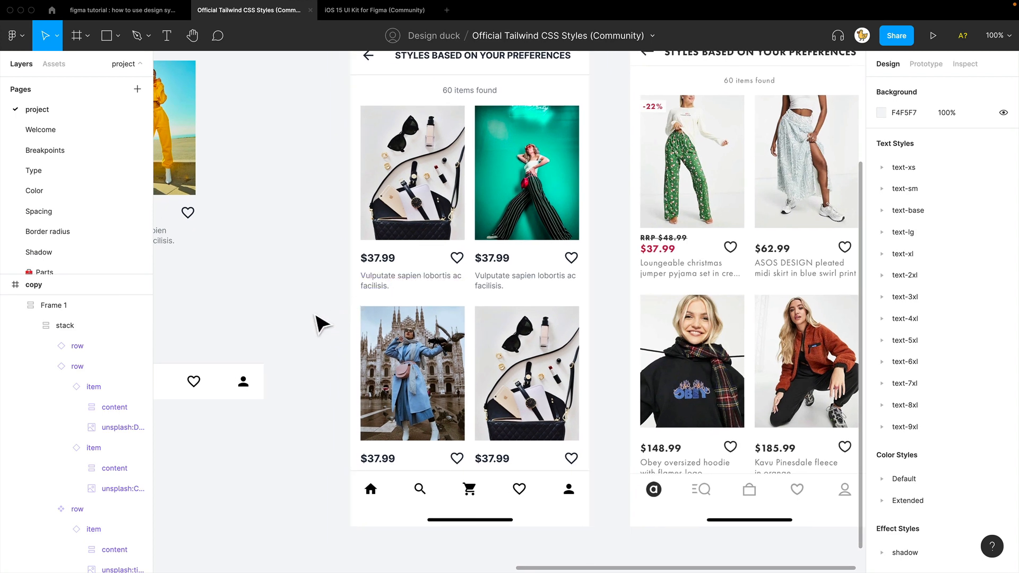
pyautogui.moveTo(328, 300); pyautogui.dragTo(321, 298)
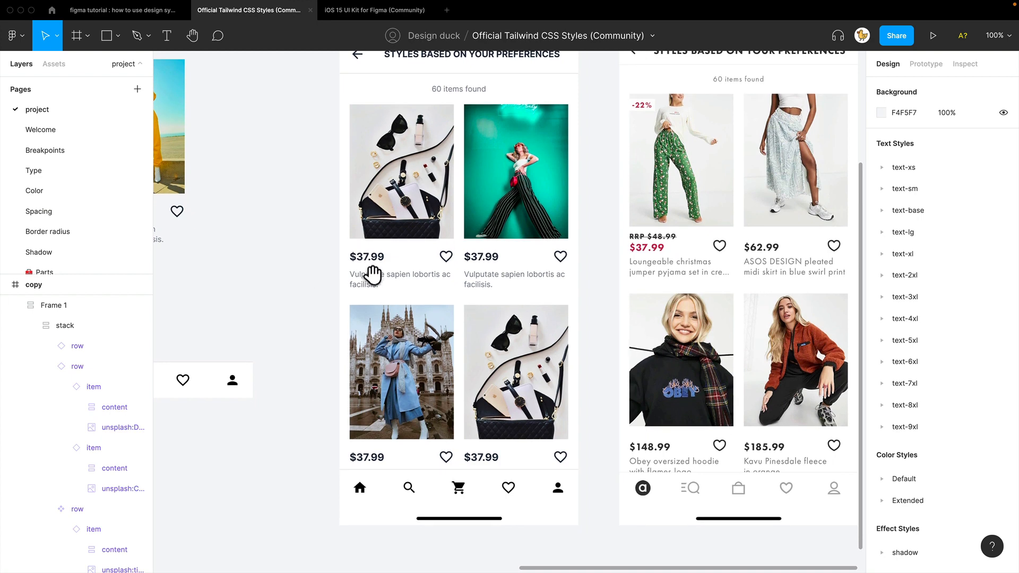
pyautogui.click(373, 268)
pyautogui.click(605, 290)
pyautogui.moveTo(606, 289); pyautogui.dragTo(552, 410)
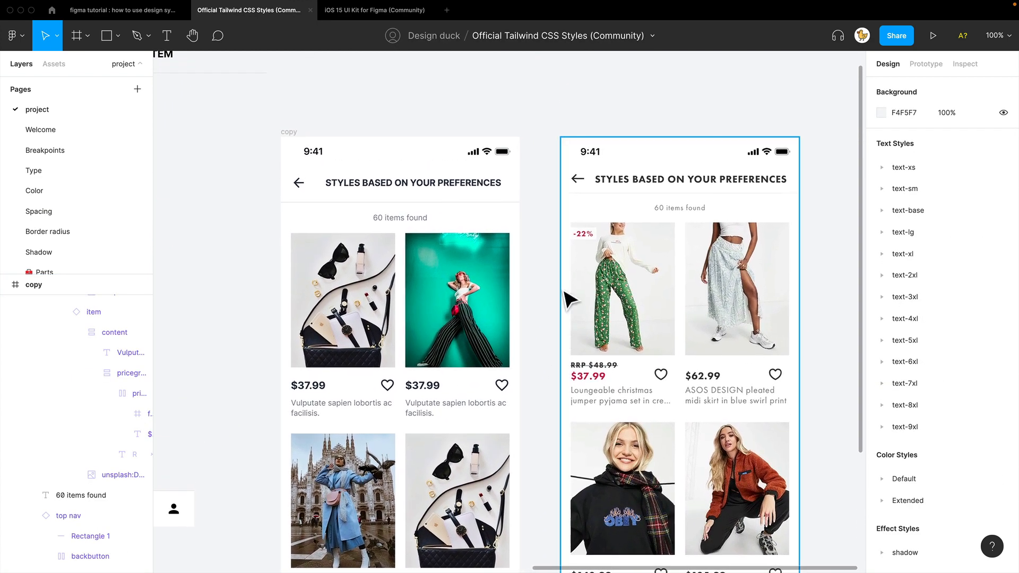
pyautogui.moveTo(541, 302); pyautogui.dragTo(550, 256)
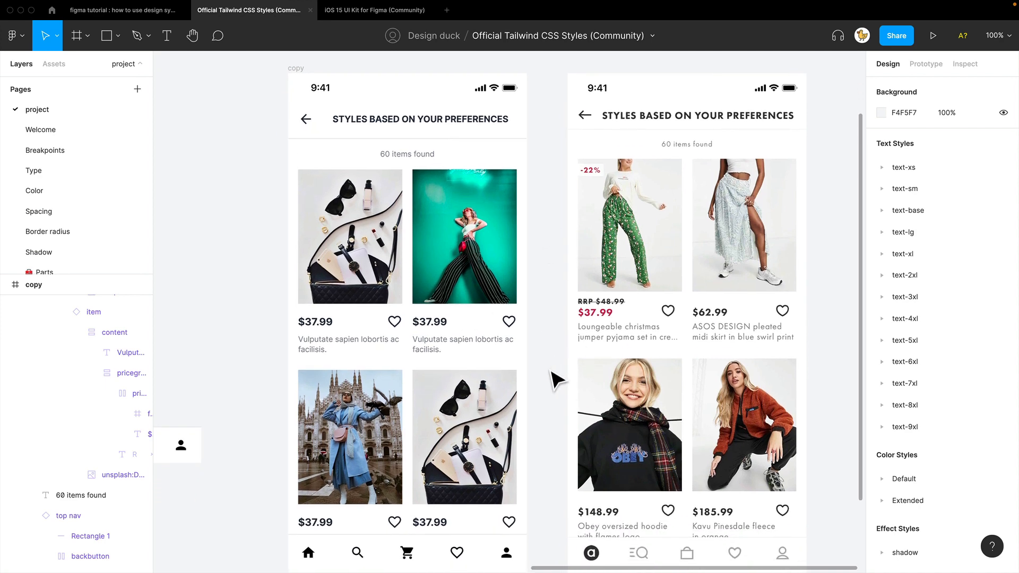
pyautogui.moveTo(552, 380); pyautogui.dragTo(586, 261)
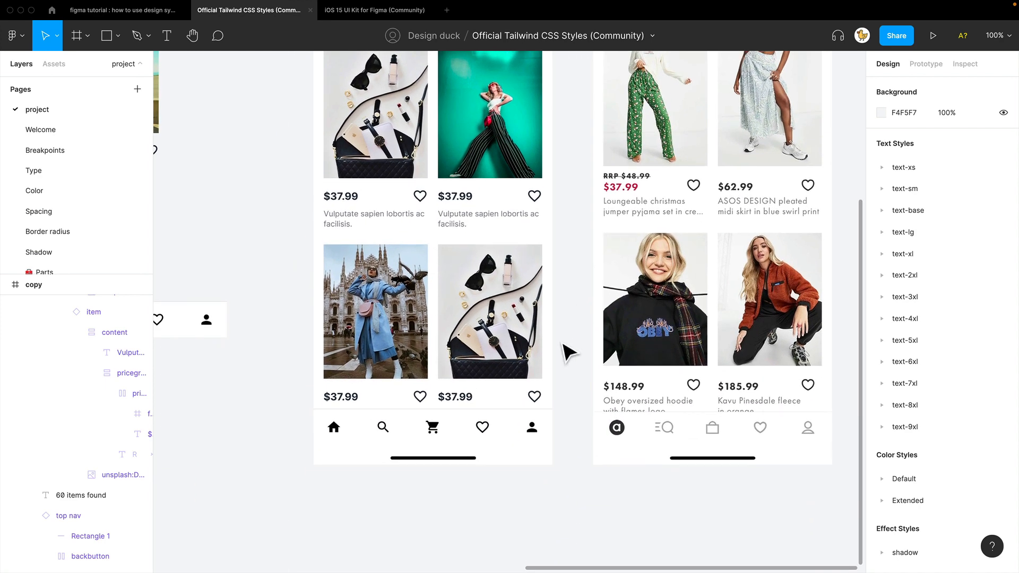
# Step: Apply the Default/gray/500 color style to the search, cart, heart and person icons in the main bottom nav component
pyautogui.click(349, 434)
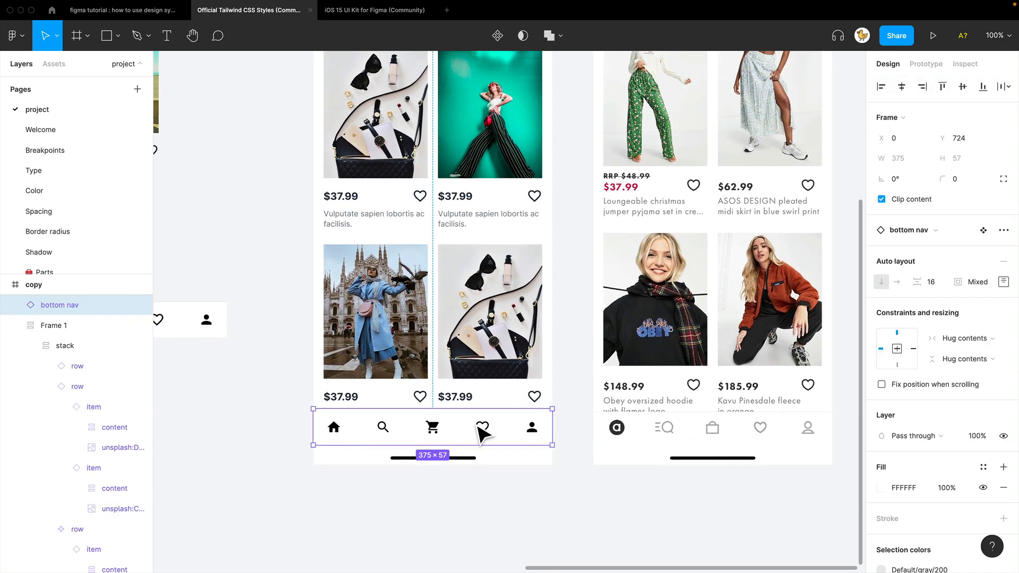
pyautogui.moveTo(268, 423)
pyautogui.mouseDown()
pyautogui.moveTo(475, 398)
pyautogui.moveTo(662, 396)
pyautogui.mouseUp()
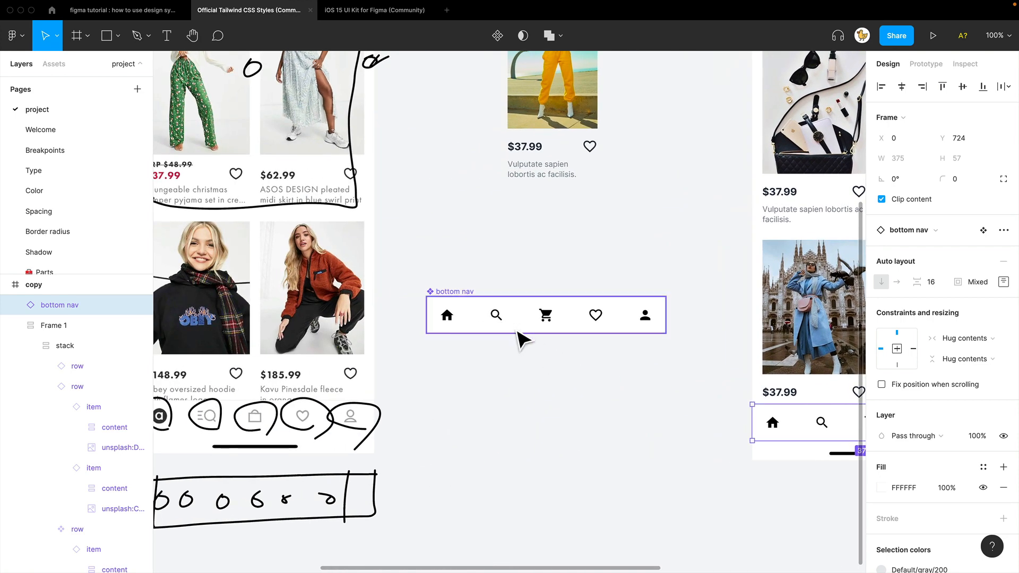
pyautogui.doubleClick(501, 318)
pyautogui.click(500, 320)
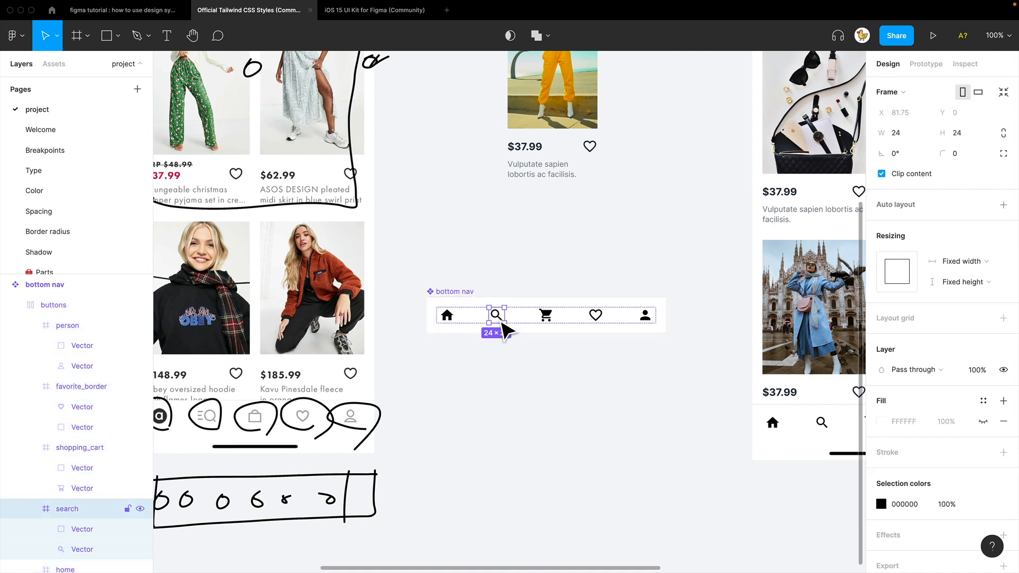
pyautogui.keyDown('shift'); pyautogui.click(546, 321); pyautogui.keyUp('shift')
pyautogui.keyDown('shift'); pyautogui.click(596, 321); pyautogui.keyUp('shift')
pyautogui.keyDown('shift'); pyautogui.click(643, 320); pyautogui.keyUp('shift')
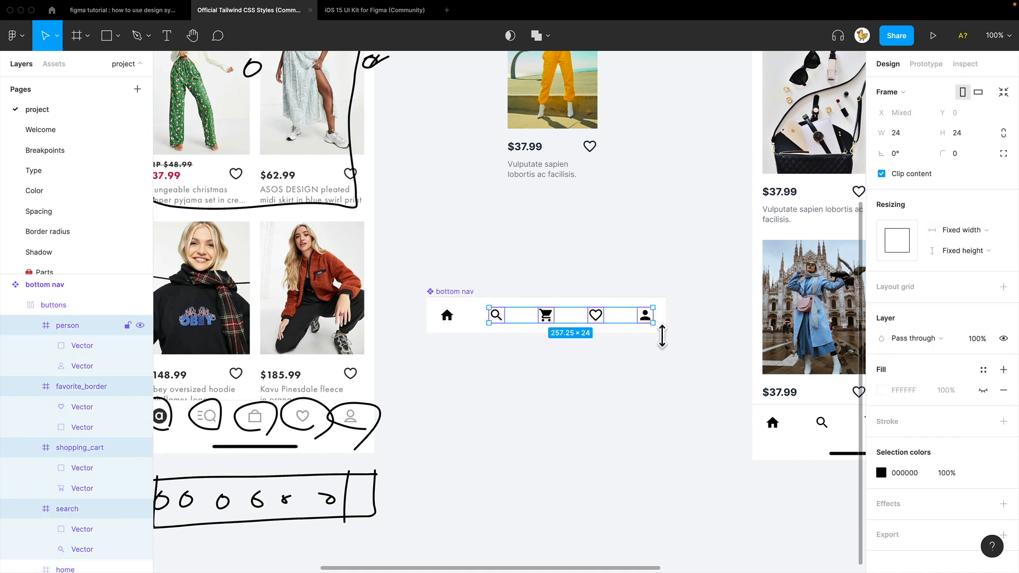
pyautogui.click(984, 473)
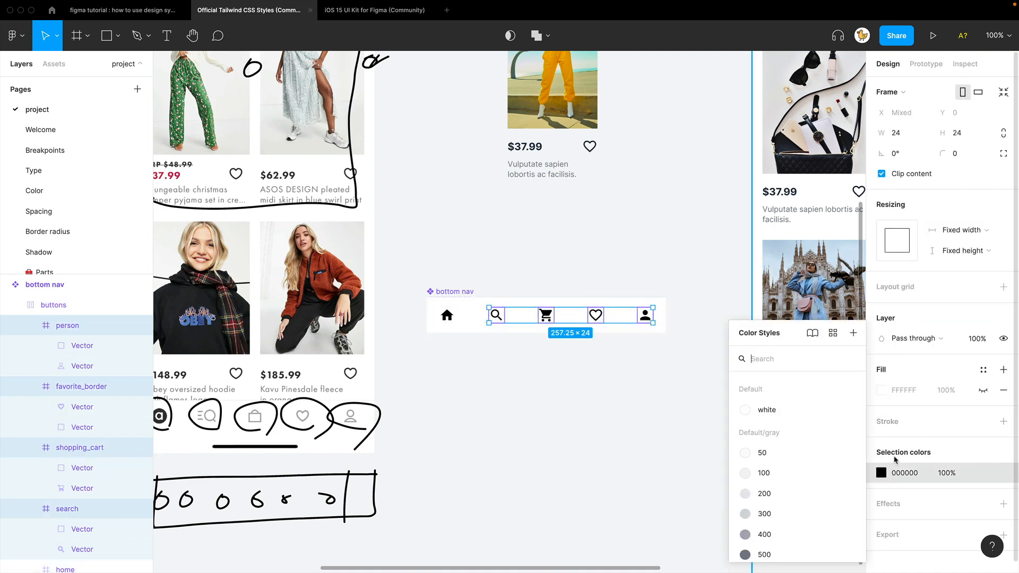
pyautogui.scroll(-2, 807, 437)
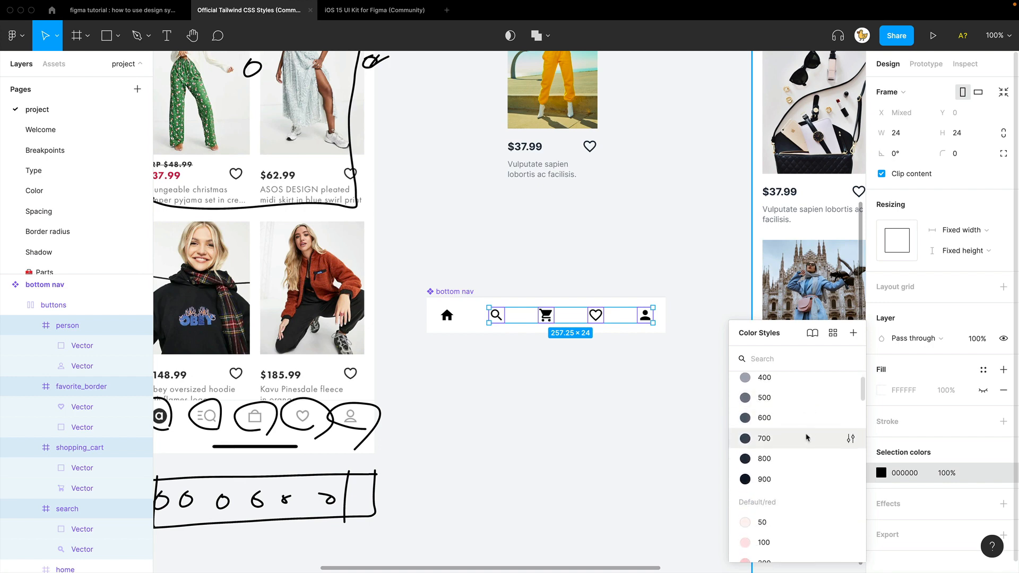
pyautogui.click(783, 403)
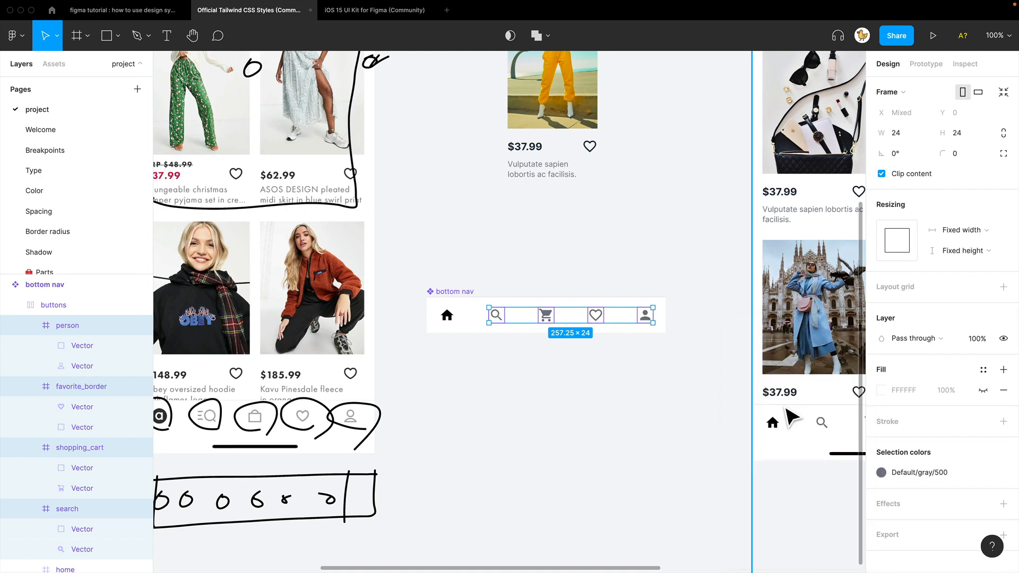
pyautogui.click(610, 416)
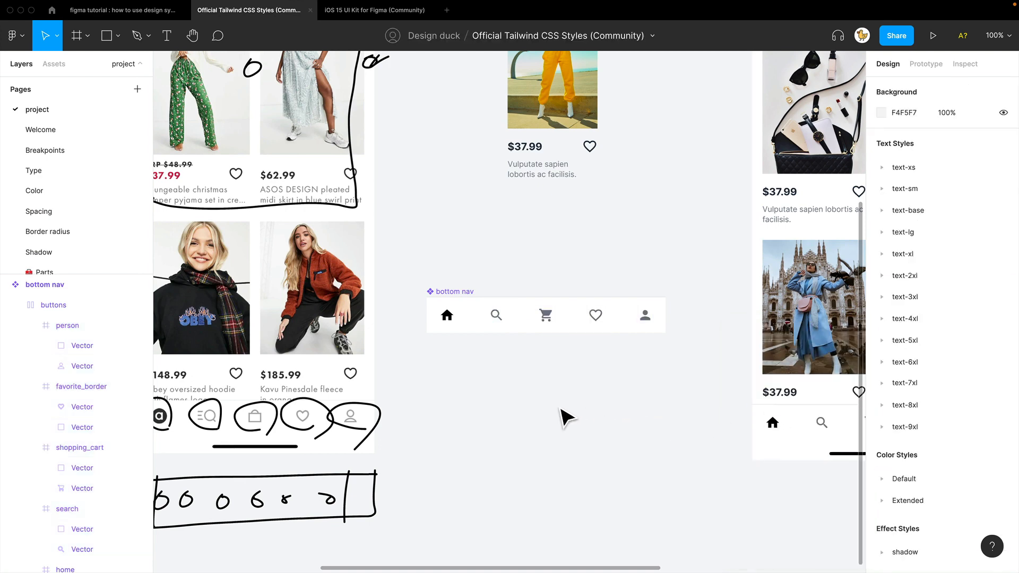
# Step: Apply the Default/gray/800 color style to the home icon in the main bottom nav component
pyautogui.click(453, 323)
pyautogui.click(453, 322)
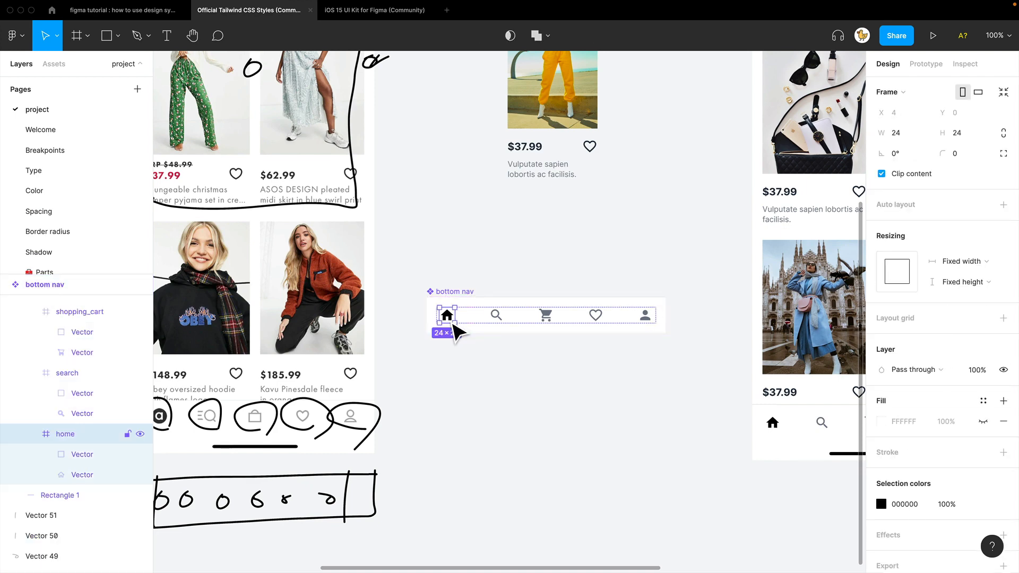
pyautogui.click(985, 507)
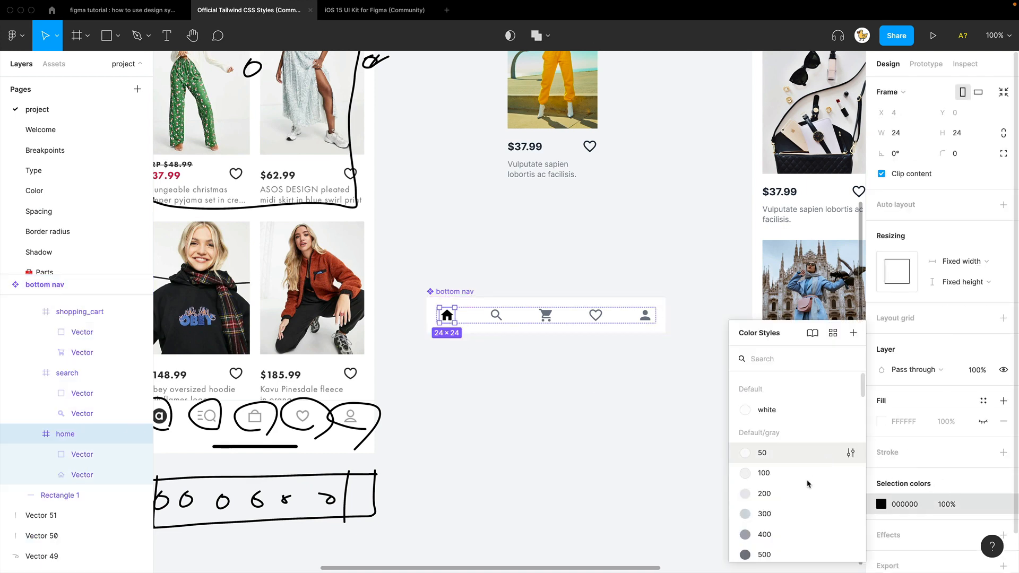
pyautogui.scroll(-2, 806, 493)
pyautogui.scroll(-3, 805, 496)
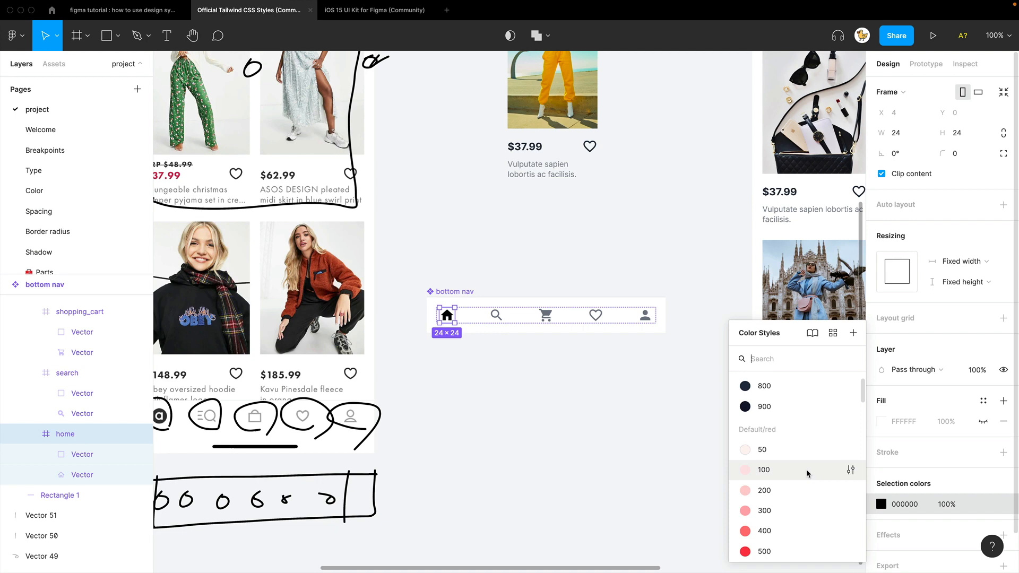
pyautogui.click(796, 388)
pyautogui.click(623, 406)
pyautogui.moveTo(649, 417); pyautogui.dragTo(228, 383)
pyautogui.moveTo(329, 425); pyautogui.dragTo(325, 429)
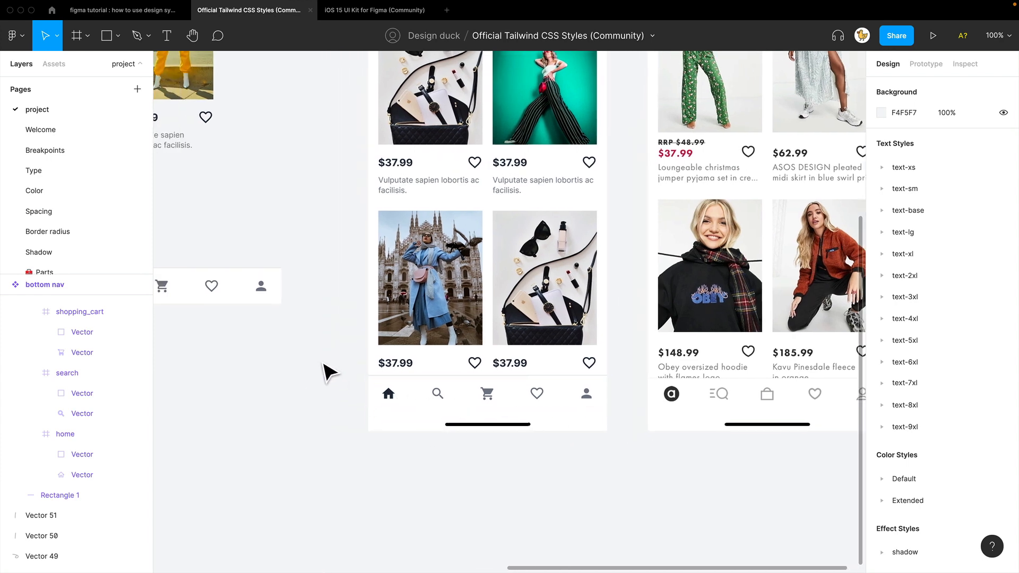
# Step: Select the main bottom nav component and swap its Default/gray/500 icon color for Default/gray/300
pyautogui.moveTo(258, 355); pyautogui.dragTo(505, 377)
pyautogui.doubleClick(513, 317)
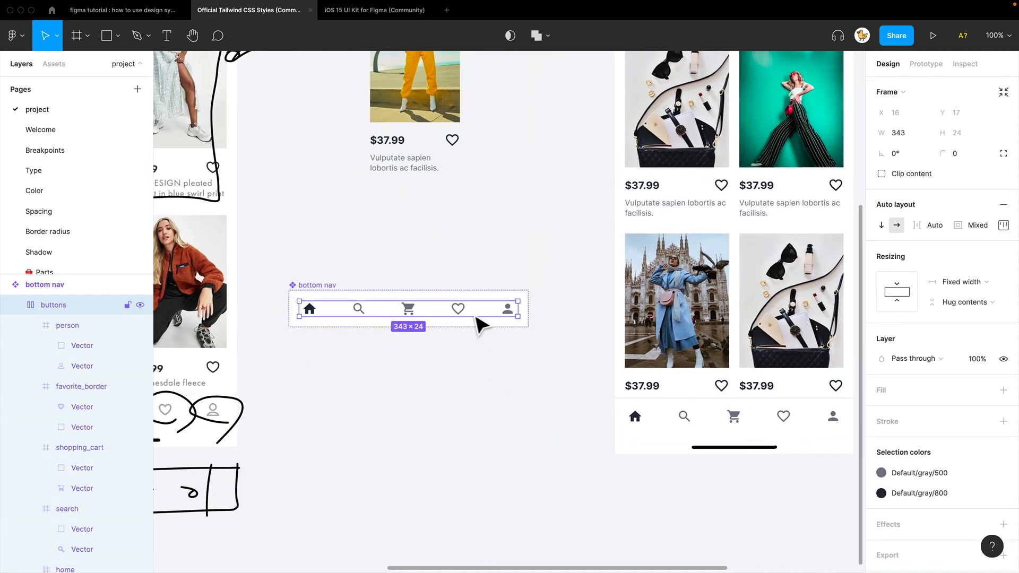
pyautogui.click(464, 315)
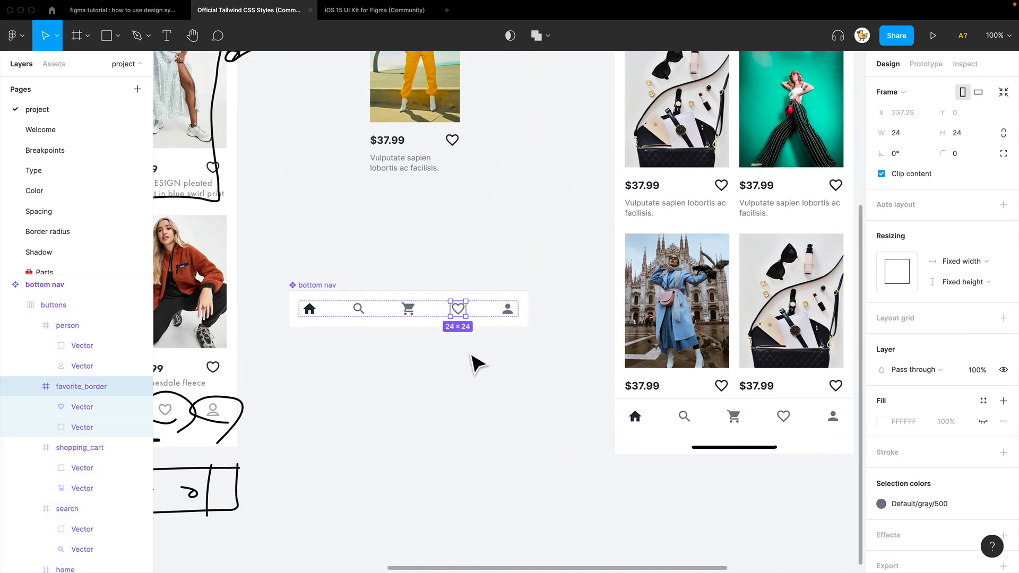
pyautogui.click(461, 368)
pyautogui.click(511, 319)
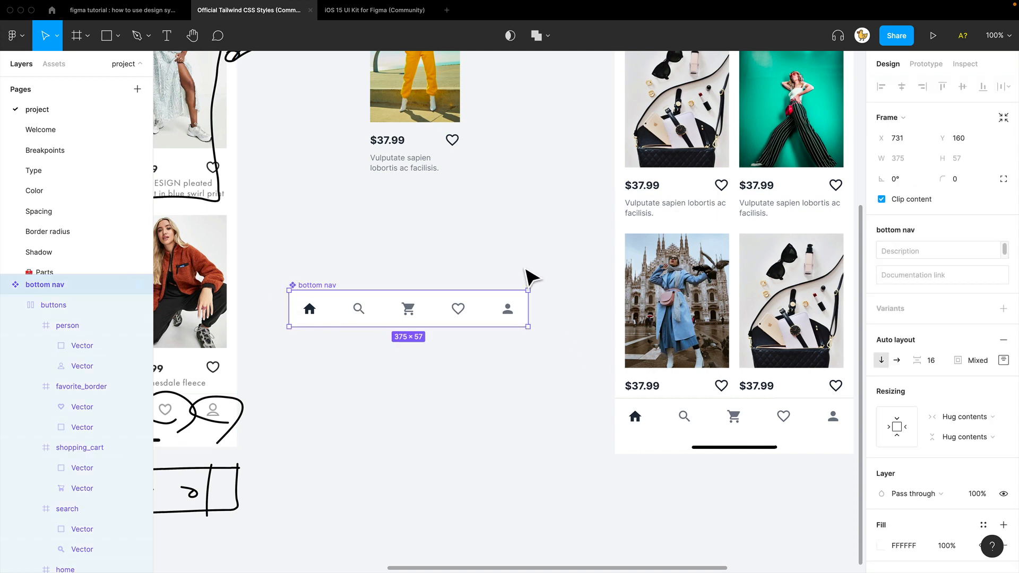
pyautogui.scroll(-3, 940, 463)
pyautogui.scroll(-5, 939, 463)
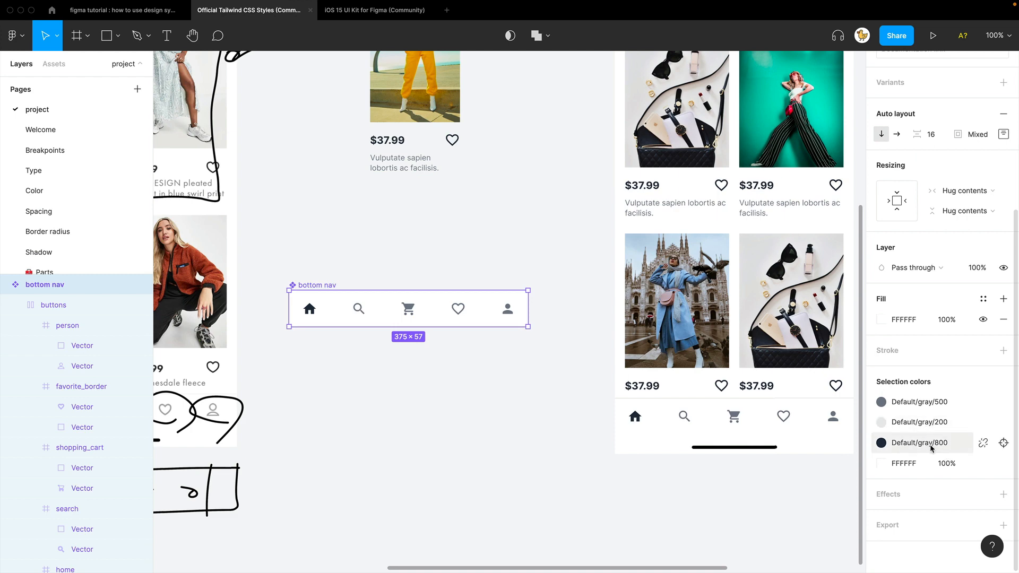
pyautogui.click(931, 407)
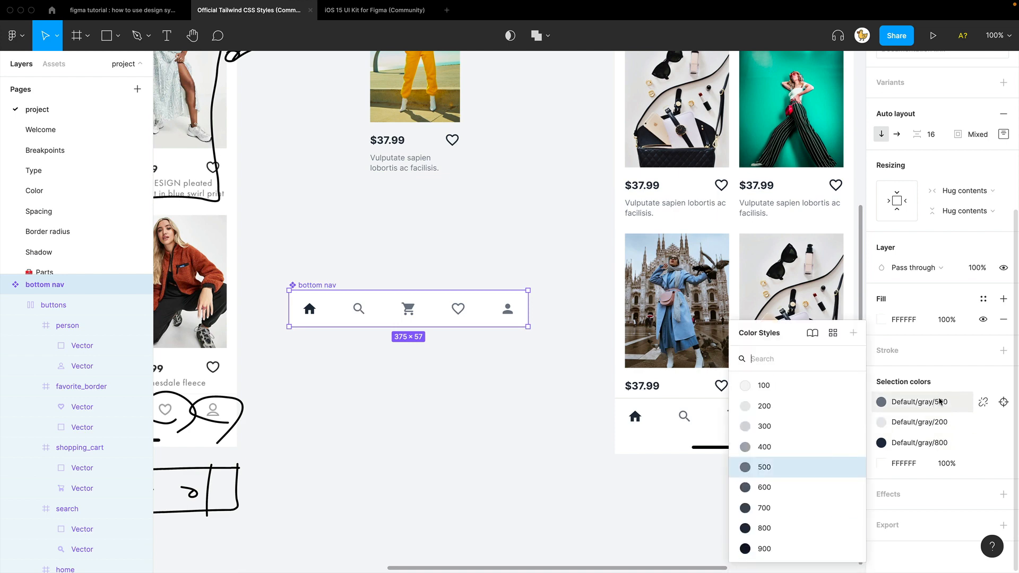
pyautogui.click(774, 427)
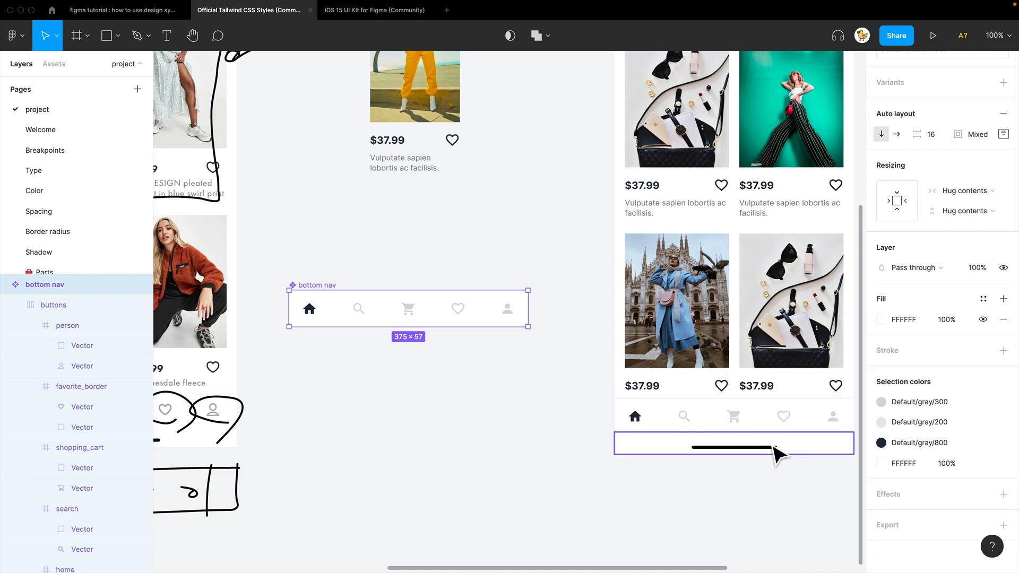
# Step: Set the inactive icons in the main bottom nav component to the Default/gray/400 color style
pyautogui.click(915, 404)
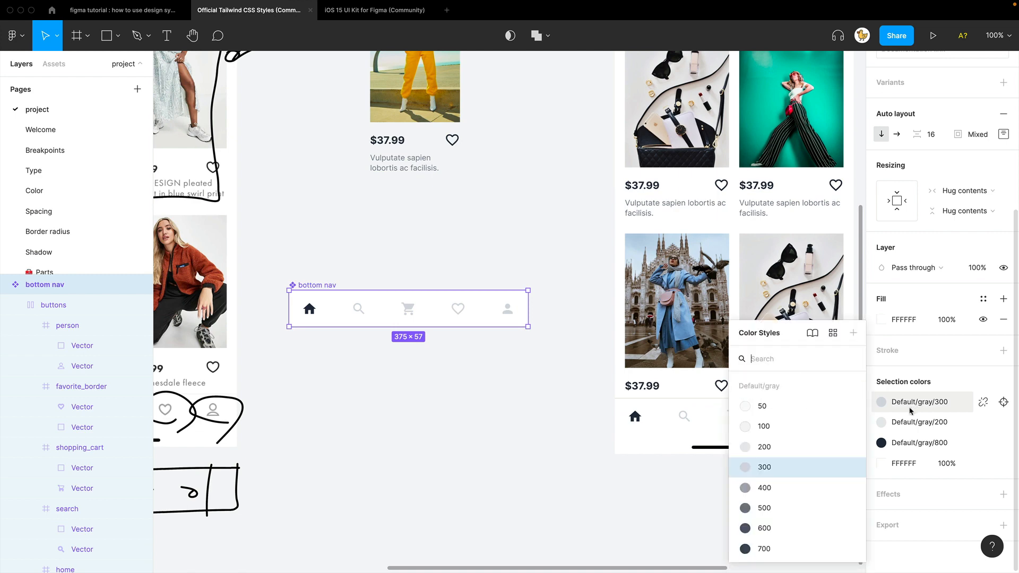
pyautogui.click(815, 487)
pyautogui.click(712, 515)
pyautogui.moveTo(750, 512); pyautogui.dragTo(548, 462)
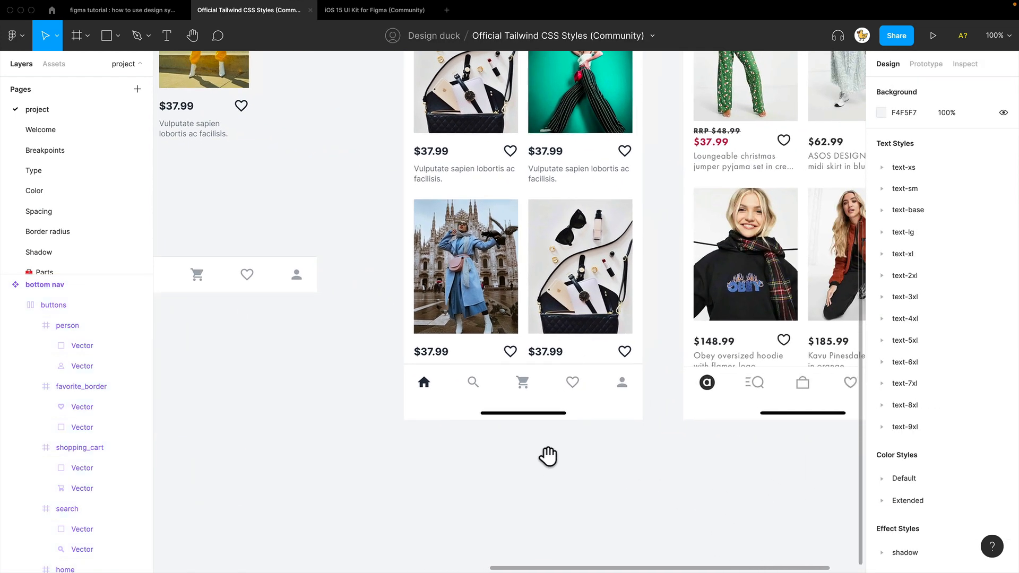
pyautogui.moveTo(622, 479); pyautogui.dragTo(467, 475)
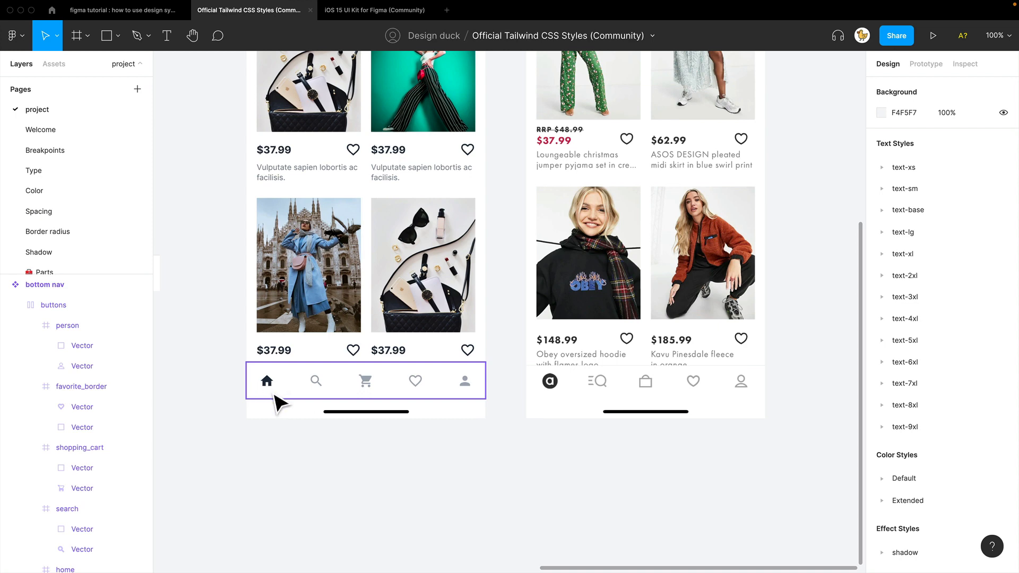
# Step: Examine the finished copy frame beside the reference screenshot, checking the bottom navigation, the component overview and the header
pyautogui.moveTo(519, 319); pyautogui.dragTo(517, 421)
pyautogui.moveTo(418, 464); pyautogui.dragTo(431, 438)
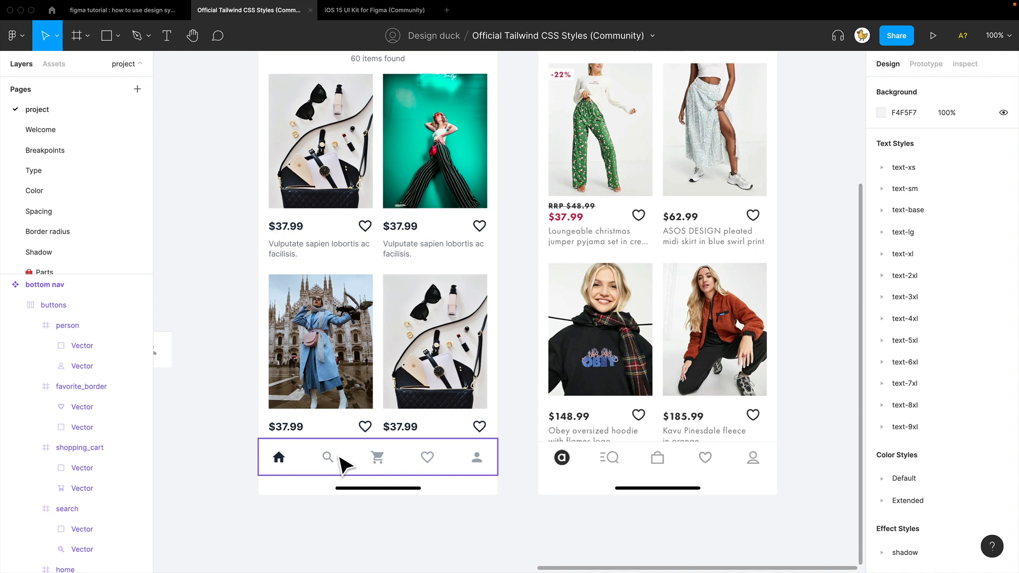
pyautogui.press('-')
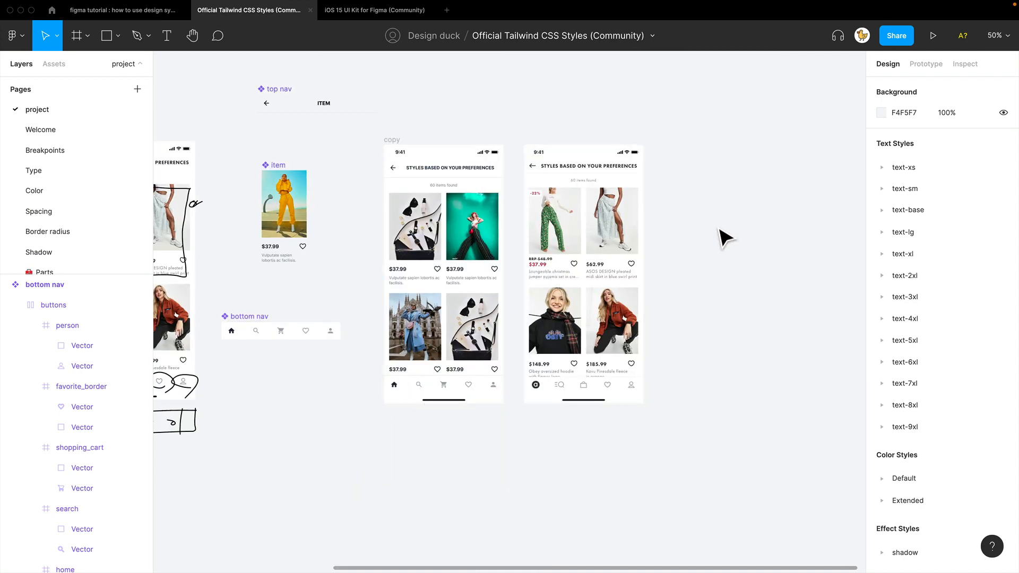
pyautogui.moveTo(702, 218); pyautogui.dragTo(711, 254)
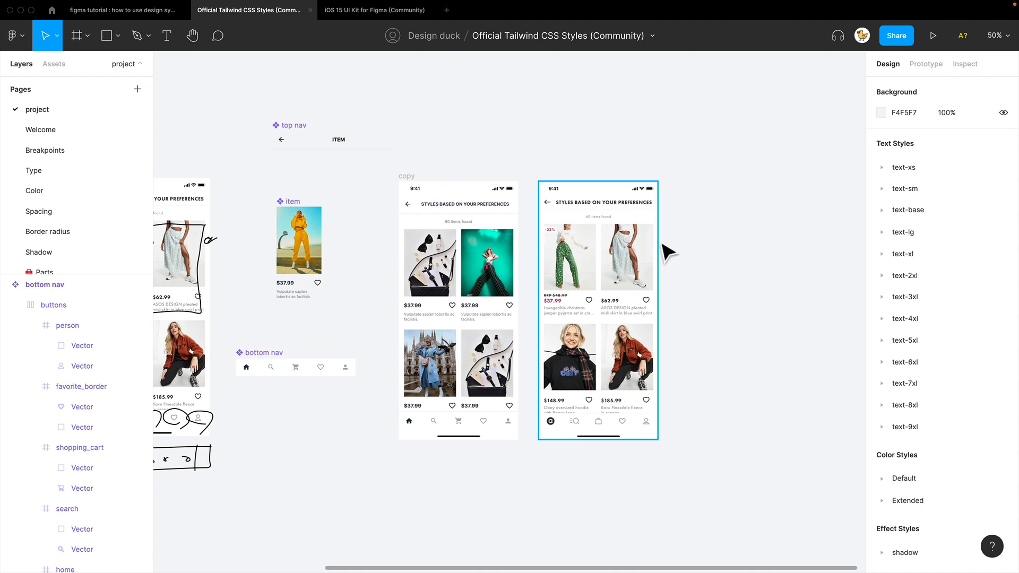
pyautogui.press('+')
pyautogui.moveTo(570, 214); pyautogui.dragTo(555, 308)
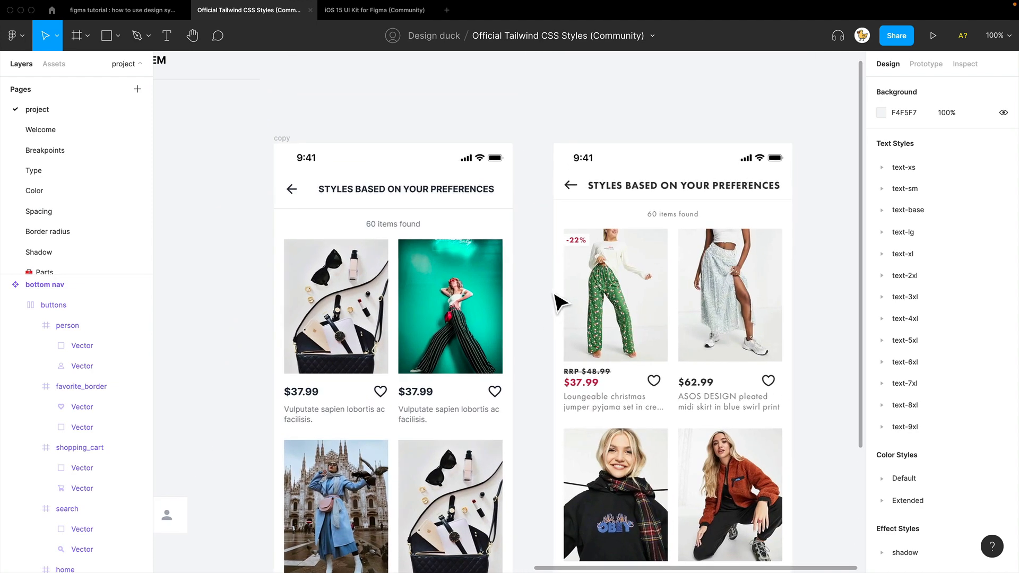
pyautogui.moveTo(597, 234); pyautogui.dragTo(579, 256)
pyautogui.click(544, 270)
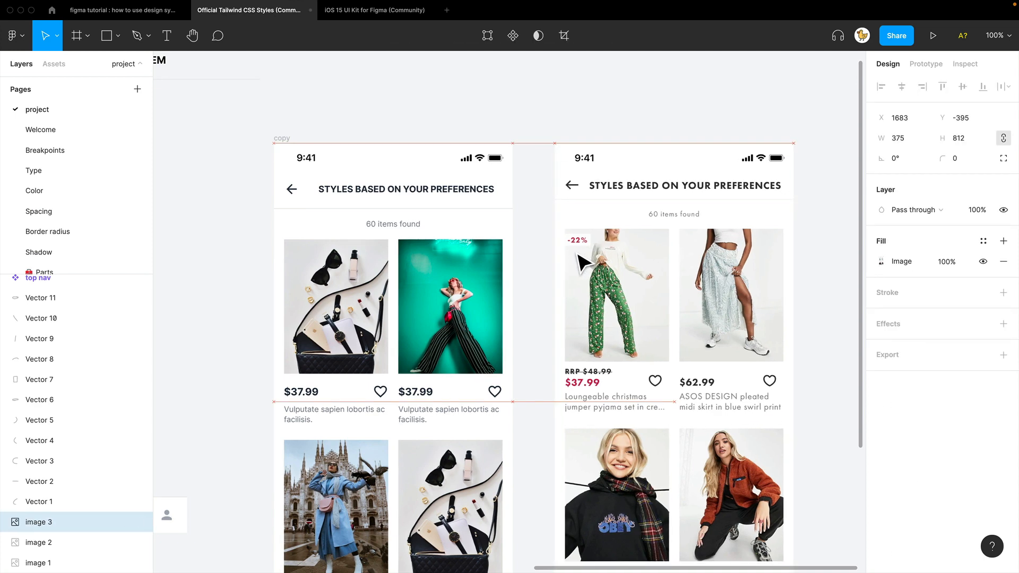
pyautogui.click(255, 304)
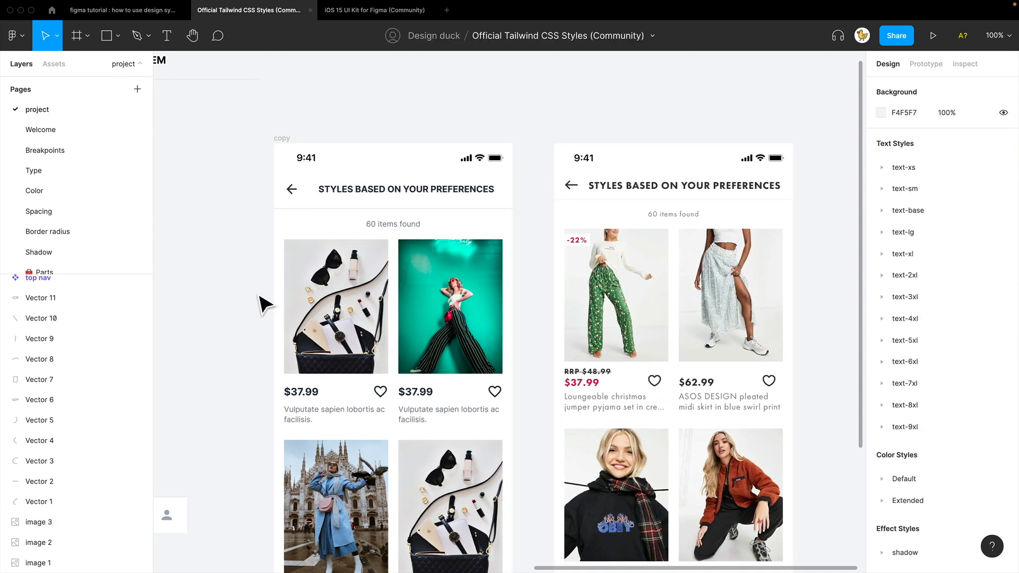
pyautogui.moveTo(263, 305); pyautogui.dragTo(272, 290)
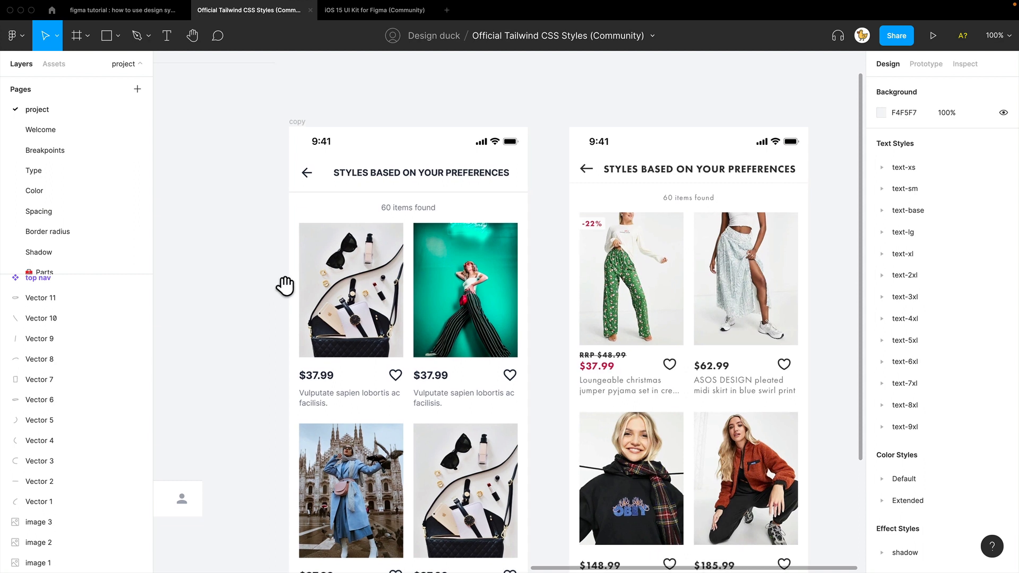
pyautogui.click(589, 190)
pyautogui.moveTo(555, 313); pyautogui.dragTo(530, 313)
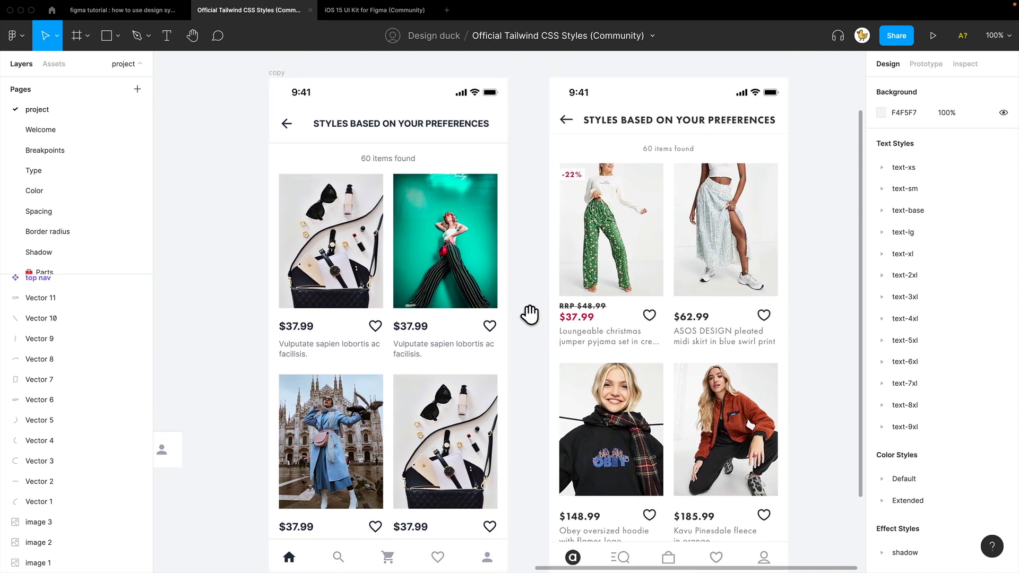